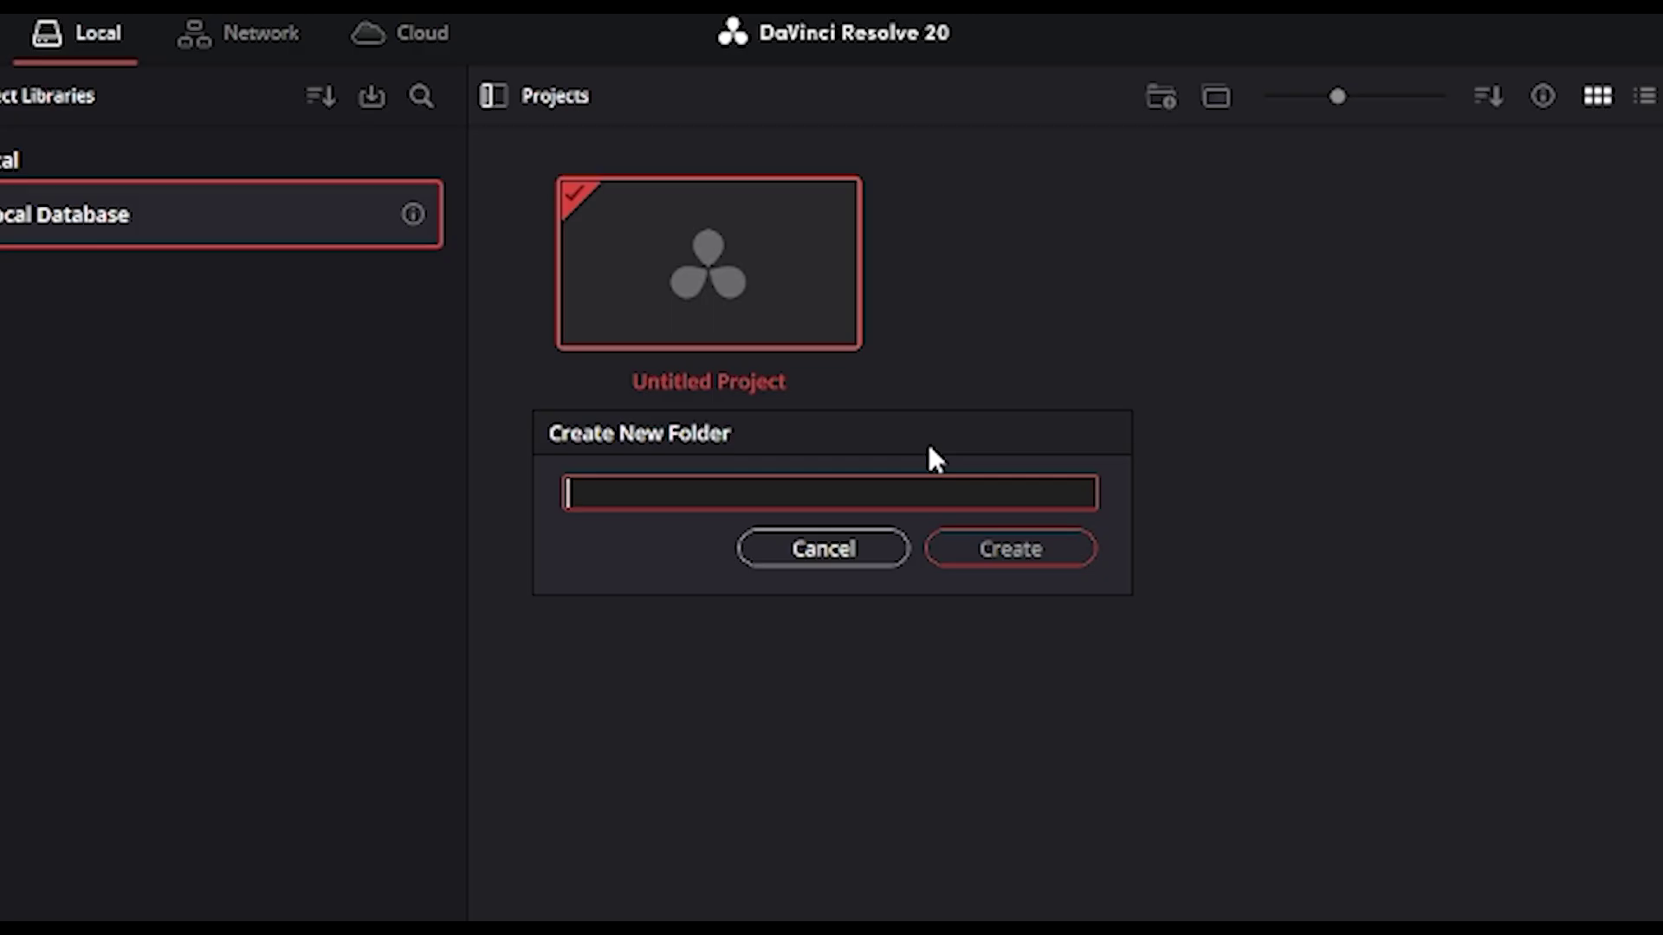
- Create a new folder named INSTAGRAM in the local project library
text(iNSTAGRA)
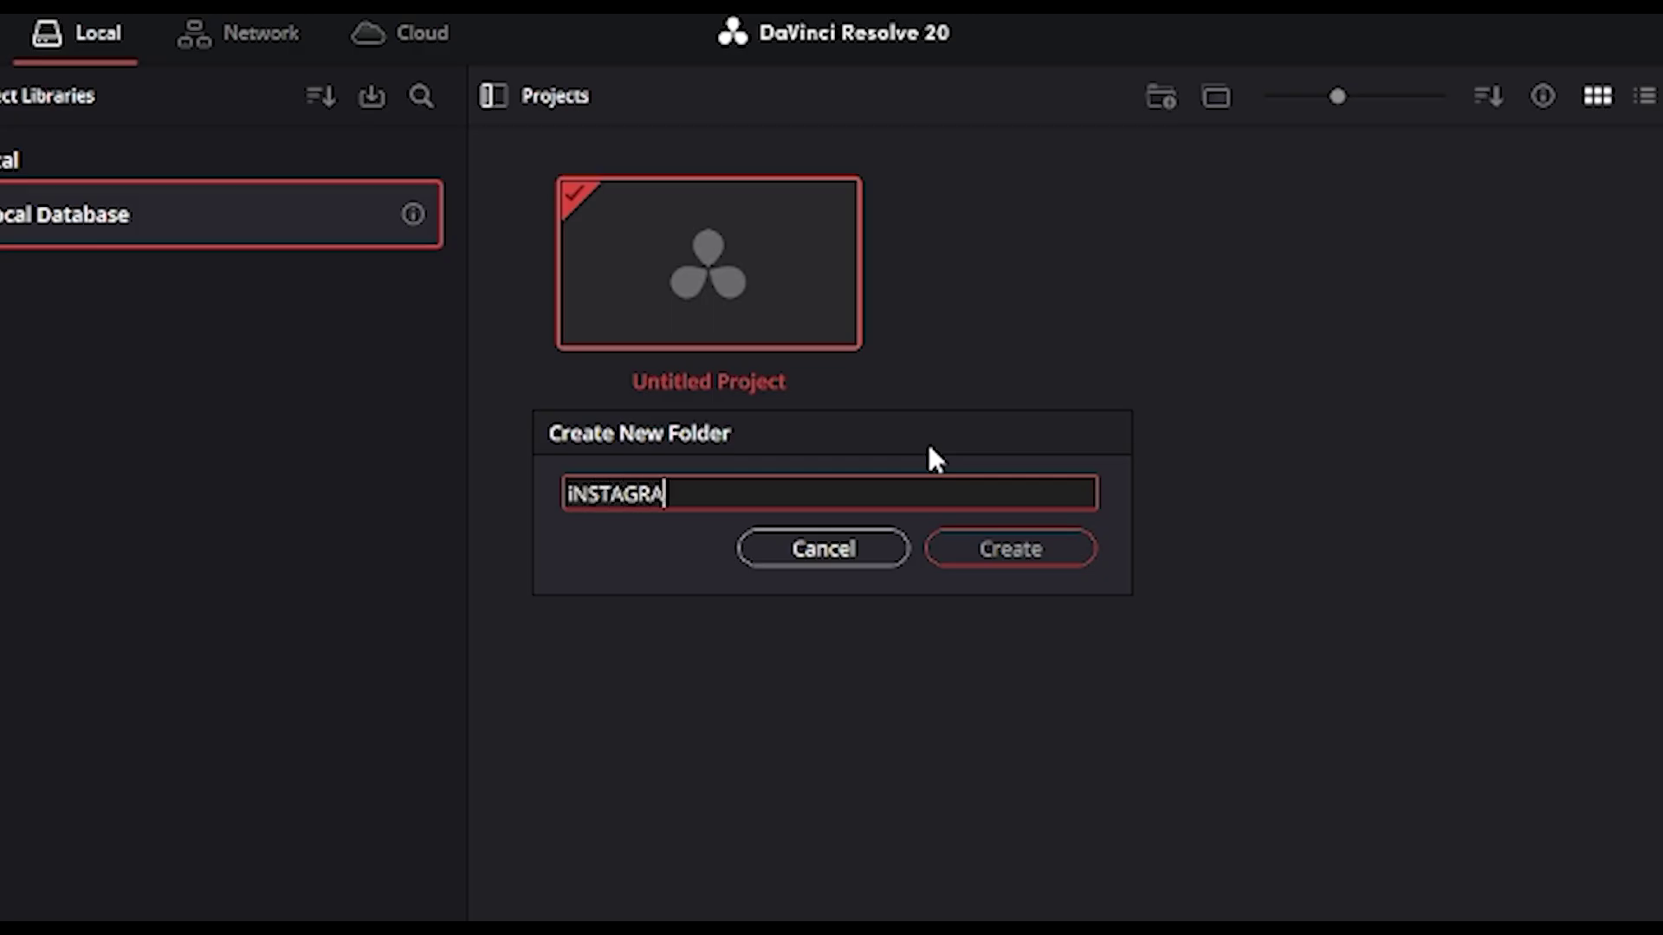
text(M)
key(Return)
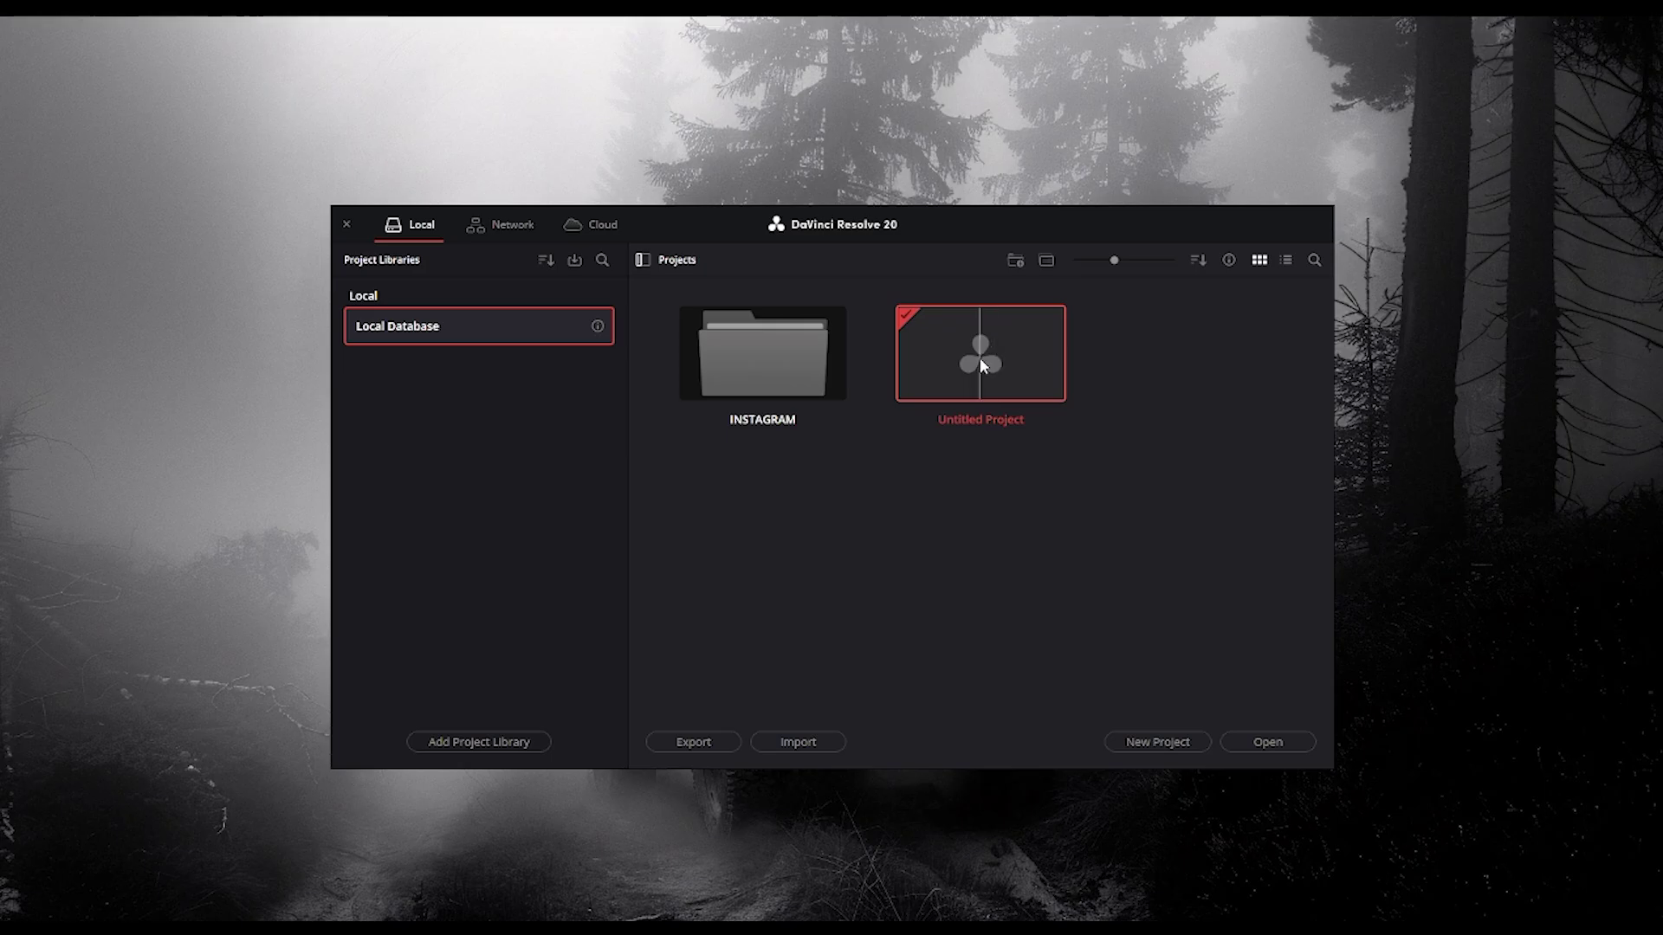
key(ctrl+n)
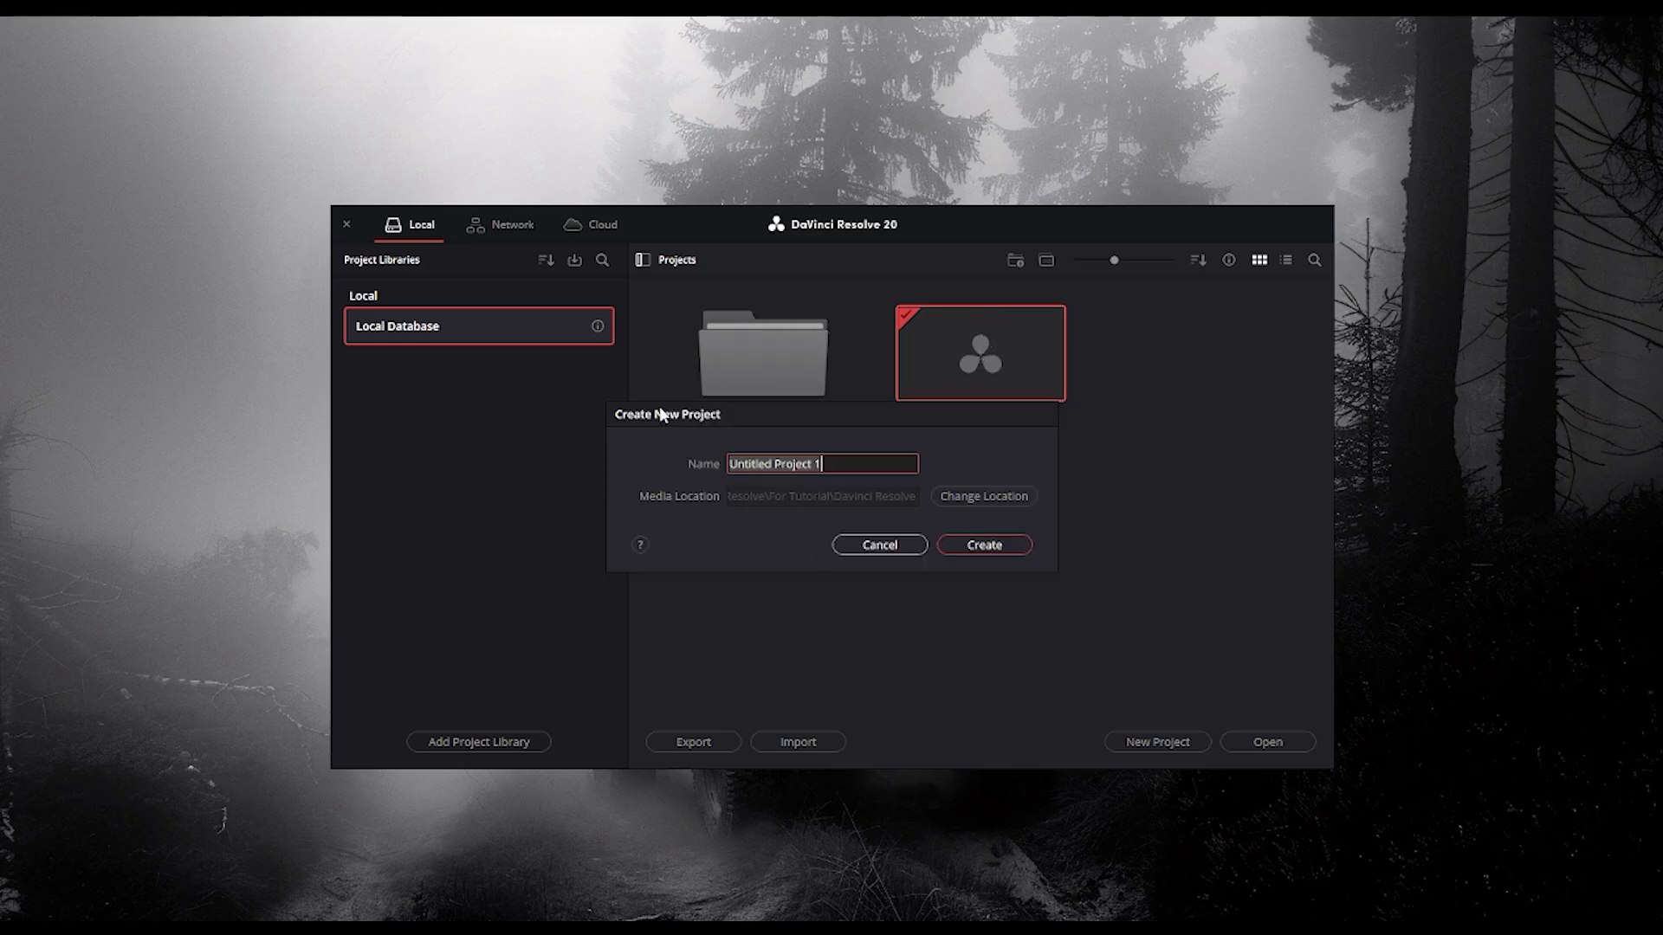
mouse_move(767, 414)
mouse_down()
mouse_move(813, 419)
mouse_move(792, 430)
mouse_up()
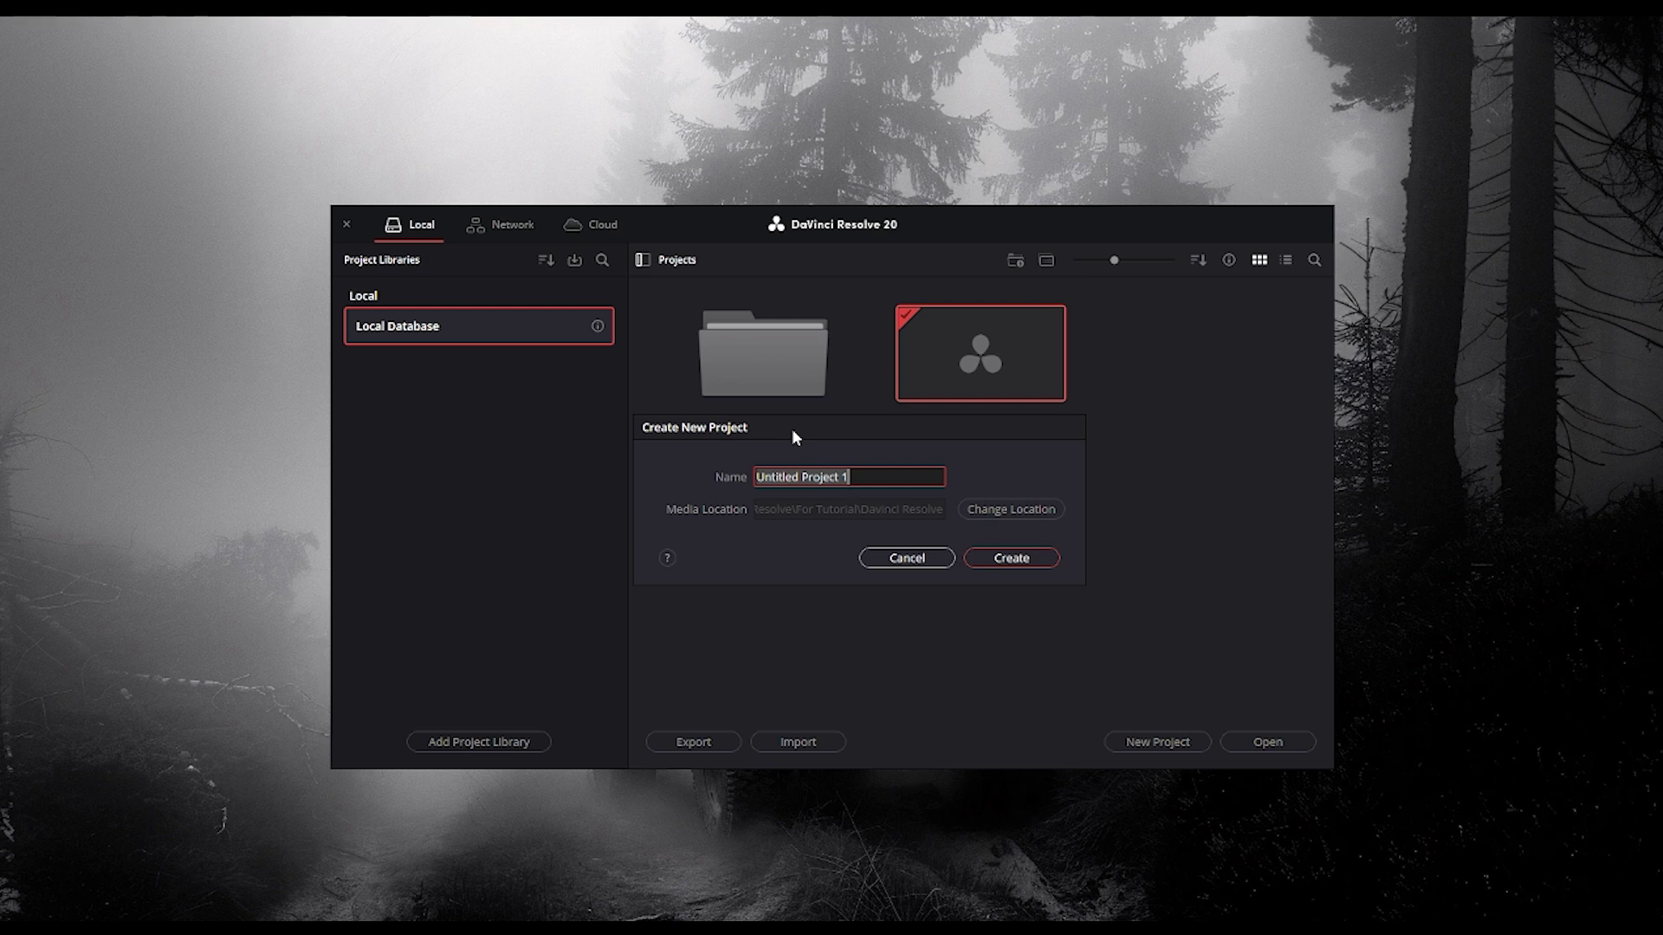
click(974, 557)
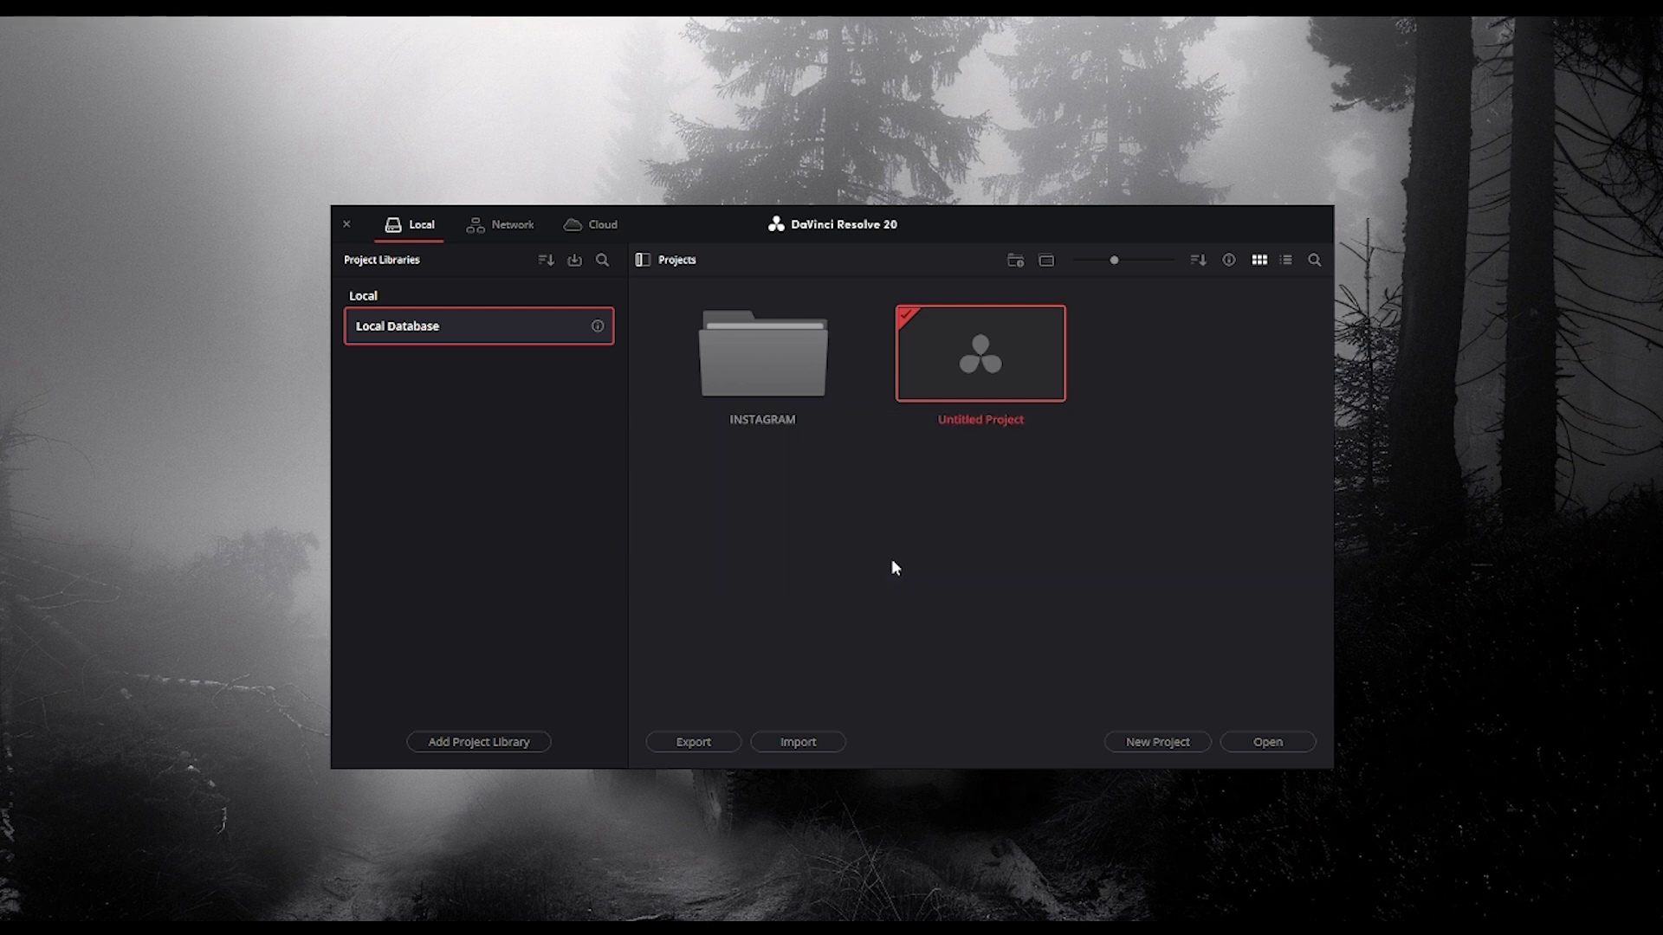
- Open the INSTAGRAM folder and start creating a new project inside it
double_click(785, 371)
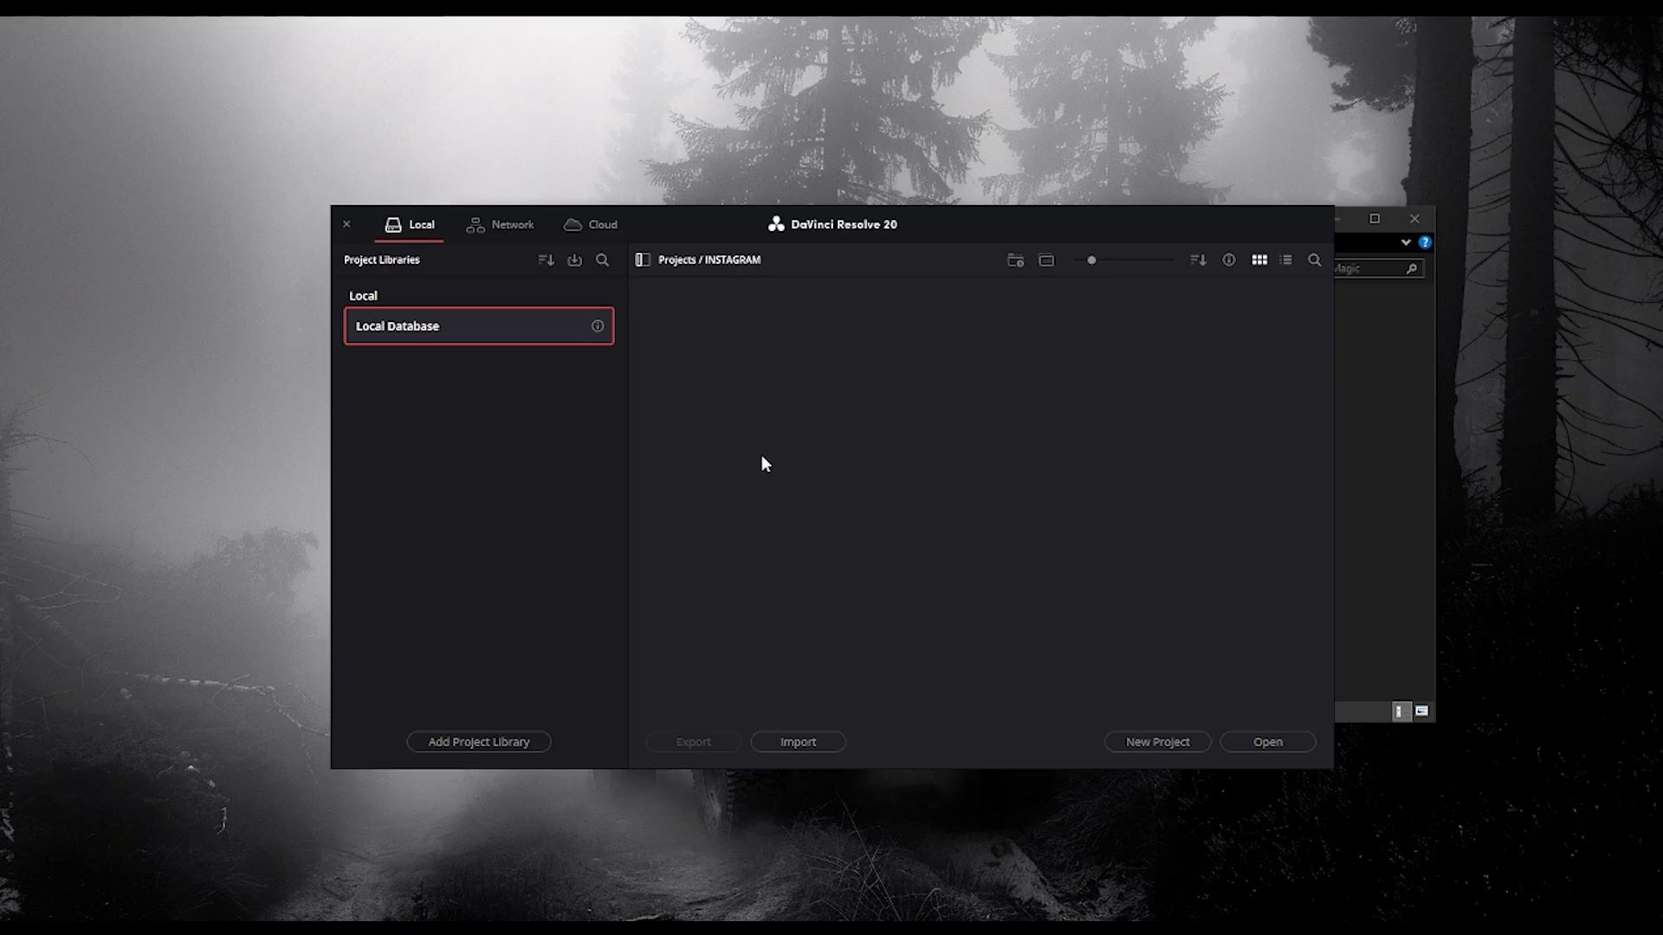
click(1140, 745)
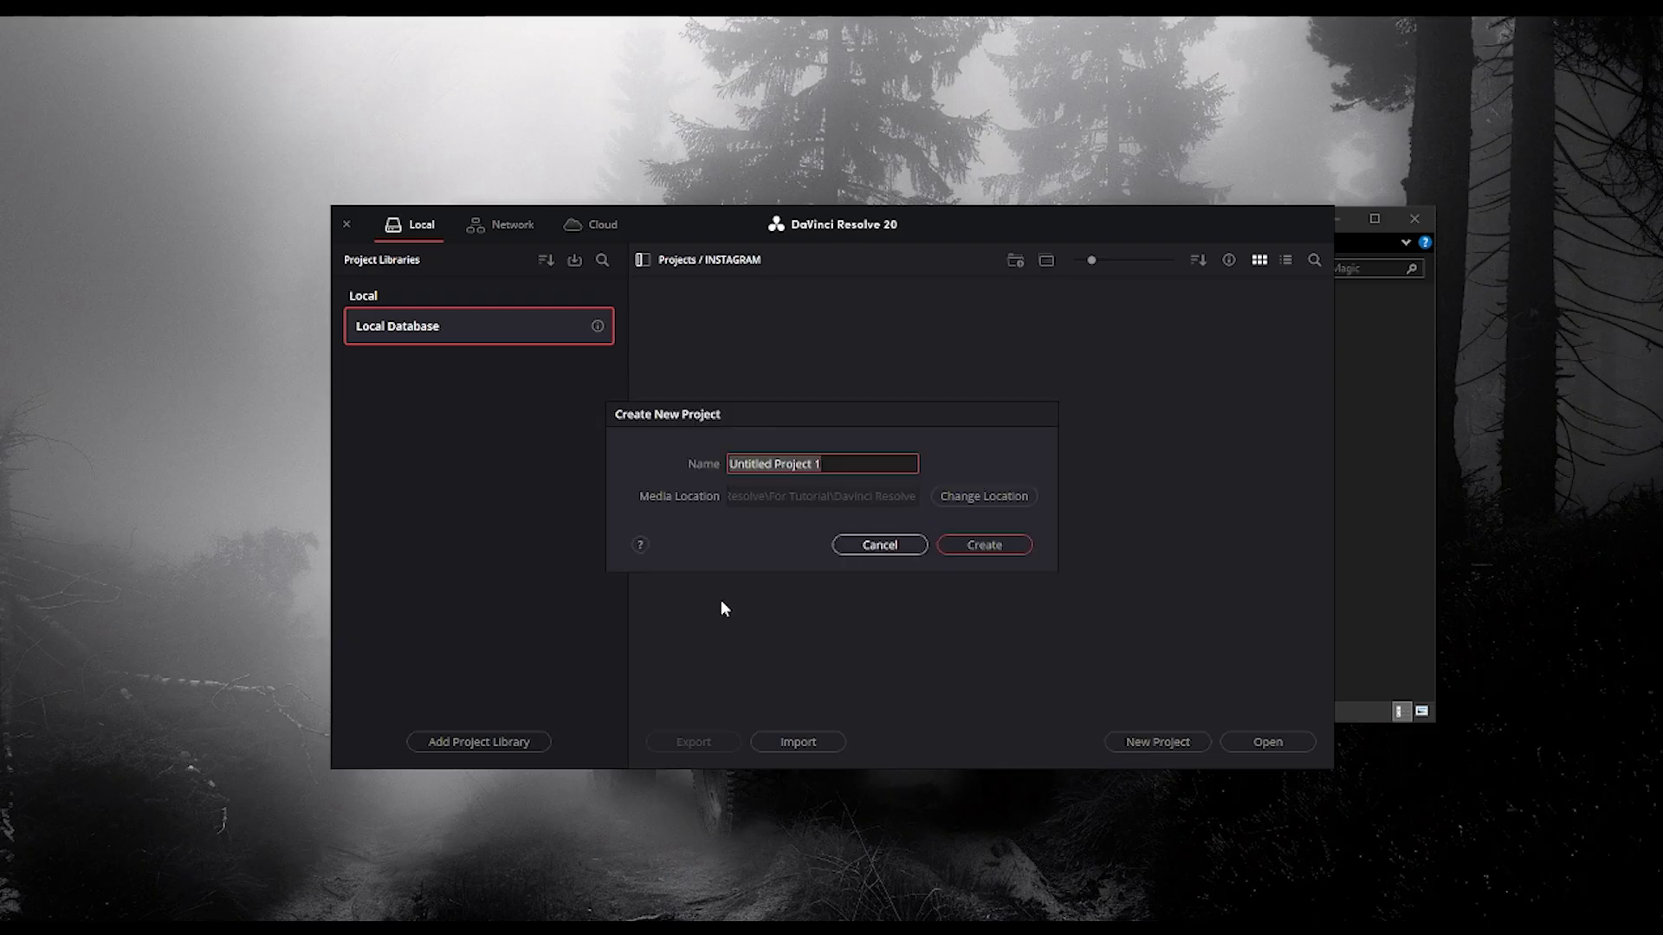
click(876, 544)
right_click(794, 420)
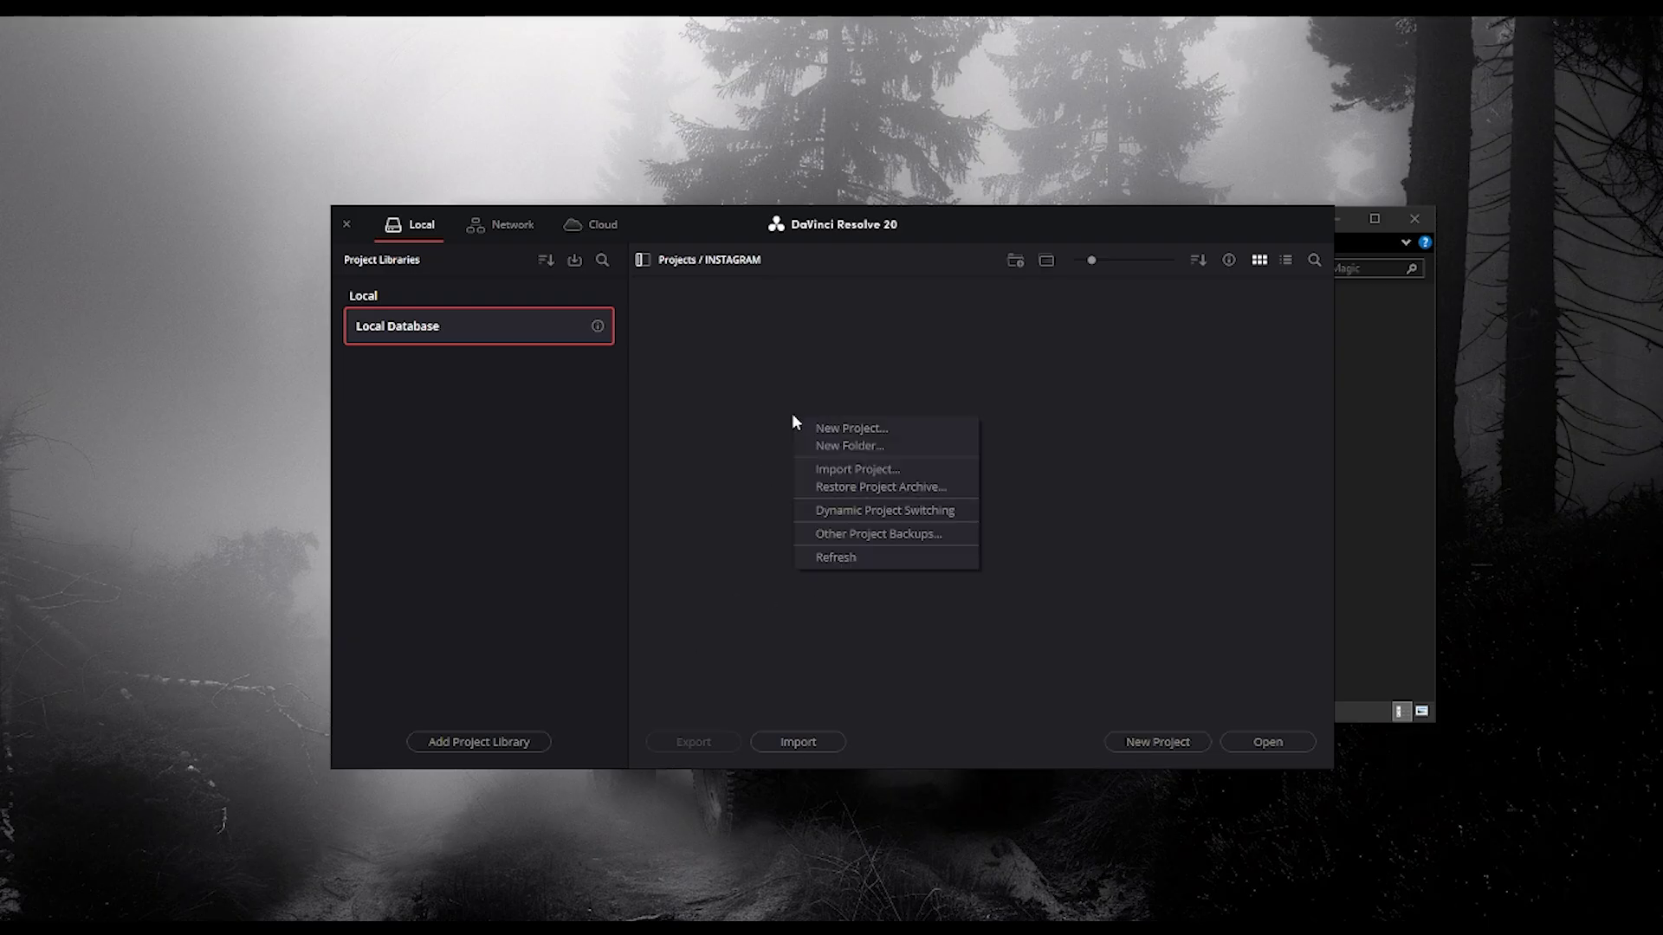
click(850, 428)
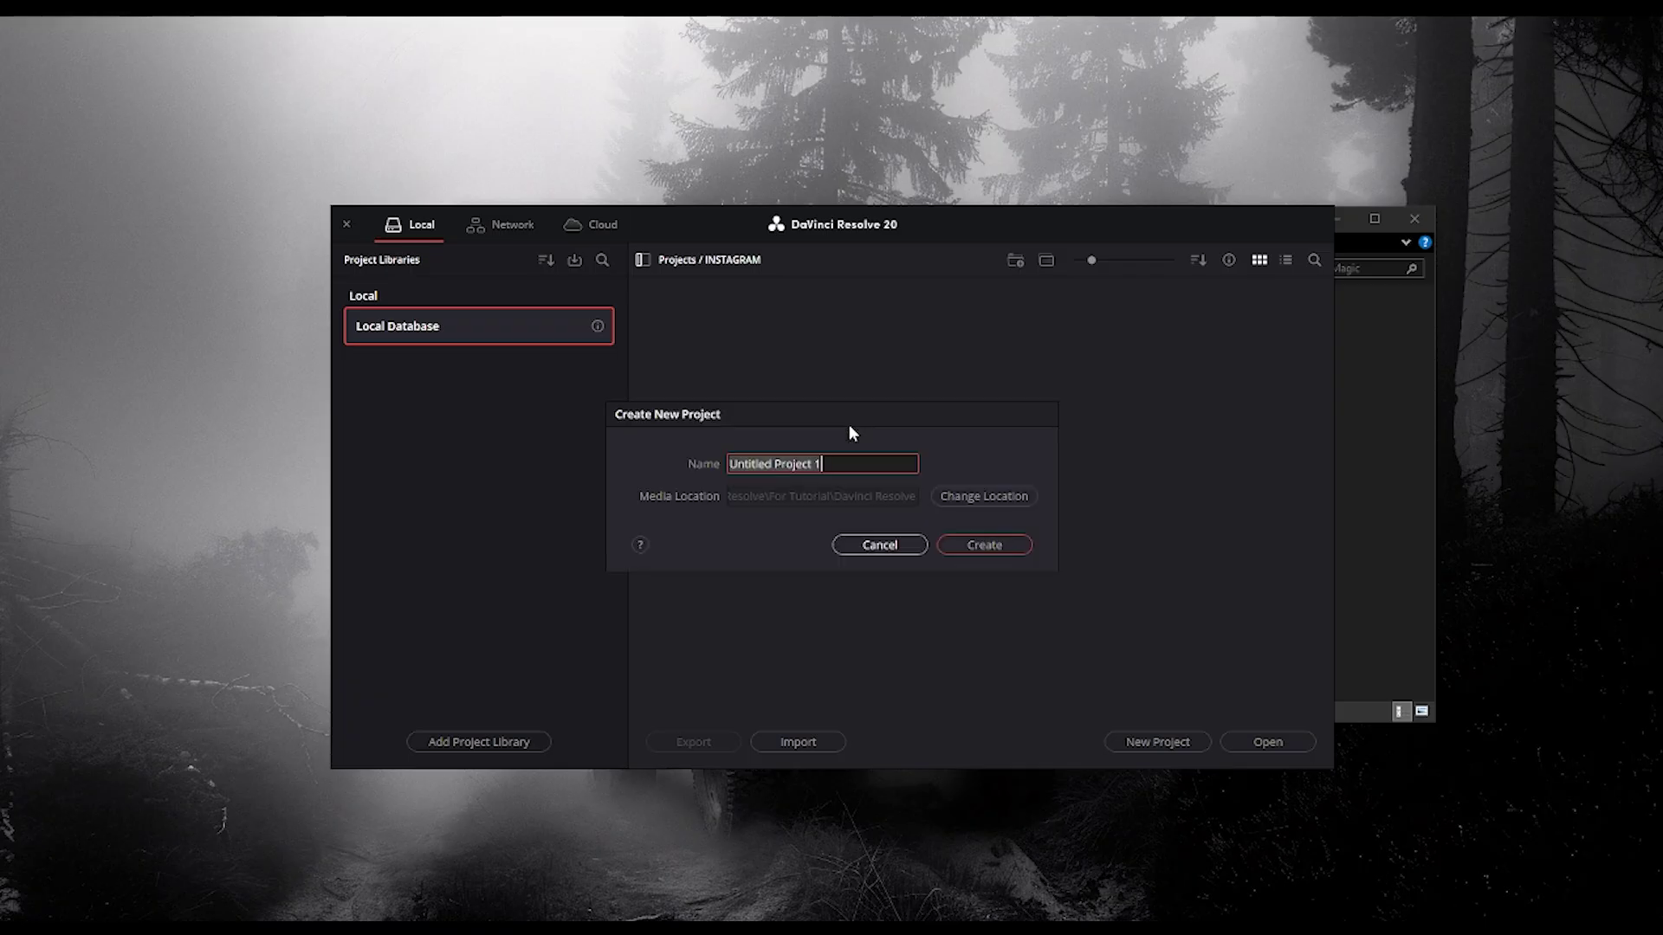
- Set the new project's media location to a new folder named Project file inside the One Pan Magic folder
click(990, 496)
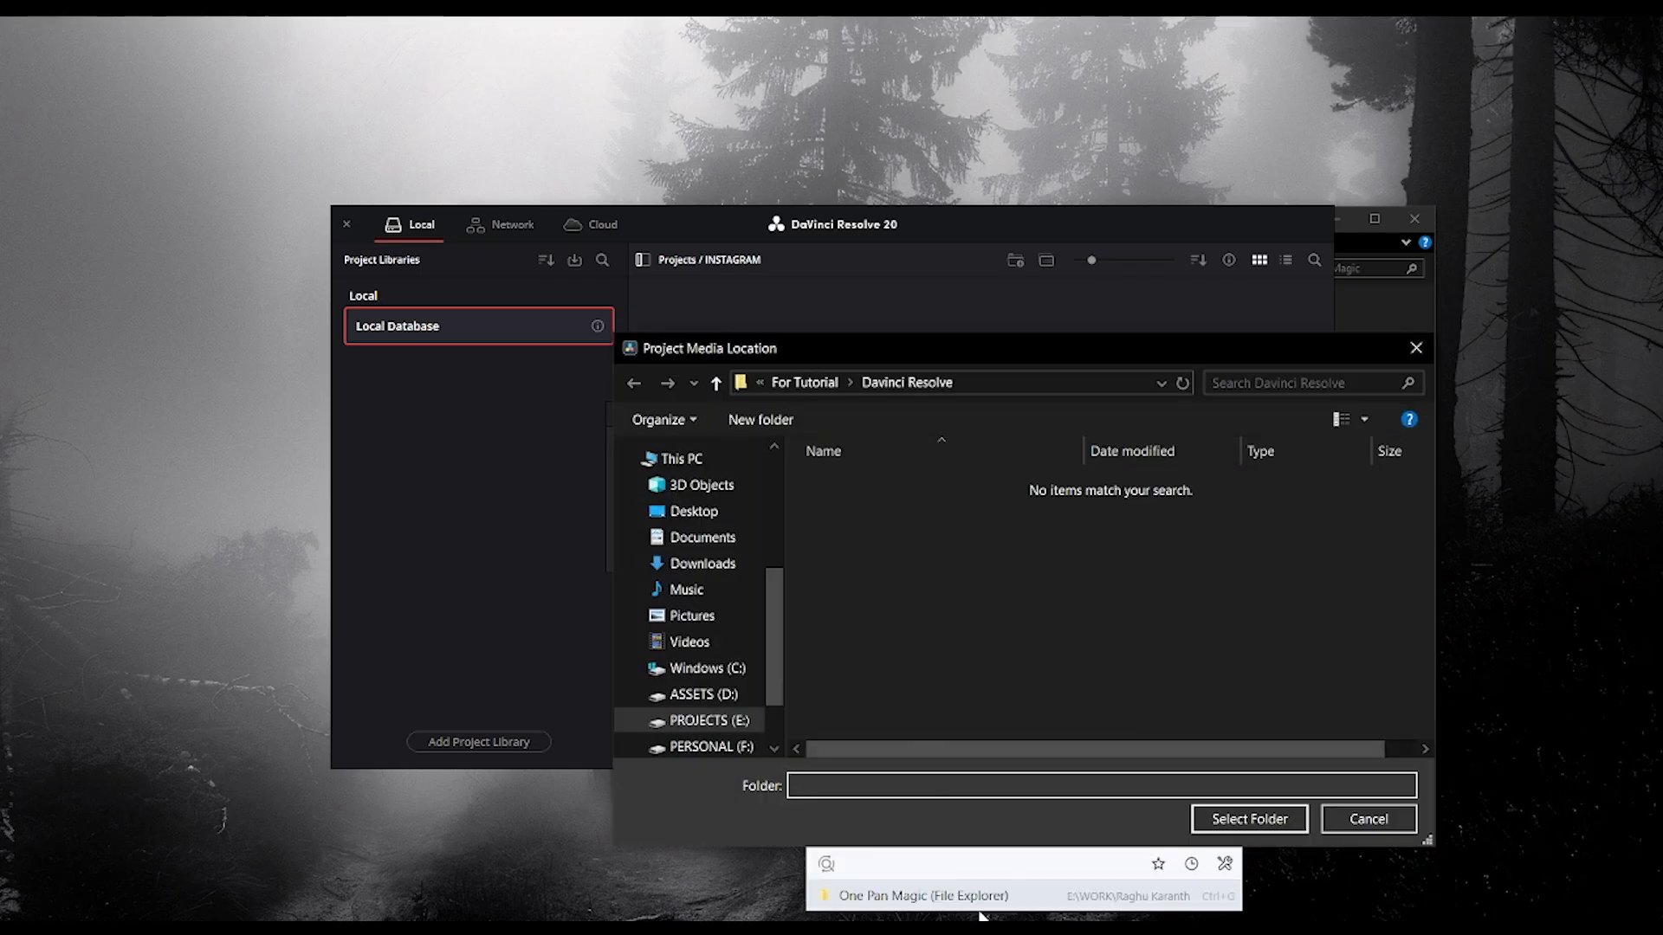
click(981, 900)
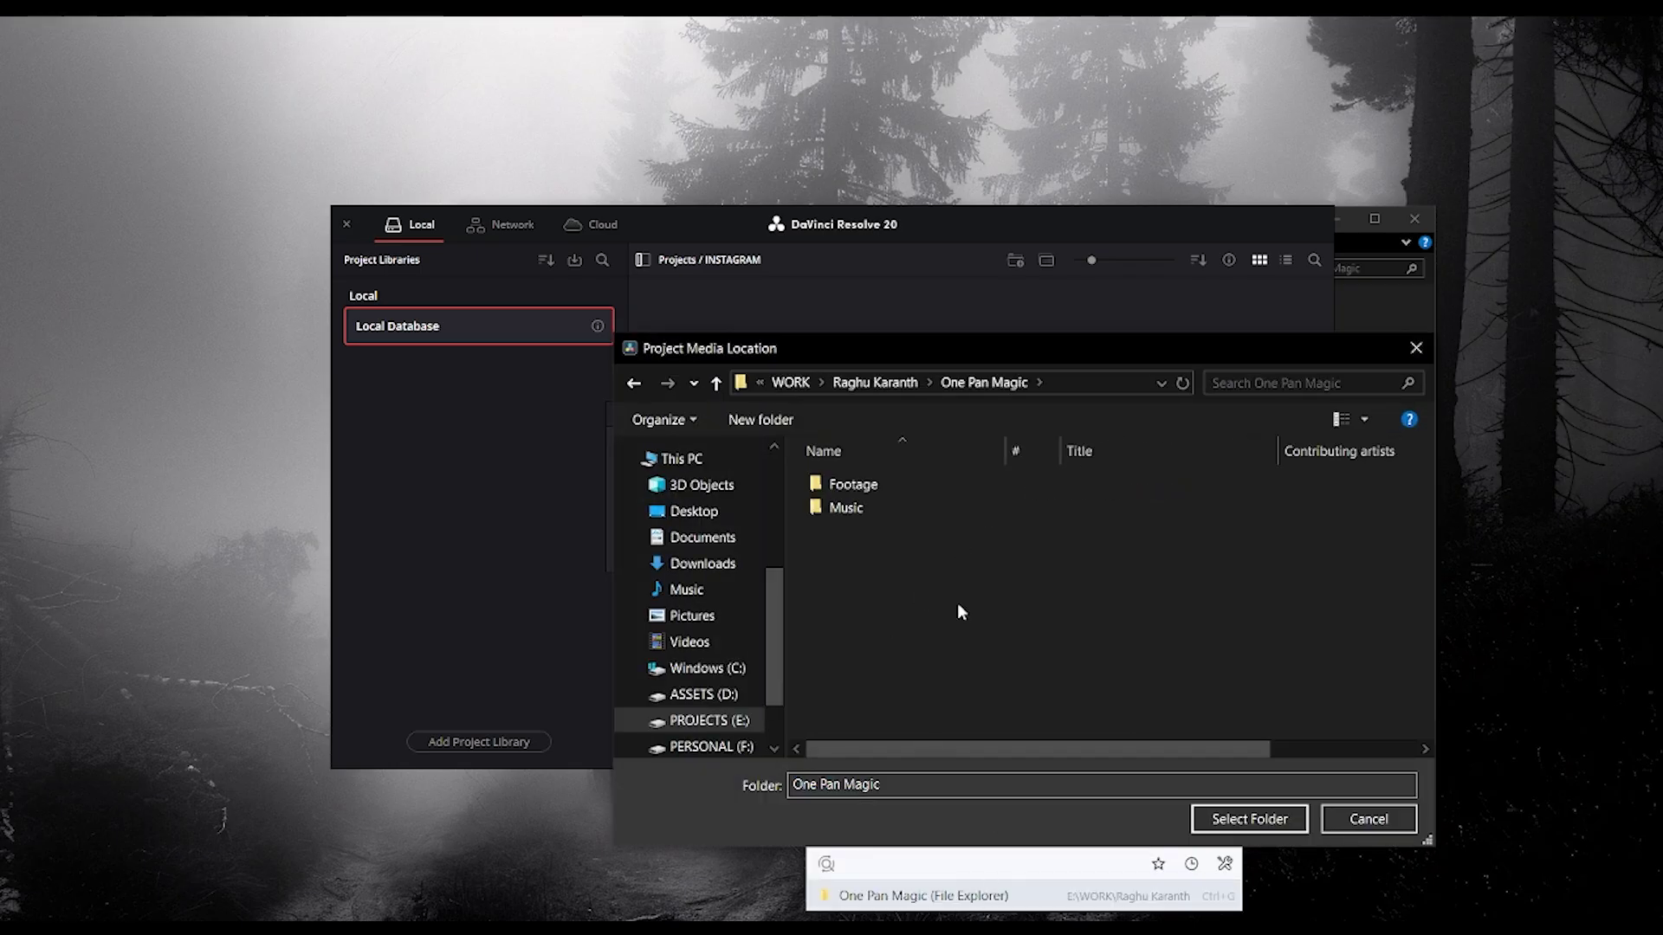
key(ctrl+shift+n)
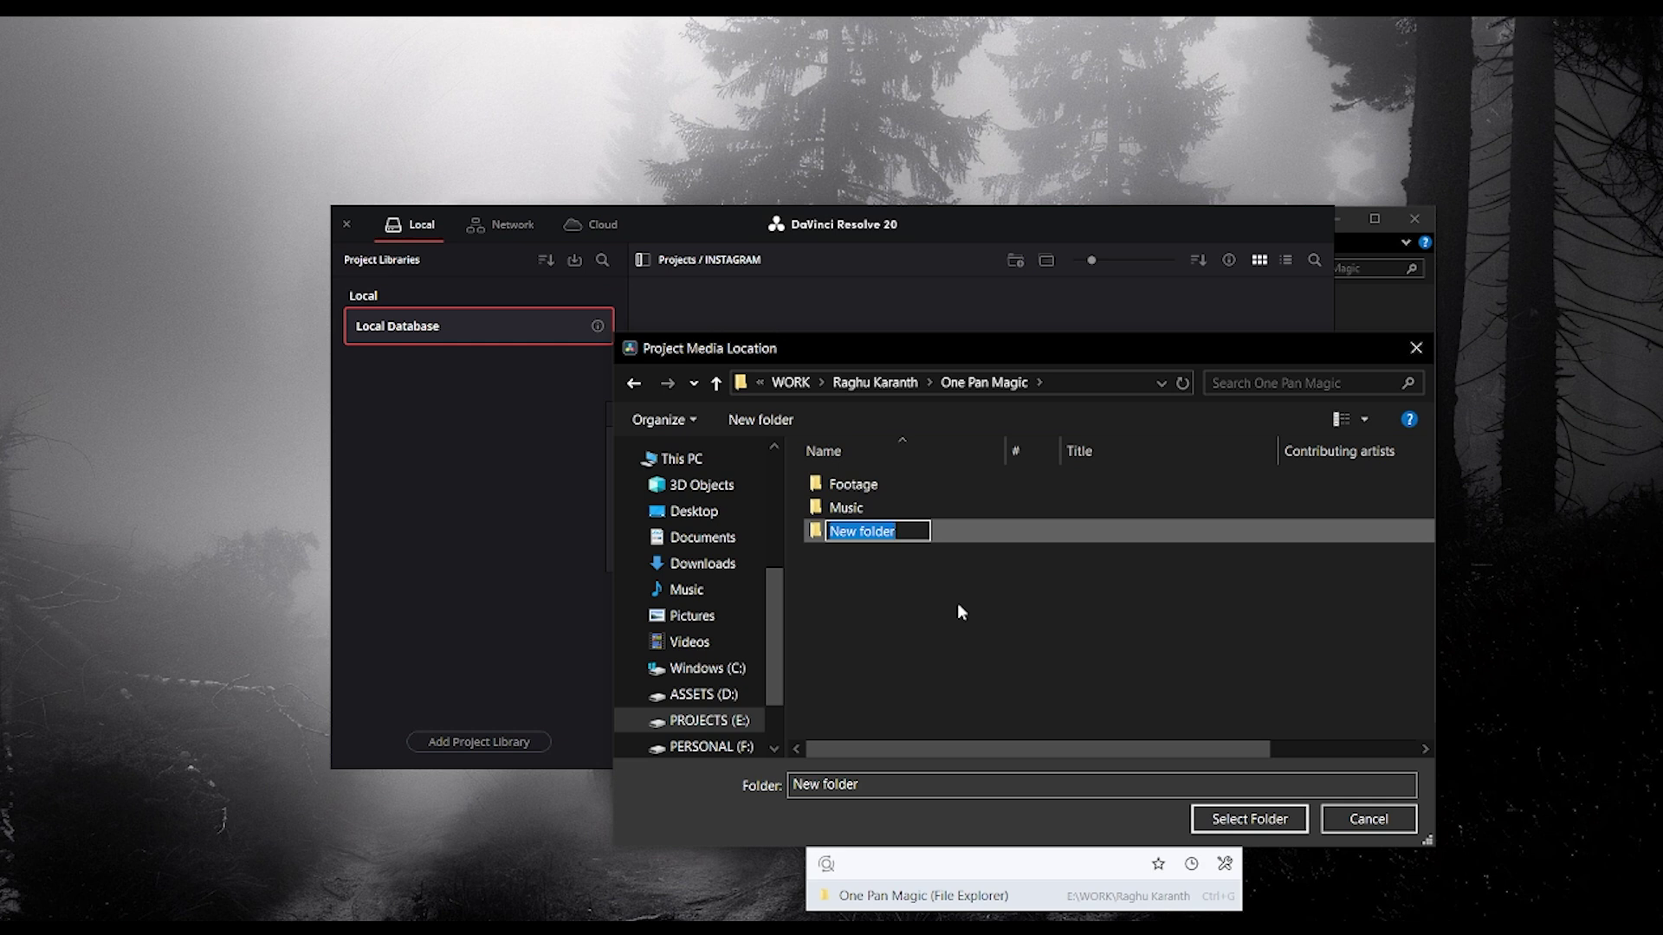
text(Project file)
key(Return)
double_click(903, 538)
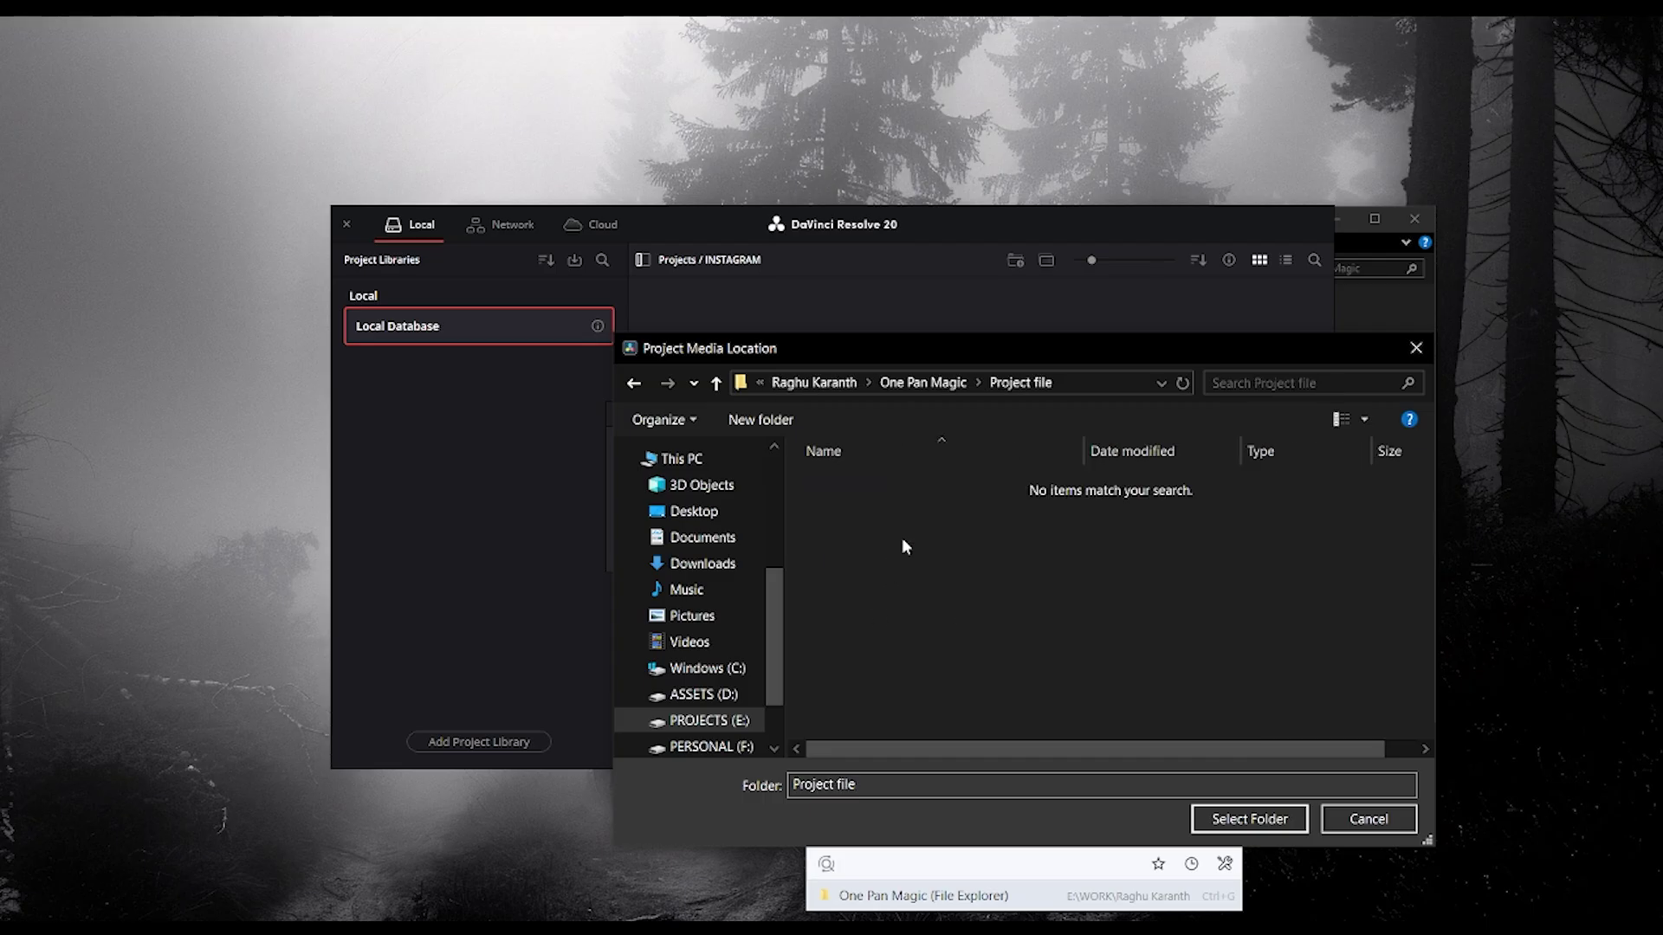
click(1282, 822)
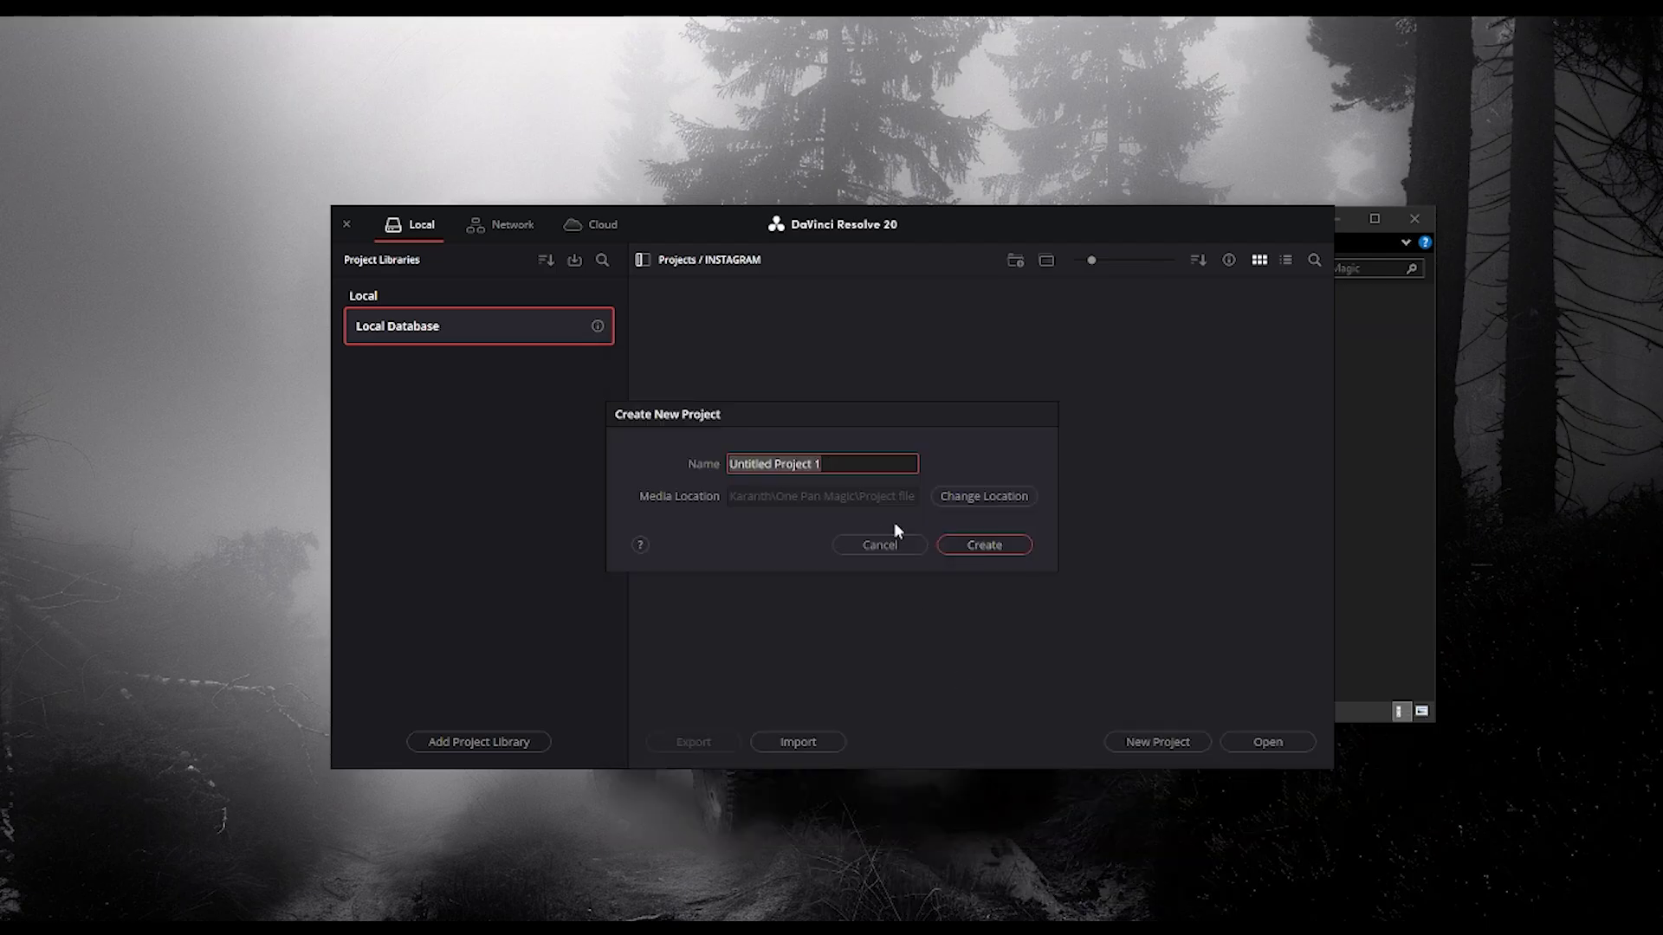
click(962, 499)
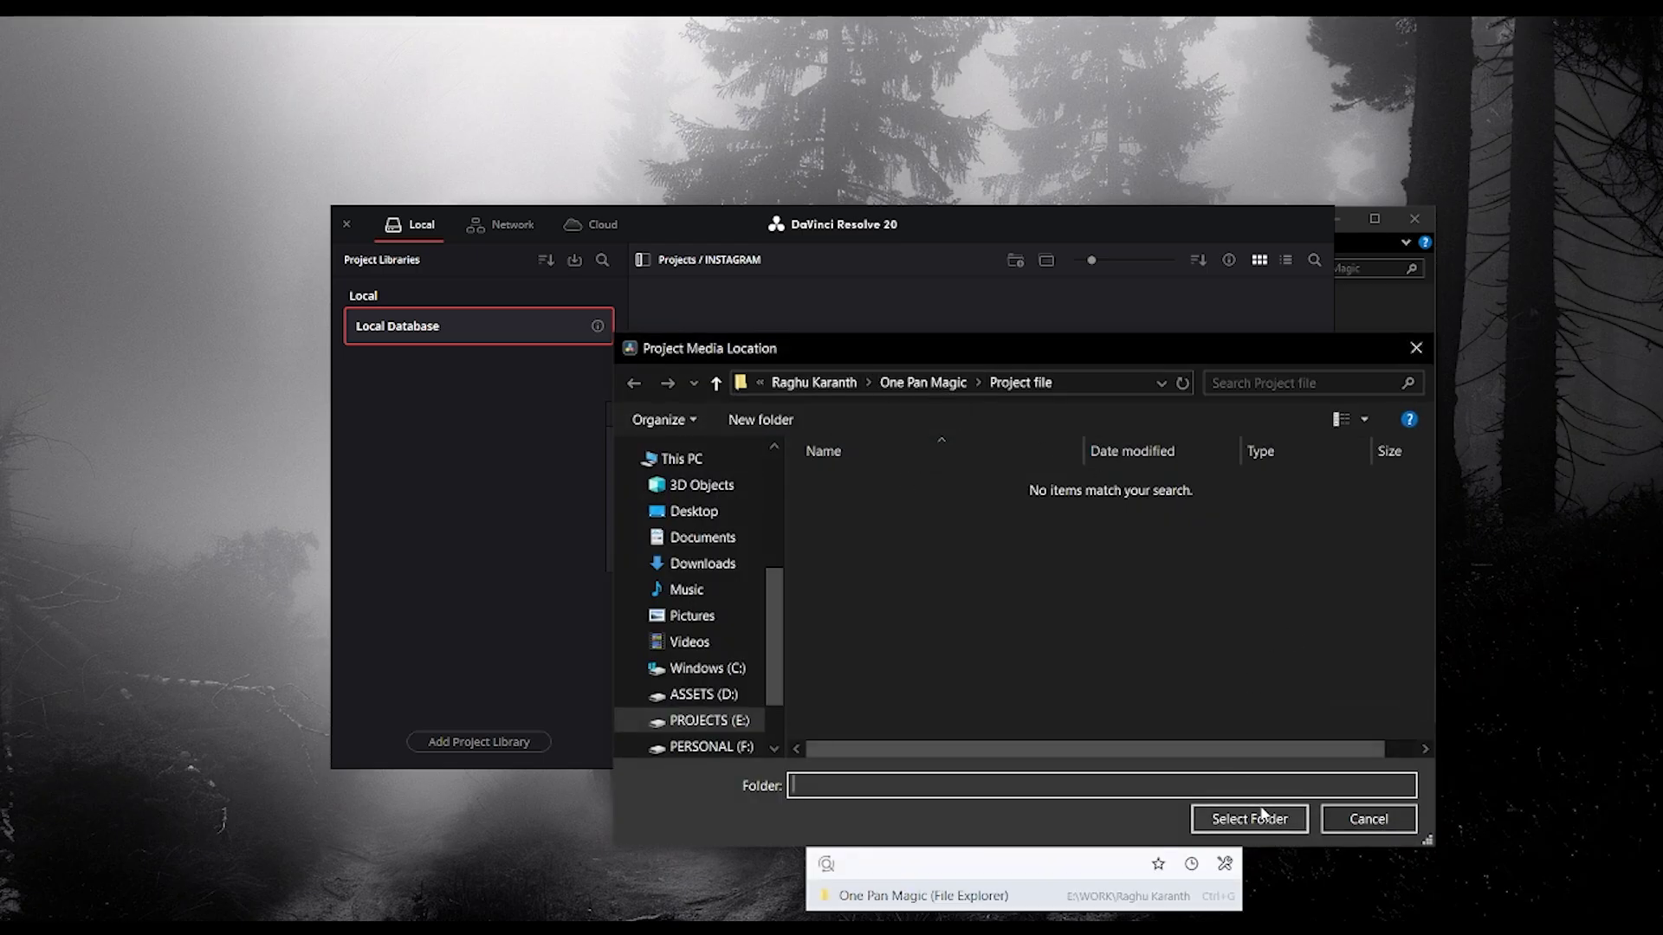
click(1358, 823)
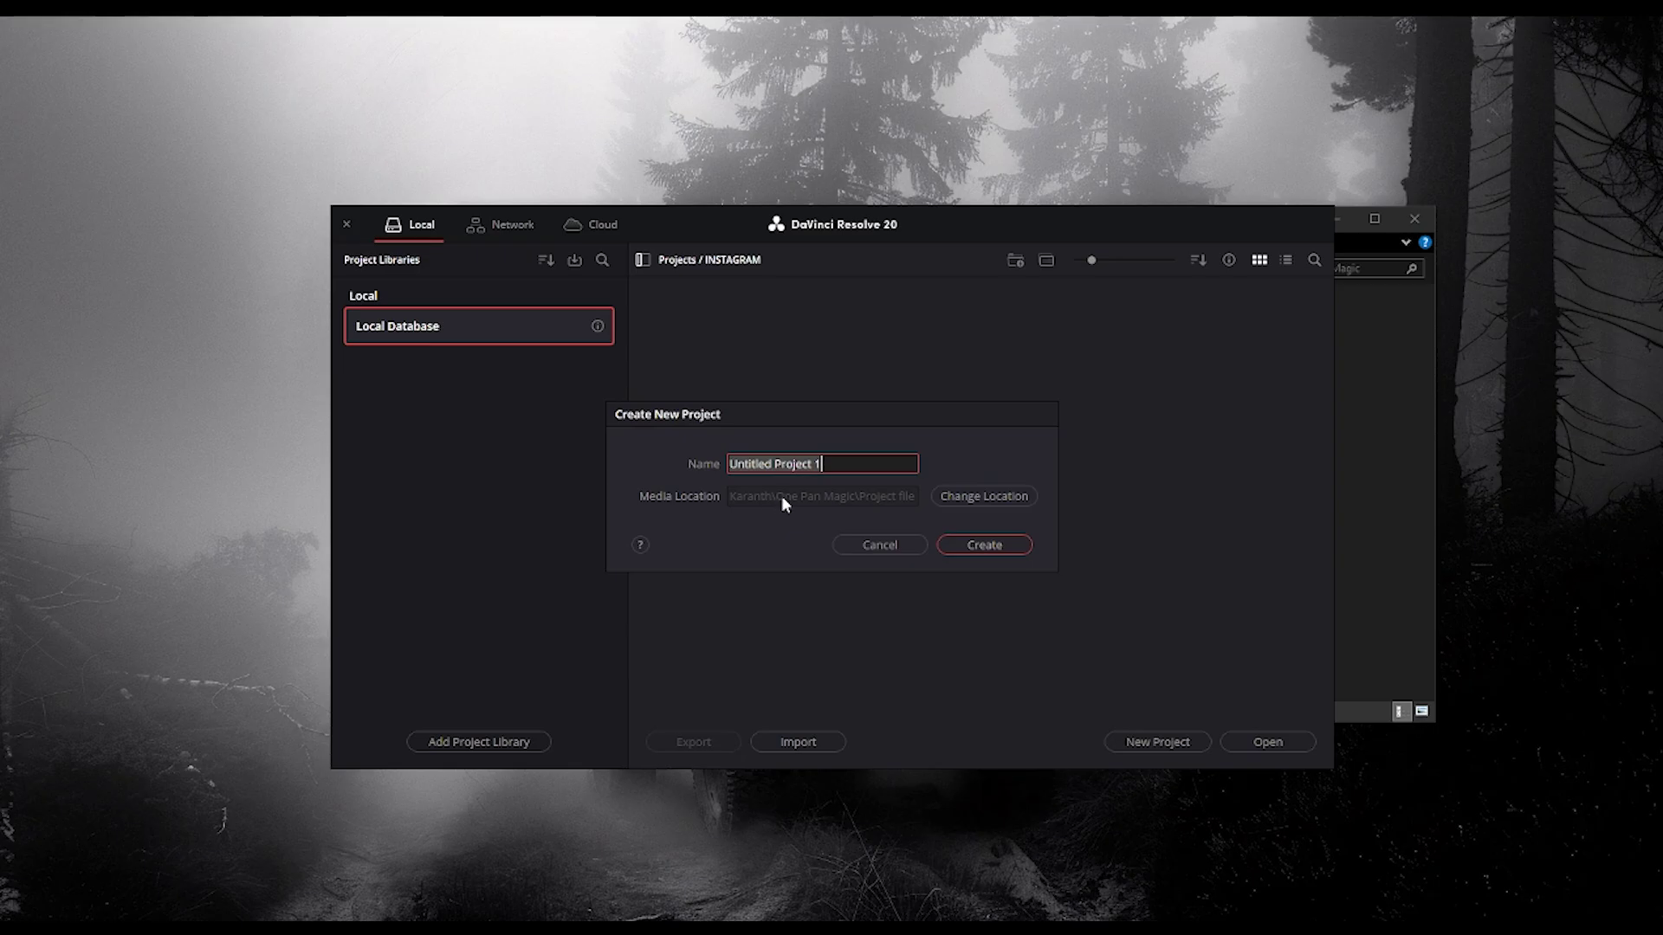
- Name the project One Pan Magic and create it
triple_click(835, 466)
text(One Pan)
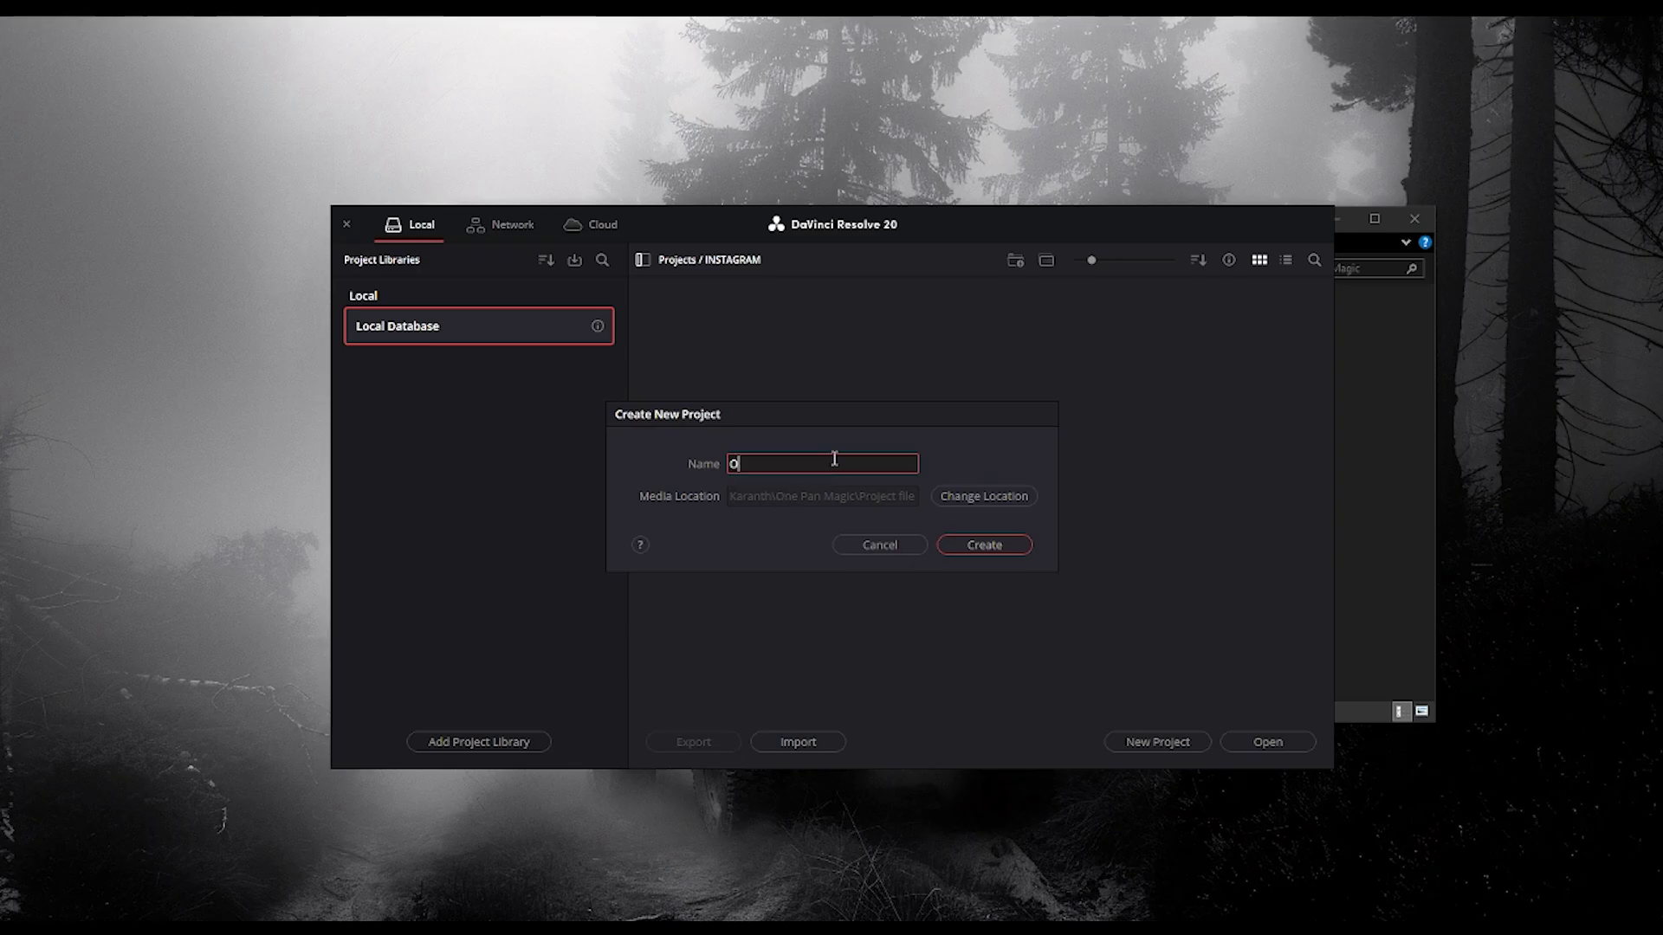
text( Magic)
click(1020, 545)
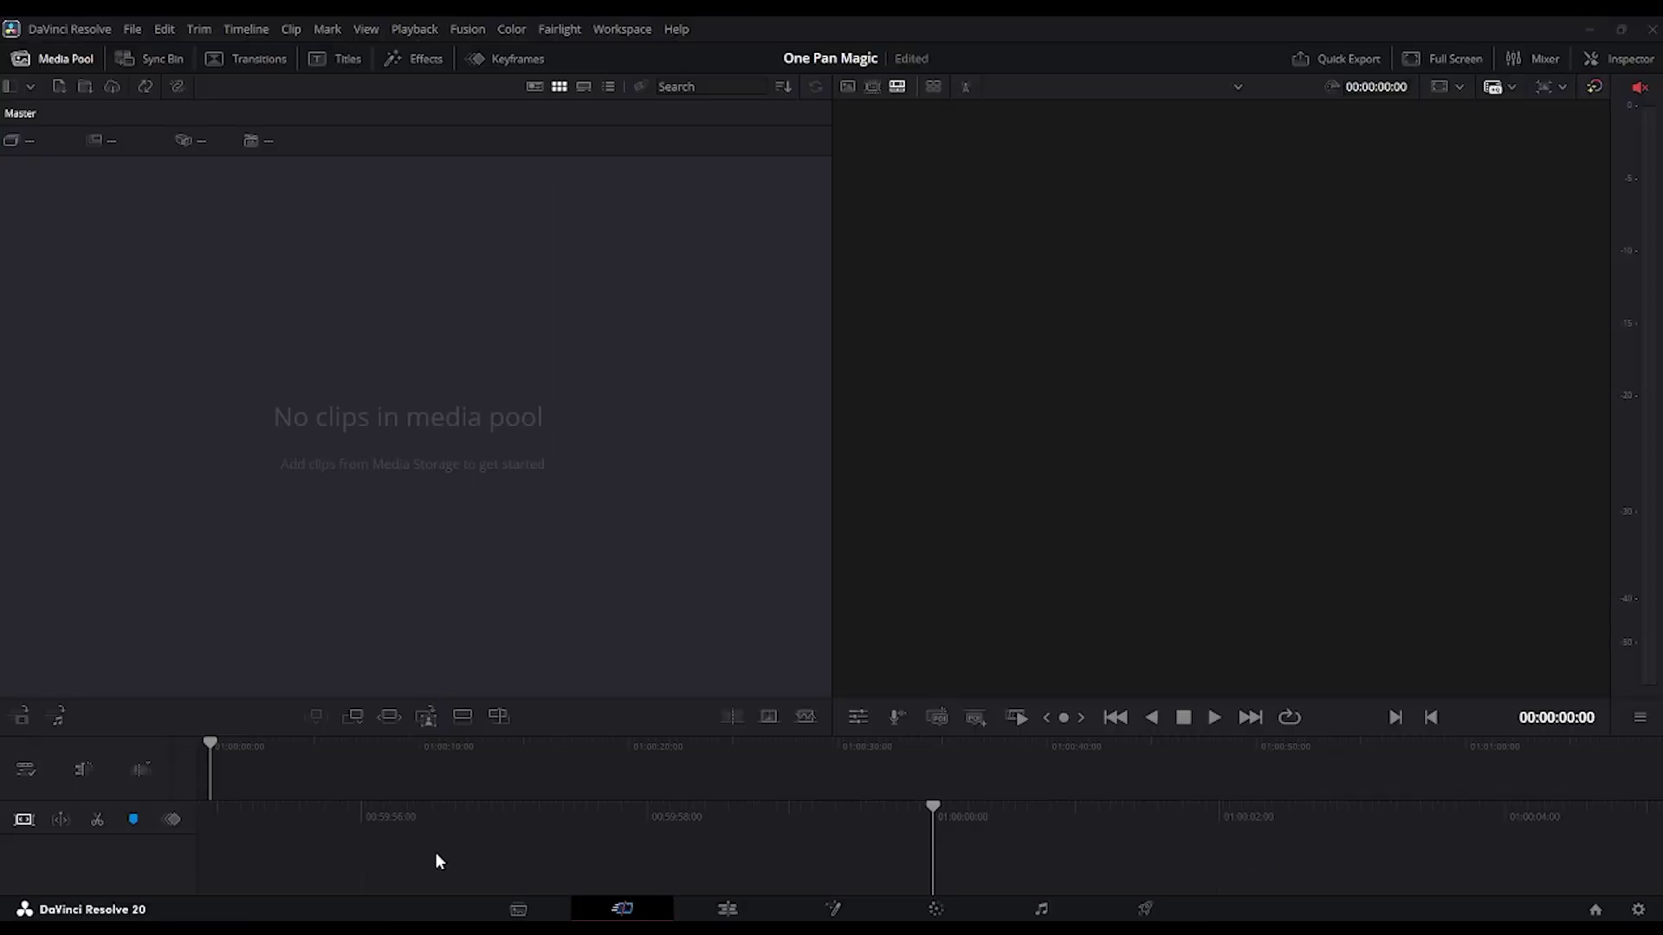
- View the Media and Cut pages and switch to the Edit page
click(537, 907)
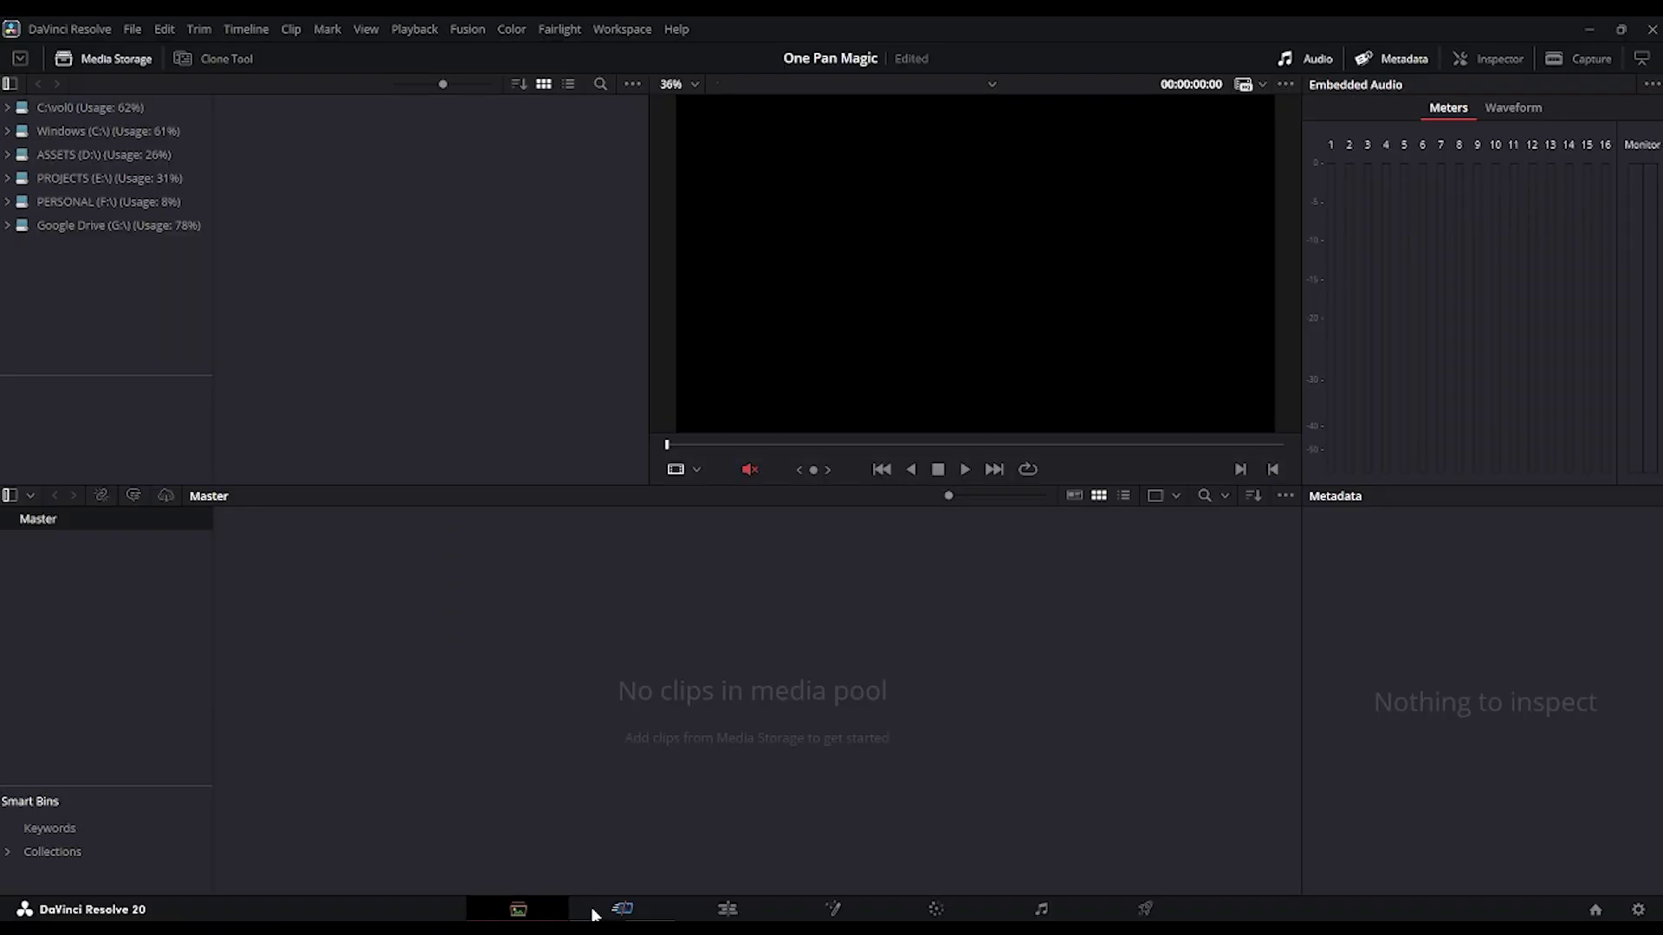
click(594, 912)
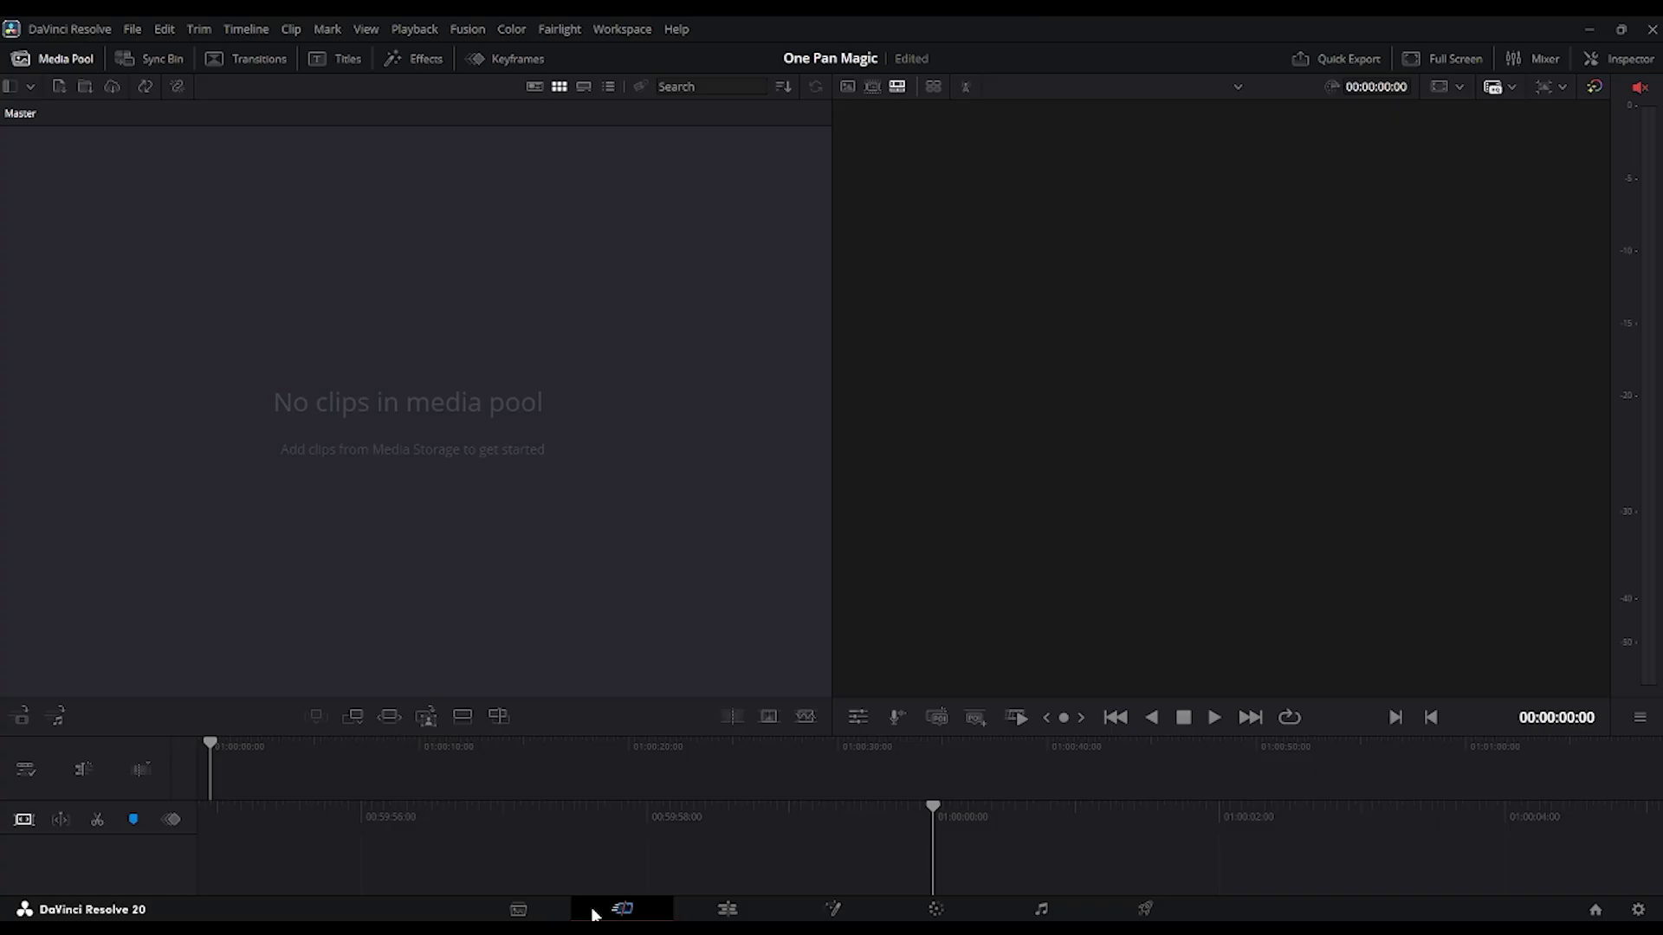
click(708, 907)
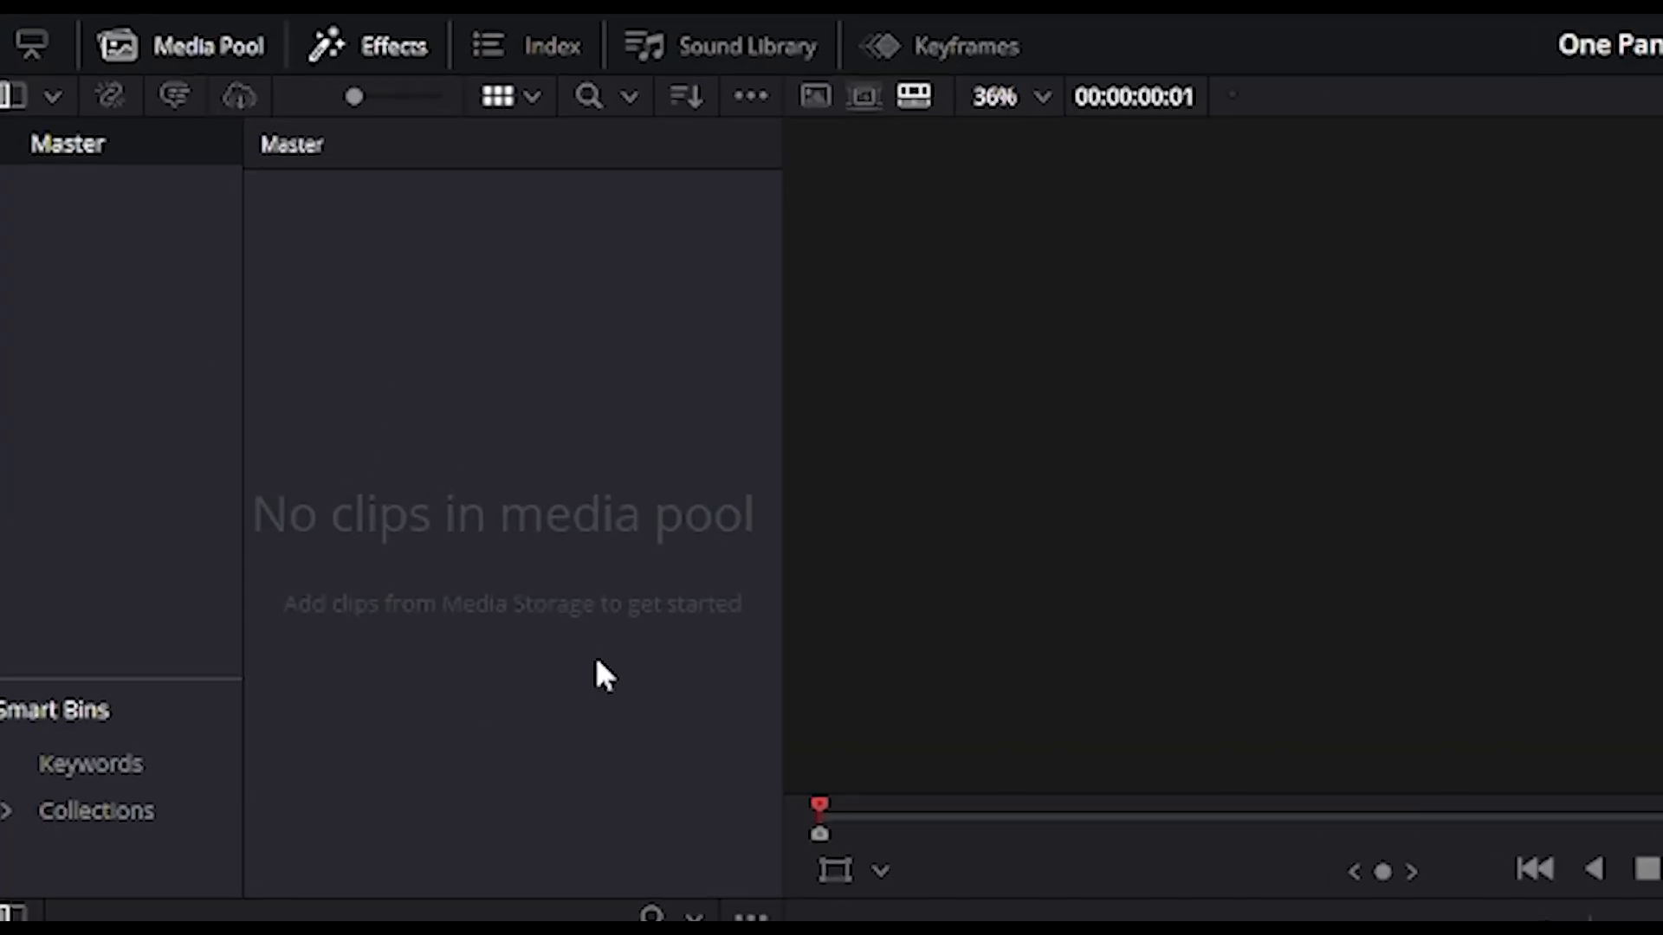
- Hide the effects library on the Edit page and keep the media pool shown at full height
click(198, 42)
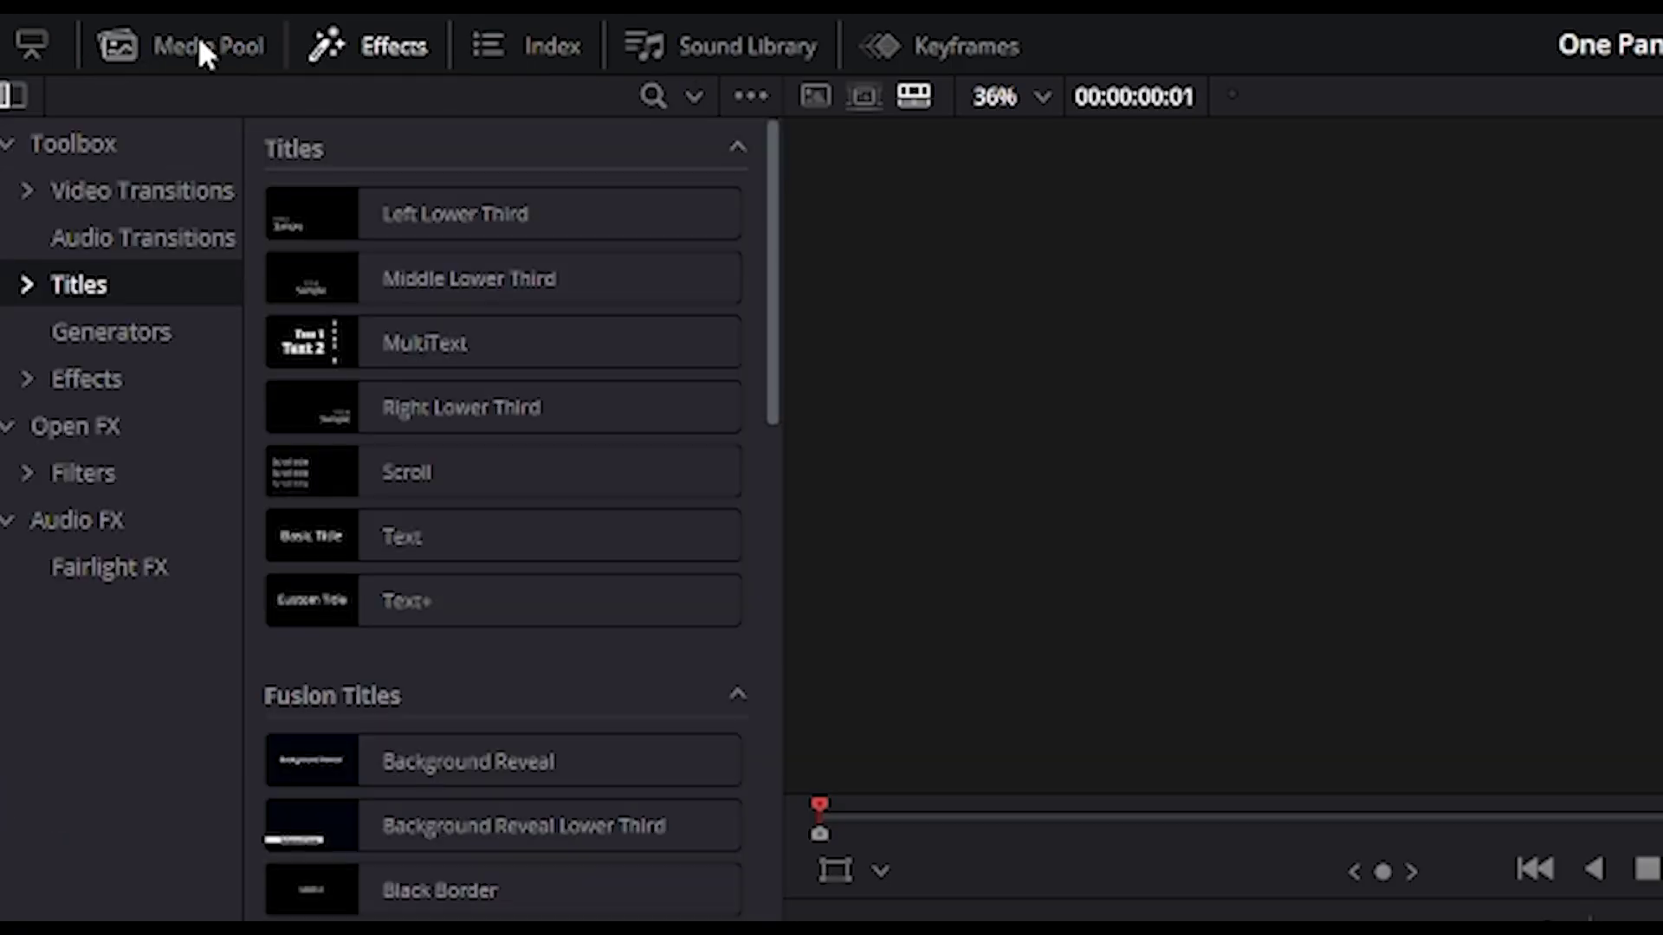
click(198, 42)
click(200, 42)
click(200, 42)
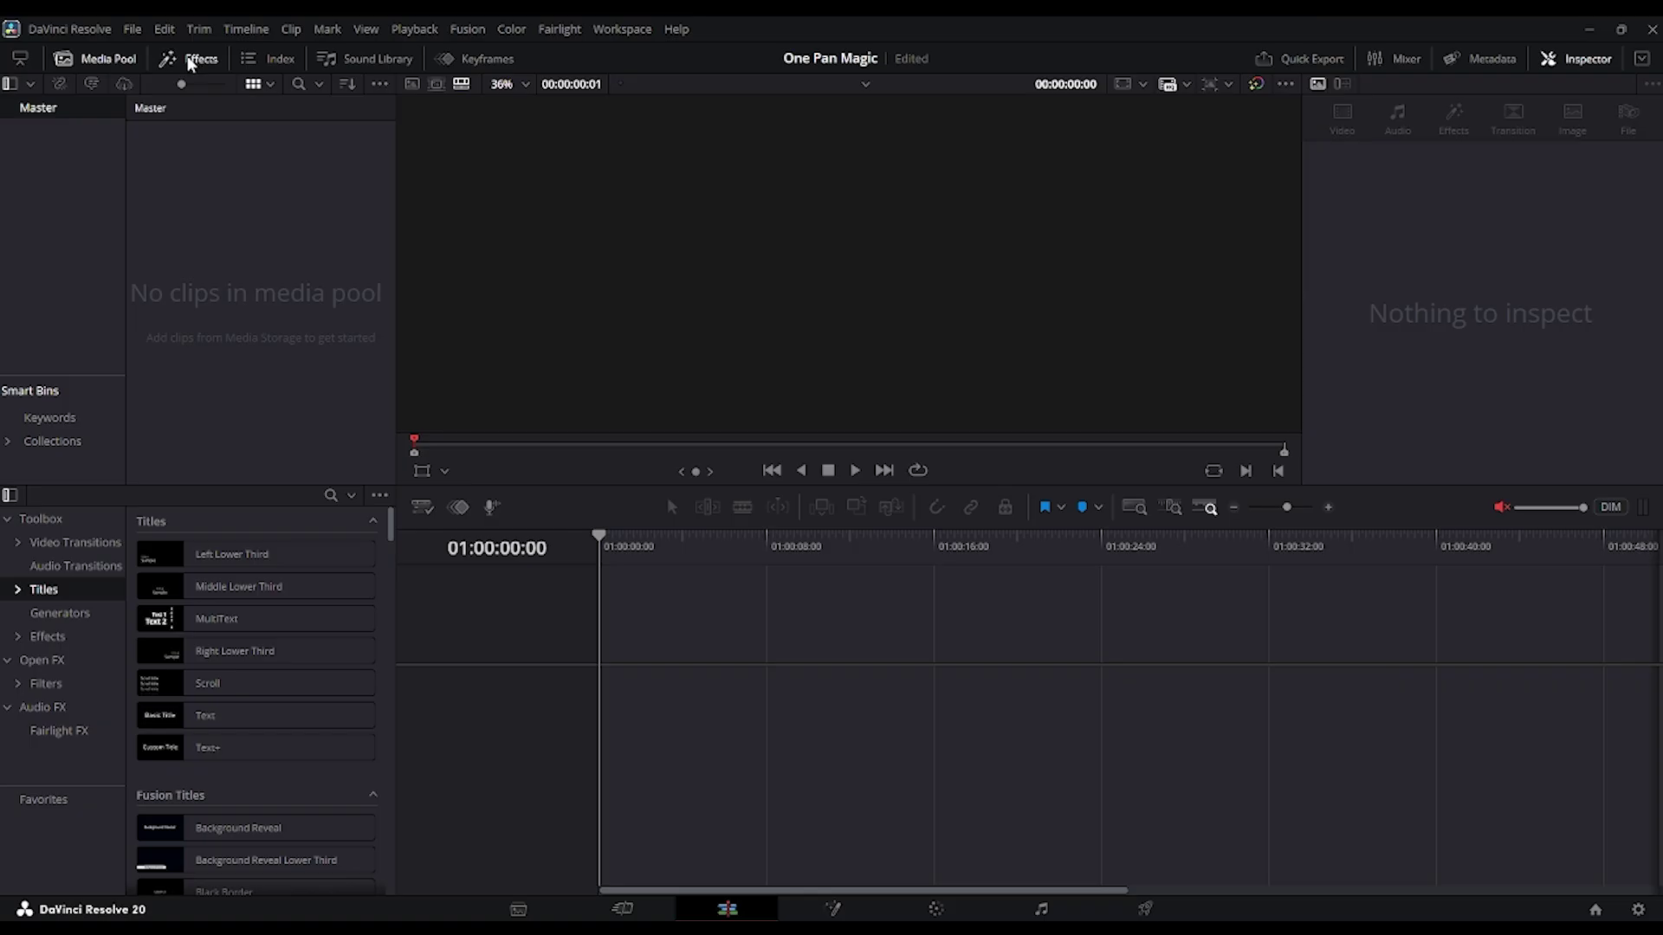
click(376, 47)
click(376, 47)
click(176, 63)
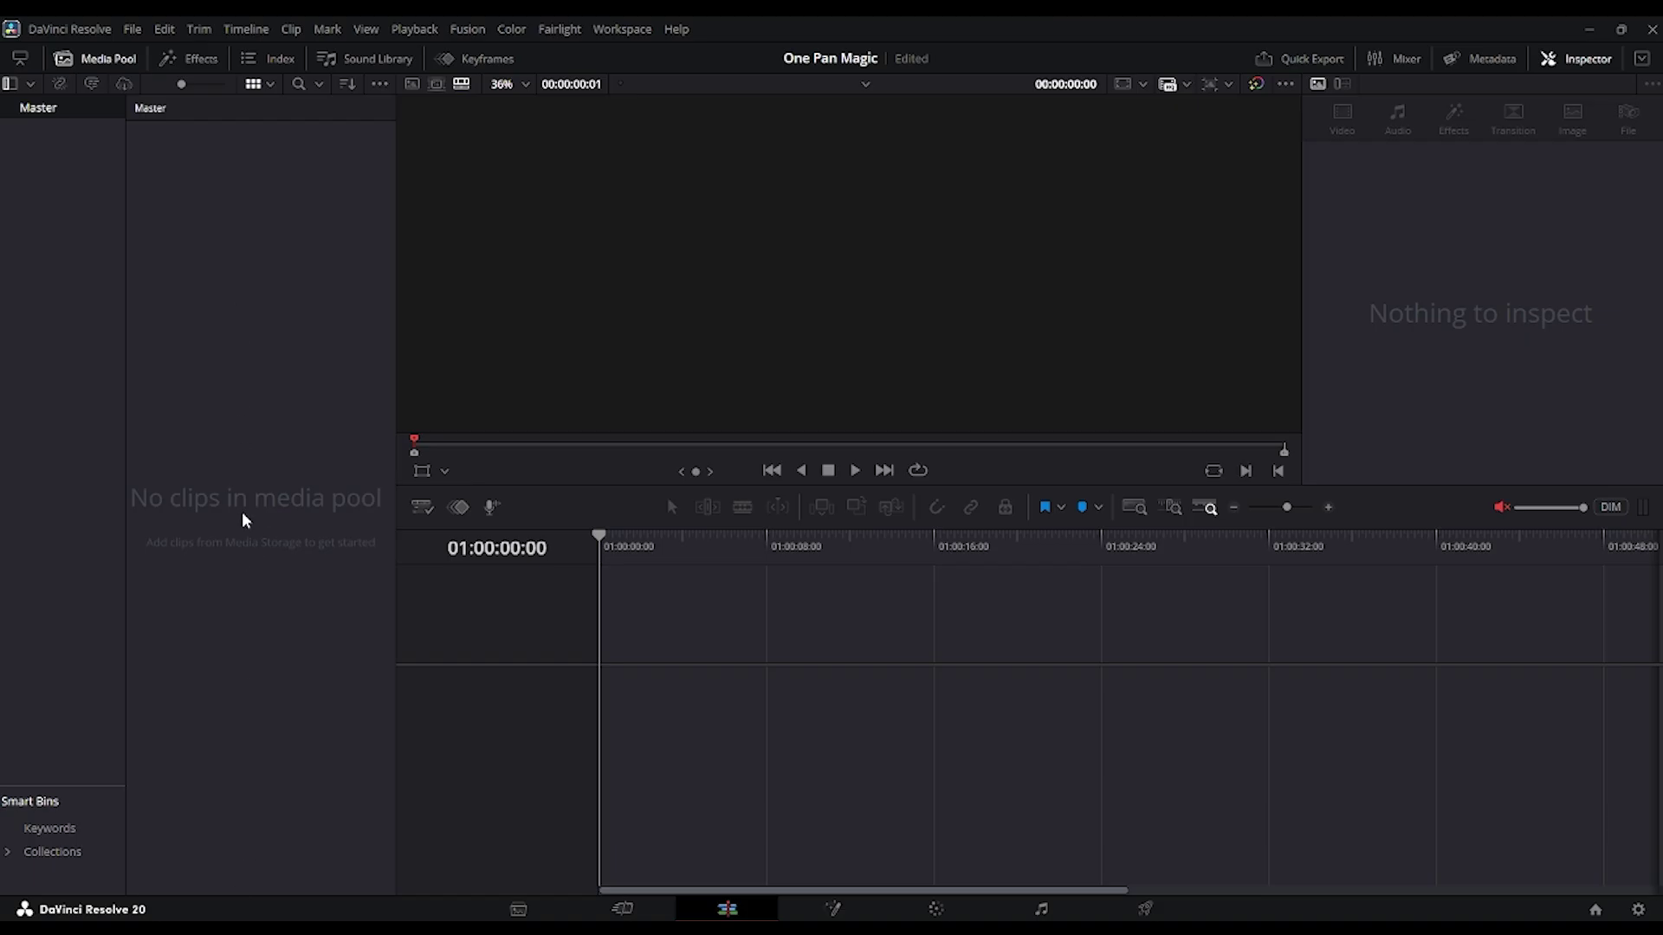
click(19, 61)
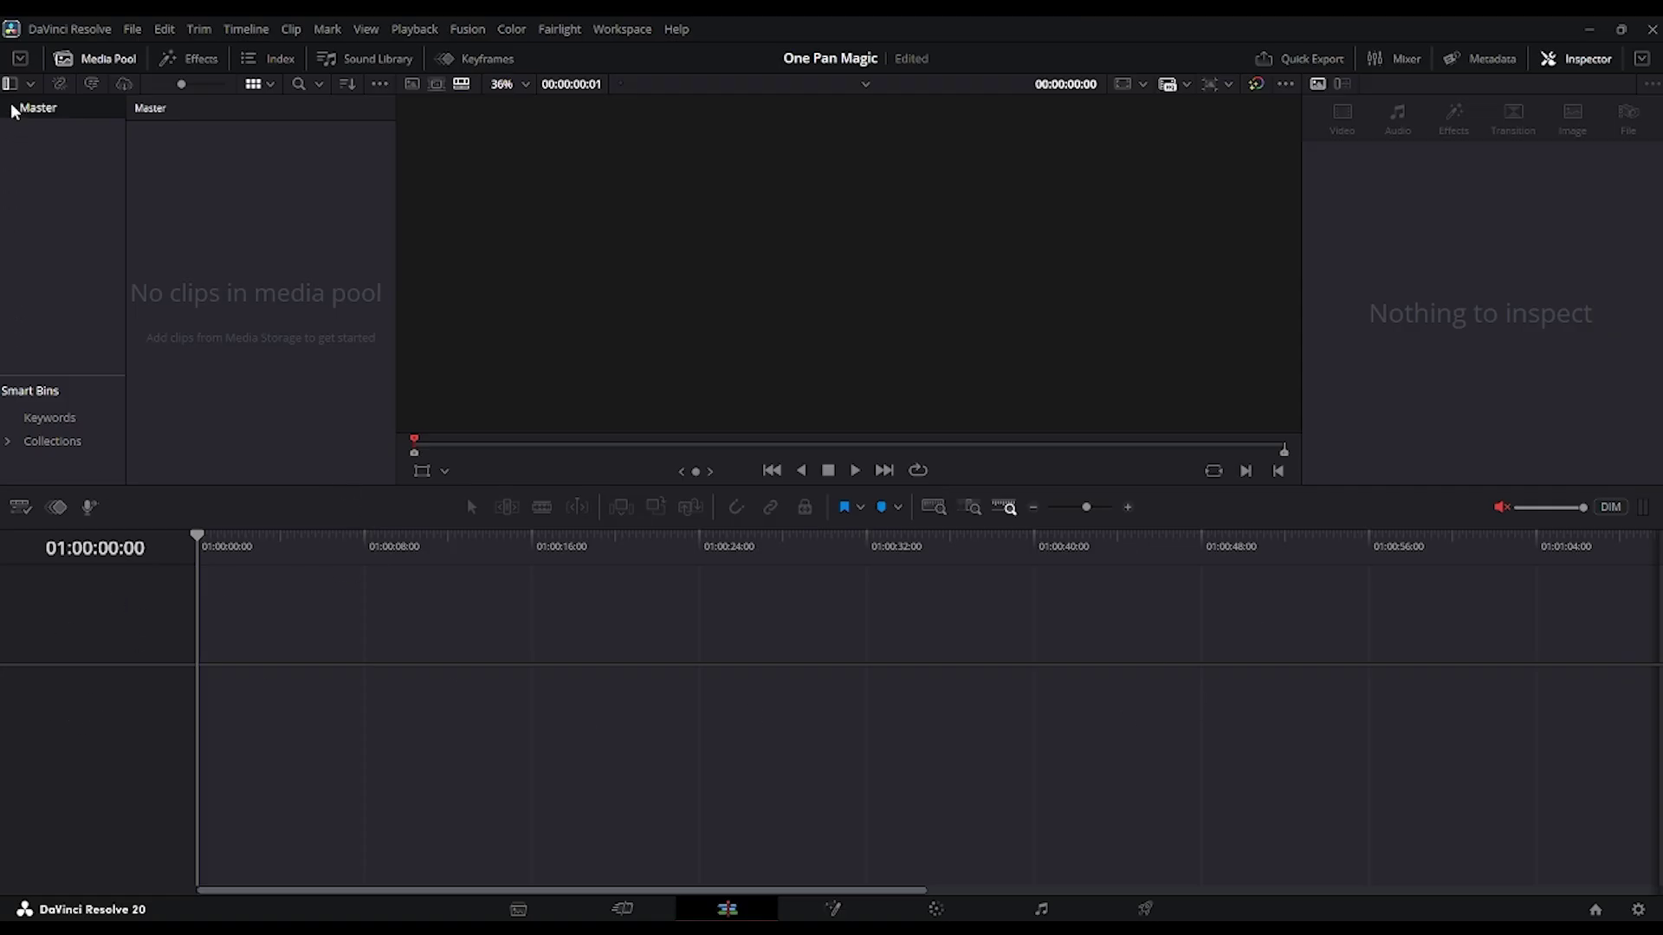
click(20, 61)
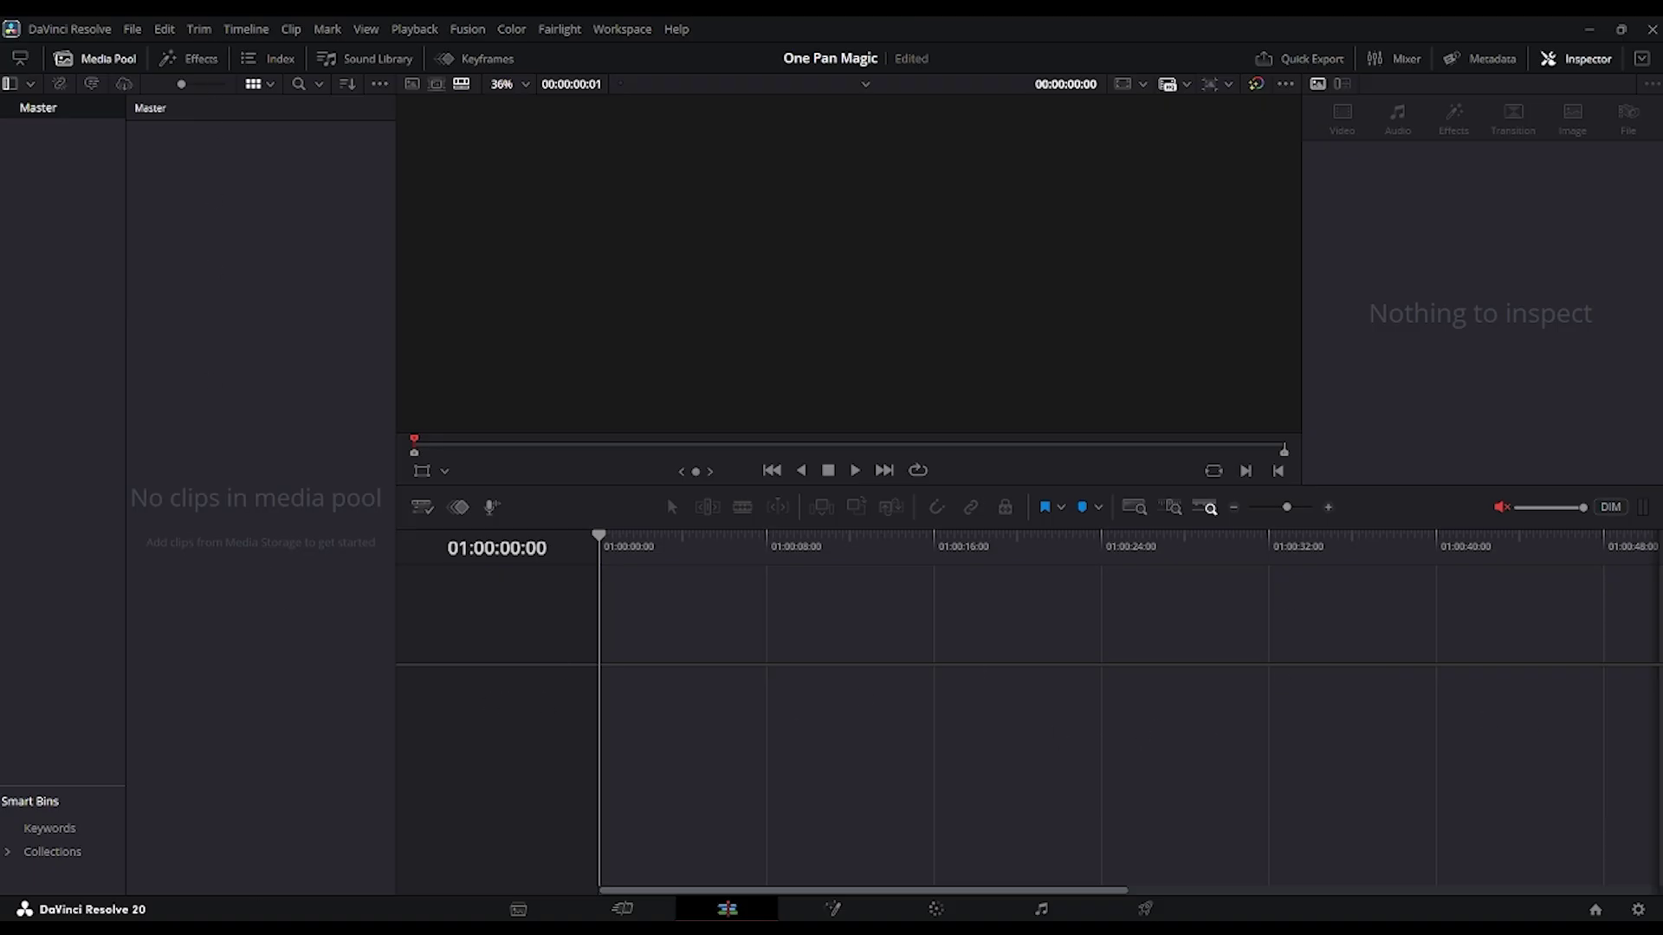
- Save the project and create a bin named Footage in the Master bin of the media pool
key(ctrl+s)
right_click(183, 266)
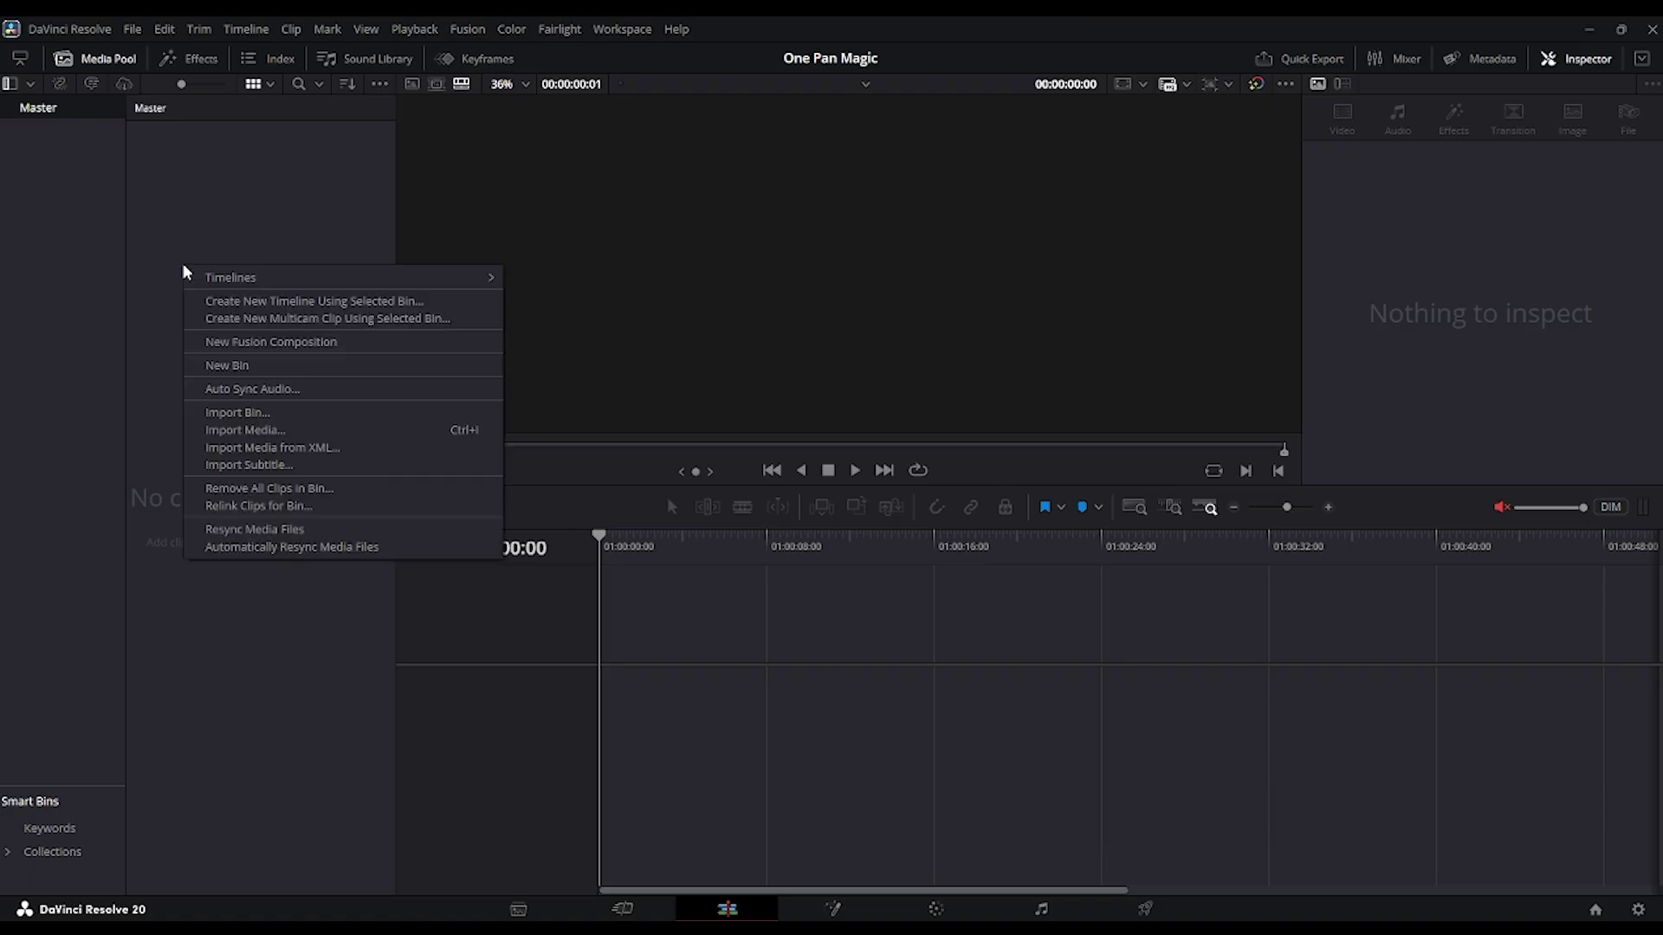
click(275, 365)
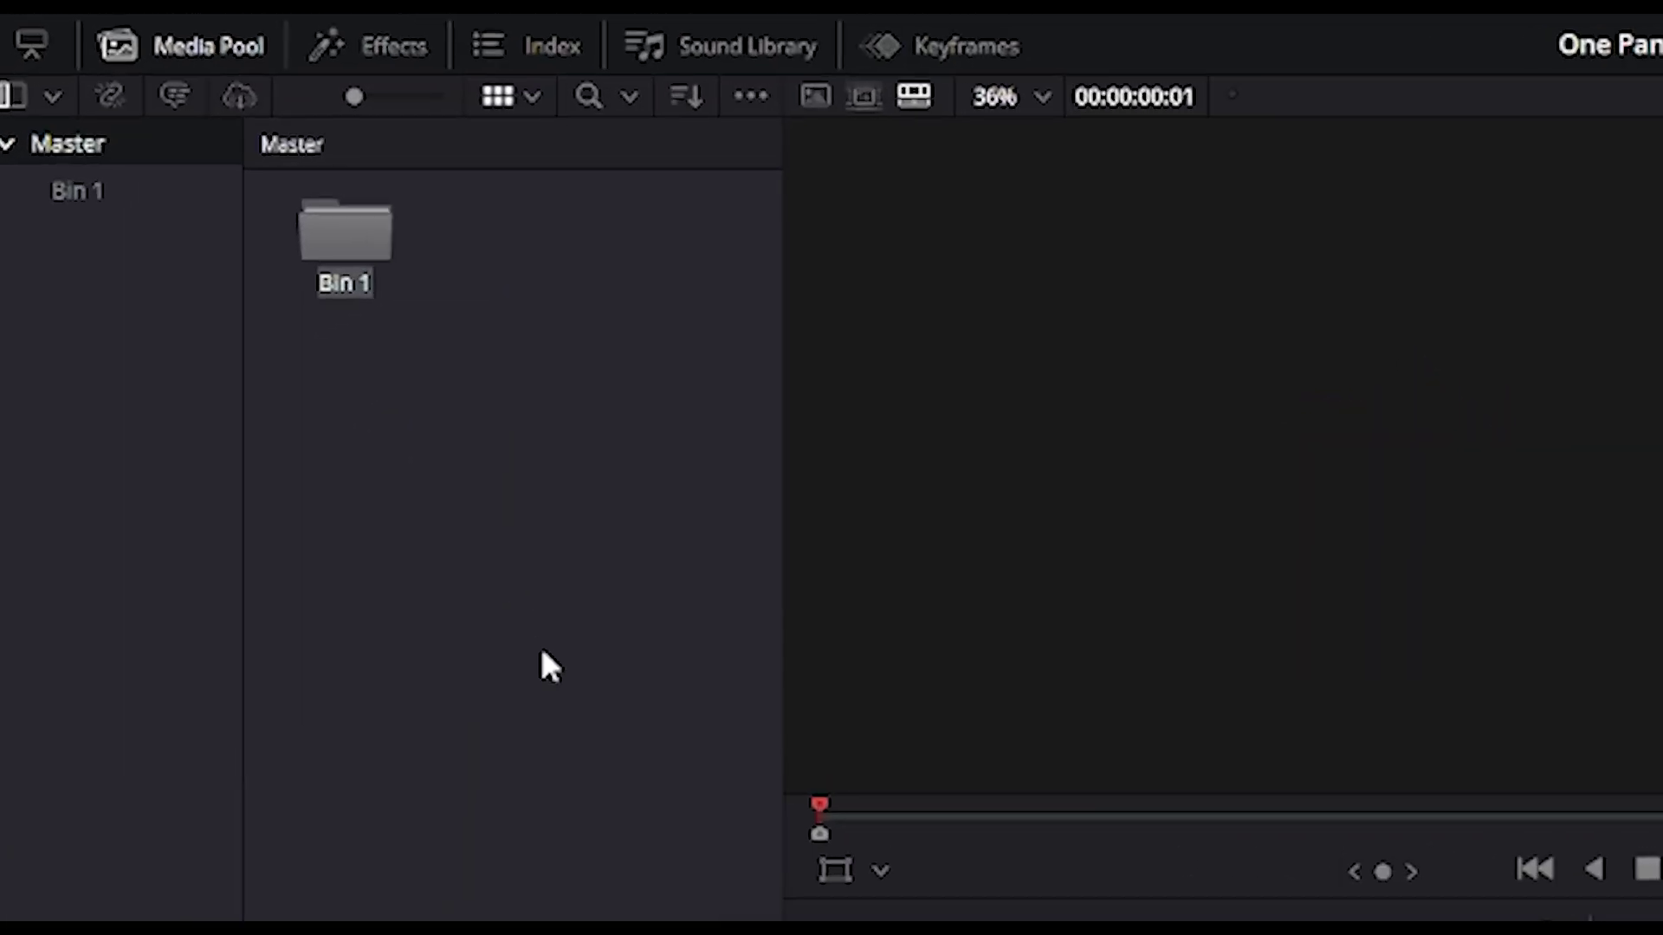
text(Footage)
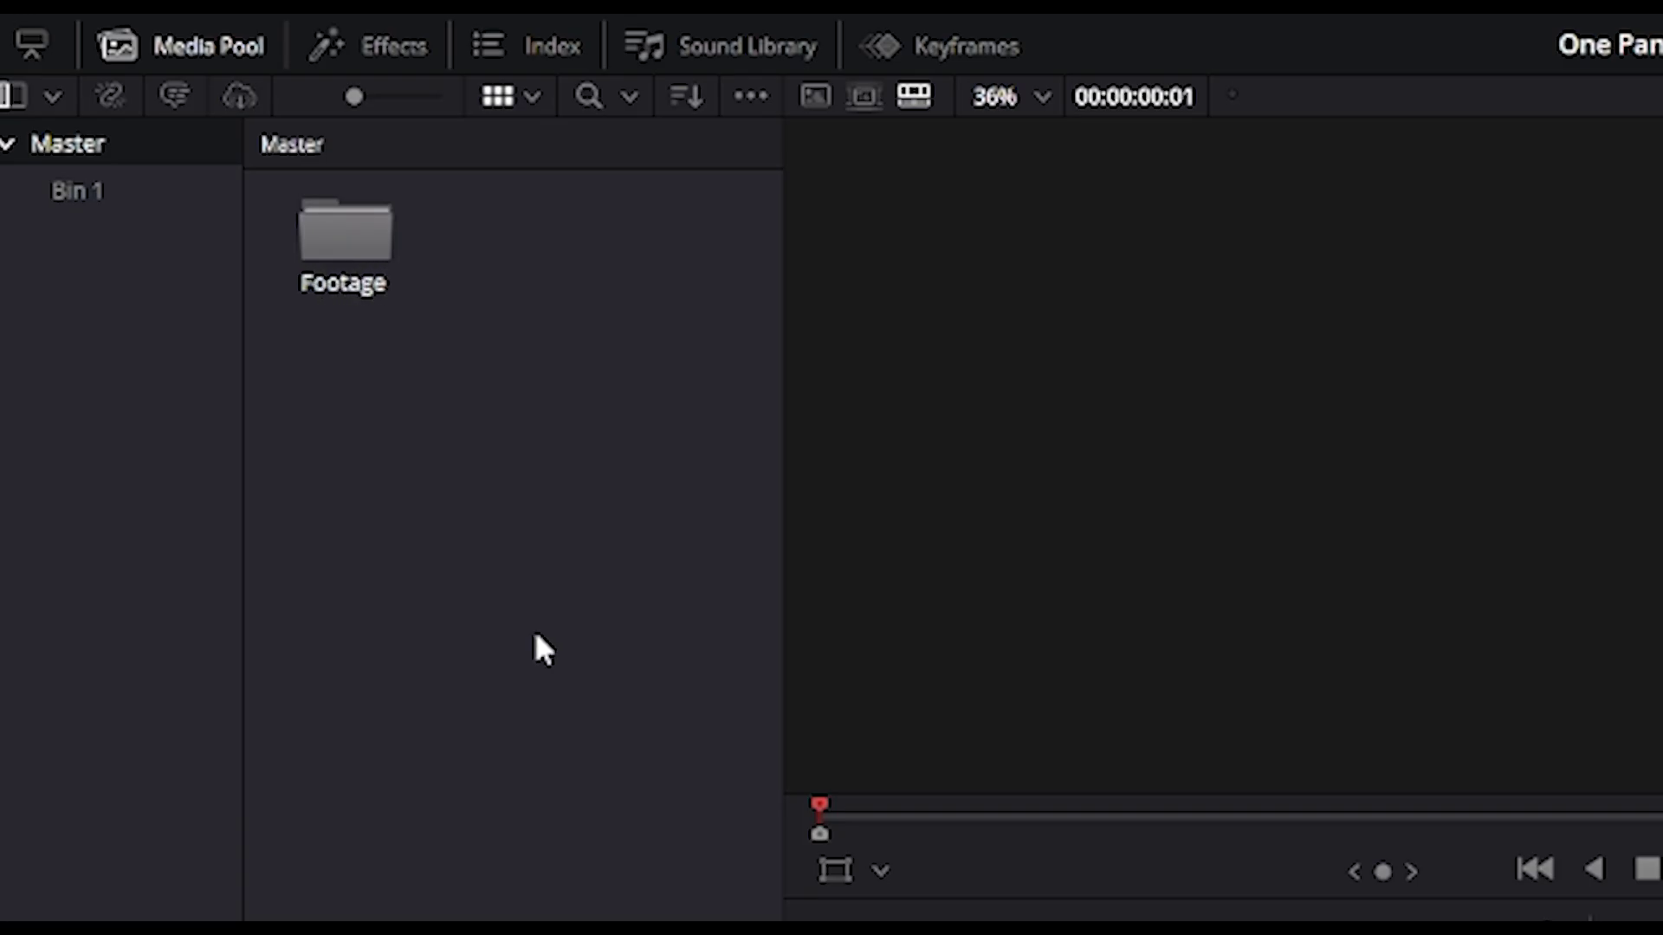
key(Return)
- Add a second bin named Music beside the Footage bin
right_click(578, 627)
click(648, 827)
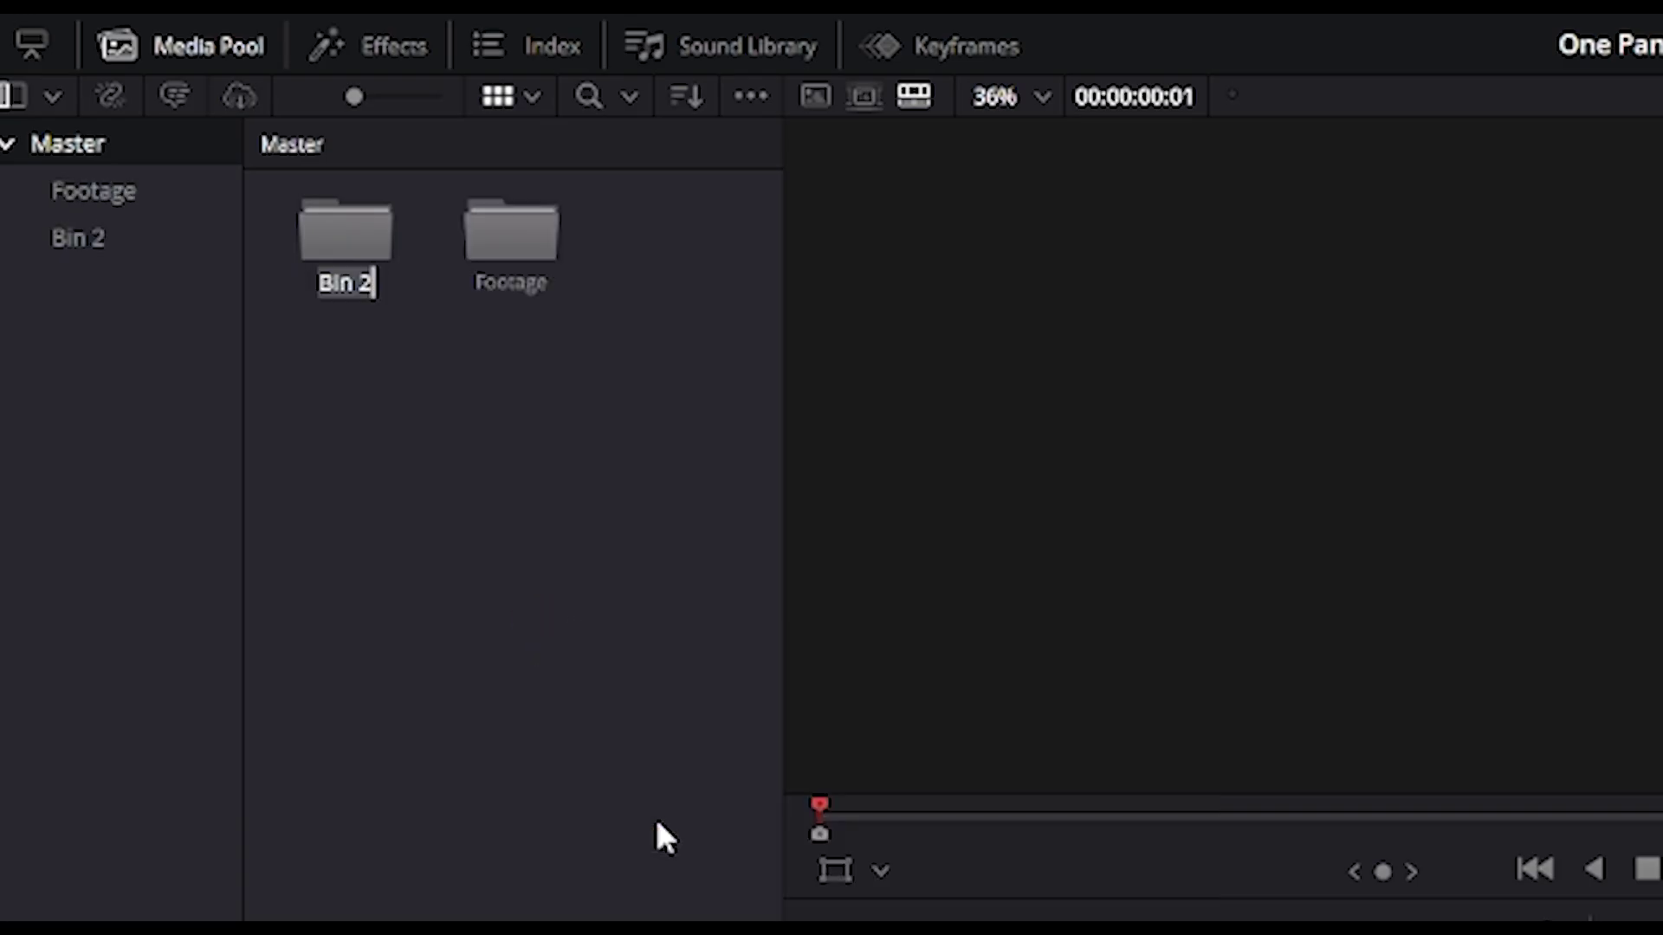
text(usic)
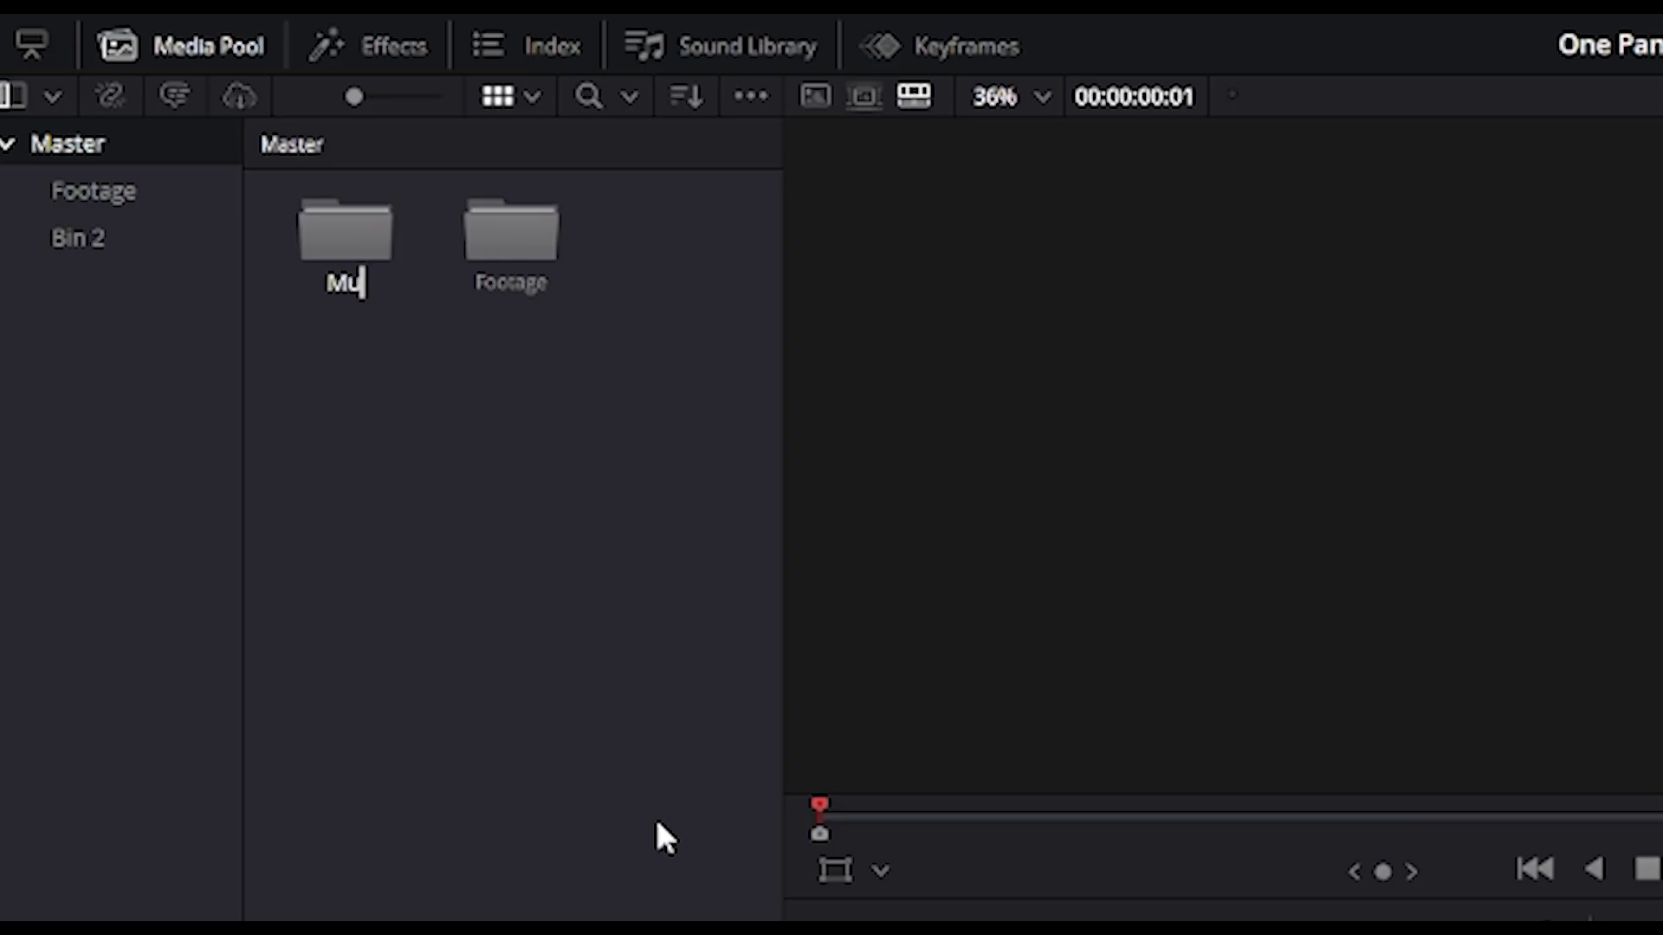
key(Return)
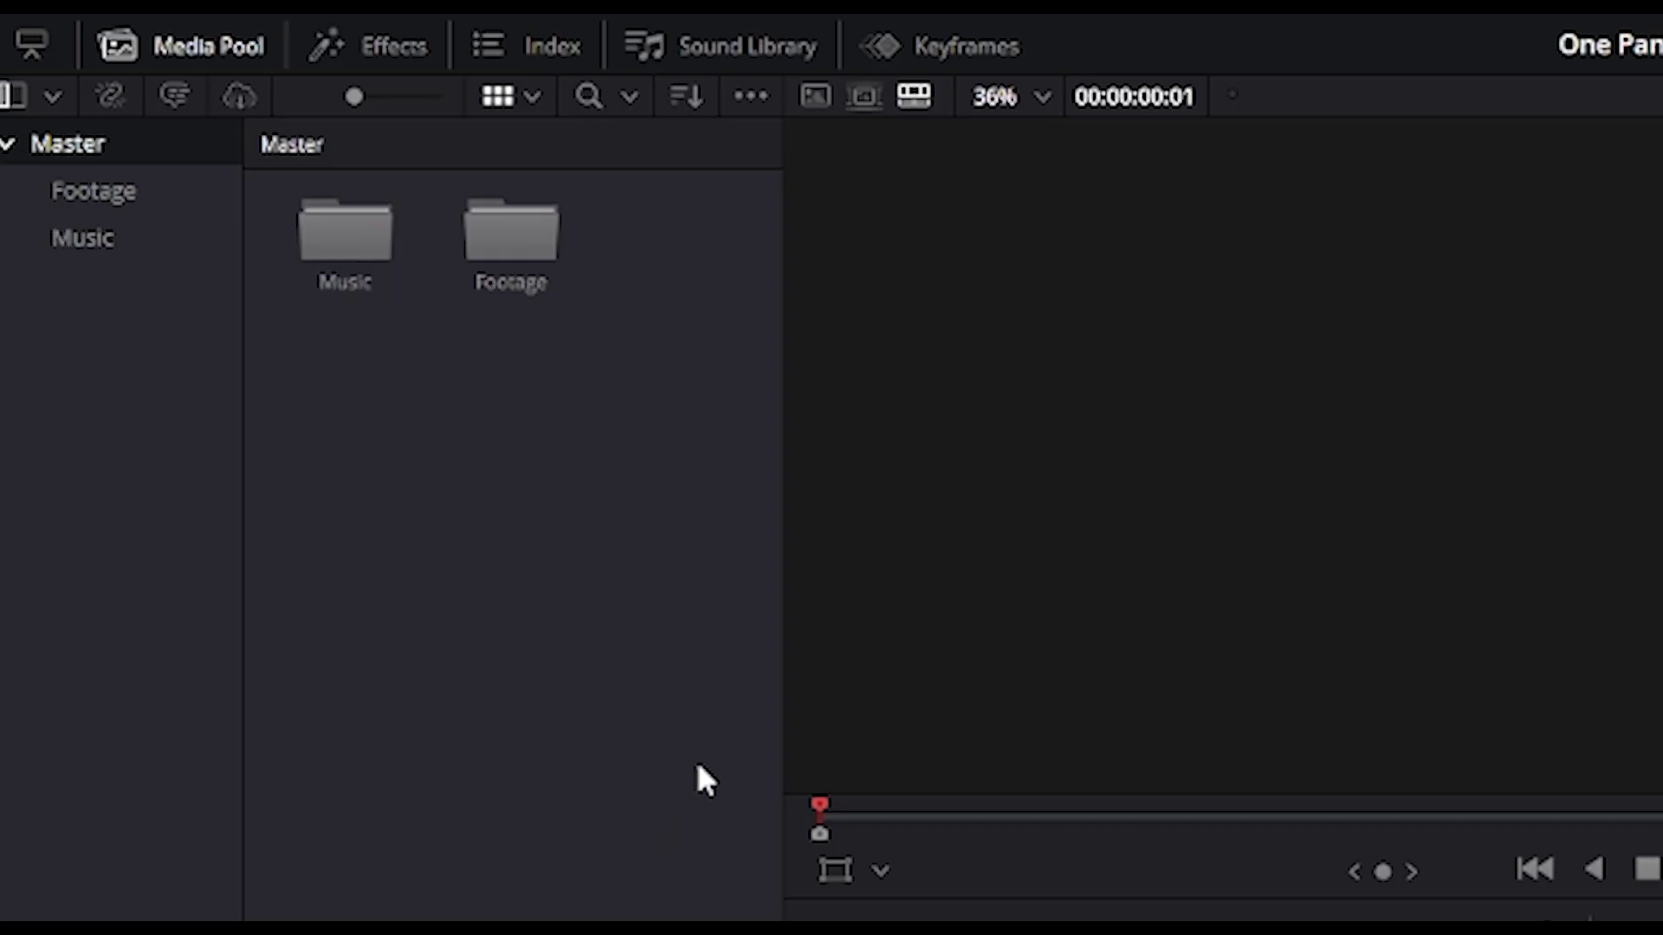
- Create a third bin named Timeline in the Master bin of the media pool
right_click(698, 767)
key(ctrl+shift+n)
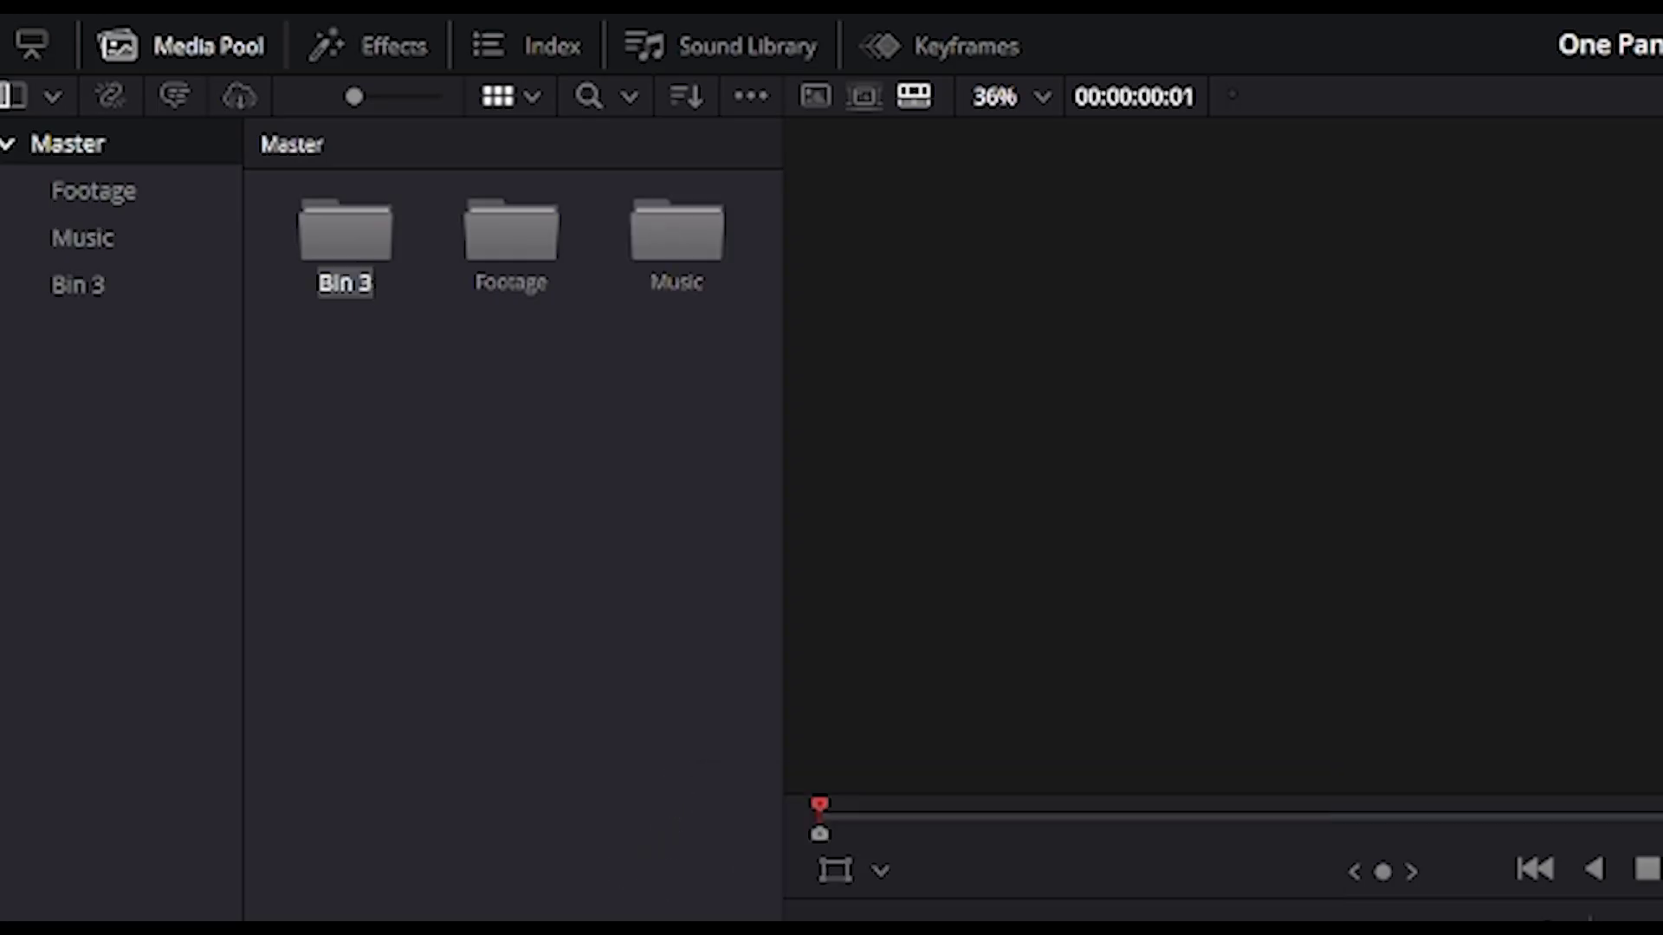
text(t)
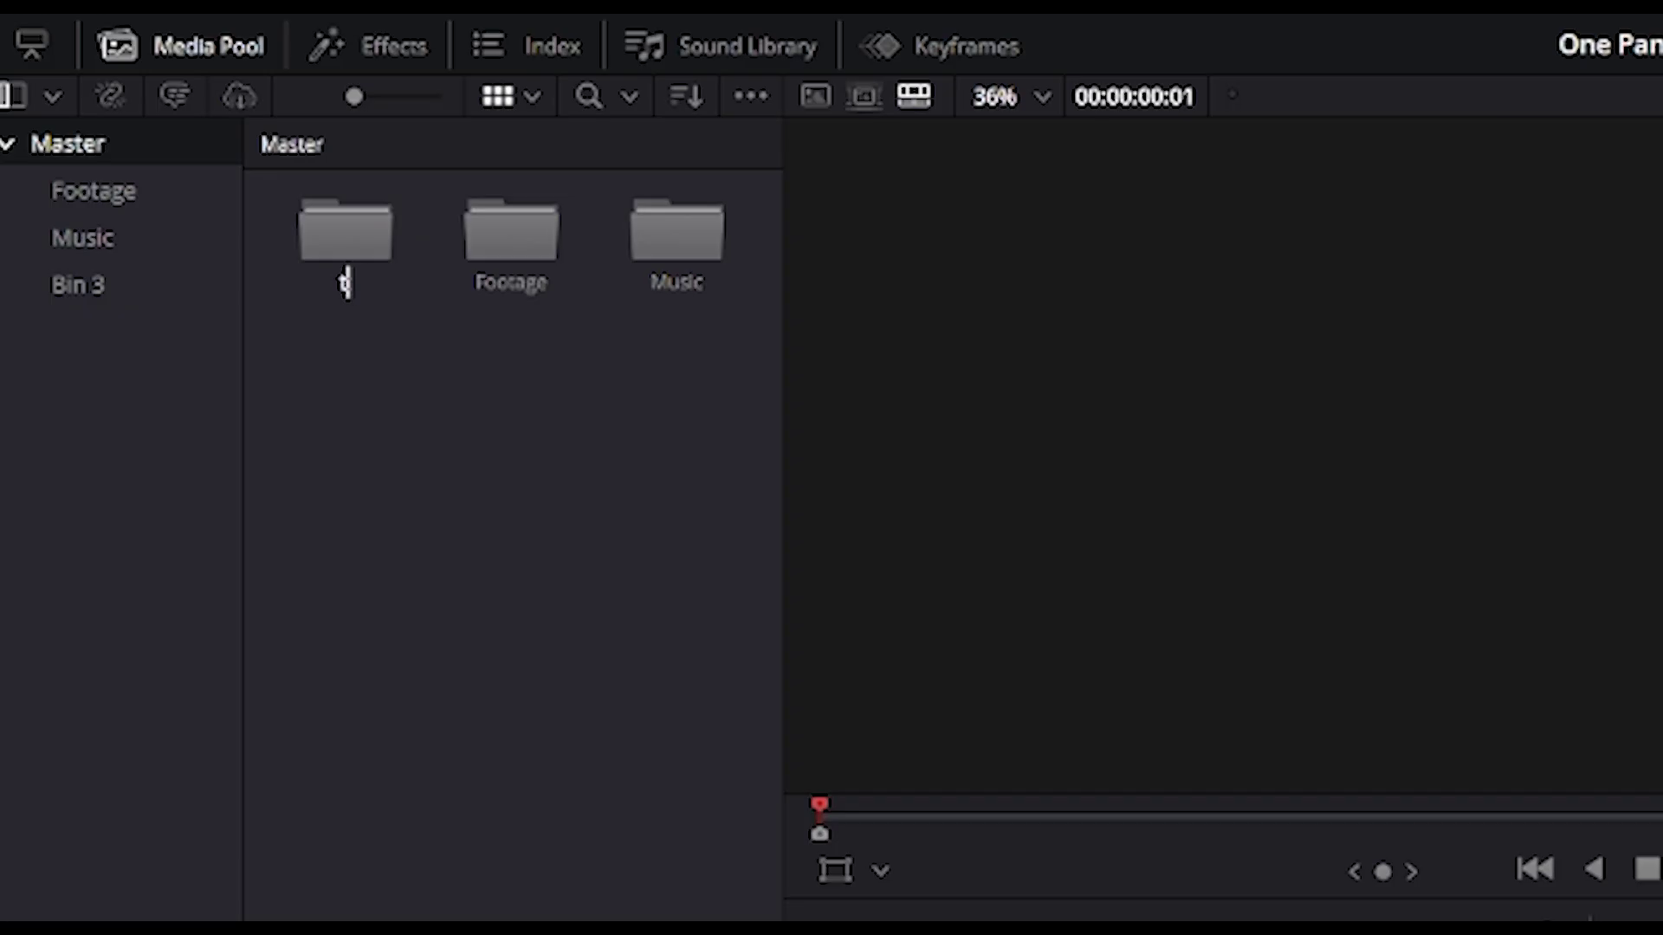
text(IMELINE)
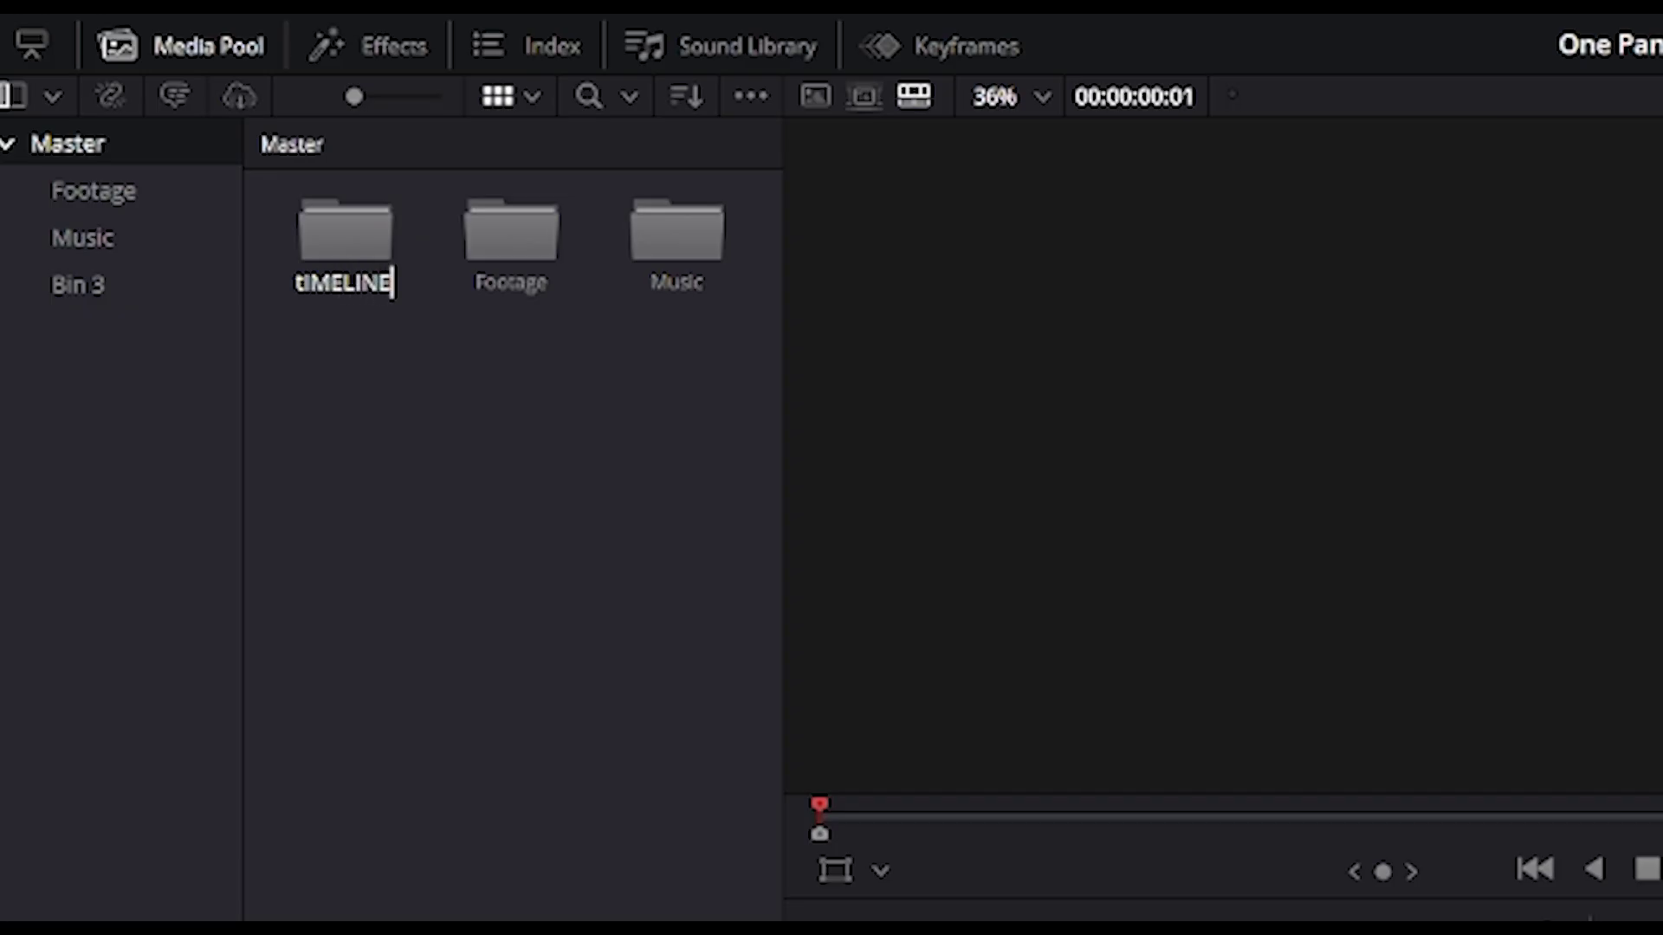
key(Return)
key(ctrl+a)
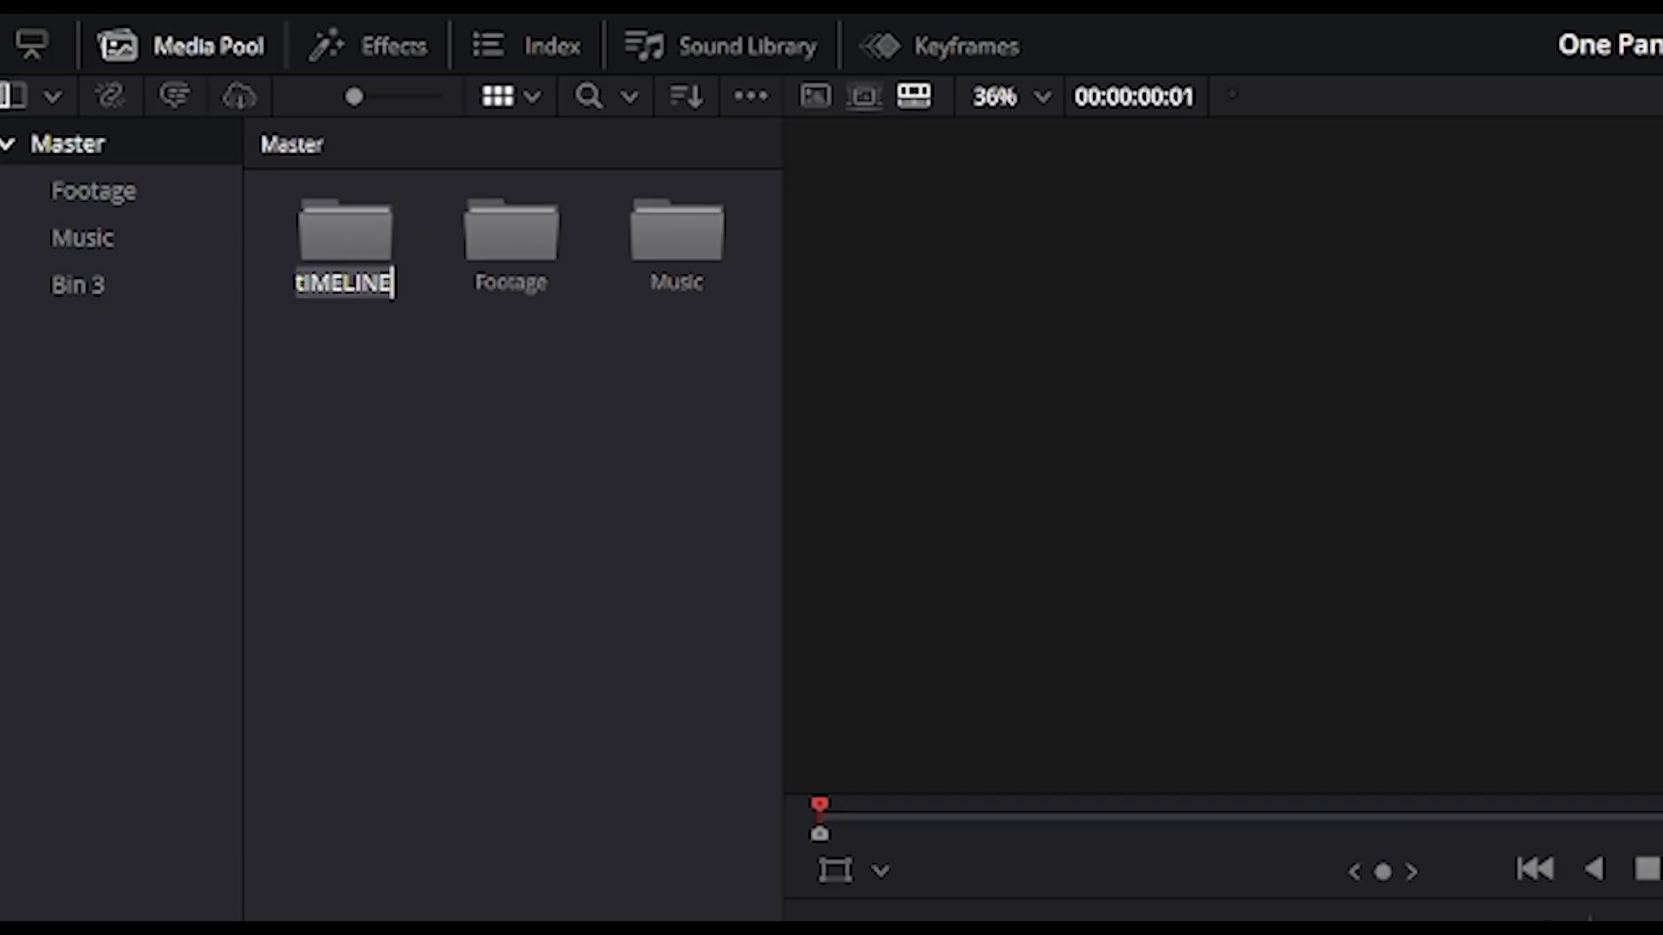
text(Ti)
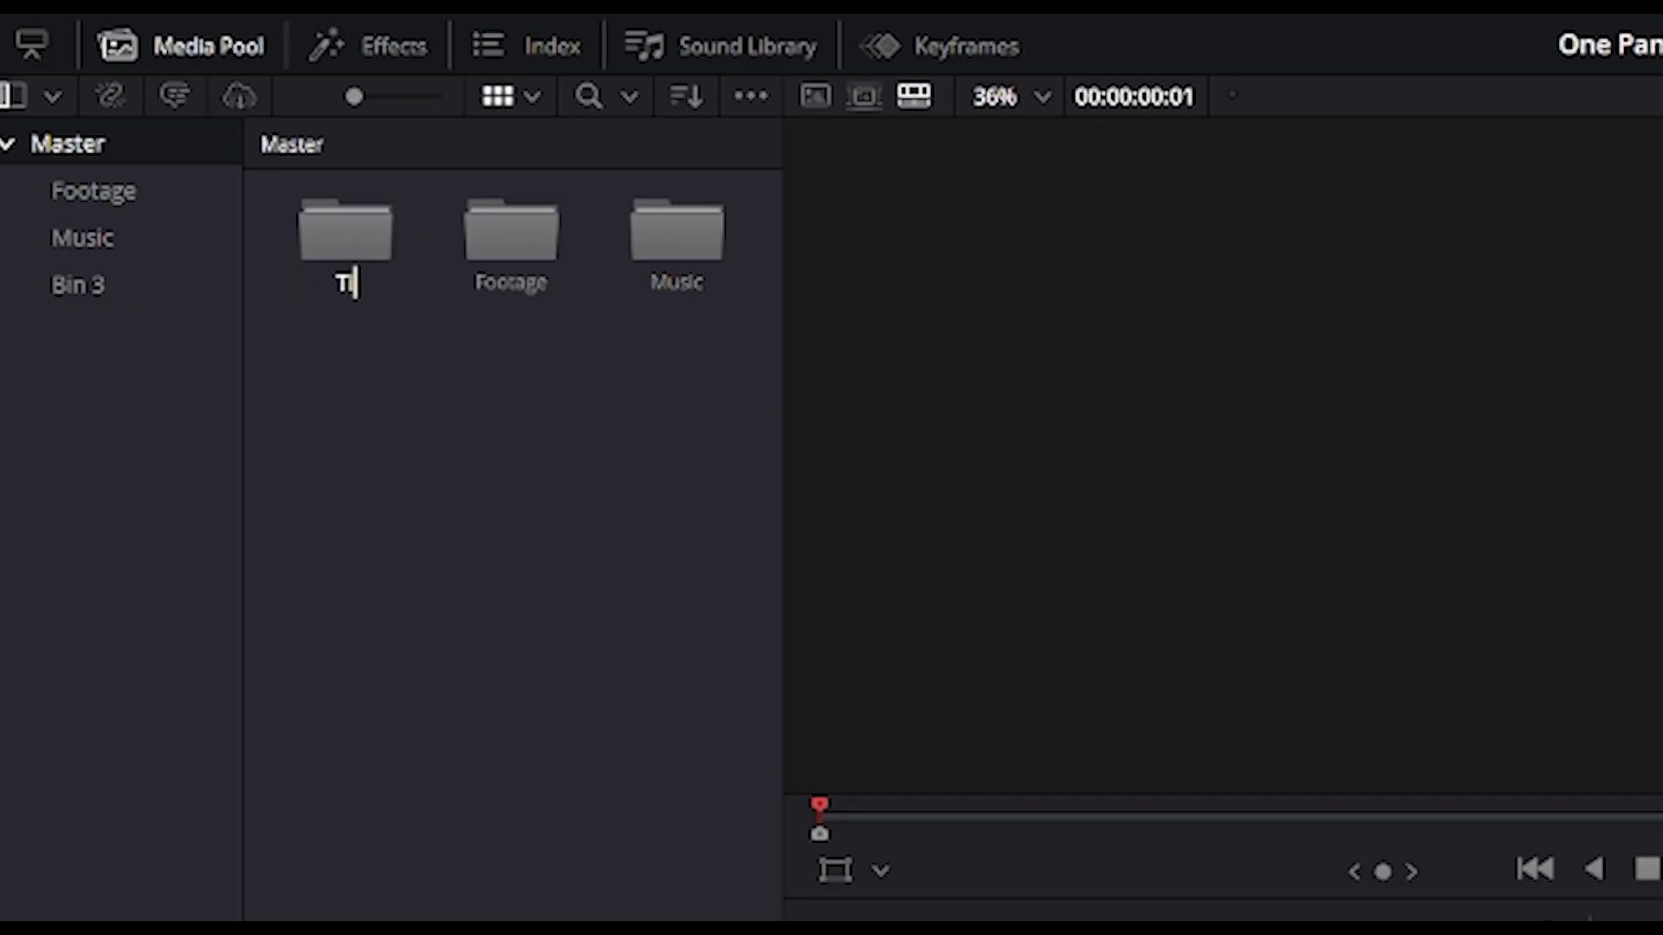
text(meline)
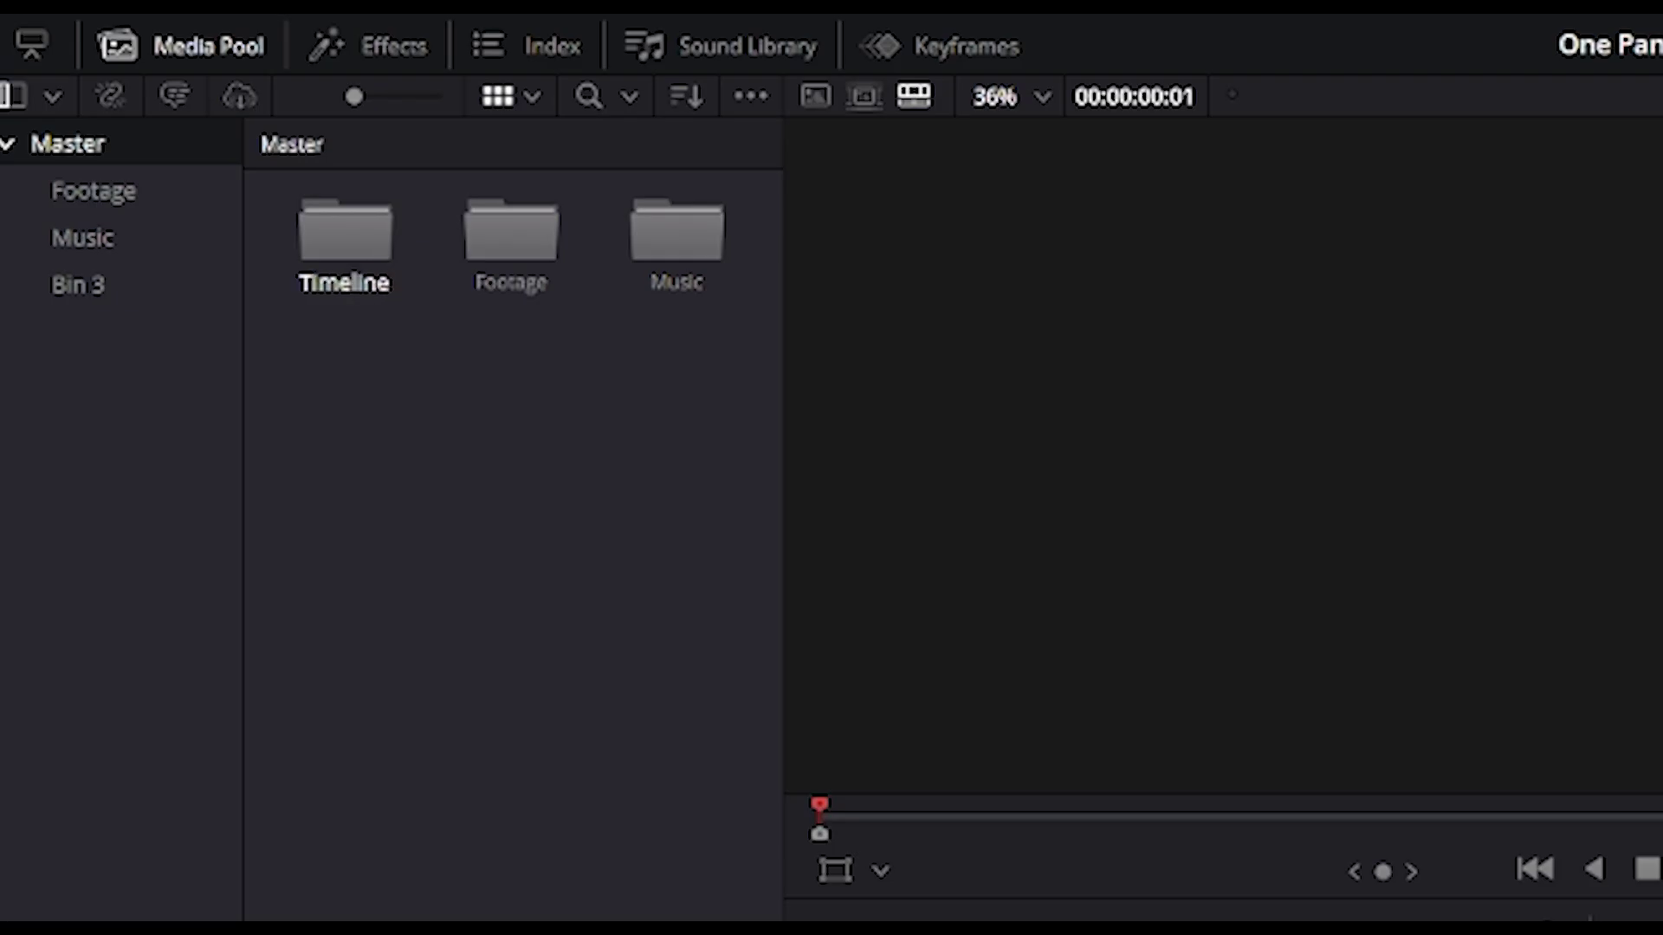
click(483, 821)
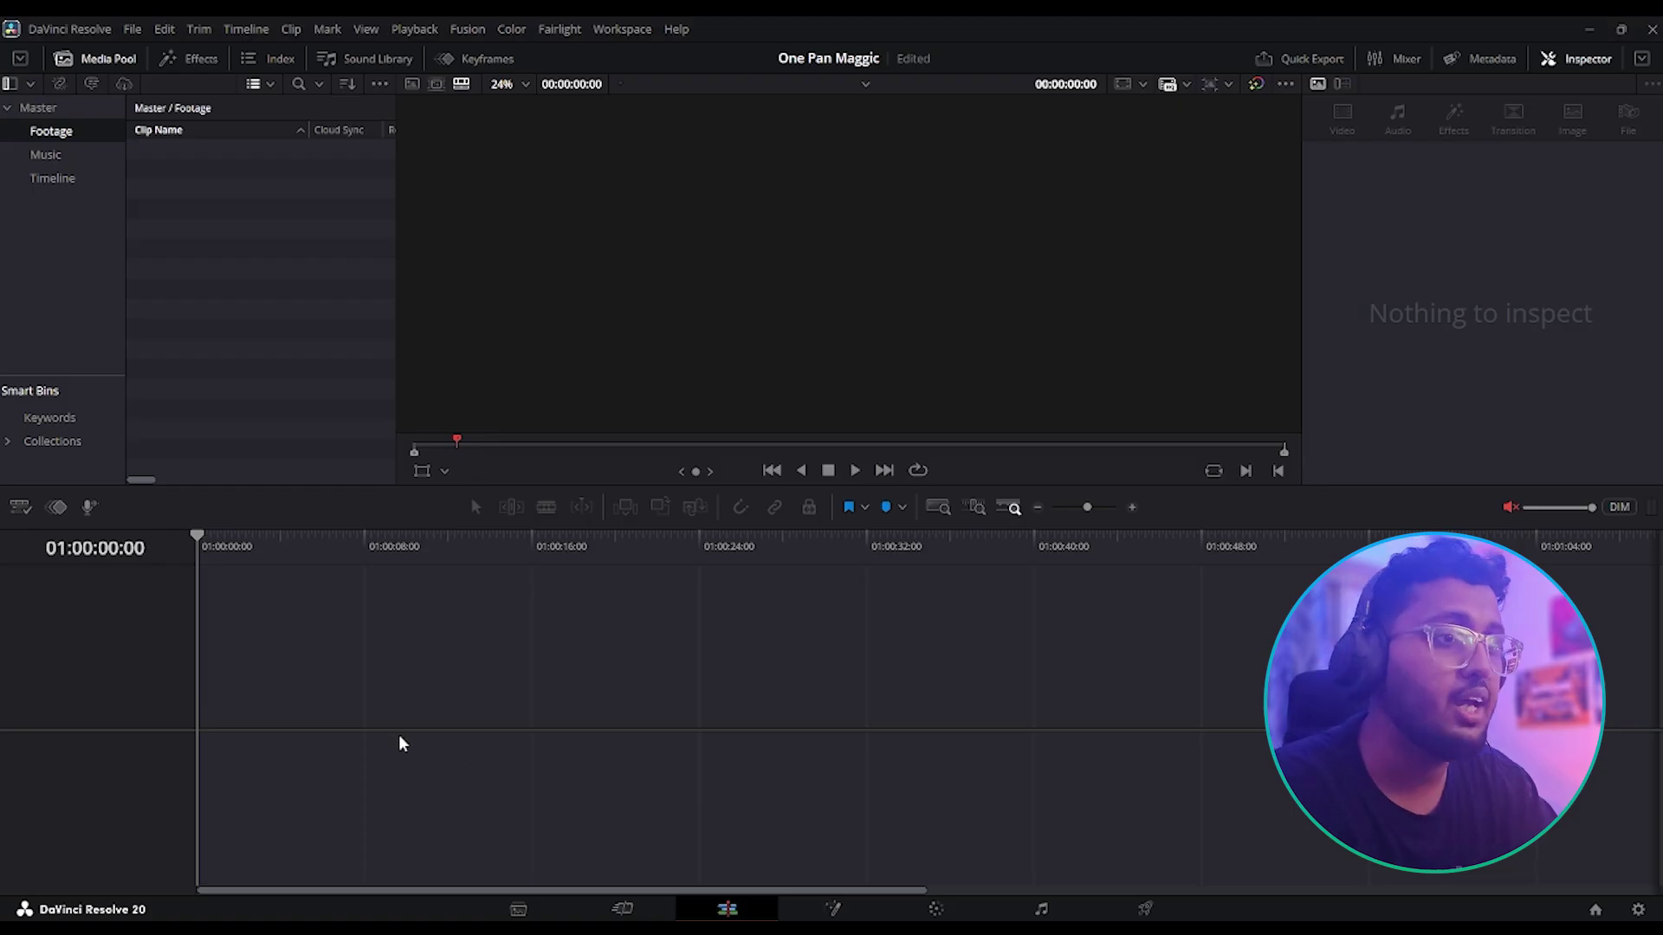
- Switch to File Explorer, select all clips in the One Pan Magic Footage folder, and return to DaVinci Resolve
key(alt+Tab)
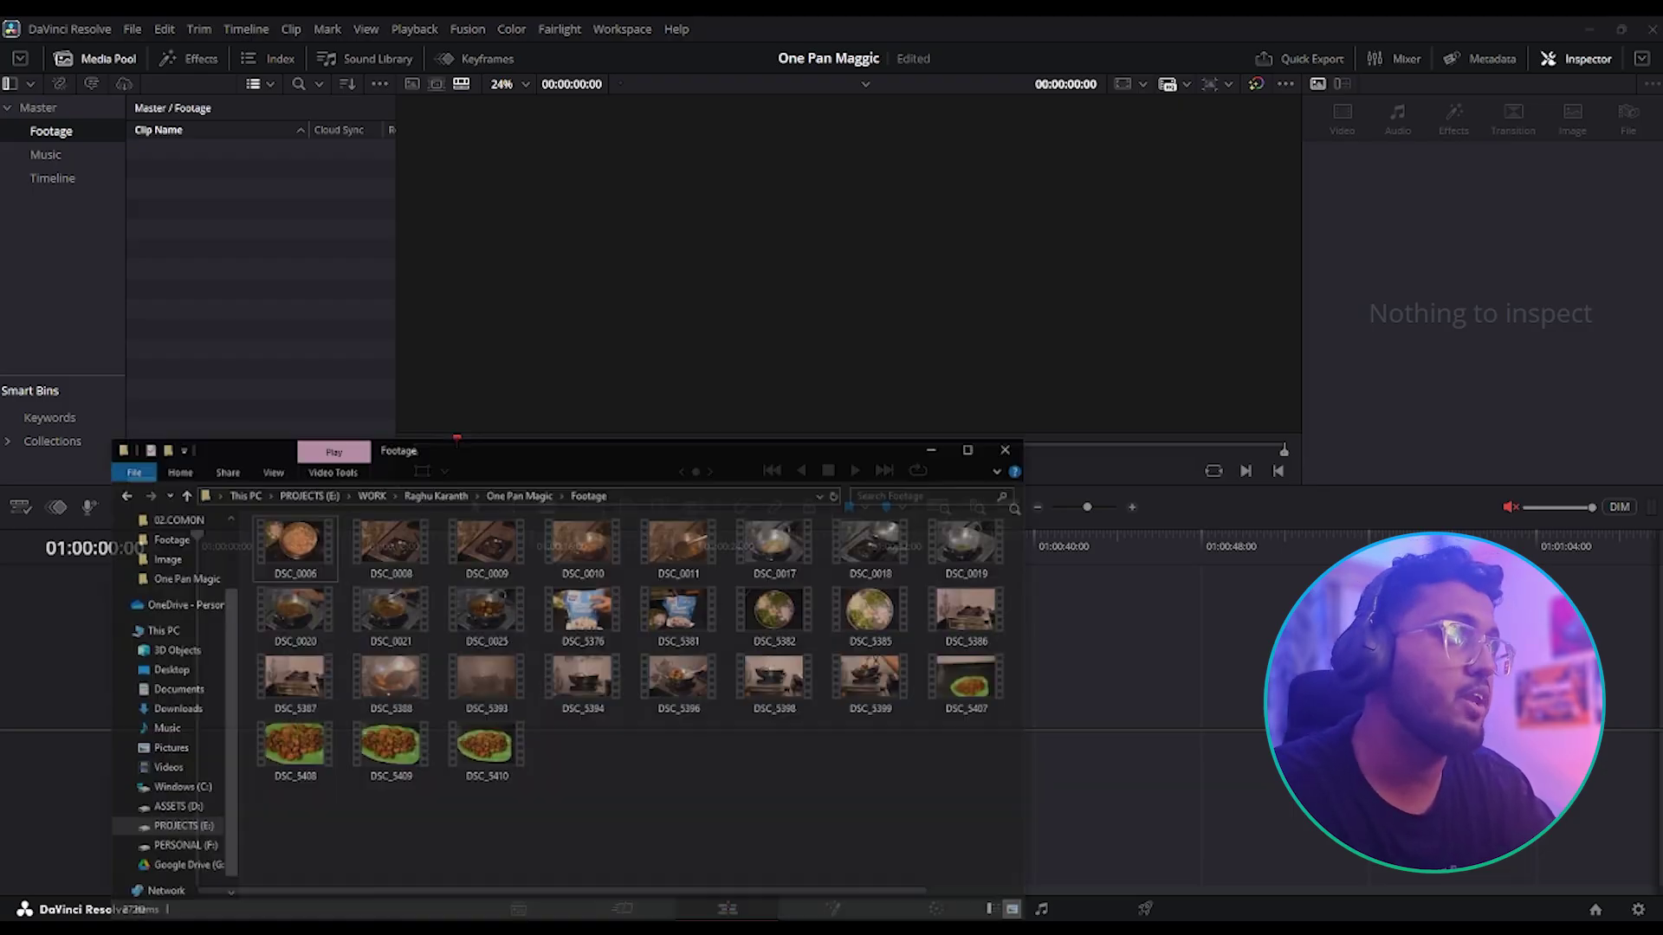
drag(702, 404, 893, 306)
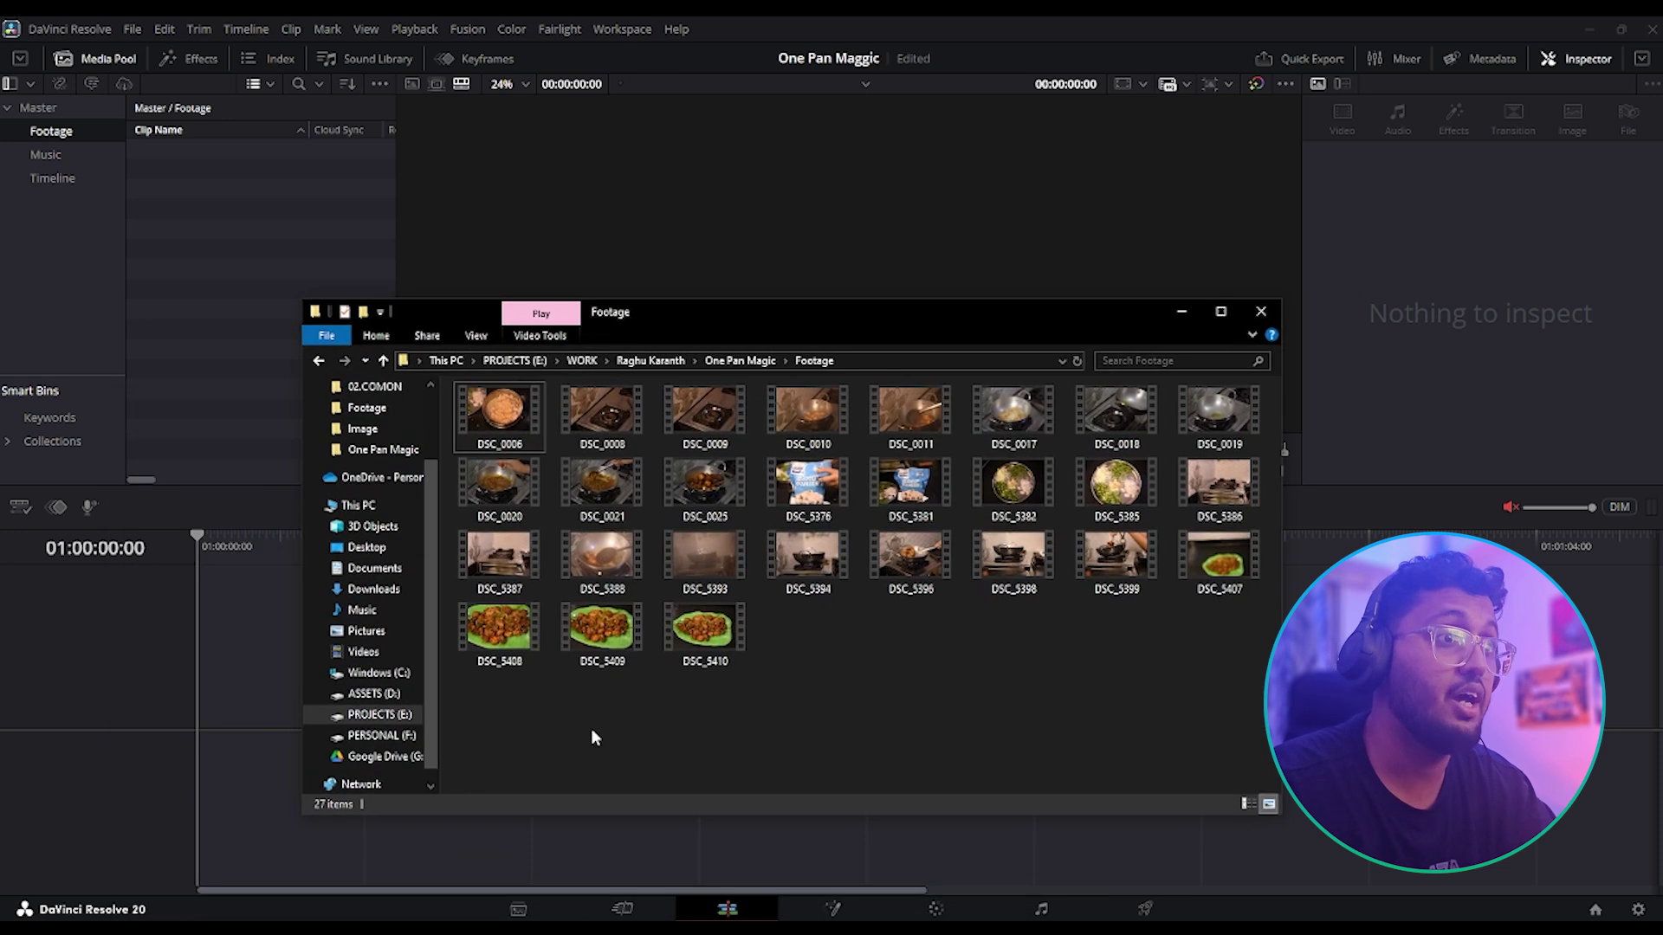
drag(494, 721, 1437, 403)
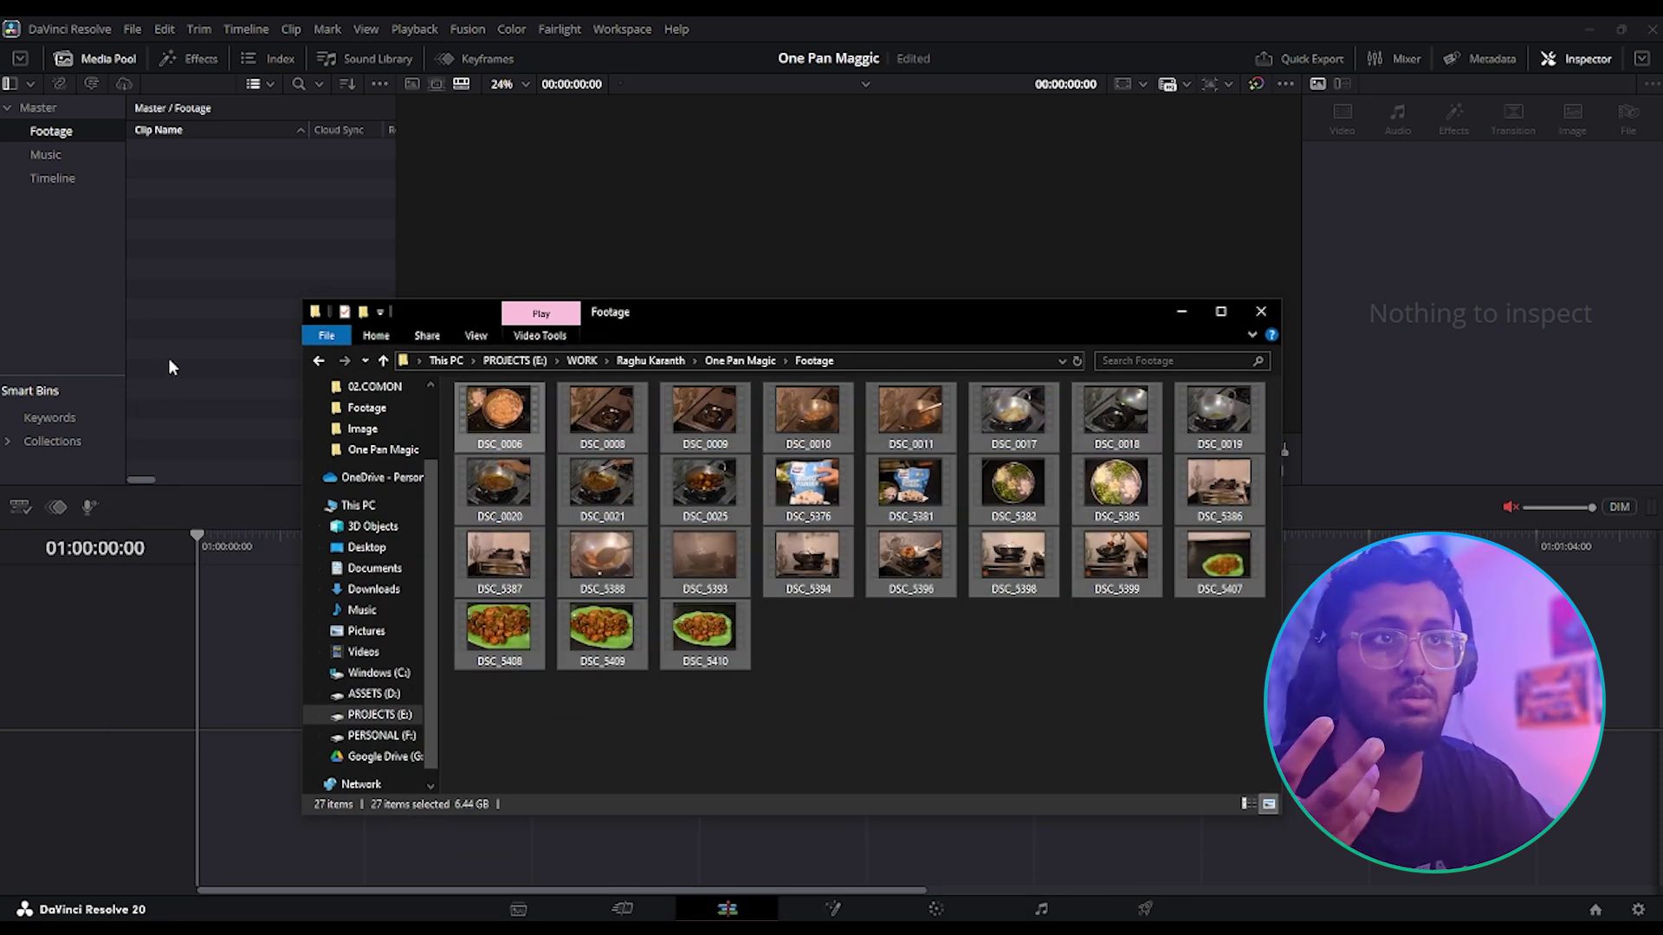
click(188, 342)
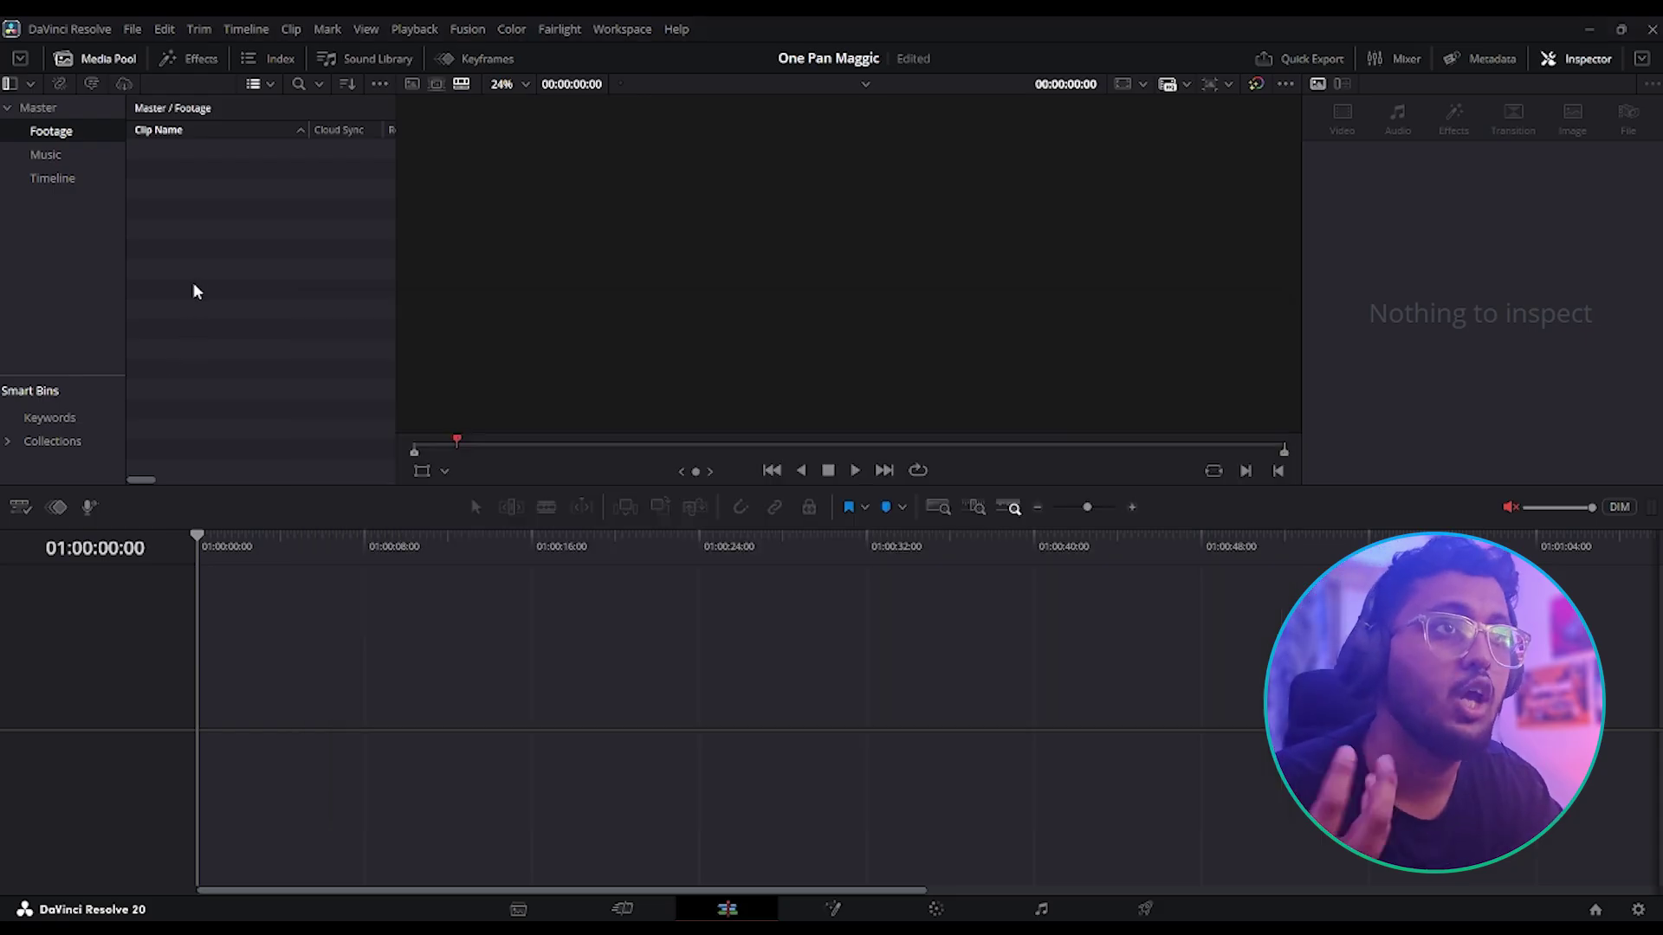
right_click(201, 210)
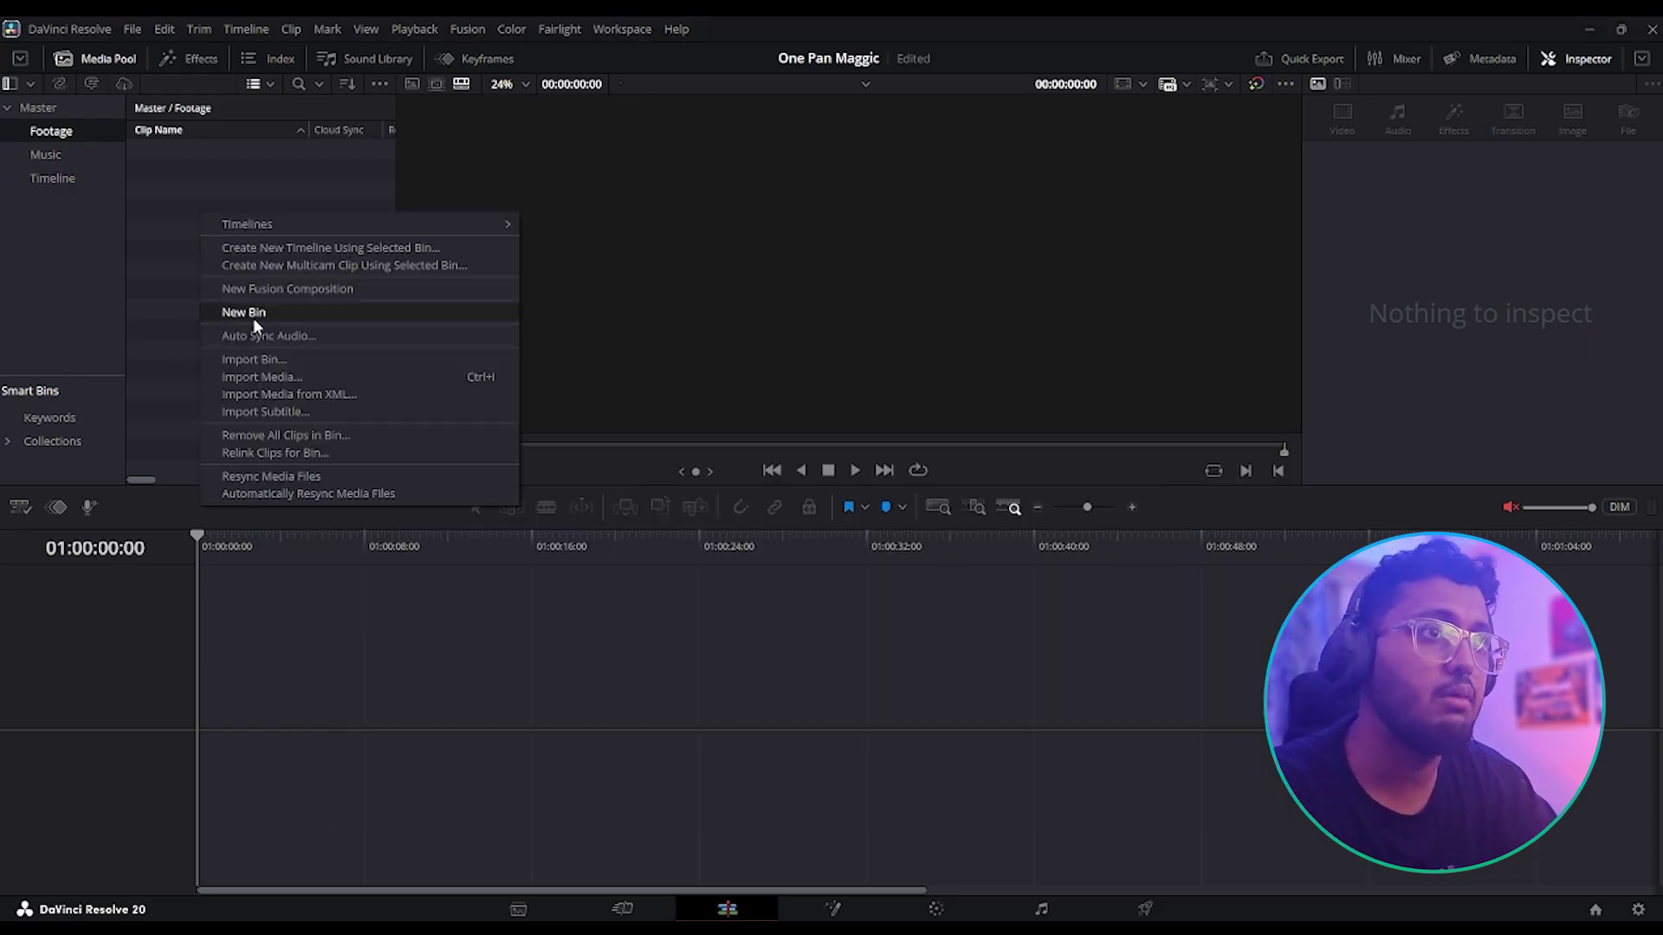
click(295, 378)
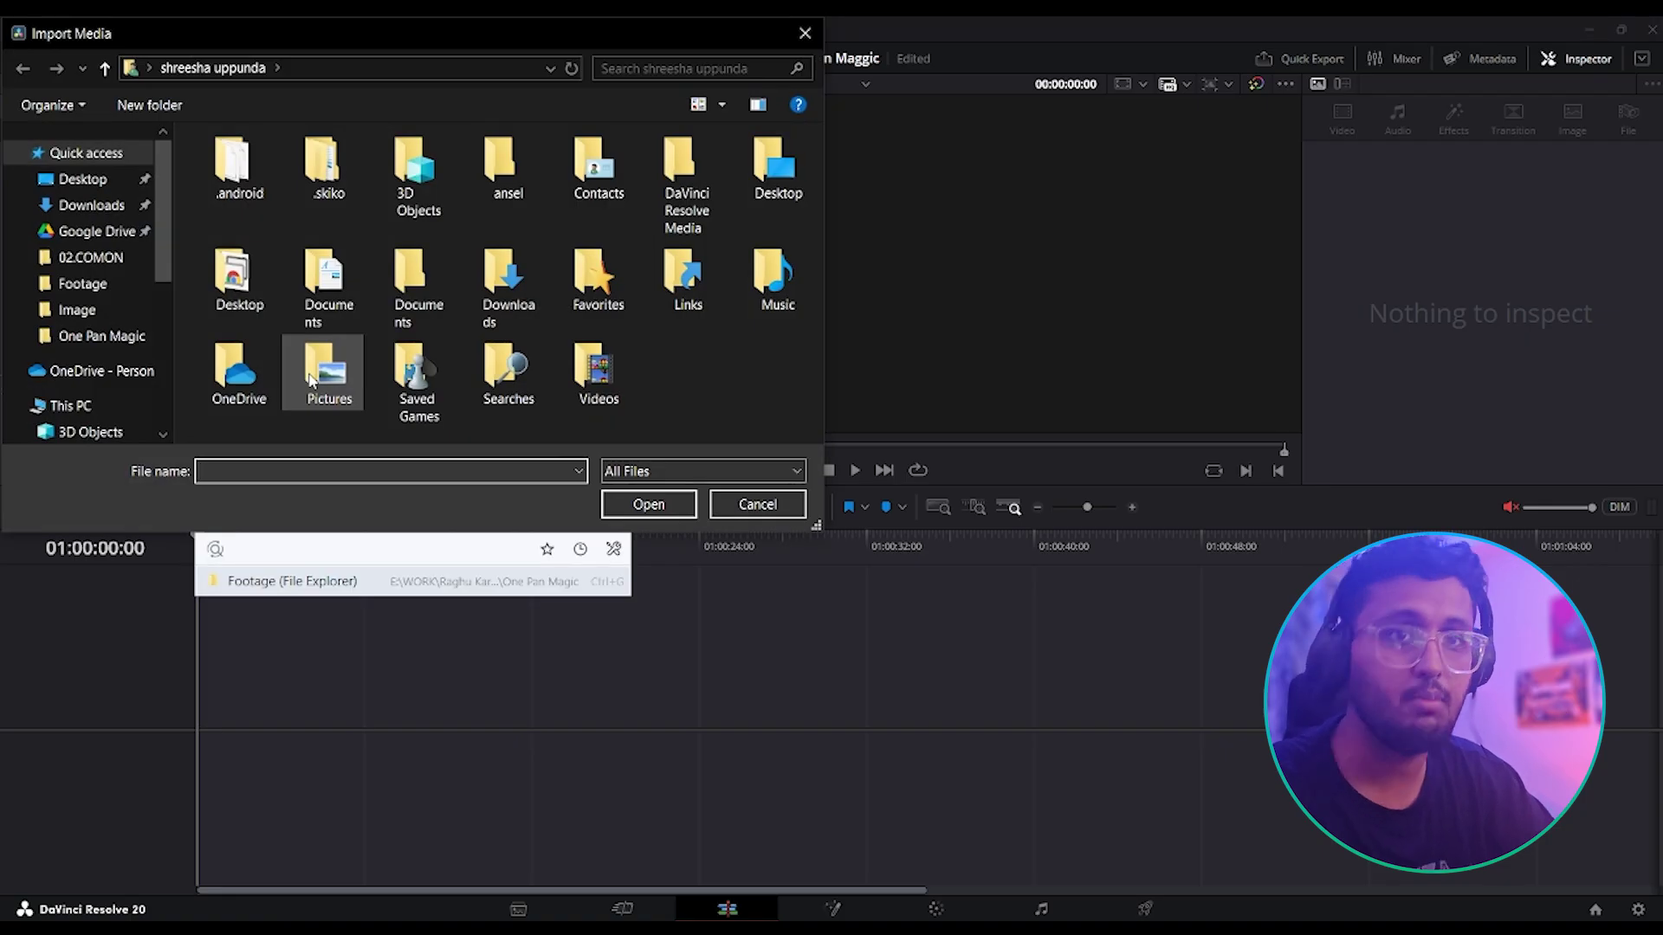
click(756, 504)
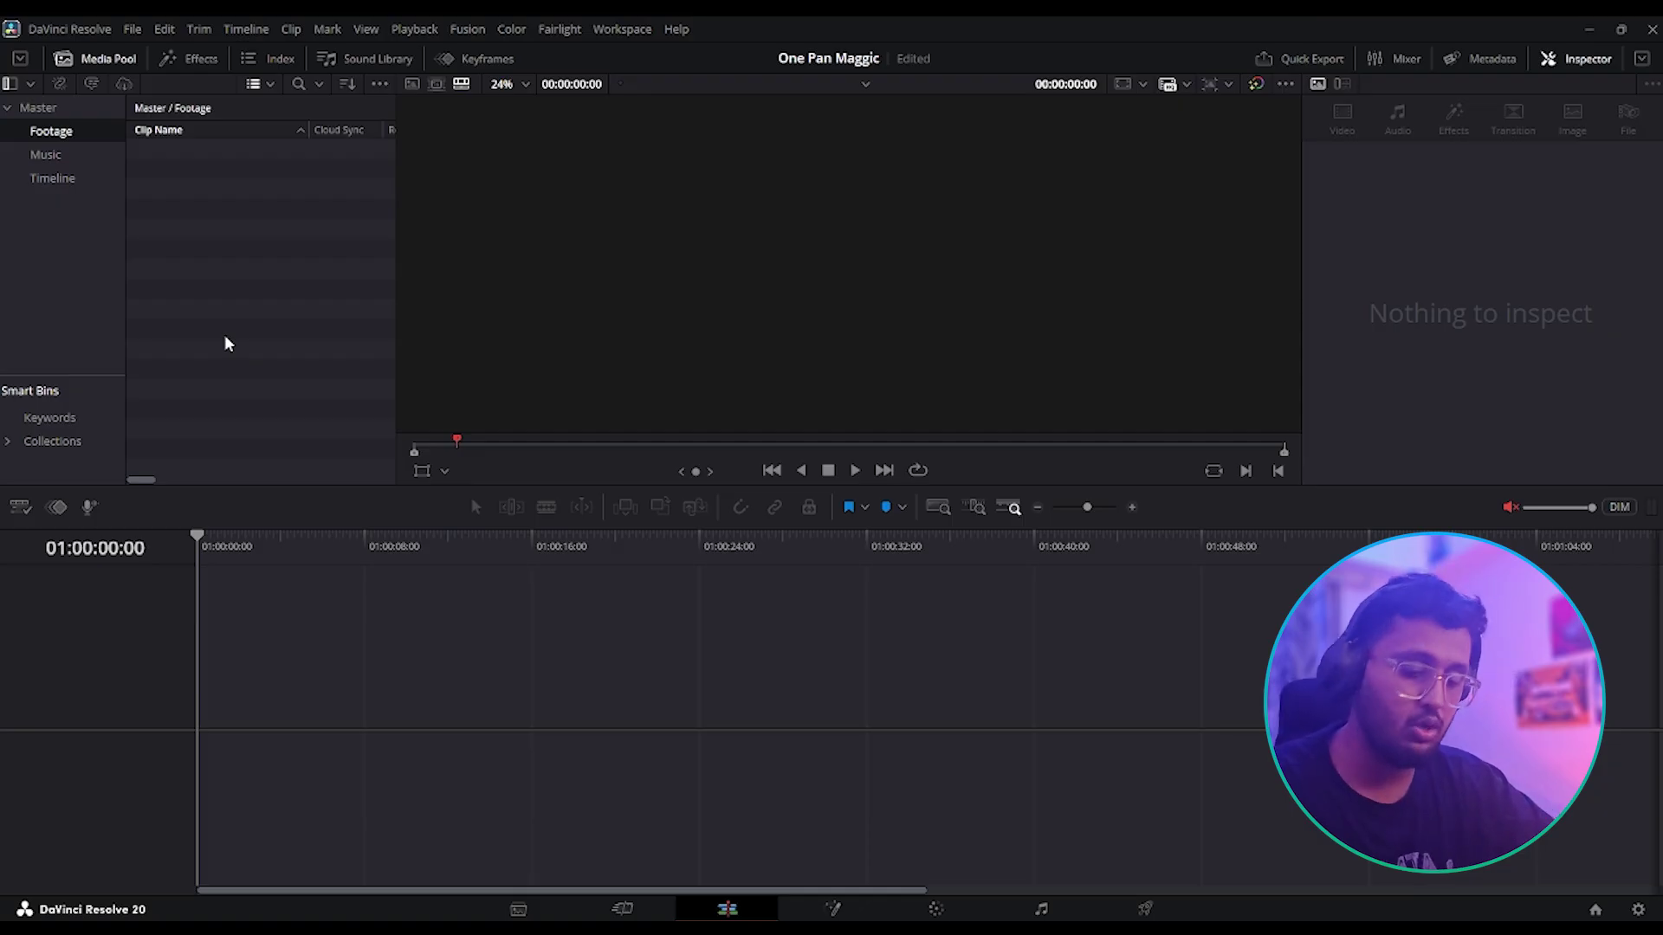
key(ctrl+i)
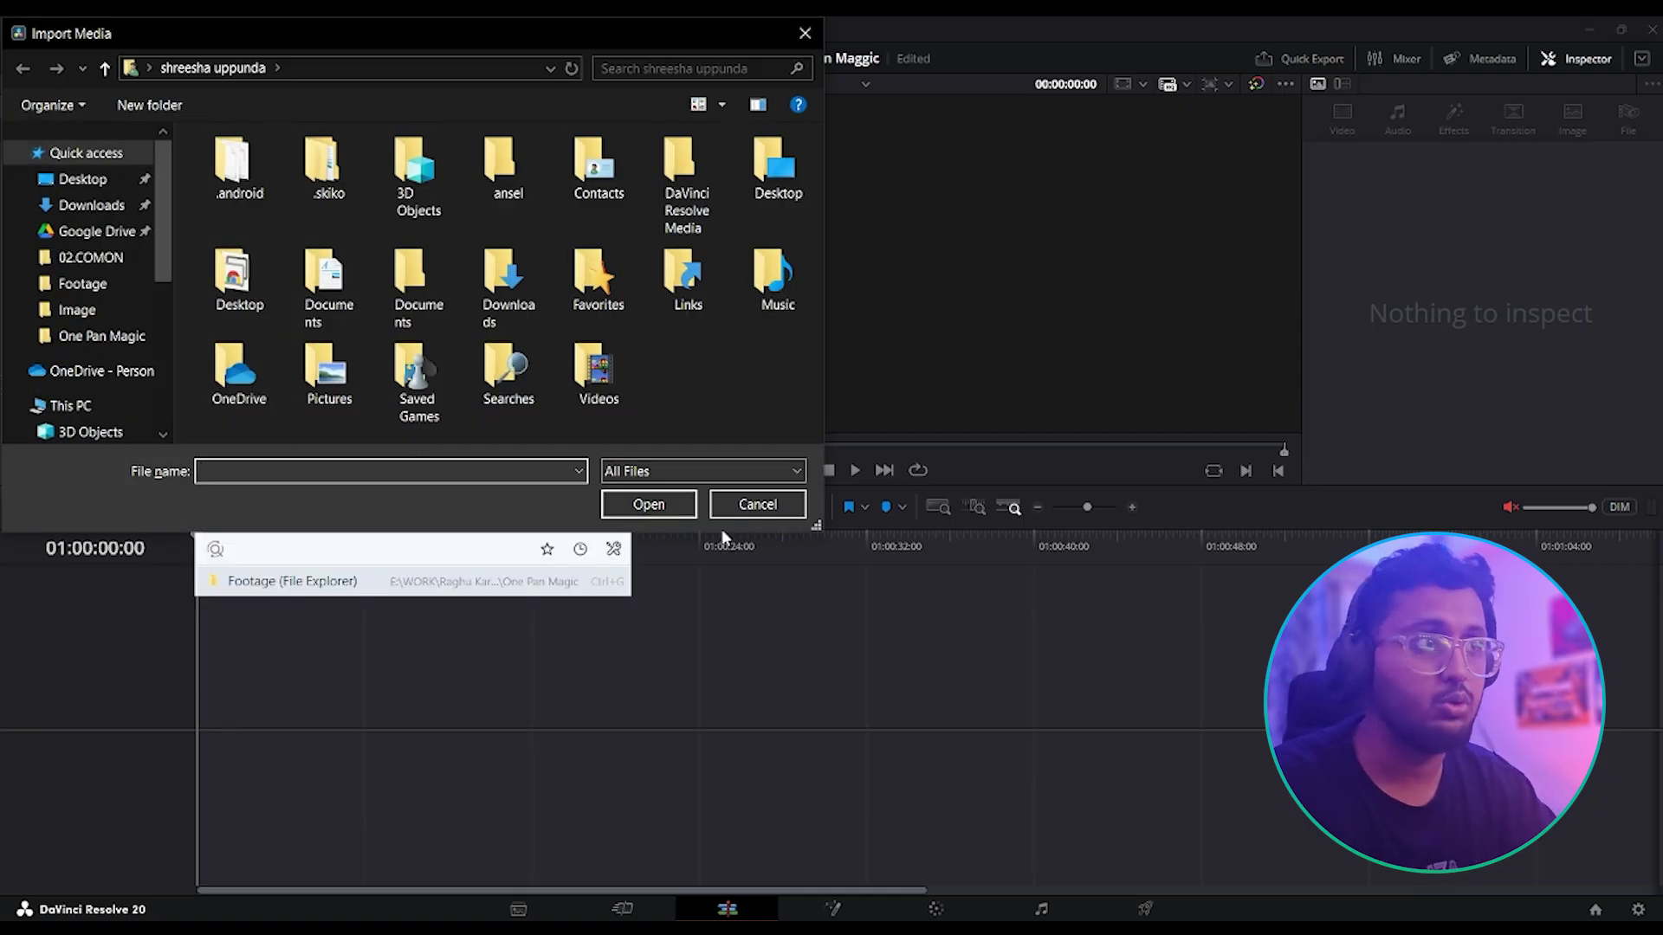
click(756, 506)
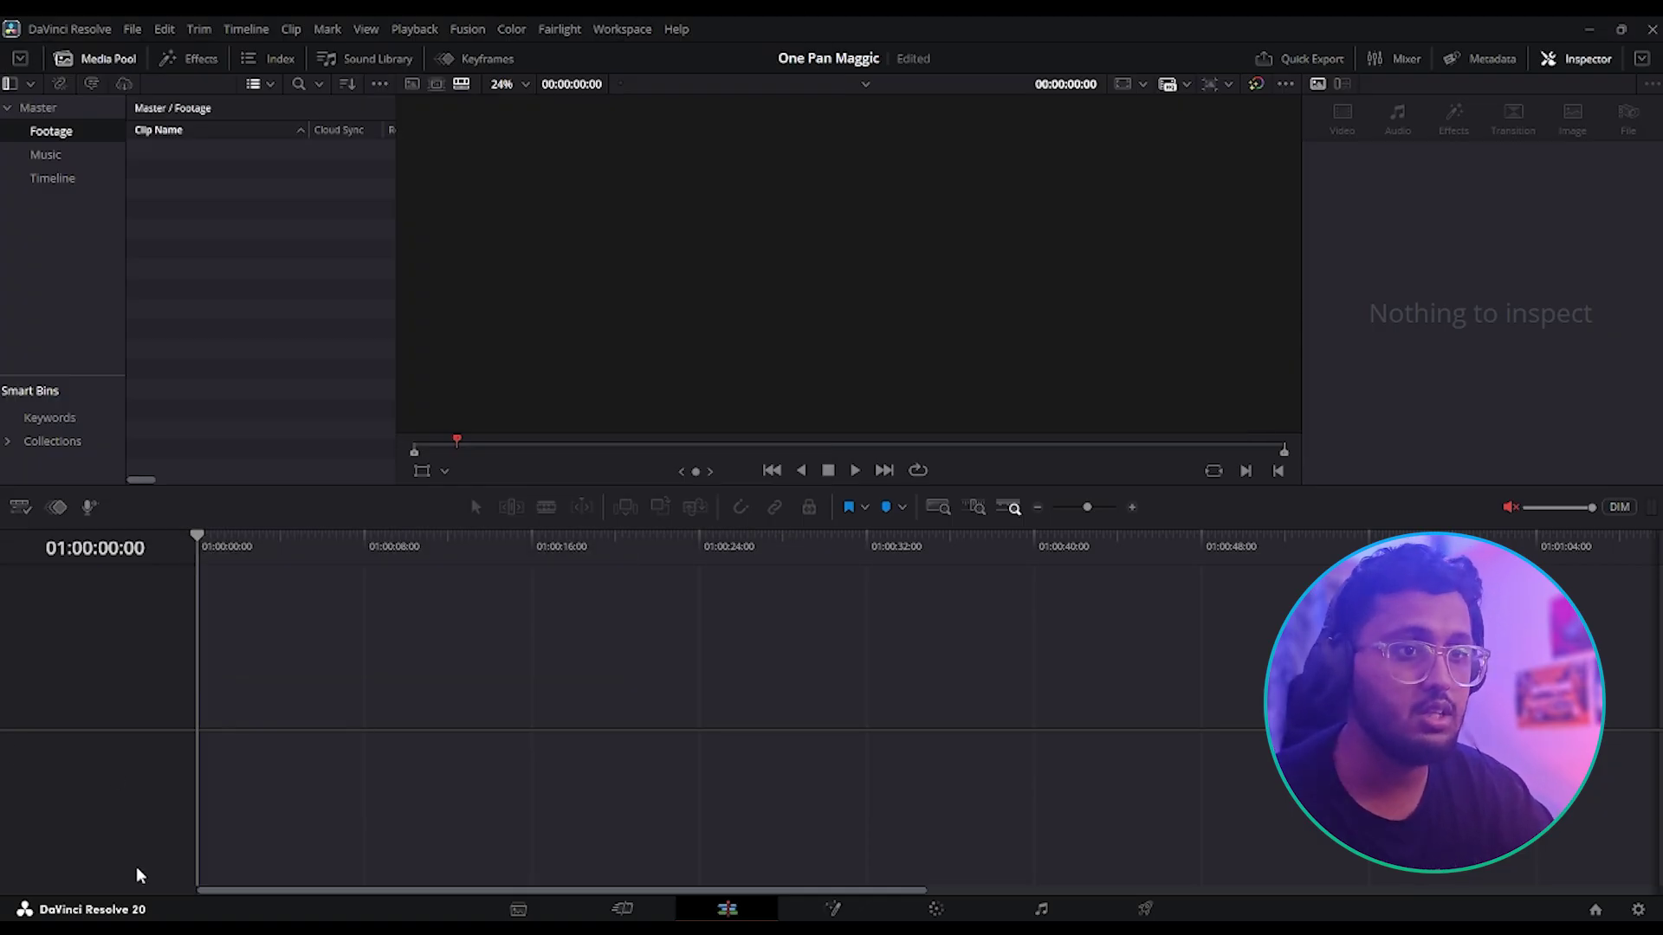
- Import all clips from the File Explorer Footage folder into the Footage bin, declining to change the project frame rate
key(alt+Tab)
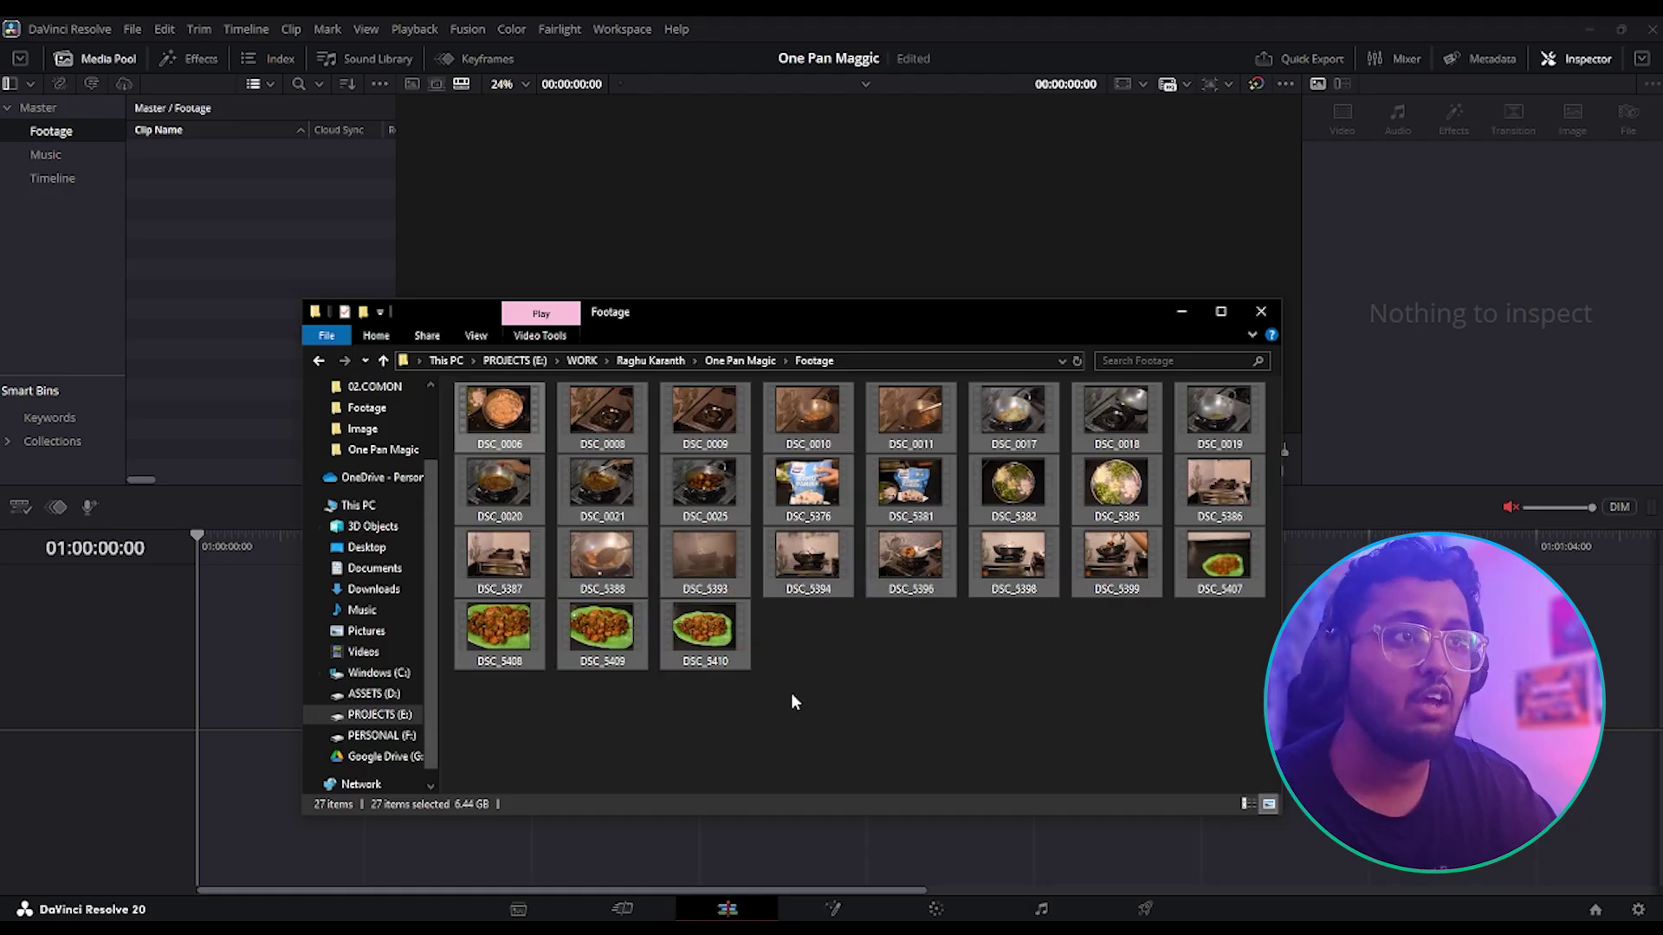
click(535, 717)
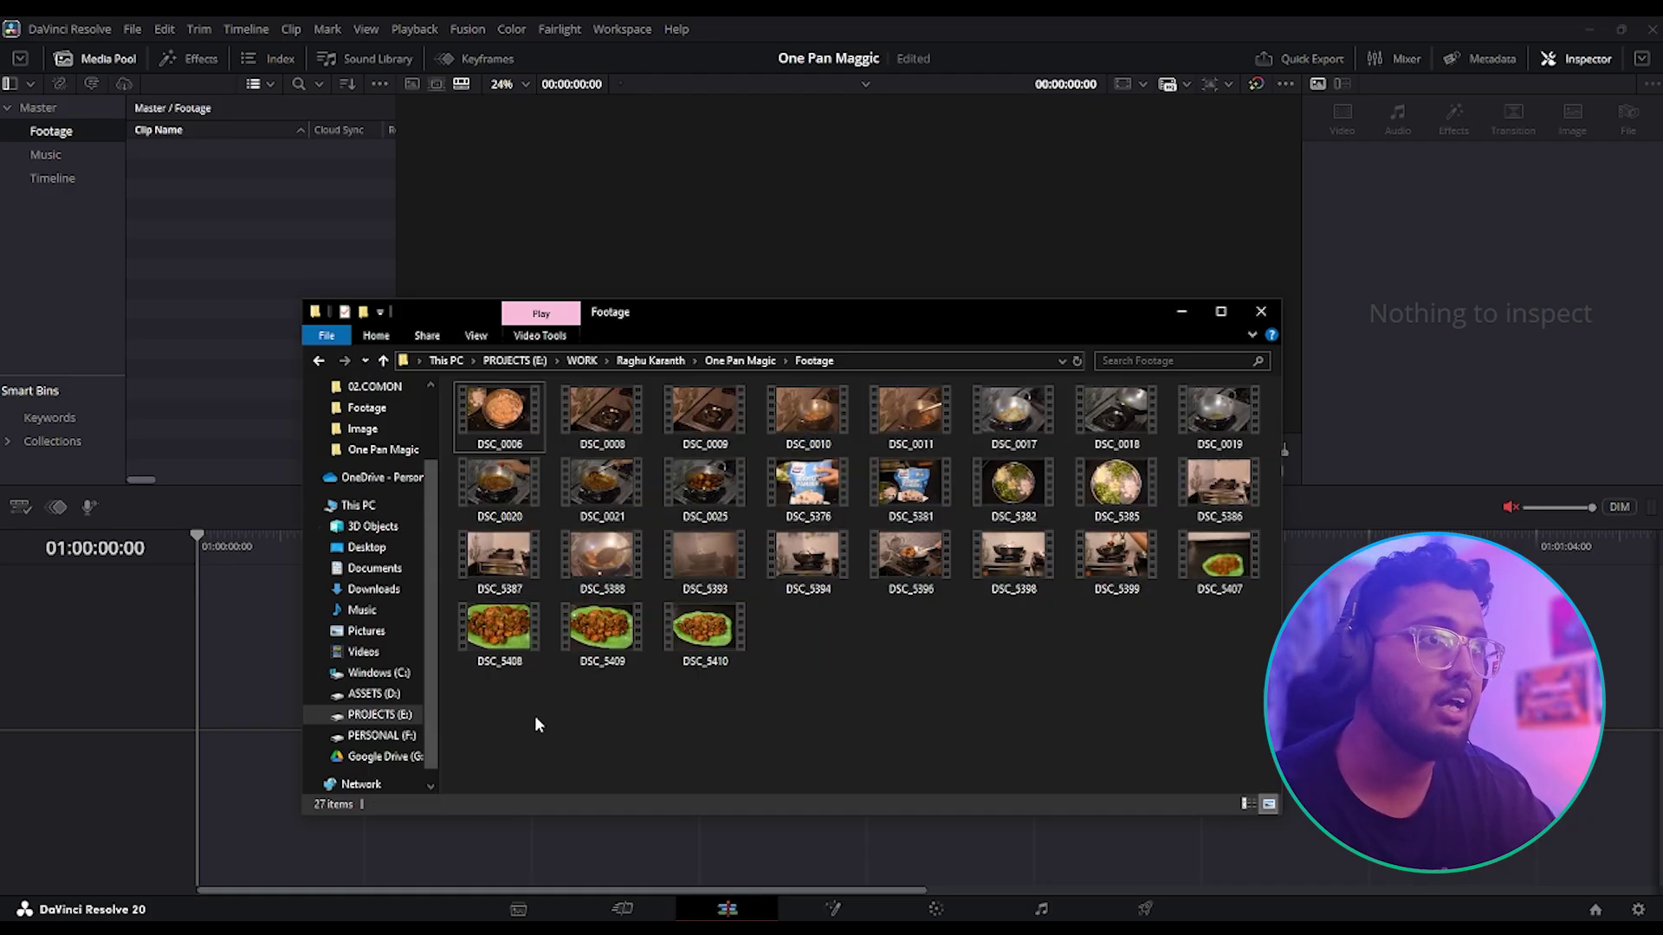
drag(506, 724, 237, 283)
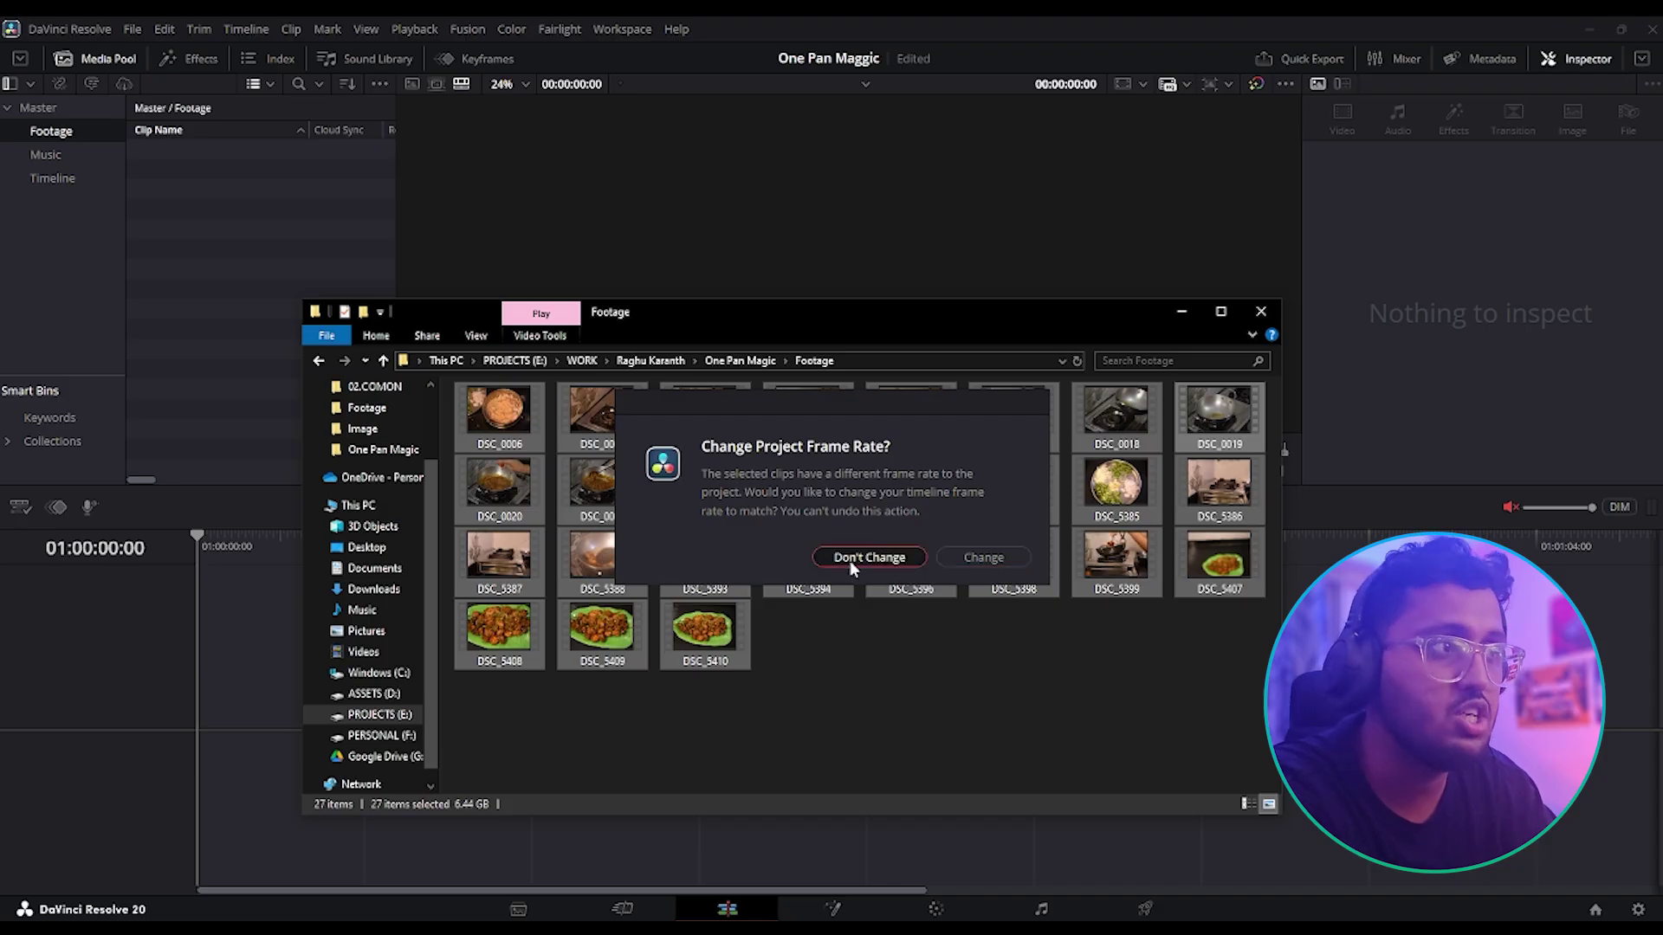
click(812, 561)
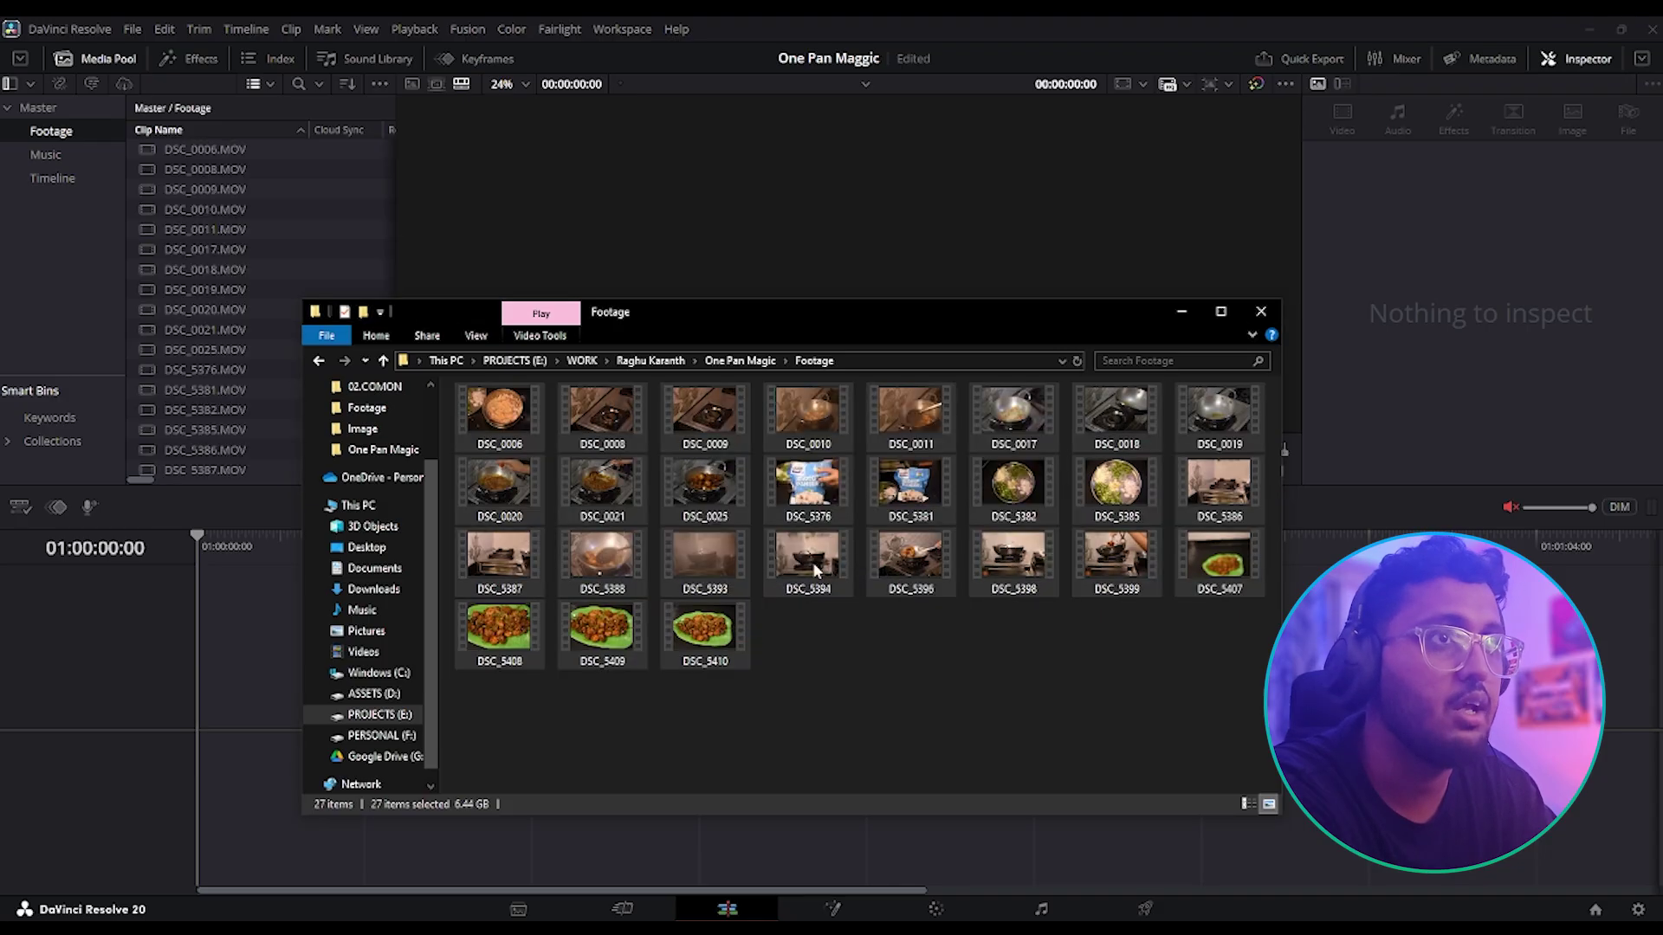
click(225, 689)
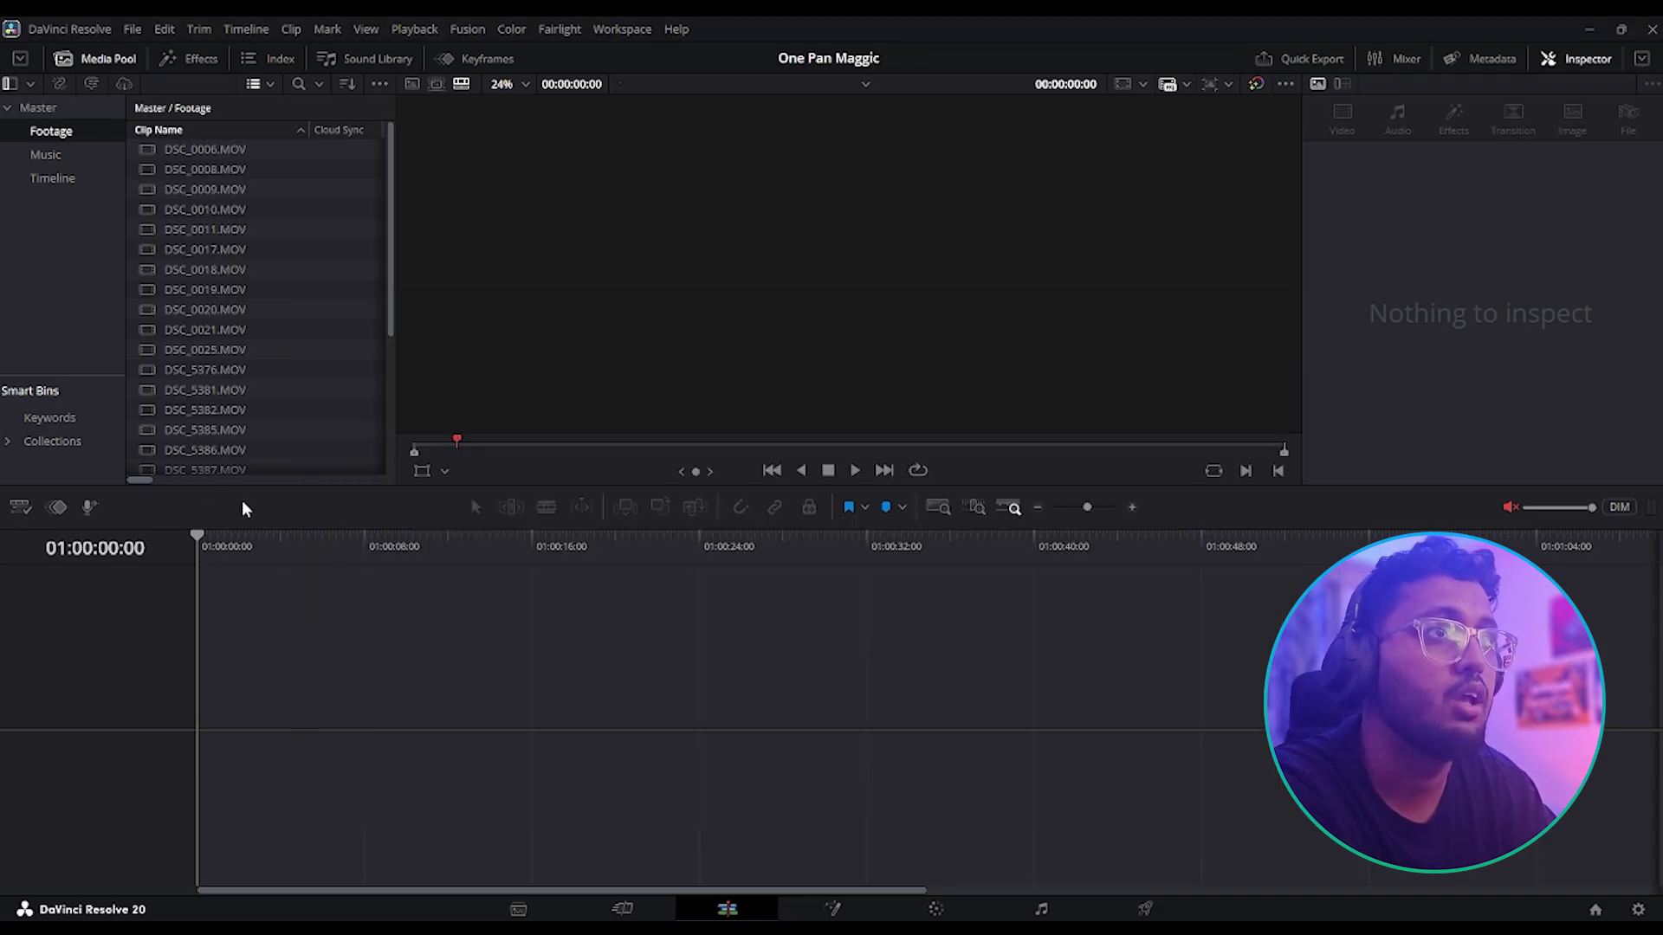
scroll(339, 154, down, 3)
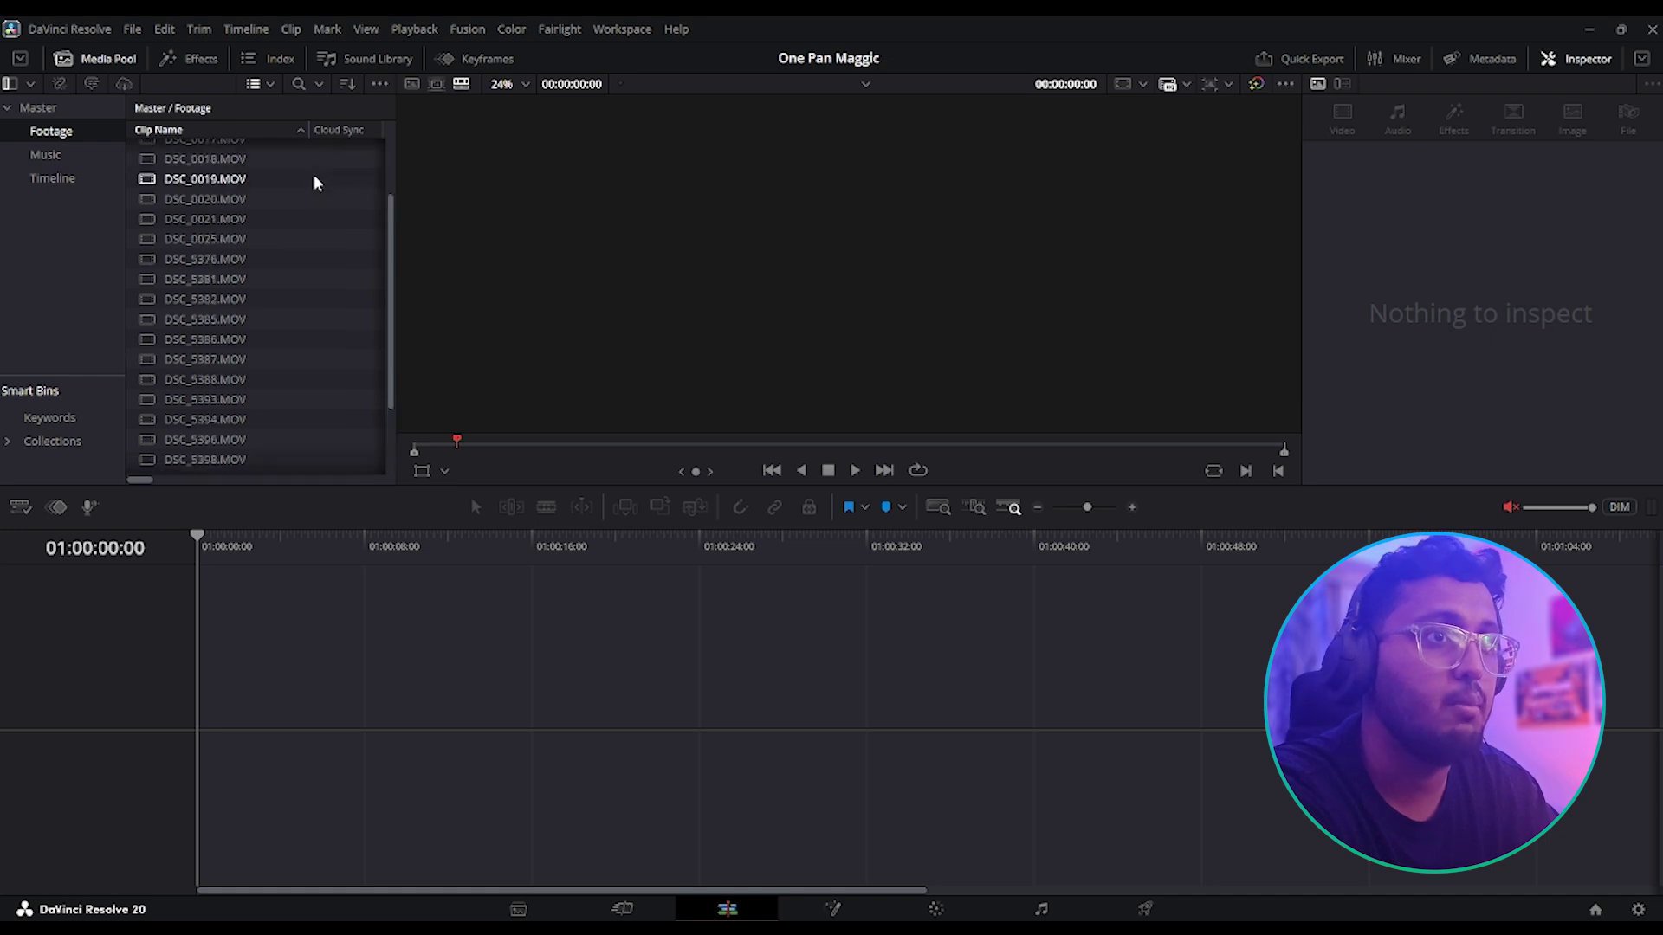
- Open the Timeline bin in the media pool and bring up the project settings
click(52, 178)
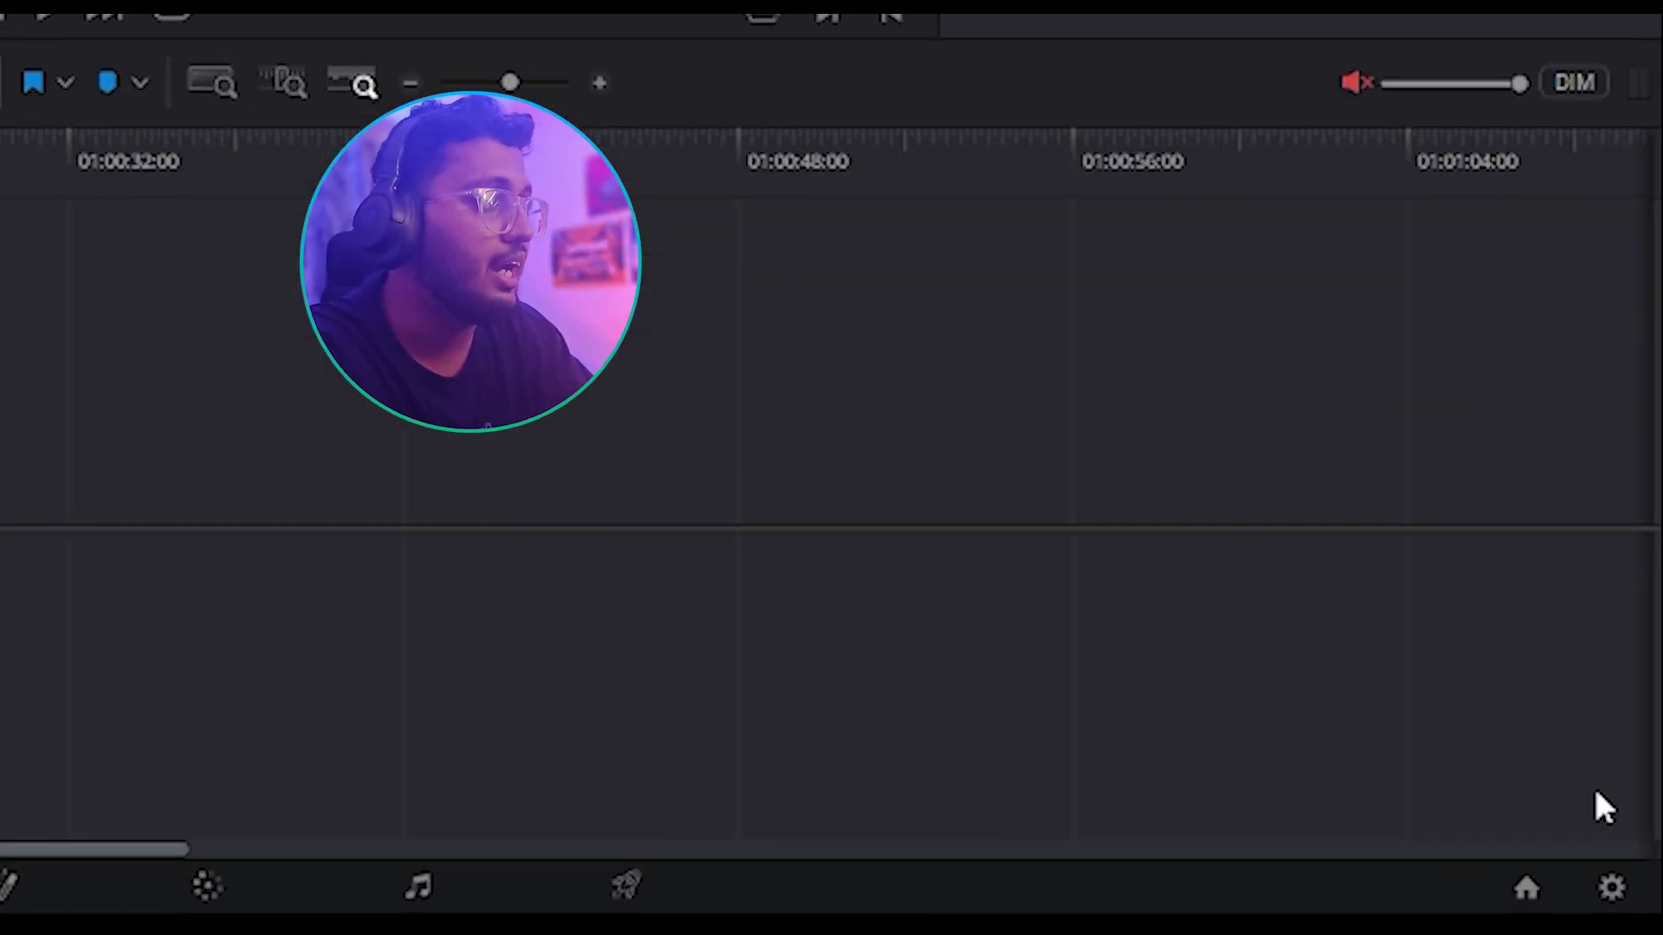
click(1610, 887)
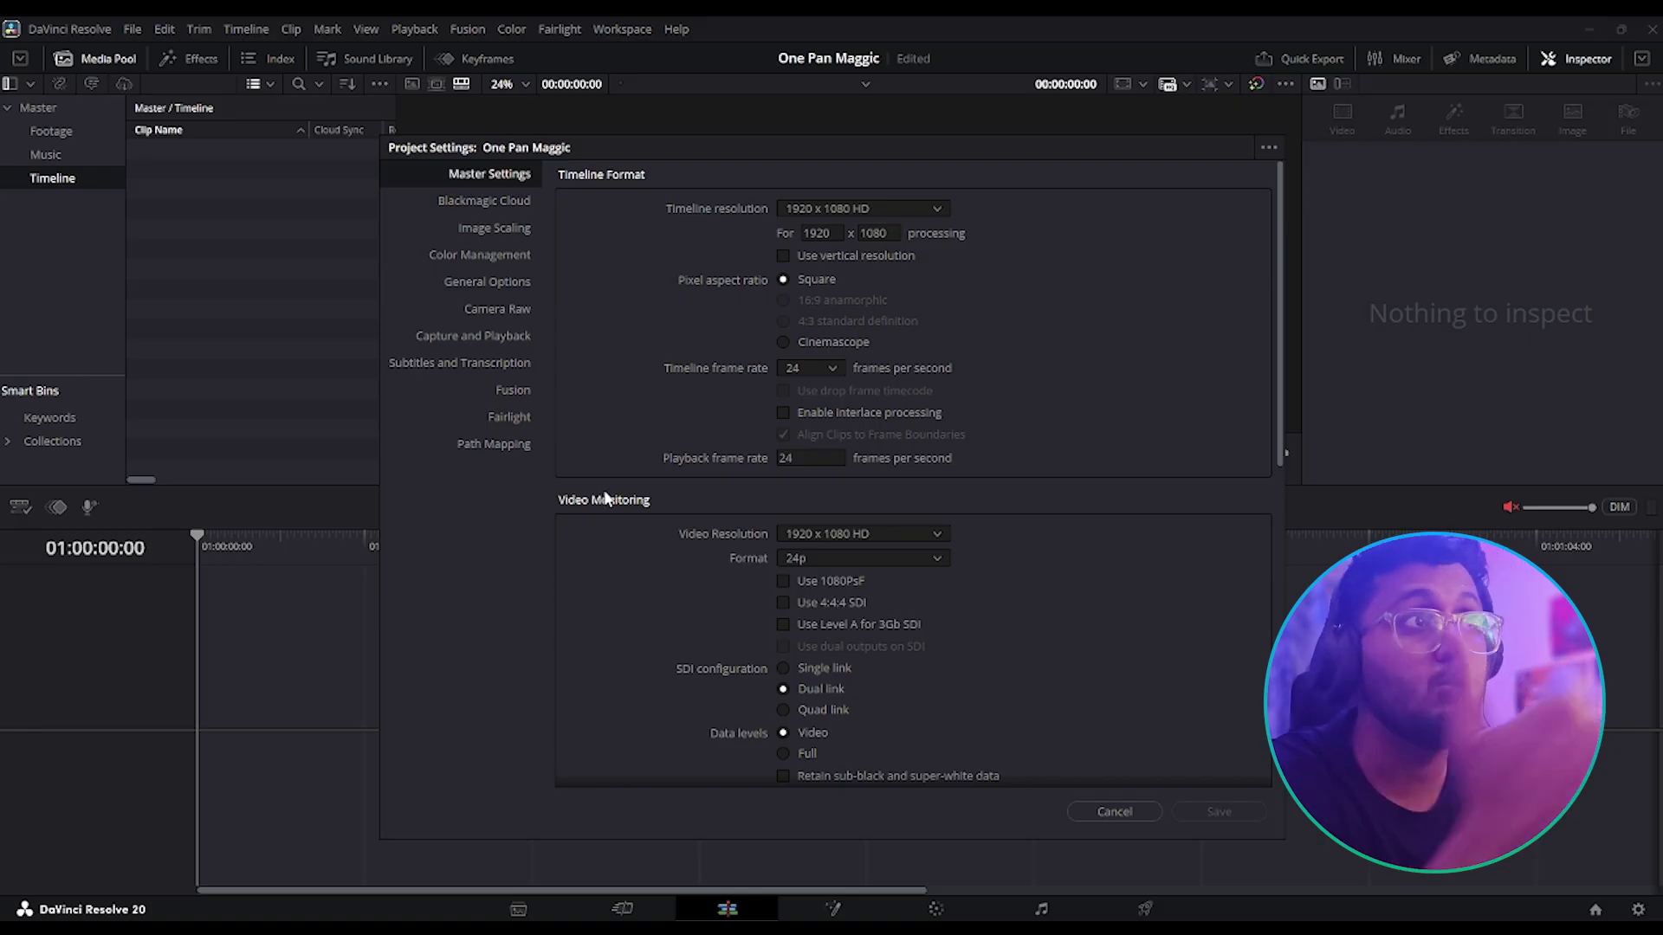
- Try vertical resolution for the timeline format, review the available resolution presets, and turn vertical resolution back off
click(784, 258)
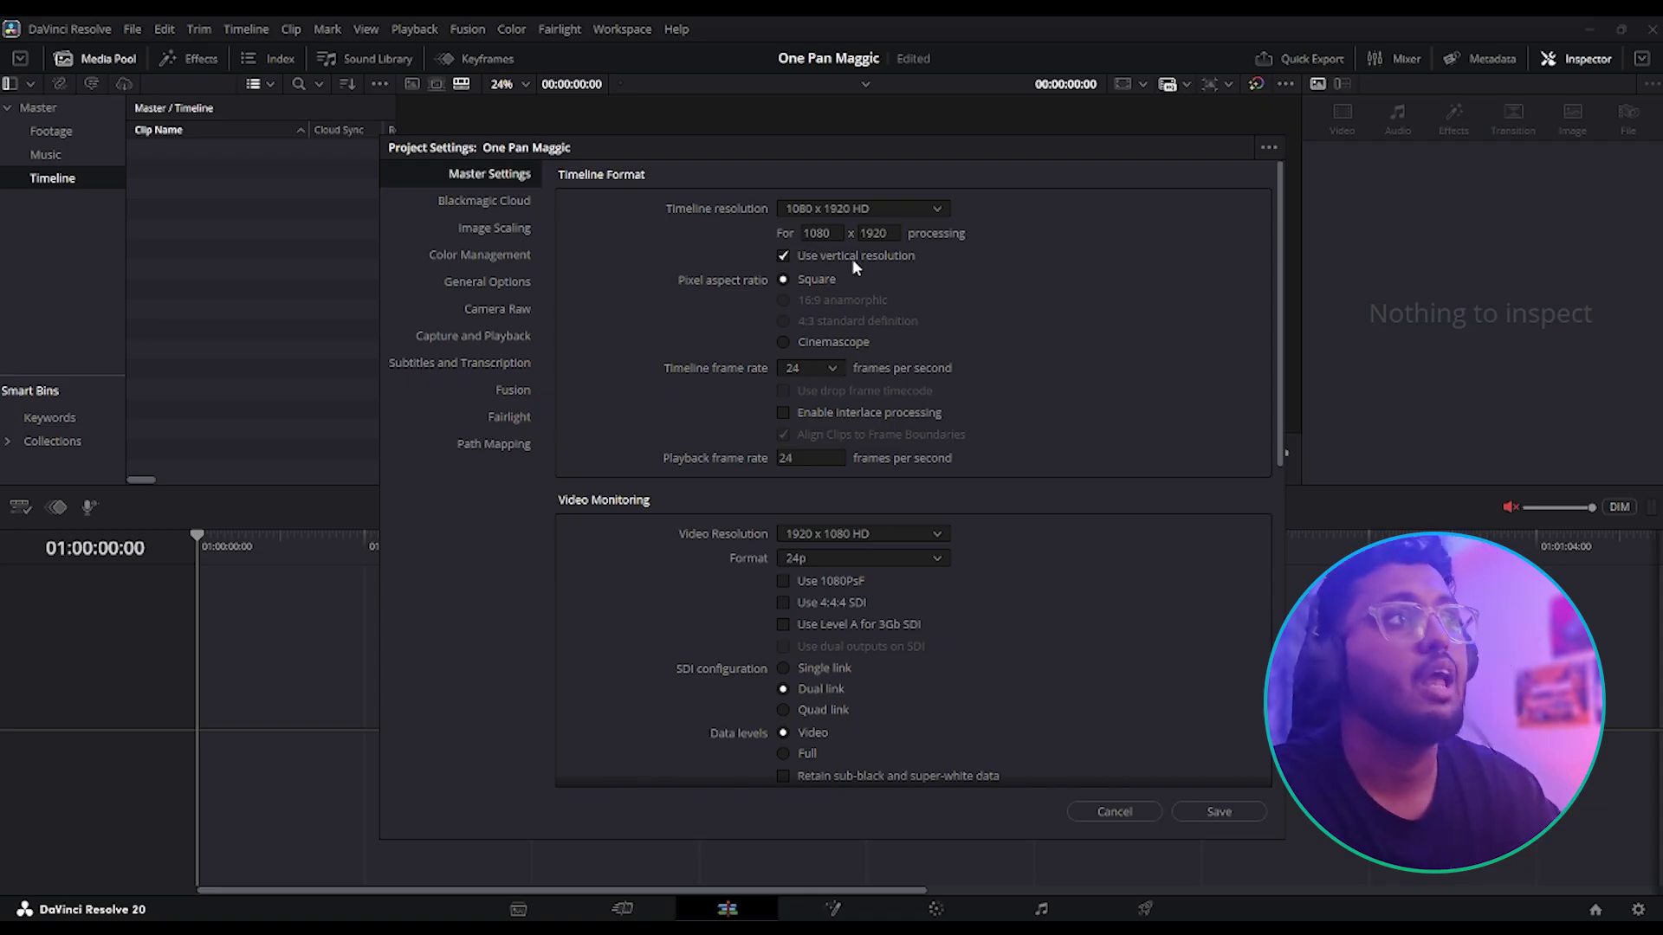
click(824, 209)
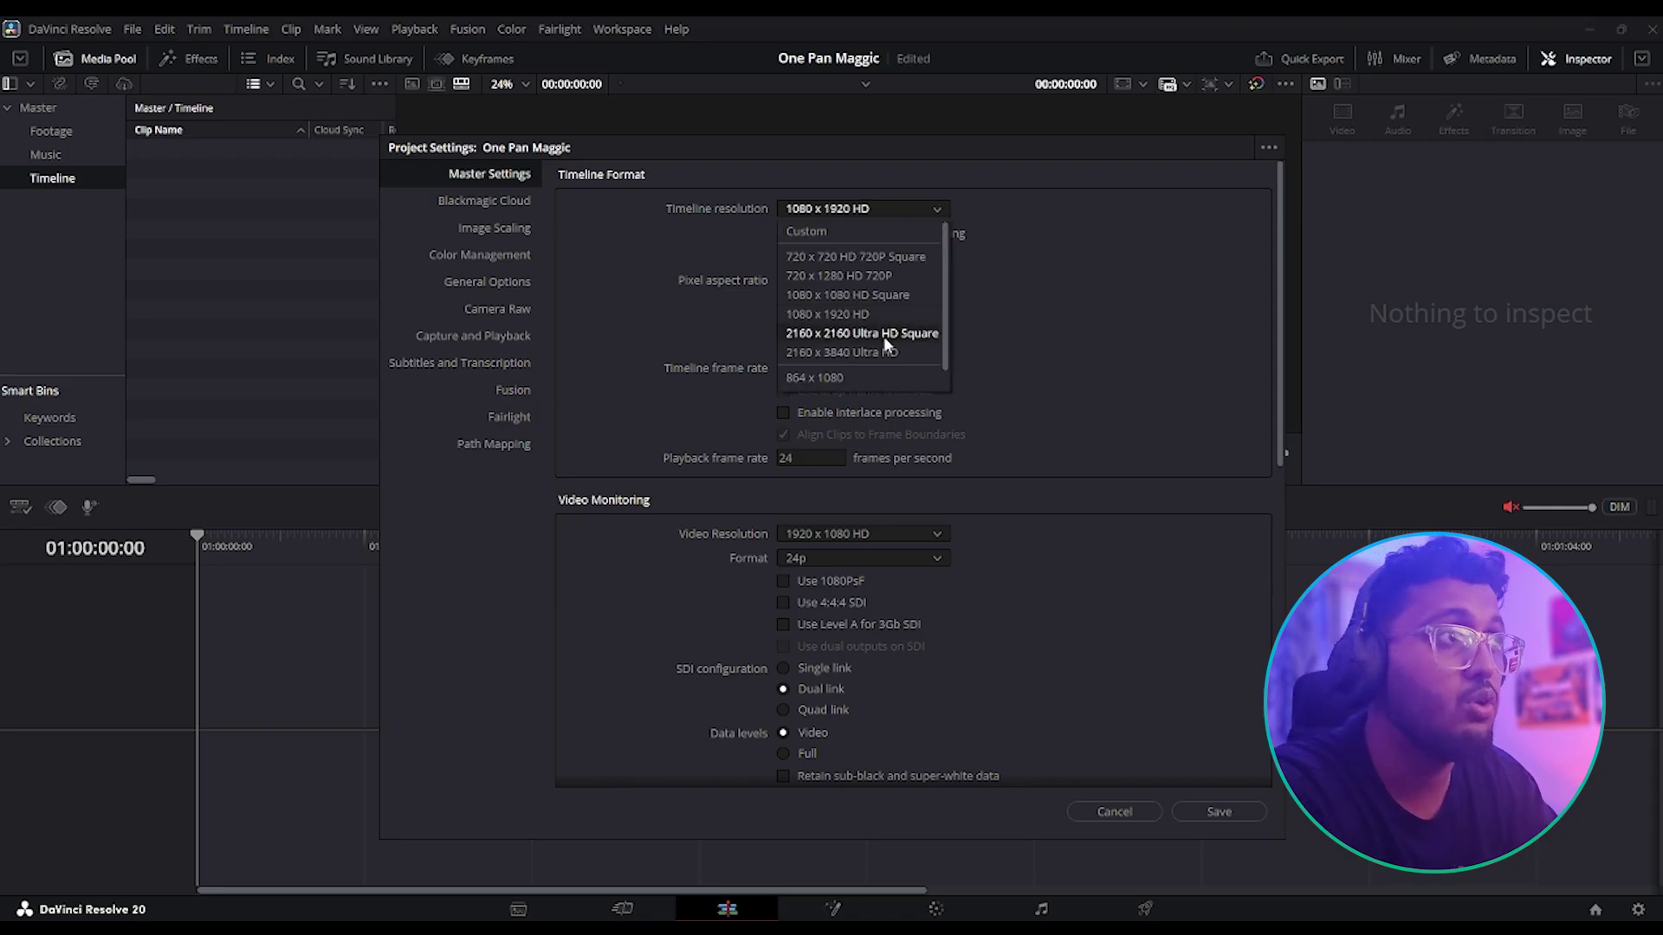
scroll(924, 338, down, 1)
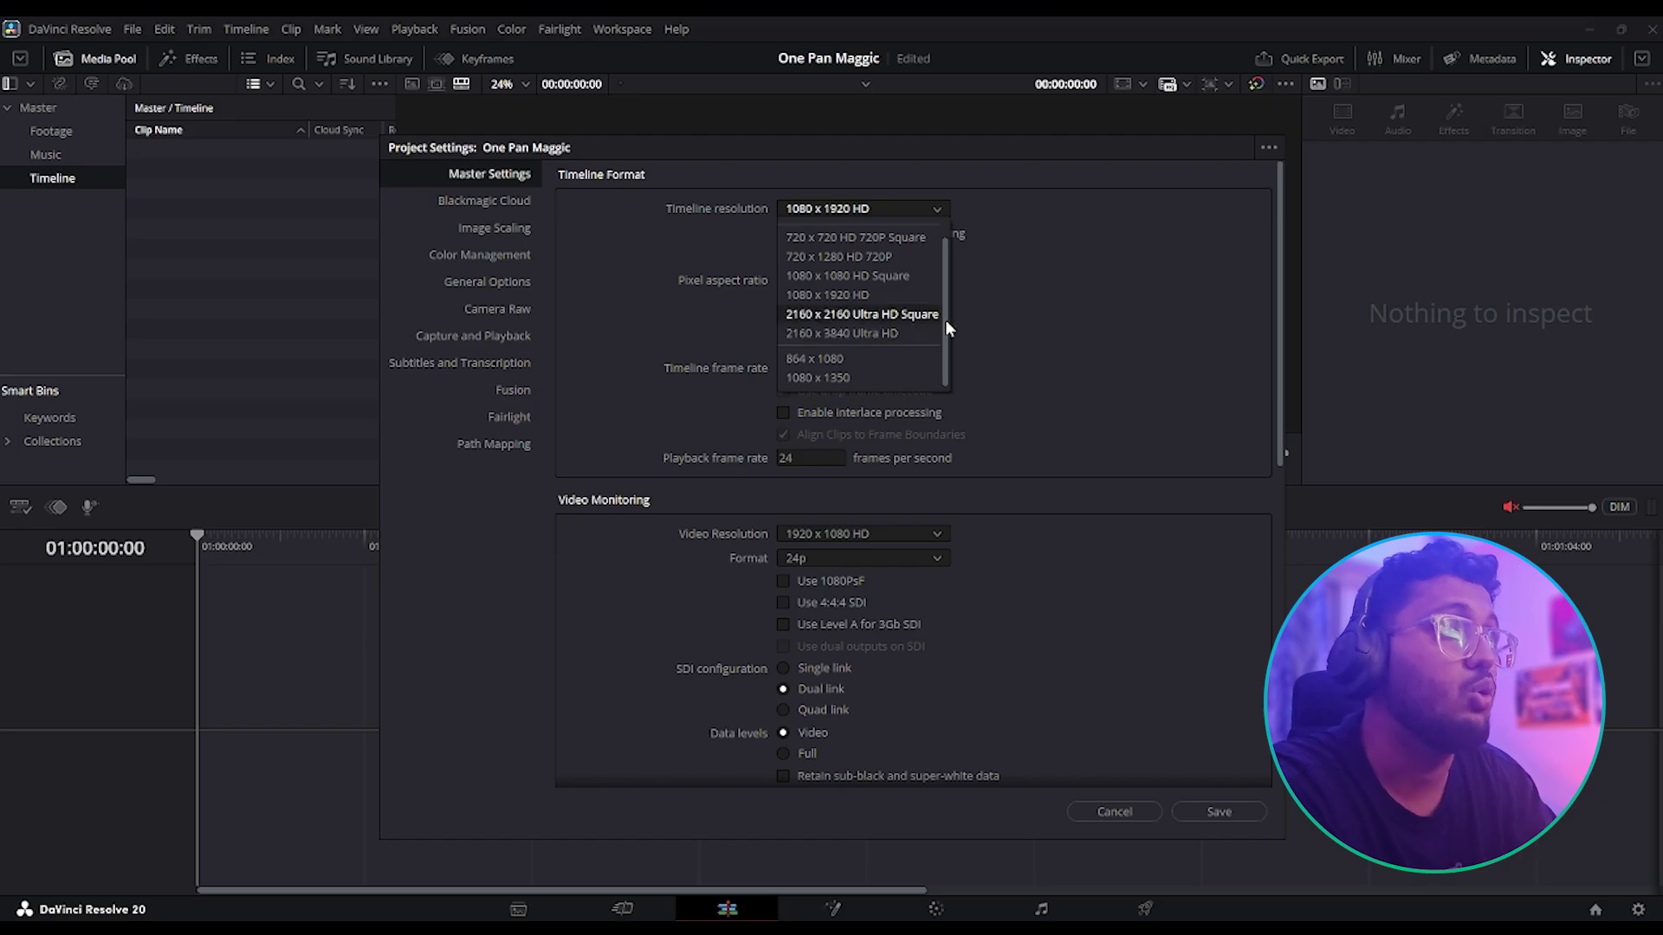
click(681, 307)
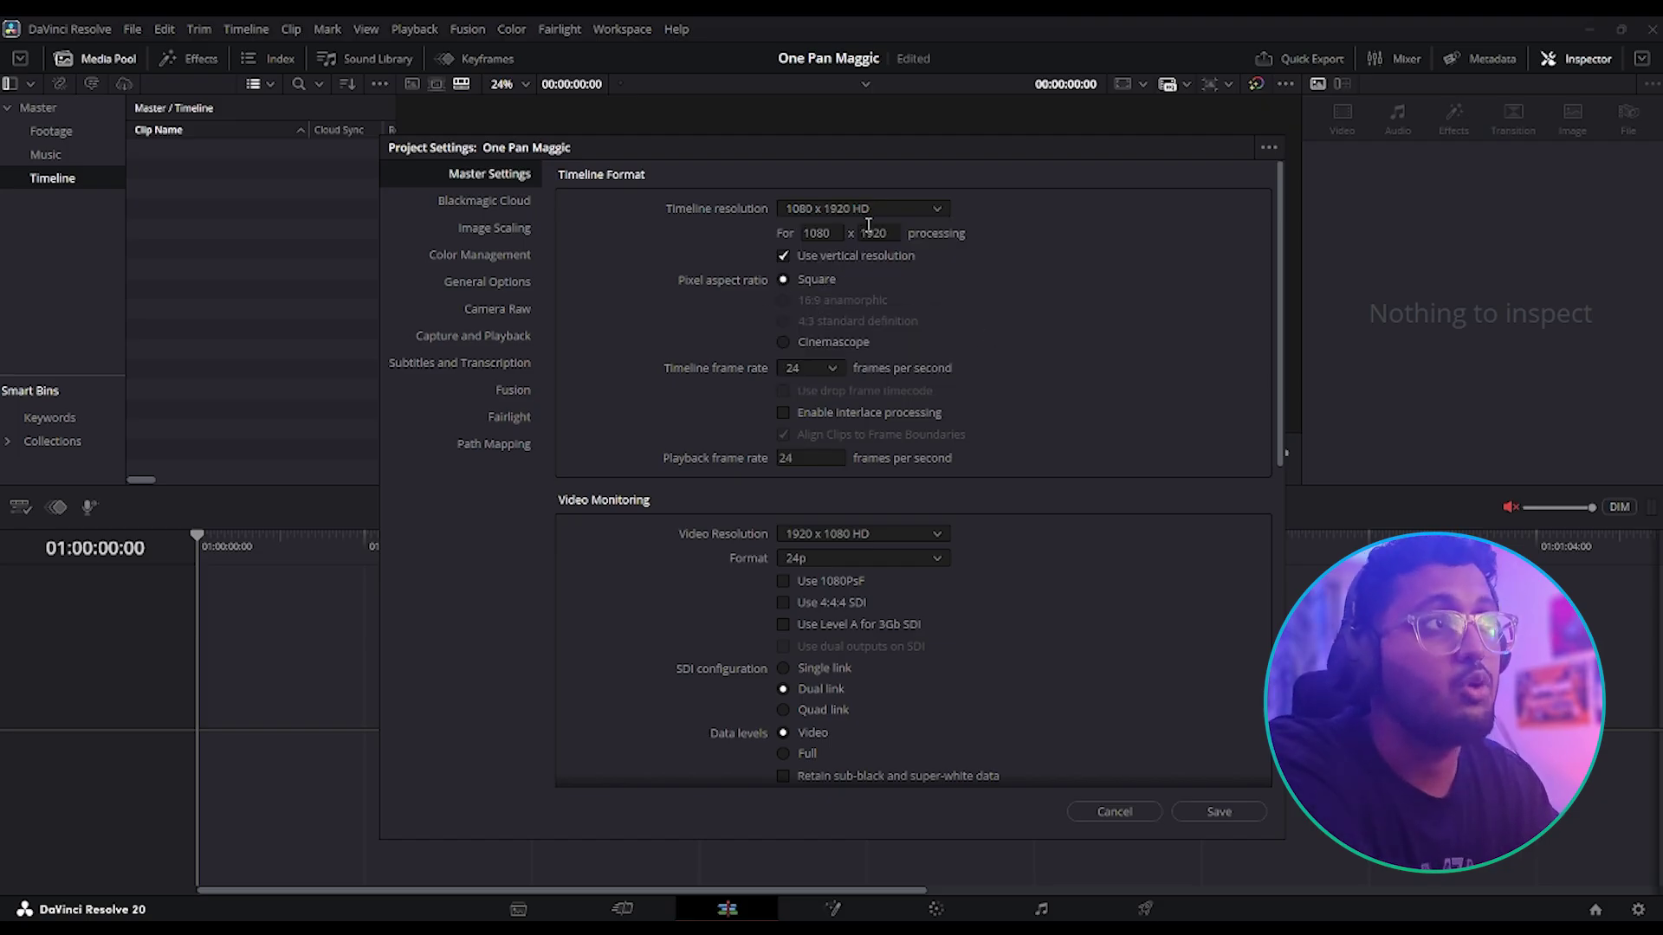
click(823, 232)
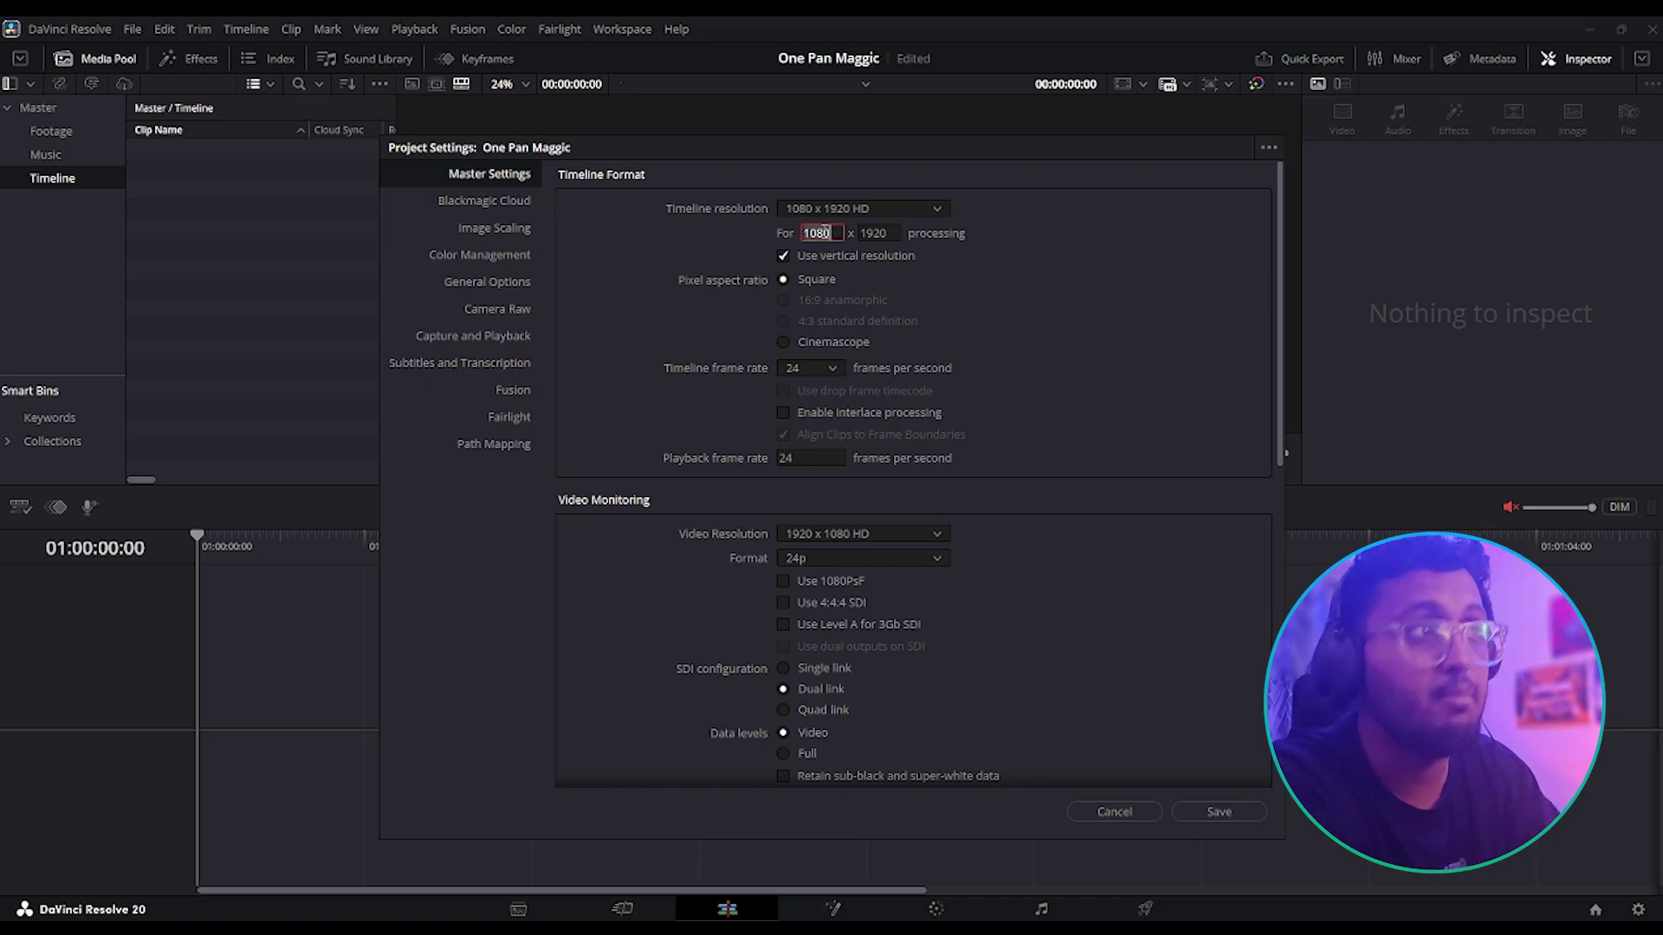
click(870, 232)
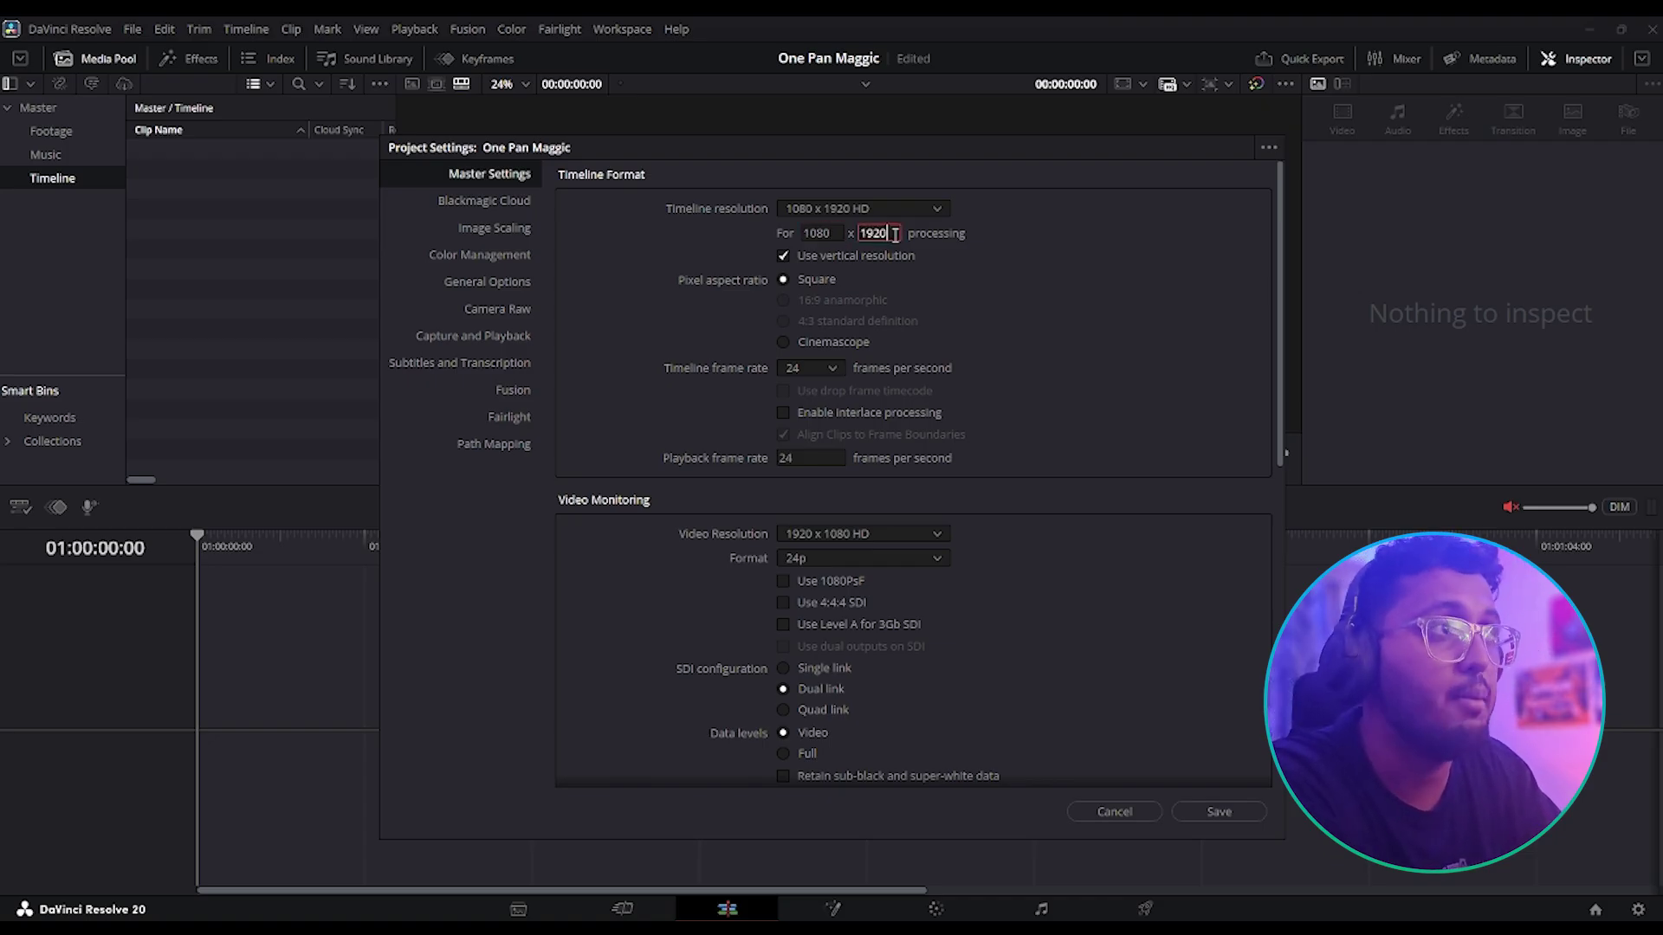
click(1039, 310)
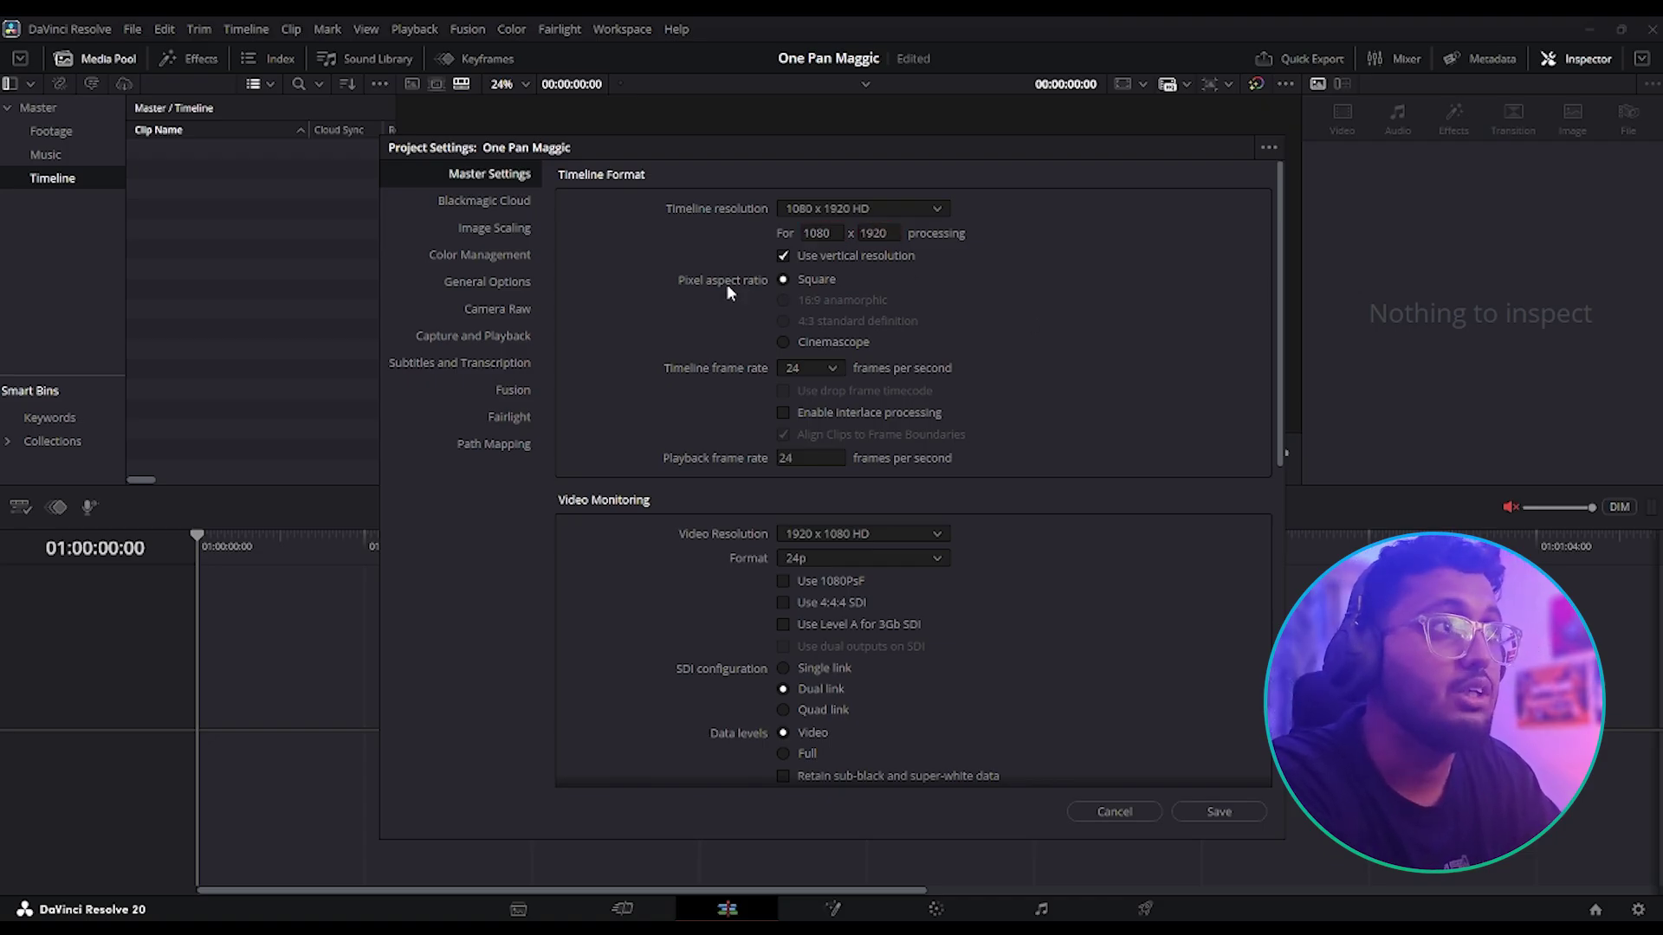
click(781, 257)
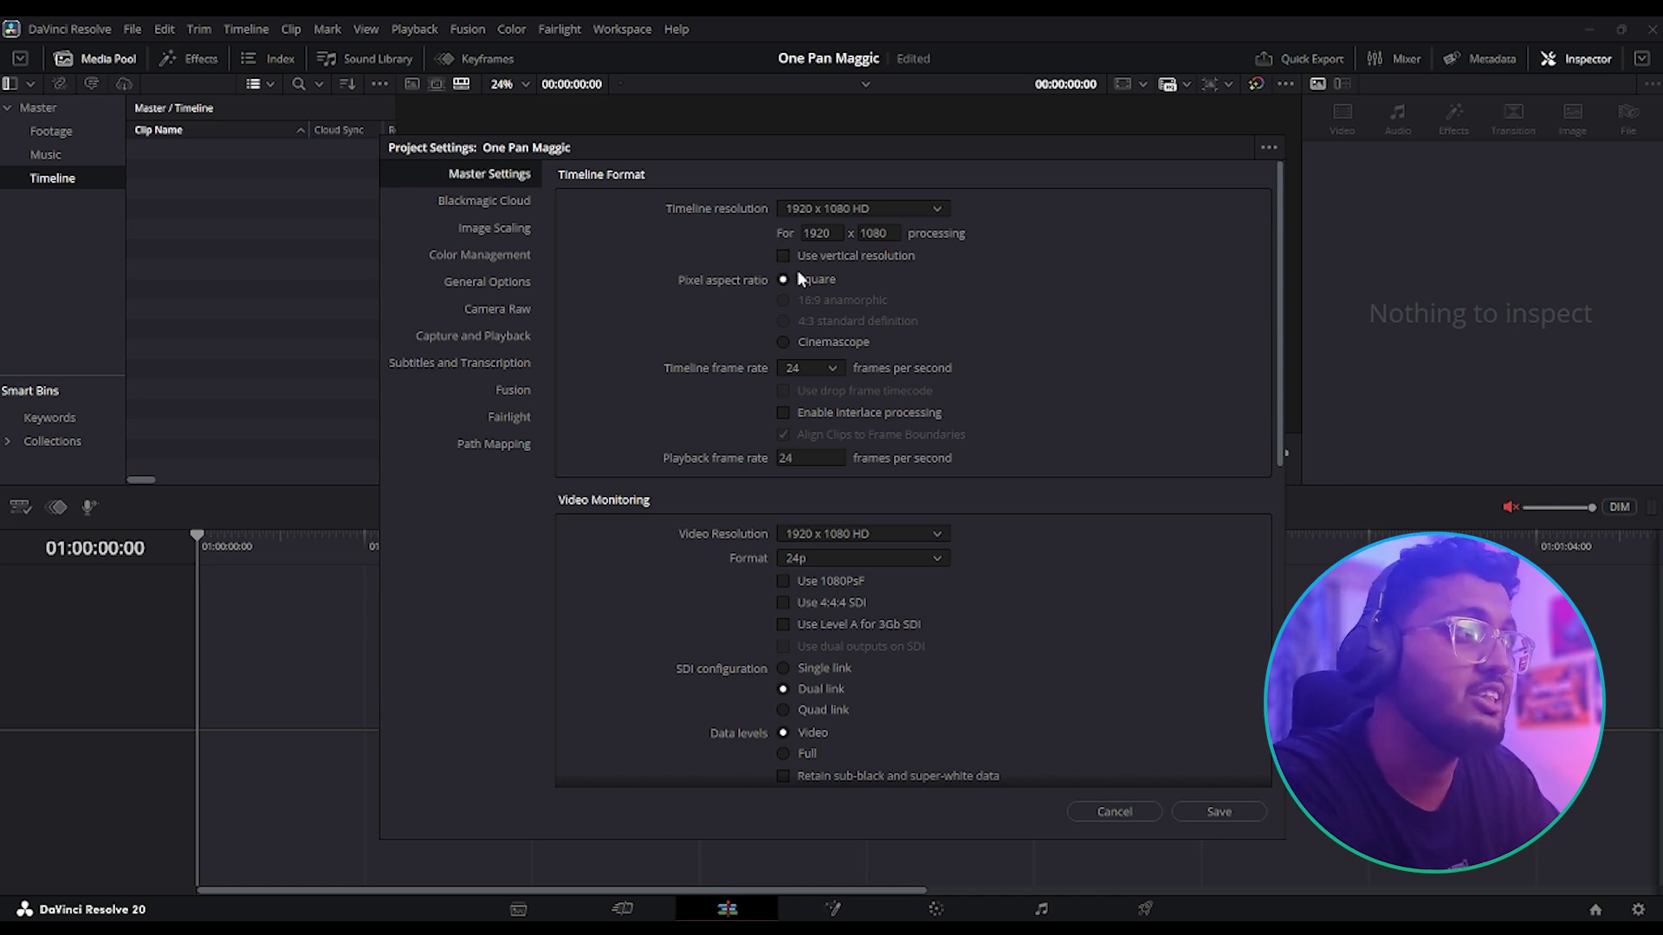
- Try a timeline frame rate of 29.97, and set it to 30 frames per second instead
click(814, 366)
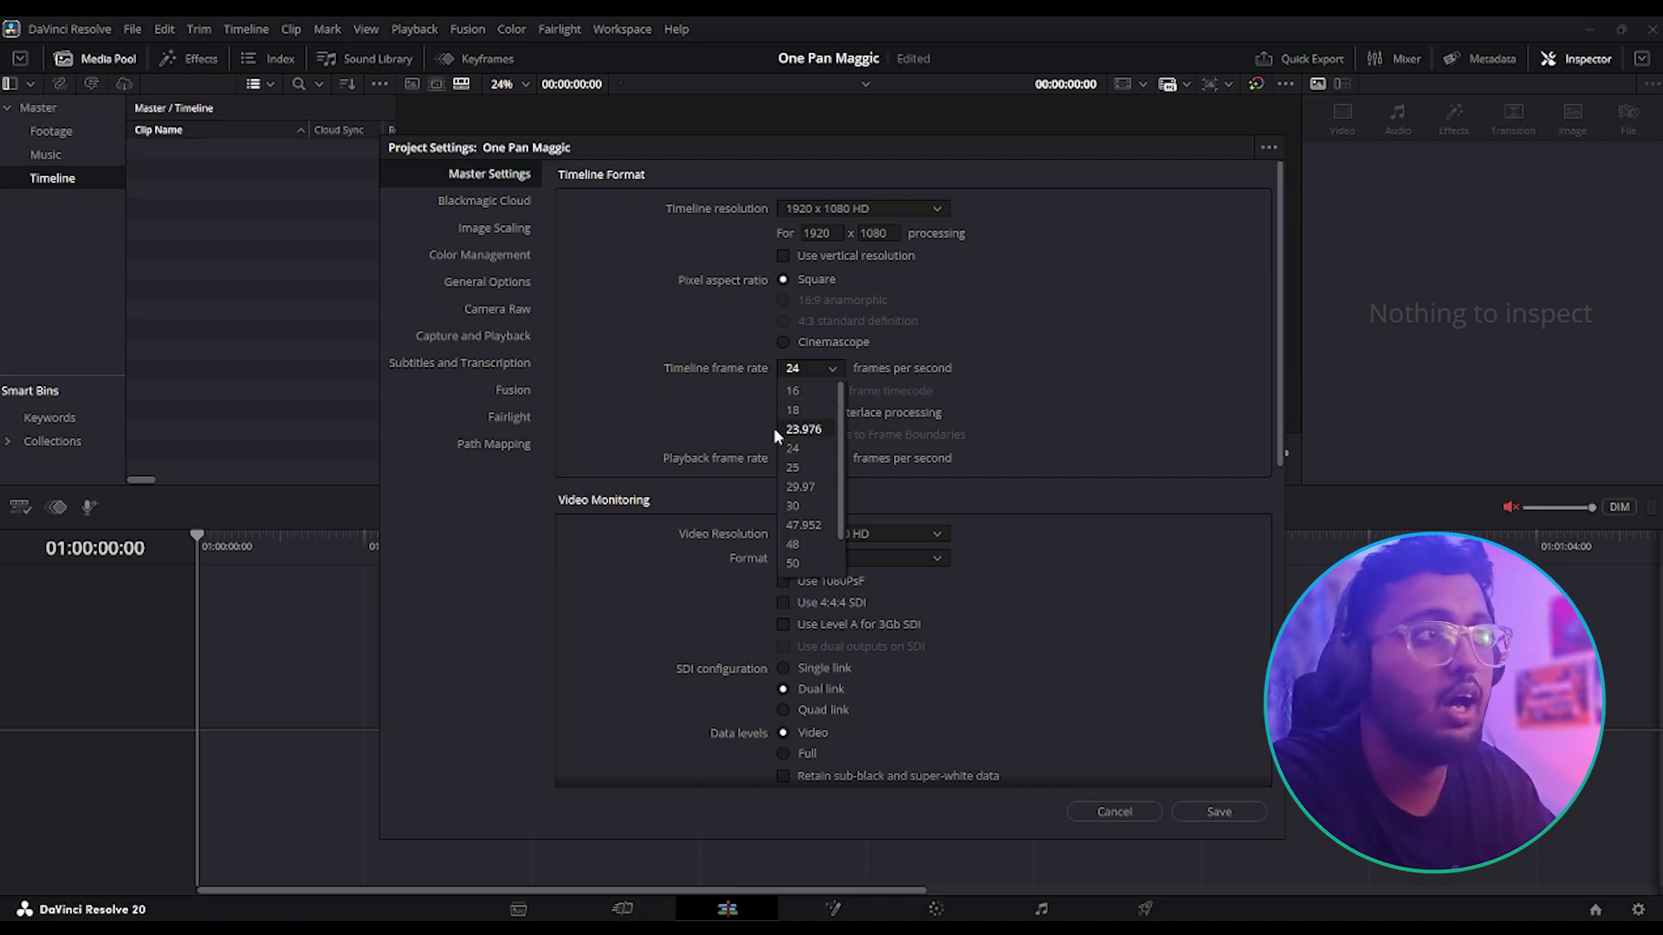
click(815, 480)
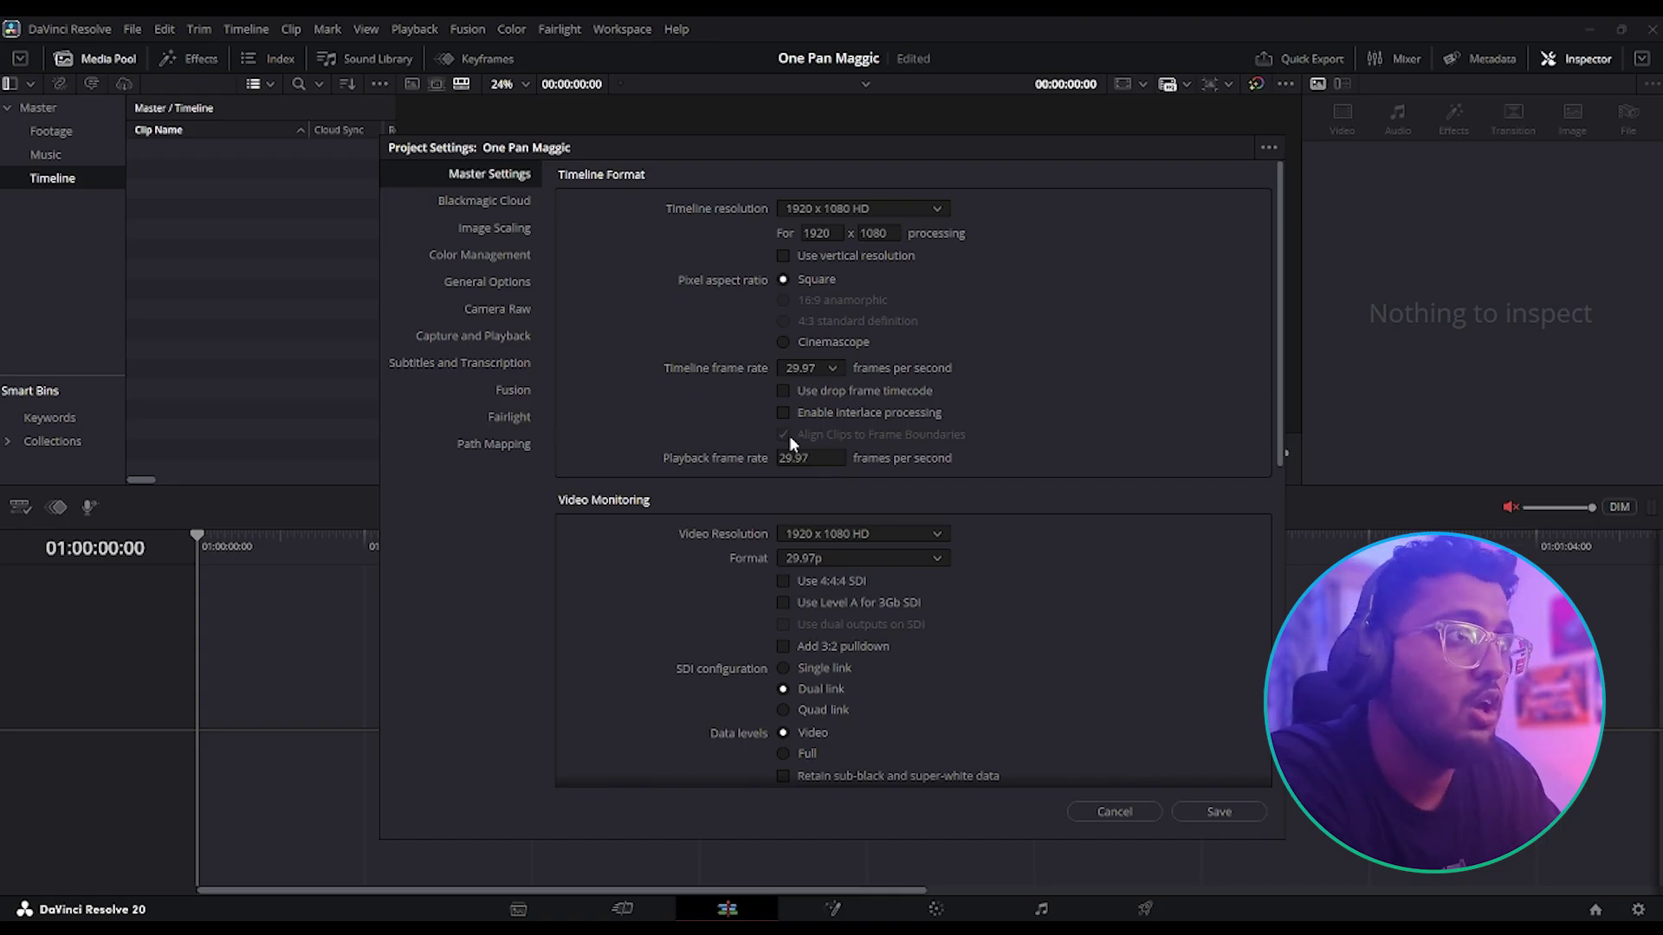
click(807, 367)
click(805, 506)
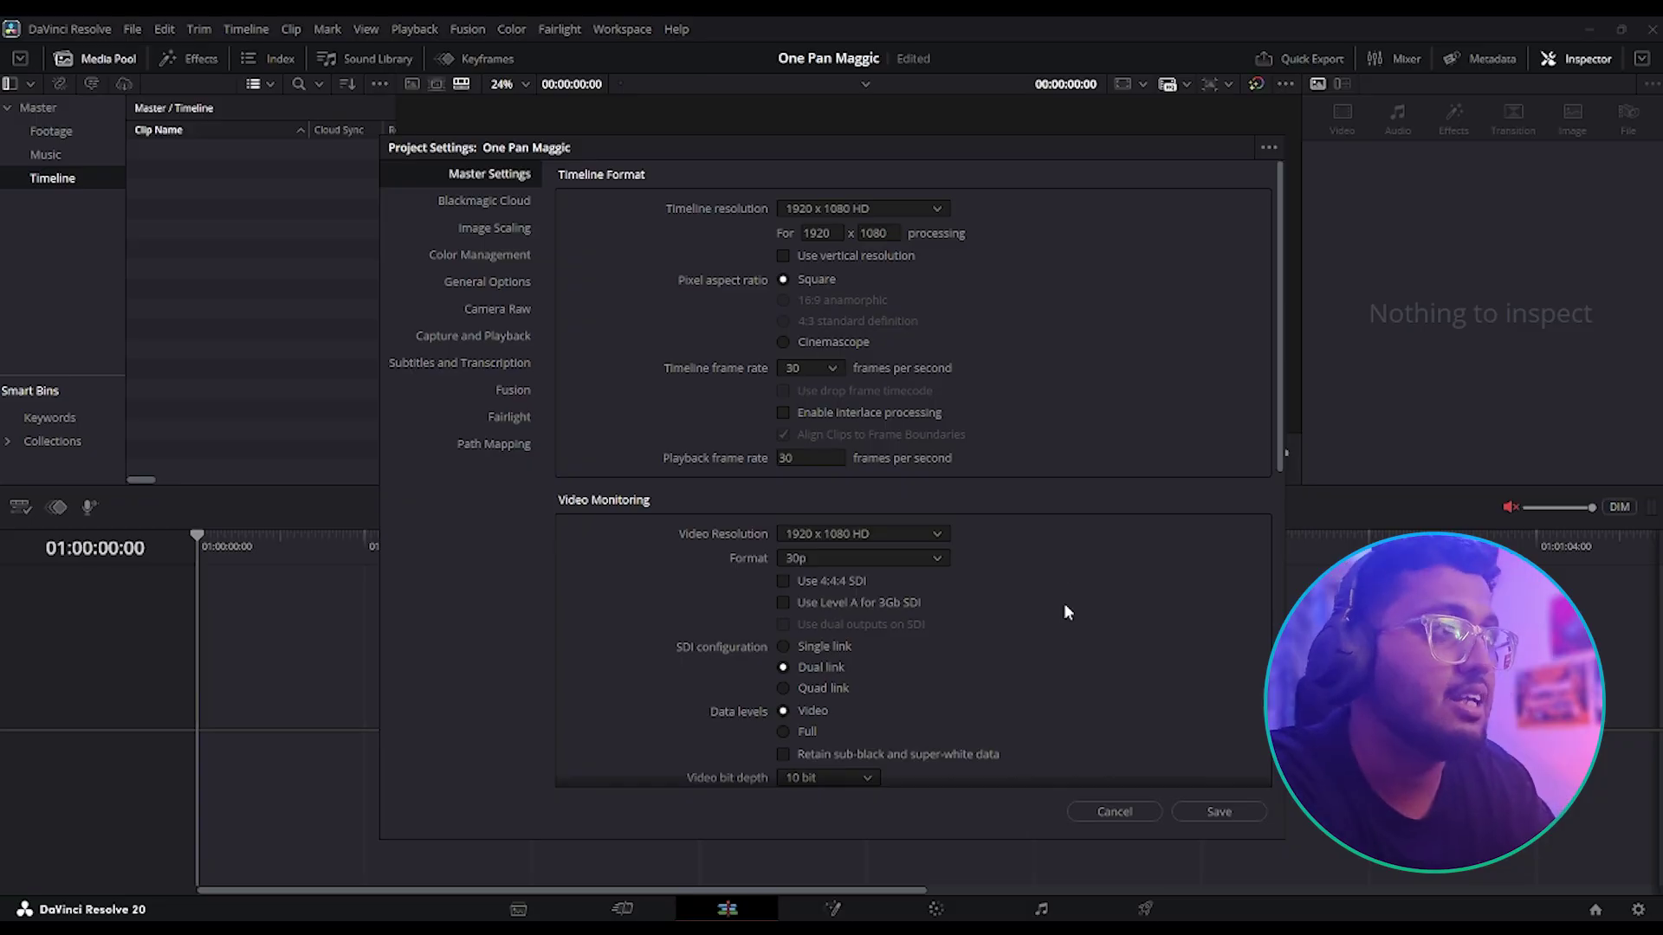
- Save the project settings and confirm the change of the project frame rate
click(1244, 815)
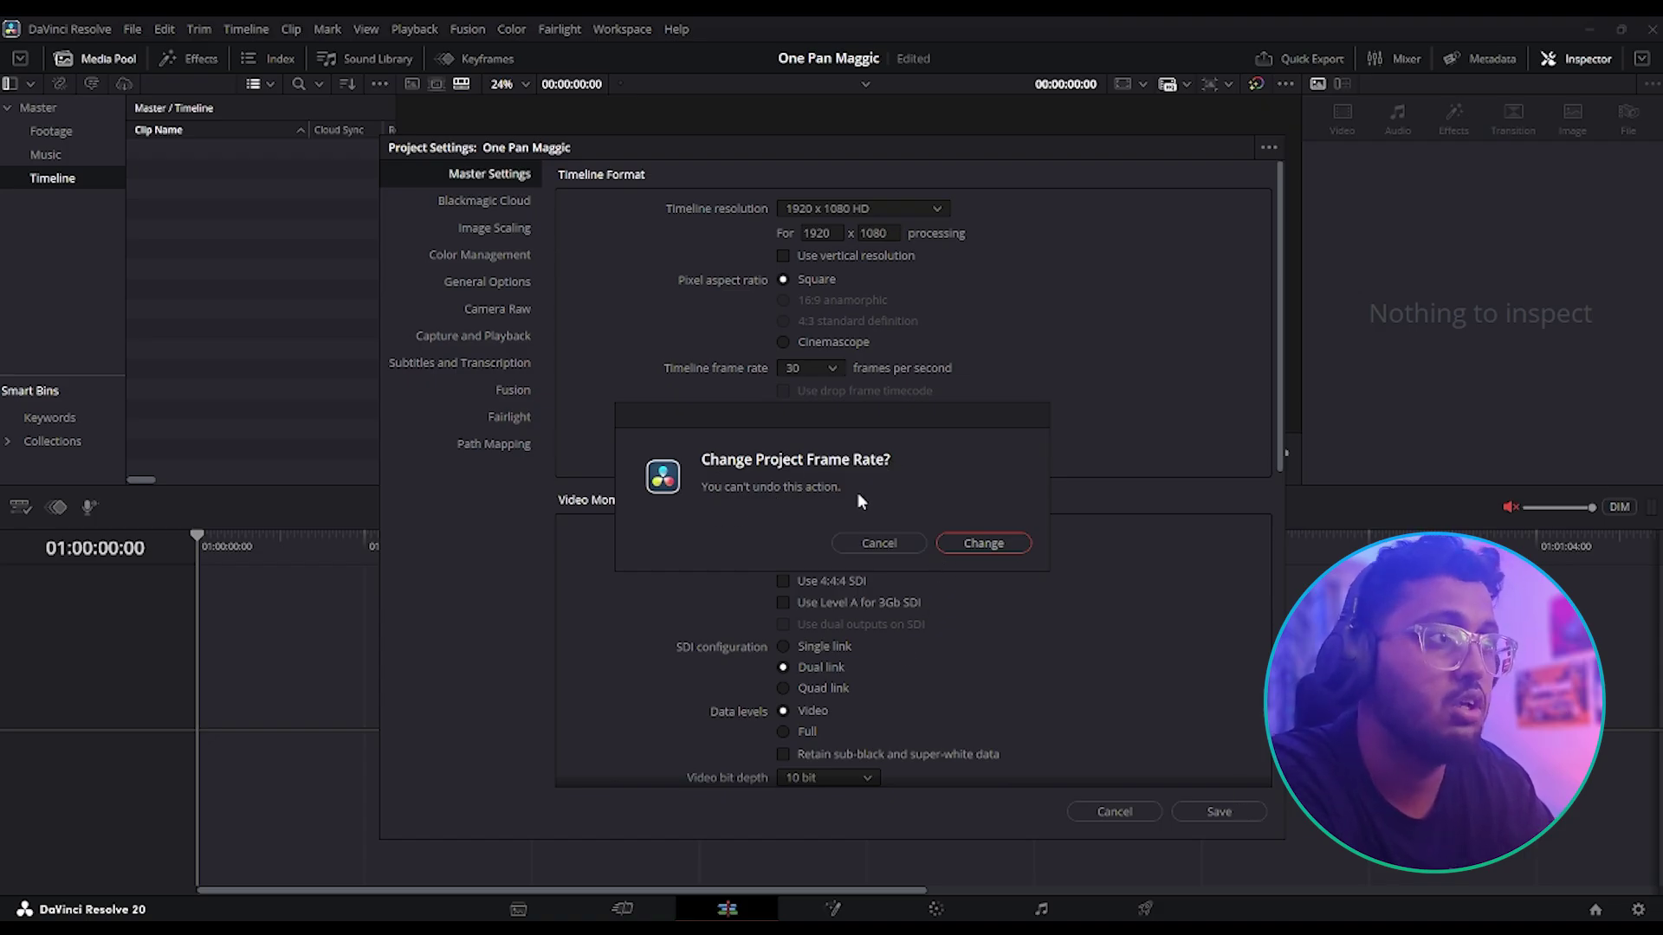
click(973, 538)
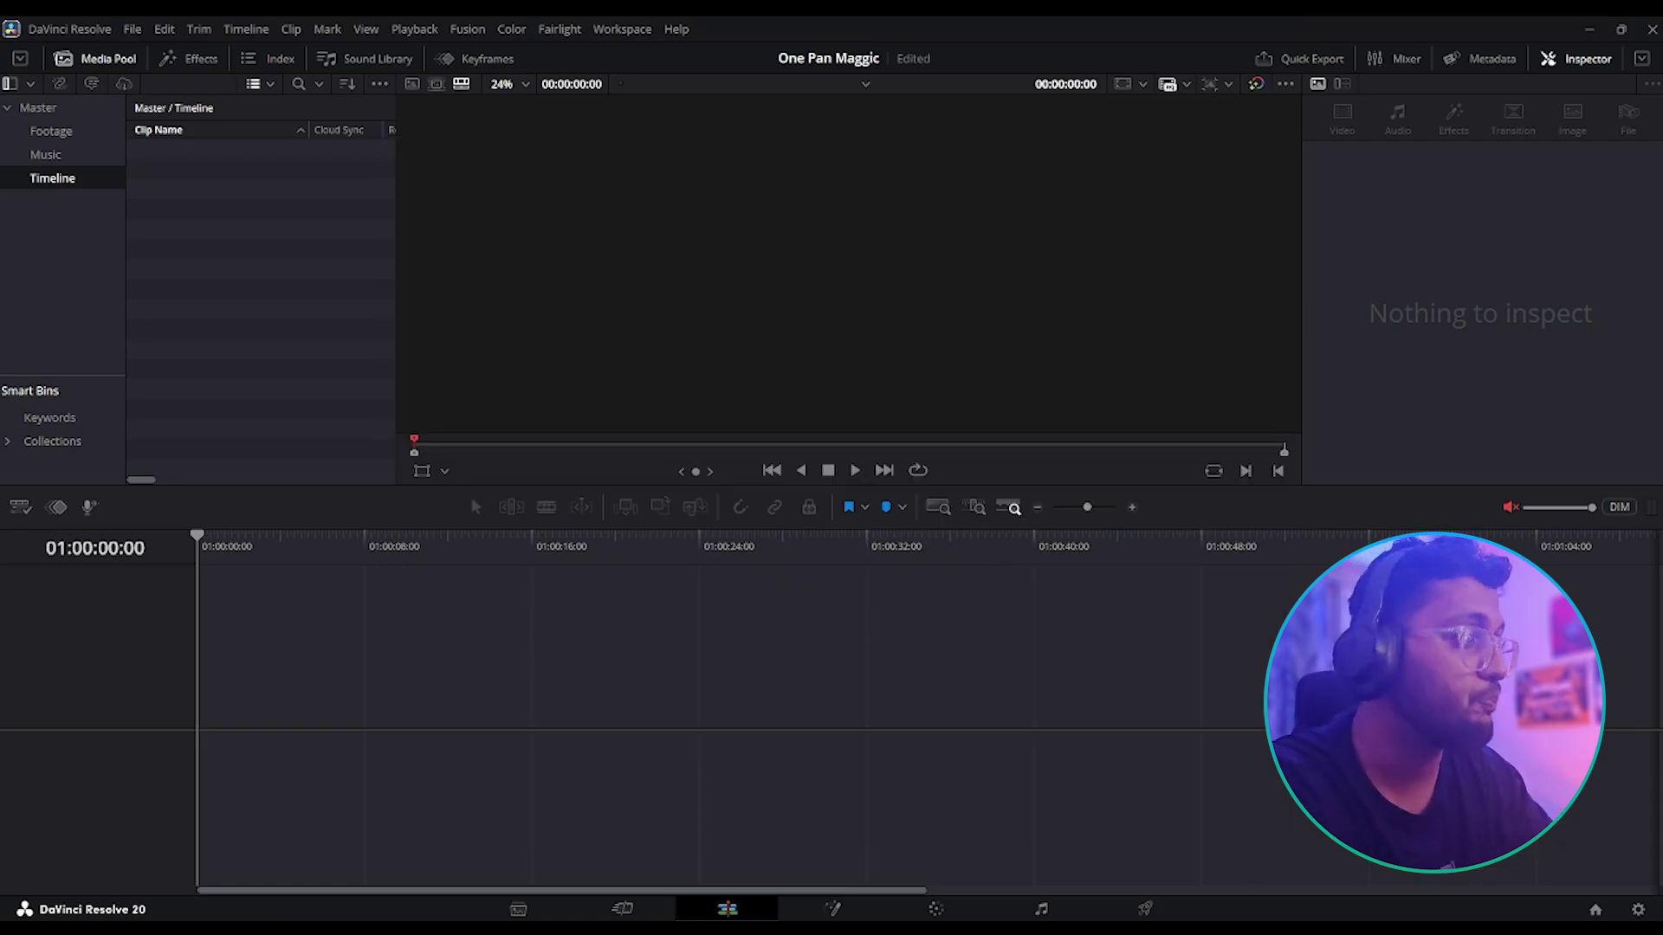
- Try a vertical 1080 x 1920 timeline resolution in the project settings and save it
key(shift+9)
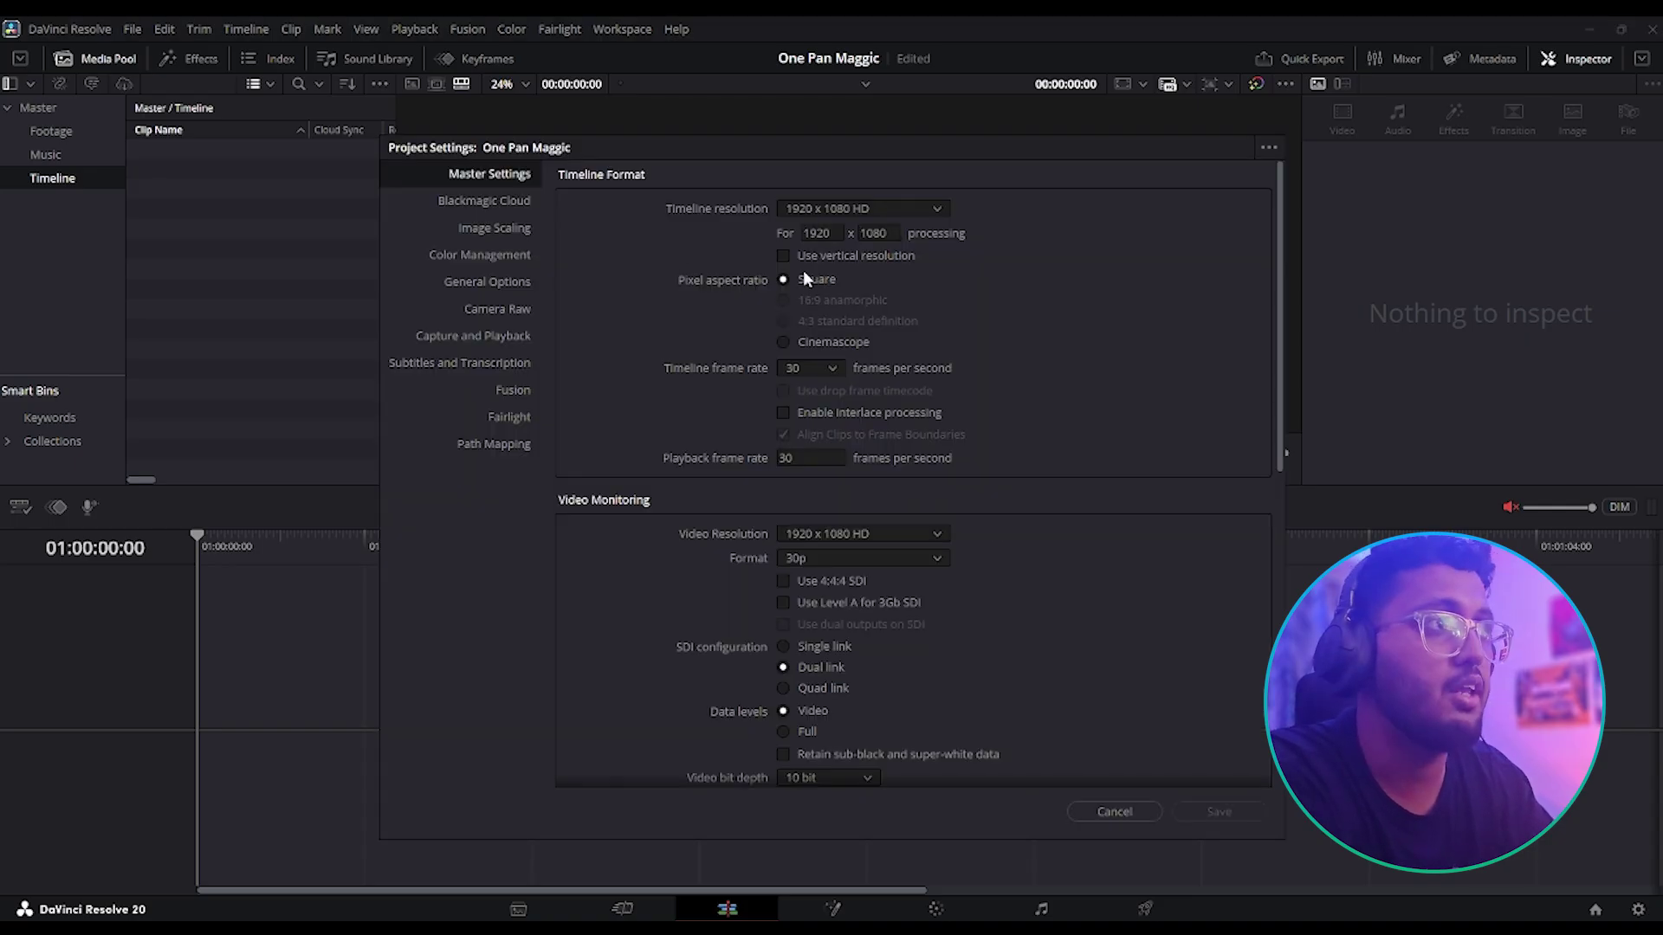
click(784, 256)
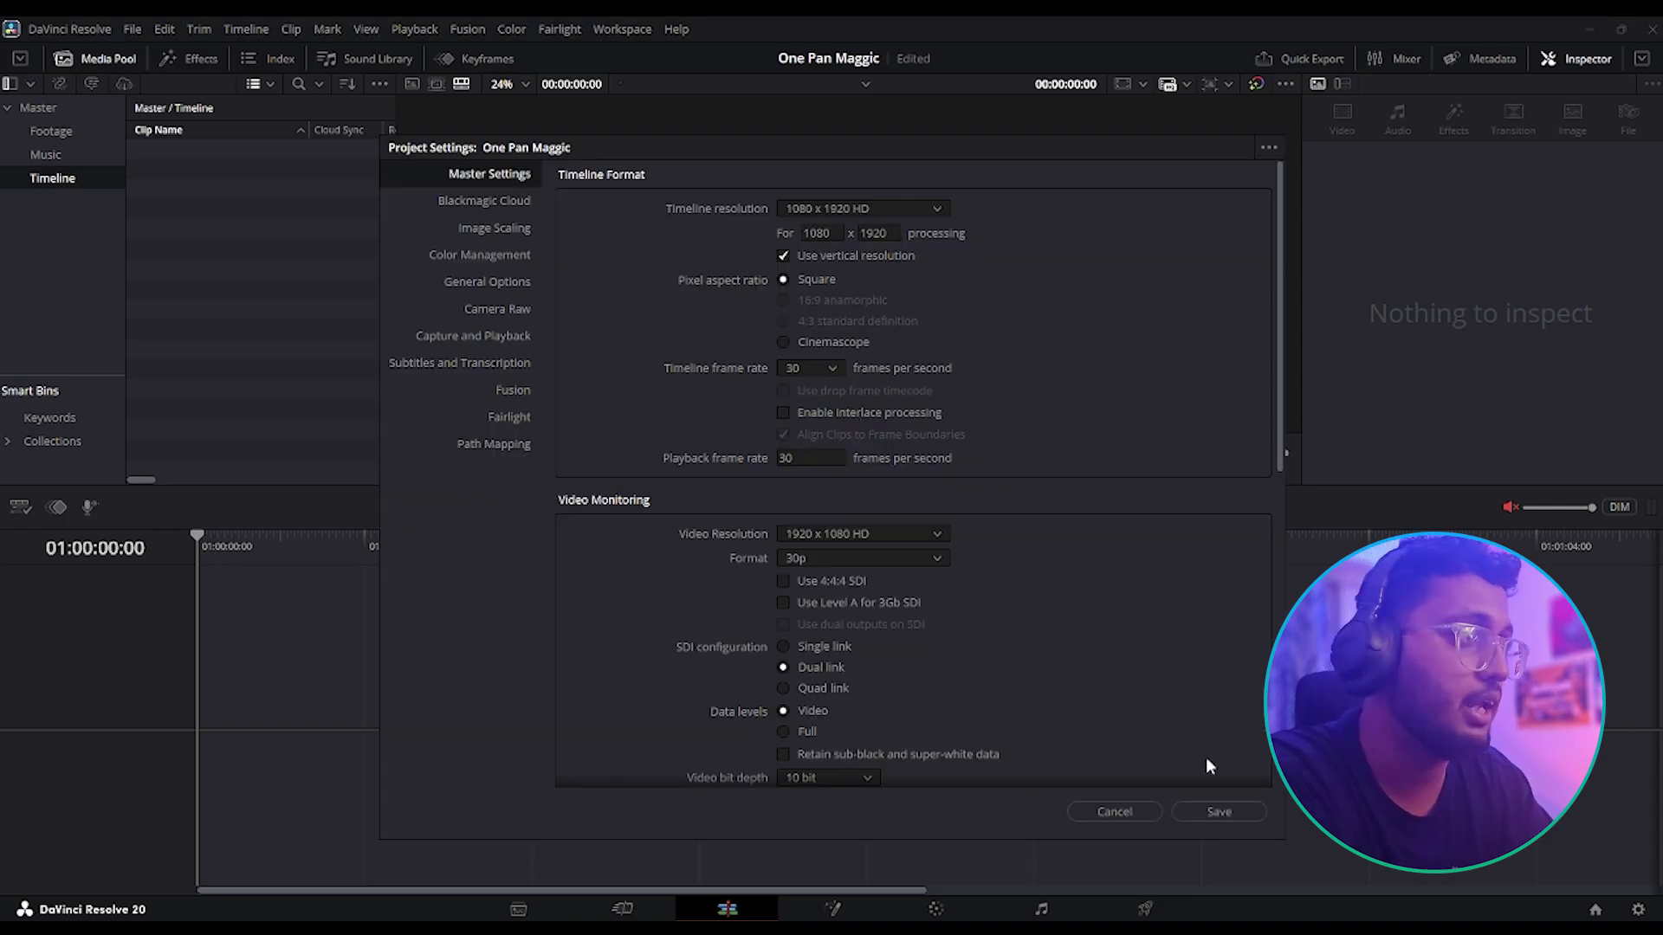
click(1218, 813)
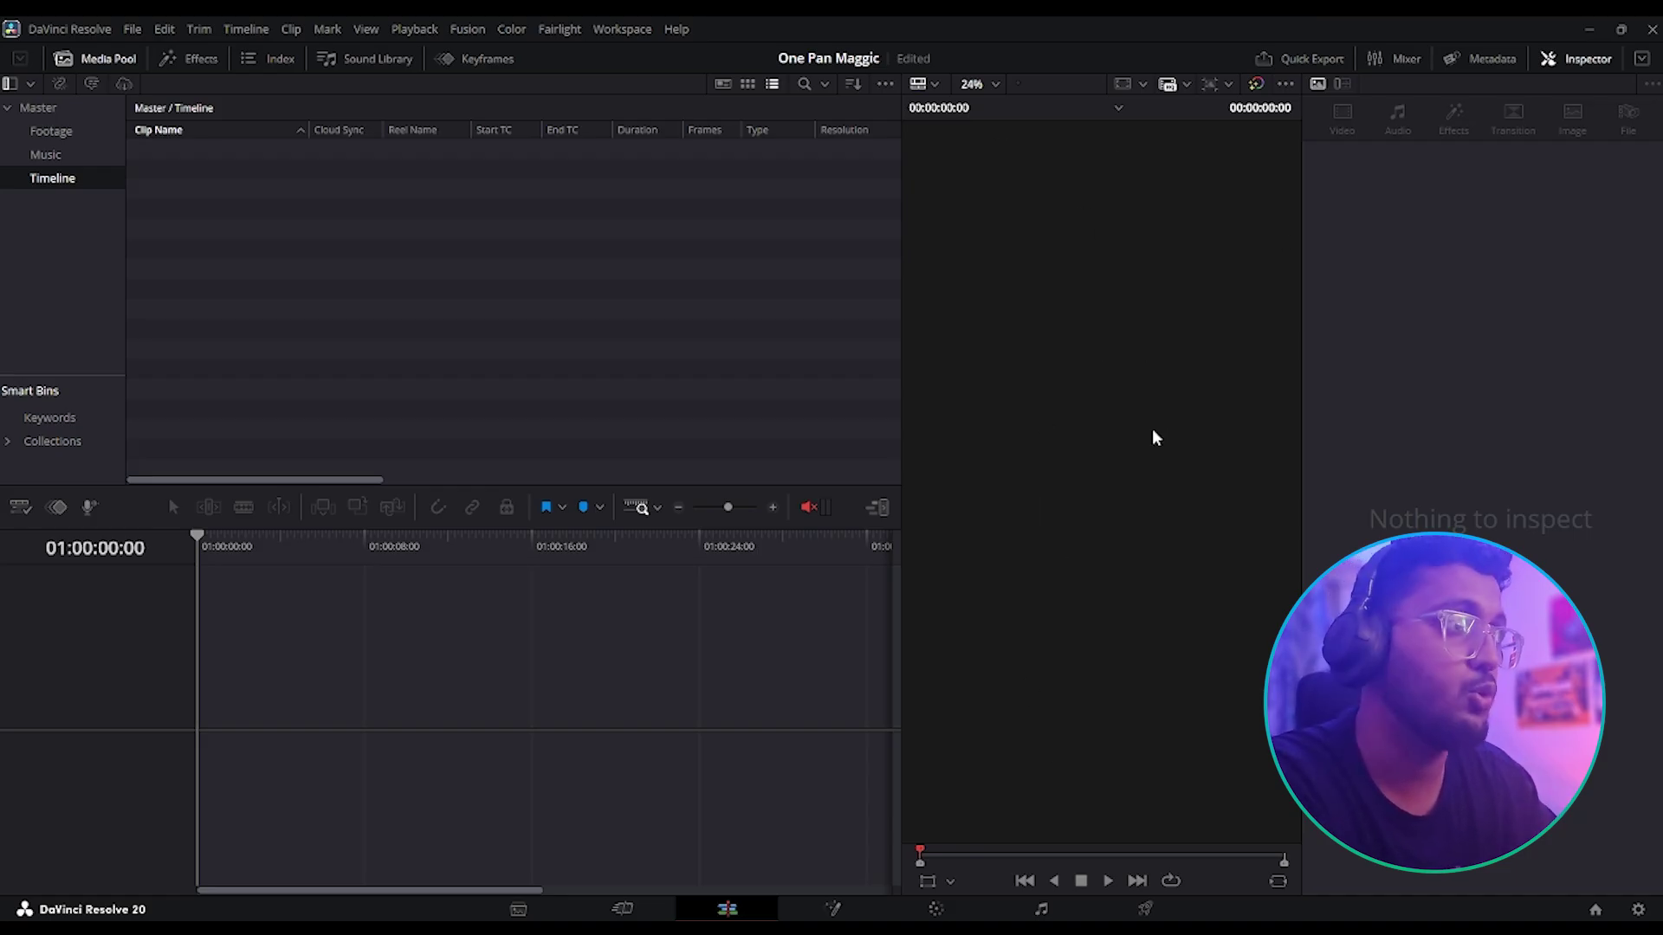
- Switch the vertical project's viewer between full-height and compact layouts, ending with the full-width timeline
click(877, 510)
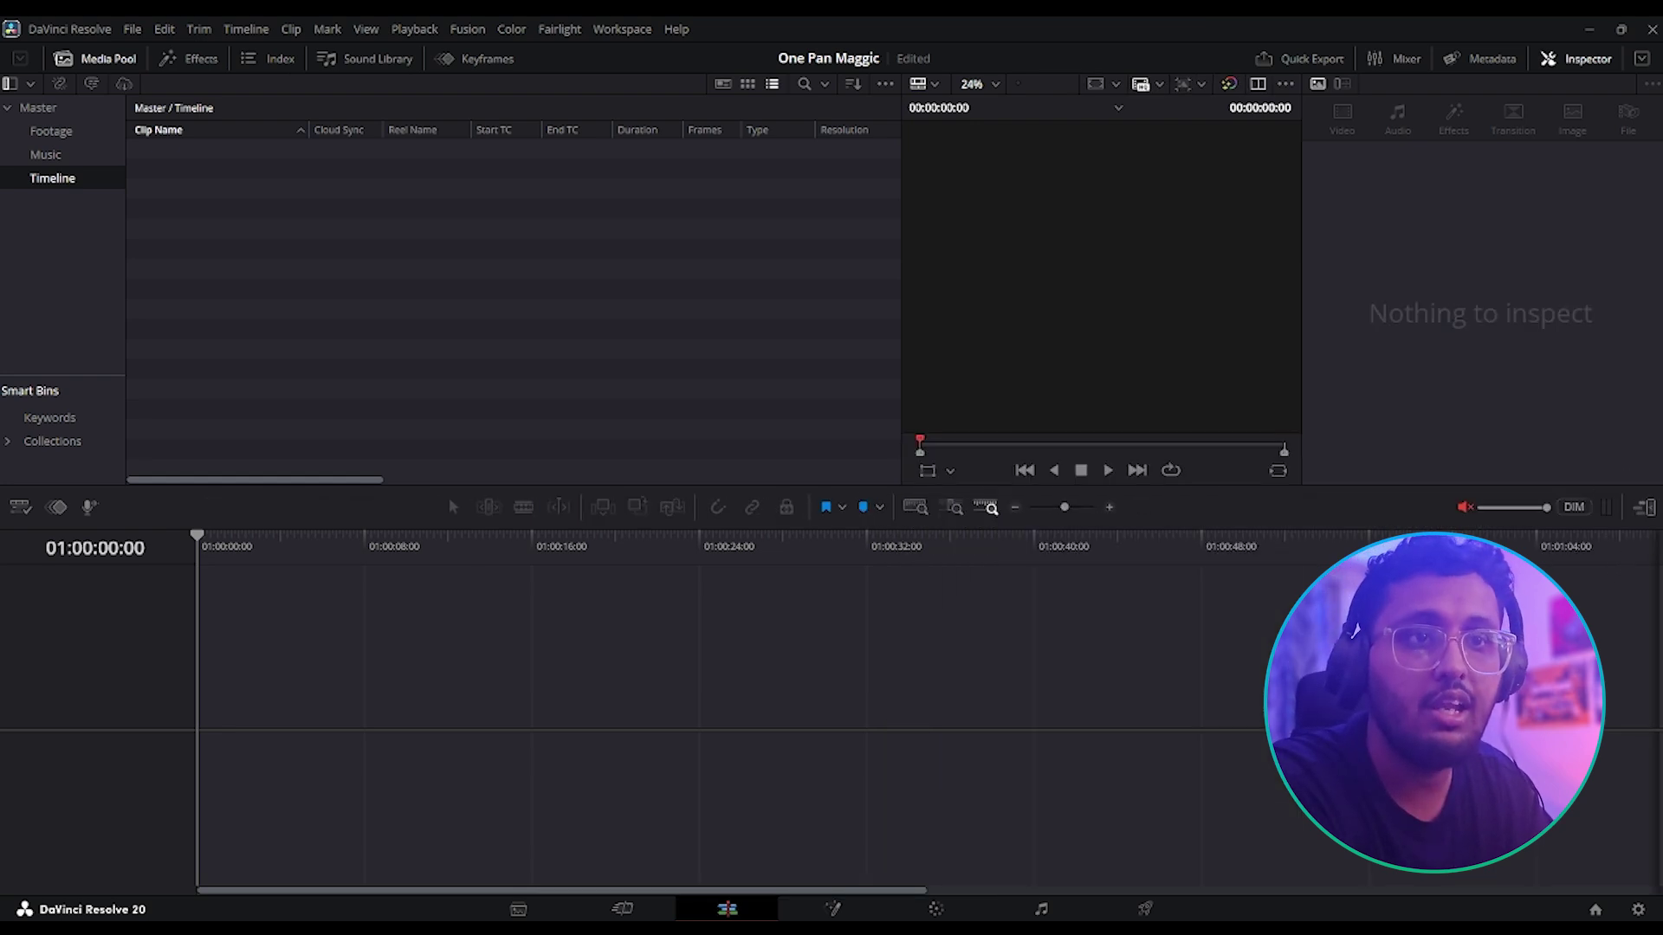
click(1644, 508)
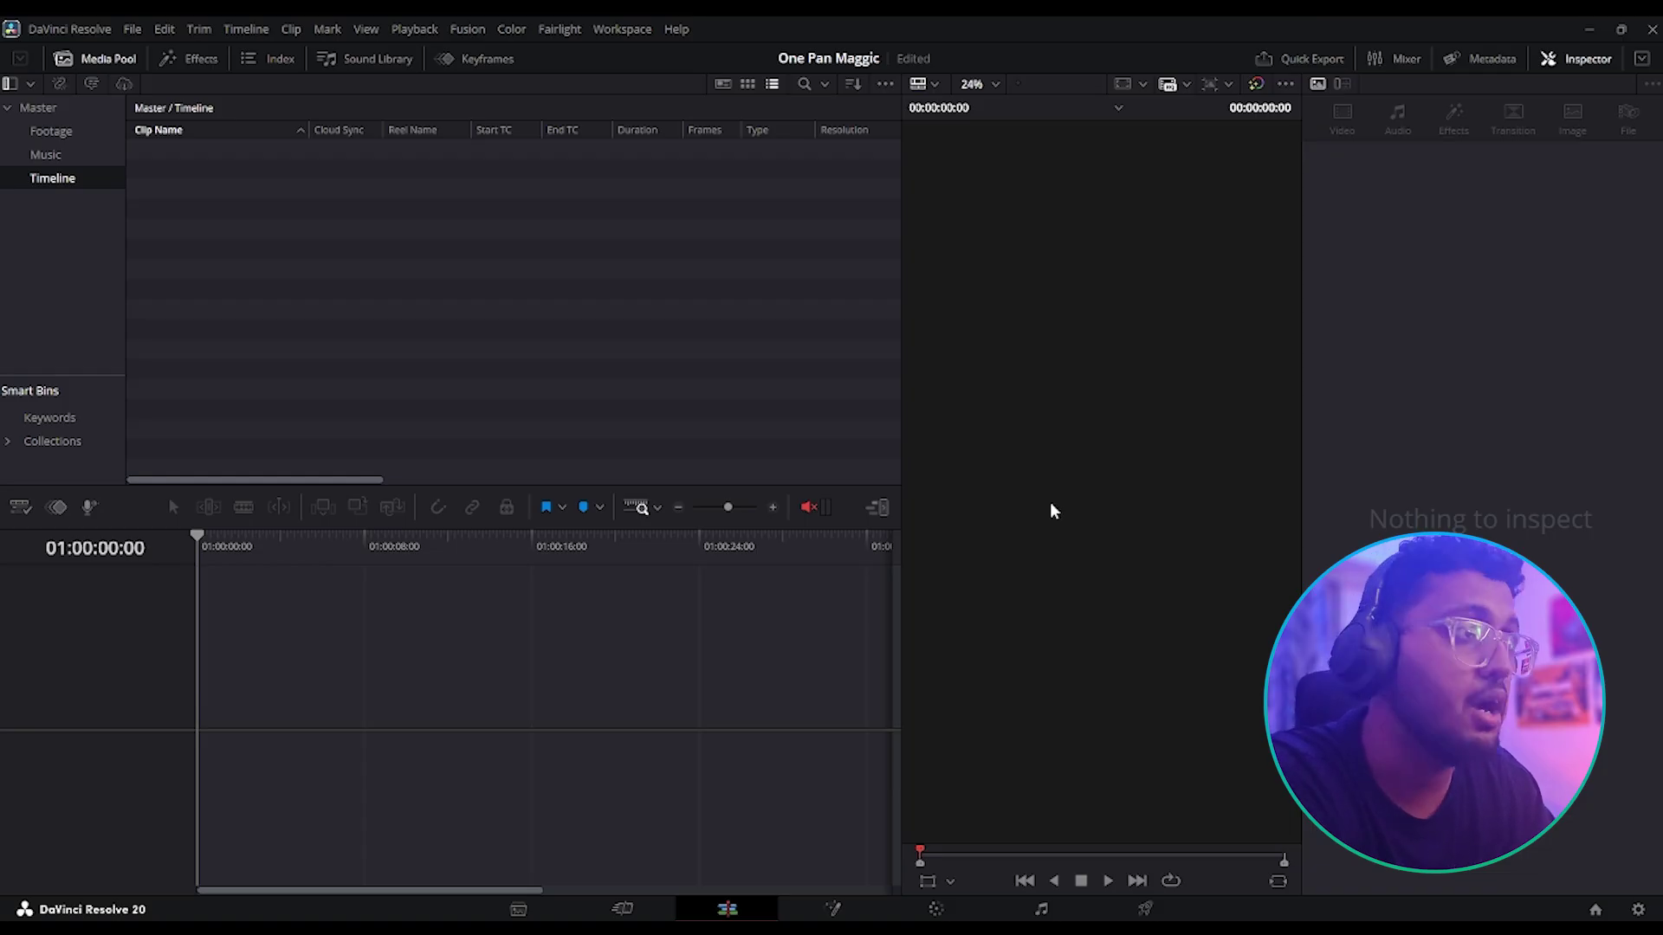
click(878, 509)
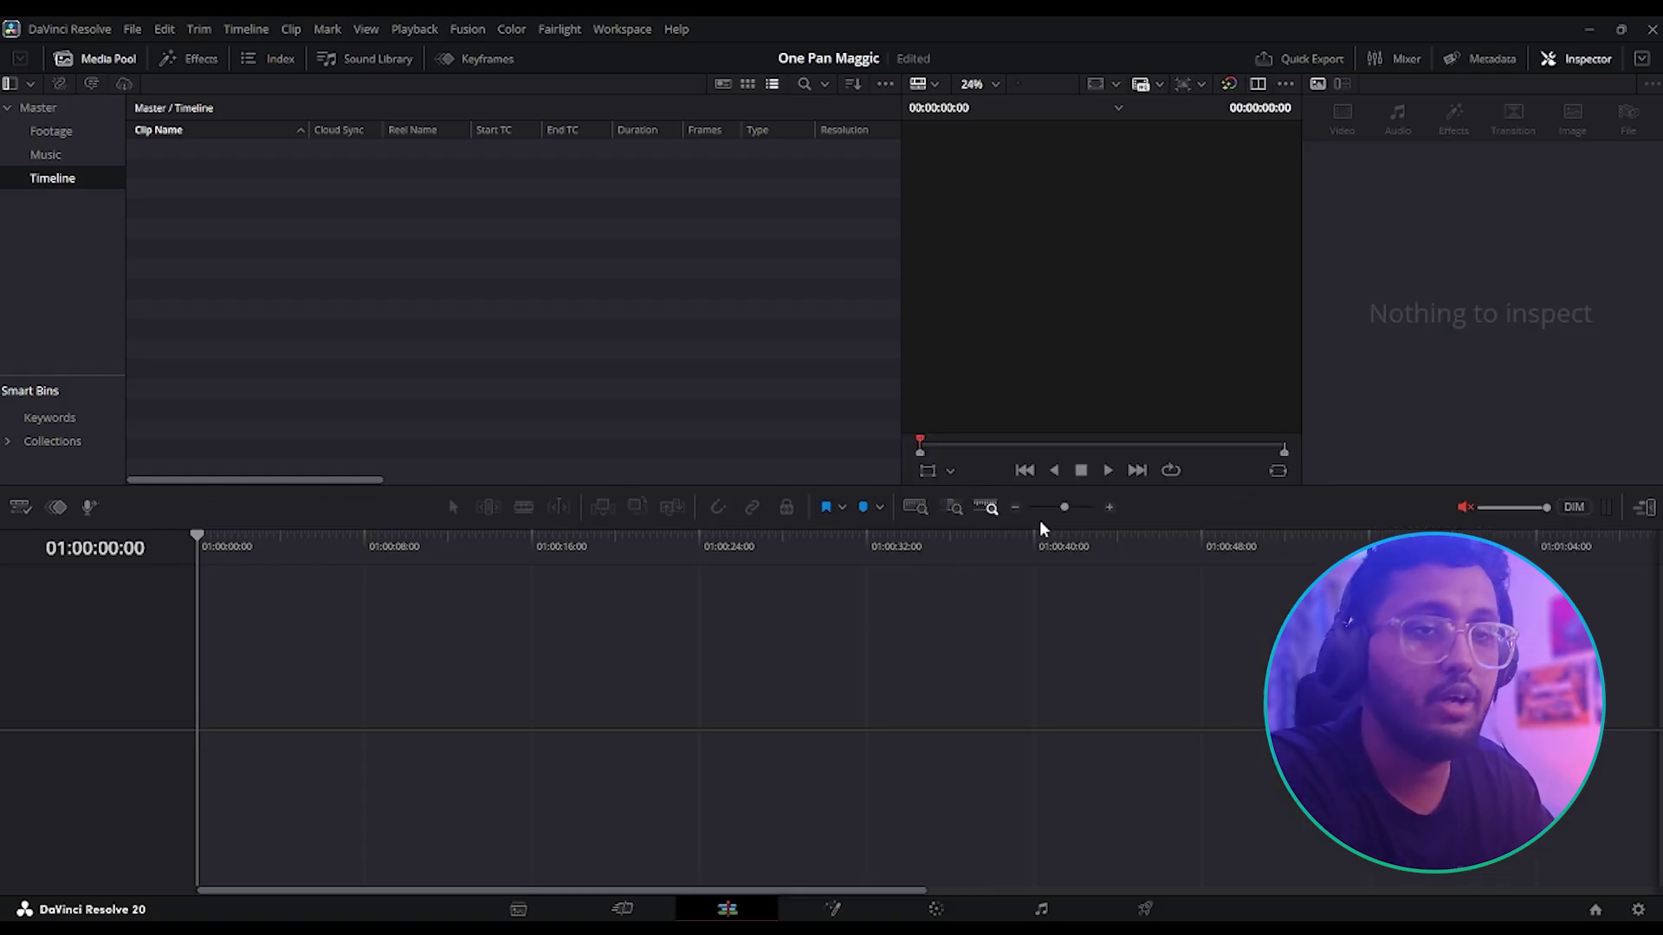
- Turn vertical resolution back off for a 1920 x 1080 HD timeline and save the project settings
click(1635, 910)
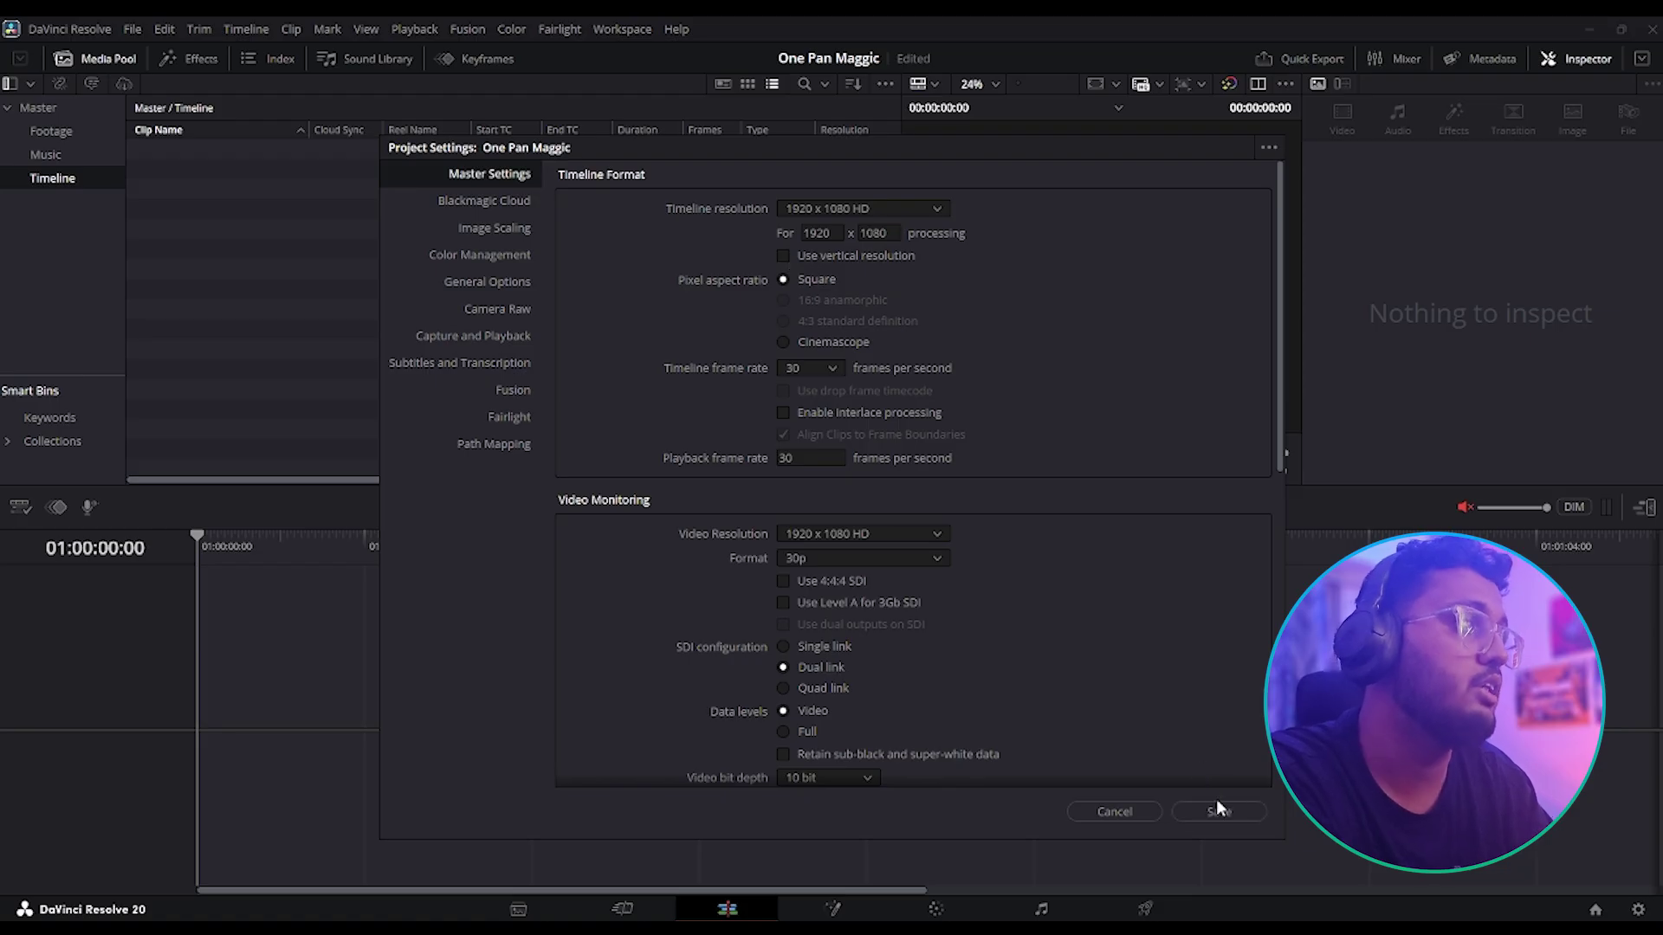
click(1220, 812)
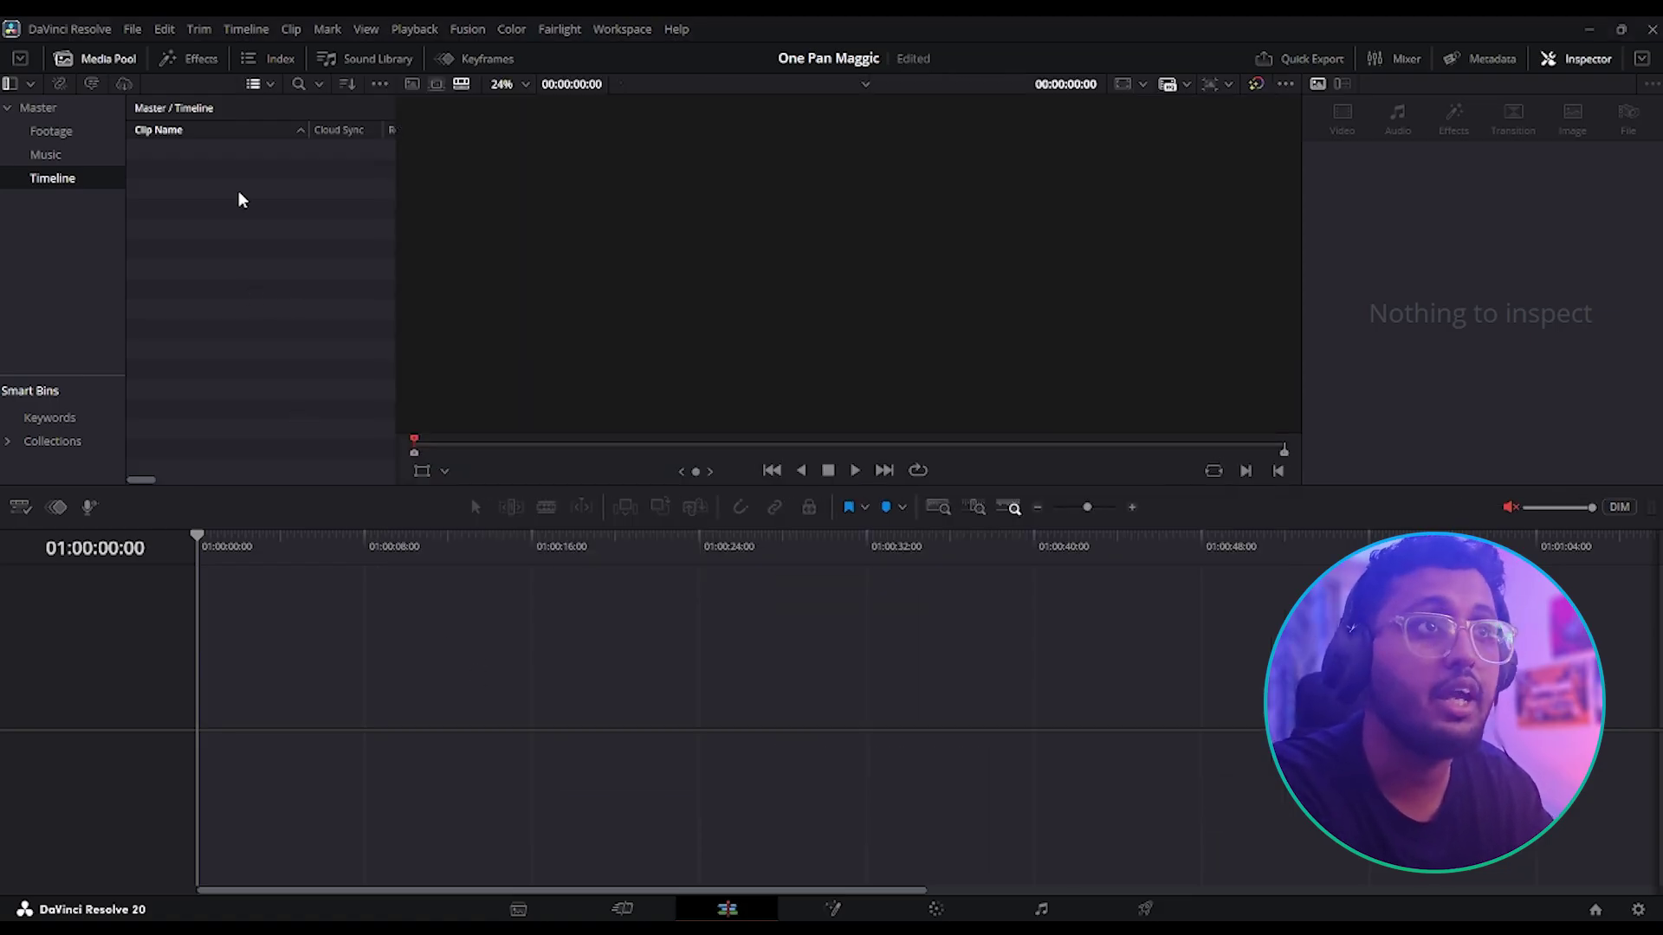
- Start creating a new timeline inside the Timeline bin
right_click(237, 215)
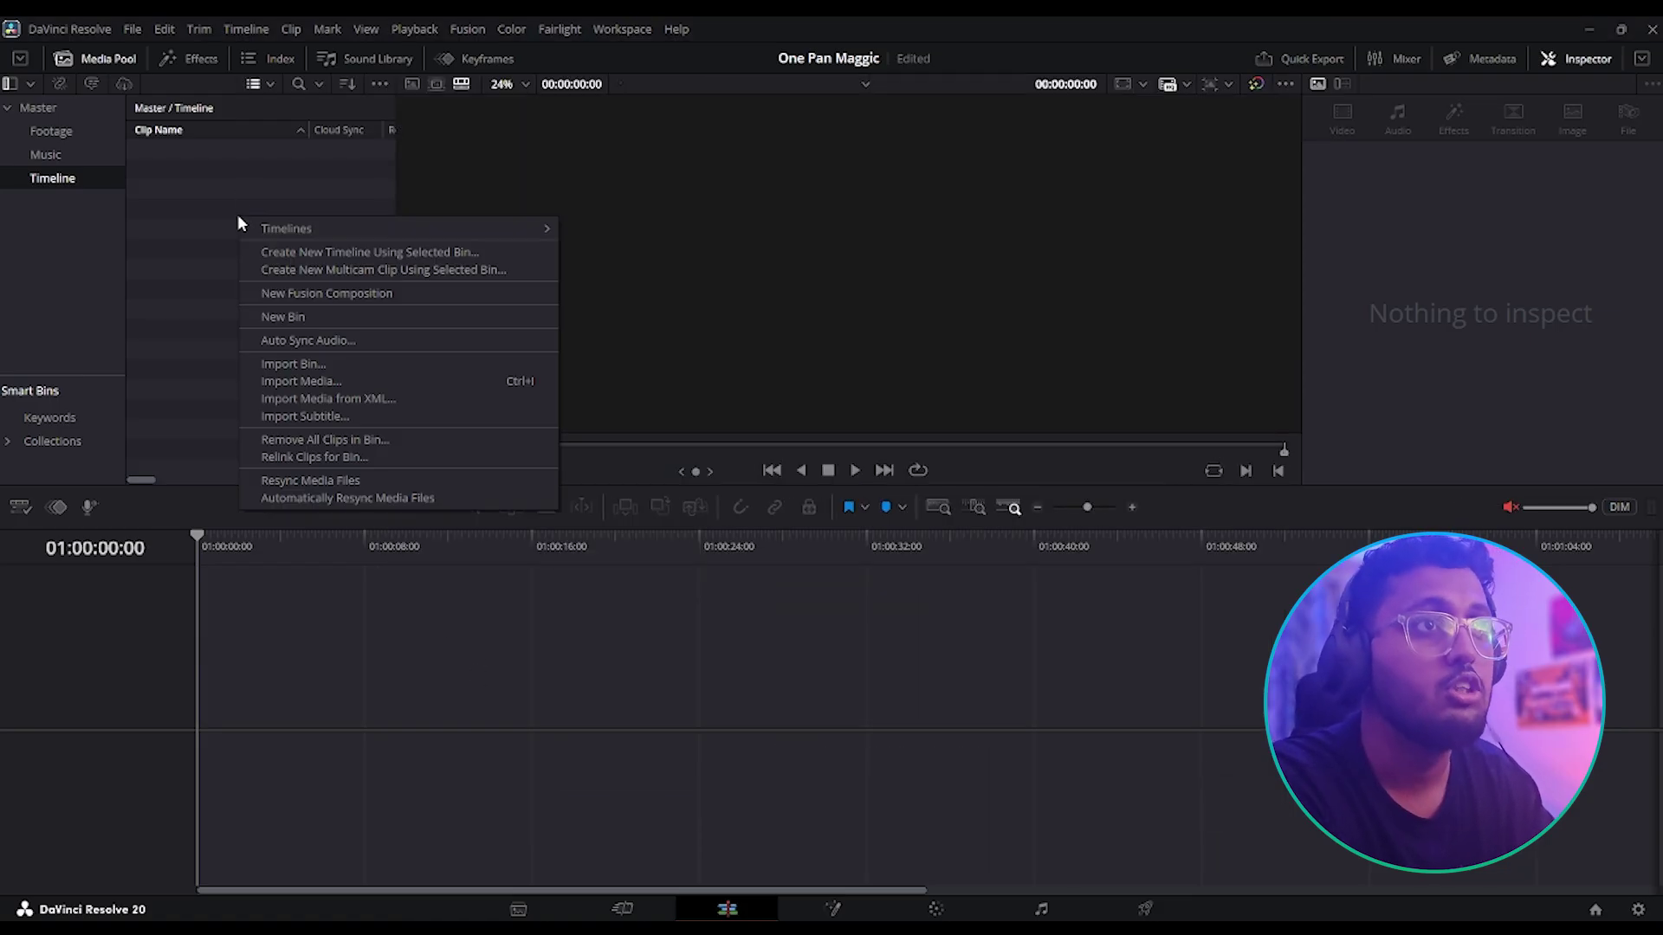
right_click(184, 170)
mouse_move(217, 179)
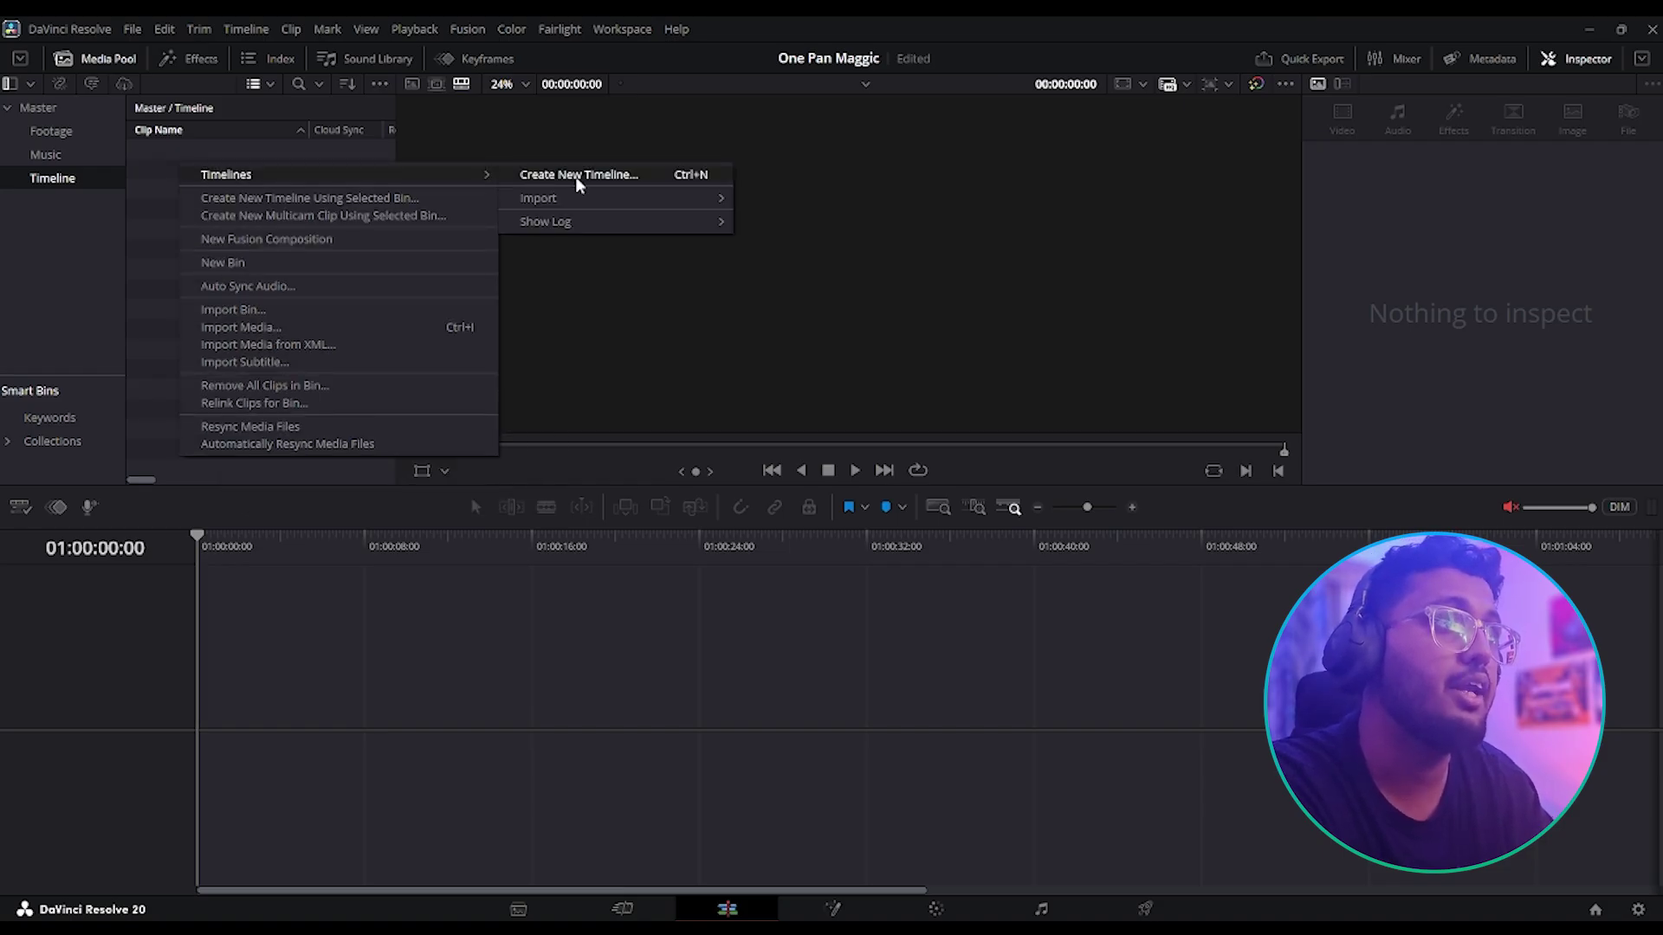
click(671, 175)
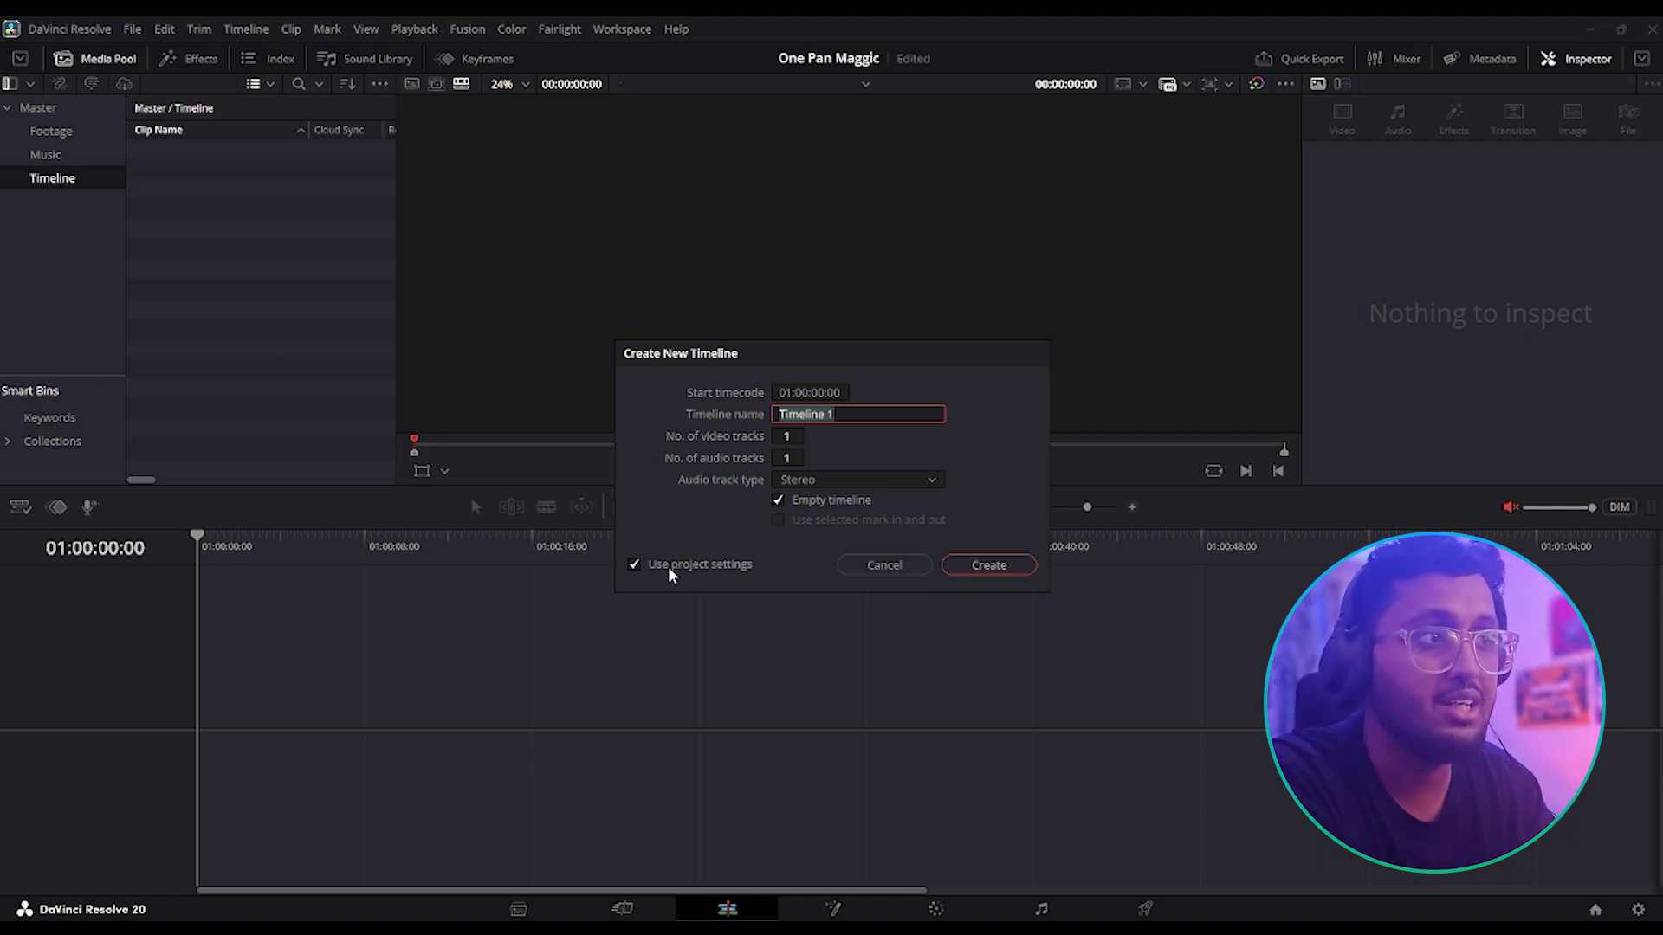
- Detach the new timeline from the project settings, try a frame rate of 24, and set it back to 30
click(635, 566)
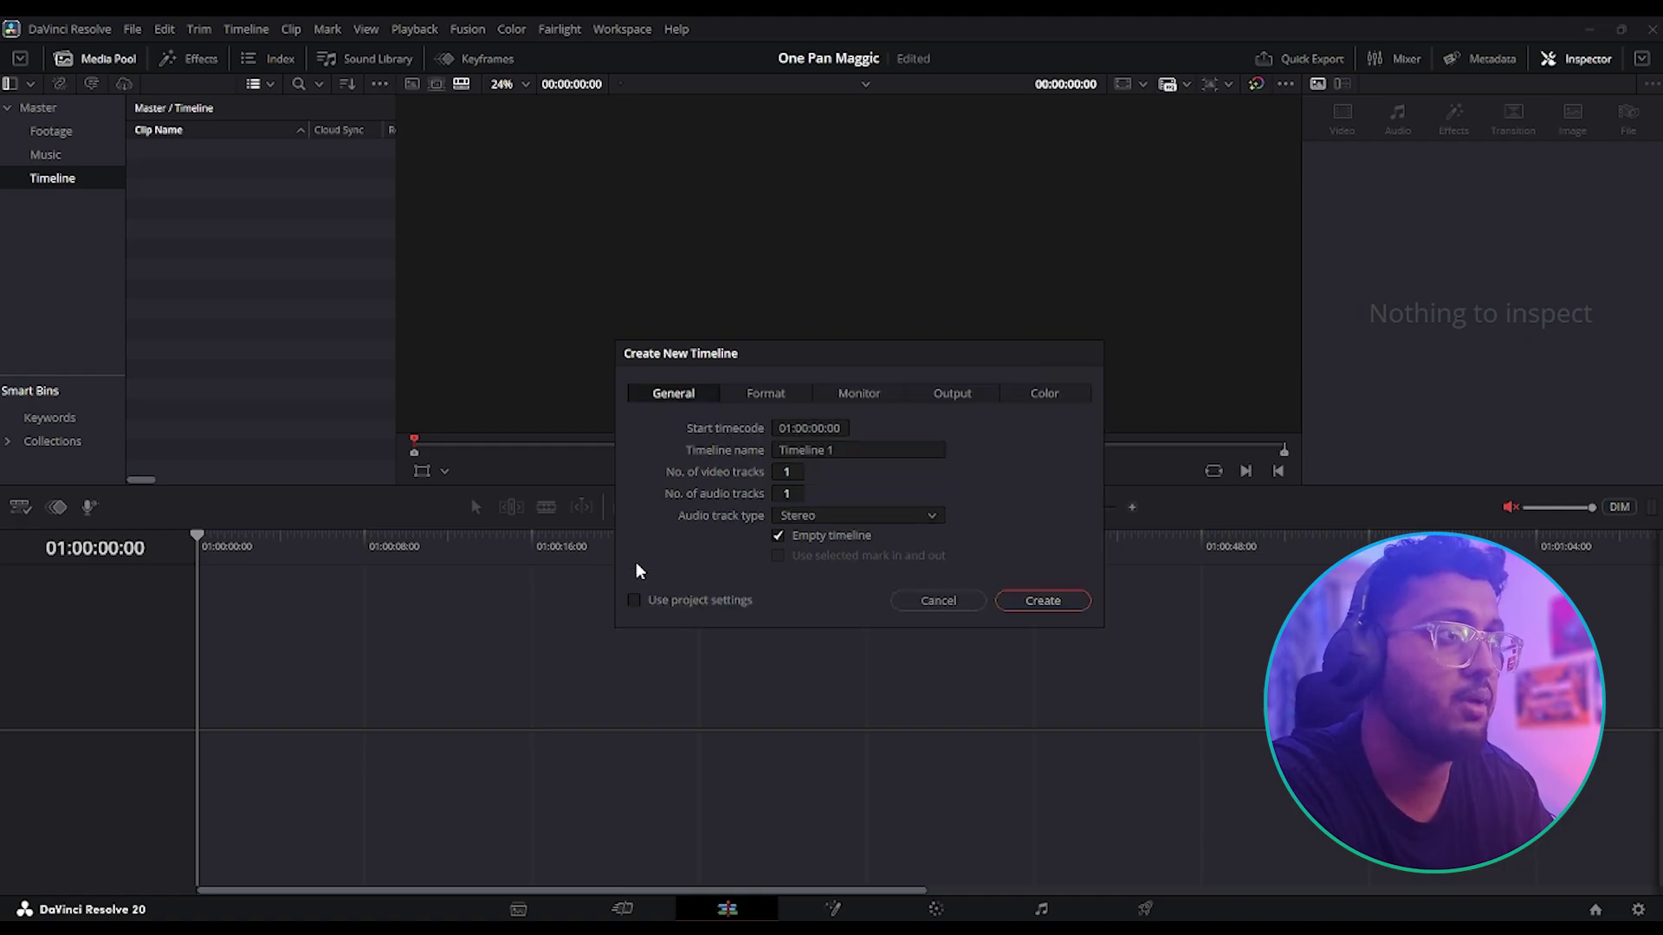
click(755, 395)
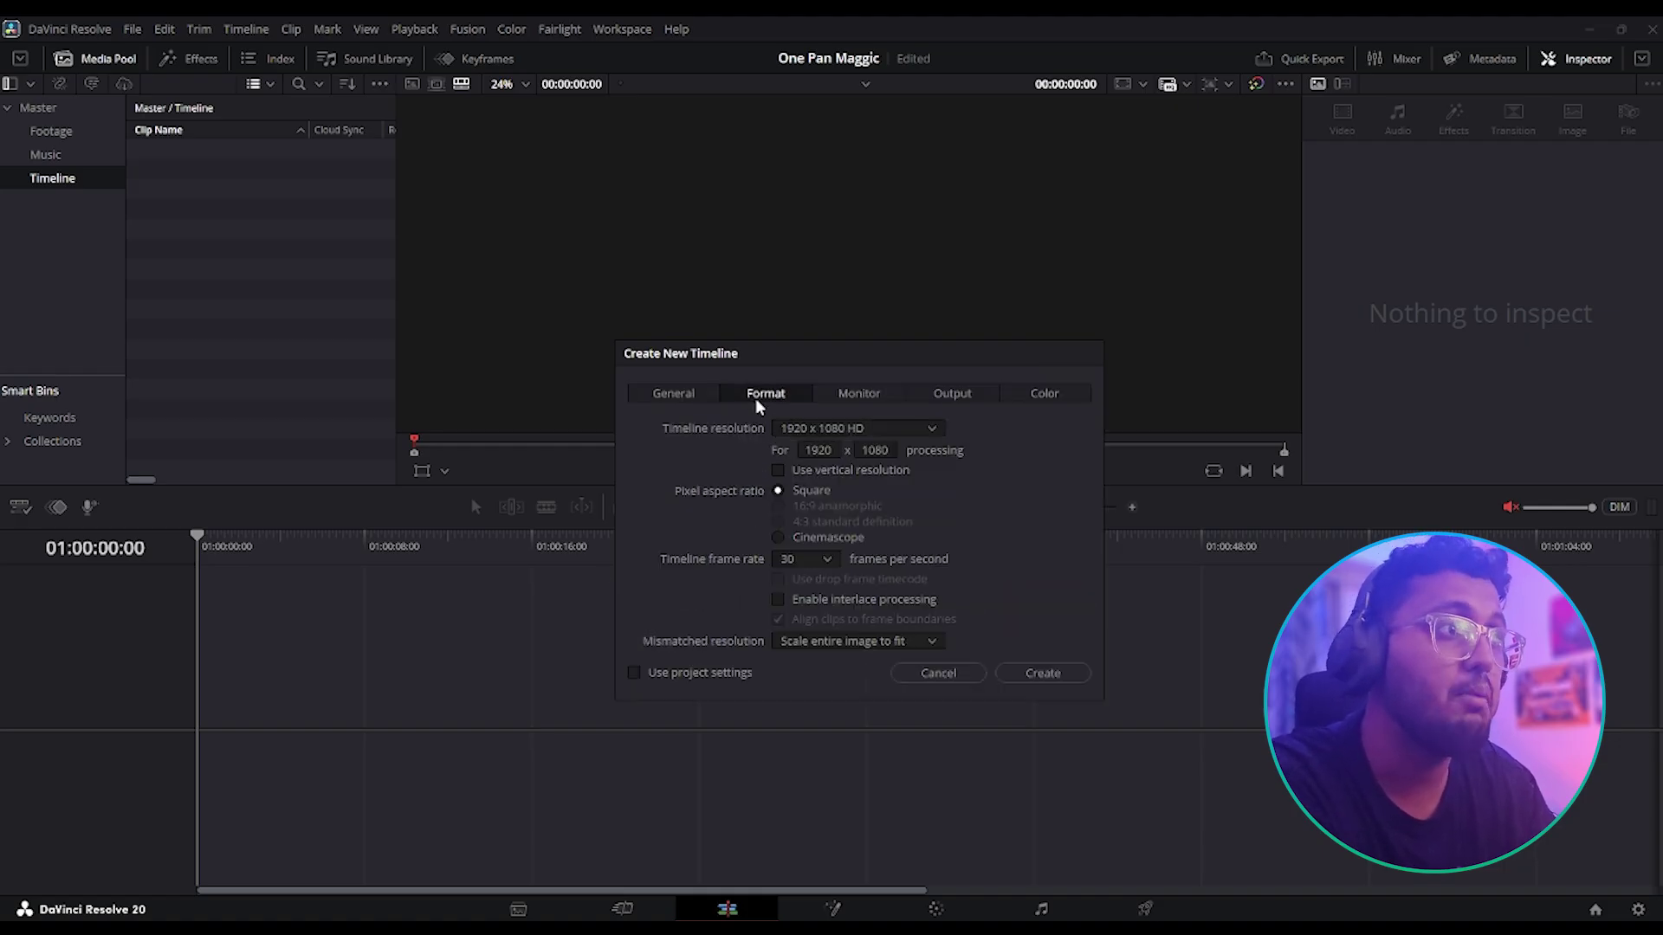
click(805, 561)
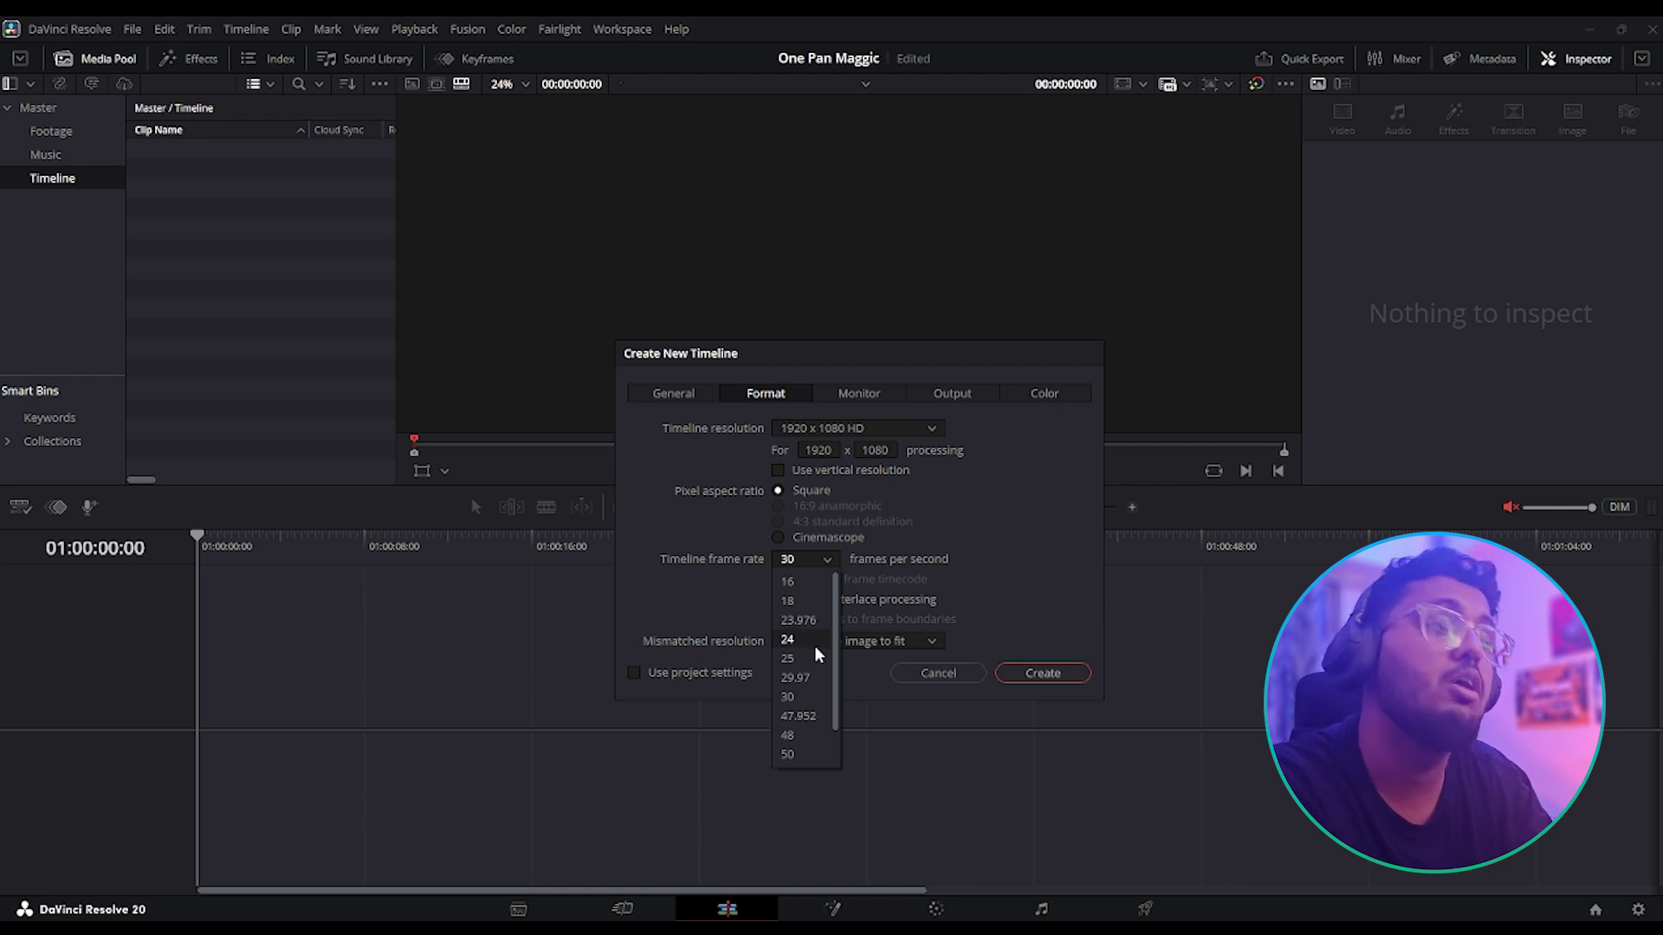
click(788, 640)
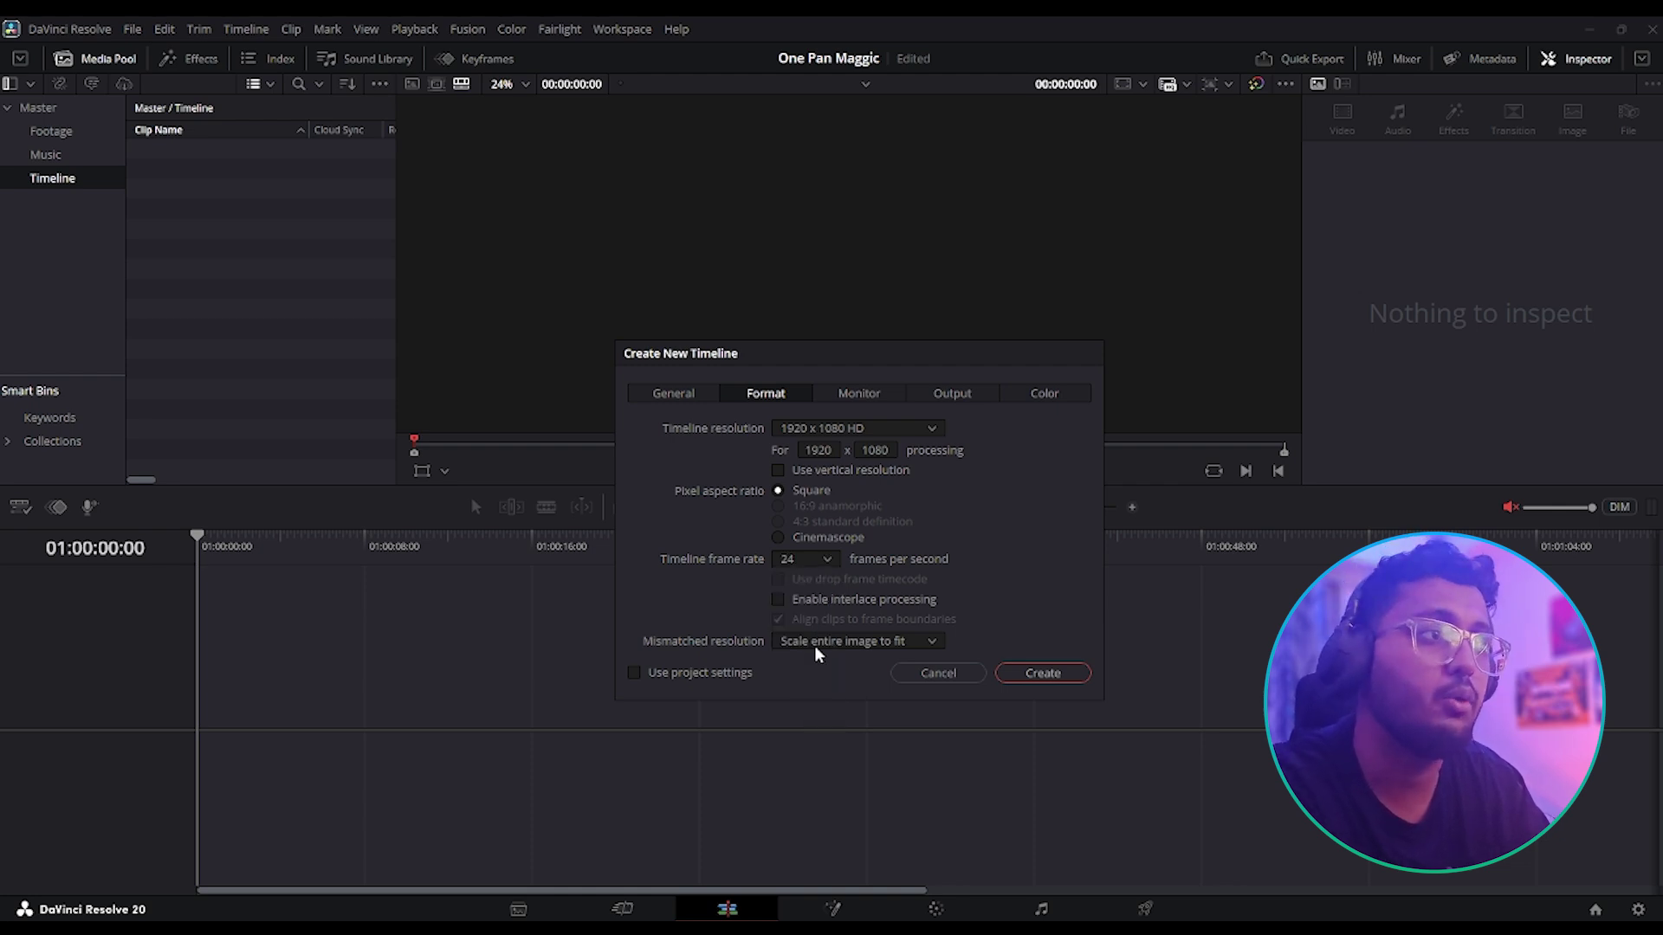
click(825, 561)
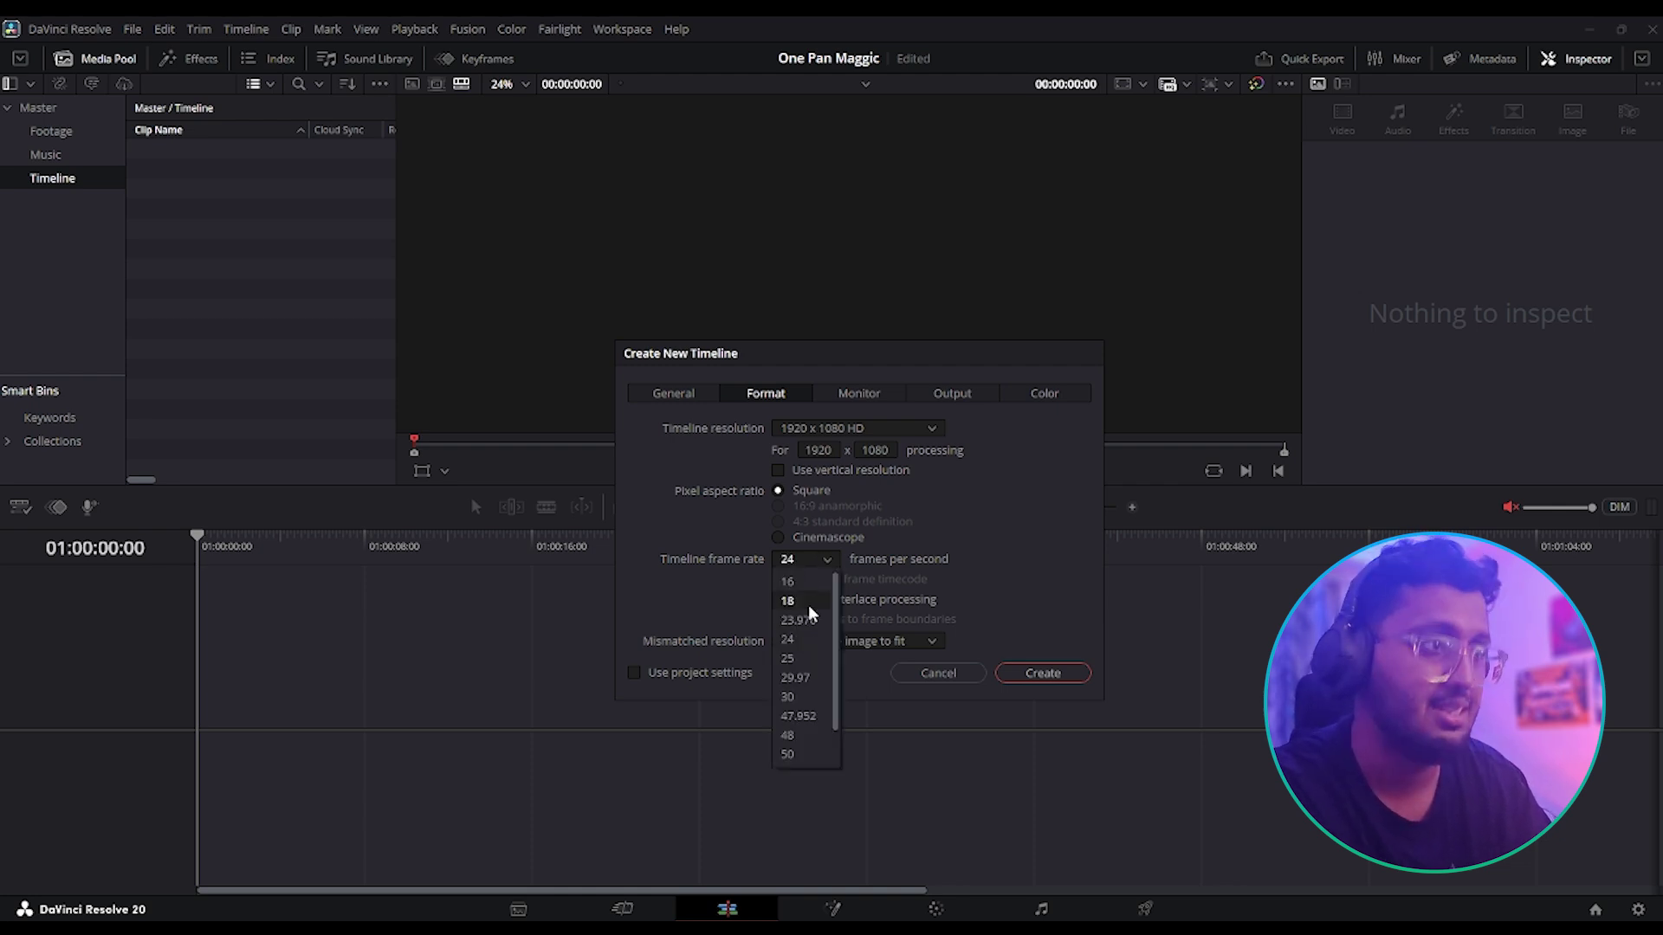
click(819, 695)
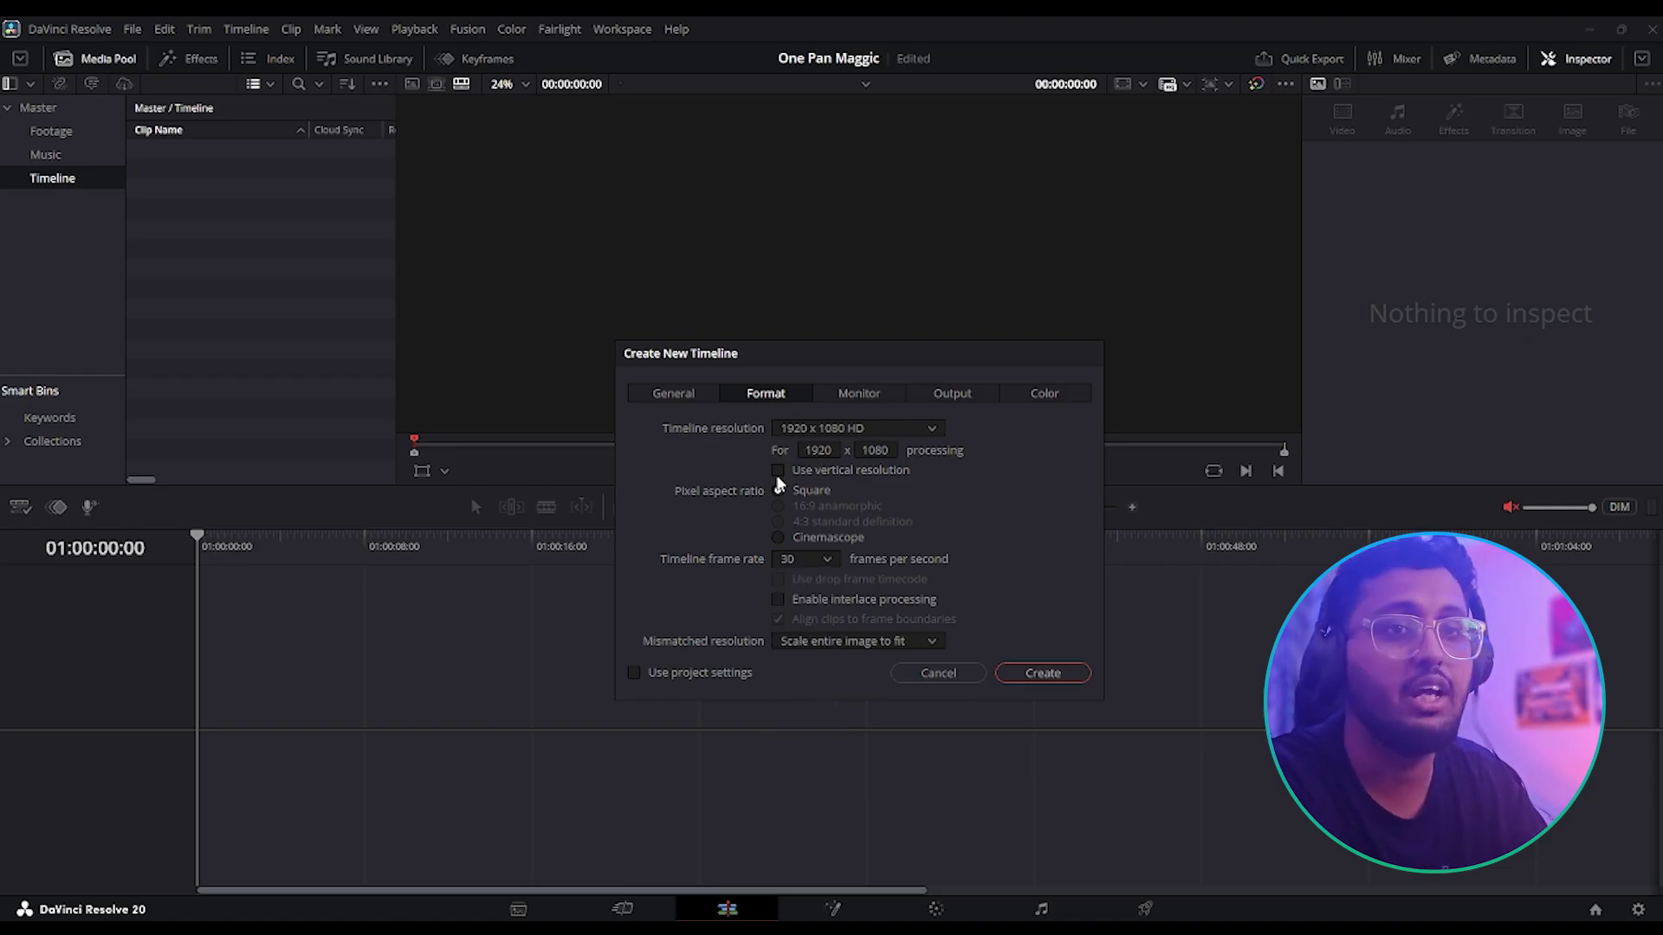
- Try vertical resolution for the new timeline, turn it back off, and re-enable the use of project settings
click(778, 472)
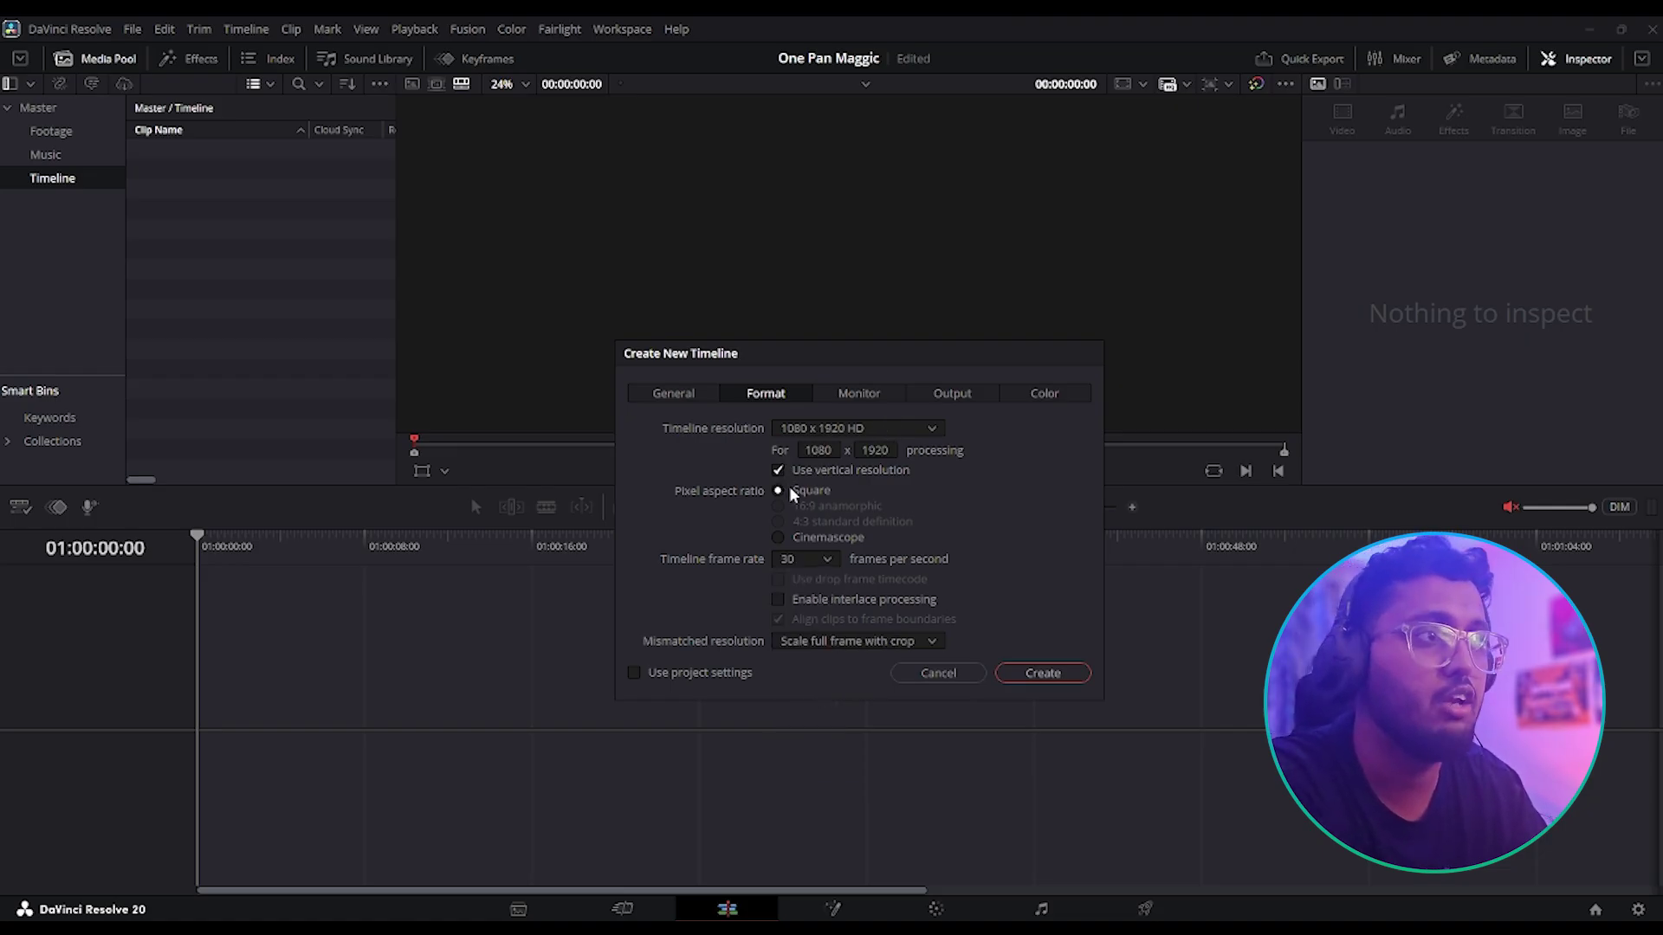
click(777, 472)
click(678, 407)
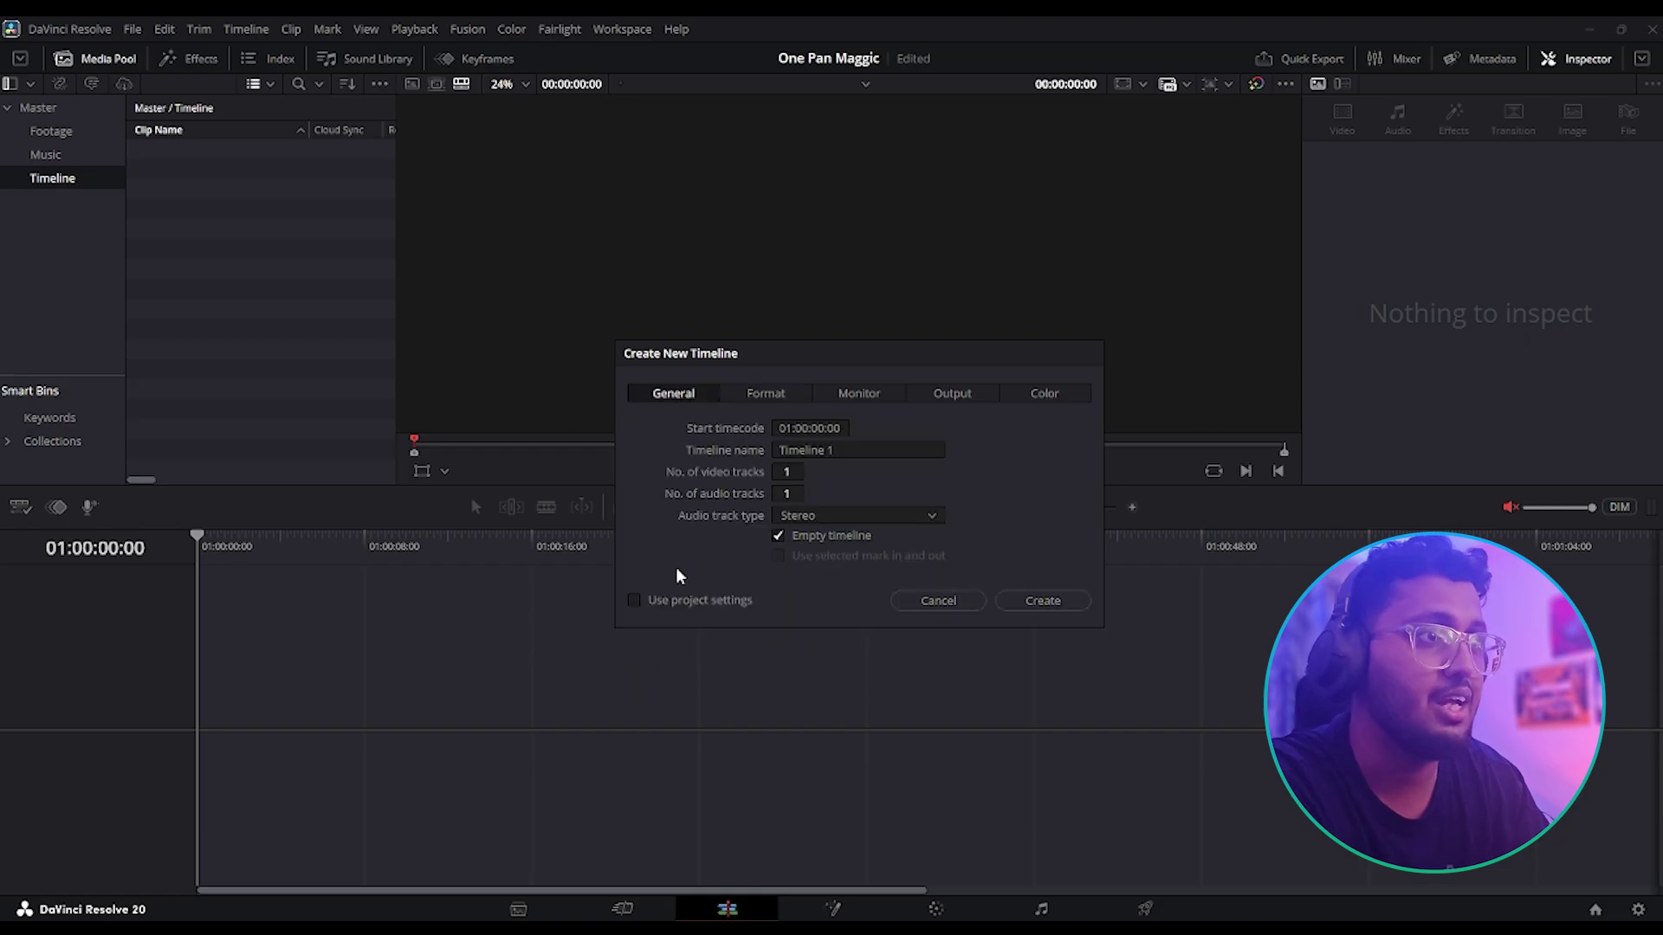
click(636, 618)
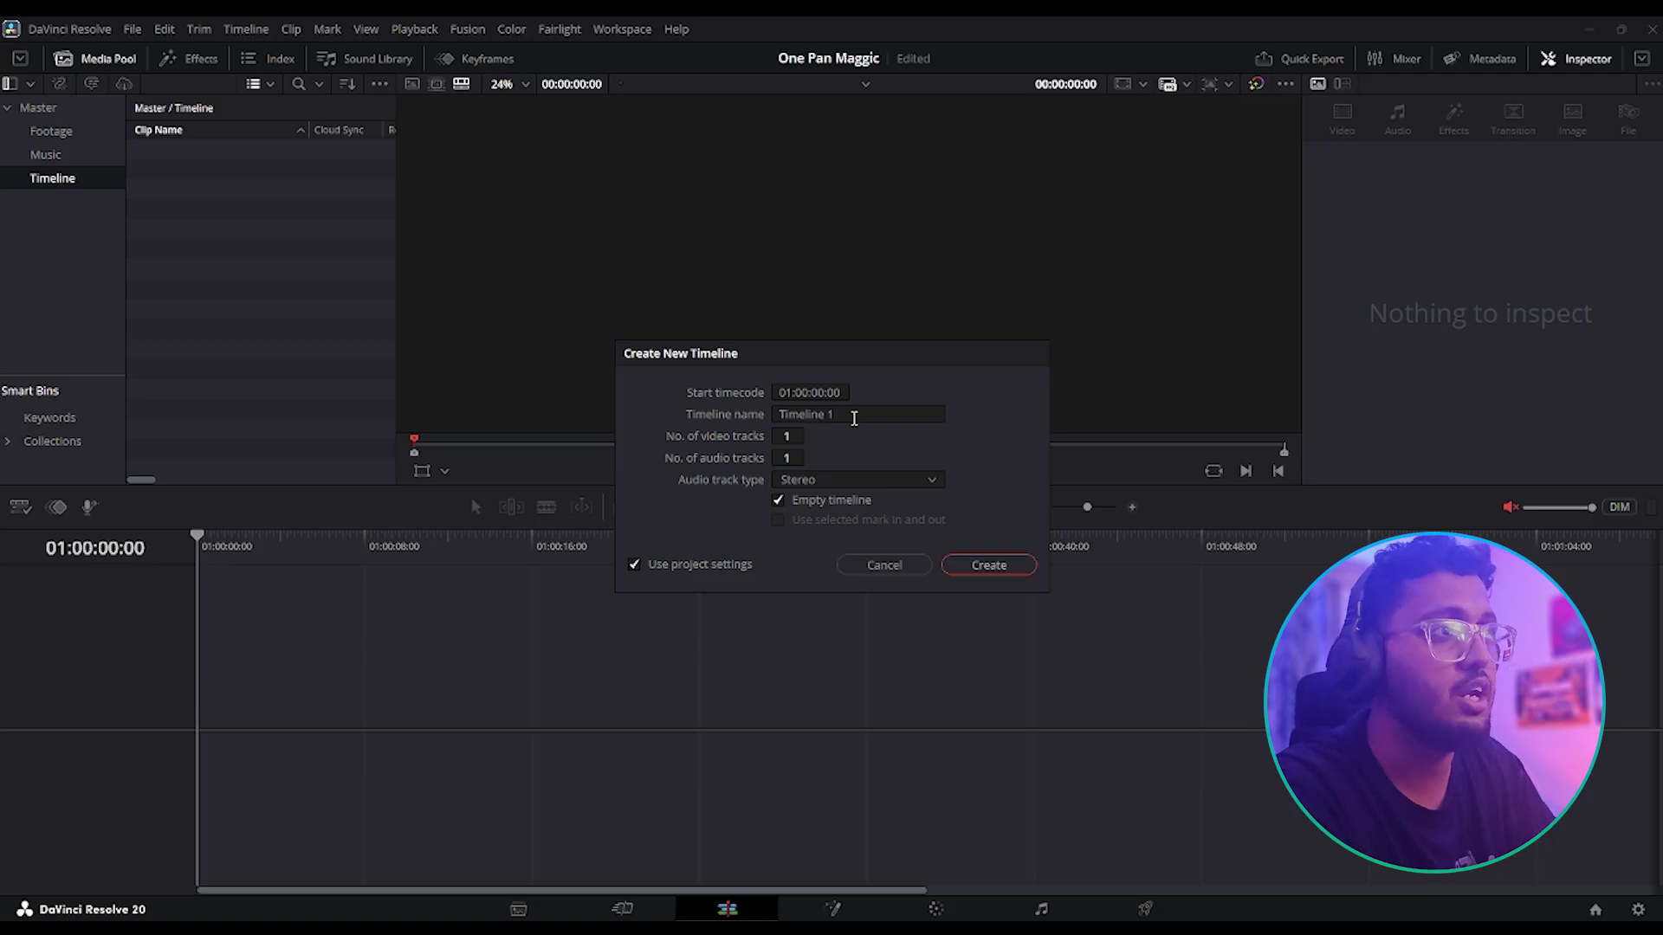
- Name the new timeline "One pan magic" and create it with the project settings
drag(854, 418, 743, 419)
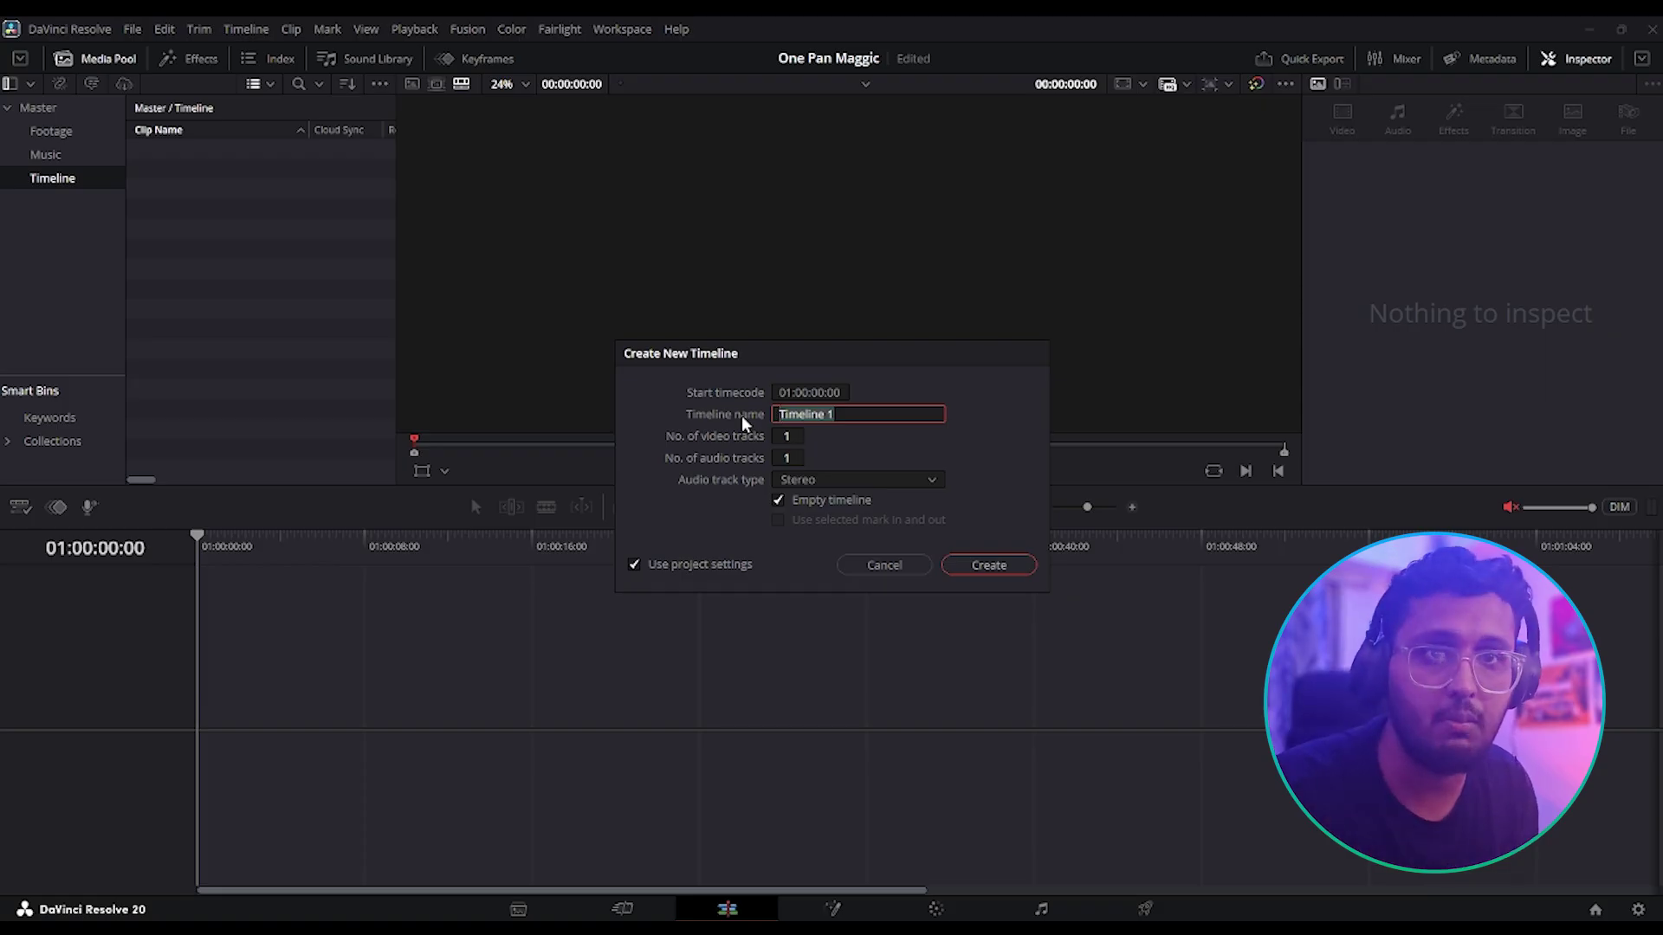
text(One pan magic)
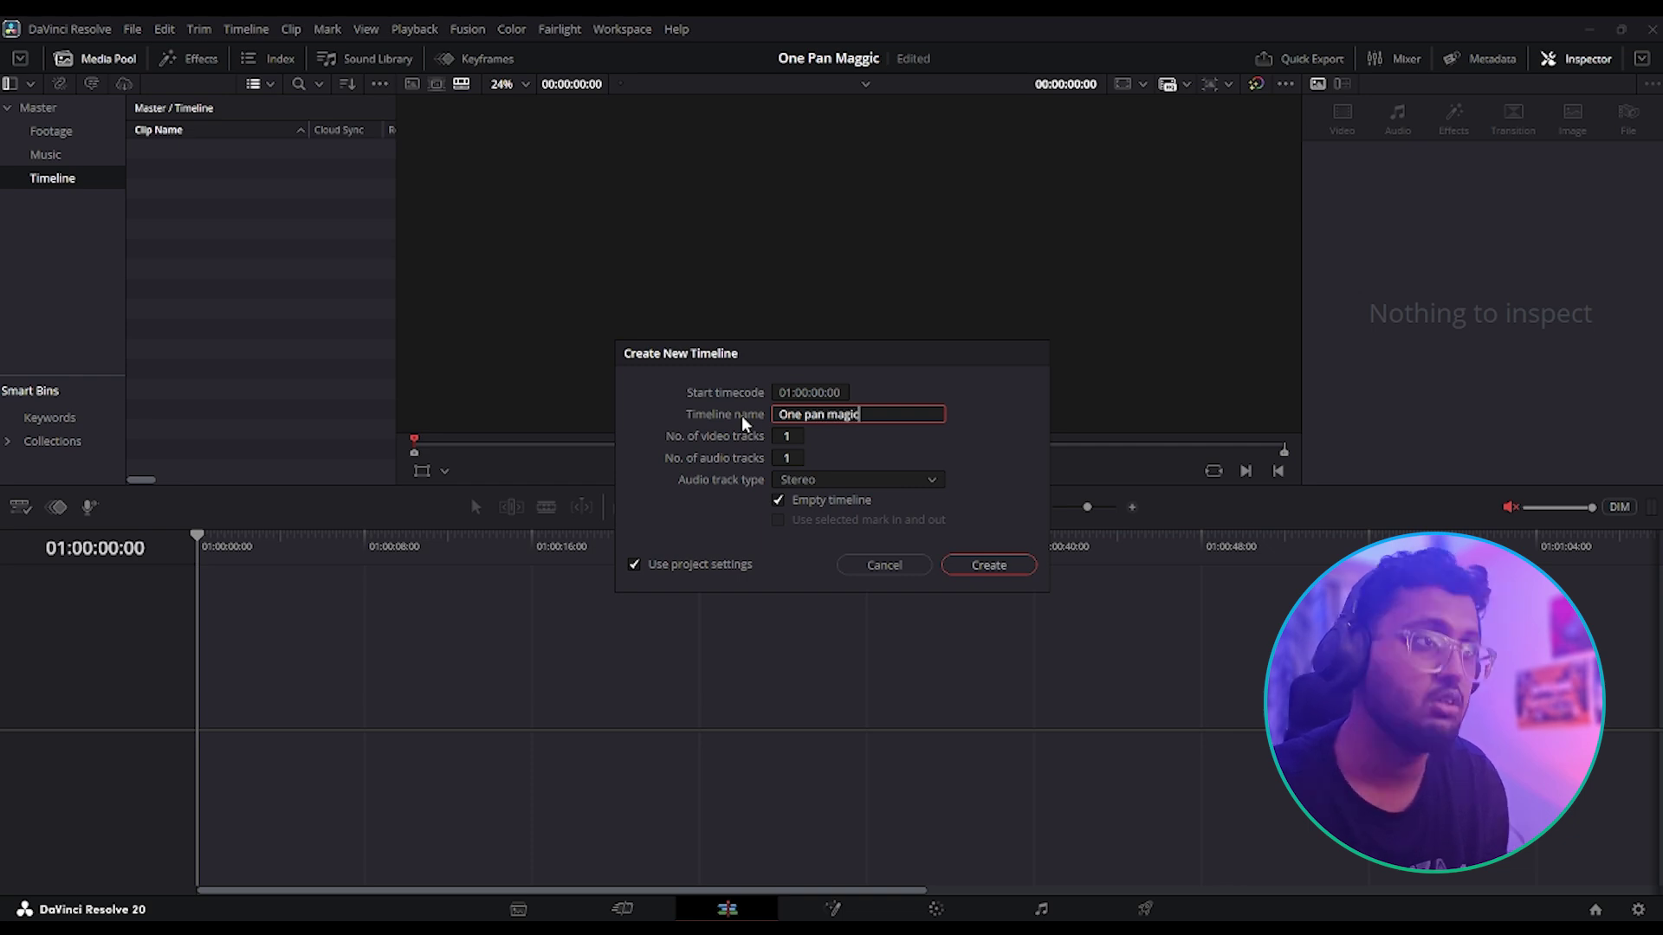
click(979, 566)
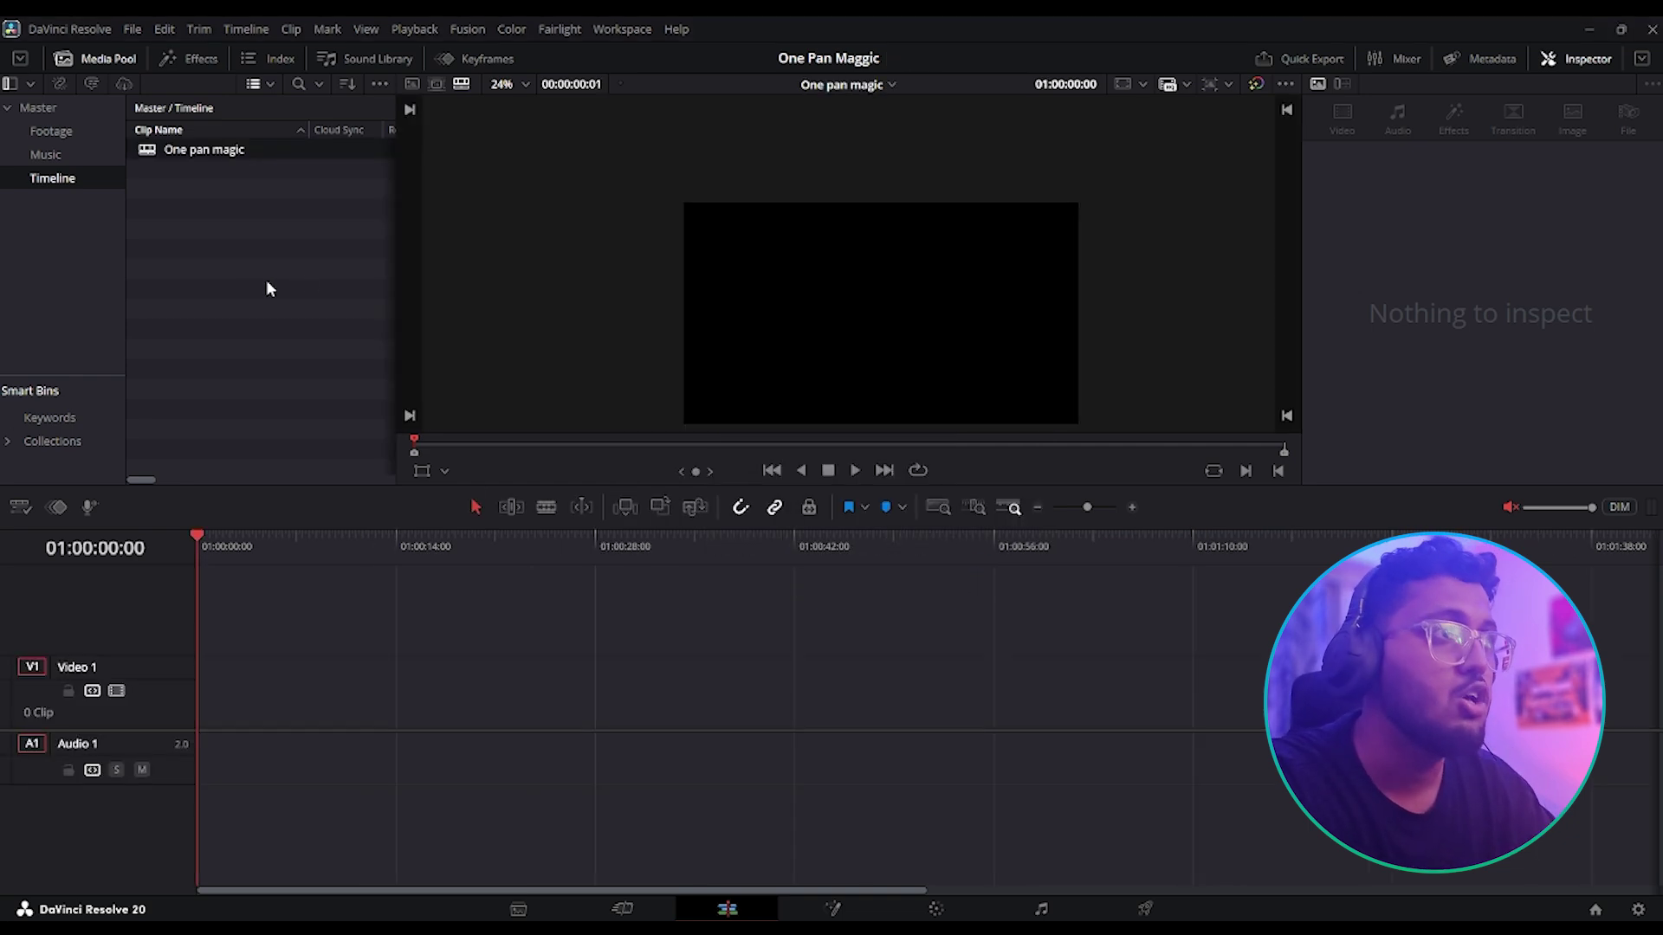
scroll(917, 221, down, 2)
scroll(1001, 275, down, 1)
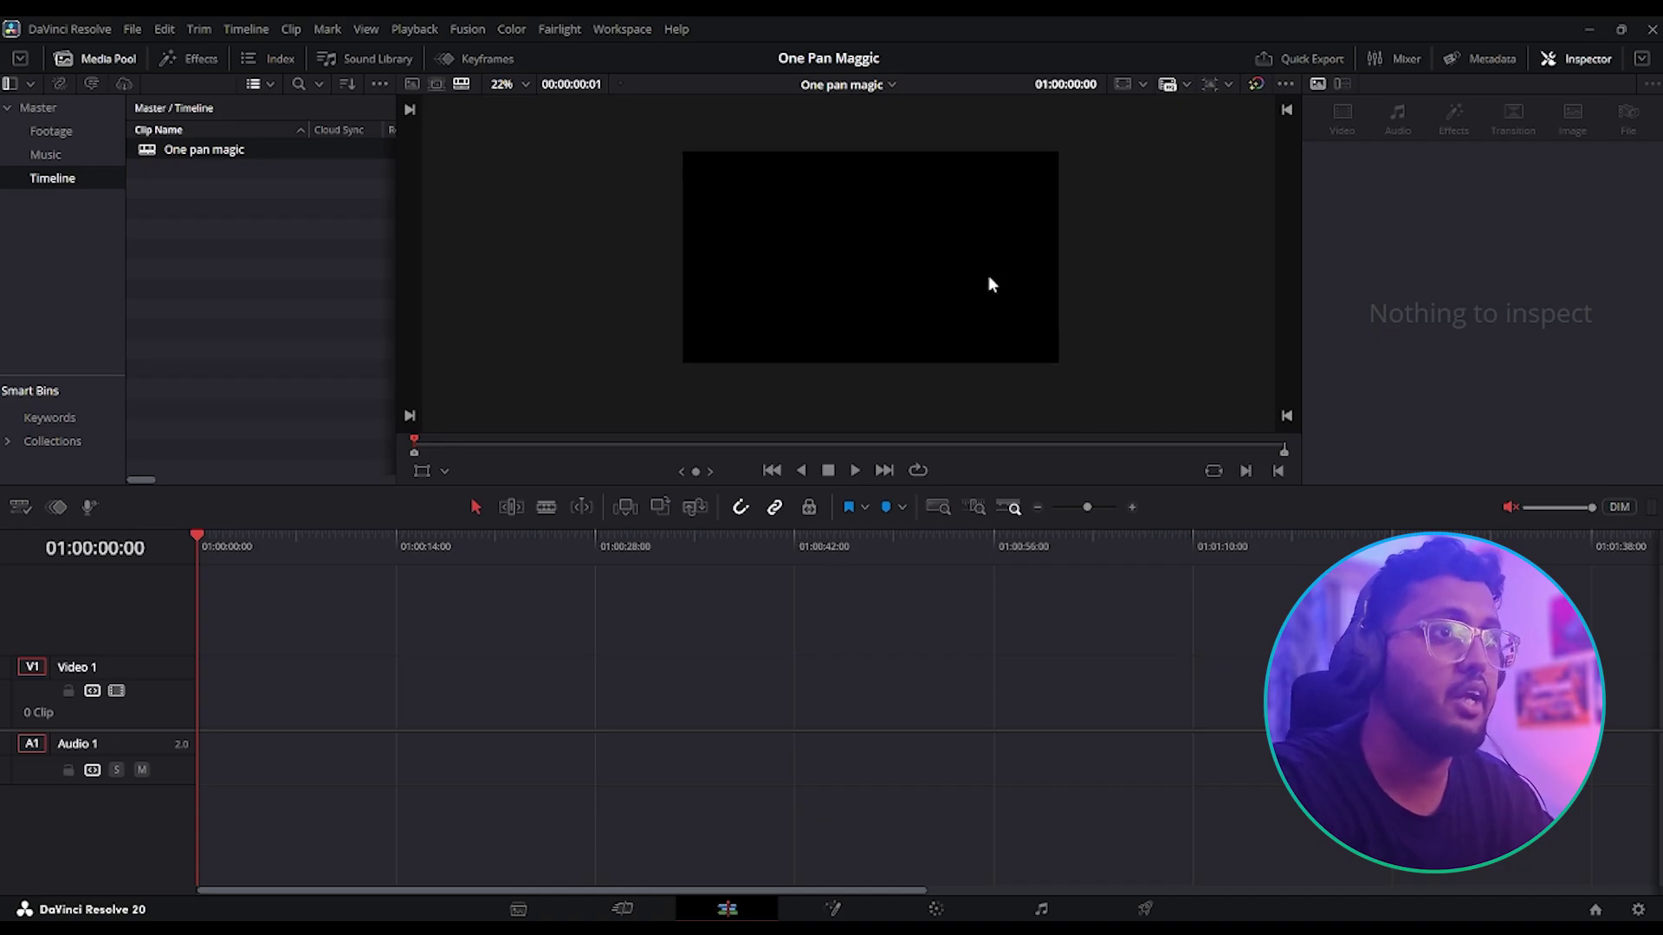
scroll(989, 275, up, 2)
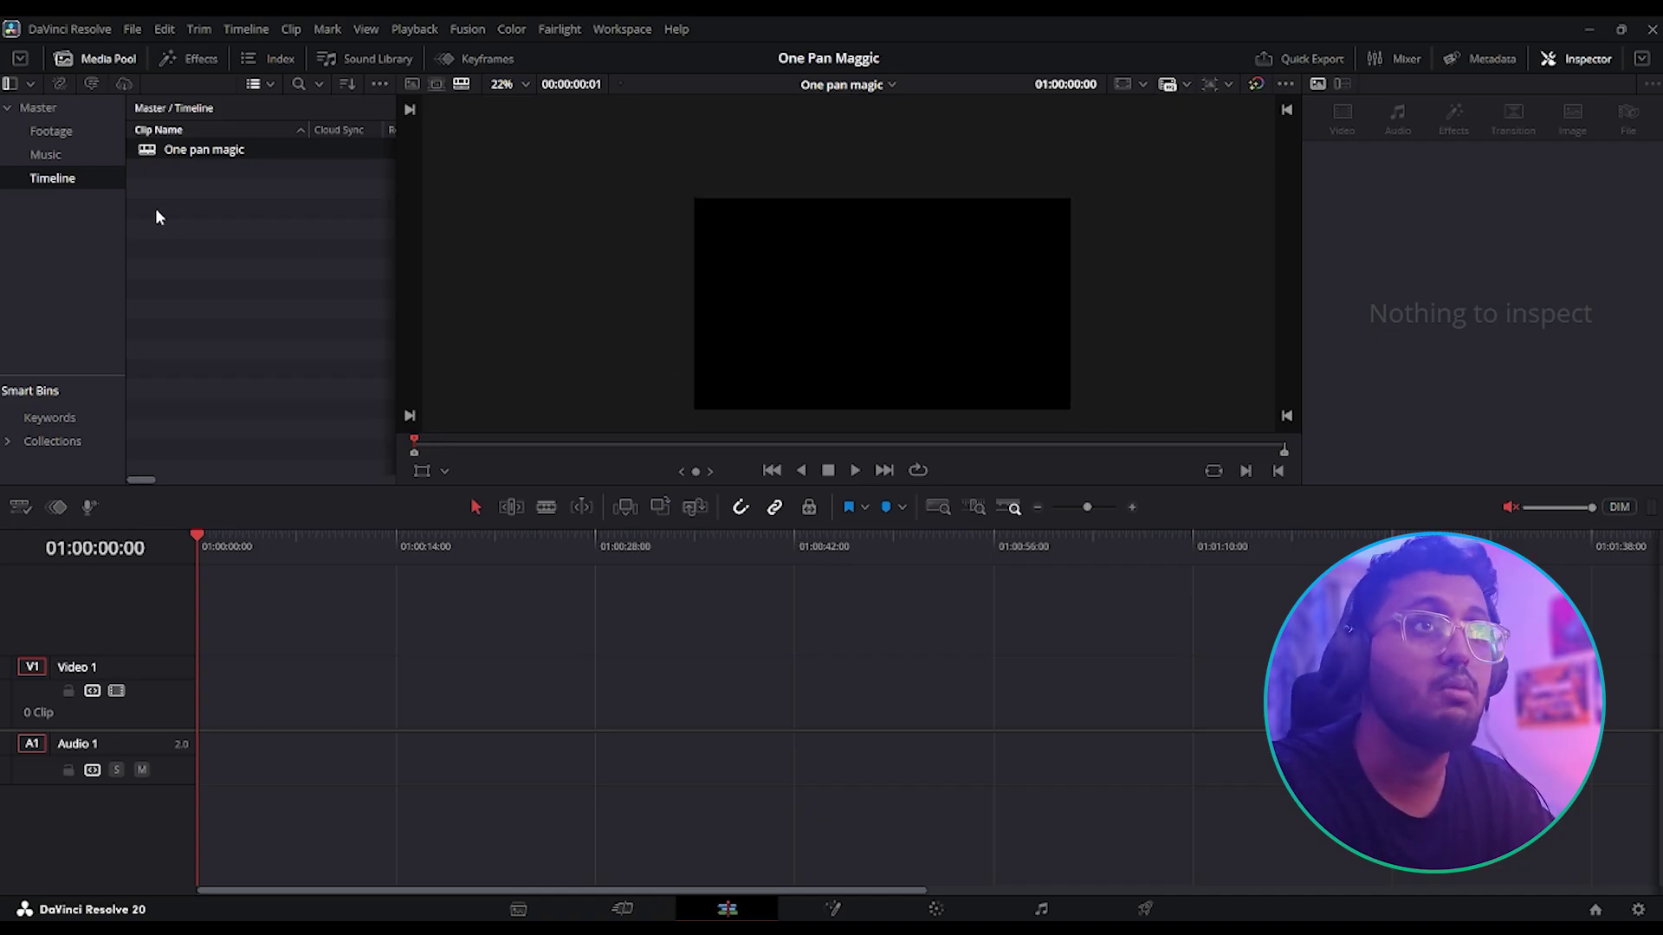
- Import the Kokki audio file from the project's Music folder in File Explorer into the Music bin and select the imported clip
click(62, 154)
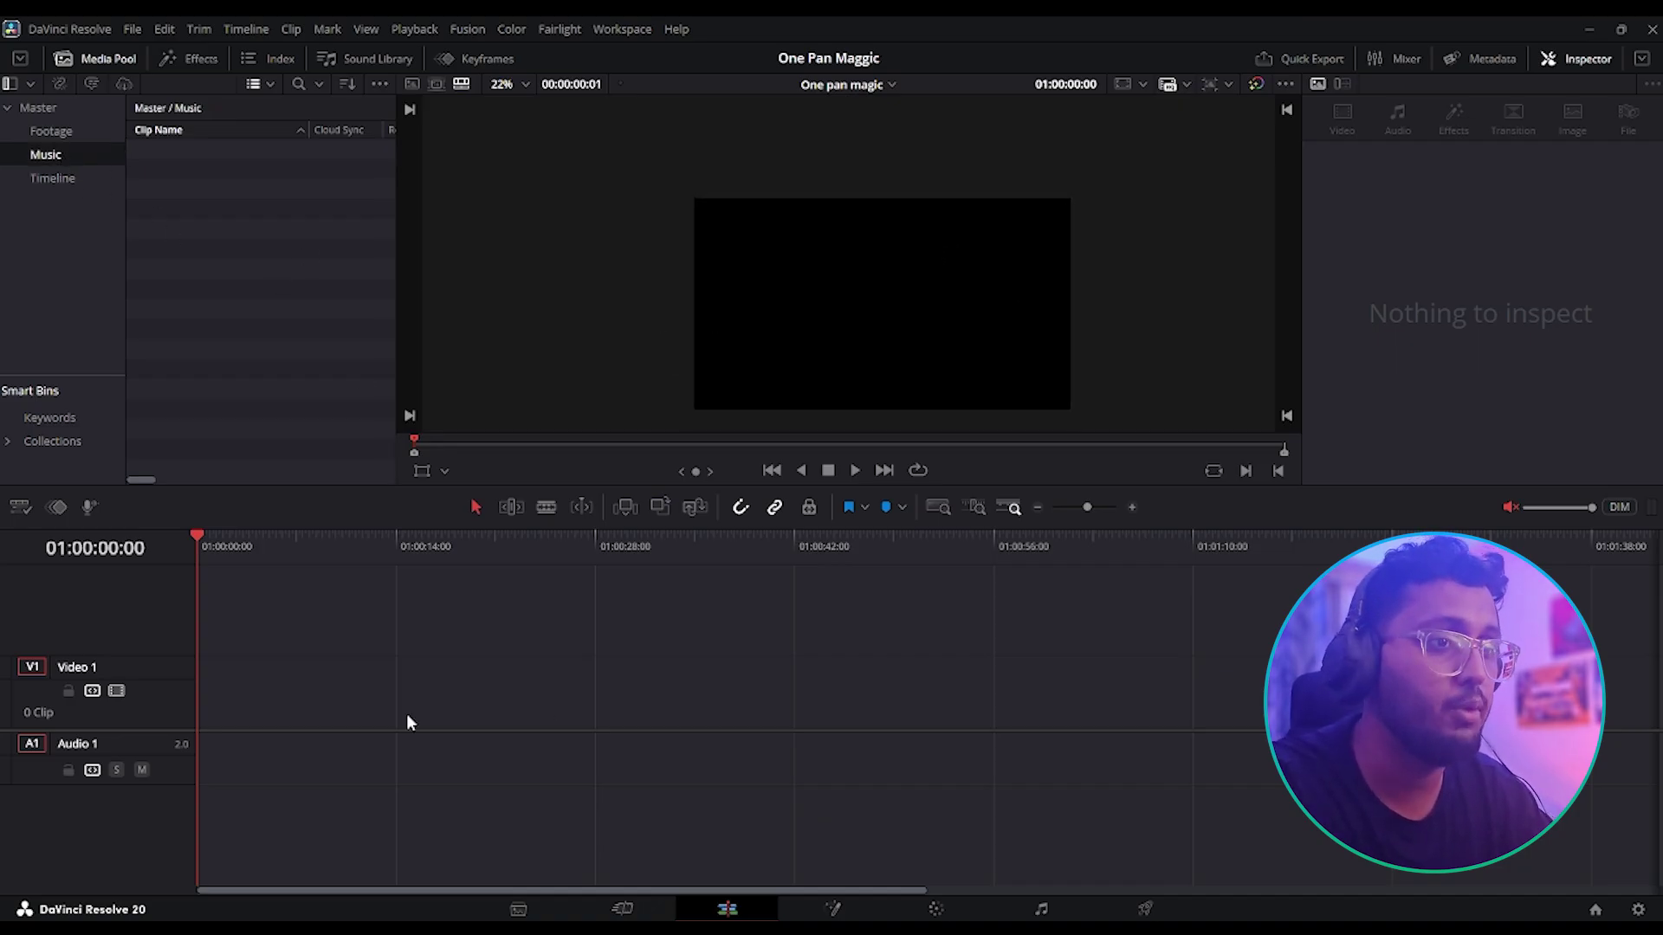
key(alt+Tab)
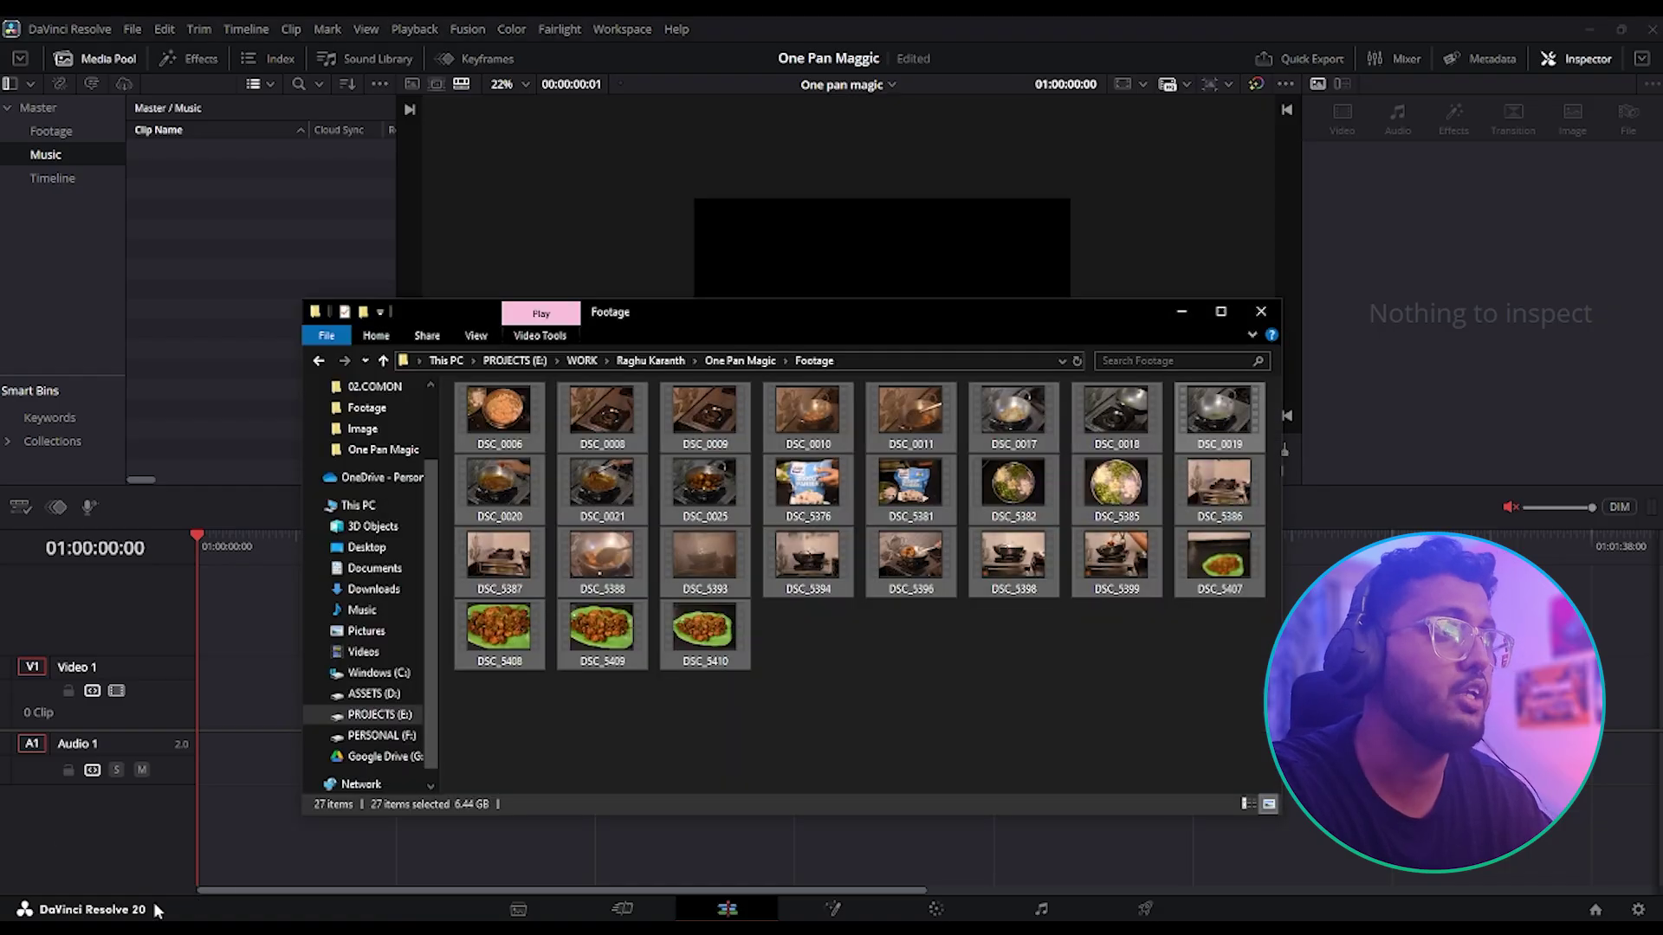
click(738, 360)
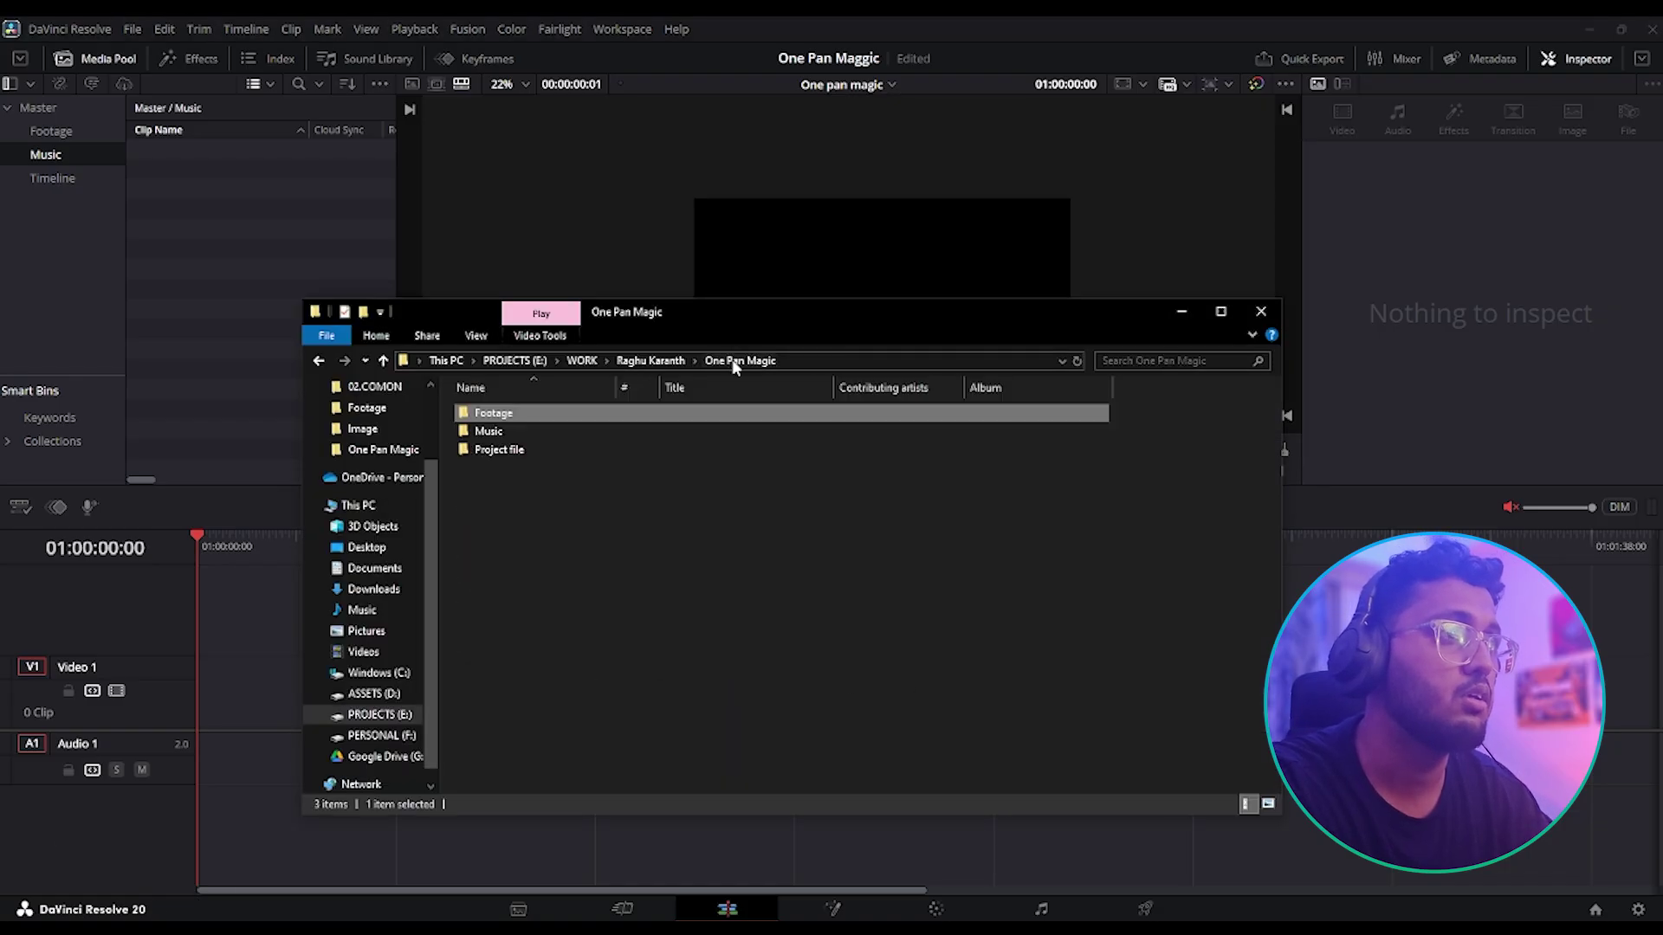
double_click(518, 433)
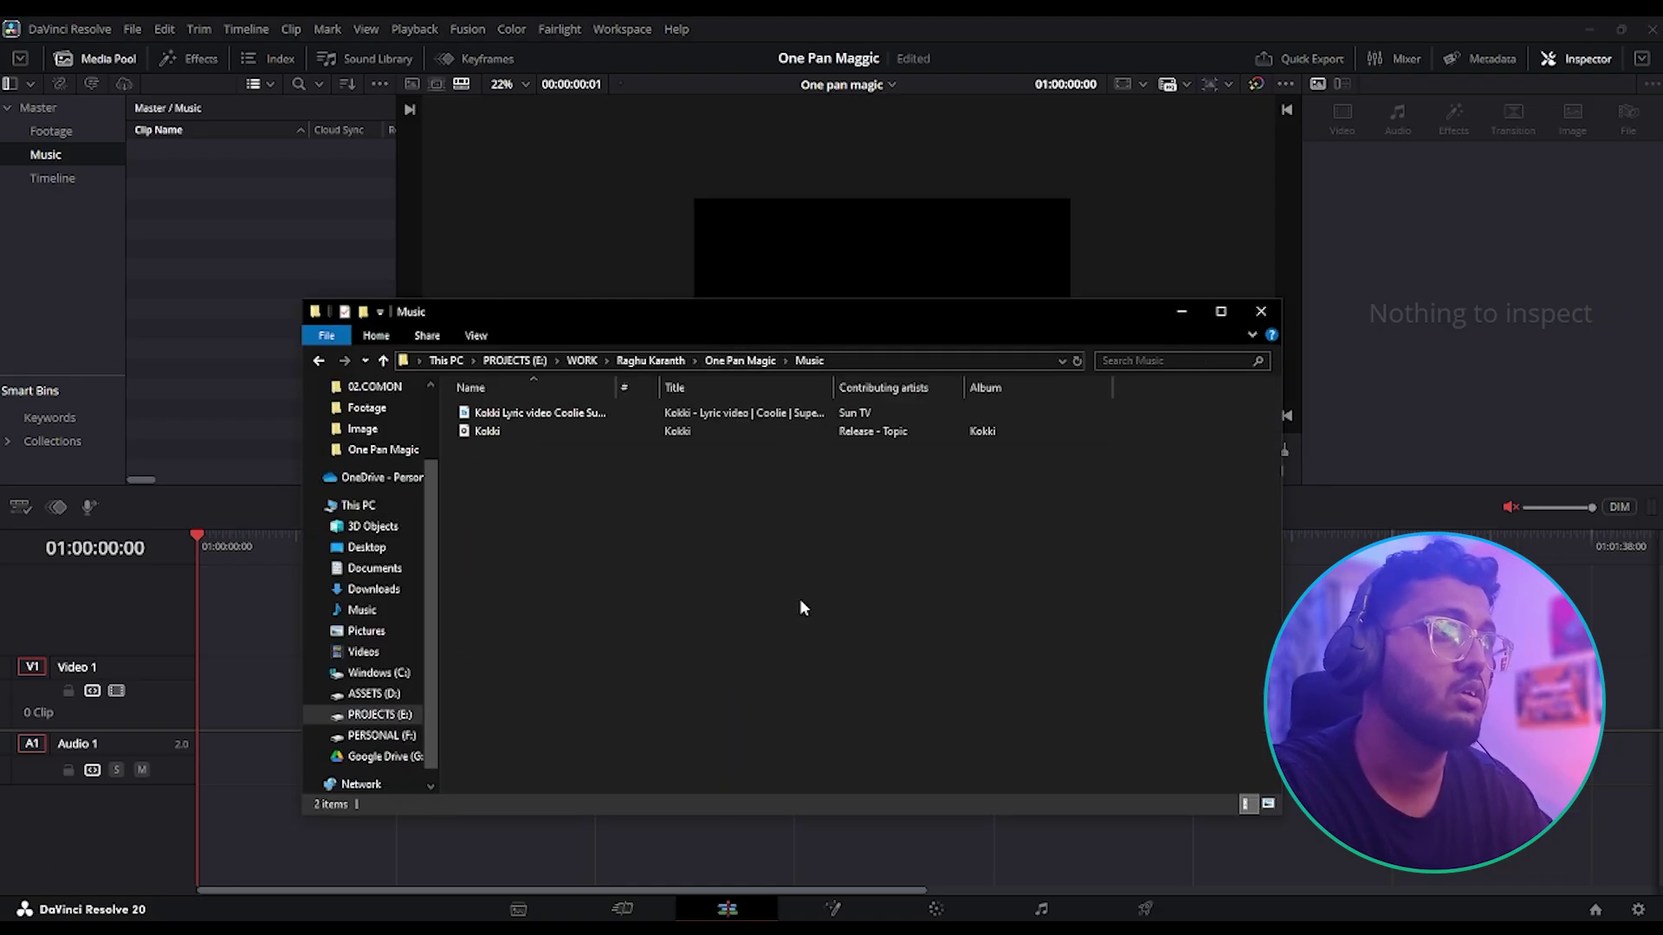
click(597, 433)
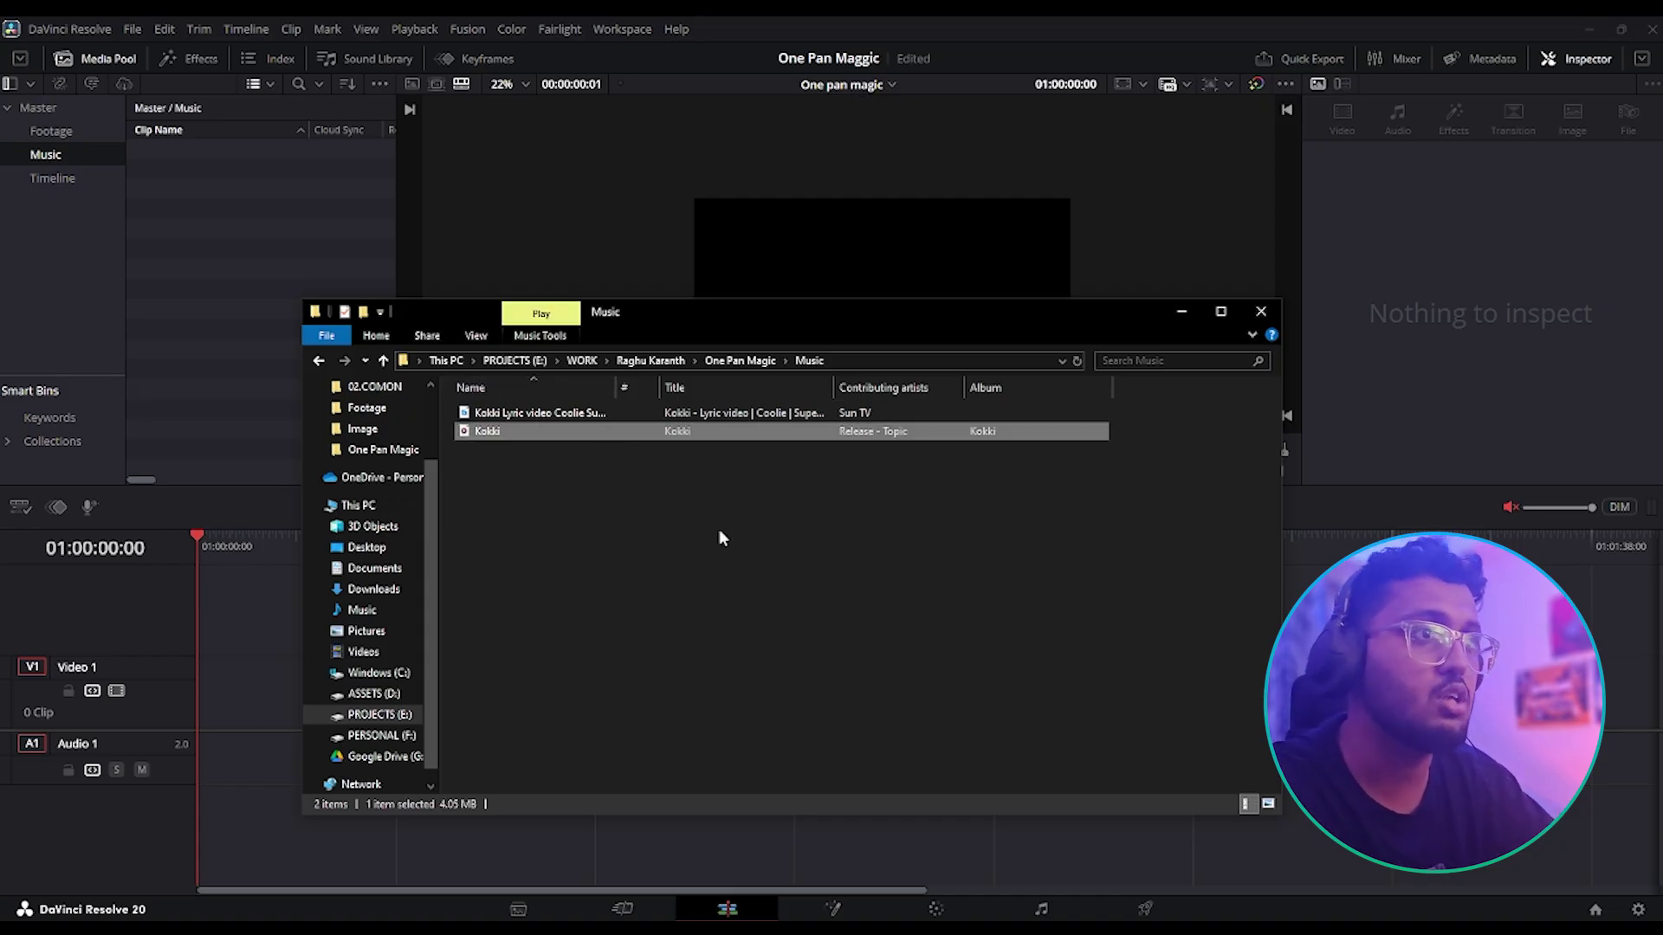
drag(694, 429, 178, 296)
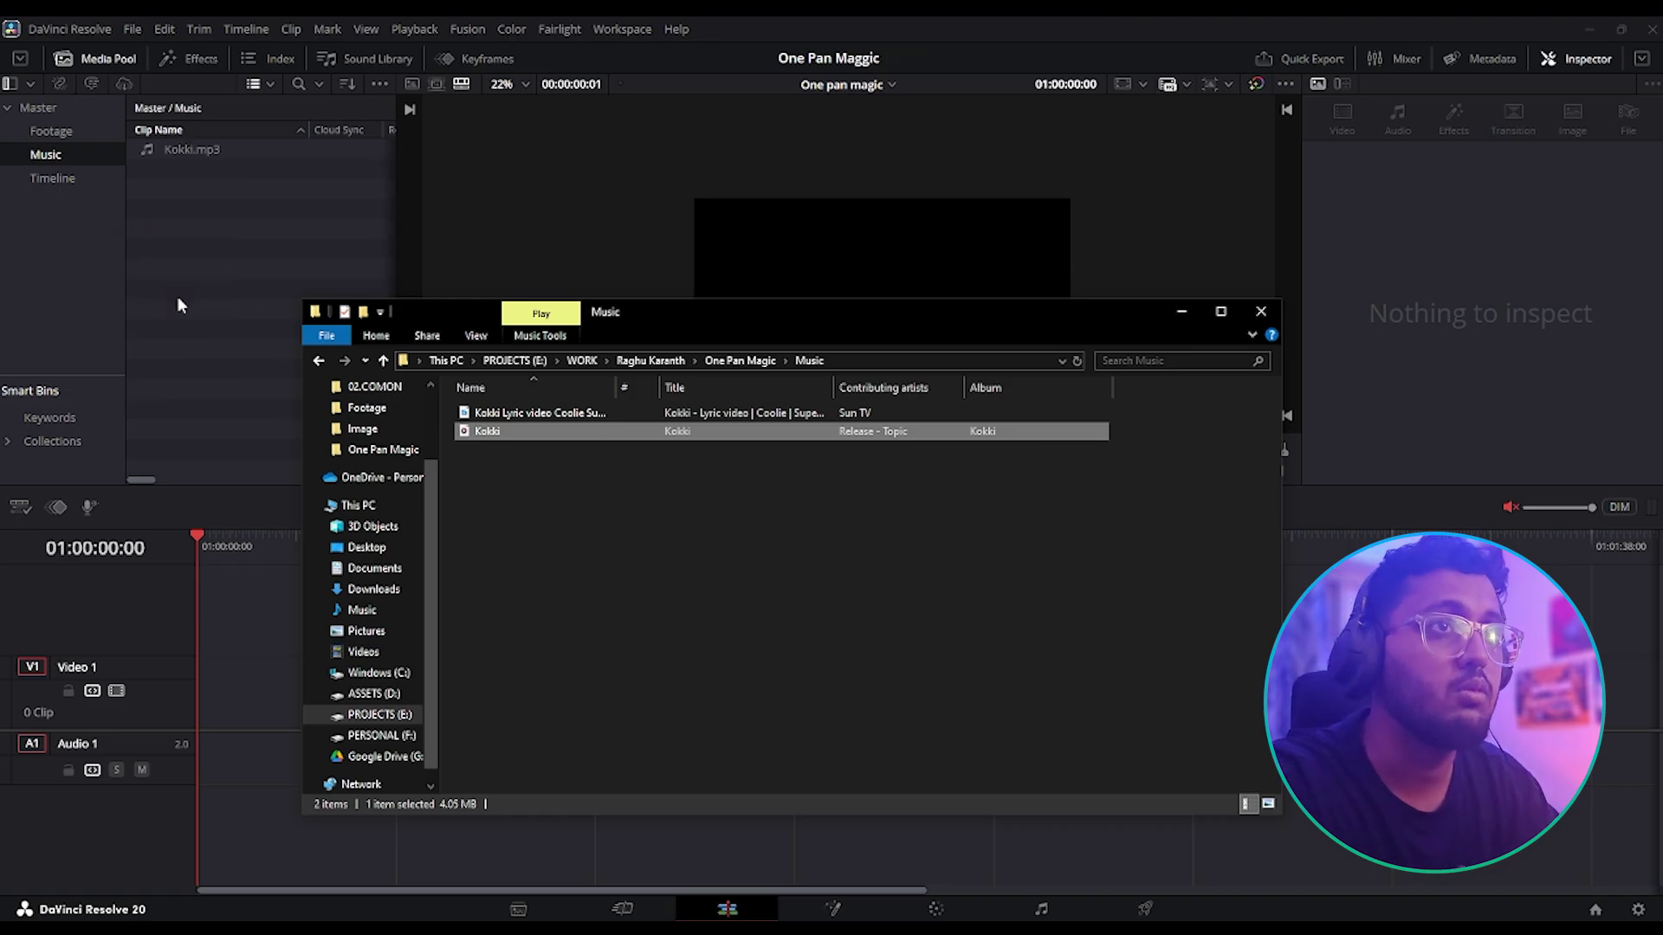
click(178, 296)
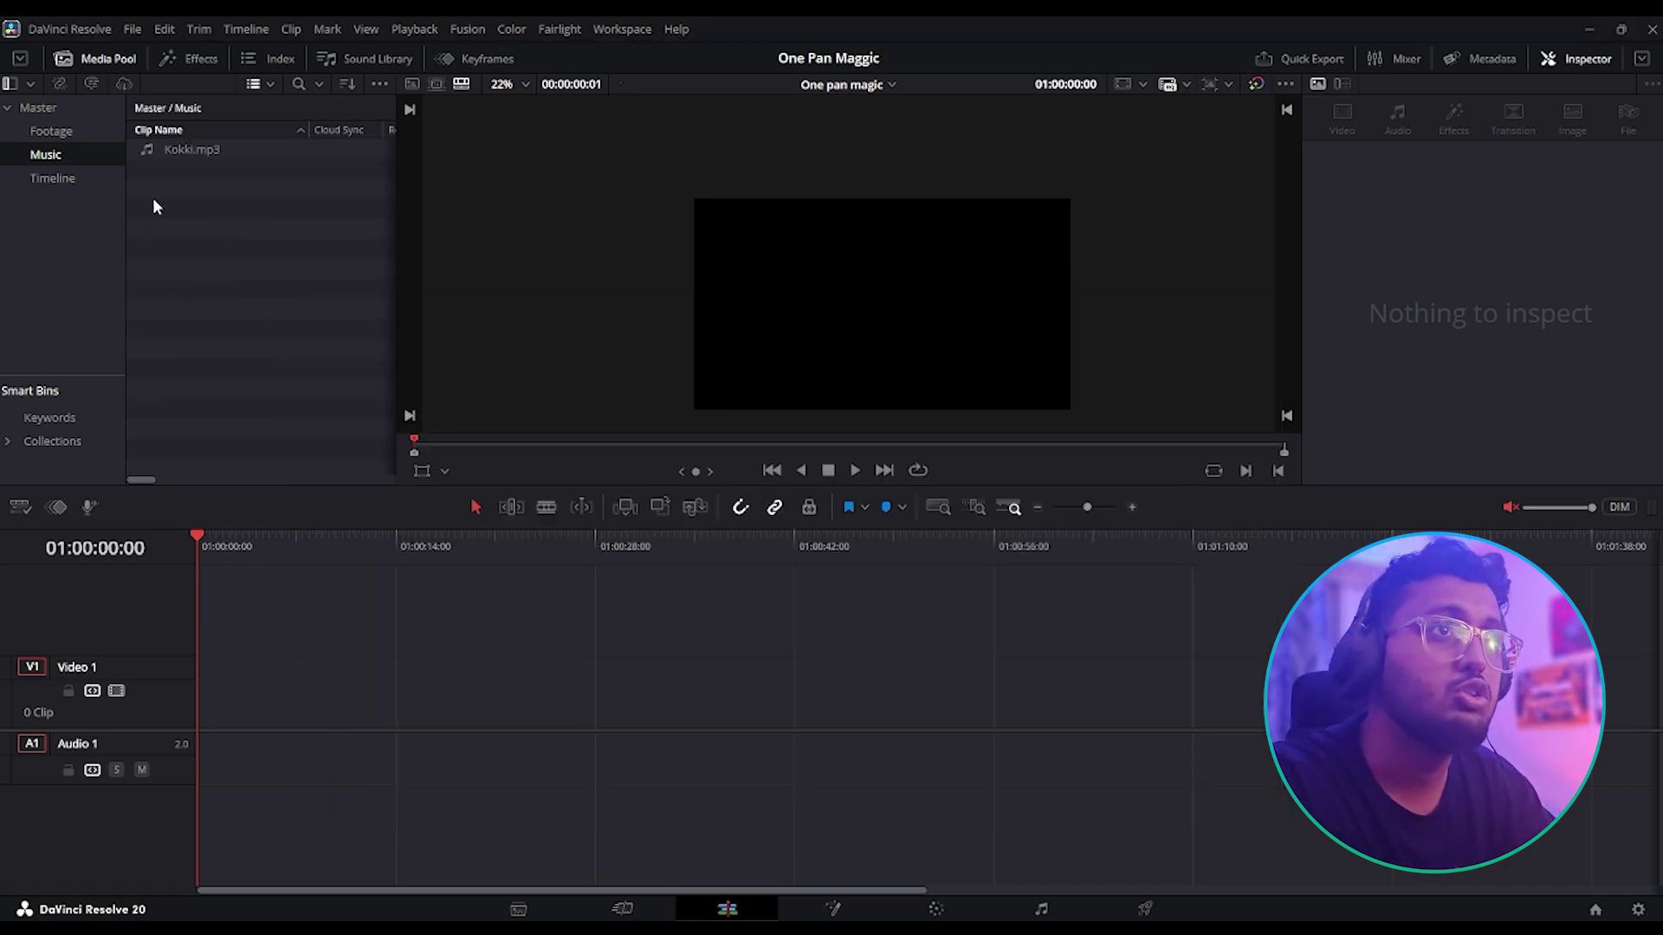
click(162, 151)
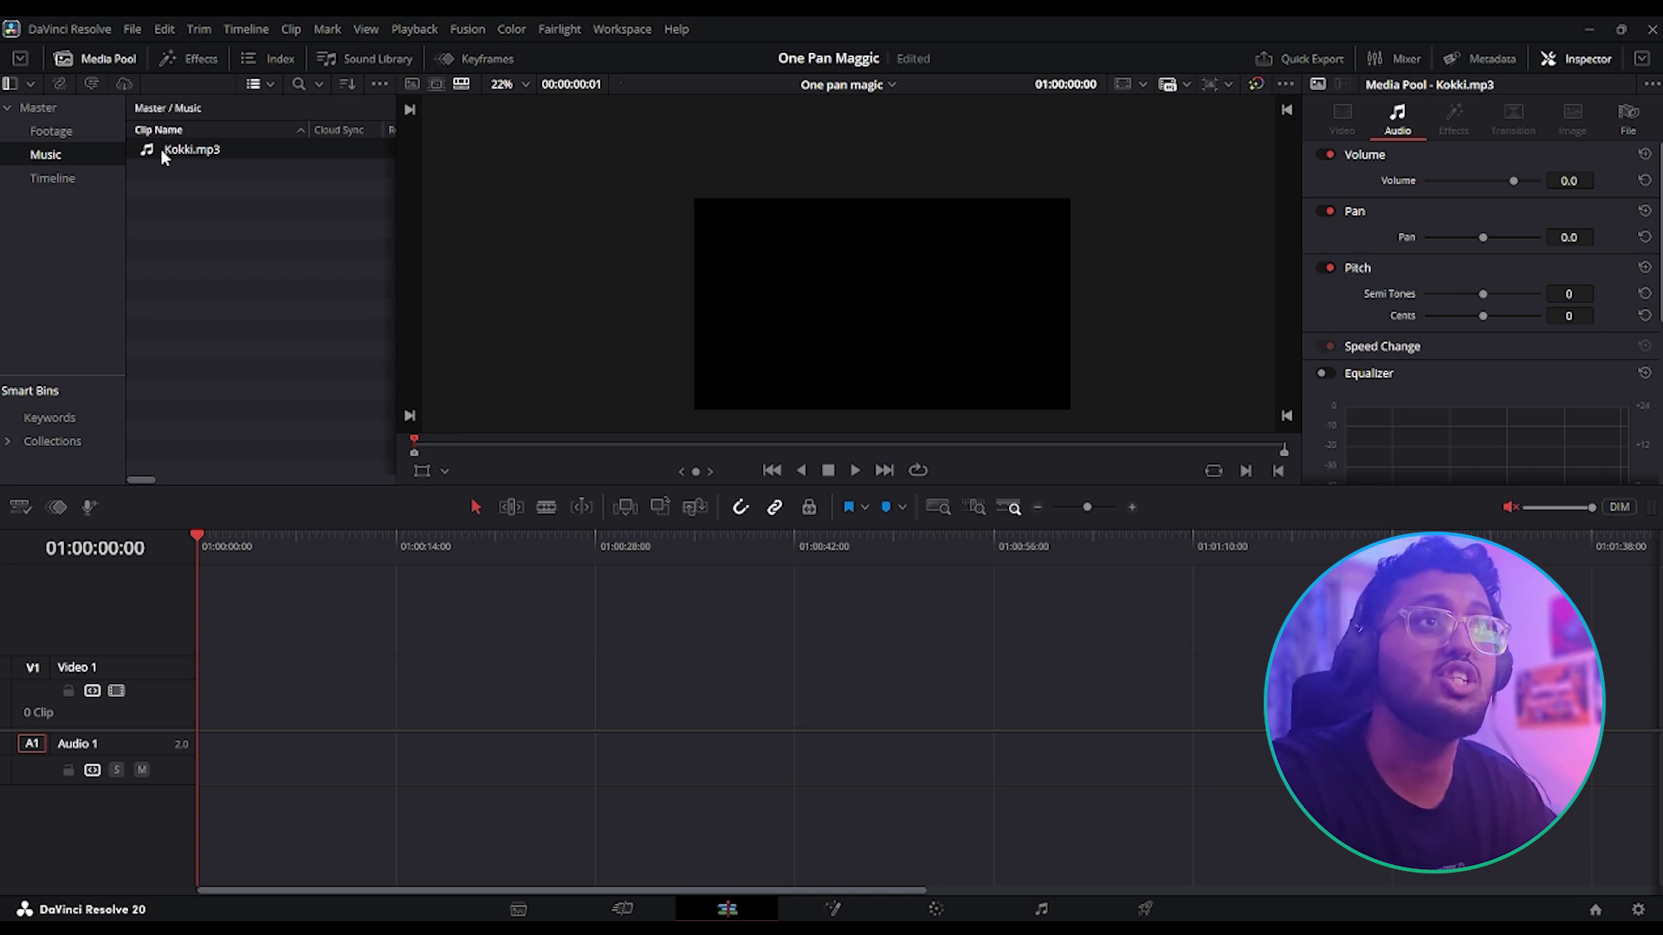
- Try adding only the video of DSC_0006.MOV from the Footage bin to the start of Video 1, and undo it
click(96, 136)
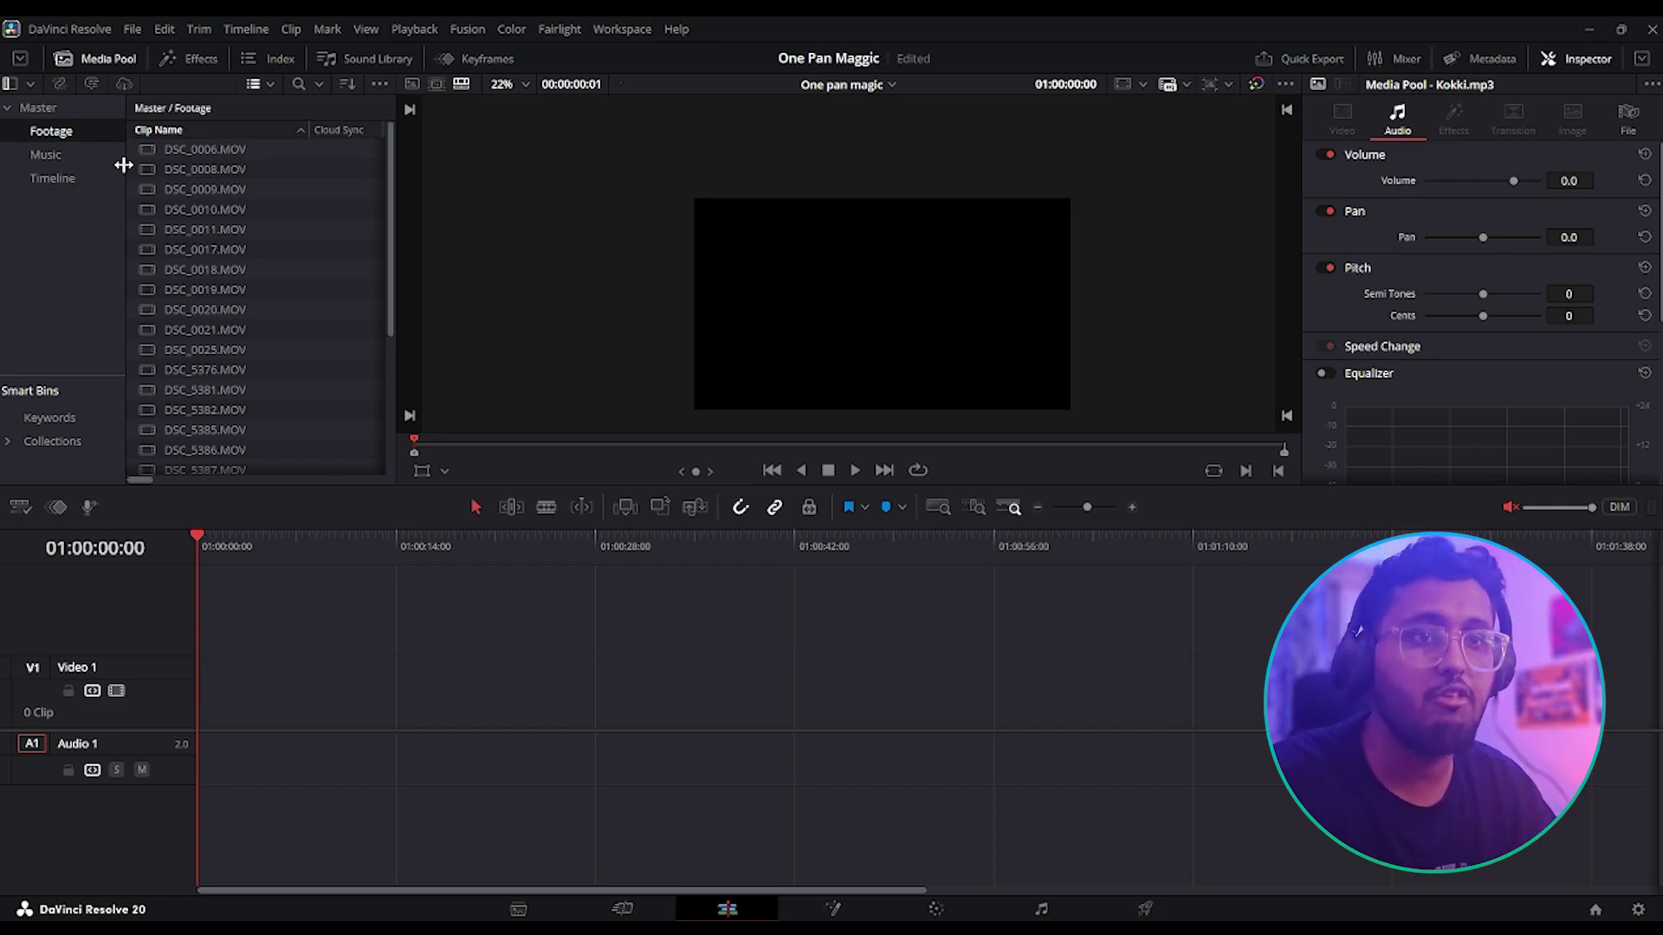
click(208, 149)
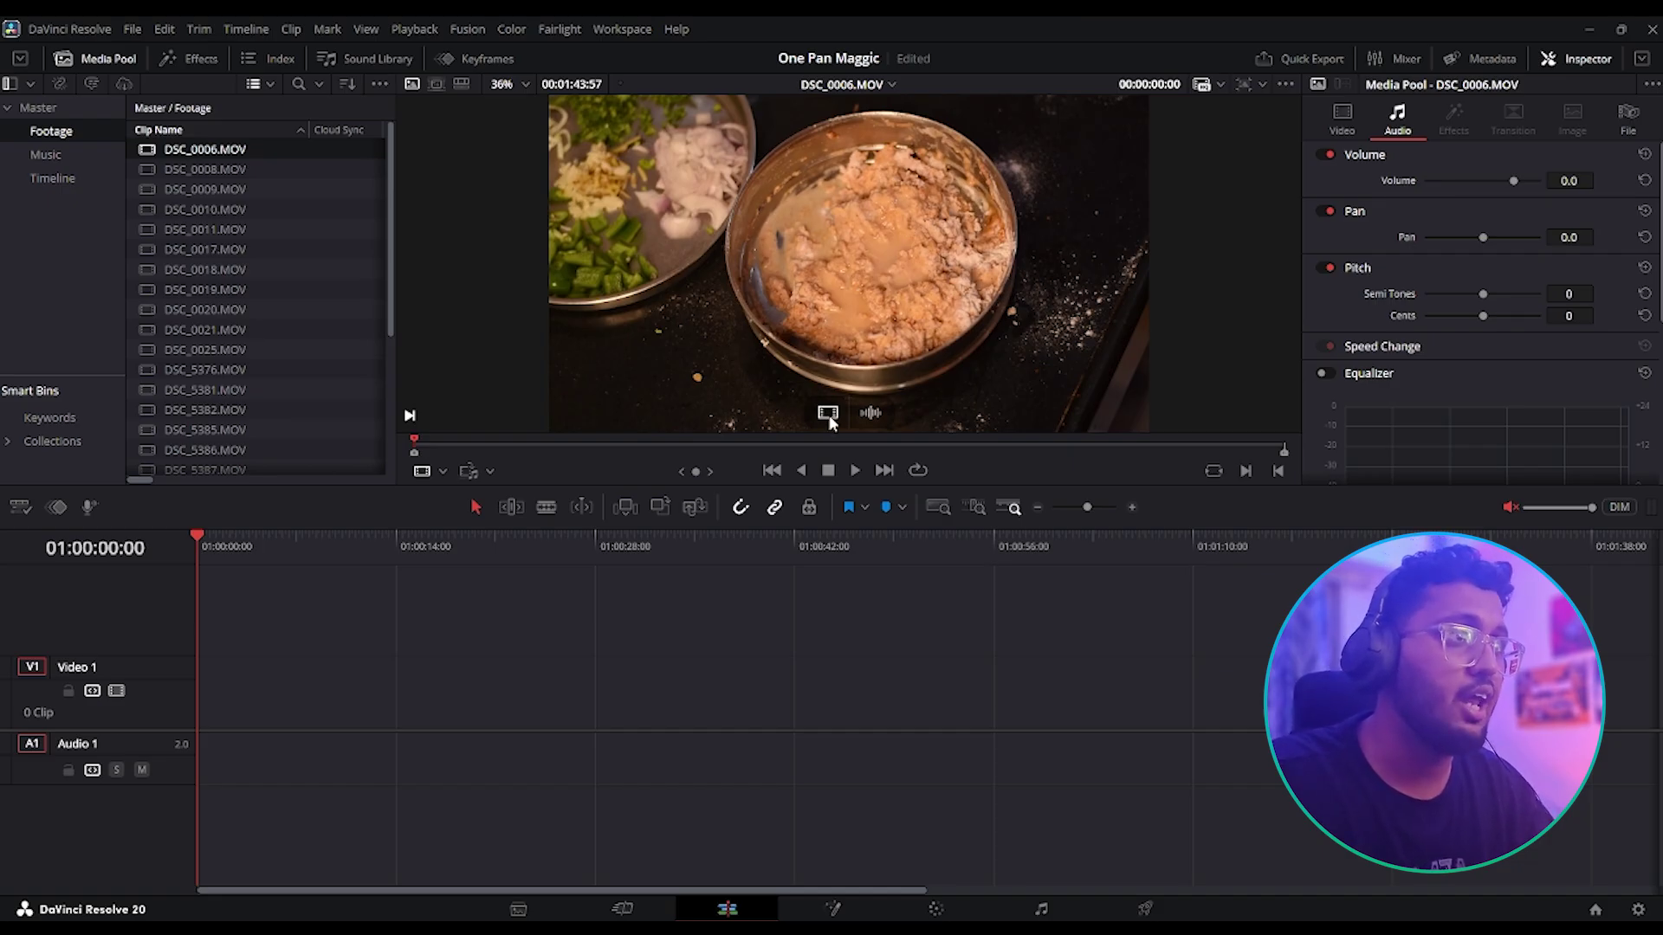
drag(829, 414, 199, 728)
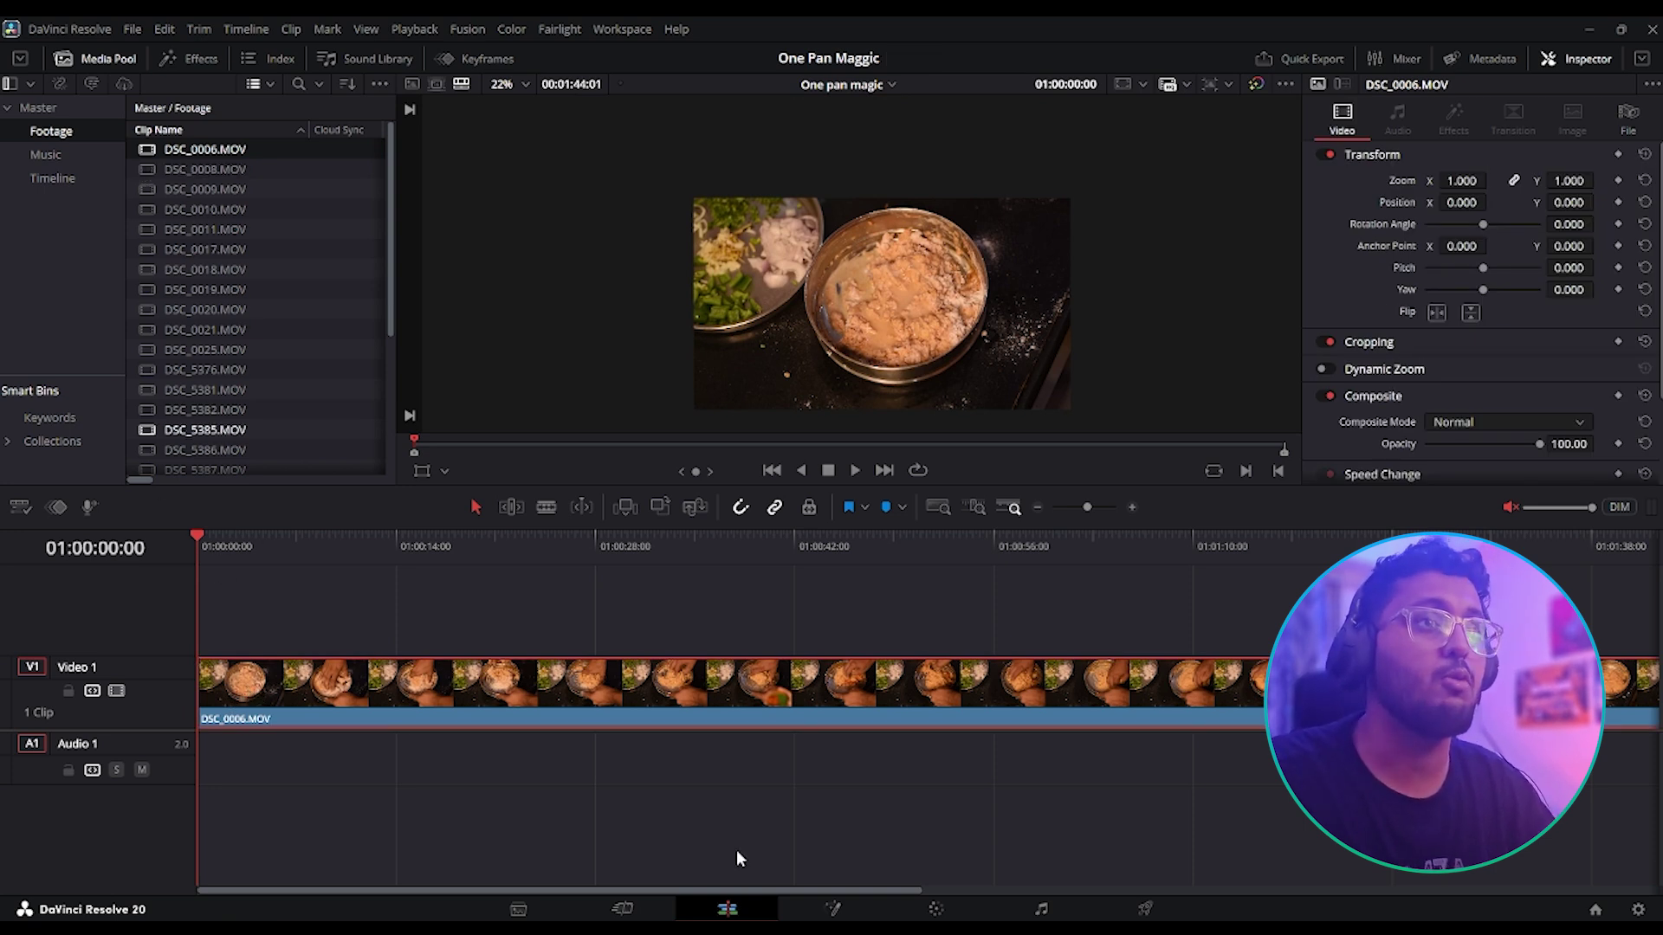
key(ctrl+z)
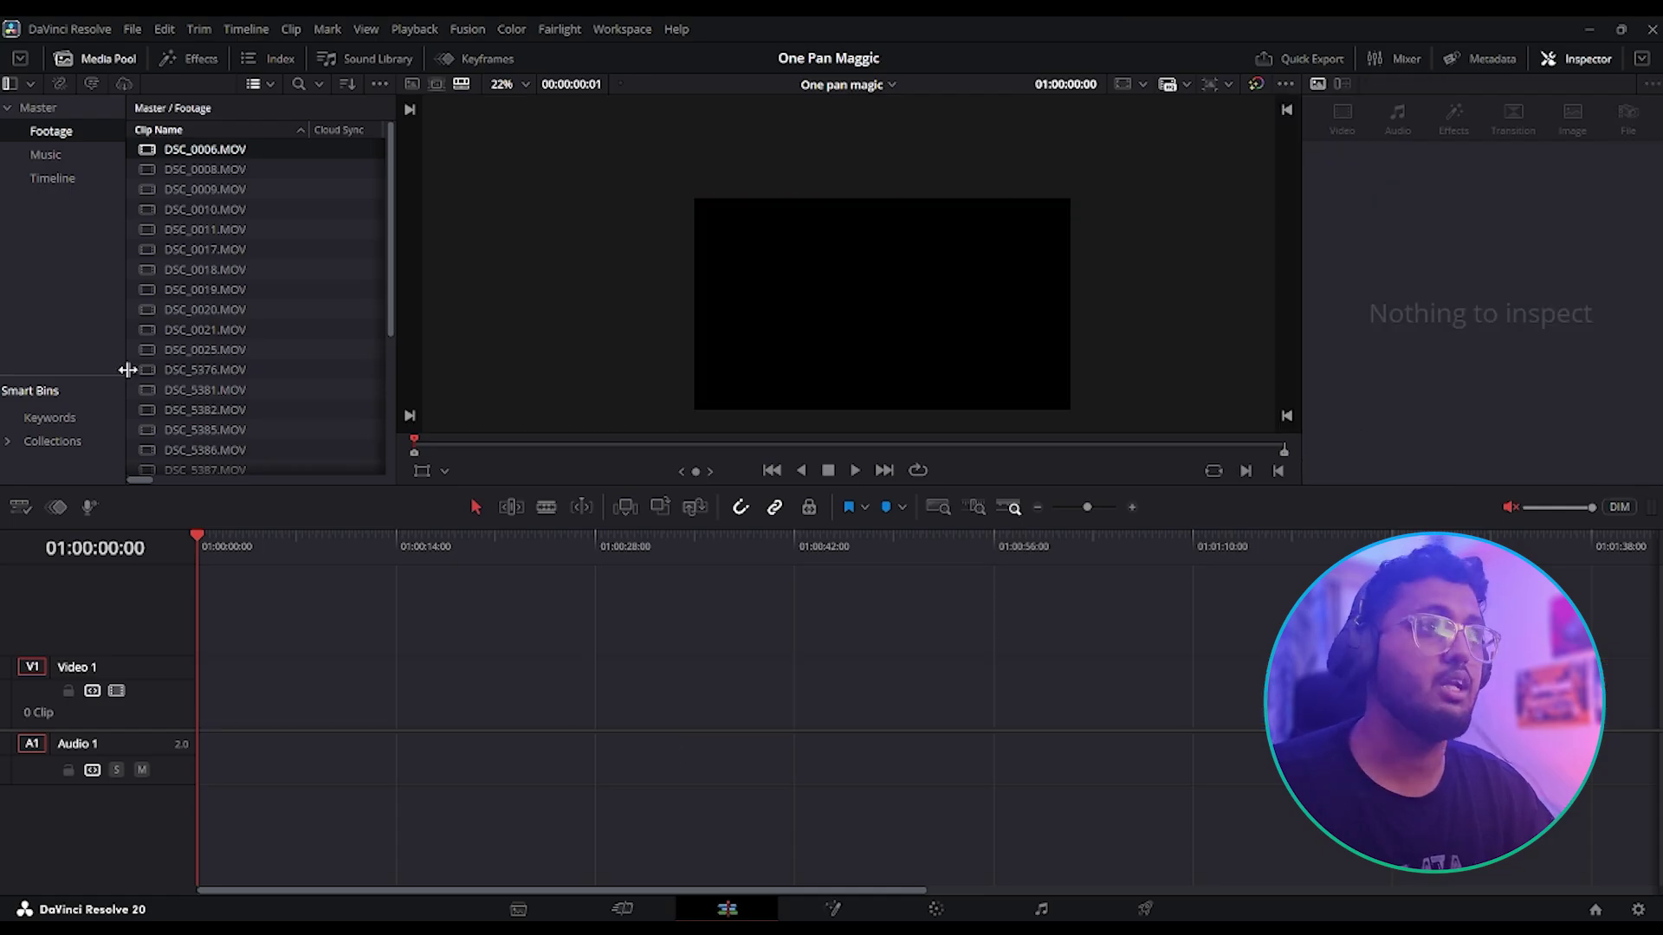
- Try adding only the audio of DSC_0006.MOV to the start of Audio 1, and undo it
click(149, 151)
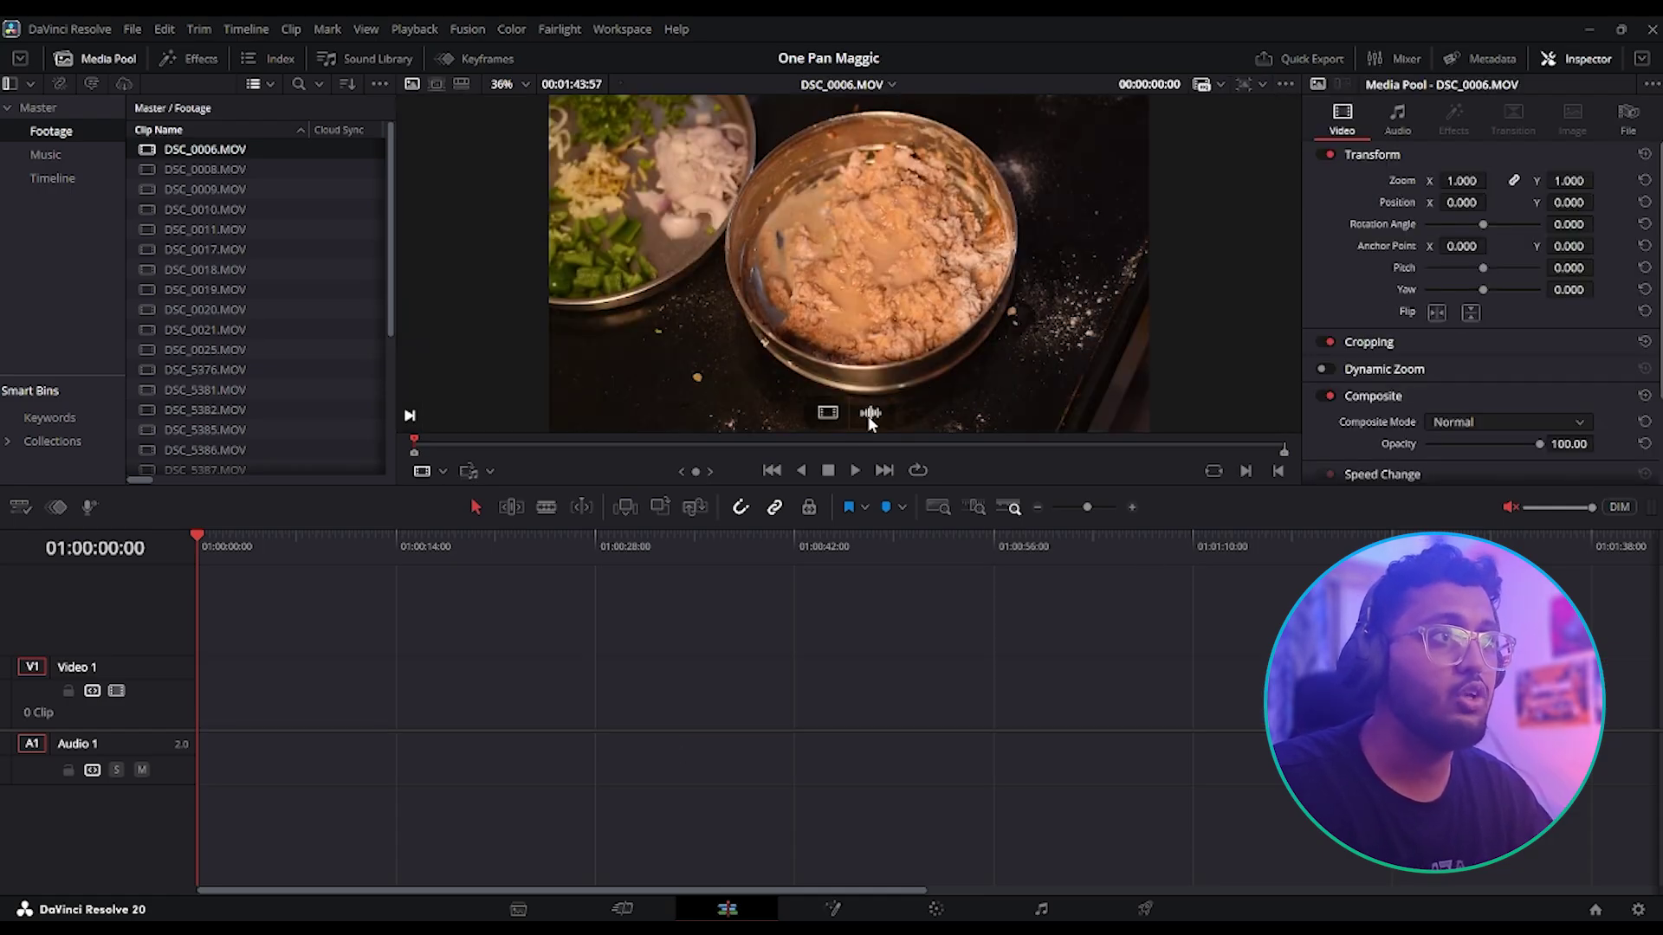
drag(870, 414, 194, 765)
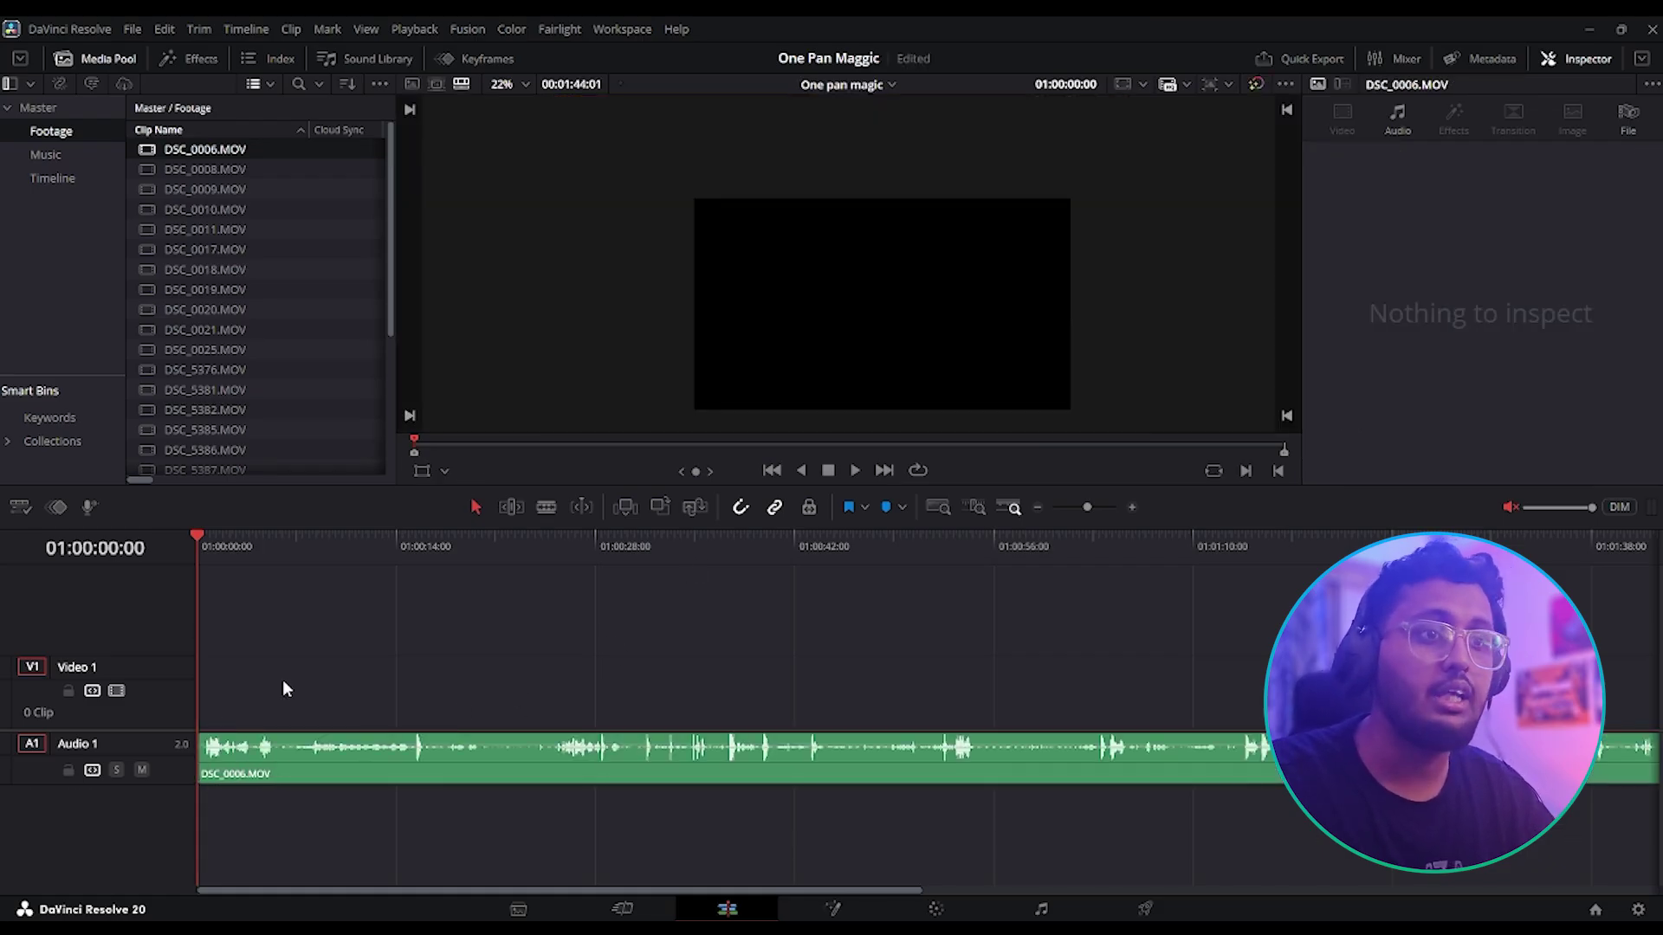
key(ctrl+z)
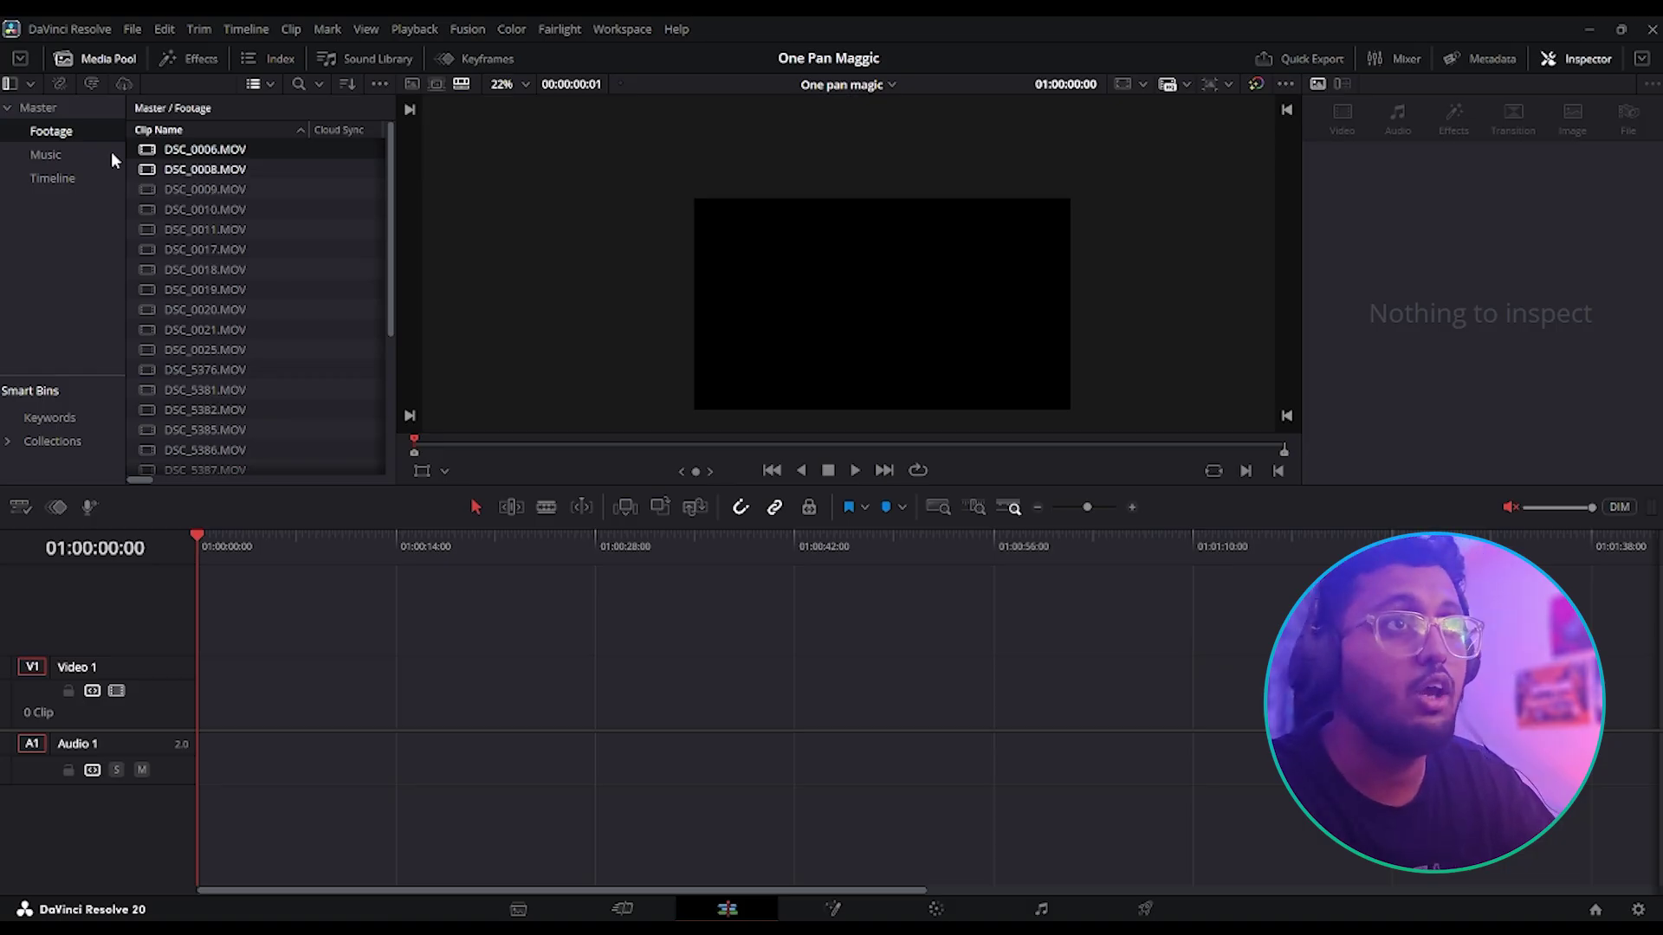
- Try adding DSC_0006.MOV with both video and audio to the timeline, and delete the placed clip
drag(182, 153, 195, 723)
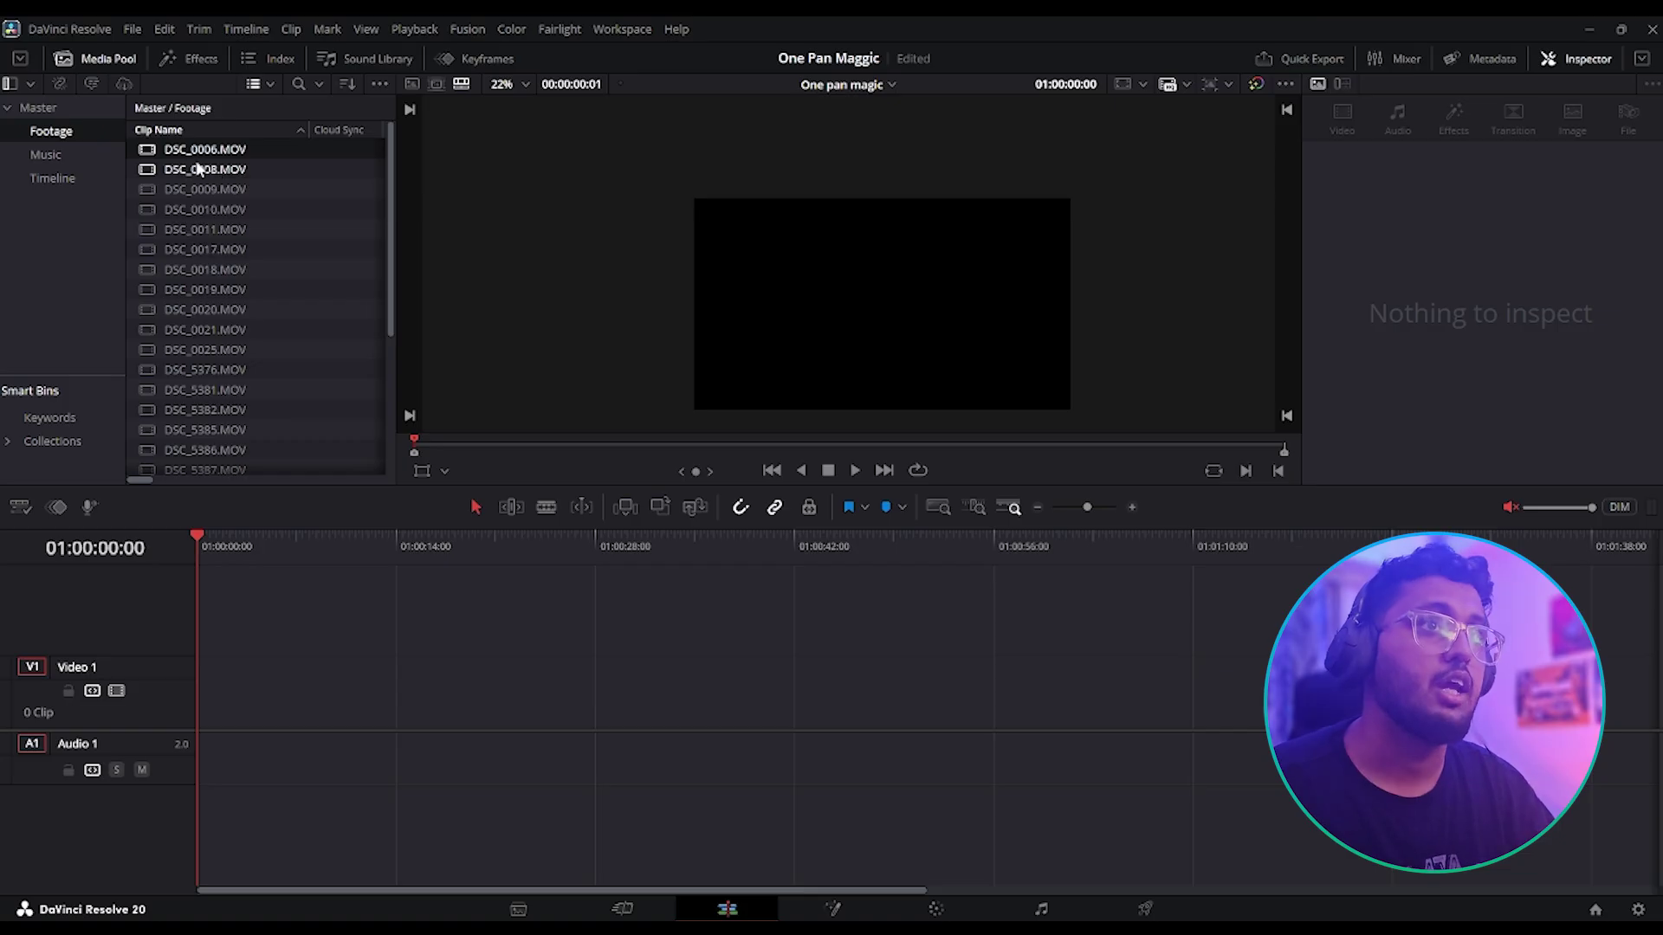
double_click(158, 149)
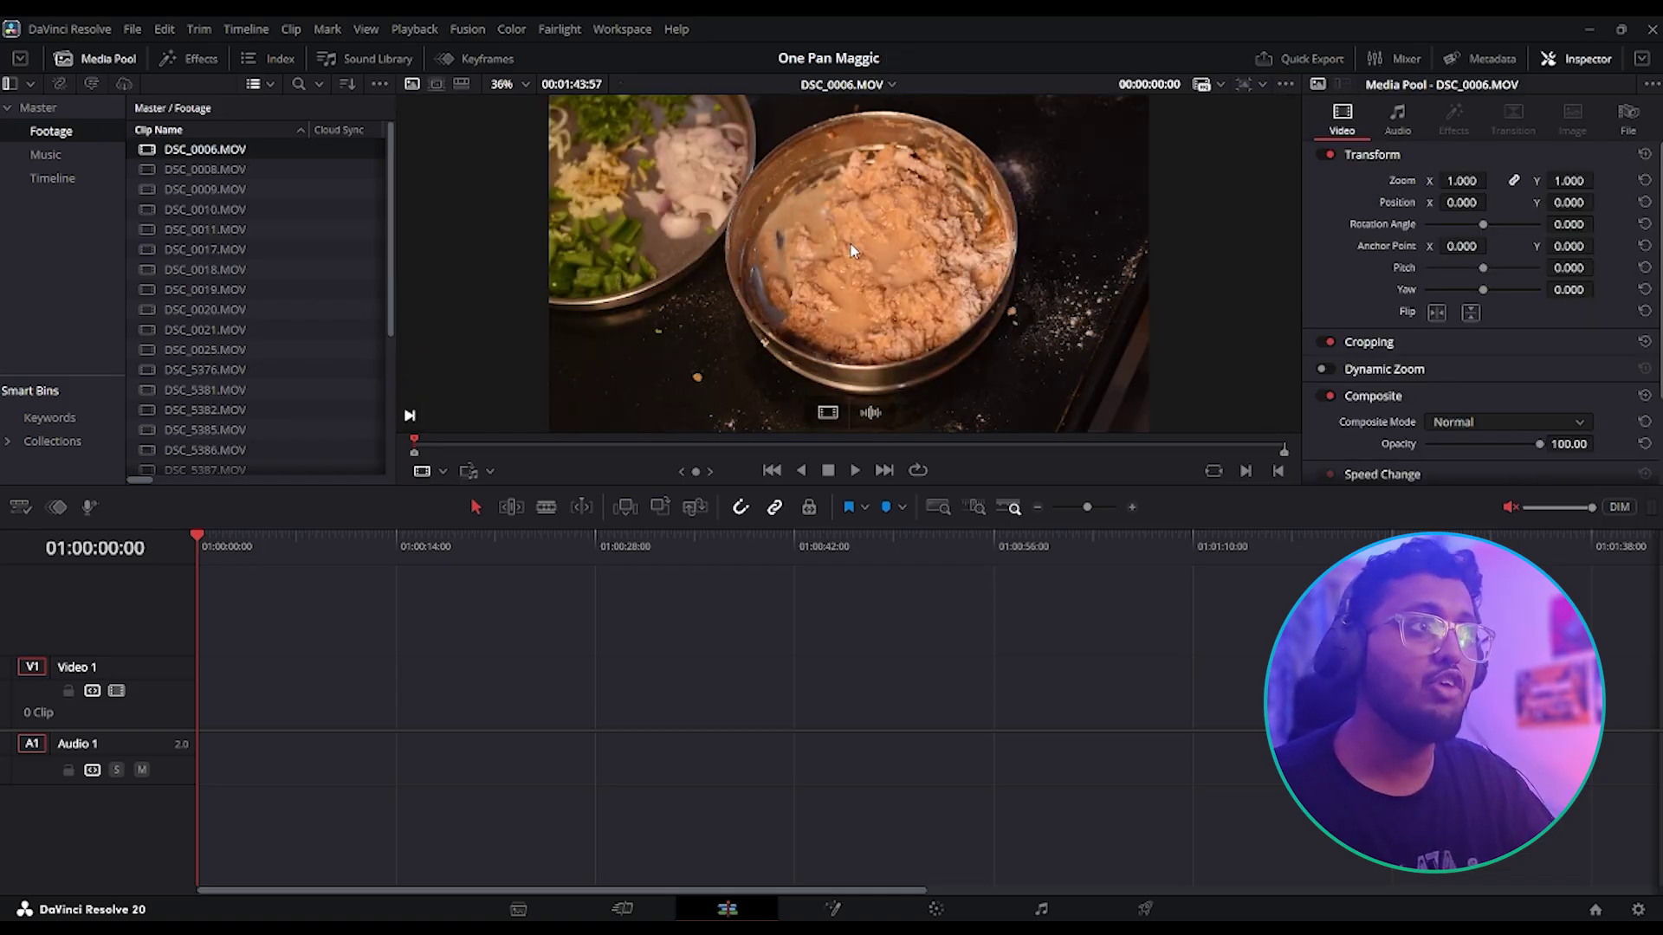
drag(883, 221, 266, 726)
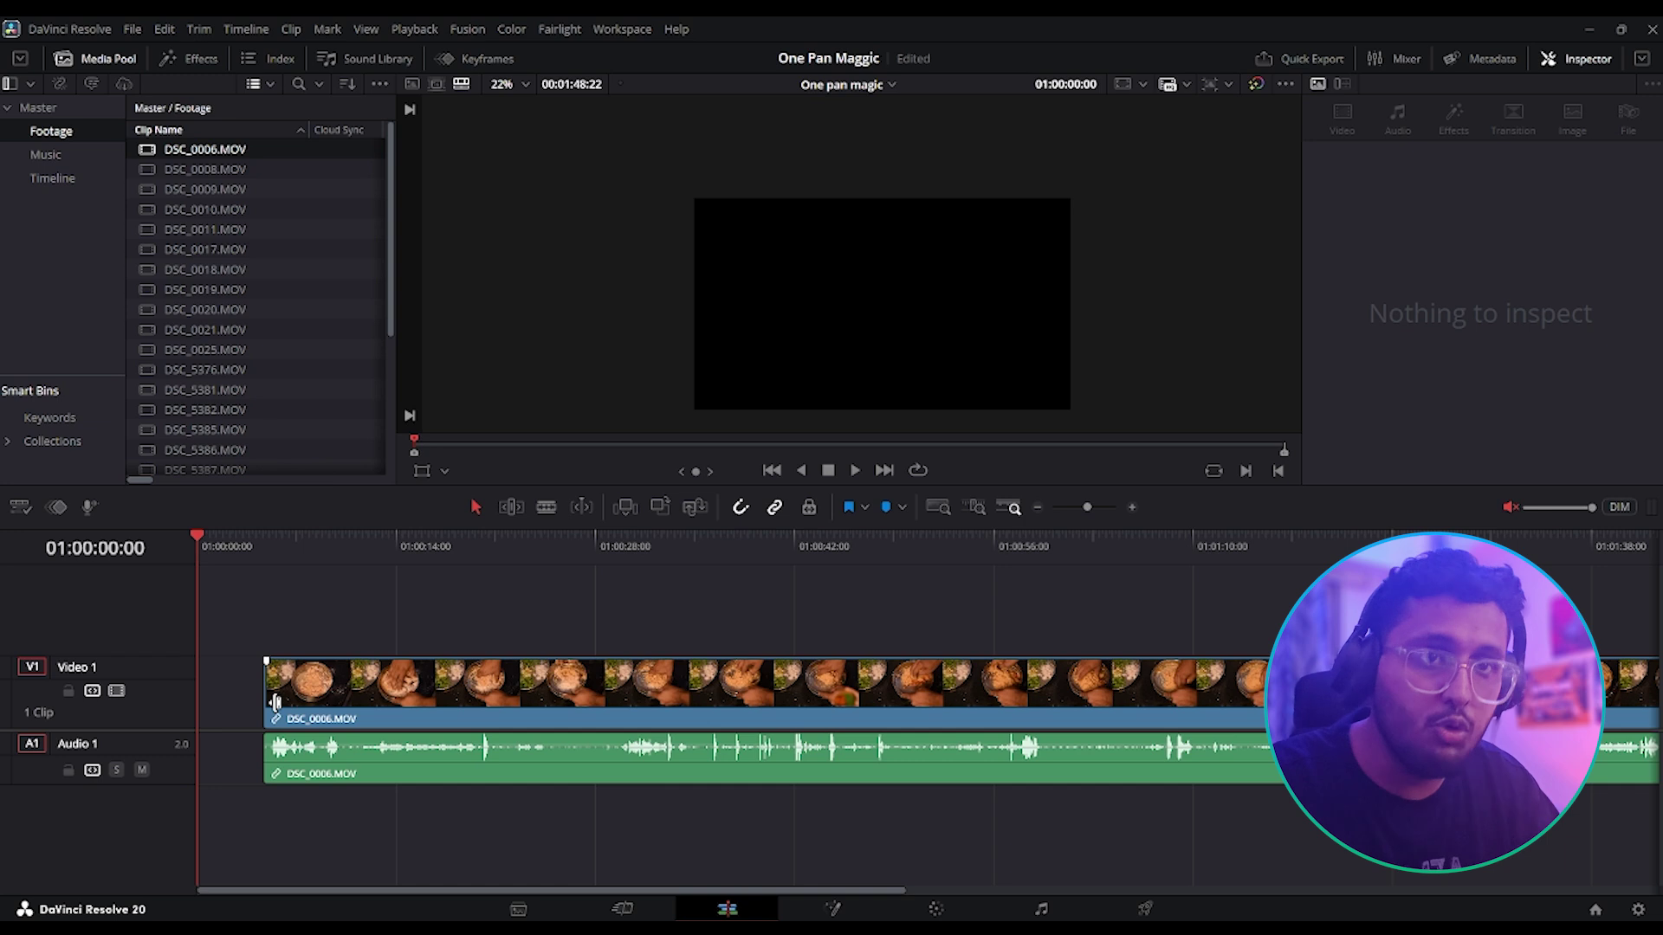
drag(298, 621, 392, 755)
key(Delete)
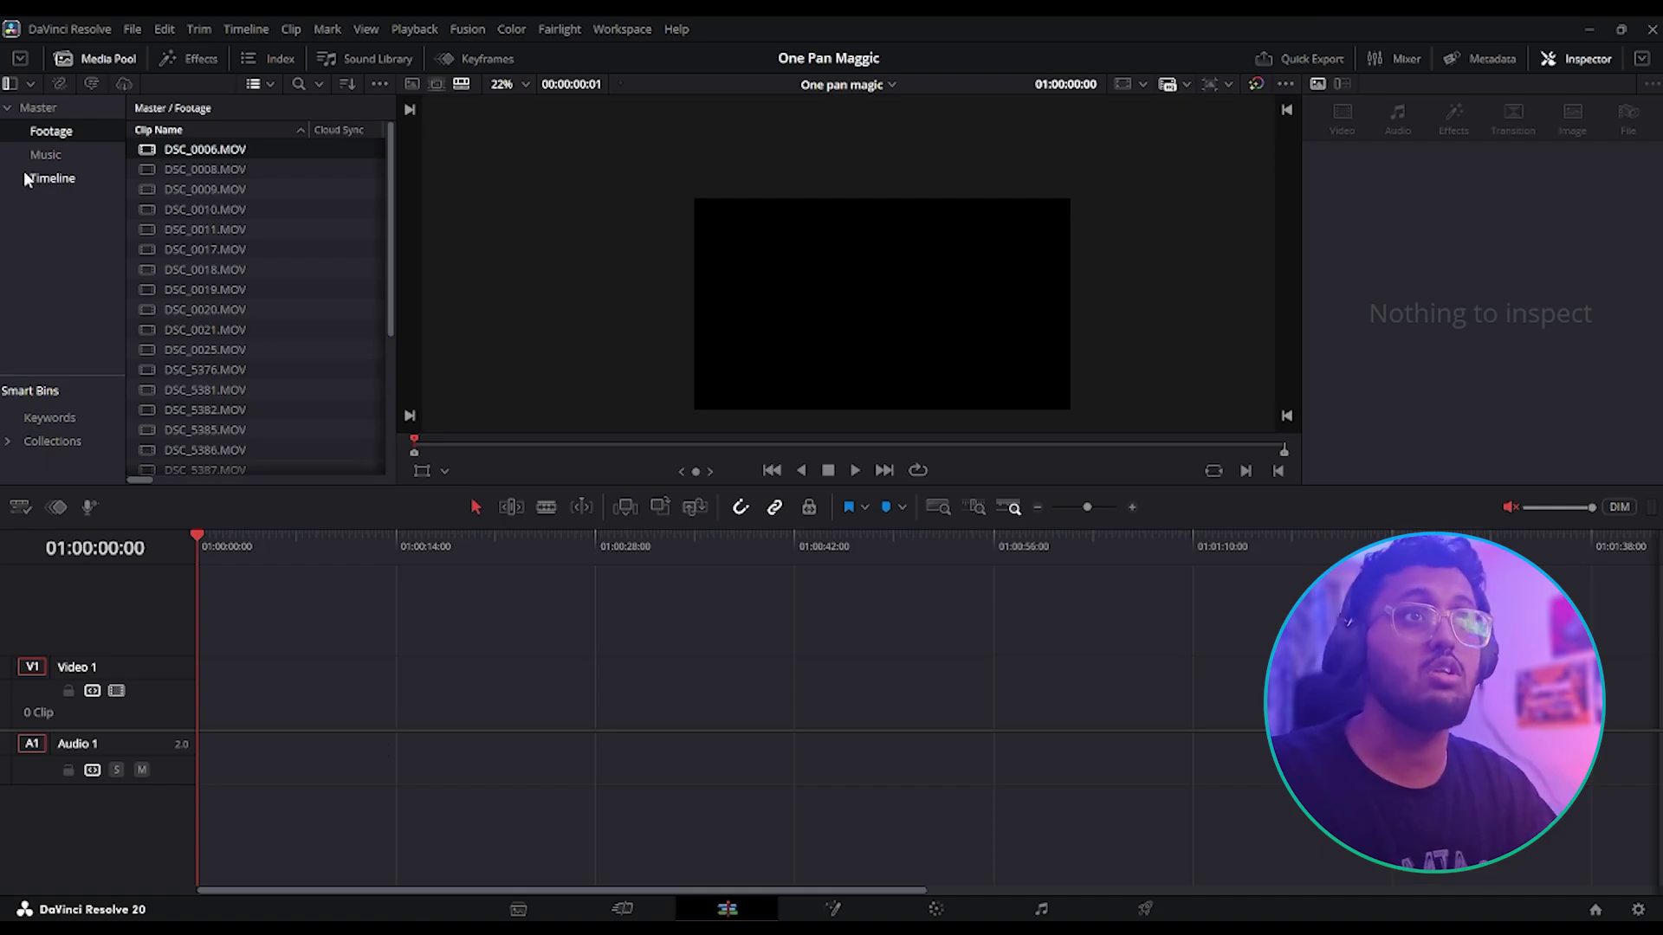
- Place Kokki.mp3 from the Music bin at the start of the Audio 1 track
click(43, 156)
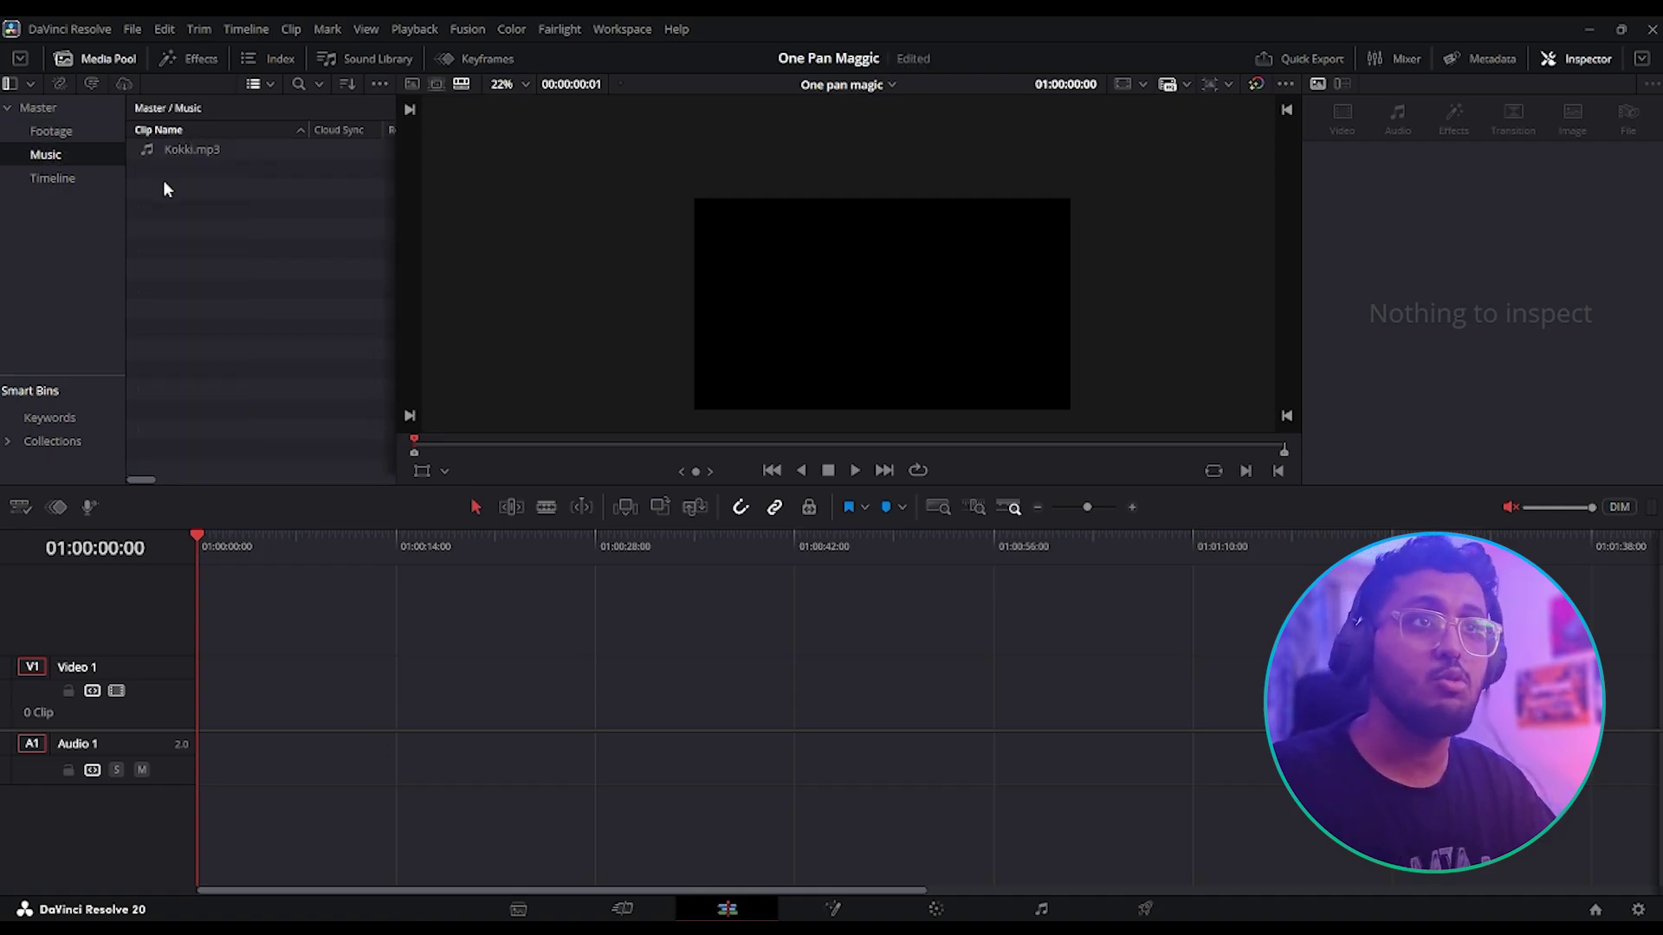
click(192, 152)
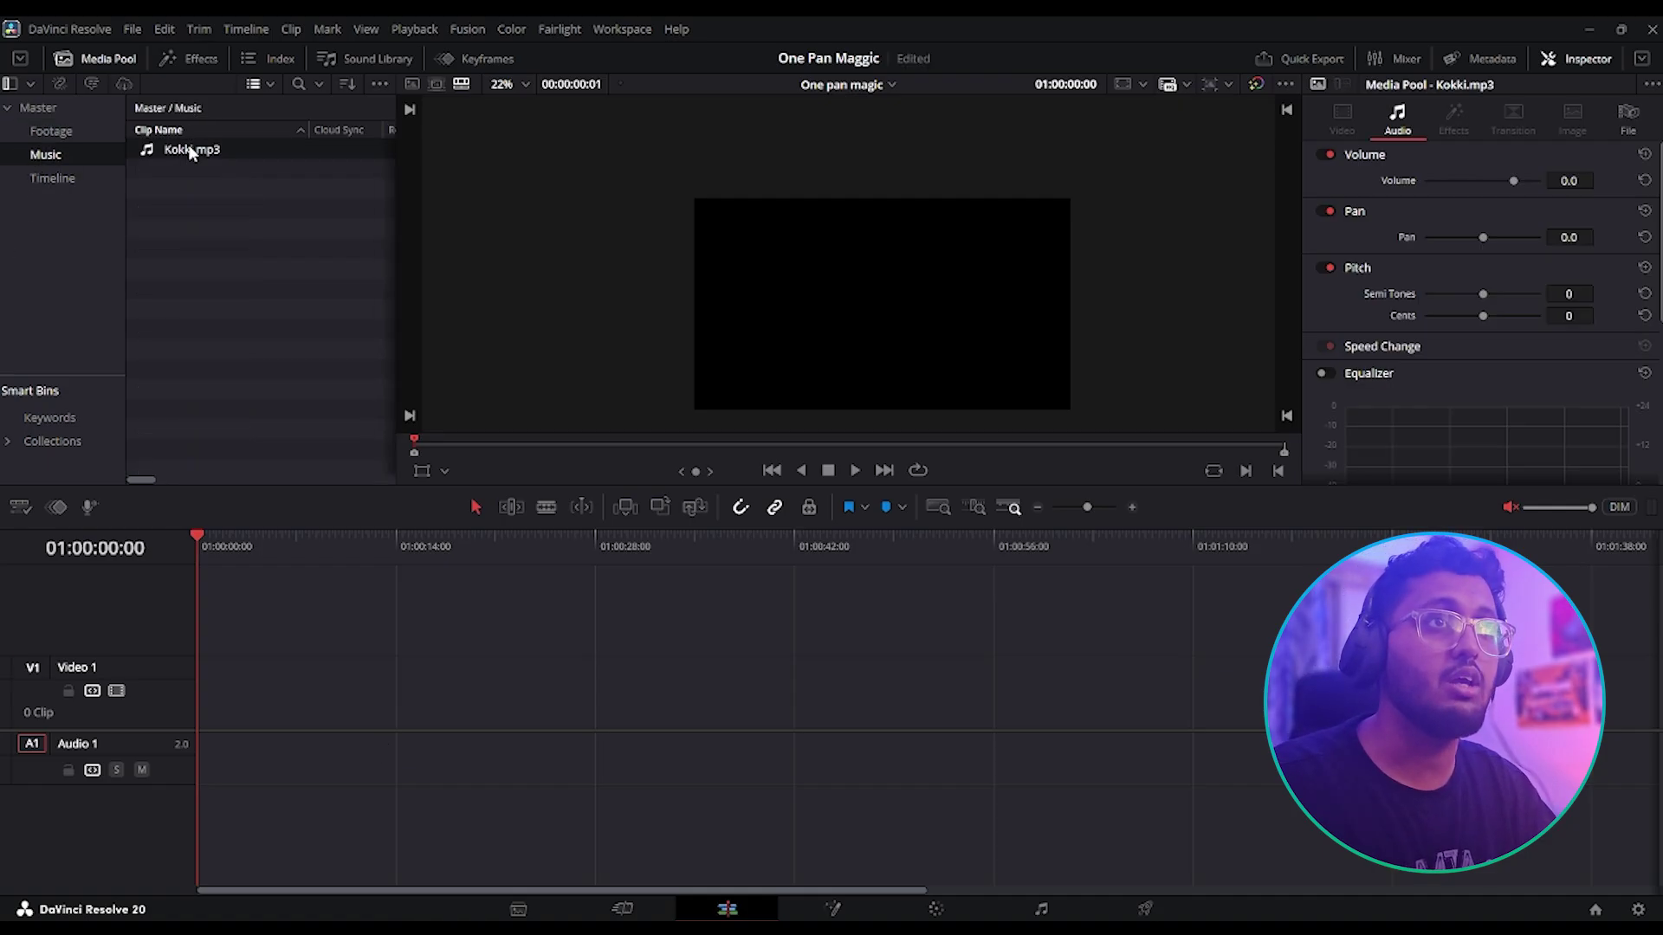
drag(206, 154, 264, 772)
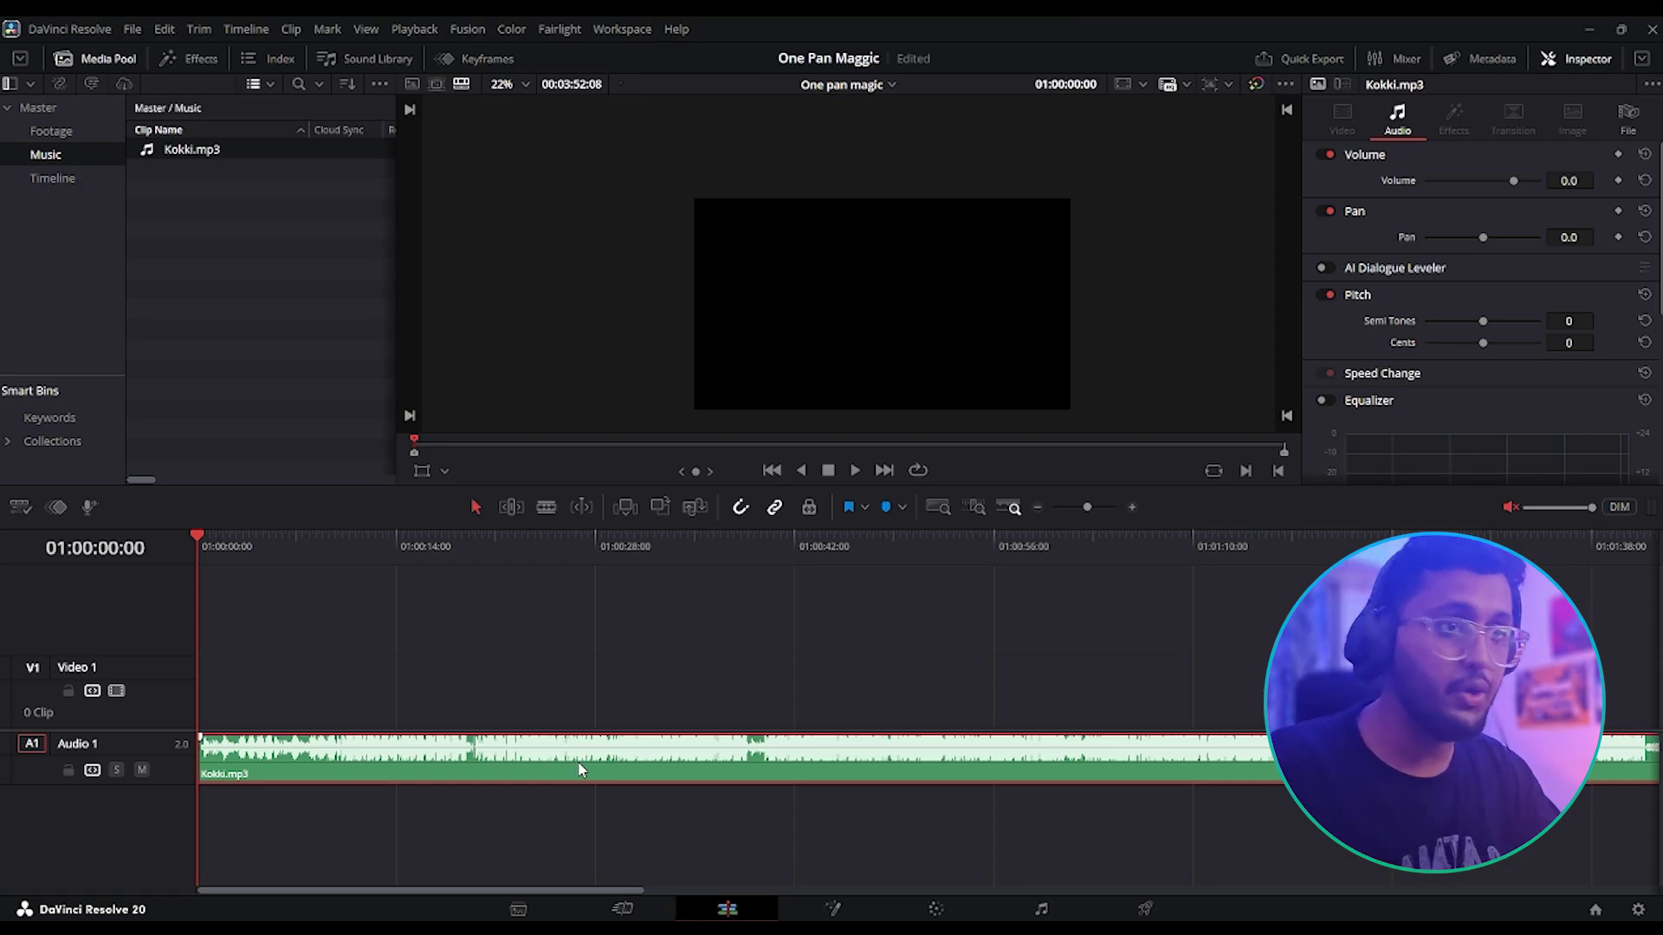
- Unmute the timeline's audio output and play a short section of the music to check the sound
key(space)
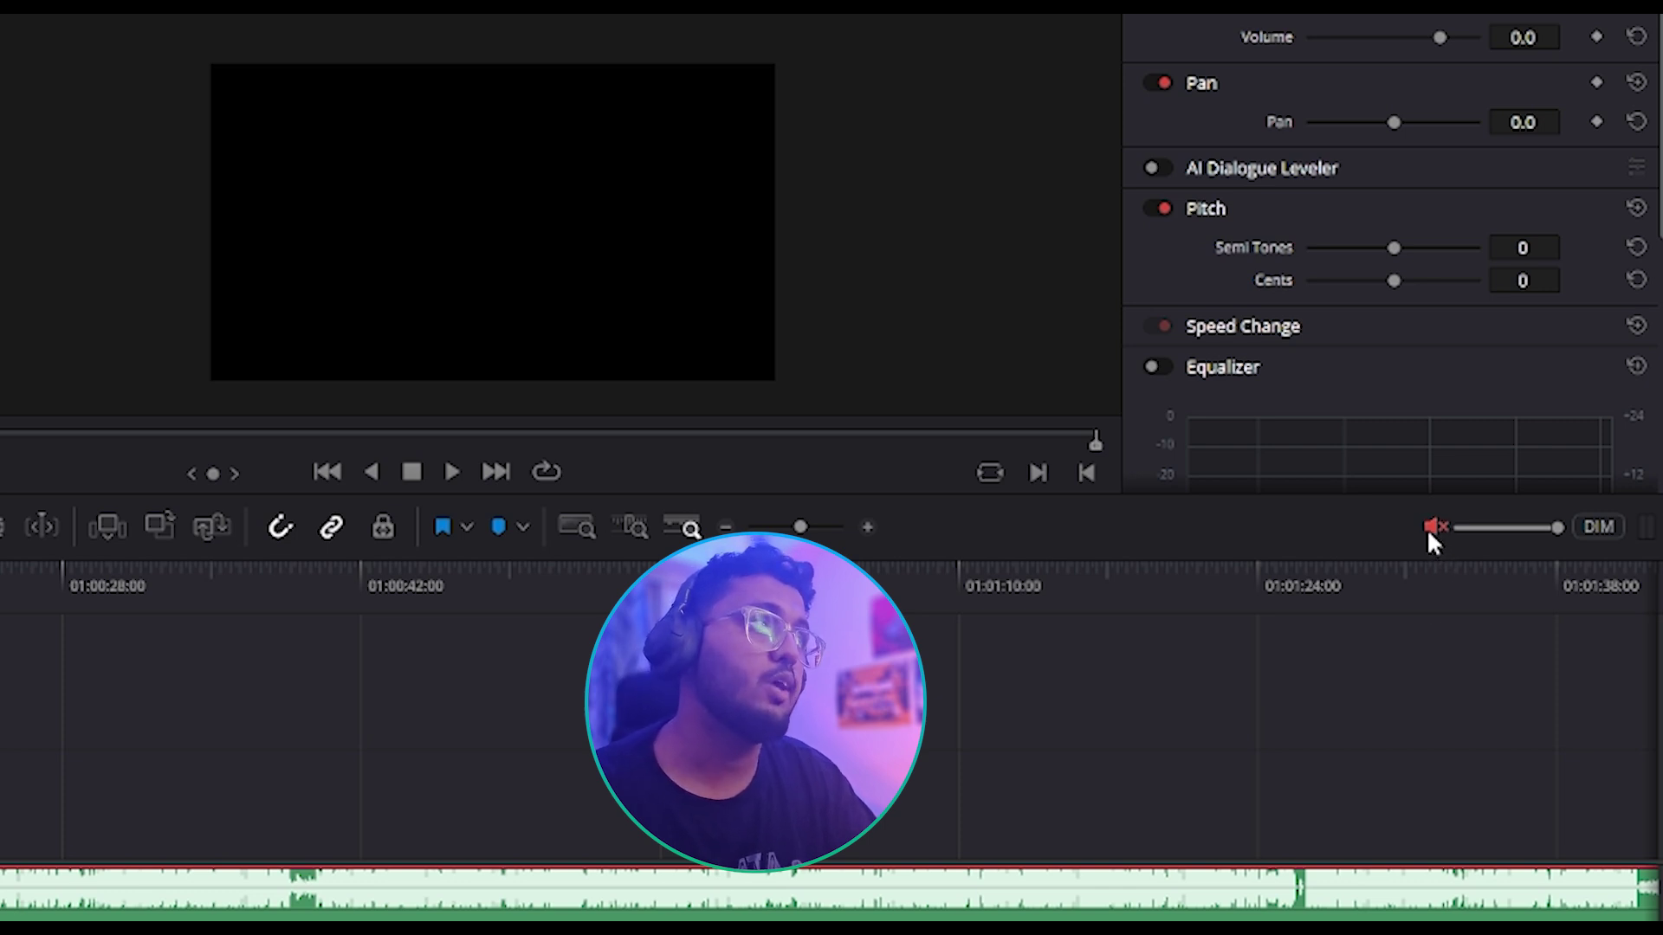
click(1430, 528)
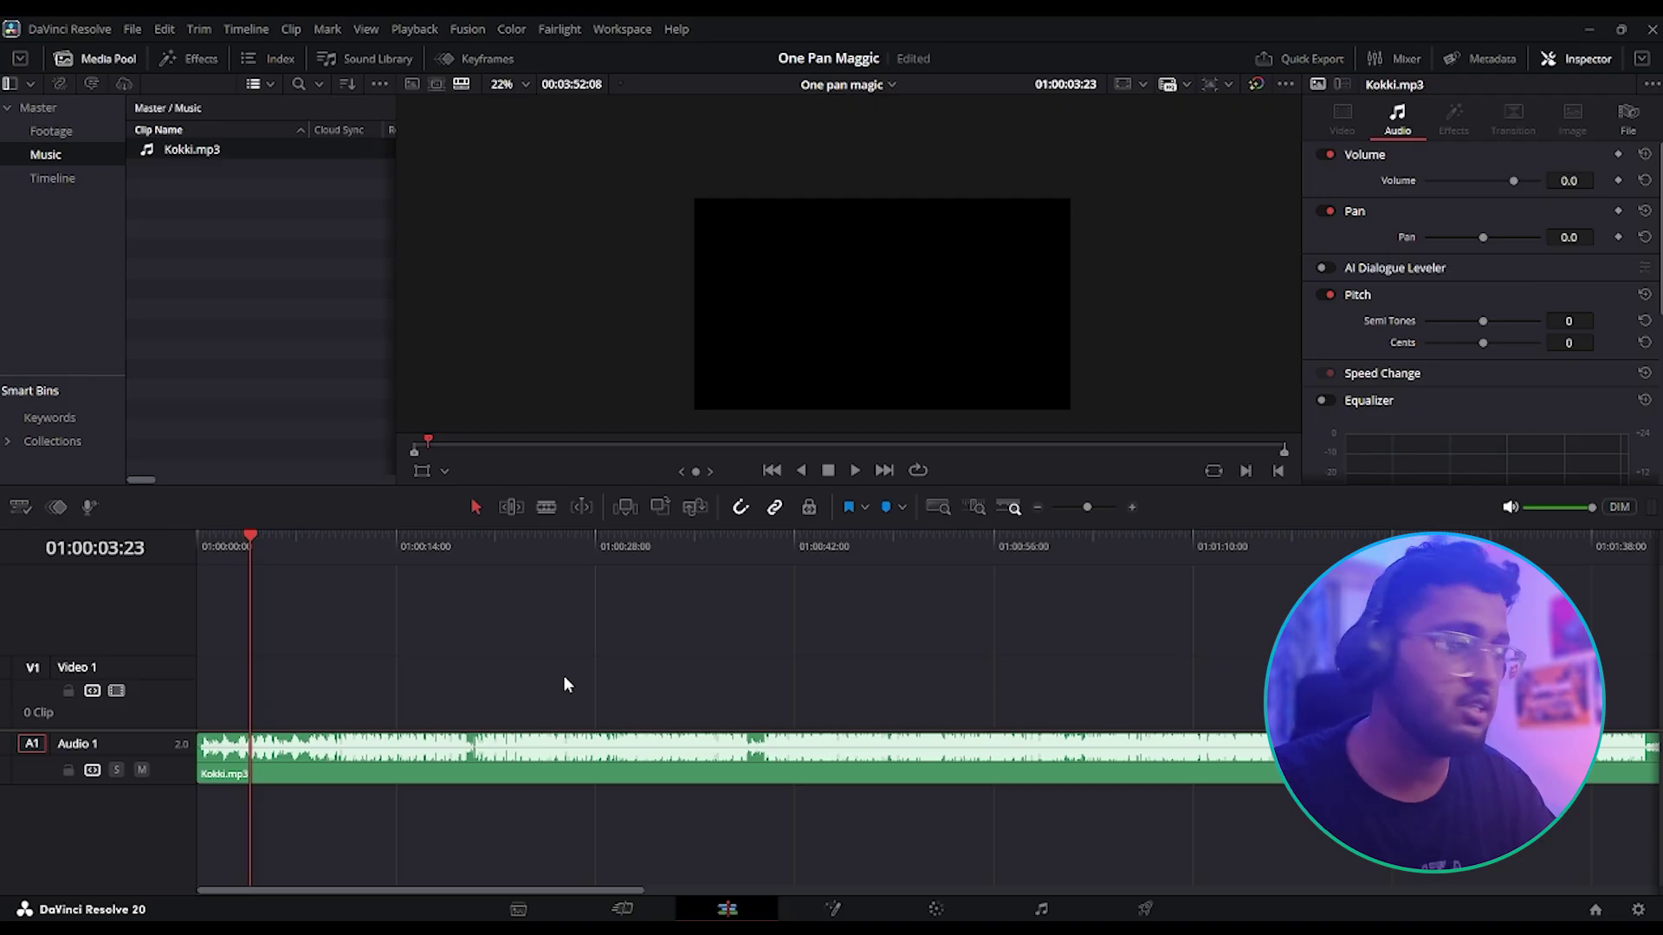
key(space)
key(space)
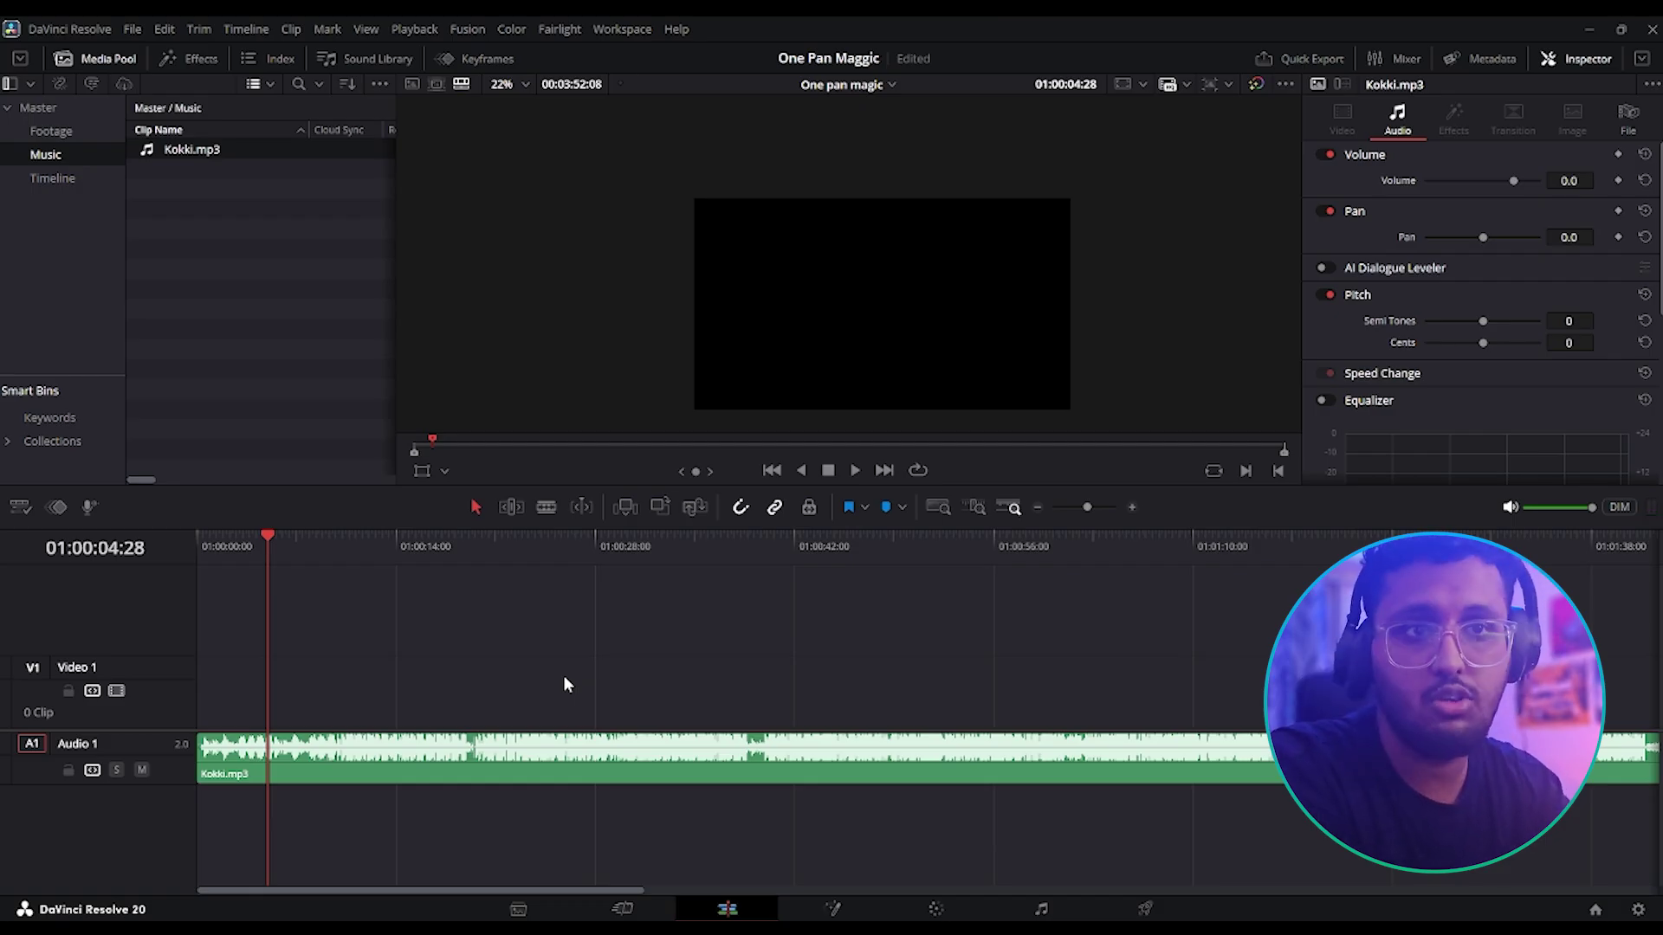
- Play the music from the timeline start and examine its waveform around 01:00:07:29 at several zoom levels
key(Home)
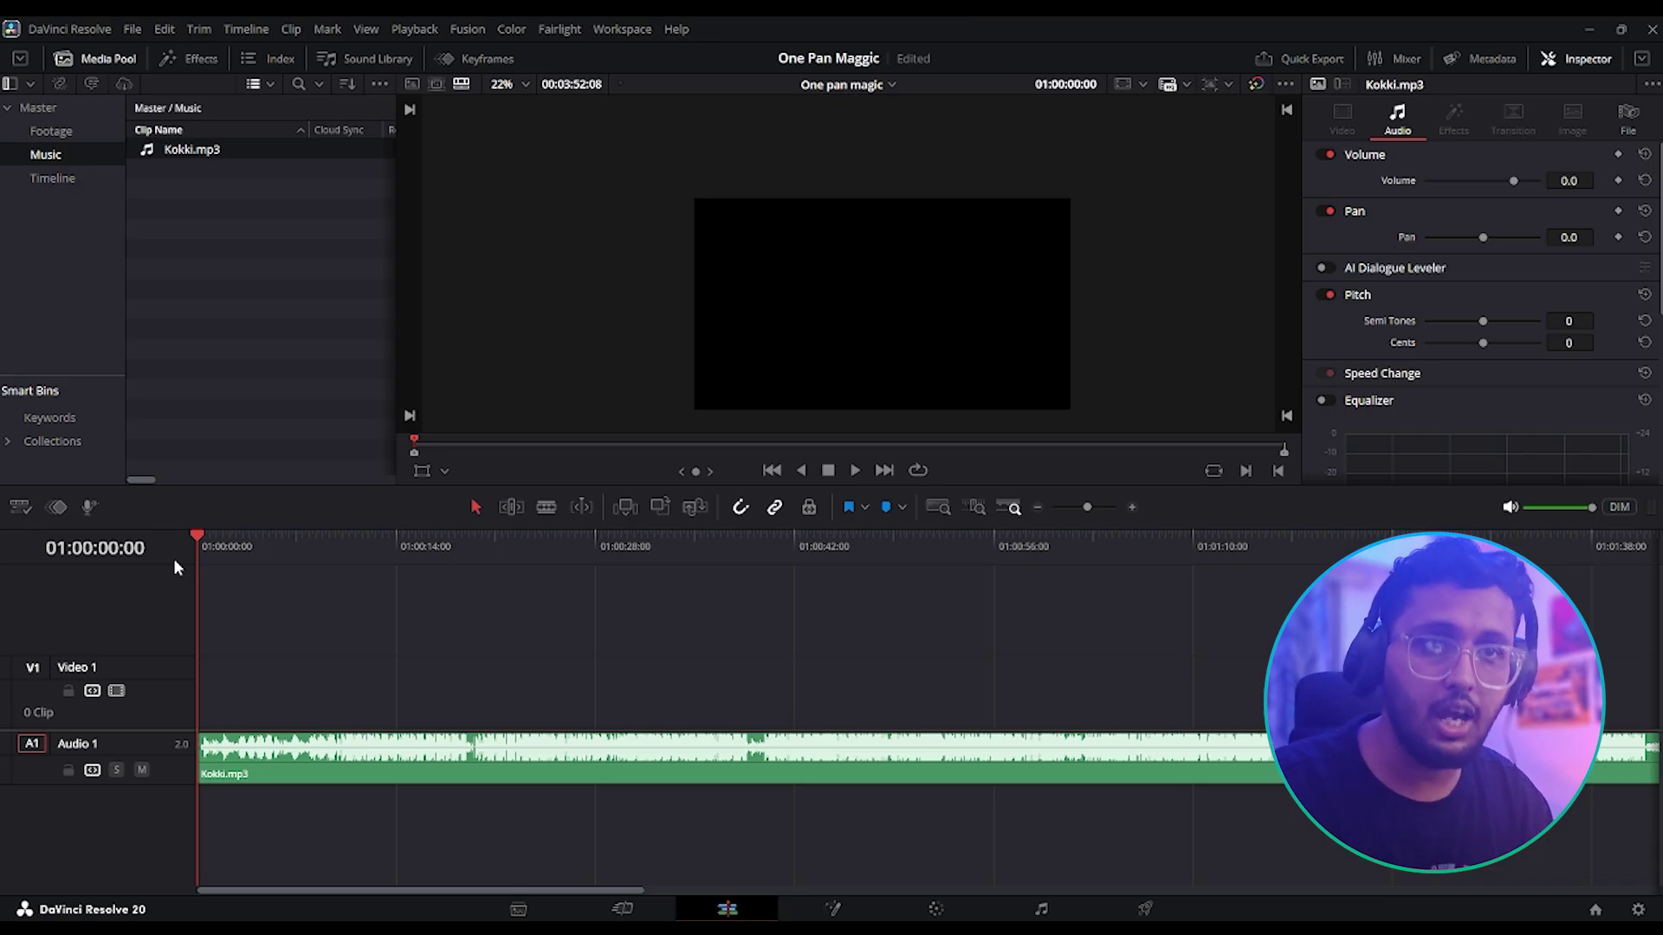
key(space)
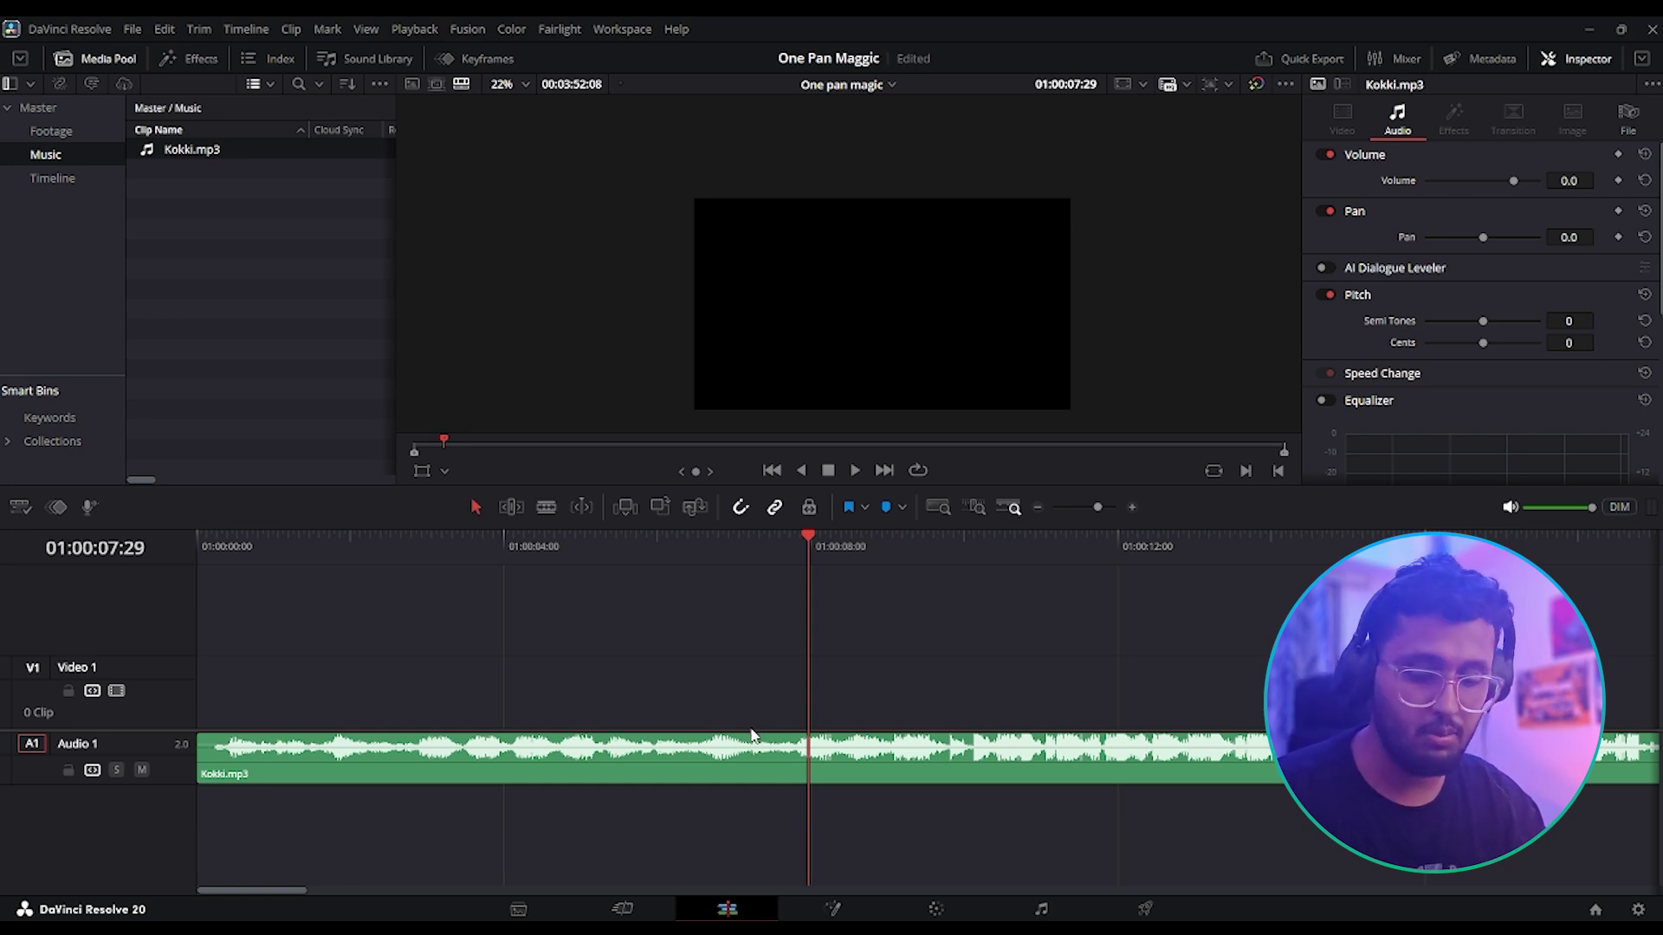
scroll(748, 730, up, 2)
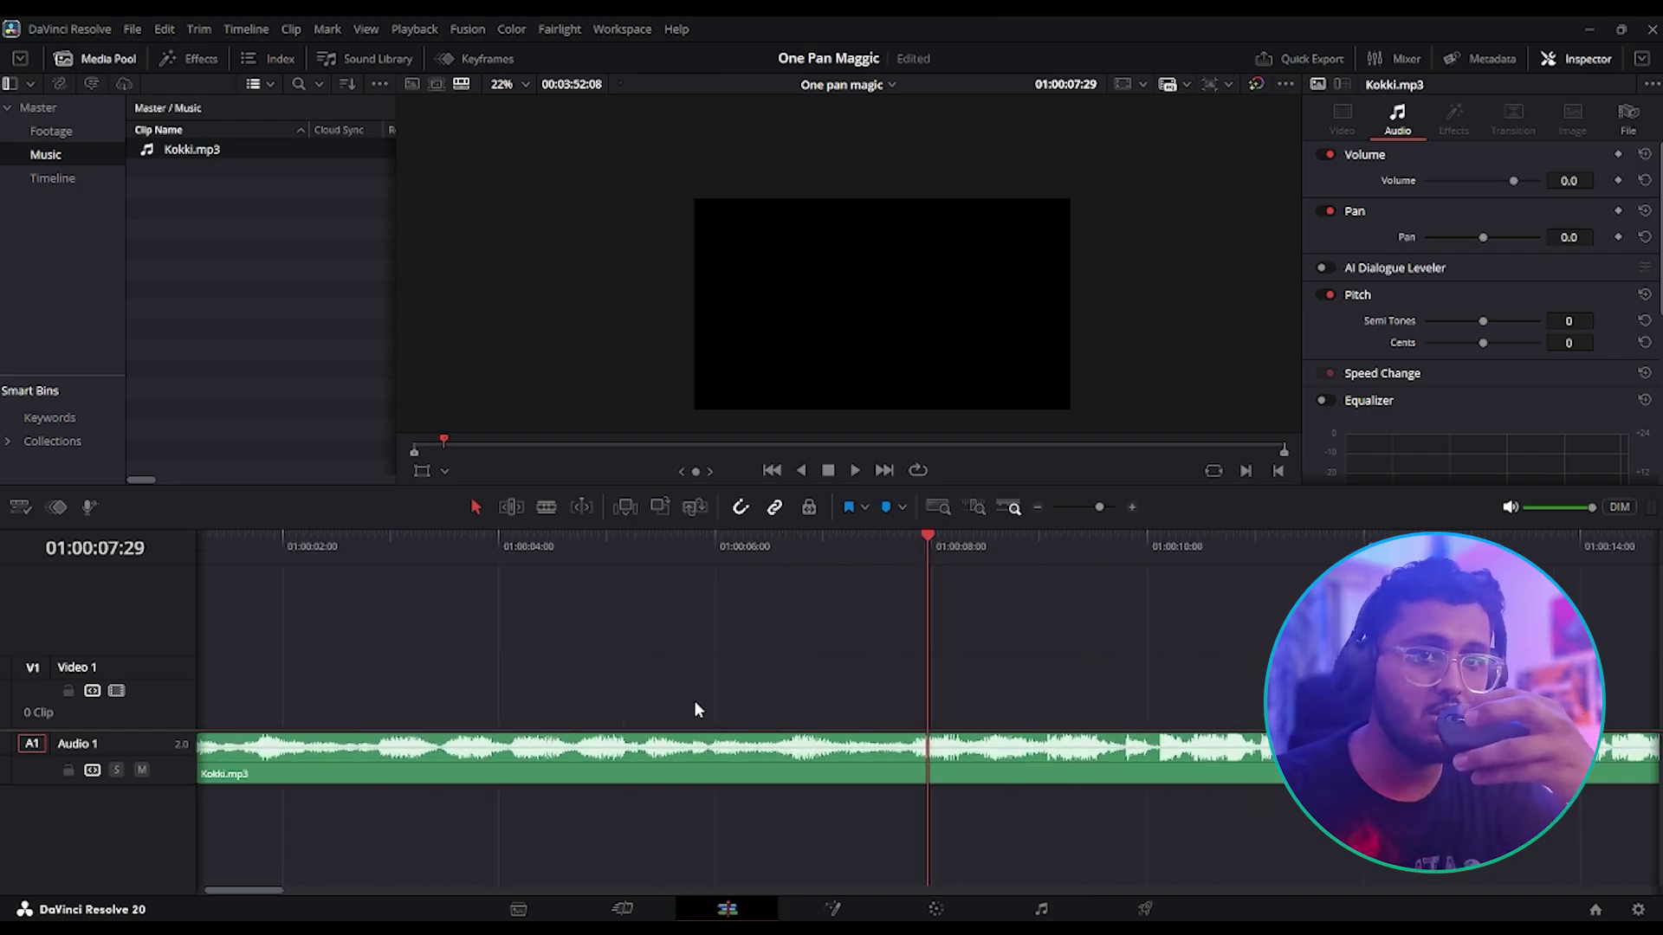
scroll(695, 705, down, 5)
scroll(721, 700, up, 3)
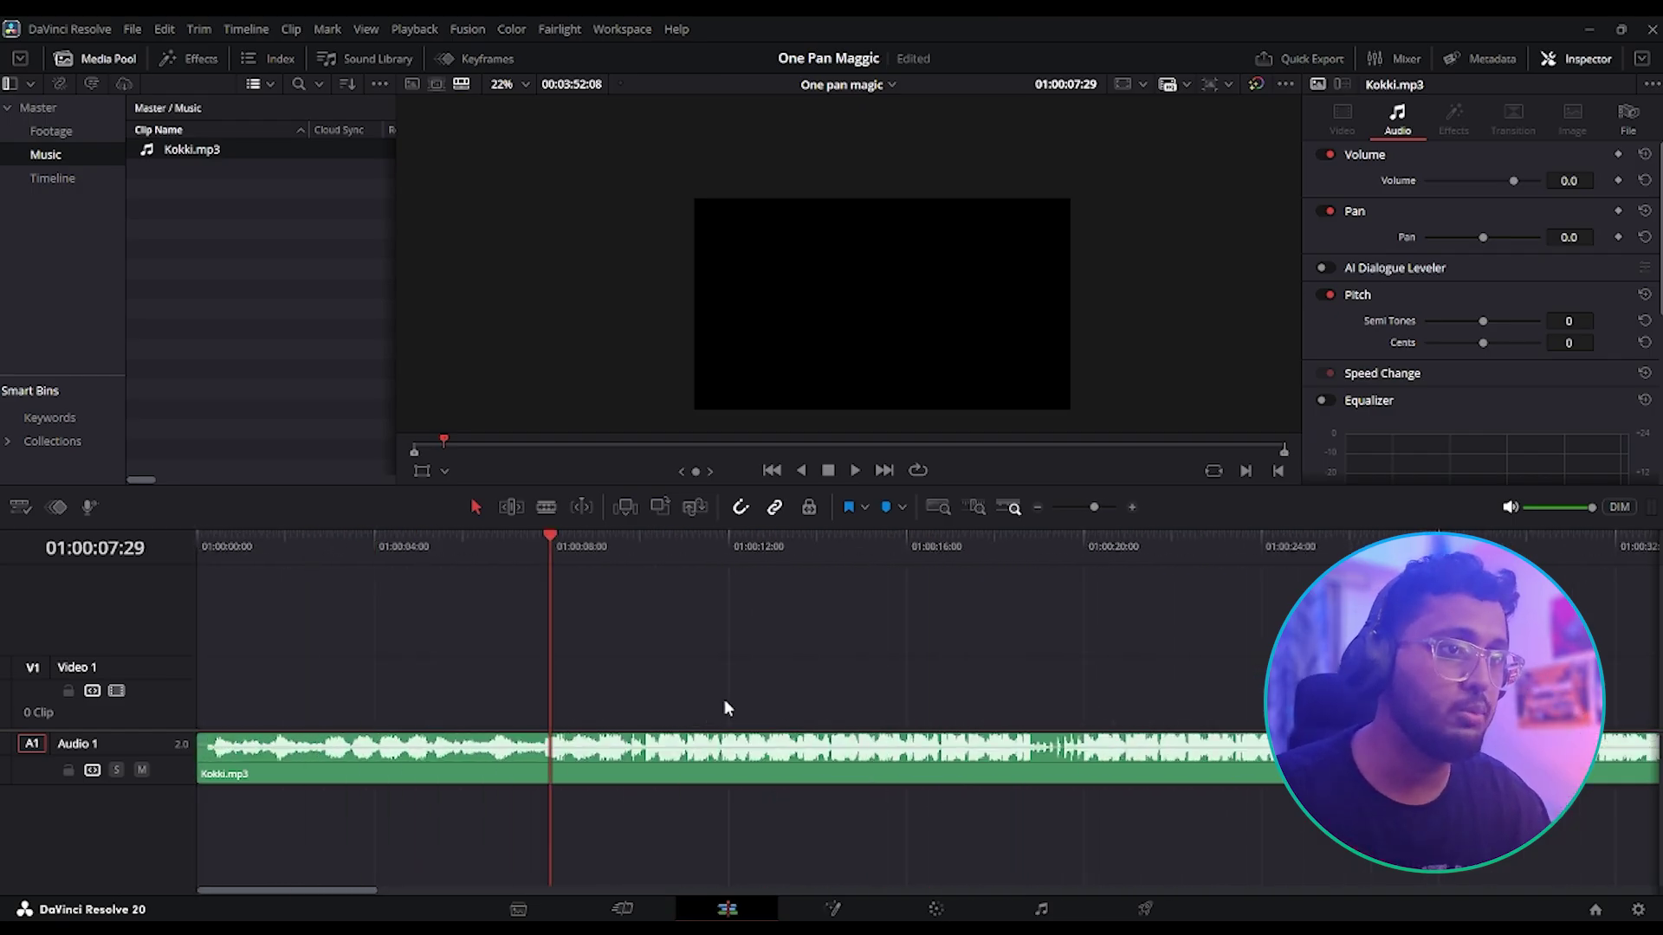
scroll(749, 697, down, 4)
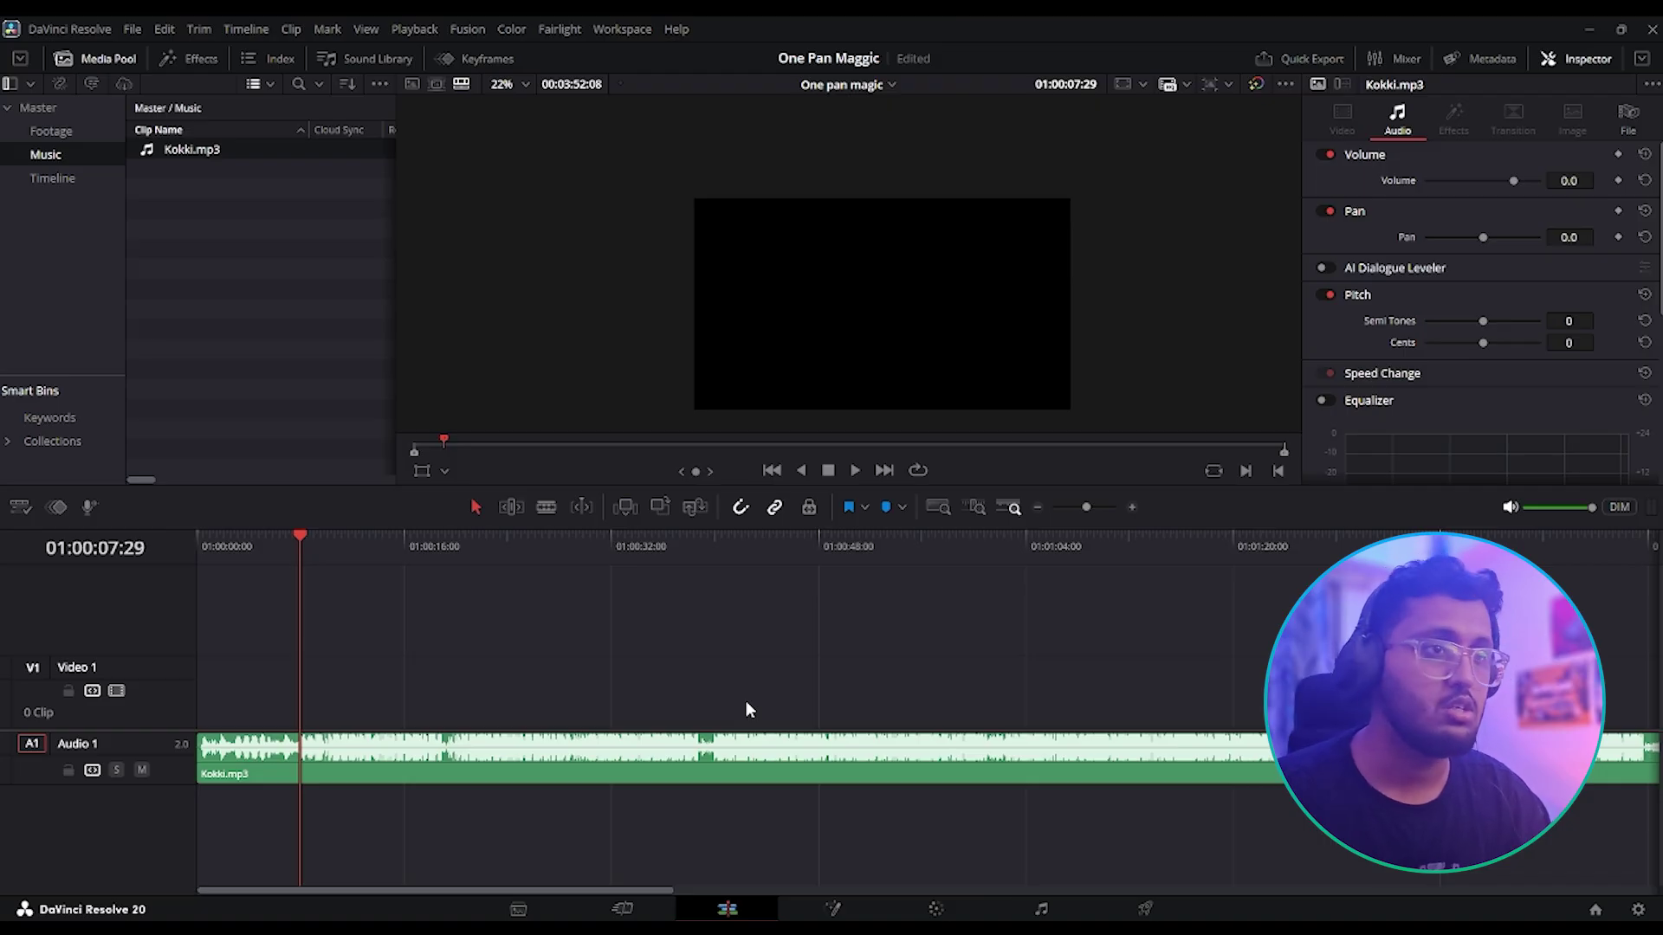
scroll(749, 709, up, 1)
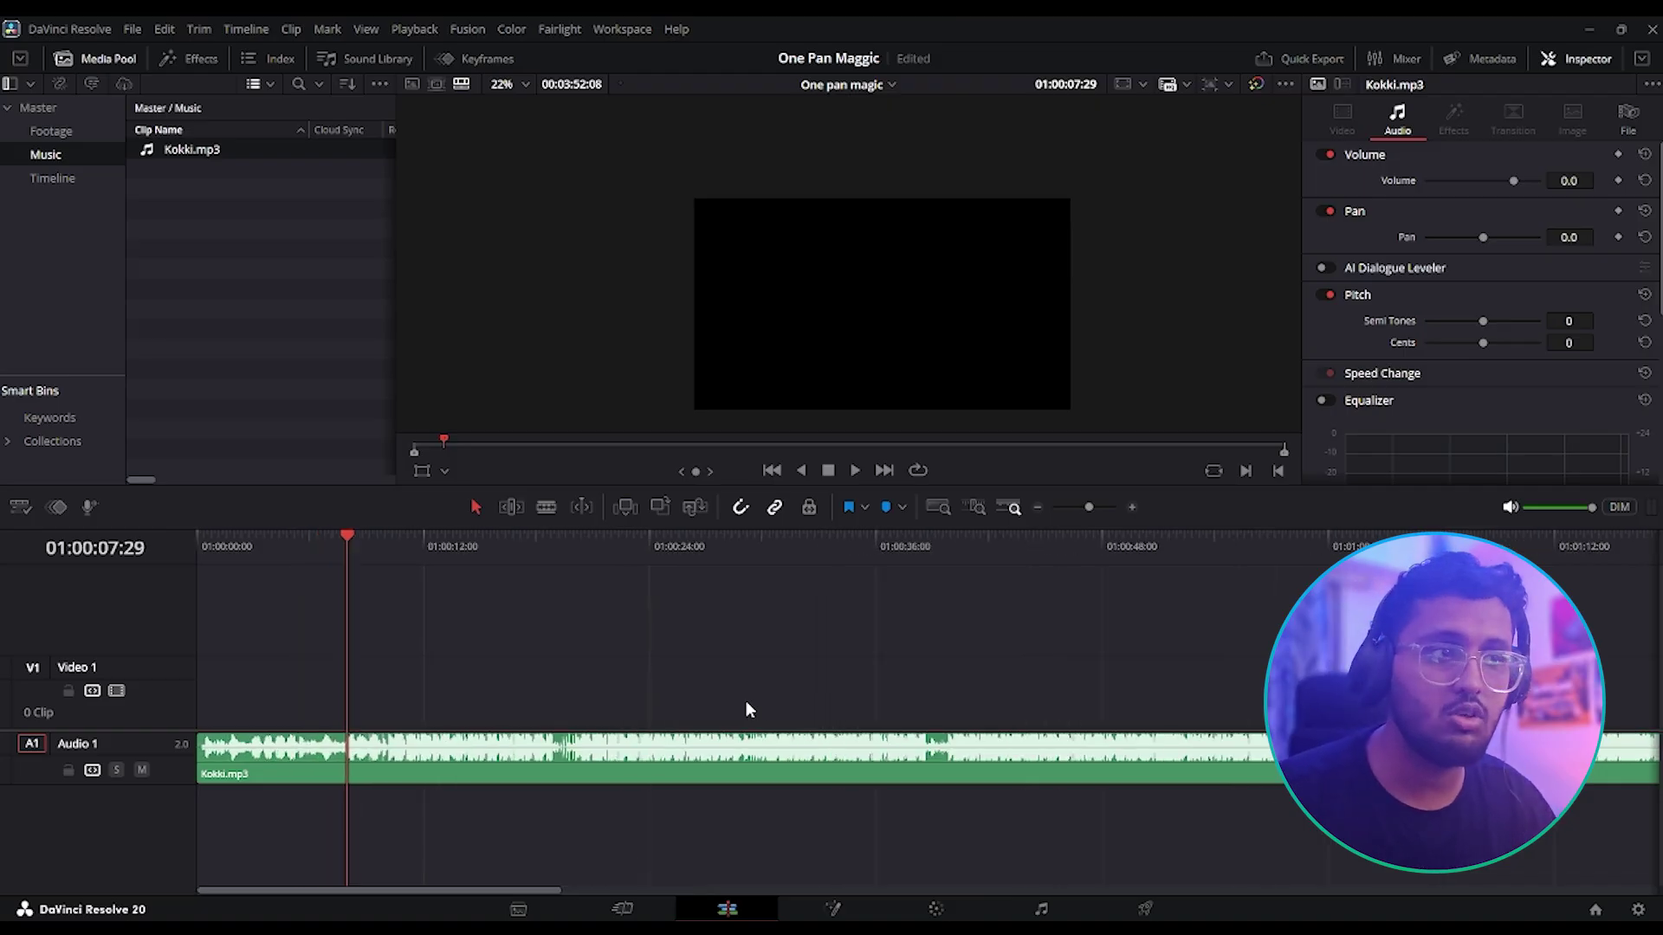
scroll(752, 701, up, 4)
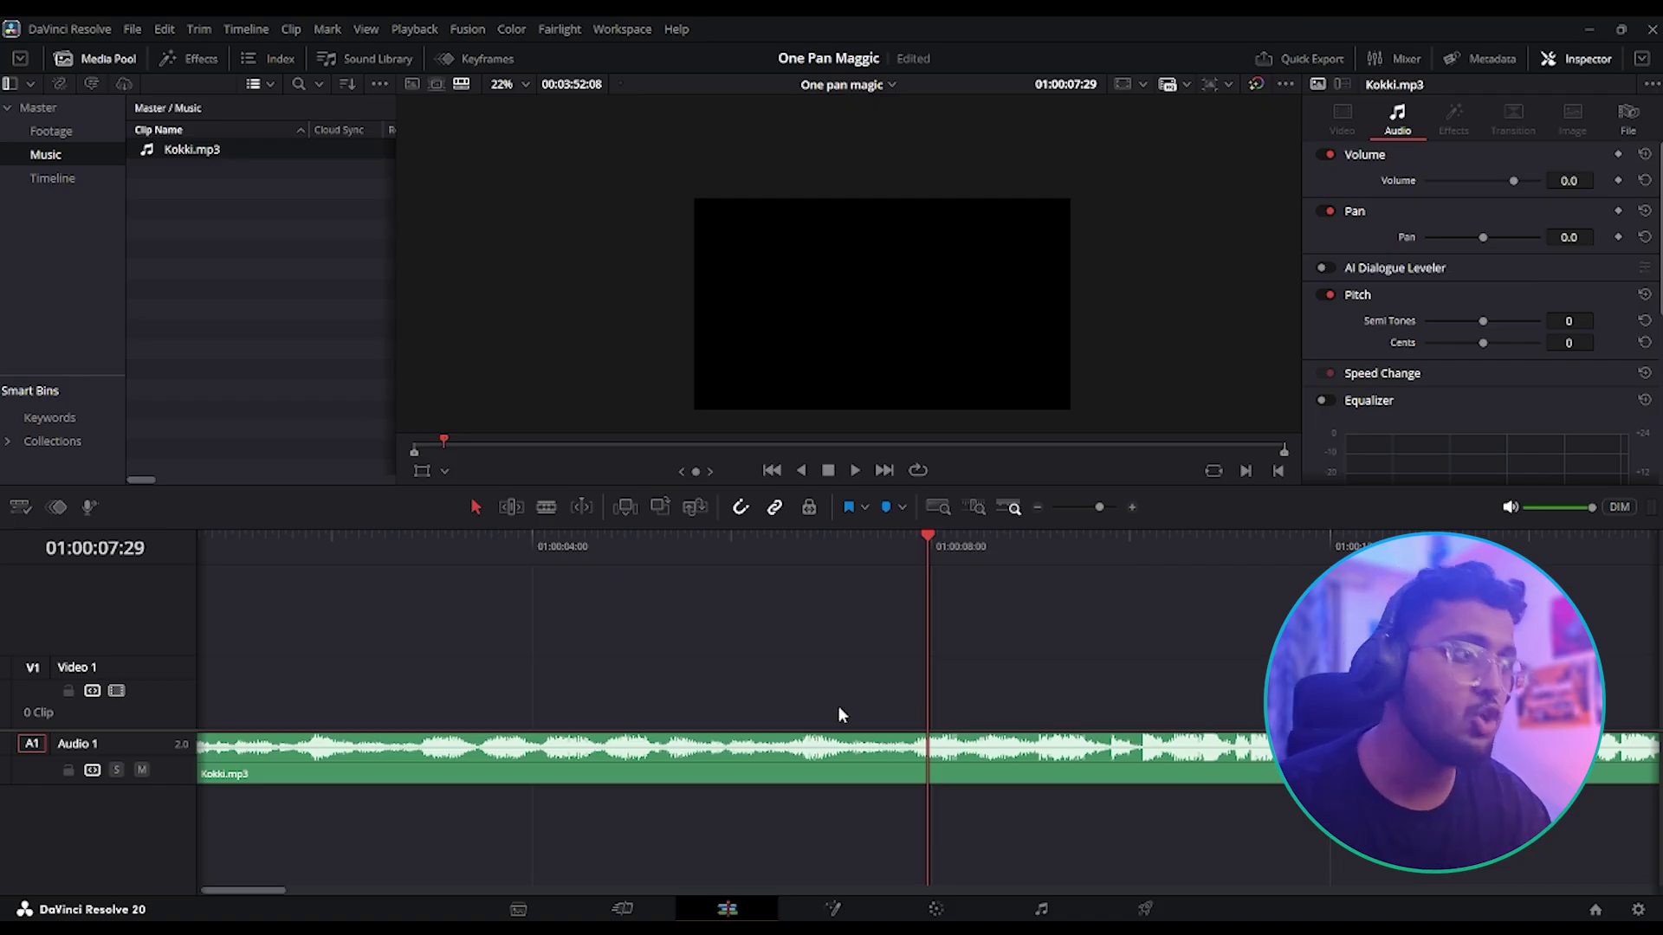
scroll(838, 714, up, 1)
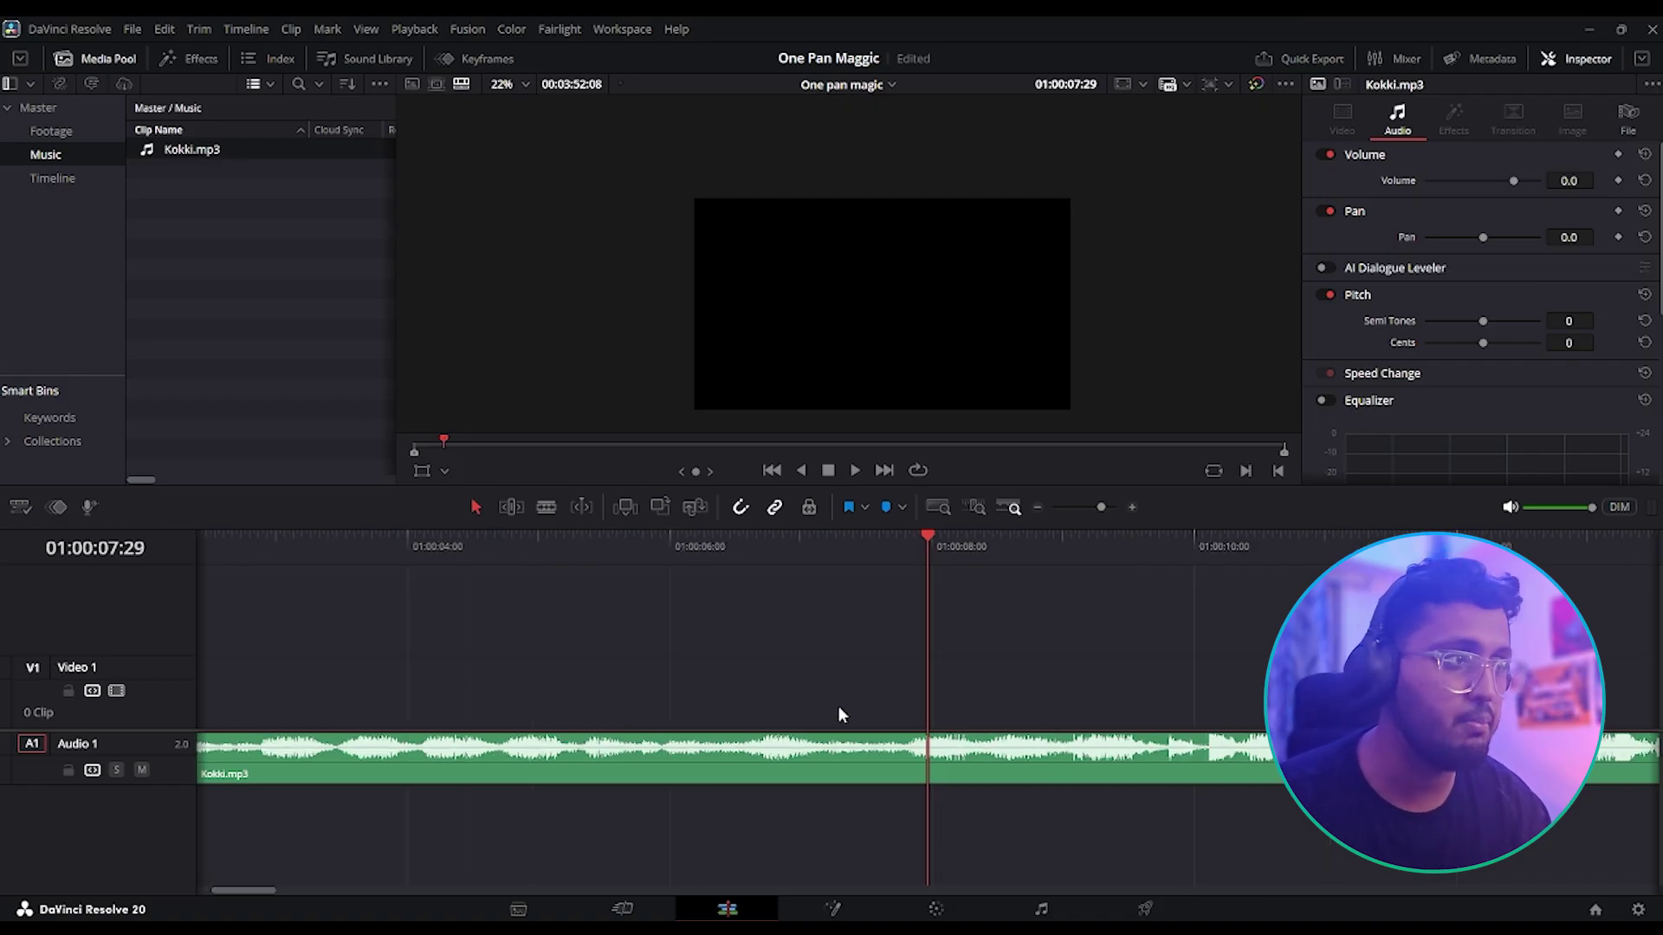
- Play on through the music and split the Kokki.mp3 clip at 01:00:10:02
key(space)
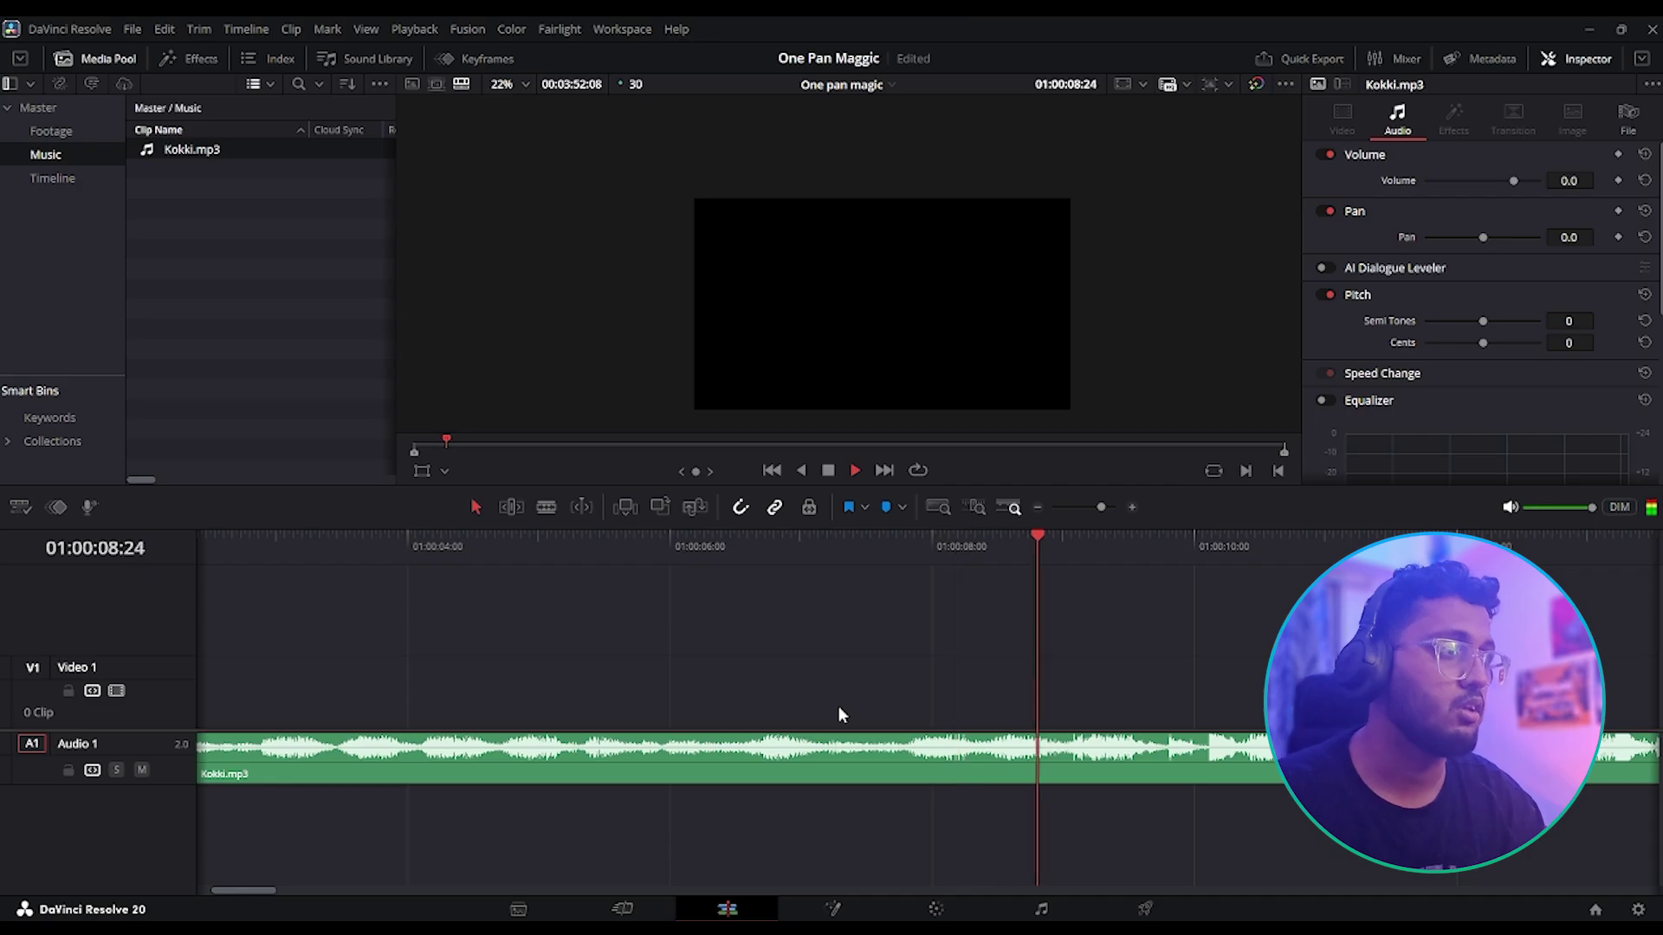
drag(1178, 537, 1207, 542)
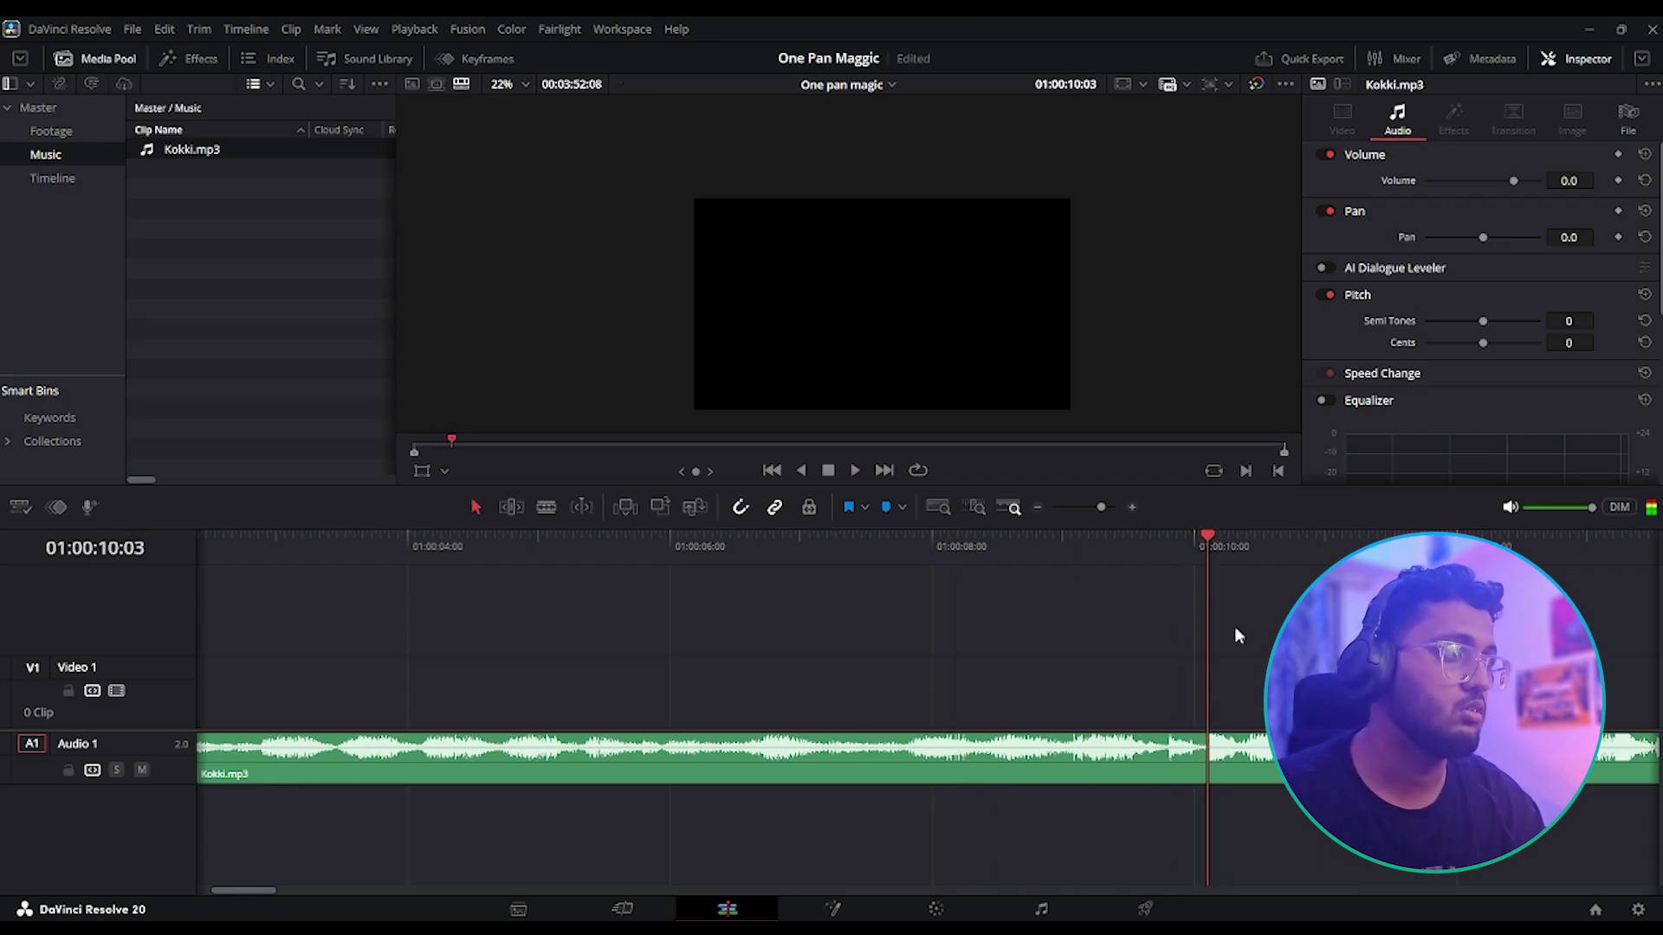
click(1386, 762)
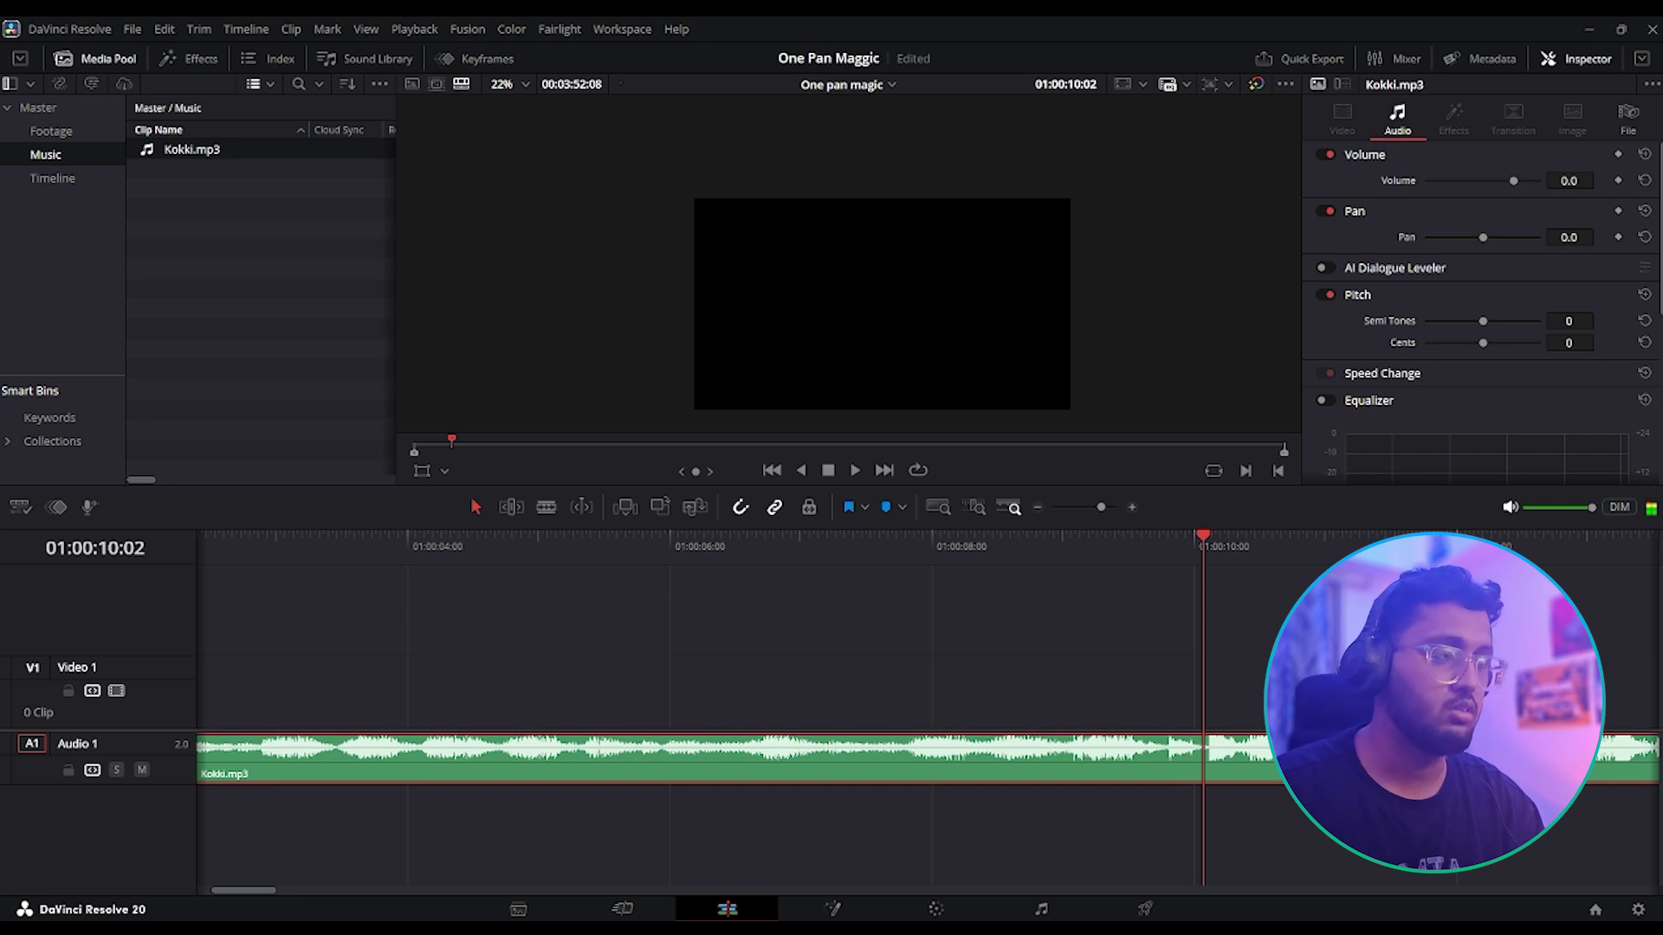
key(ctrl+b)
- Try splitting the music at 01:00:19:10 and deleting the piece between the two cuts, and undo both edits
key(ctrl+minus)
key(ctrl+minus)
key(ctrl+minus)
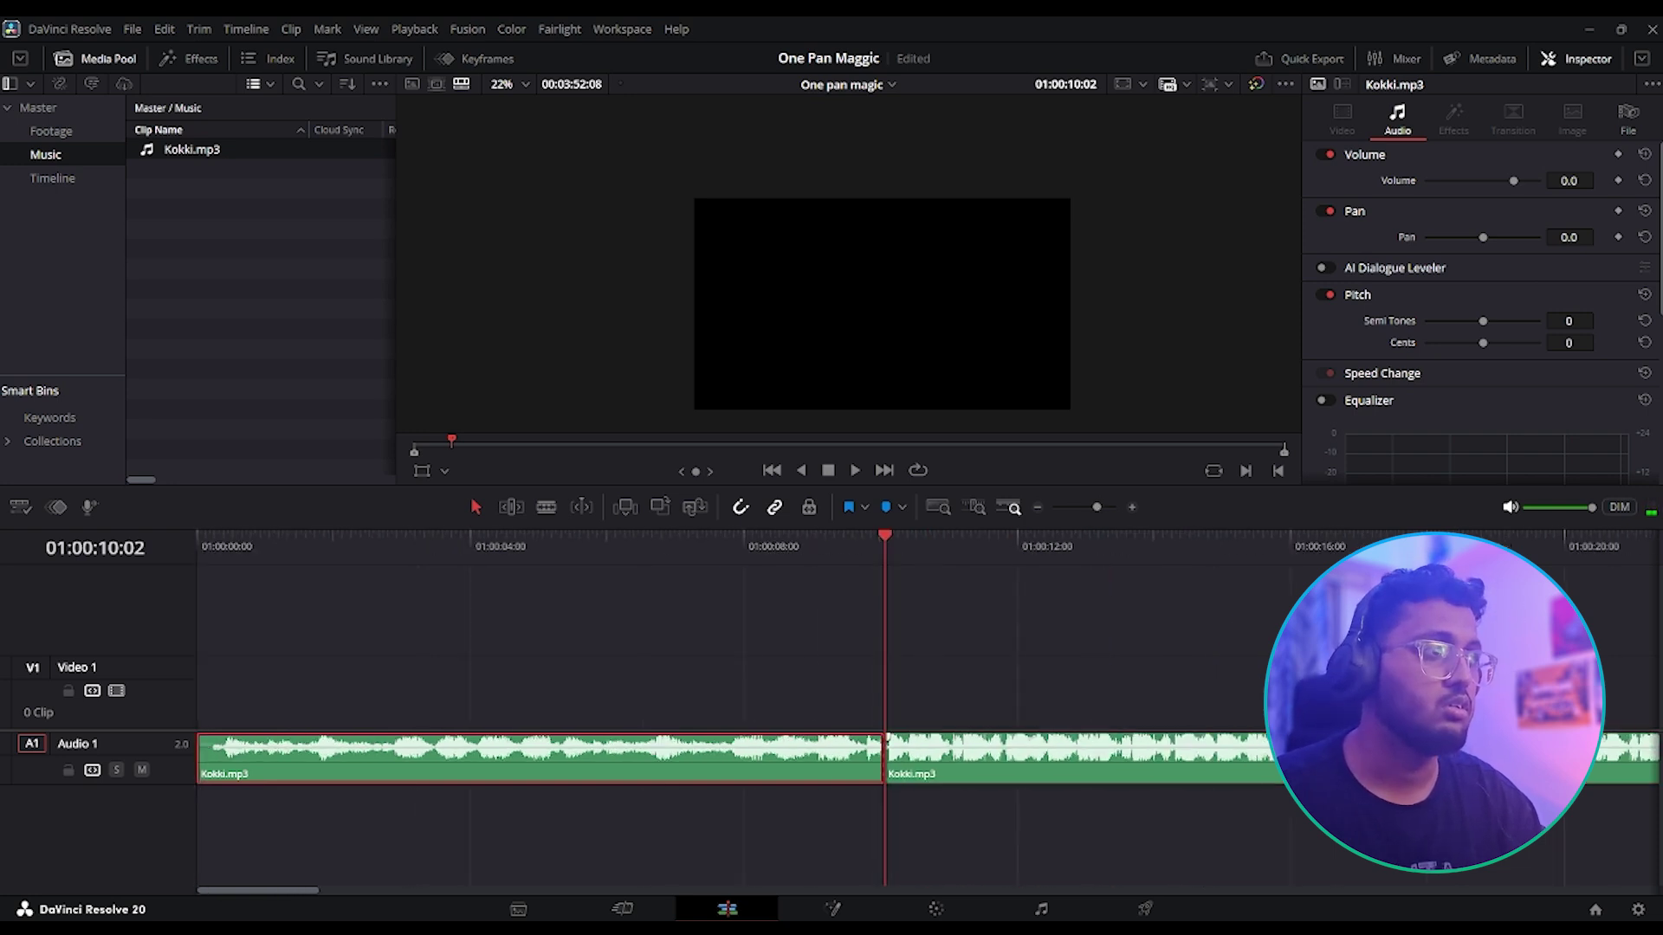
key(space)
key(space)
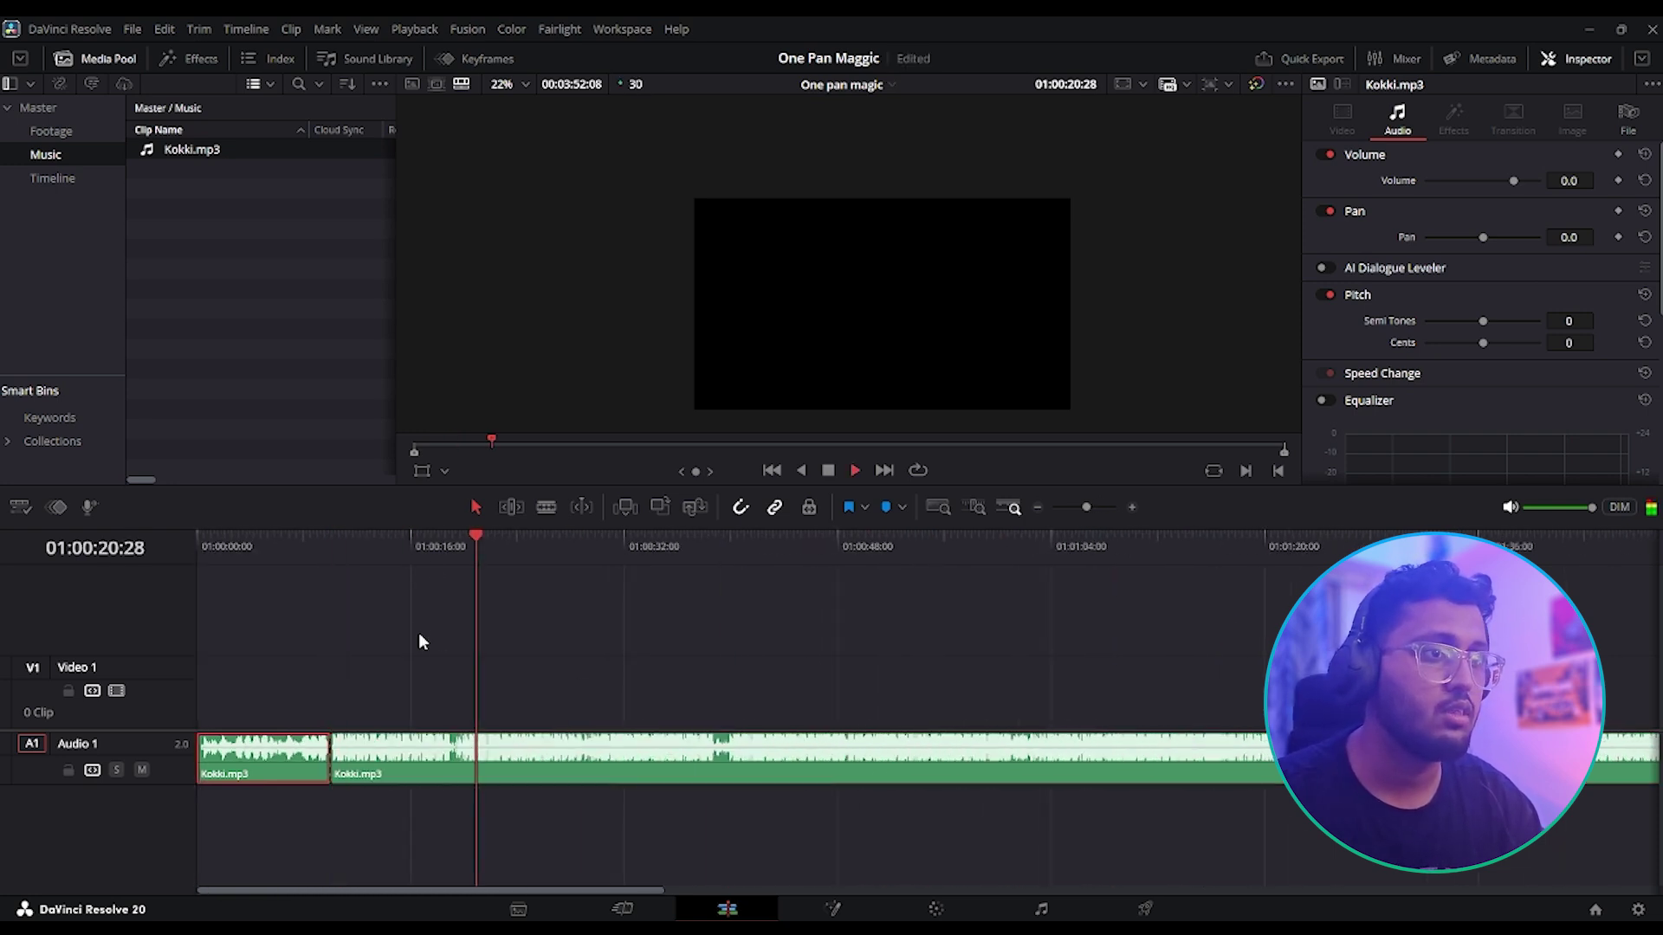
drag(455, 538, 455, 542)
click(516, 784)
key(ctrl+b)
key(BackSpace)
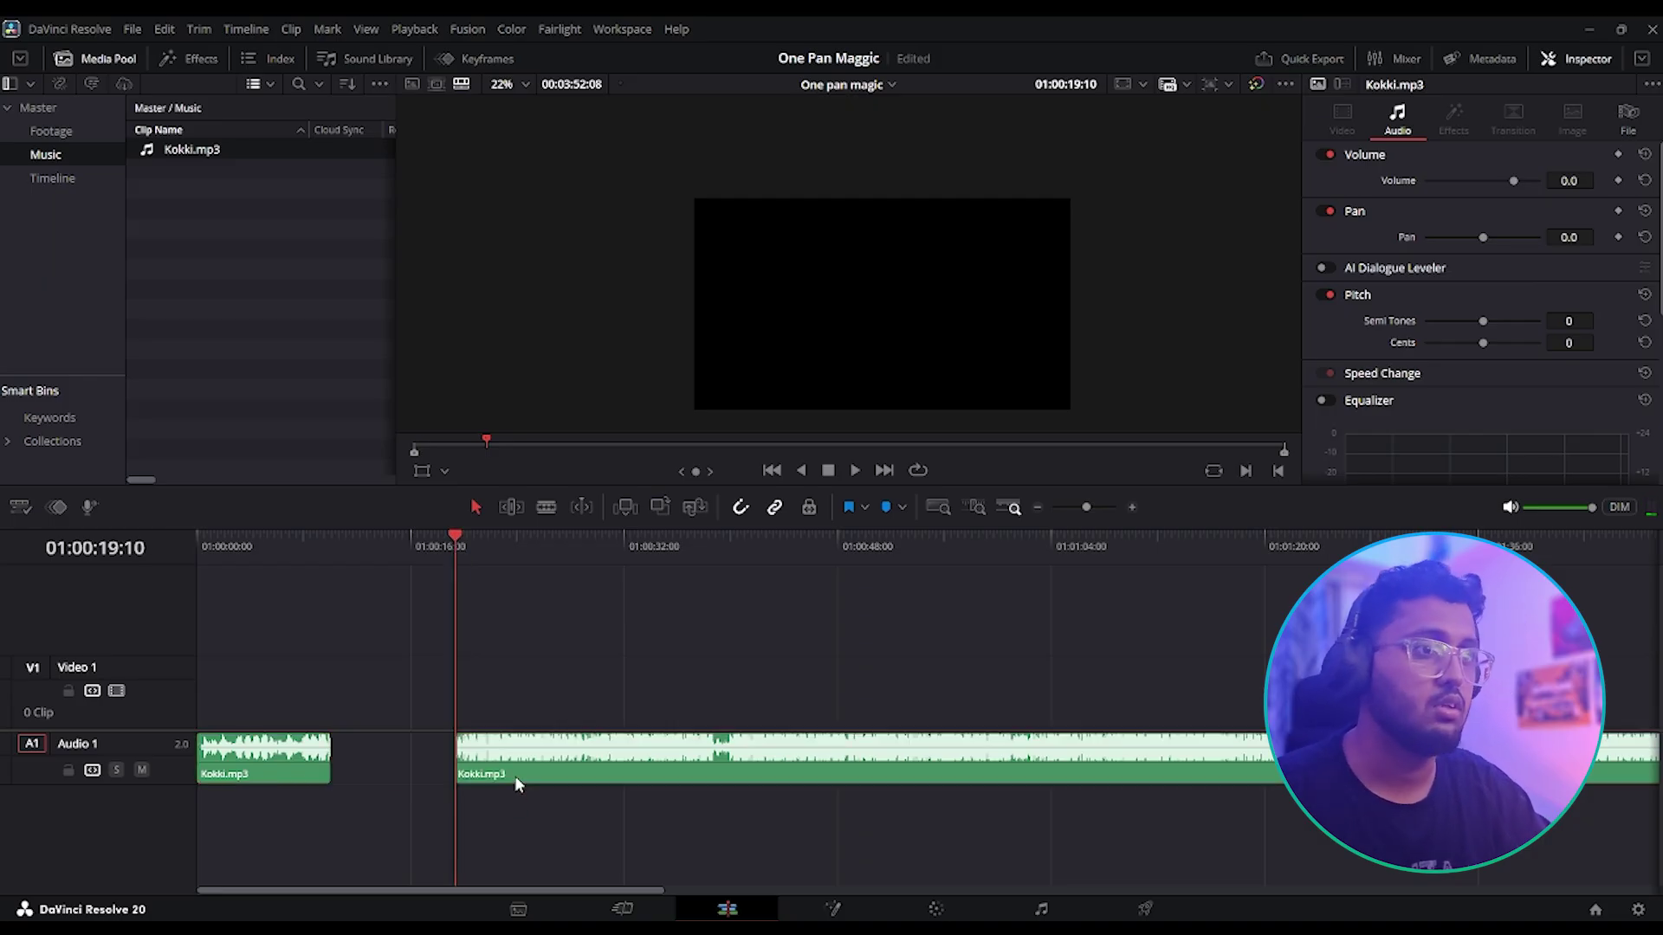
key(ctrl+z)
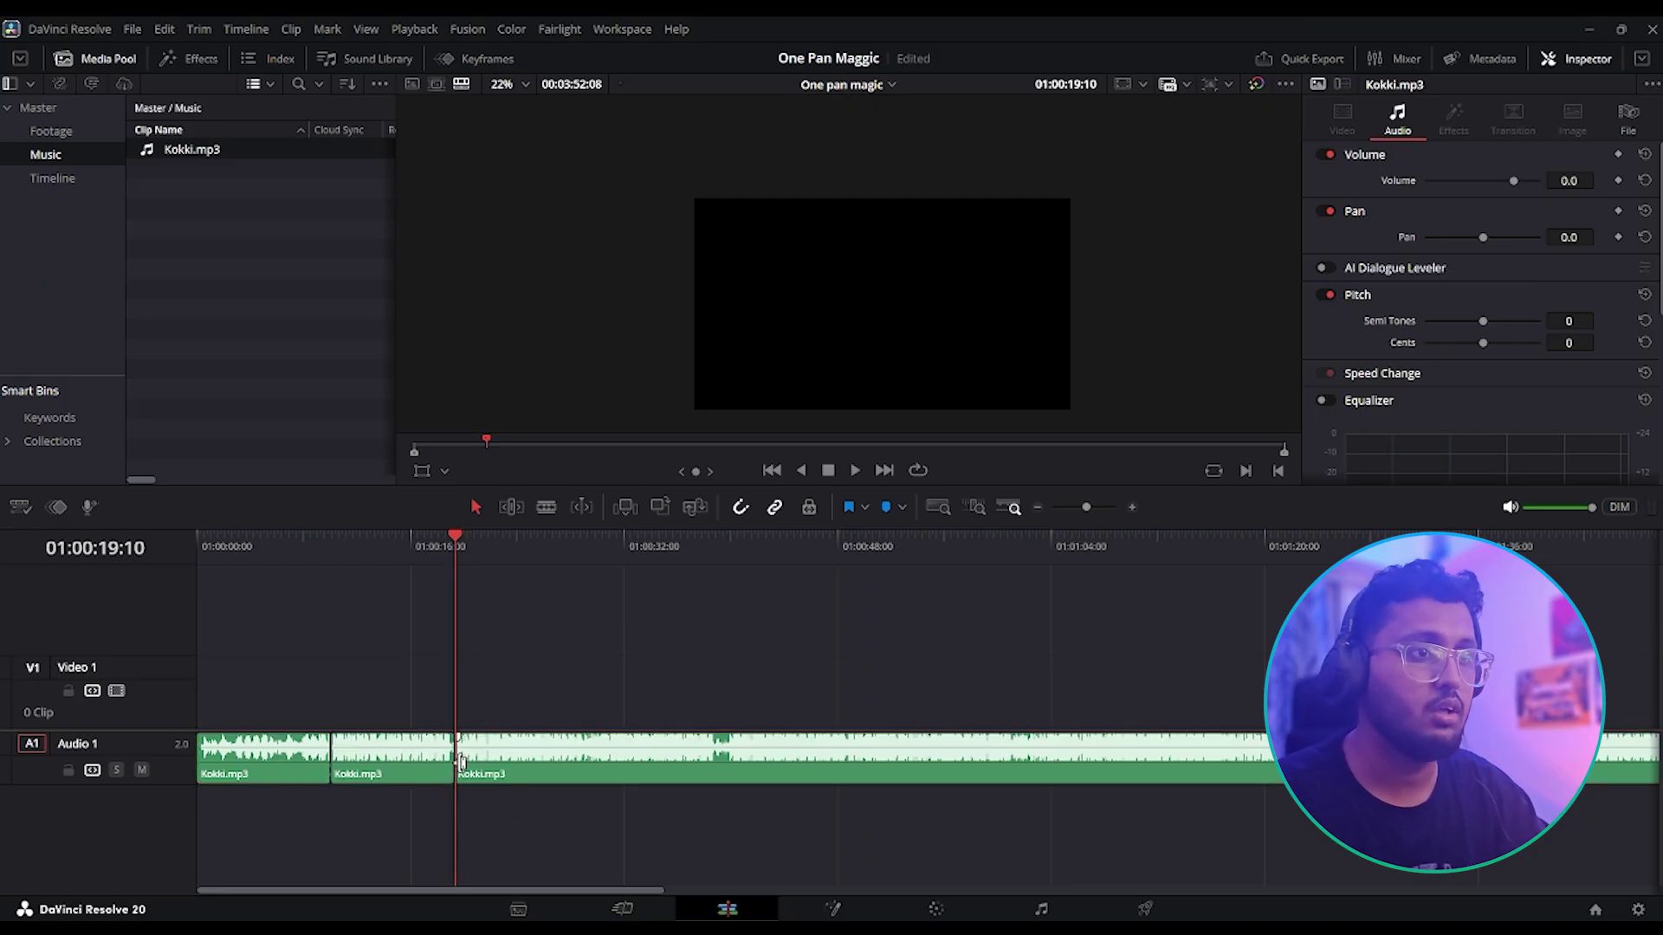
key(ctrl+z)
- Split the second music segment at 01:00:19:10 again and undo that split
click(496, 773)
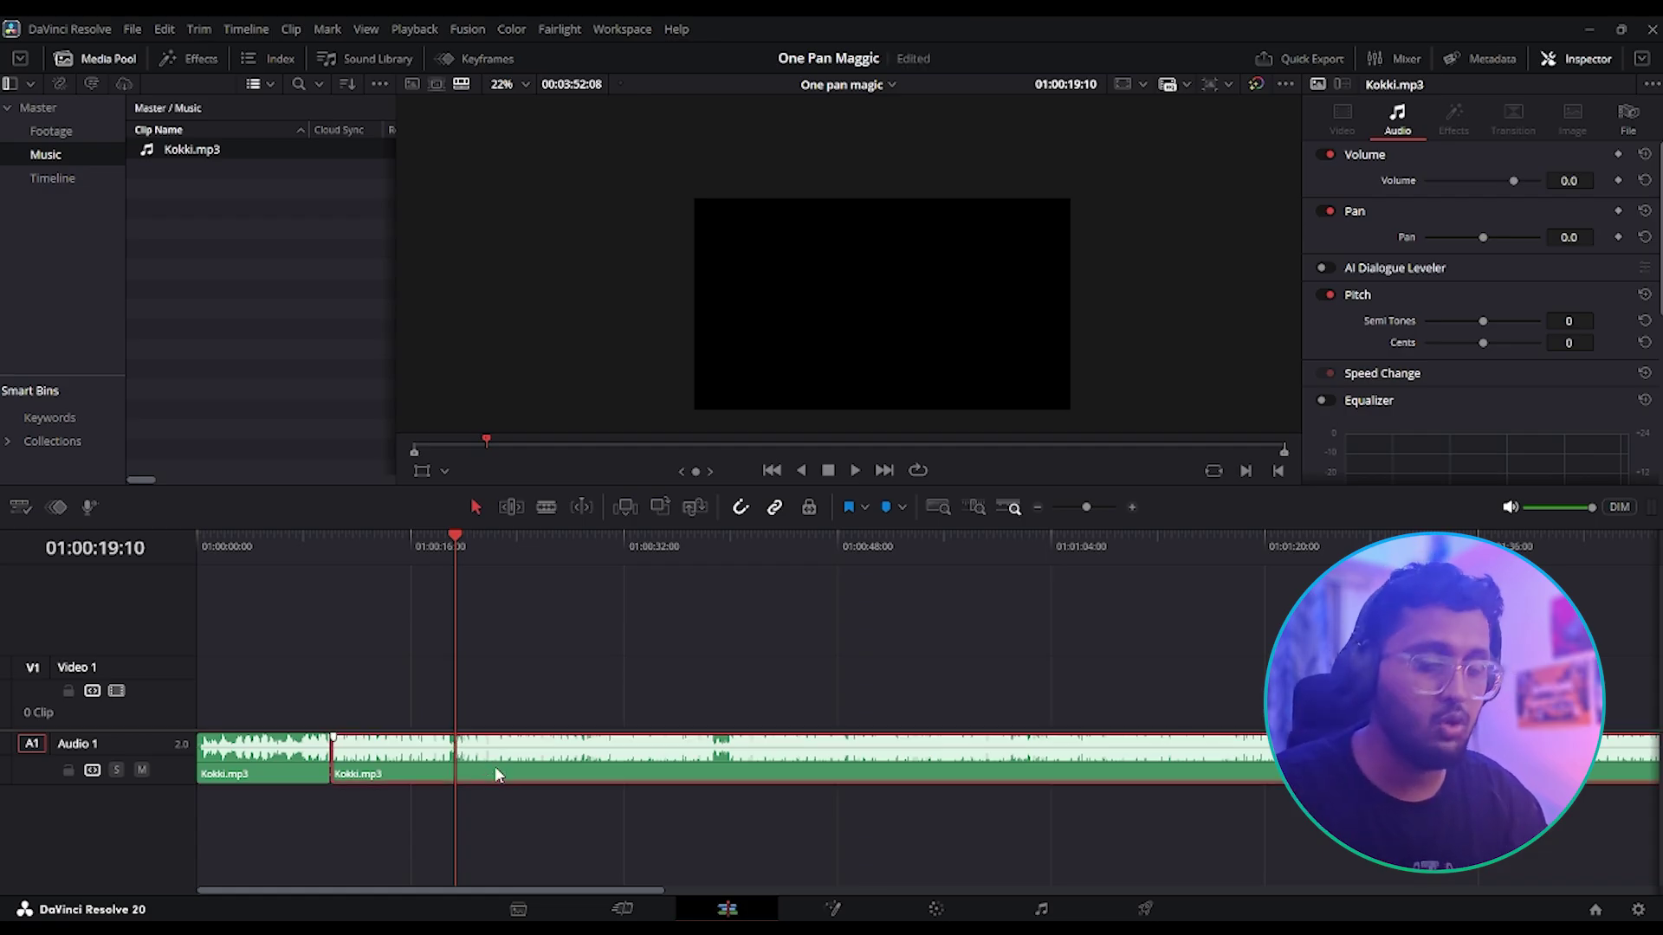
key(ctrl+b)
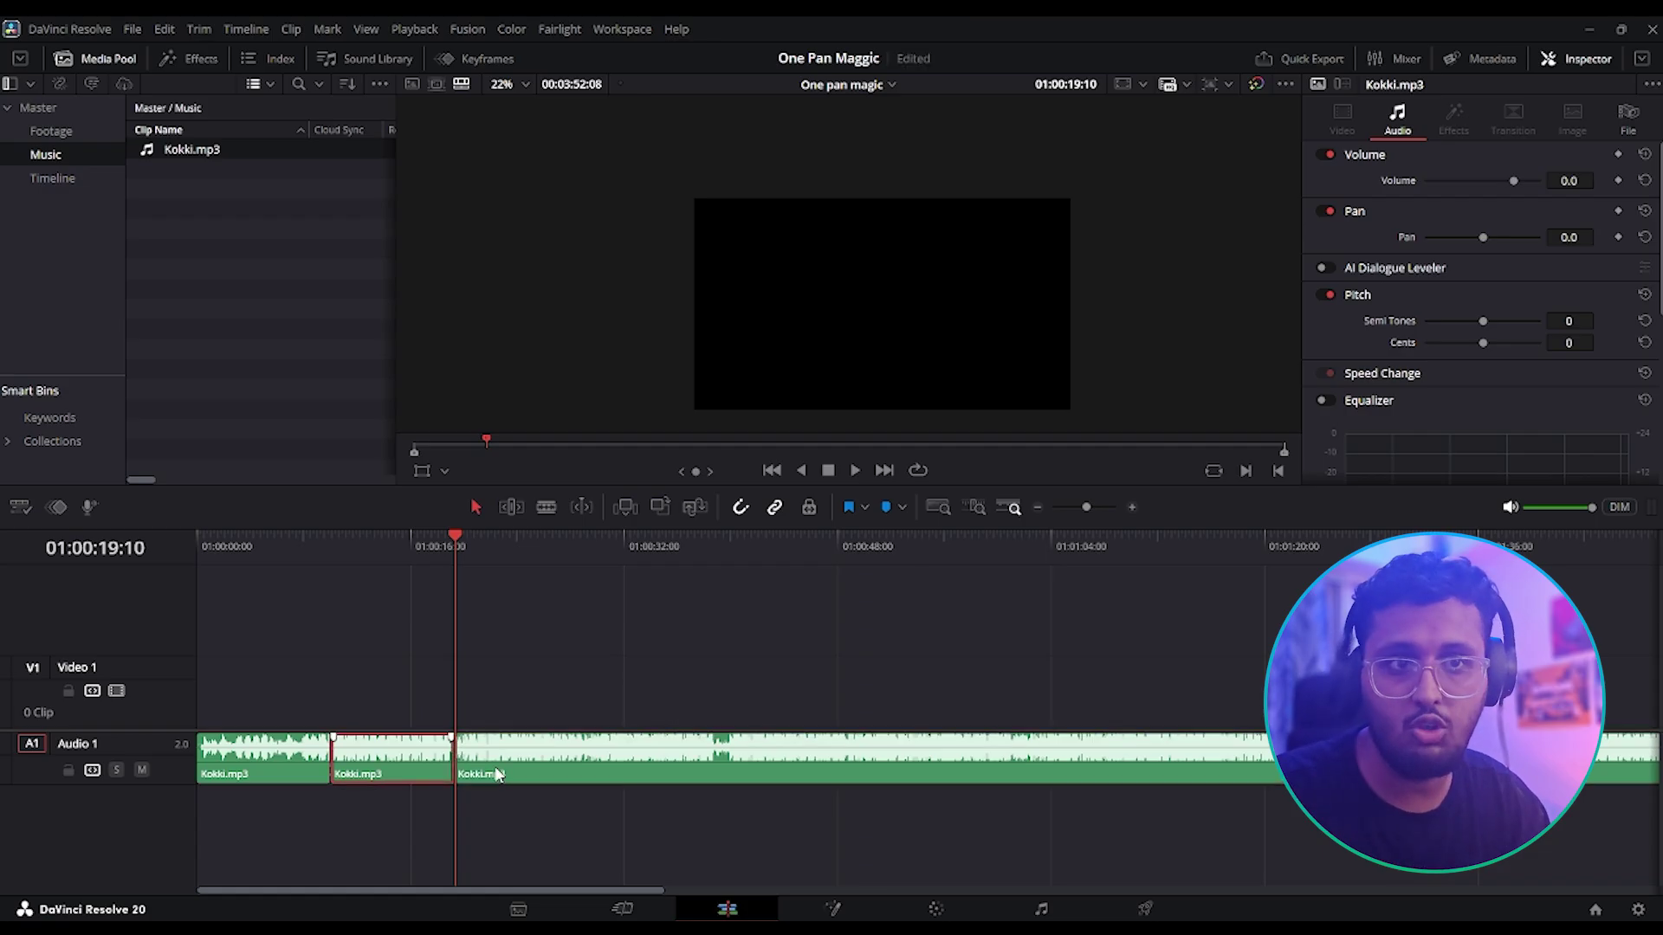
key(ctrl+z)
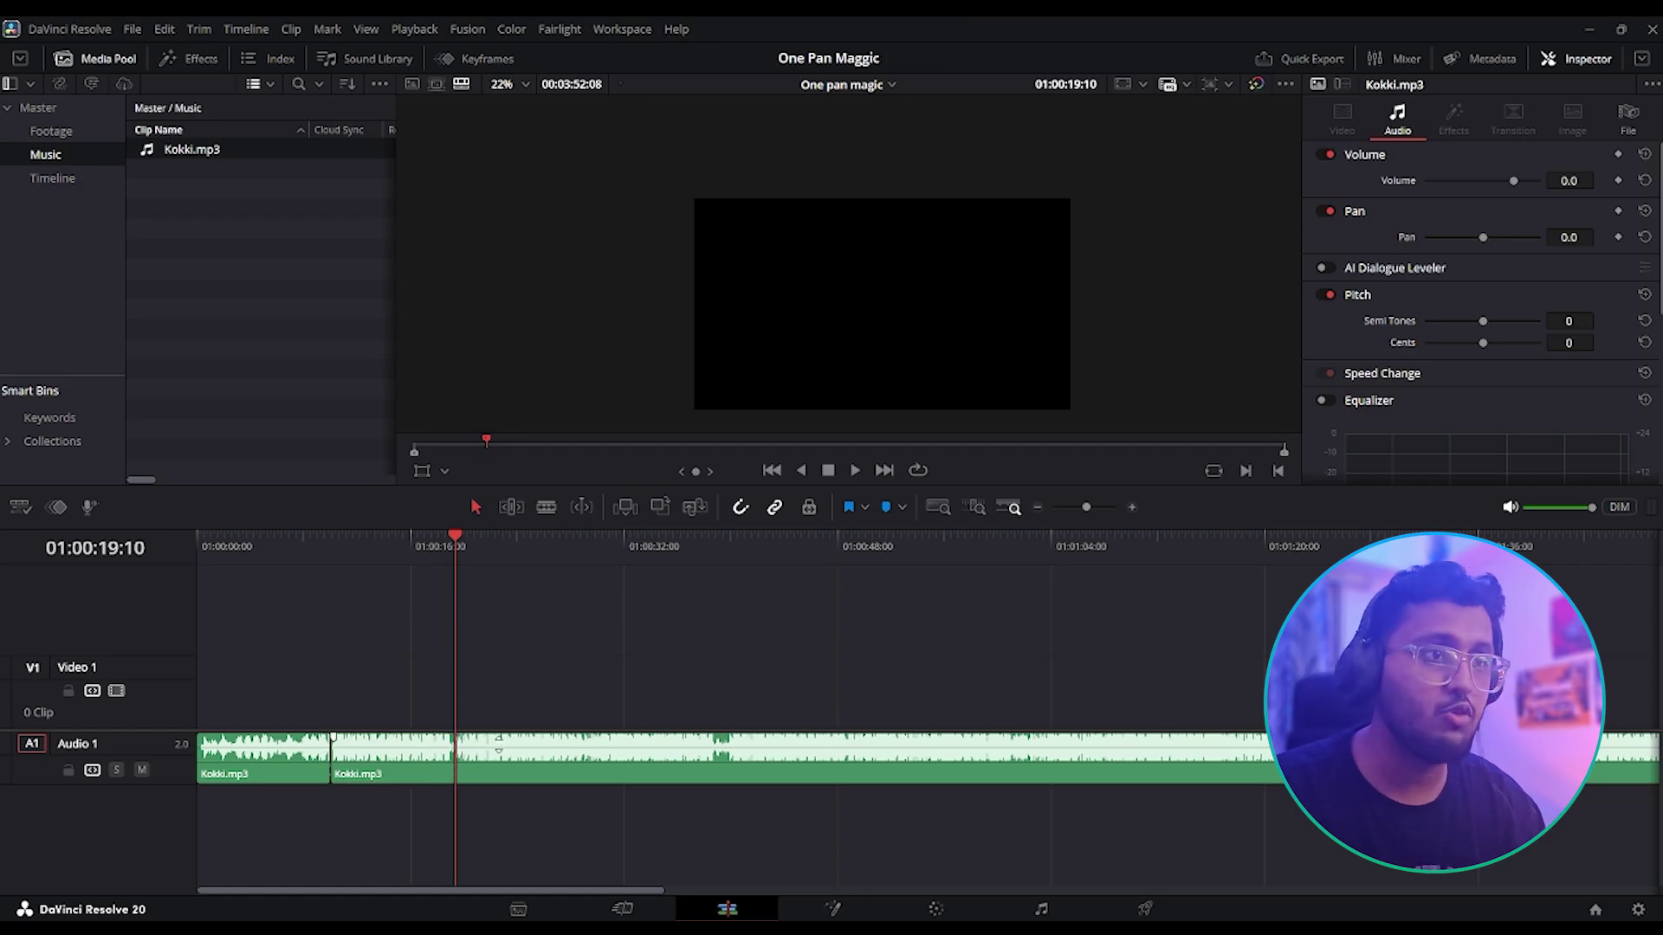
- Split the second music segment at 01:00:19:10 and save the project
click(485, 776)
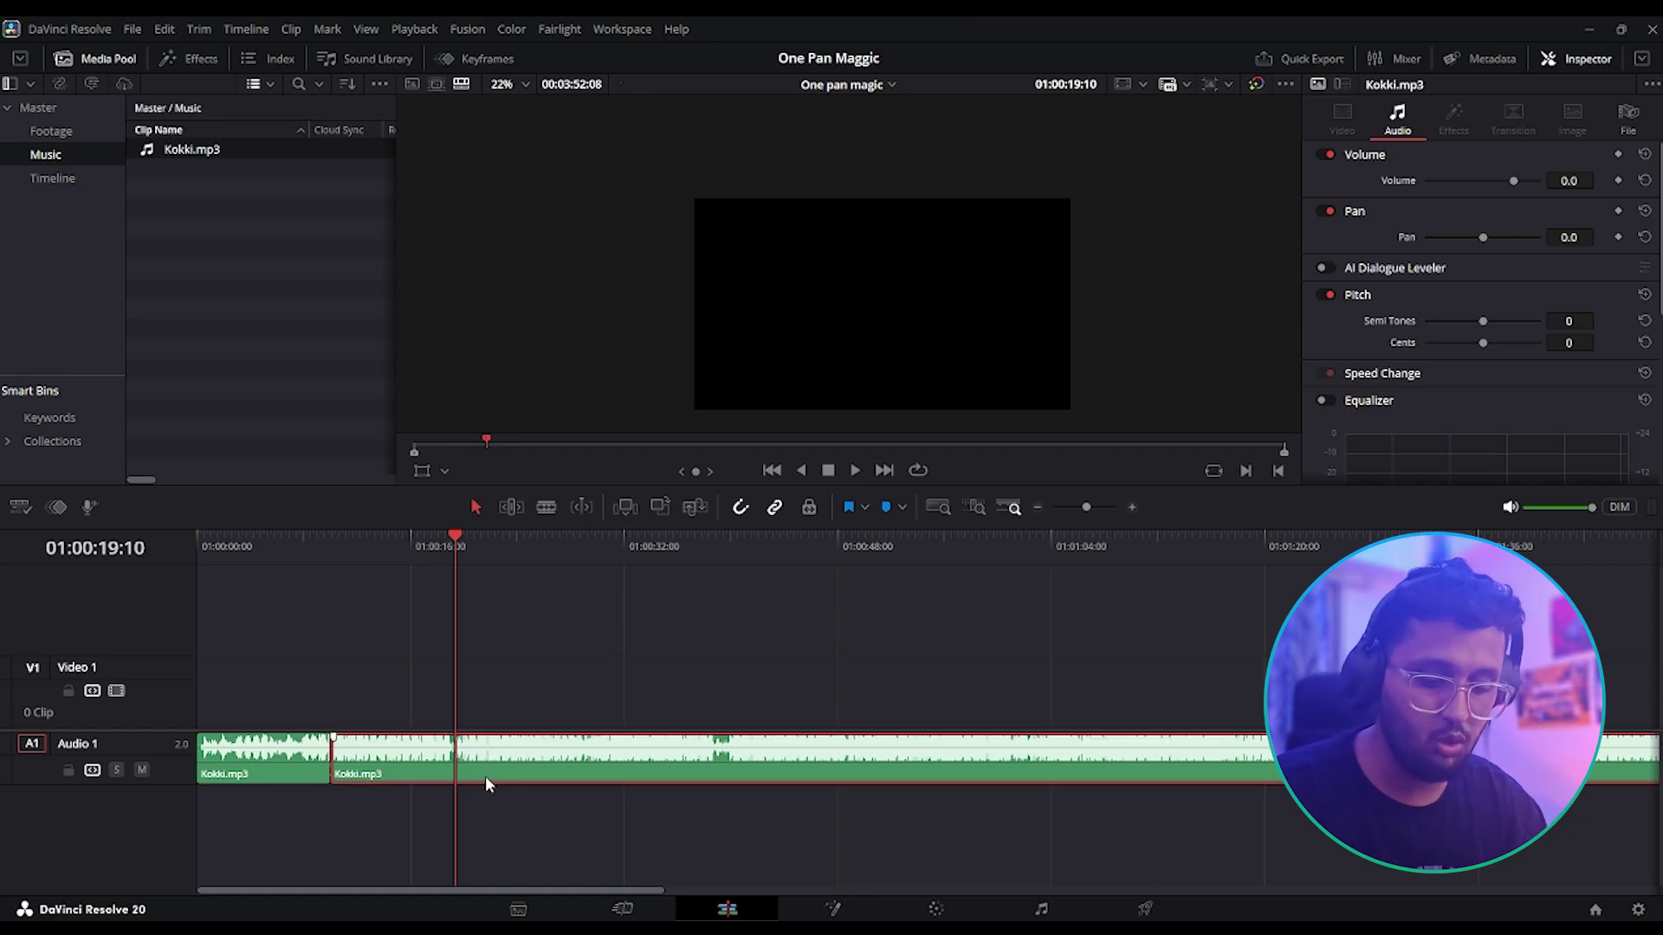
key(ctrl+b)
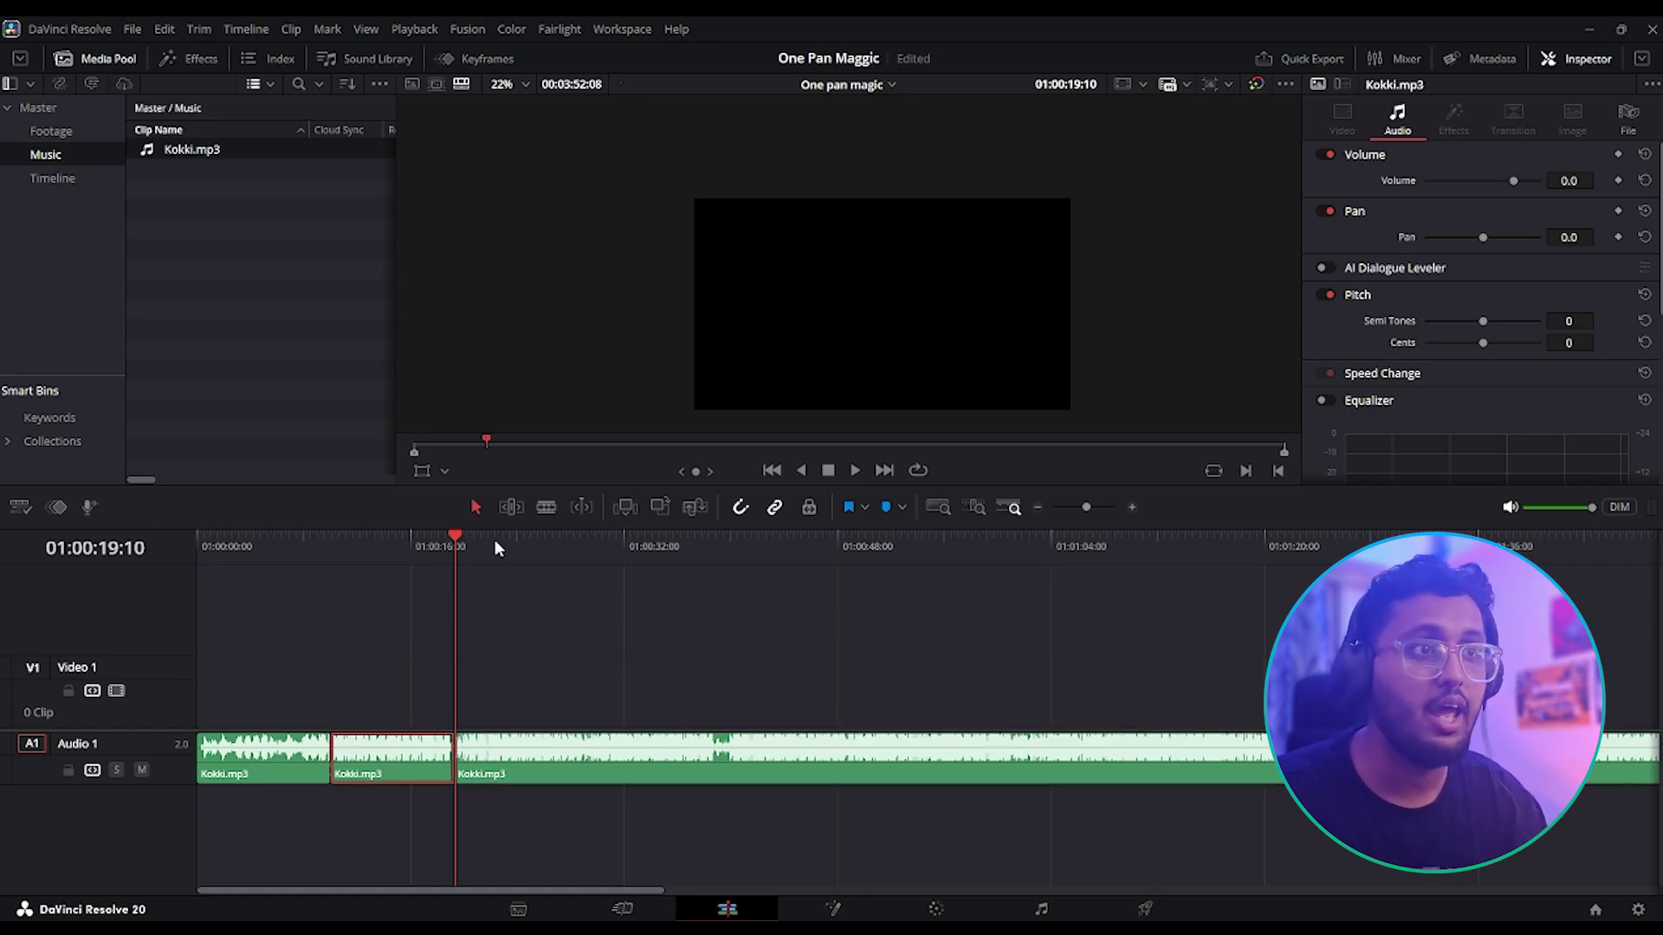
key(ctrl+s)
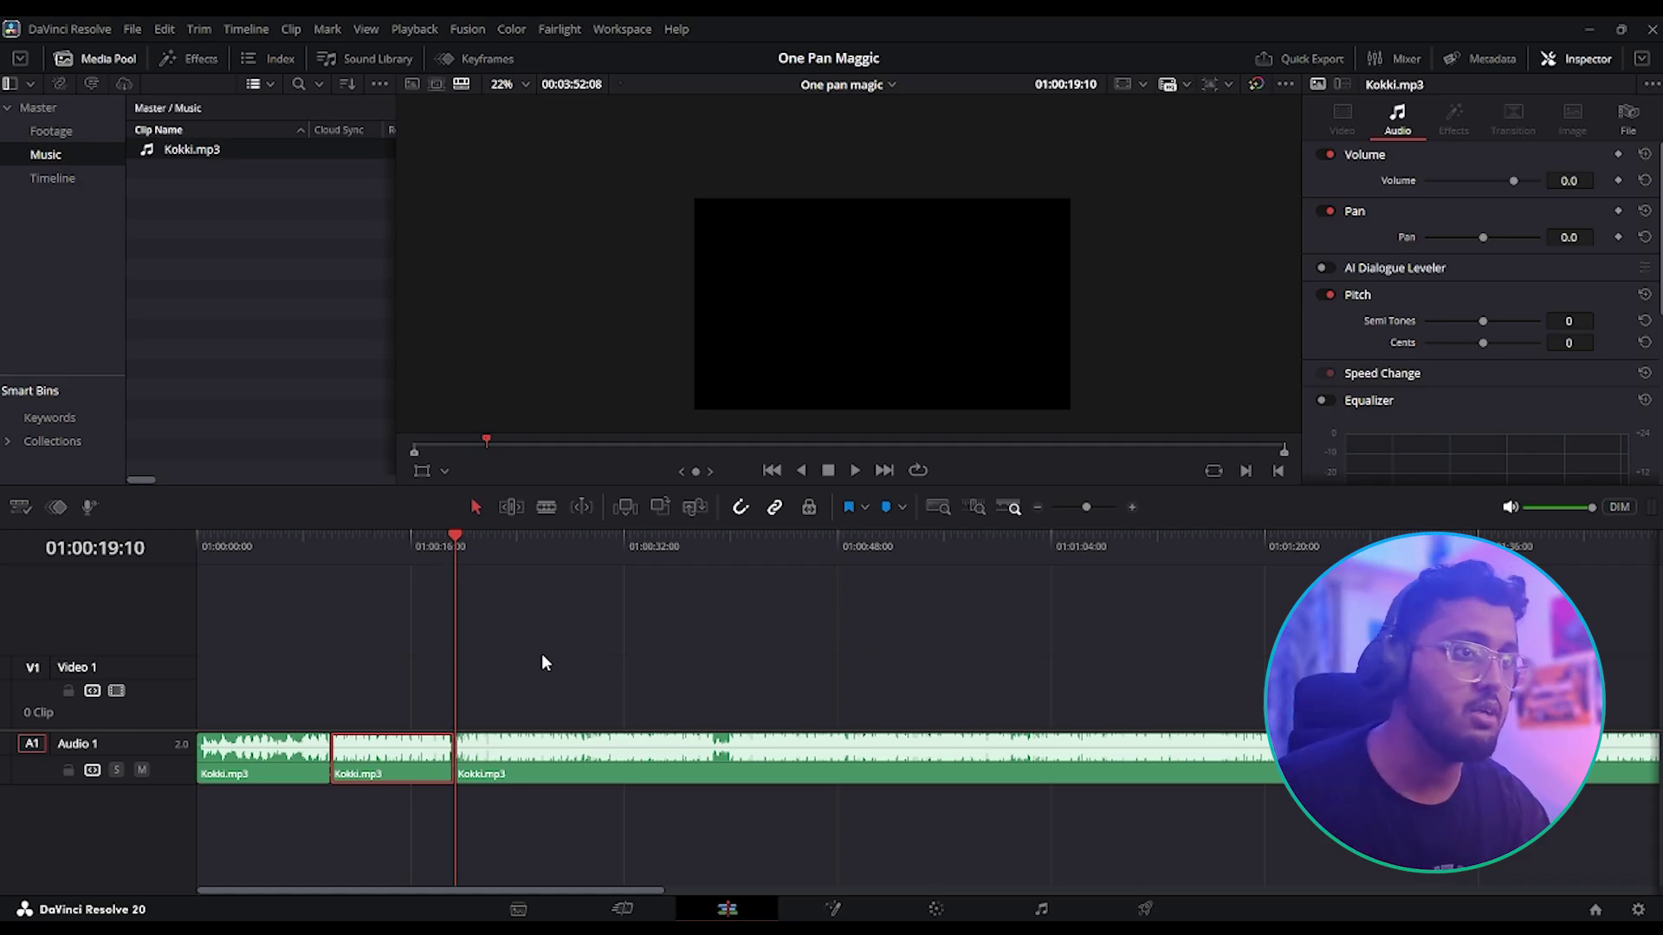
- Play the music on from the second cut to about 01:00:25:02
click(557, 696)
key(space)
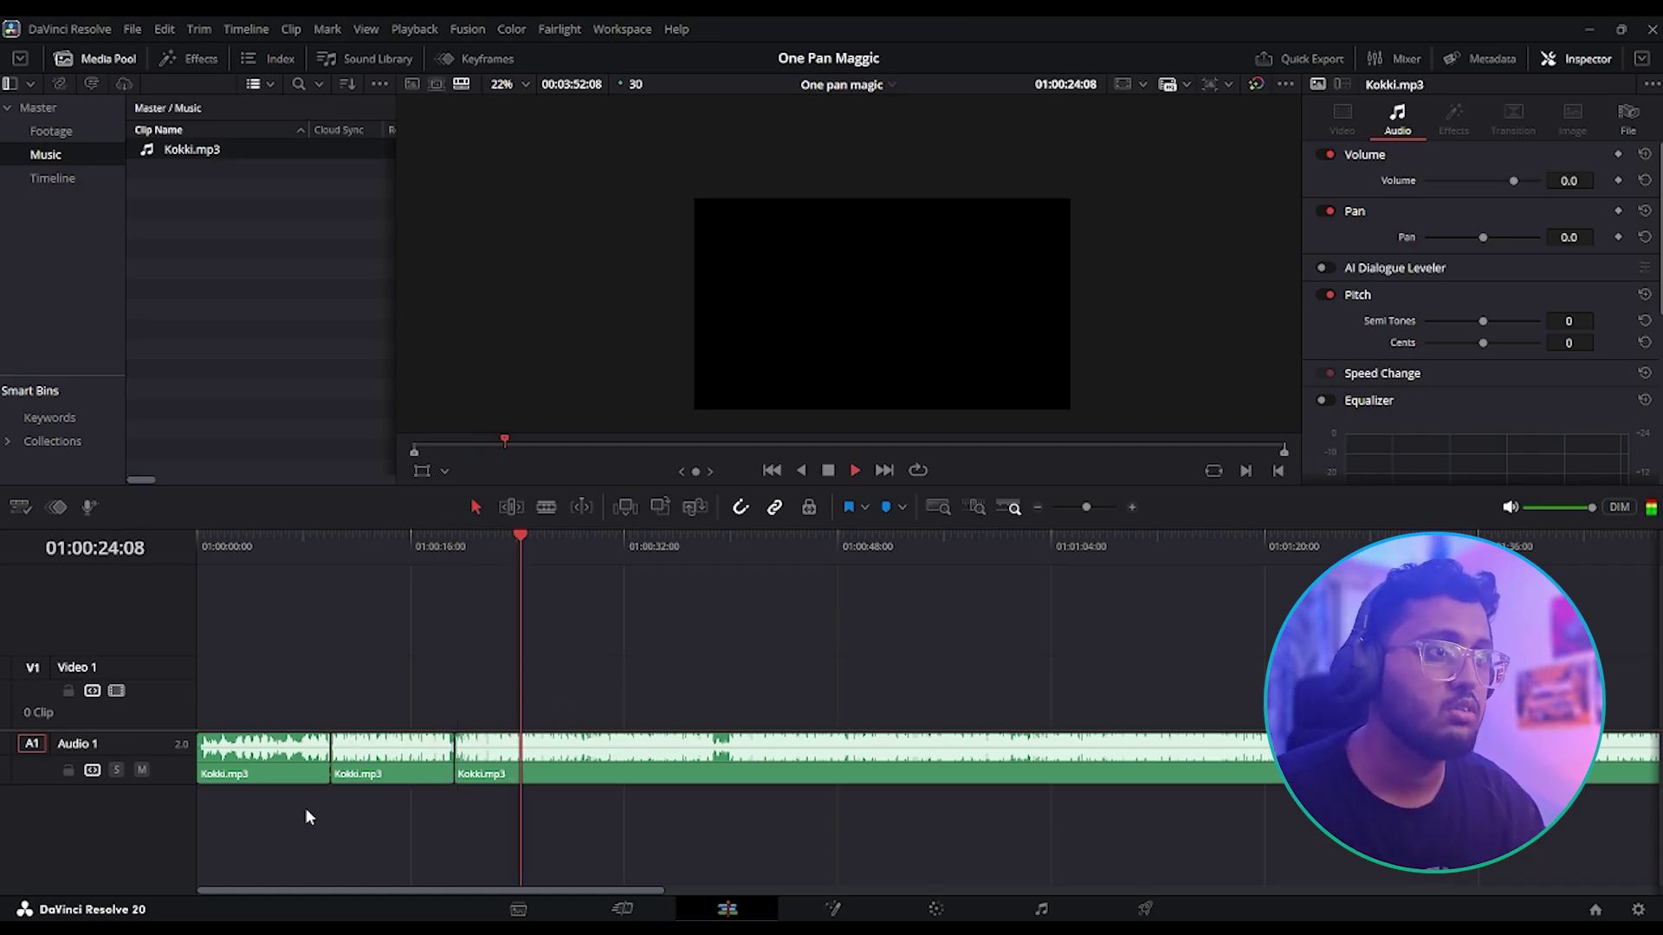
key(space)
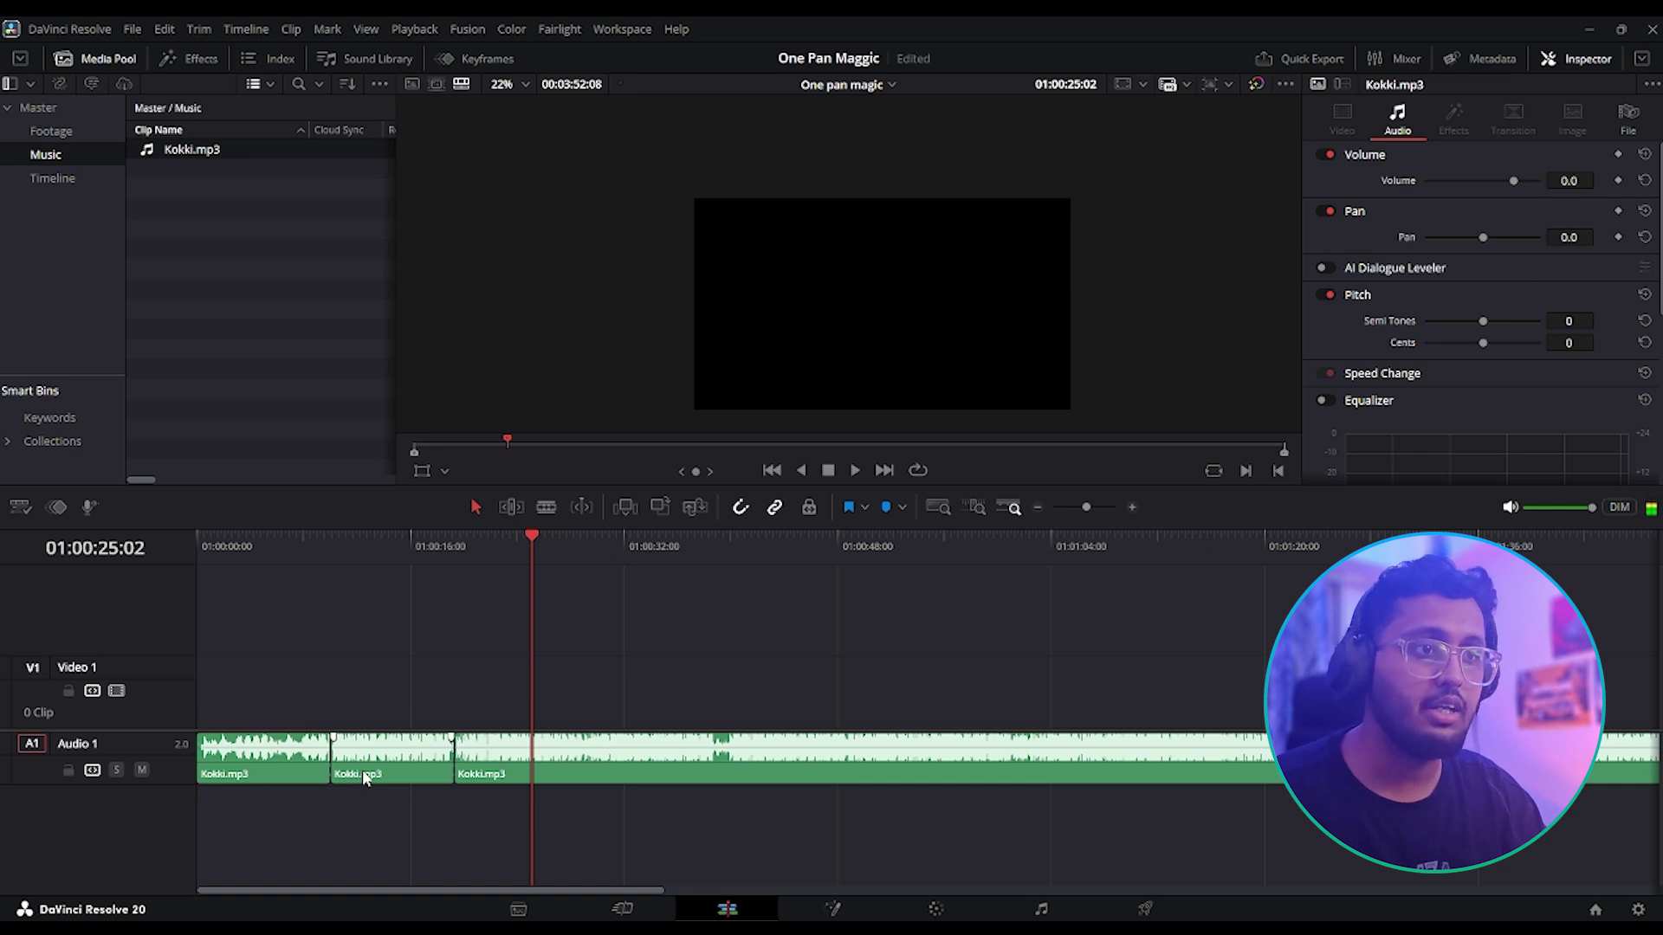
- Try deleting the music piece between the two cuts twice, undoing the deletion each time
click(355, 776)
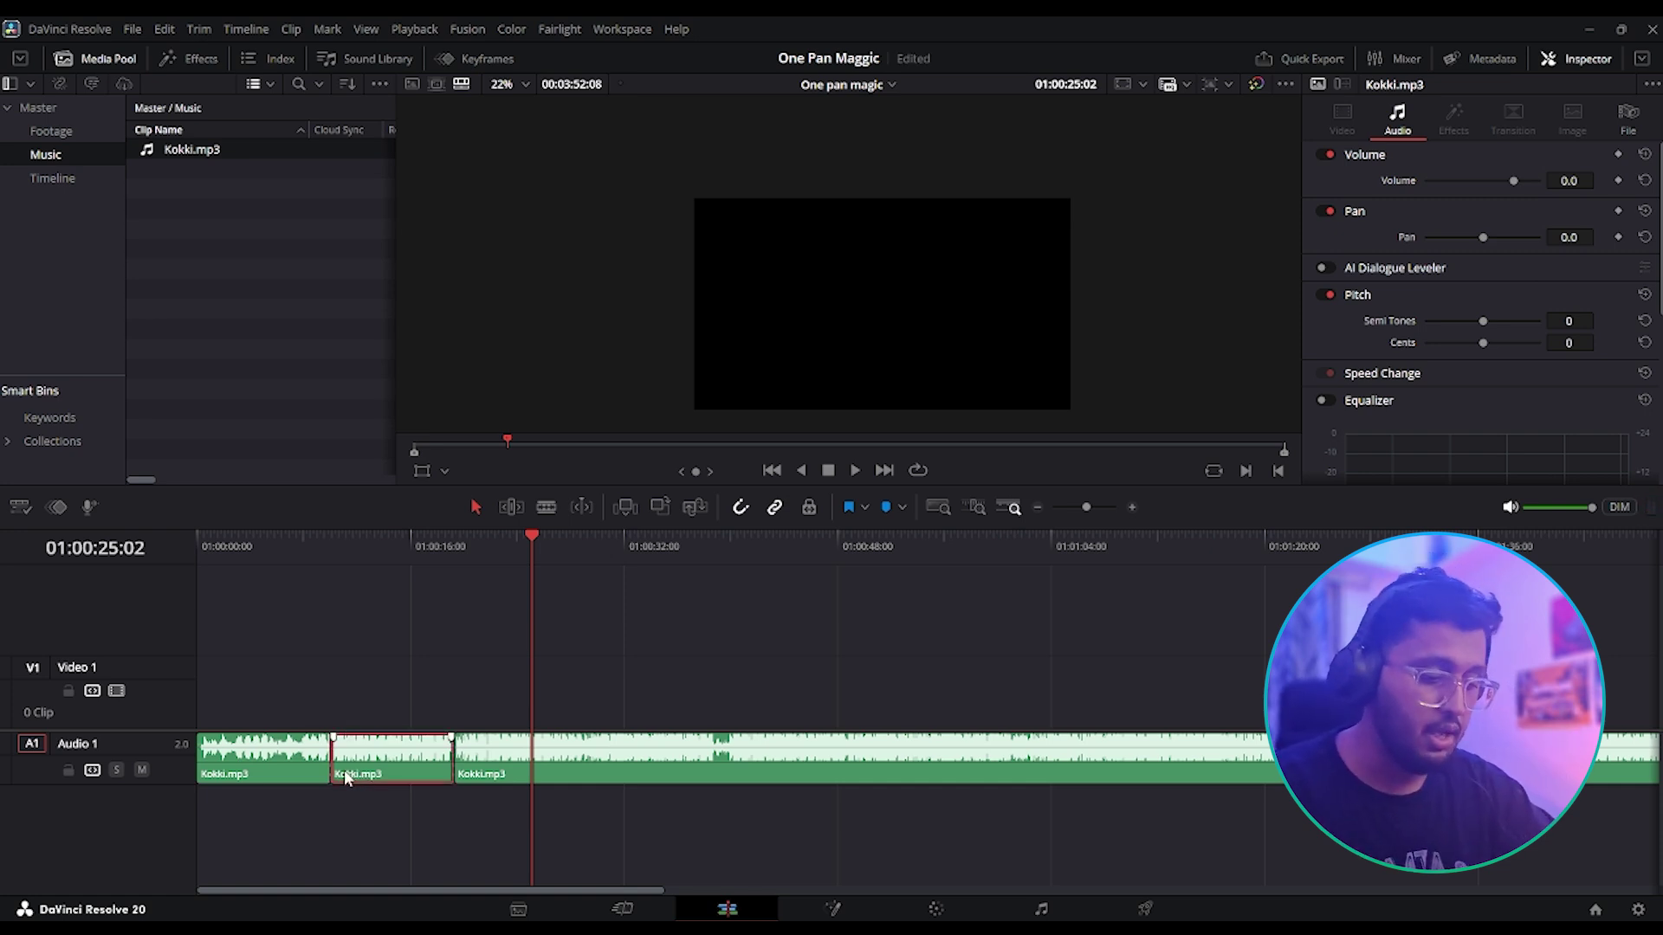
key(Delete)
key(ctrl+s)
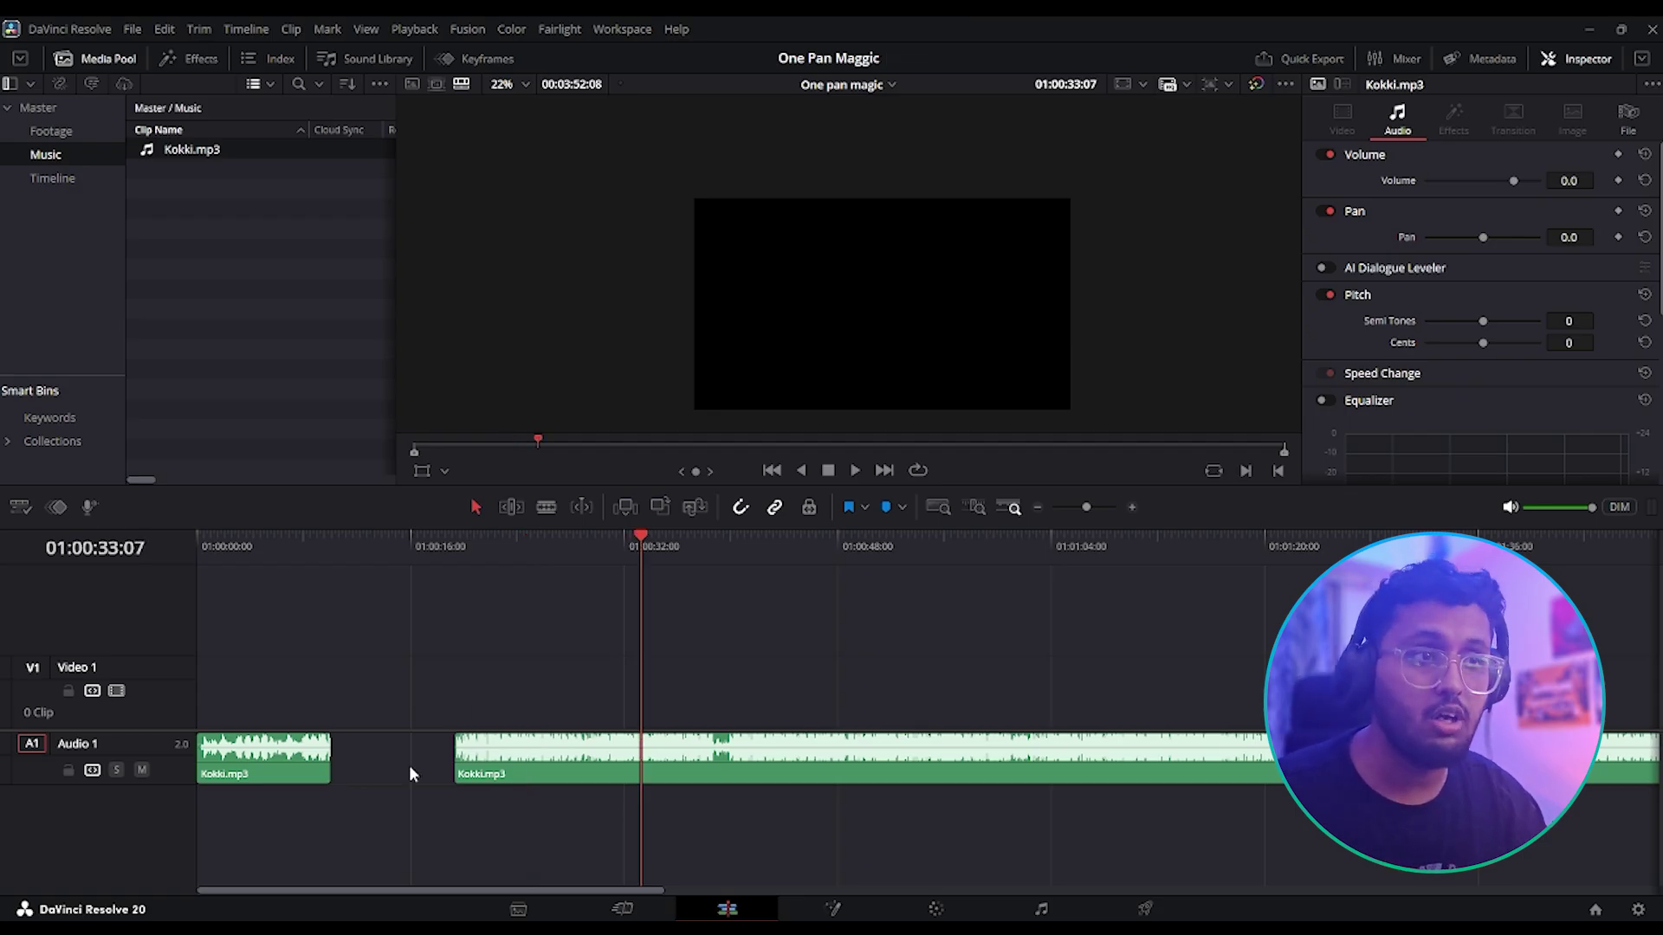
key(ctrl+z)
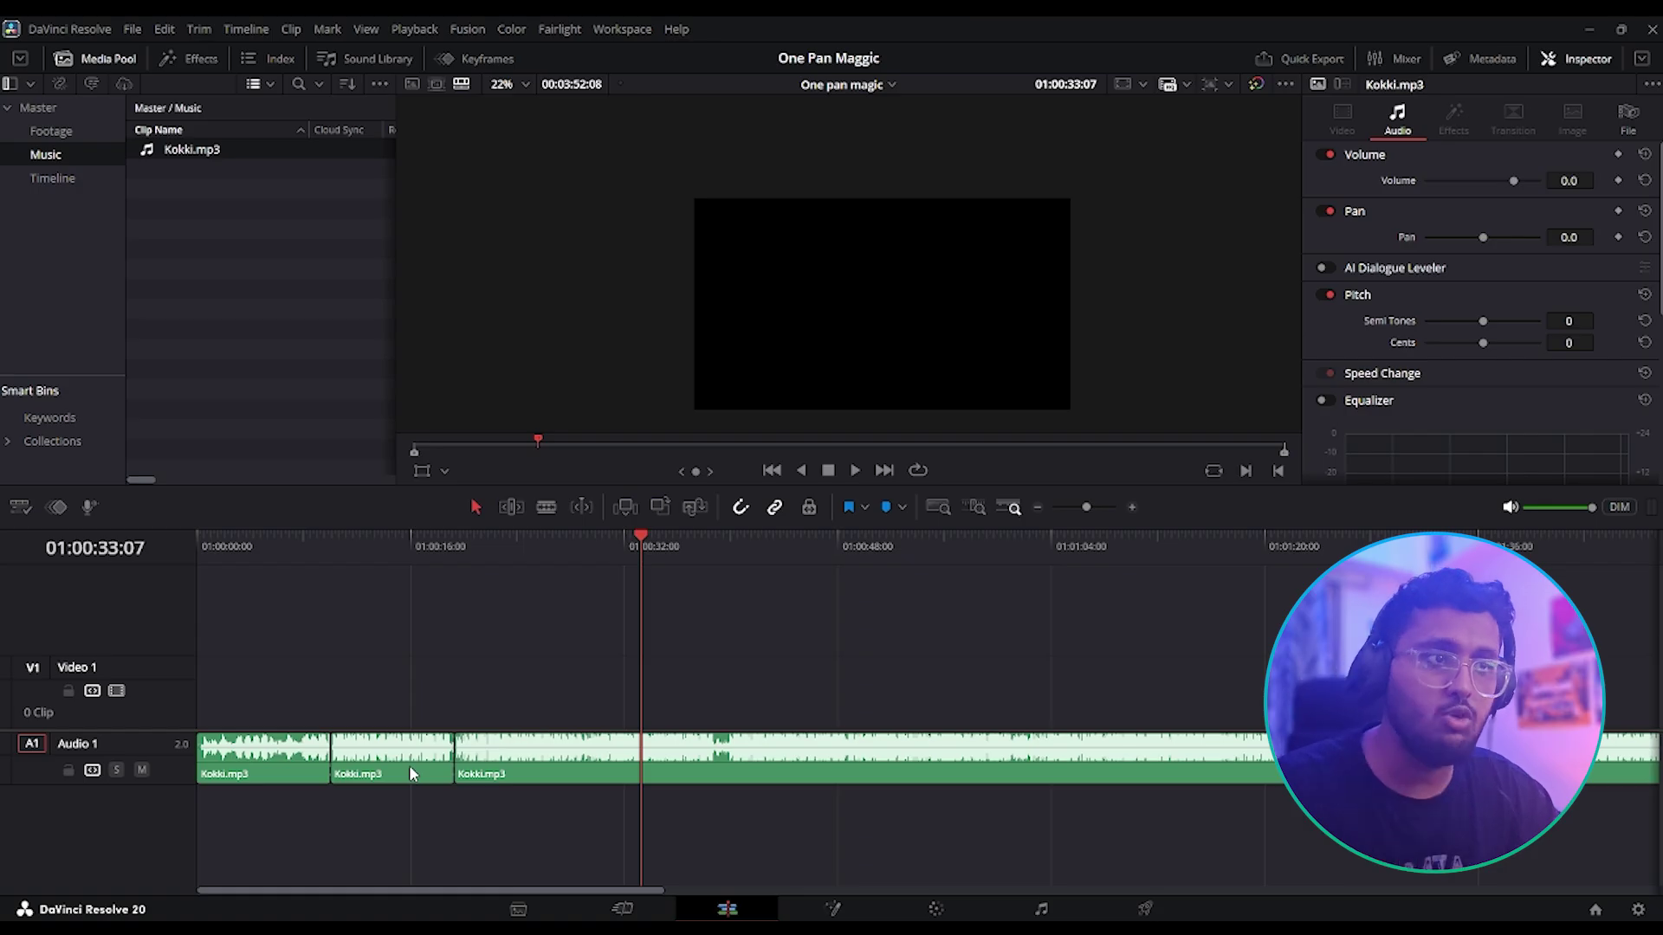
click(384, 770)
key(Delete)
key(ctrl+z)
- Delete the music piece between the two cuts, leaving a gap on Audio 1, and save the project
click(378, 767)
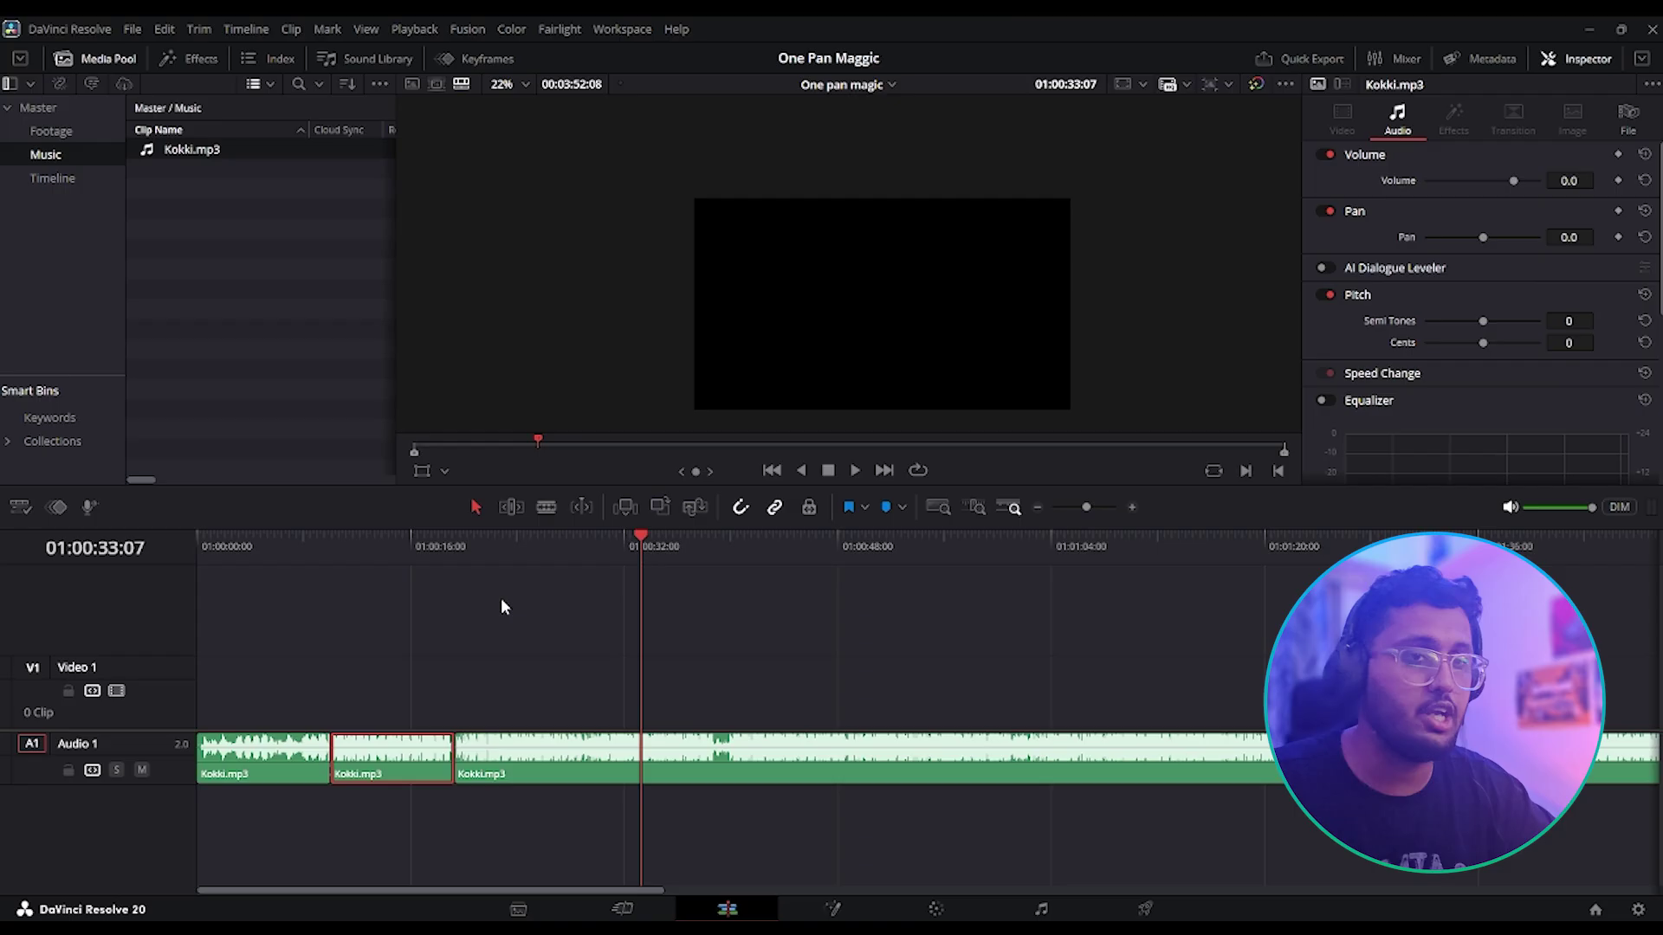
key(BackSpace)
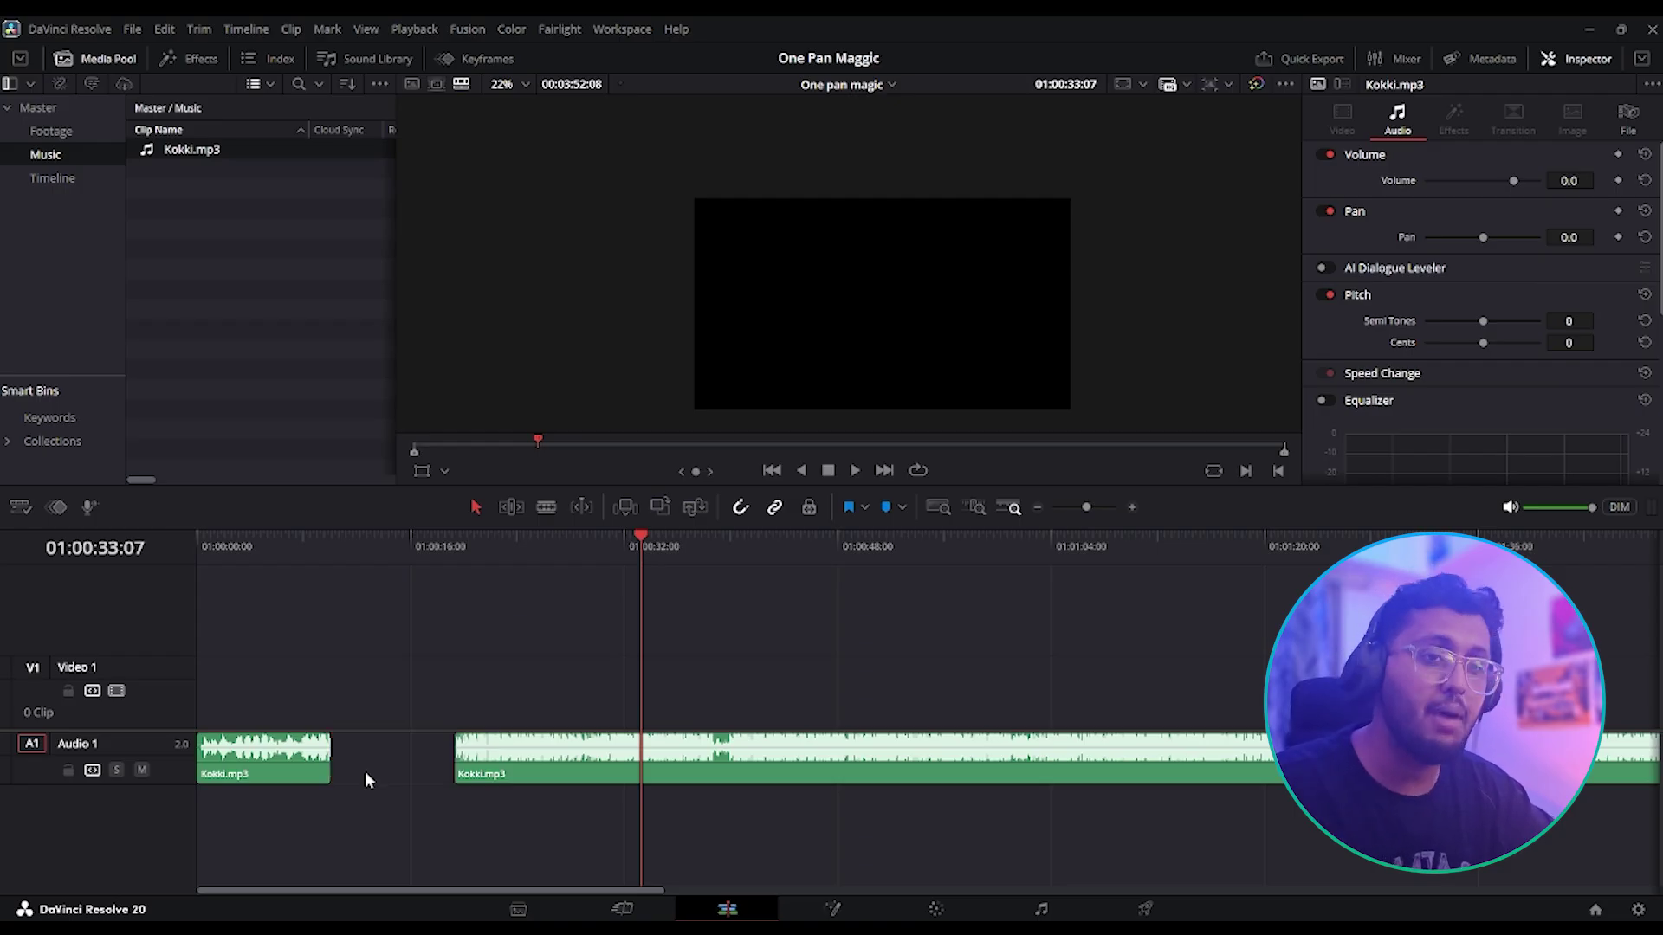
key(ctrl+s)
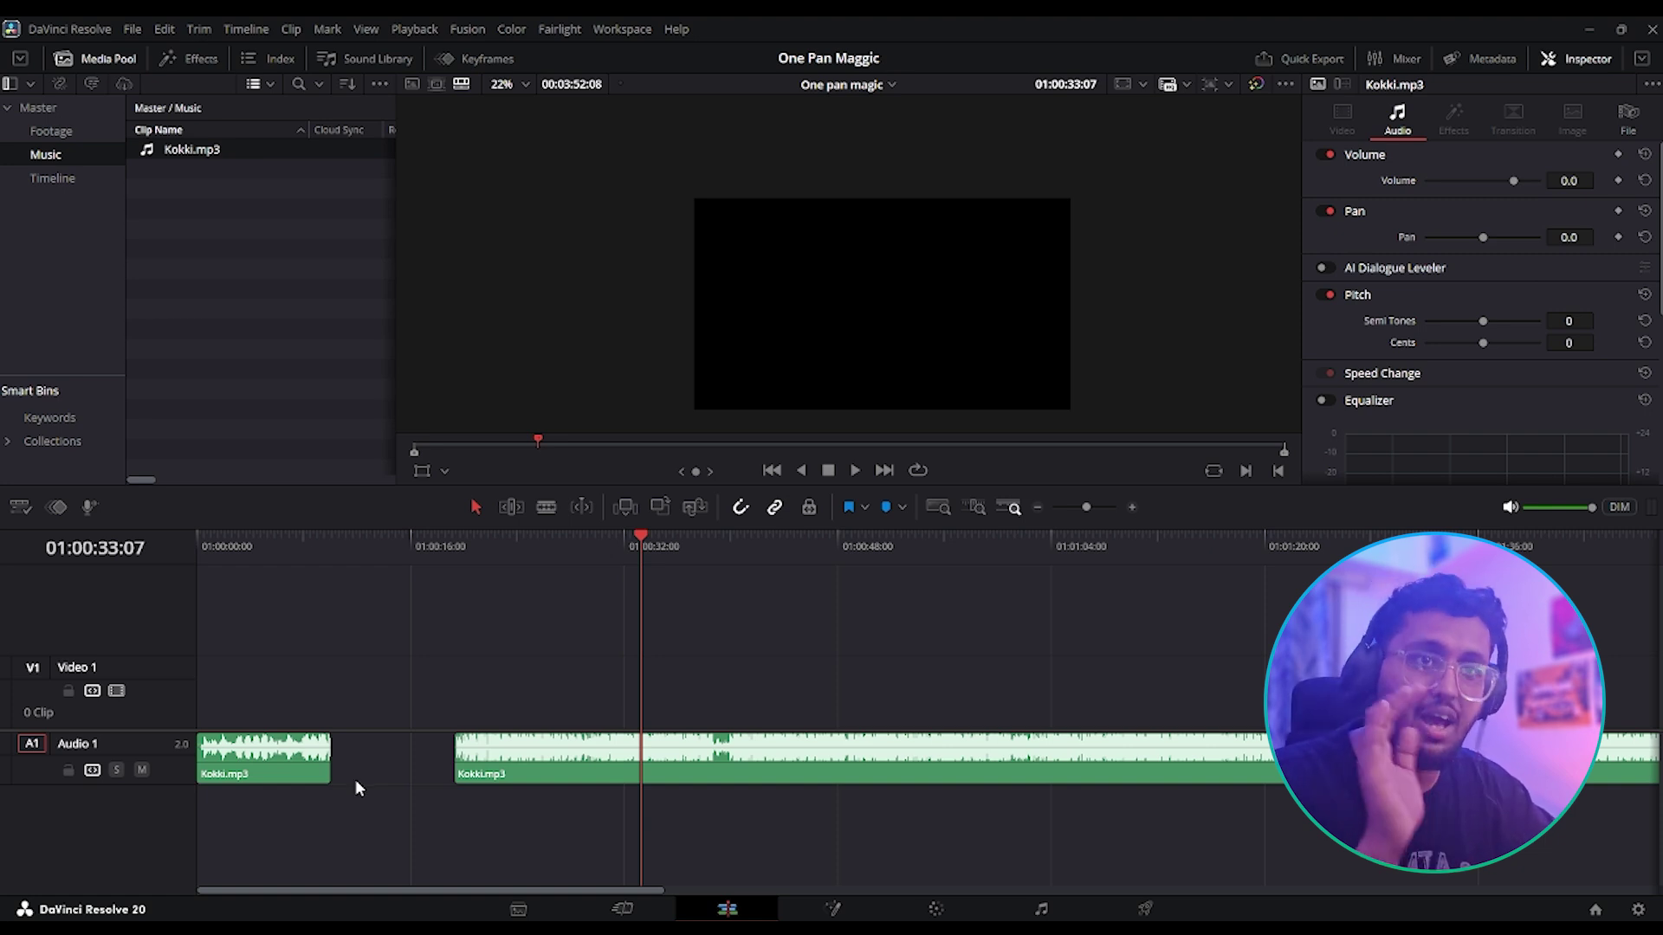
- Dim the monitoring audio and turn off timeline snapping while playing the music from 01:00:27:01
click(701, 773)
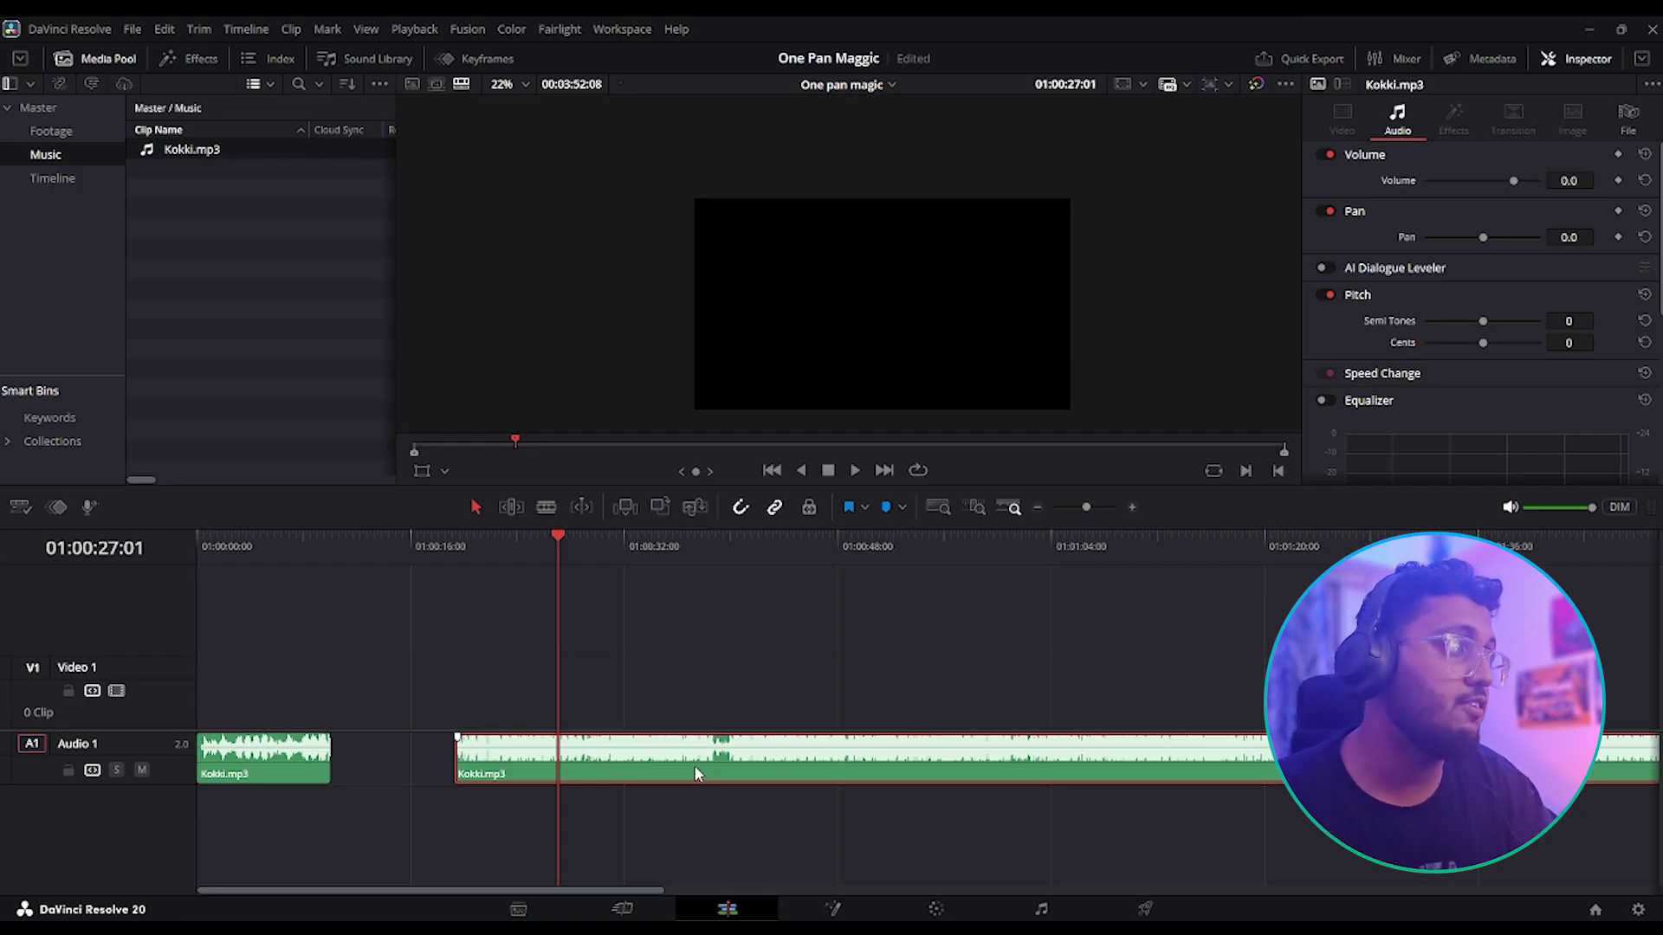
click(1619, 508)
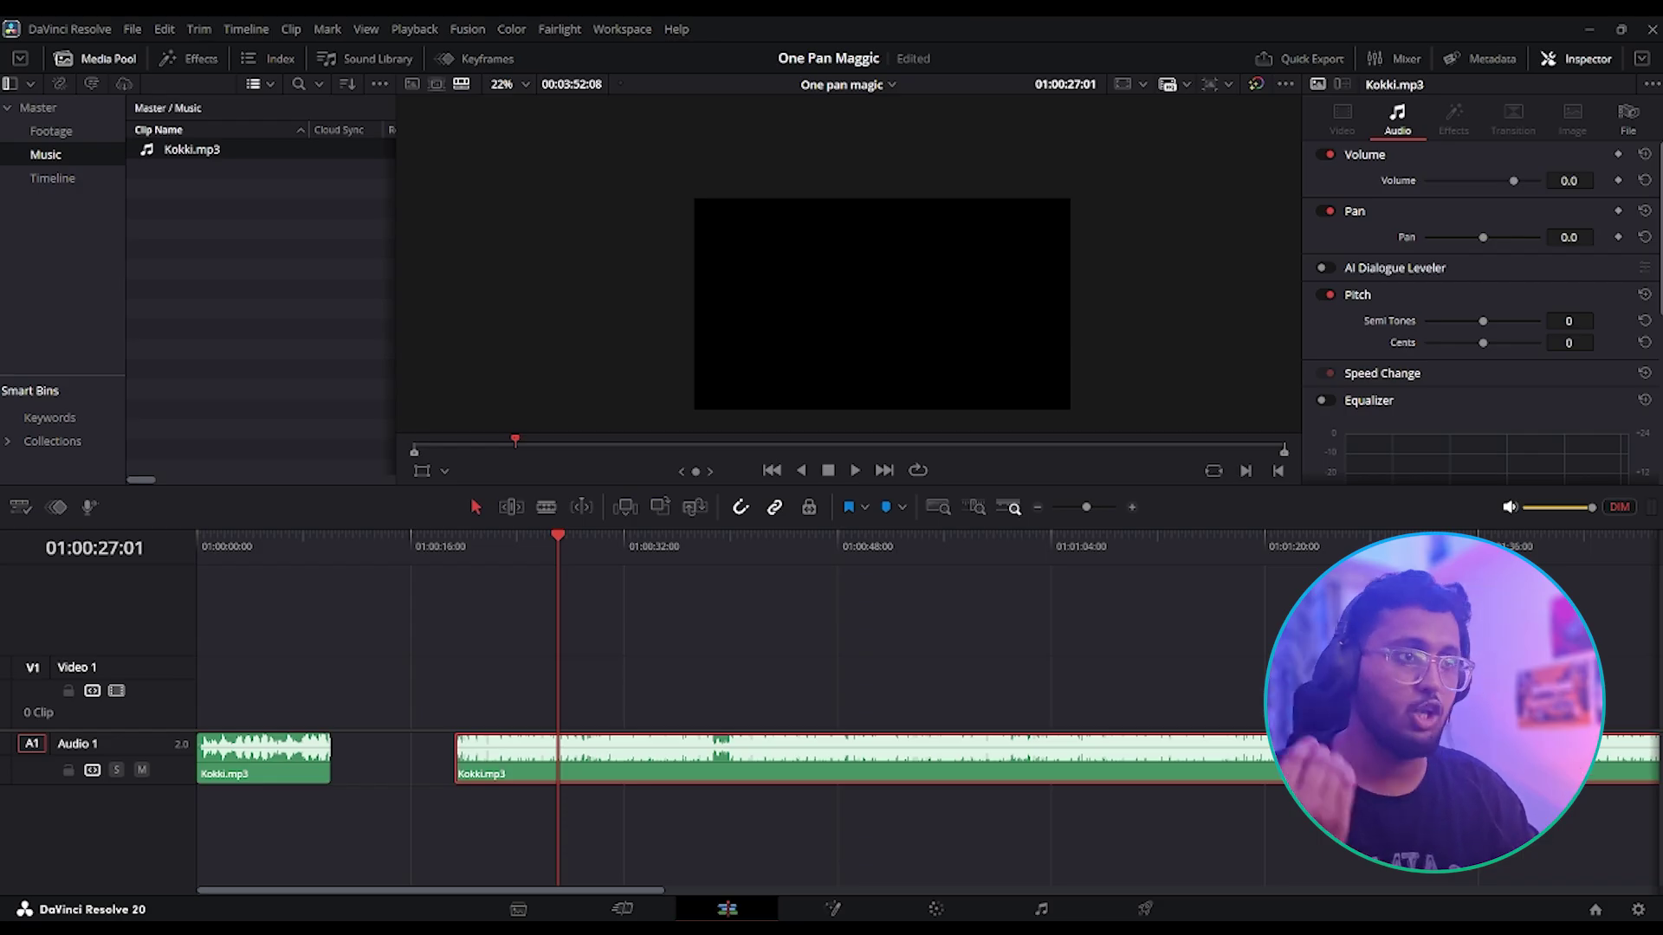
key(space)
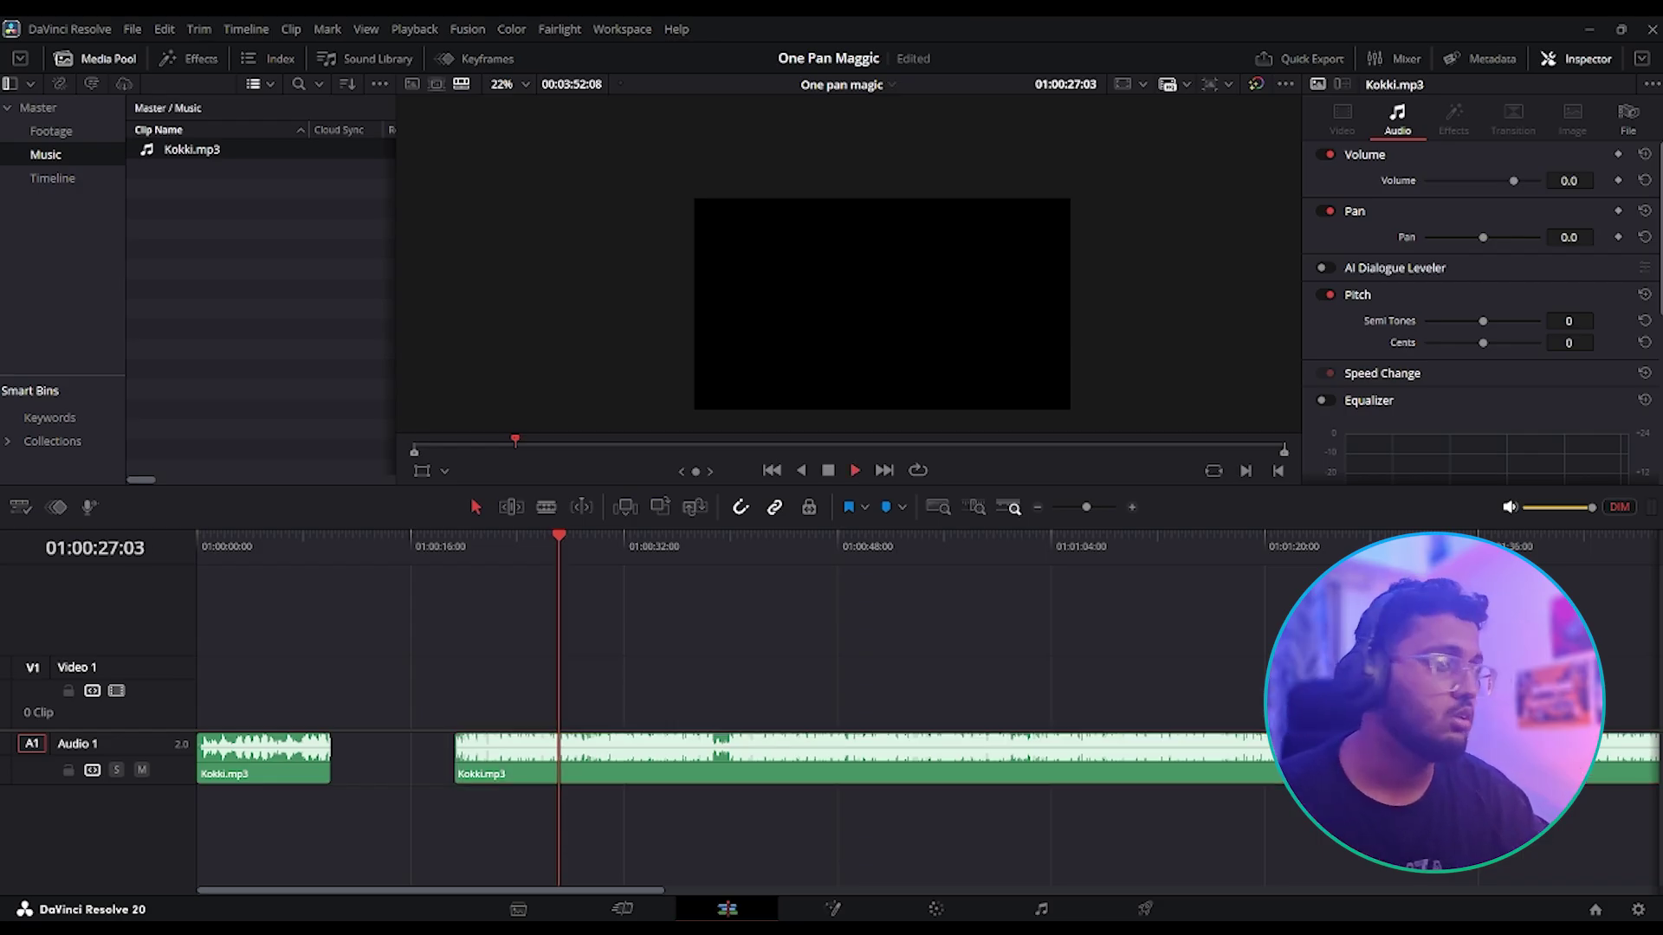
key(n)
key(space)
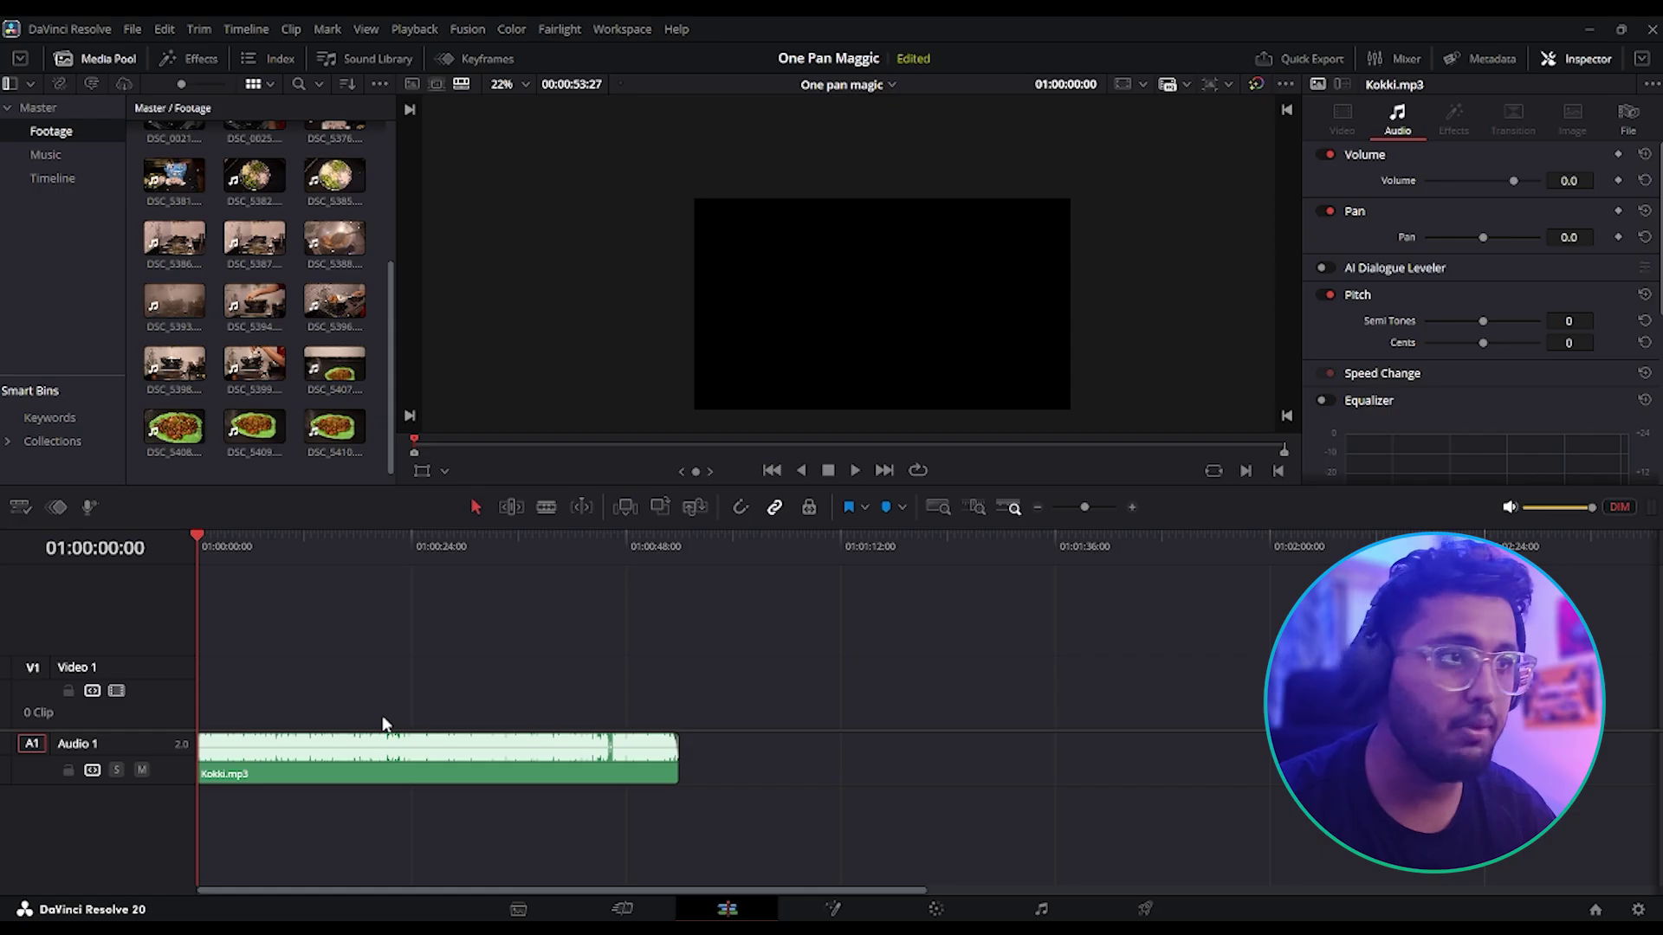
- Look through the Footage bin and preview the finished-dish clips from DSC_5407 to DSC_5410
click(397, 766)
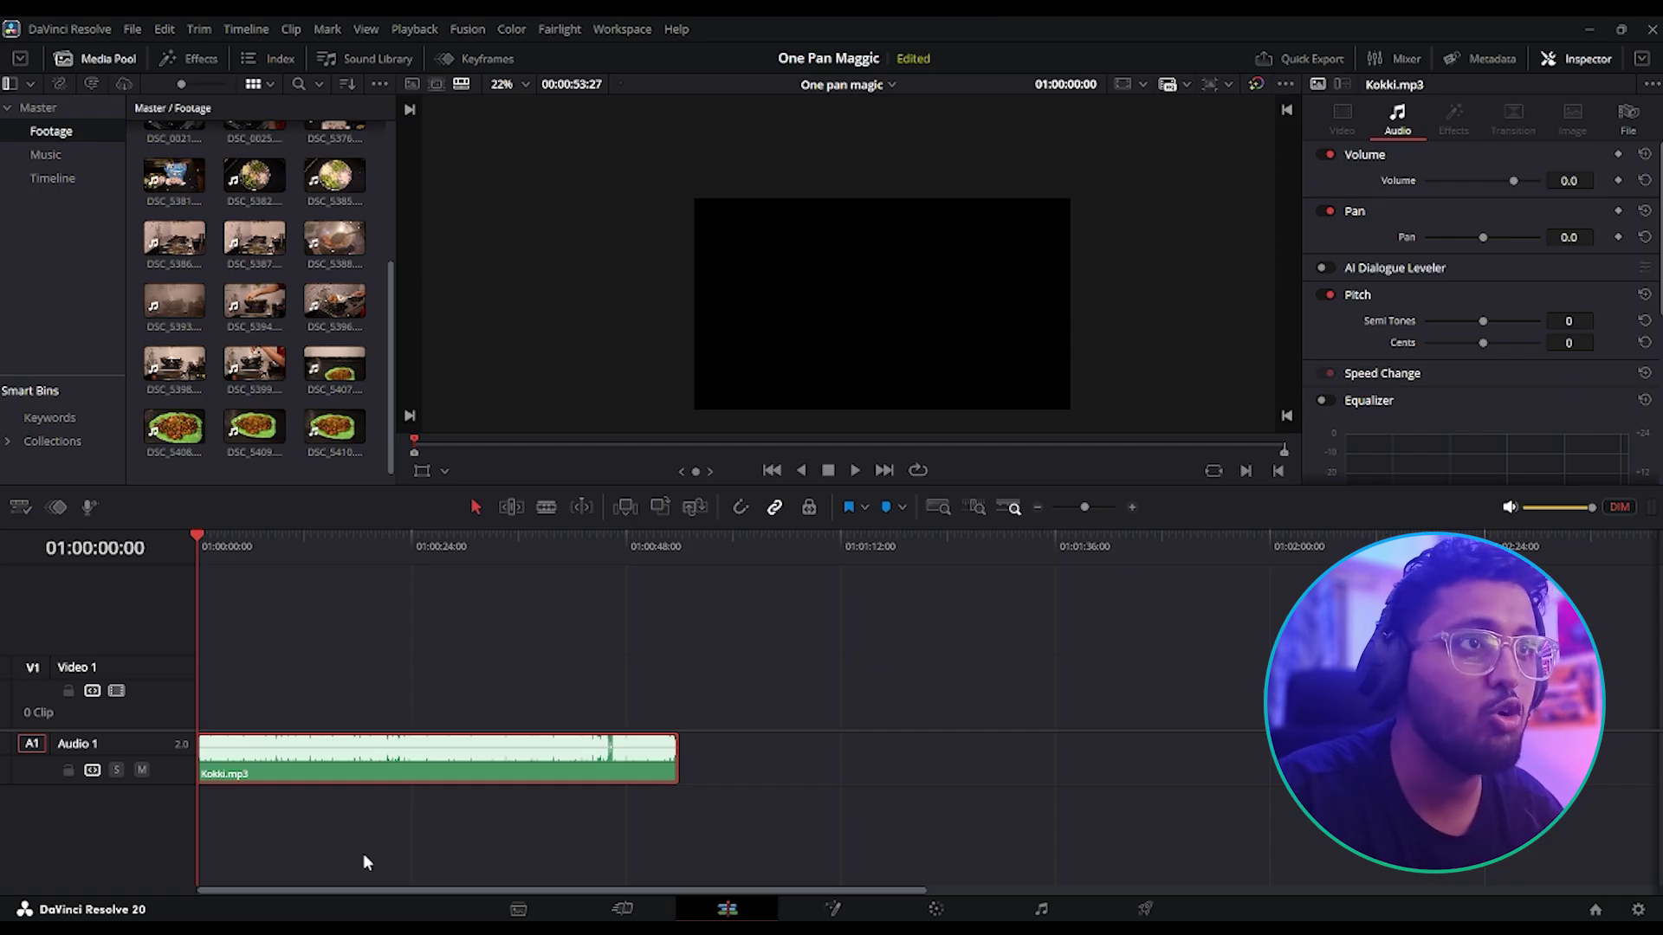
scroll(160, 384, up, 3)
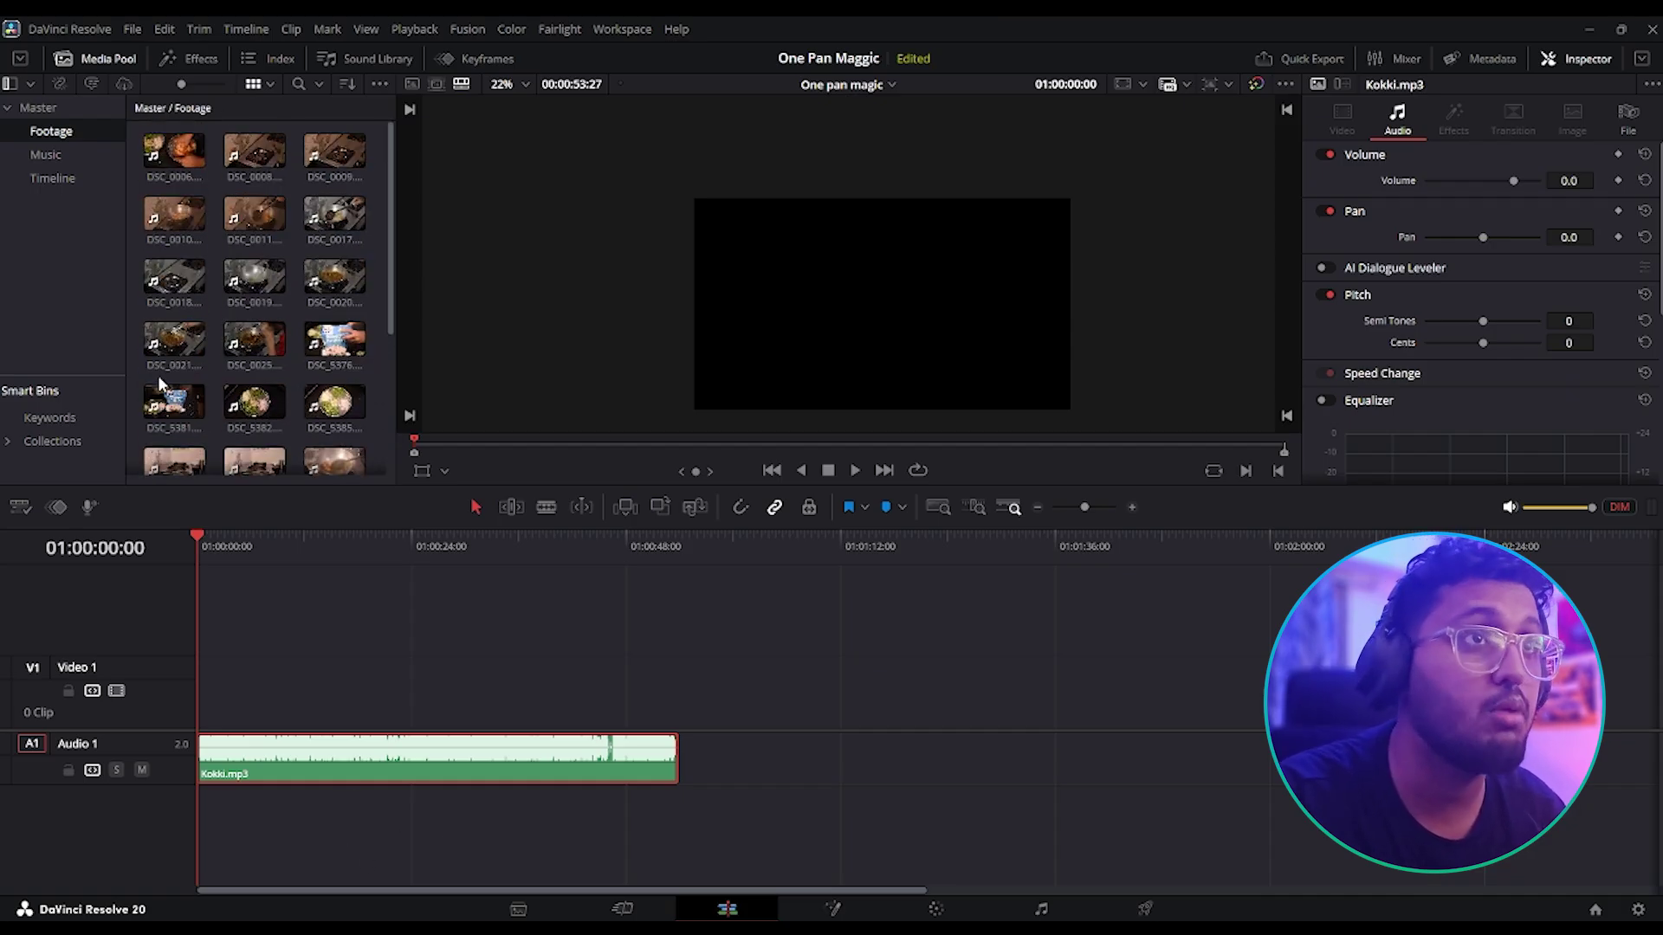
scroll(159, 384, down, 4)
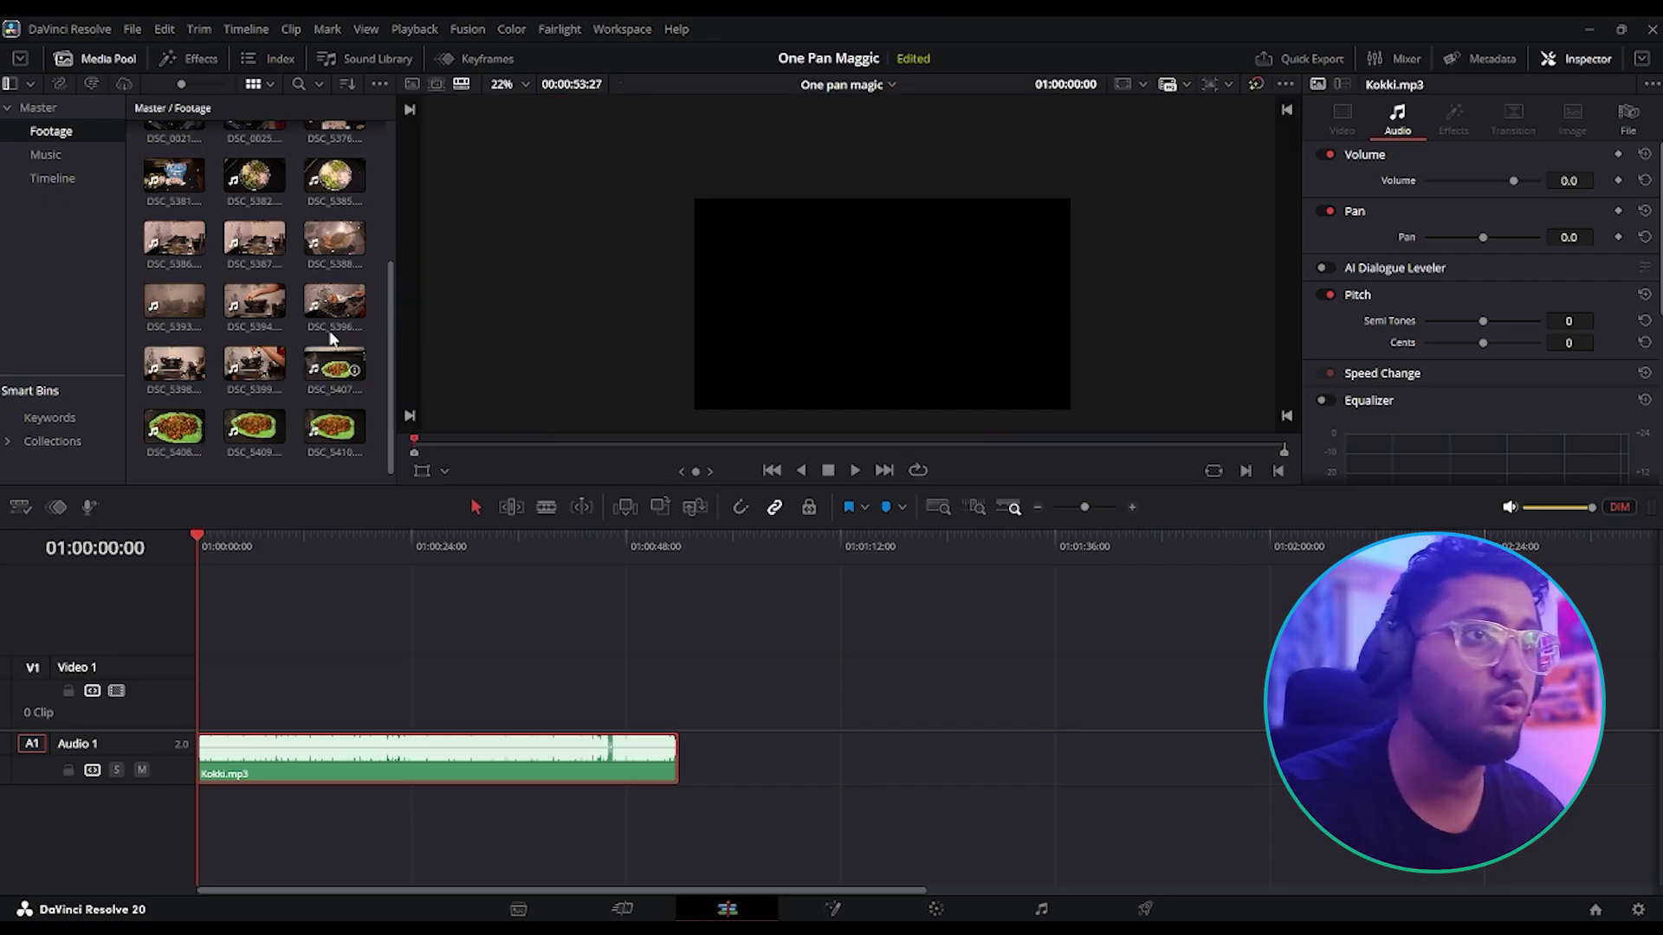
scroll(211, 231, up, 2)
scroll(206, 232, down, 2)
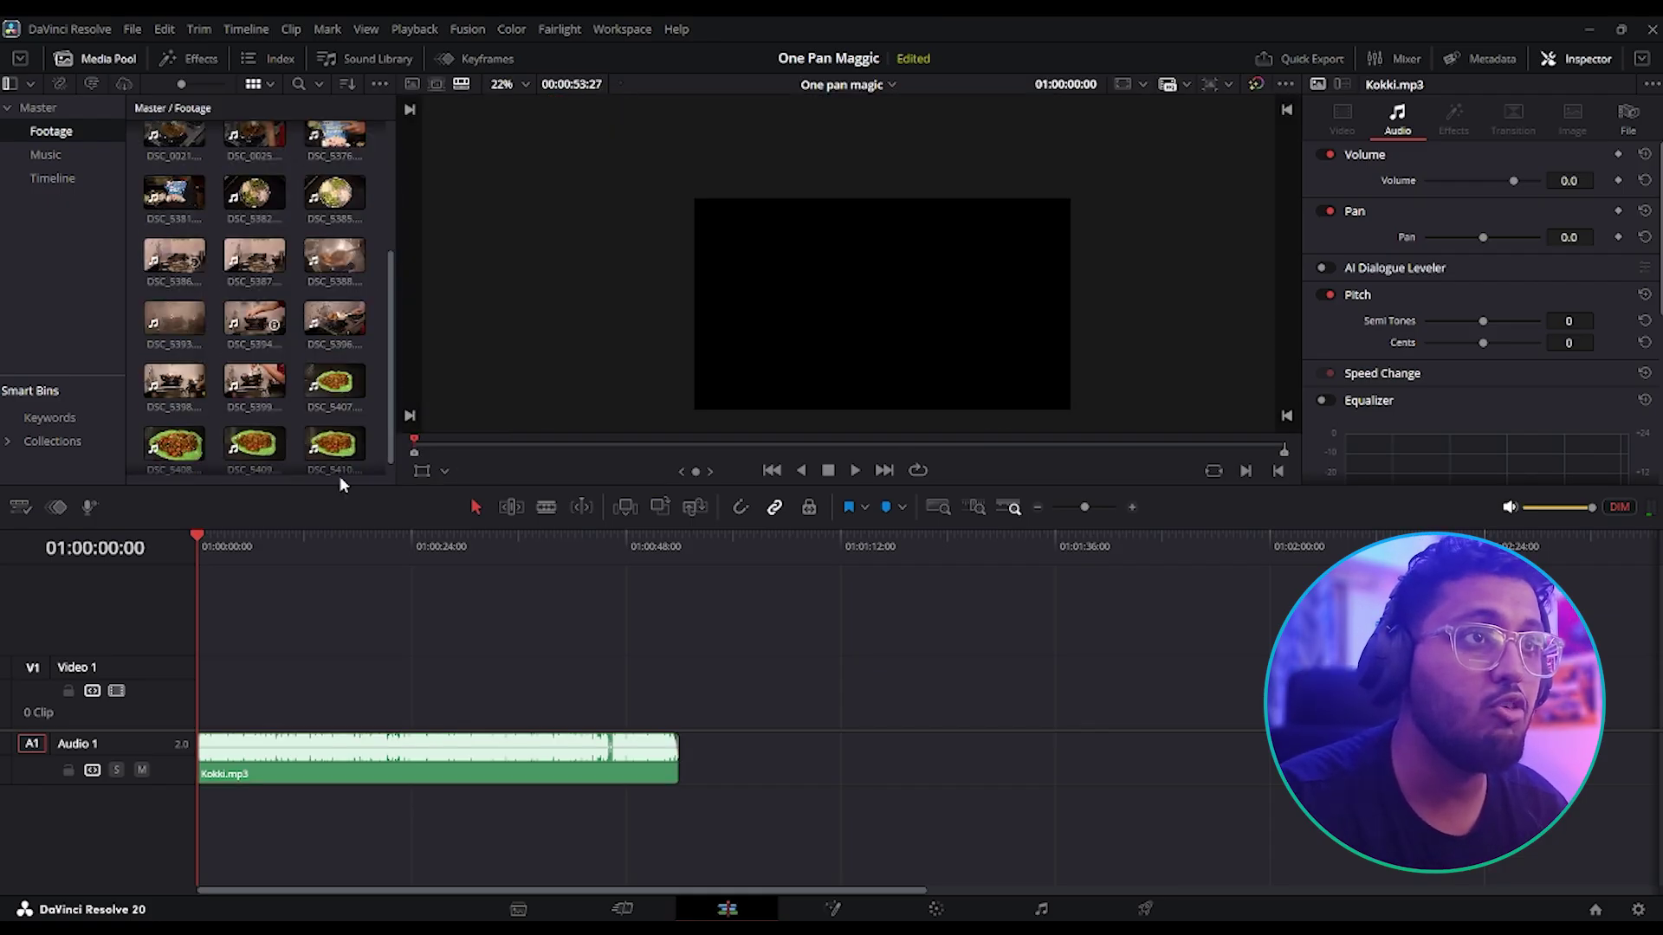
scroll(292, 419, down, 1)
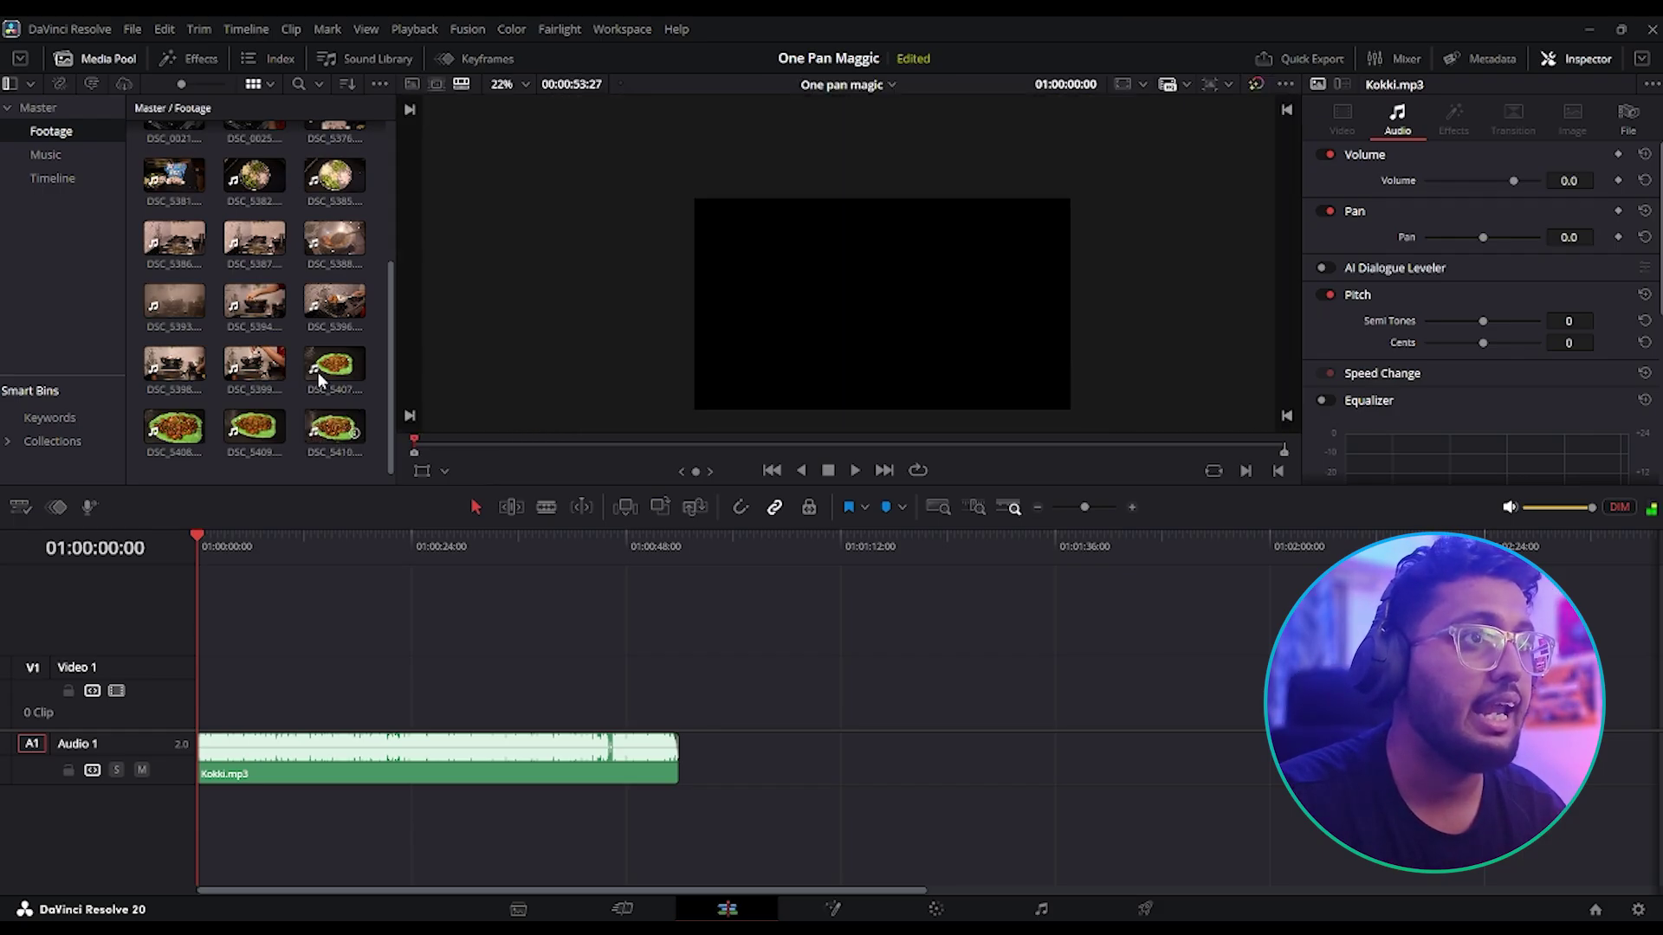
click(321, 378)
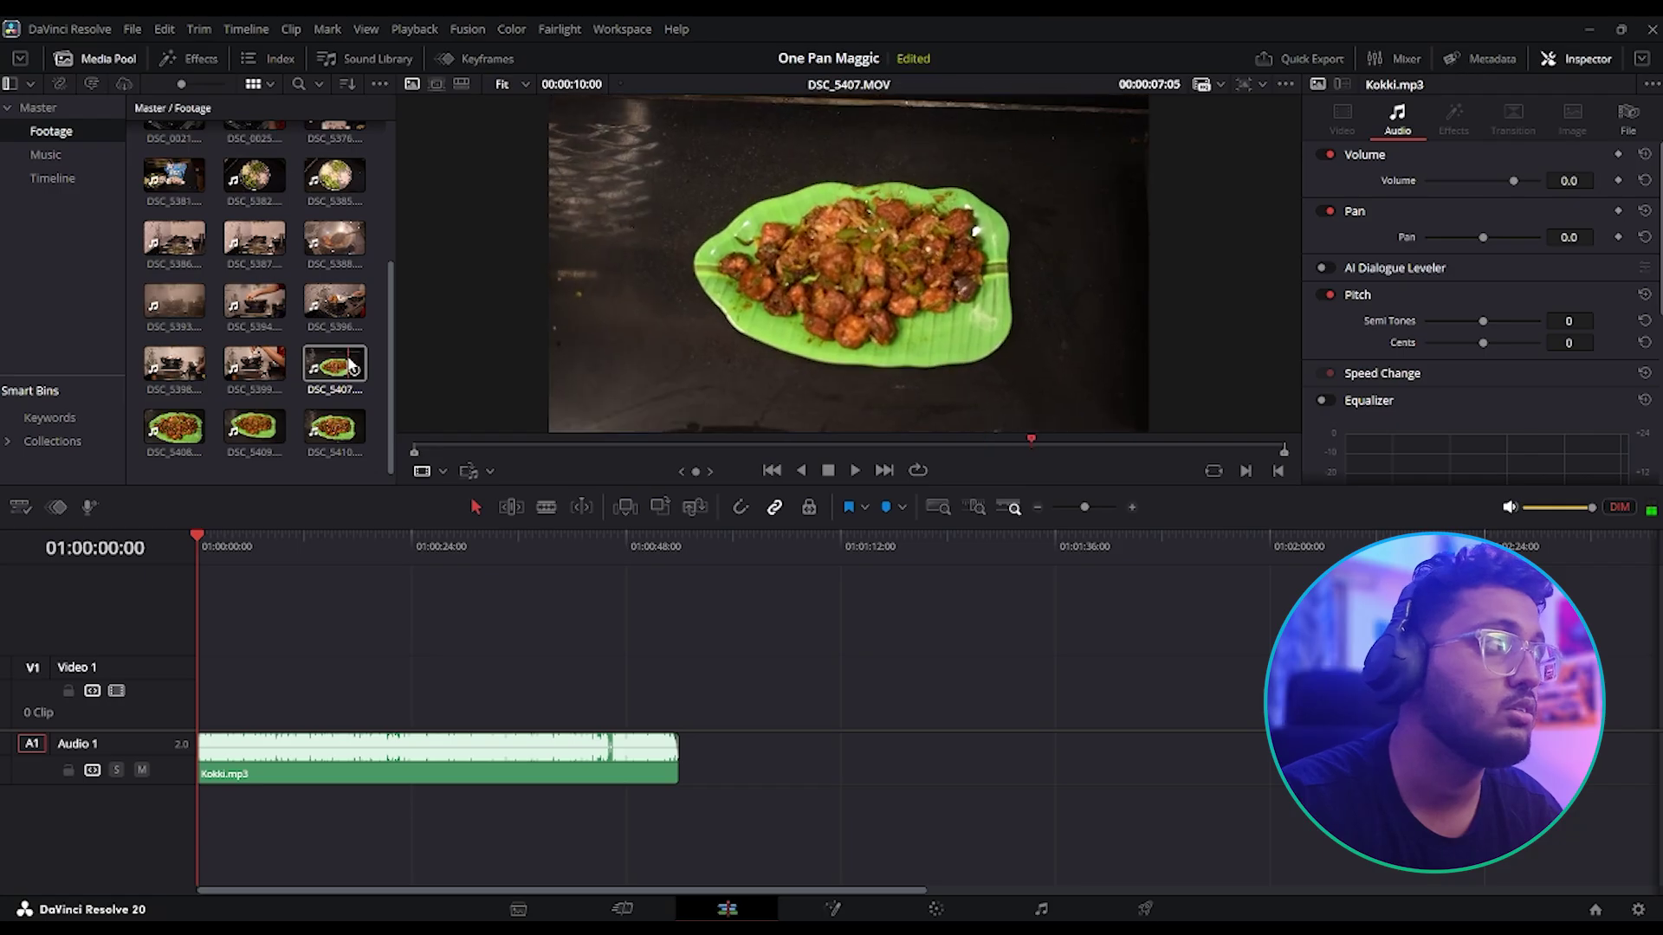
click(155, 426)
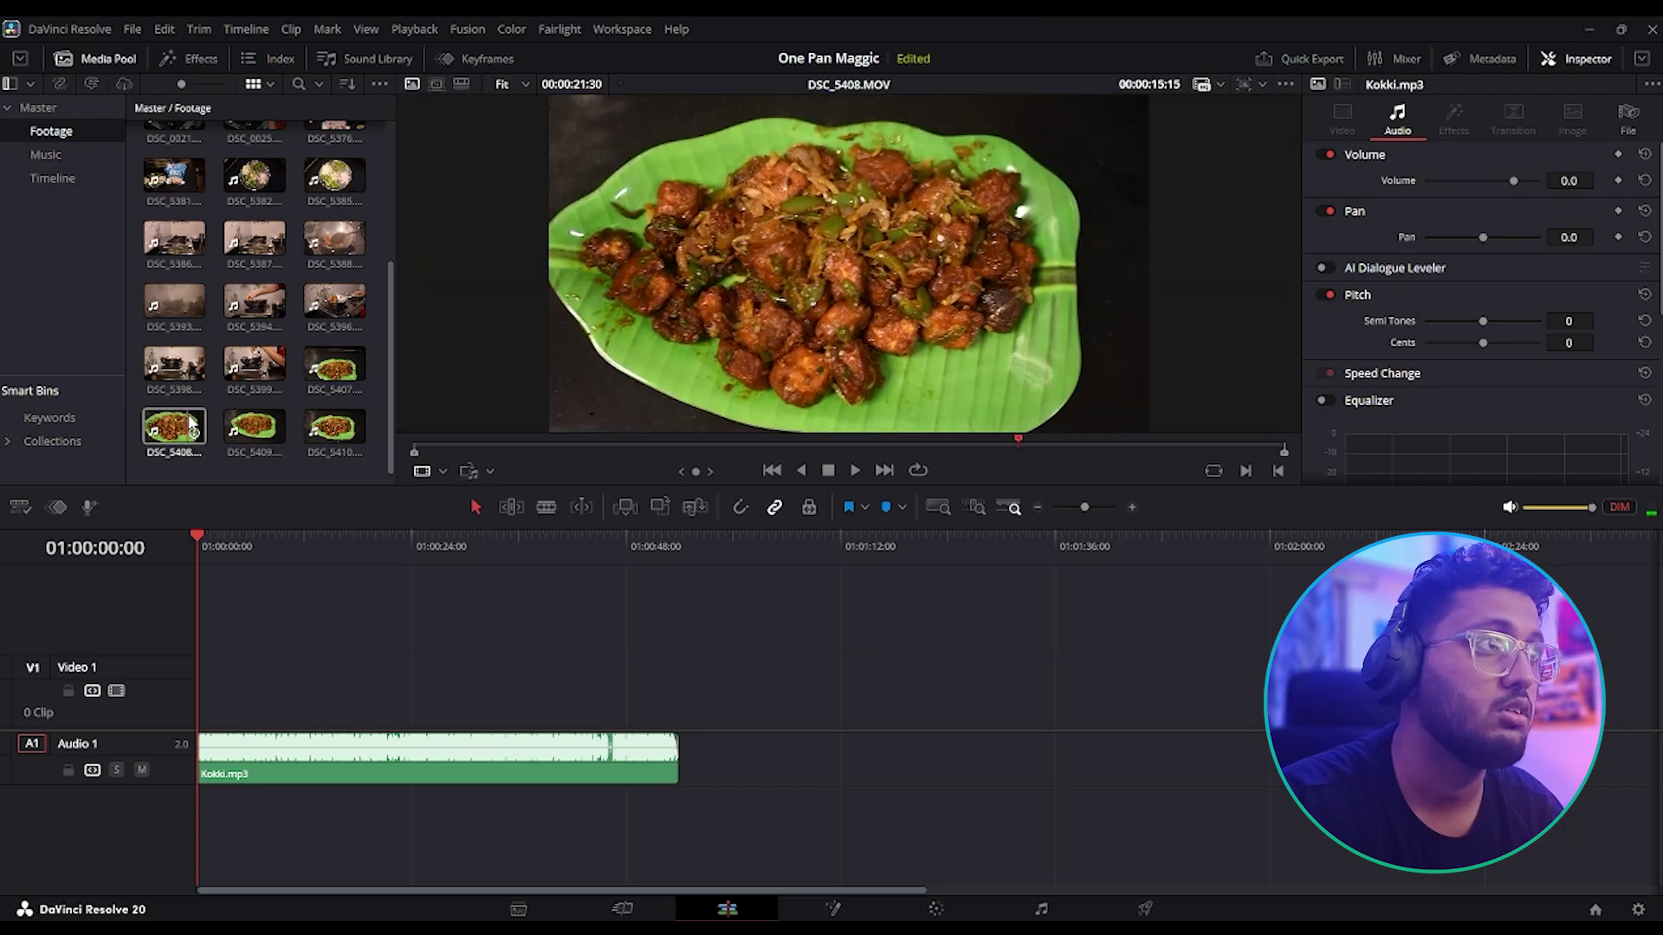
click(234, 425)
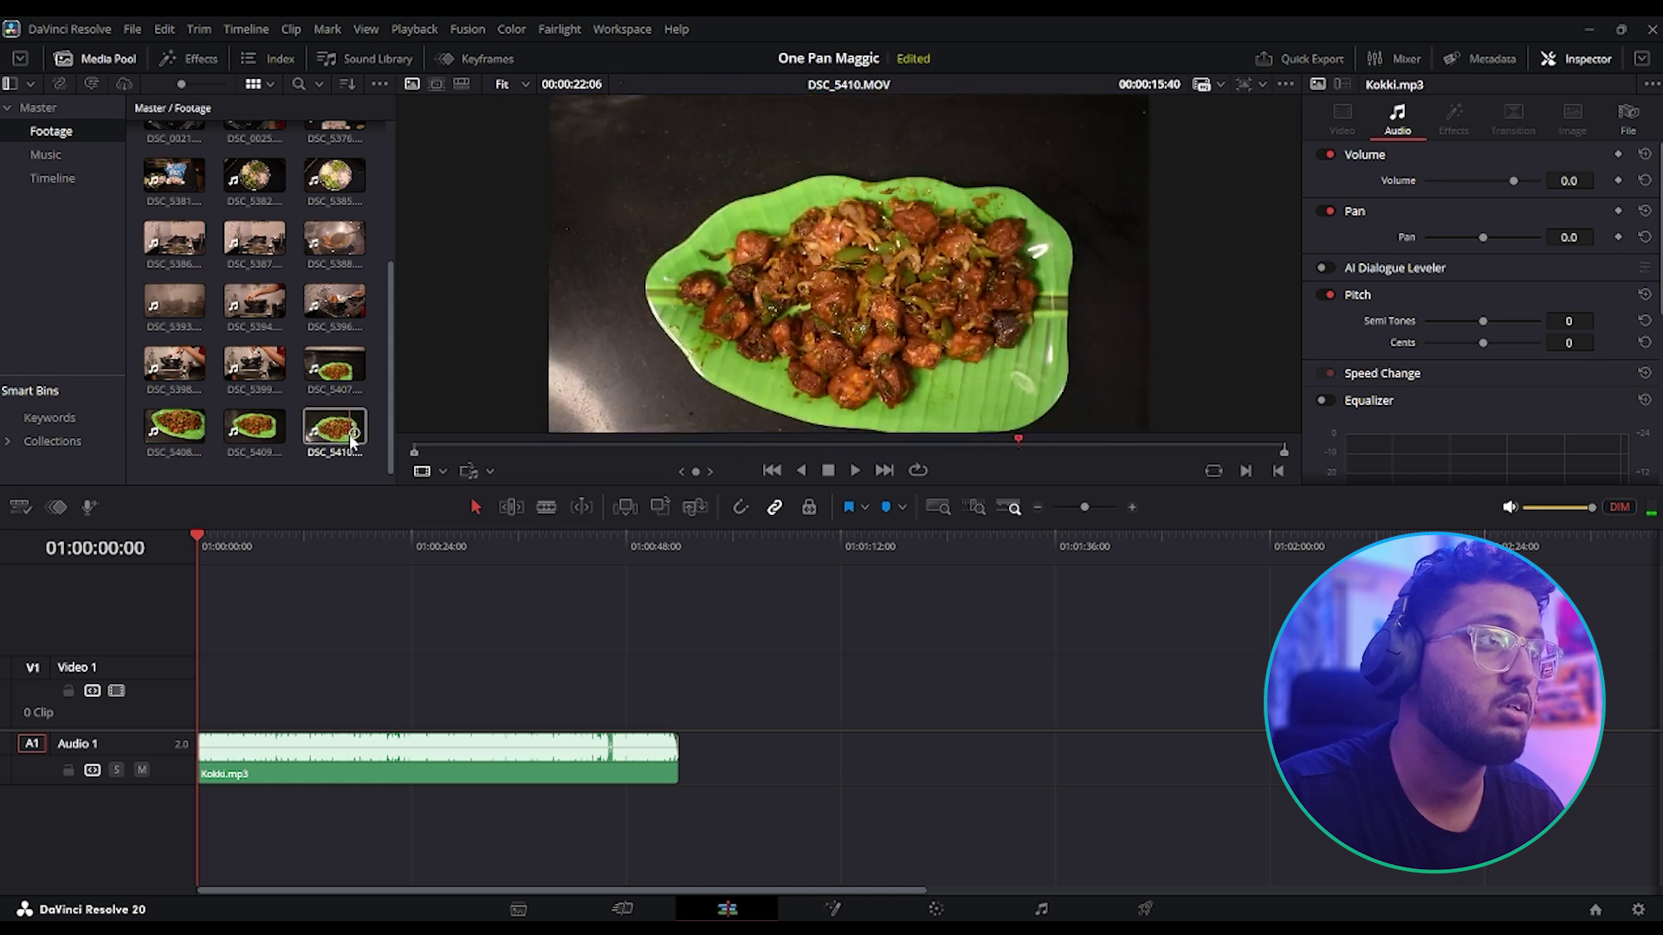
- Try placing DSC_5410.MOV with its audio over the music on Video 1 and again on a new Video 2 track, undoing each placement
drag(353, 433, 279, 672)
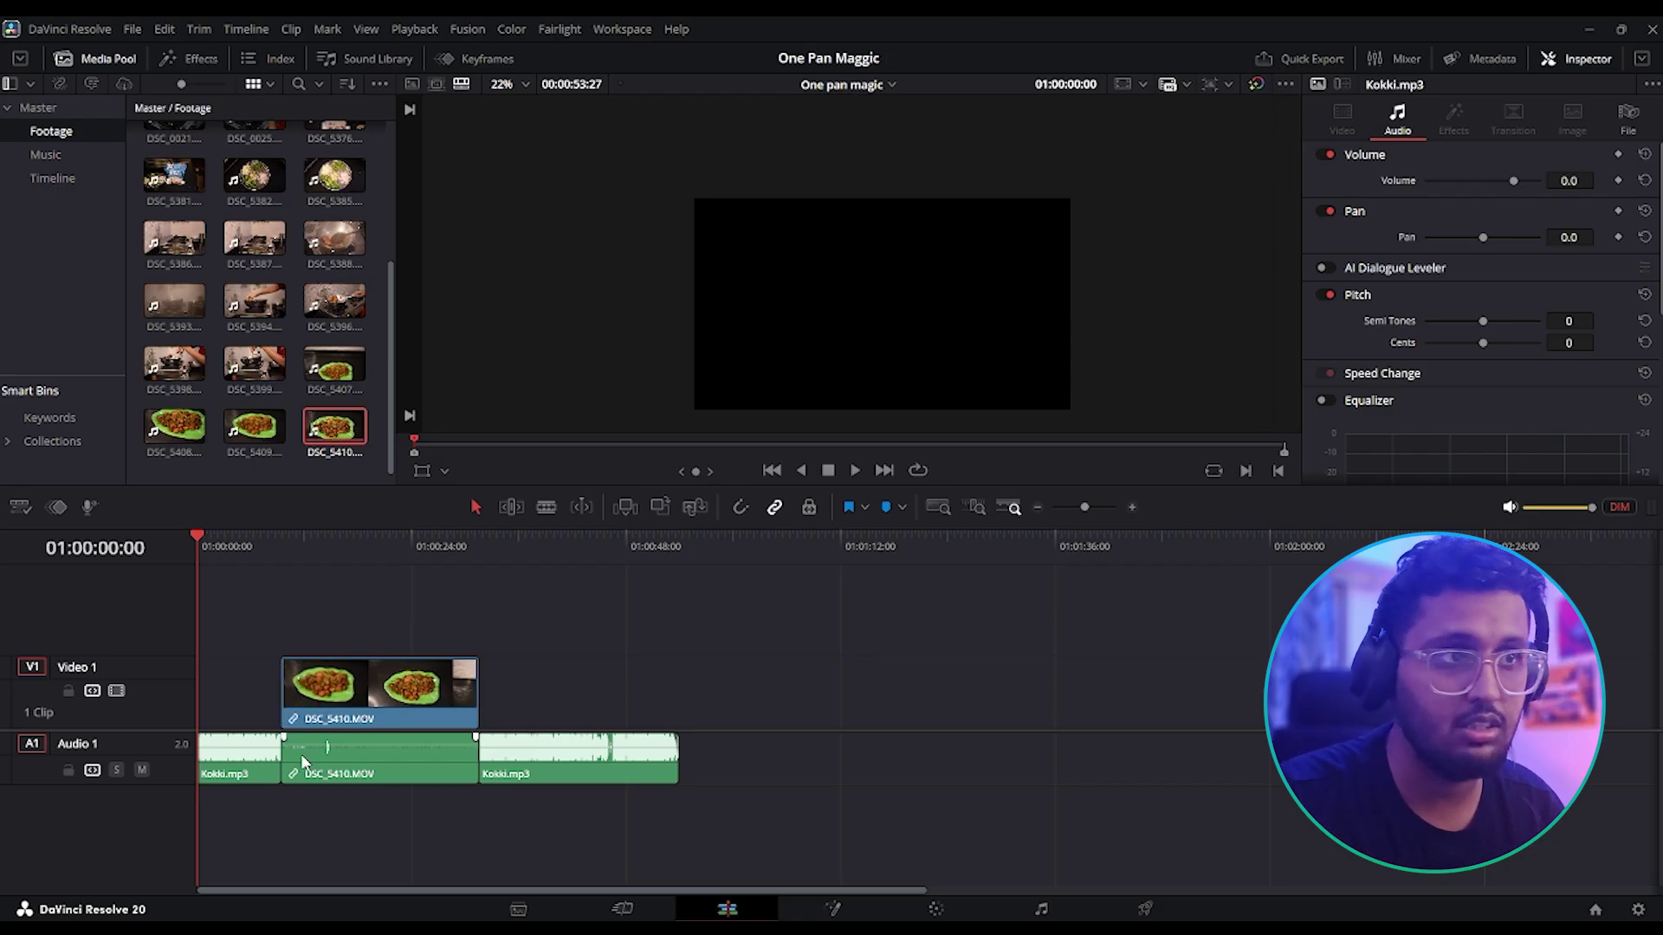
key(ctrl+z)
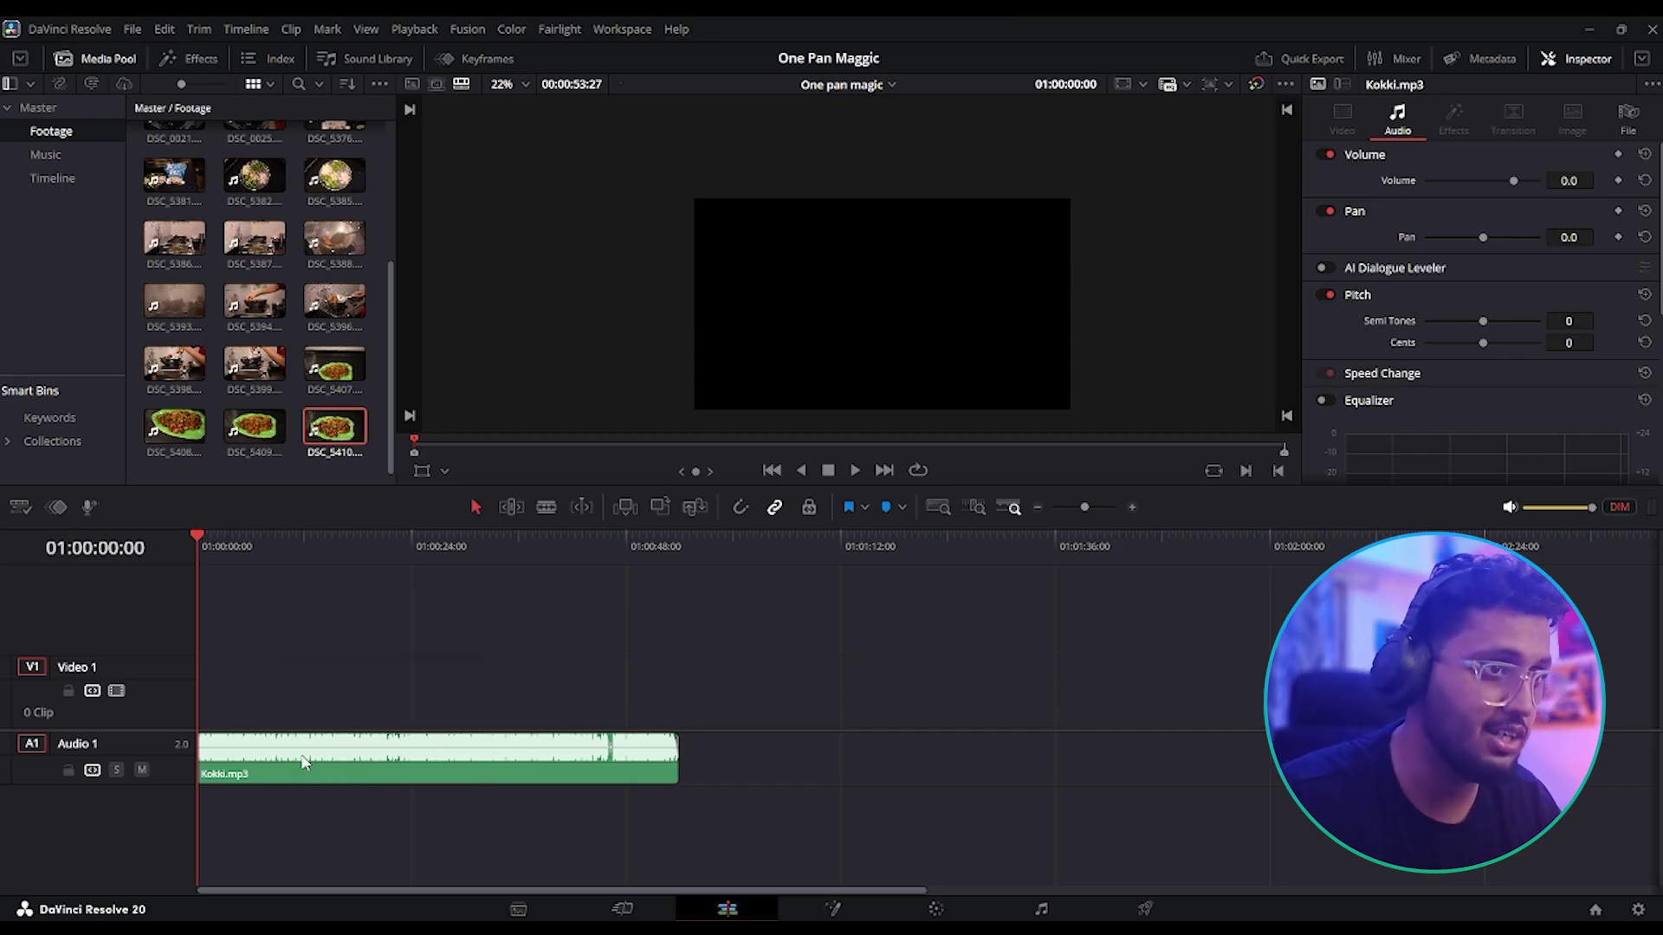
click(299, 434)
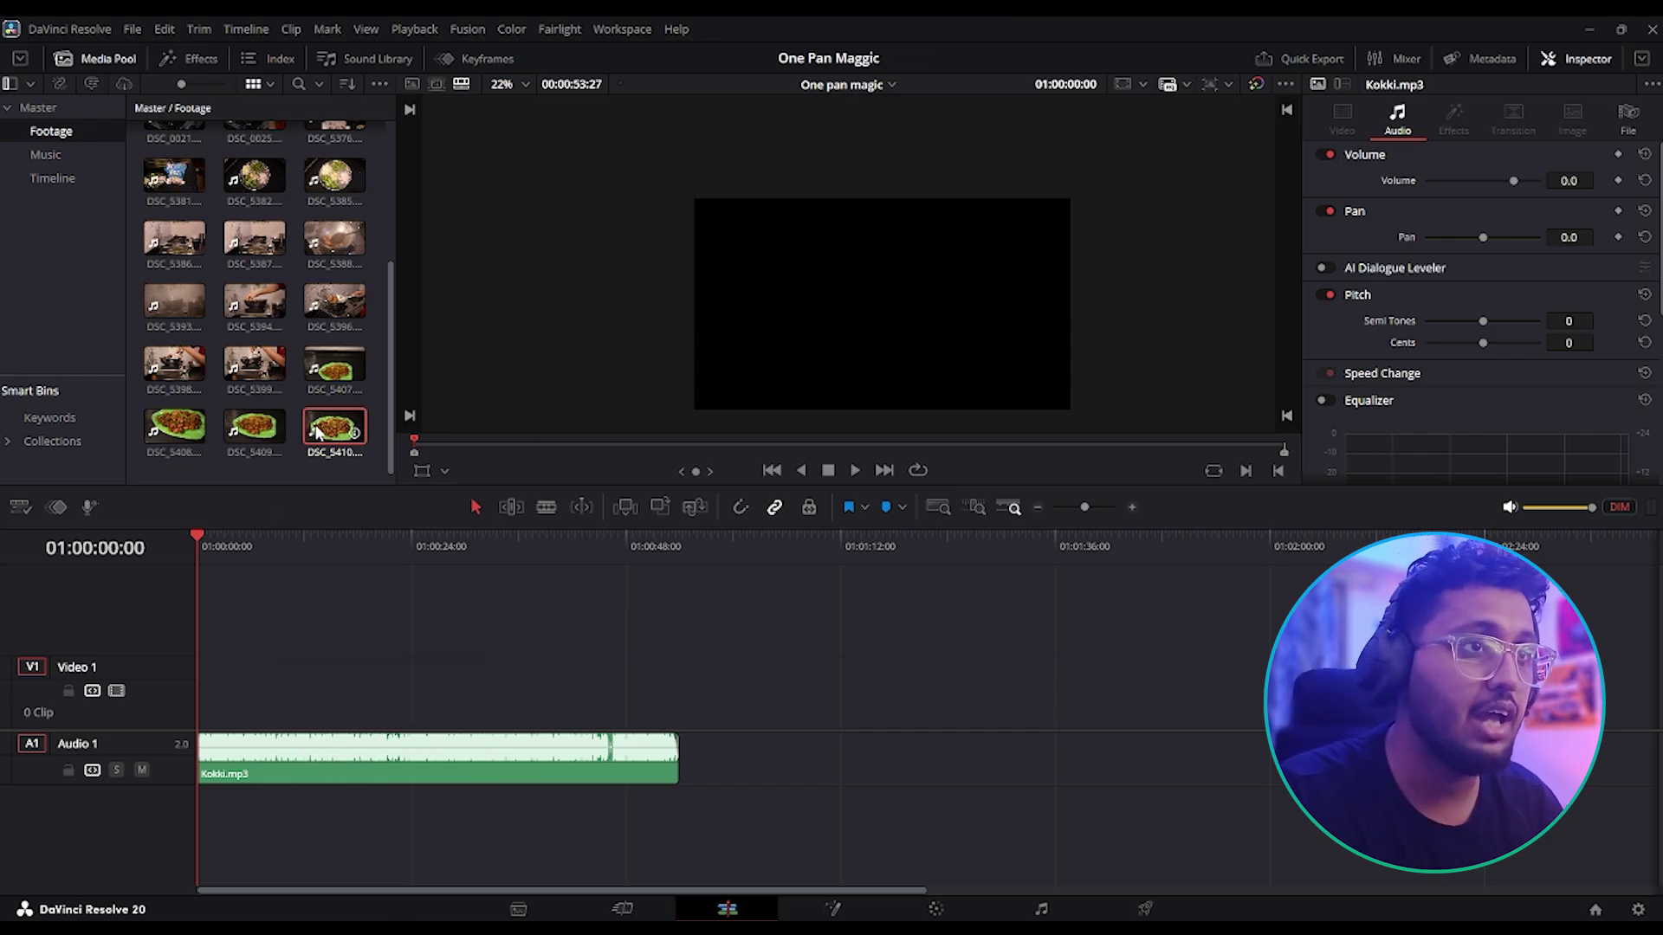
drag(299, 435, 293, 355)
click(322, 440)
drag(322, 440, 332, 630)
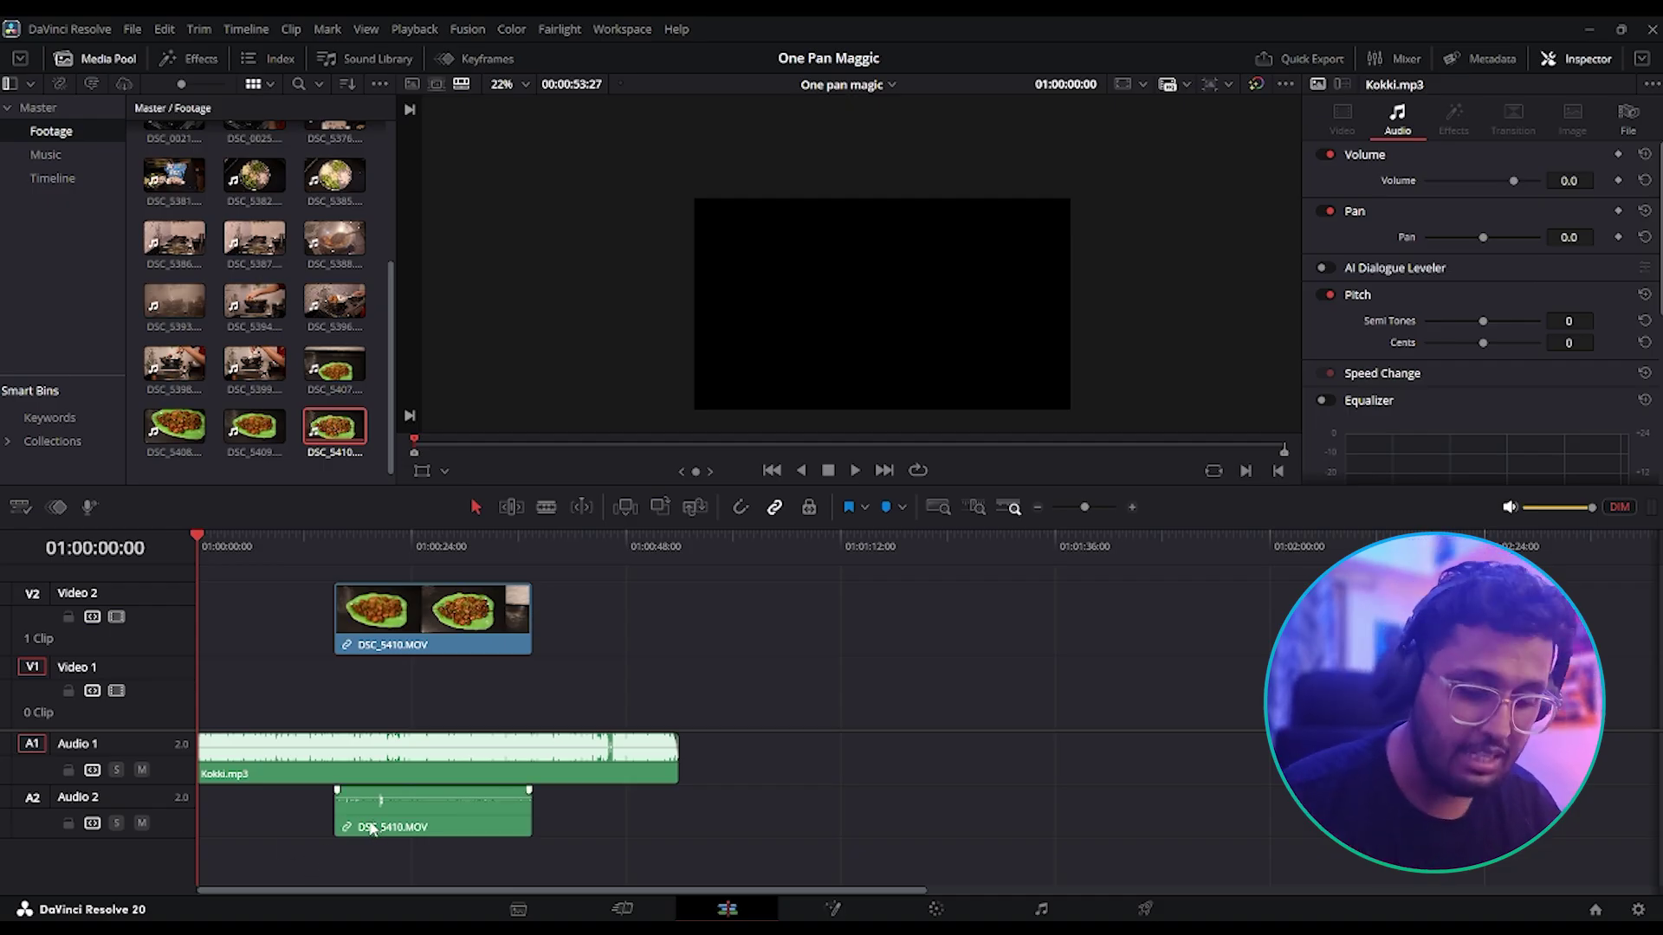
key(ctrl+z)
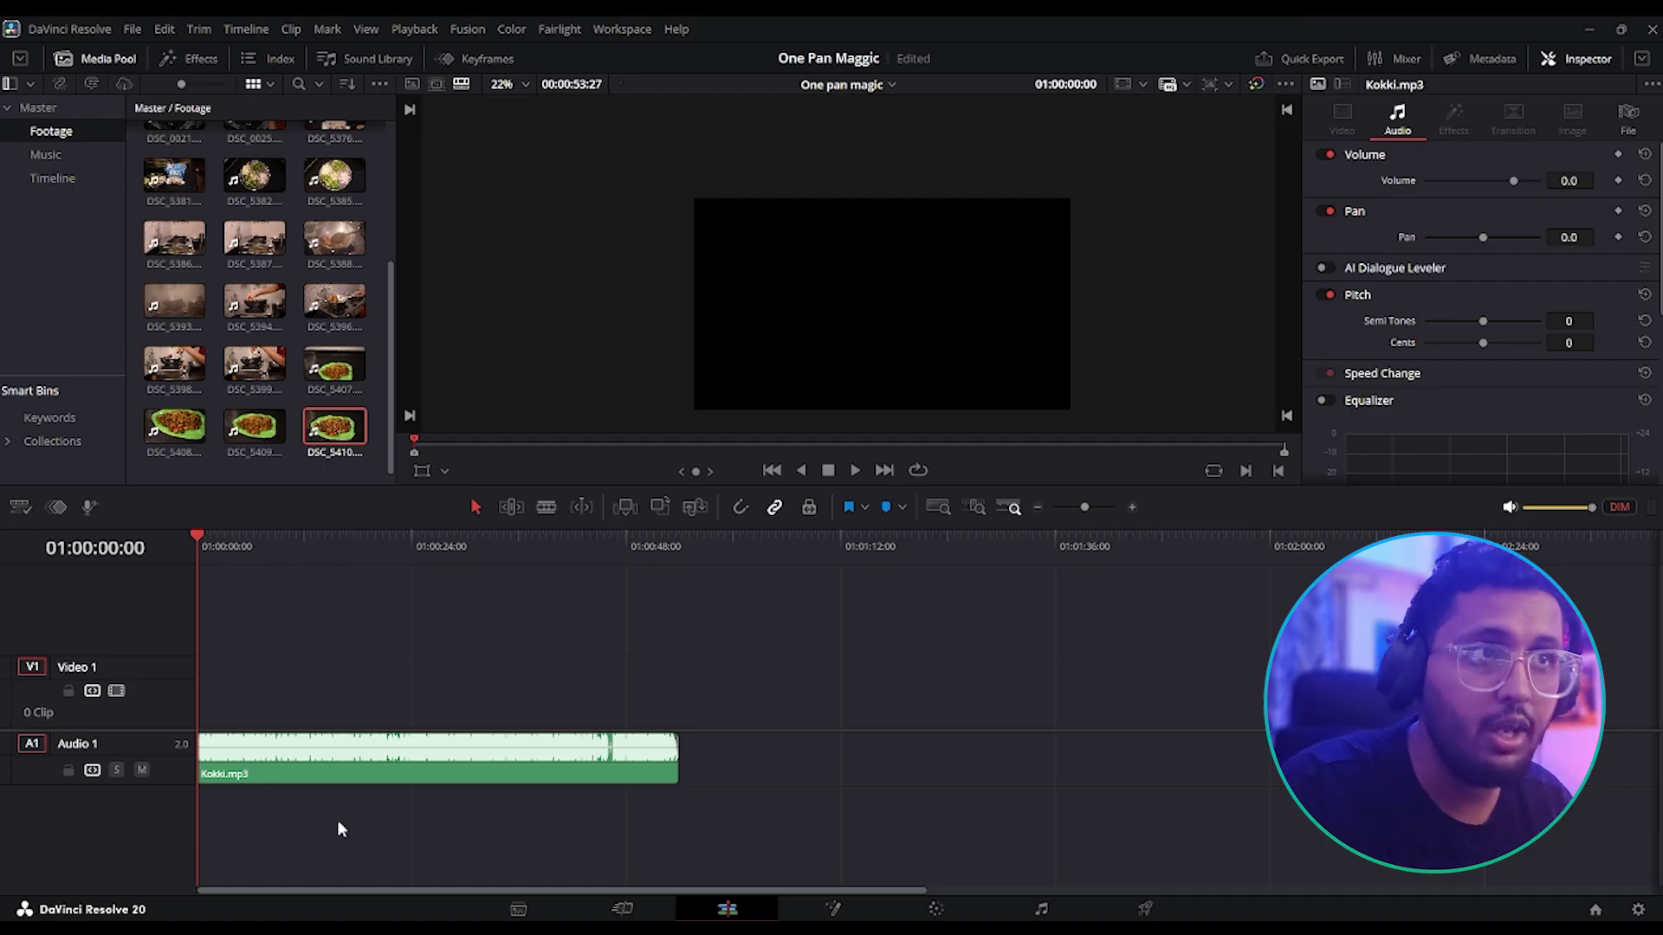
- Place only the video of DSC_5410.MOV at the start of Video 1 and play it briefly
double_click(338, 424)
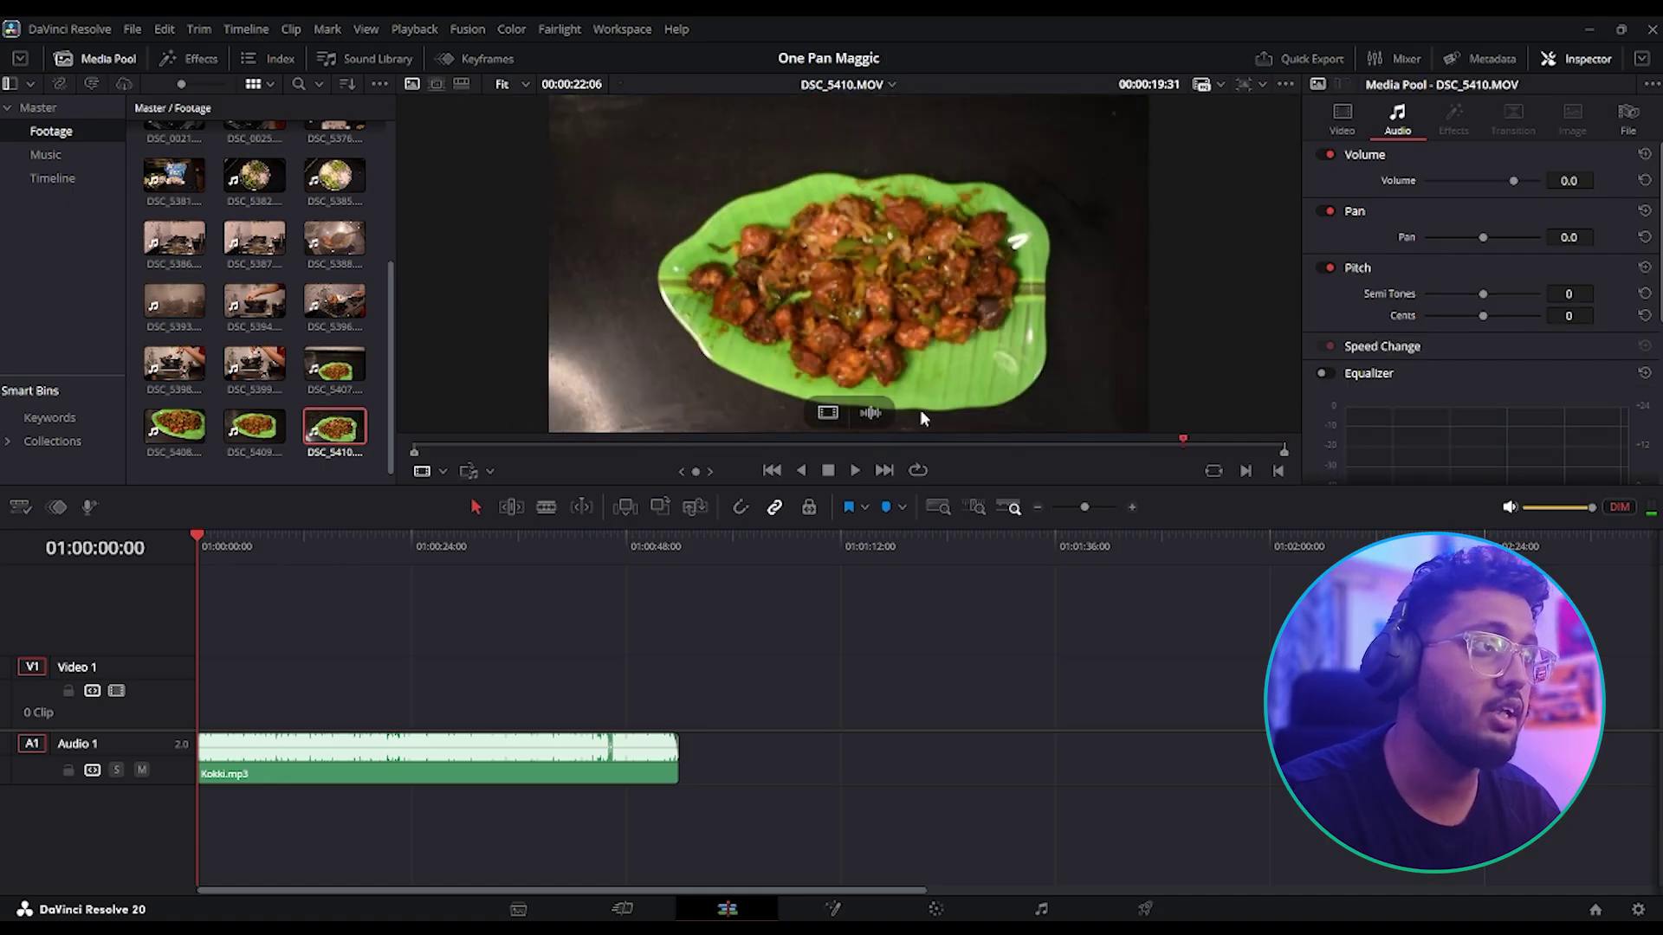
drag(828, 410, 196, 702)
click(268, 692)
key(space)
key(space)
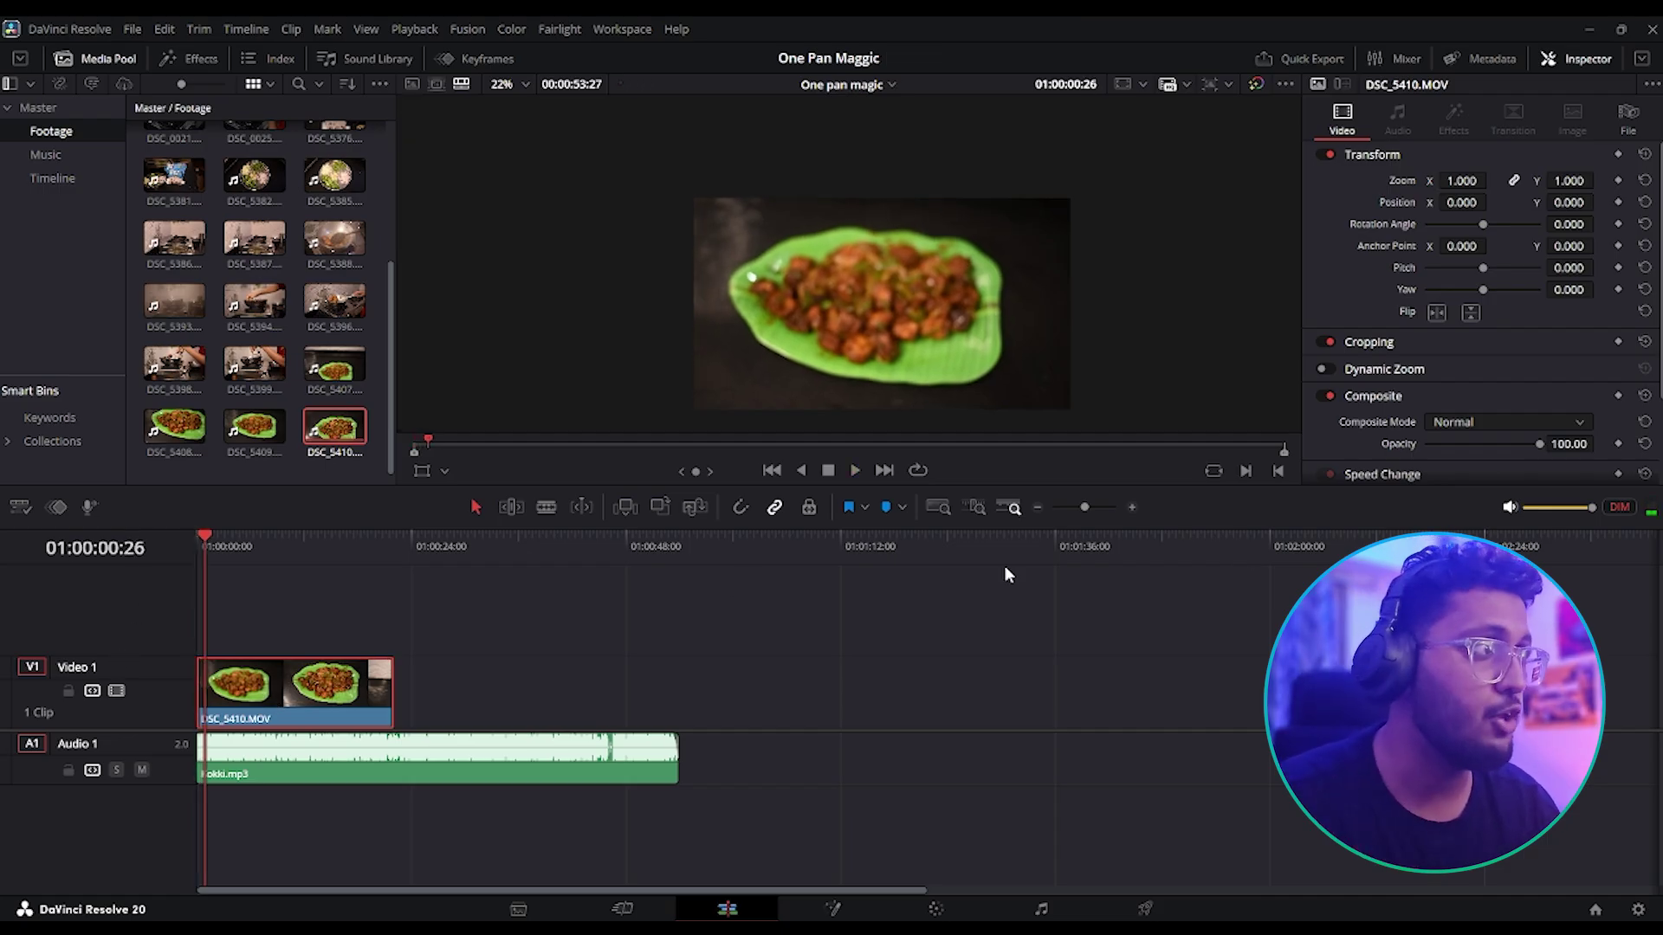
- Mute the monitoring audio and play the timeline from its start
click(1509, 507)
click(201, 541)
key(space)
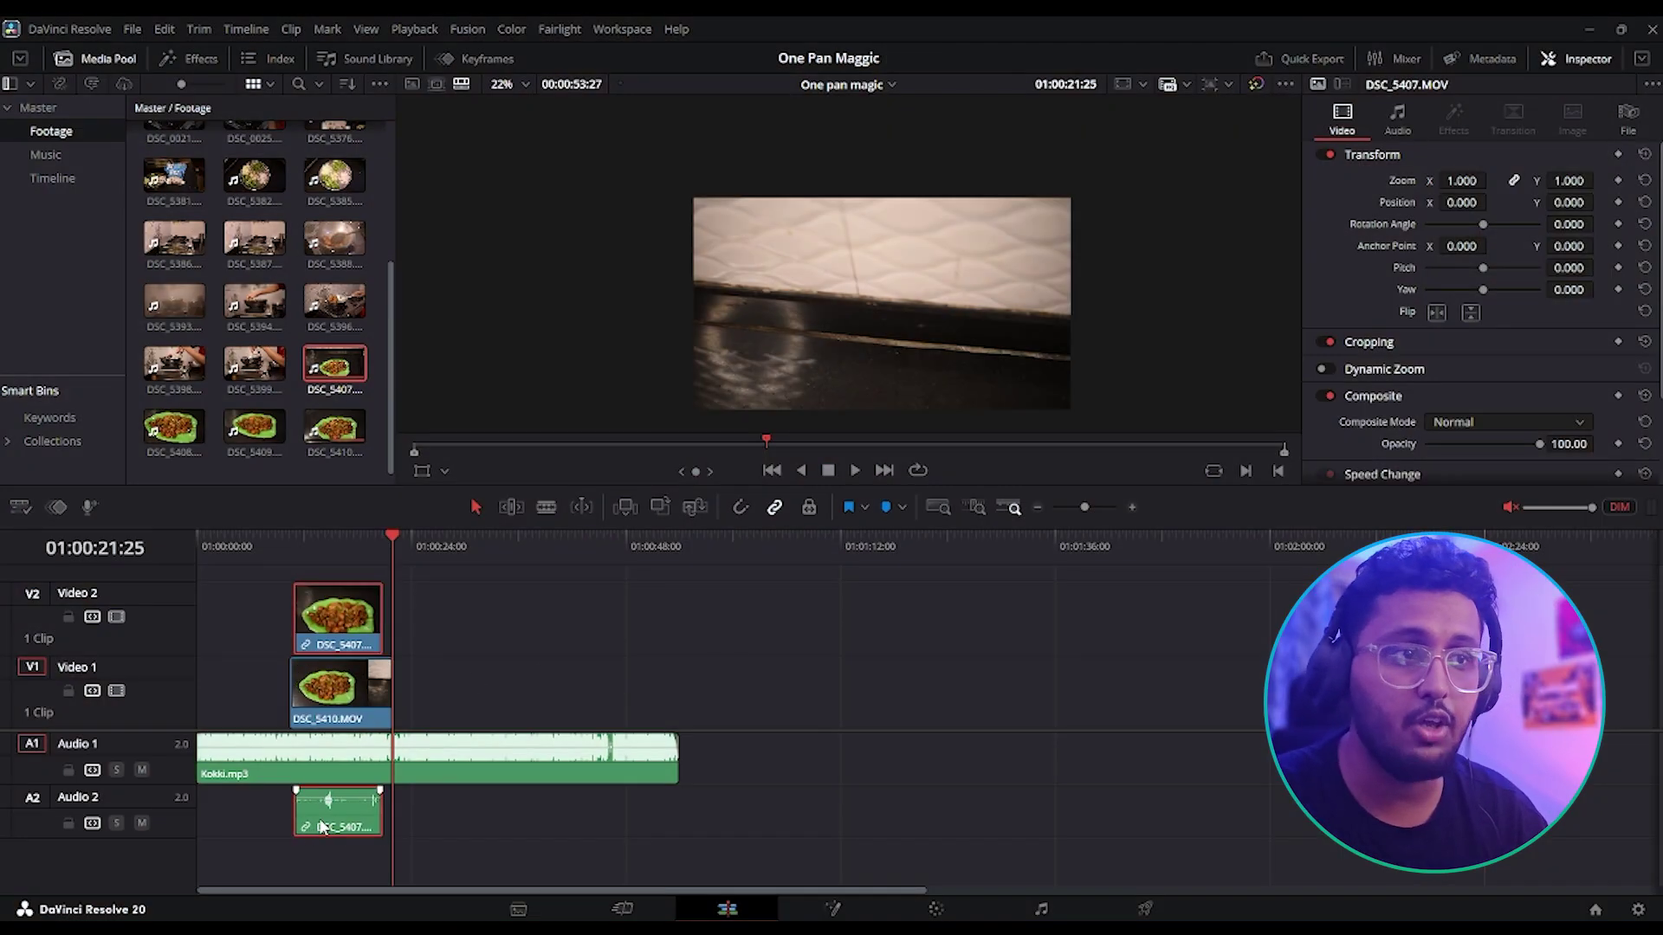
- Try deleting the DSC_5407.MOV clip and its linked audio from Video 2 and Audio 2, and undo the deletion
click(617, 605)
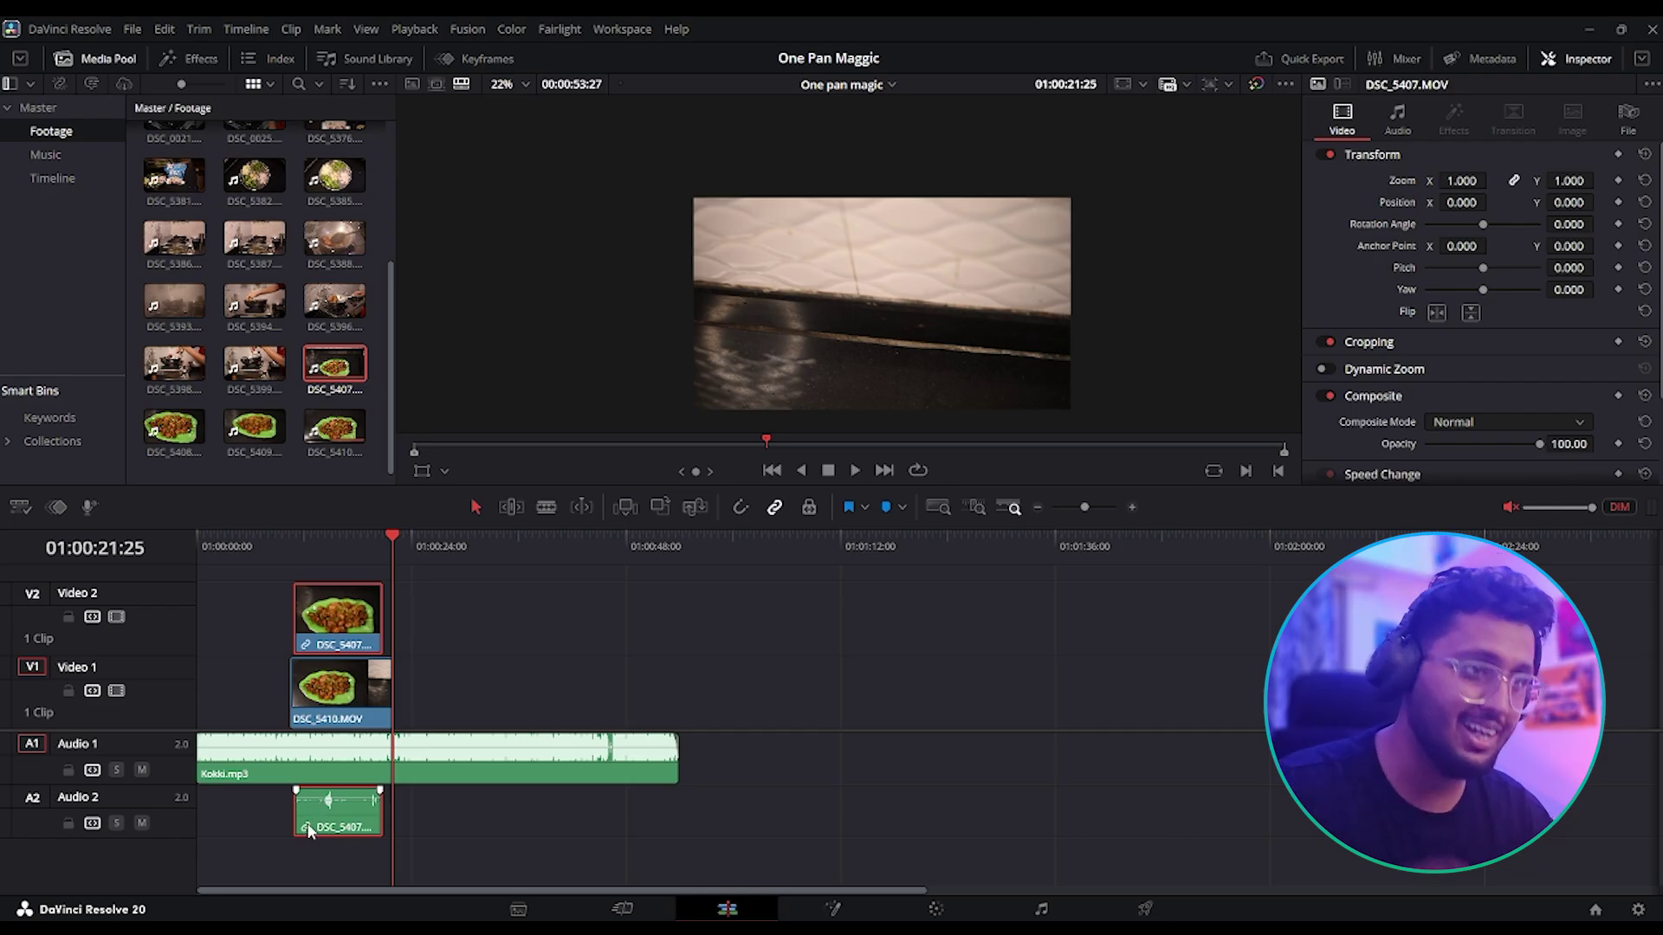
key(Delete)
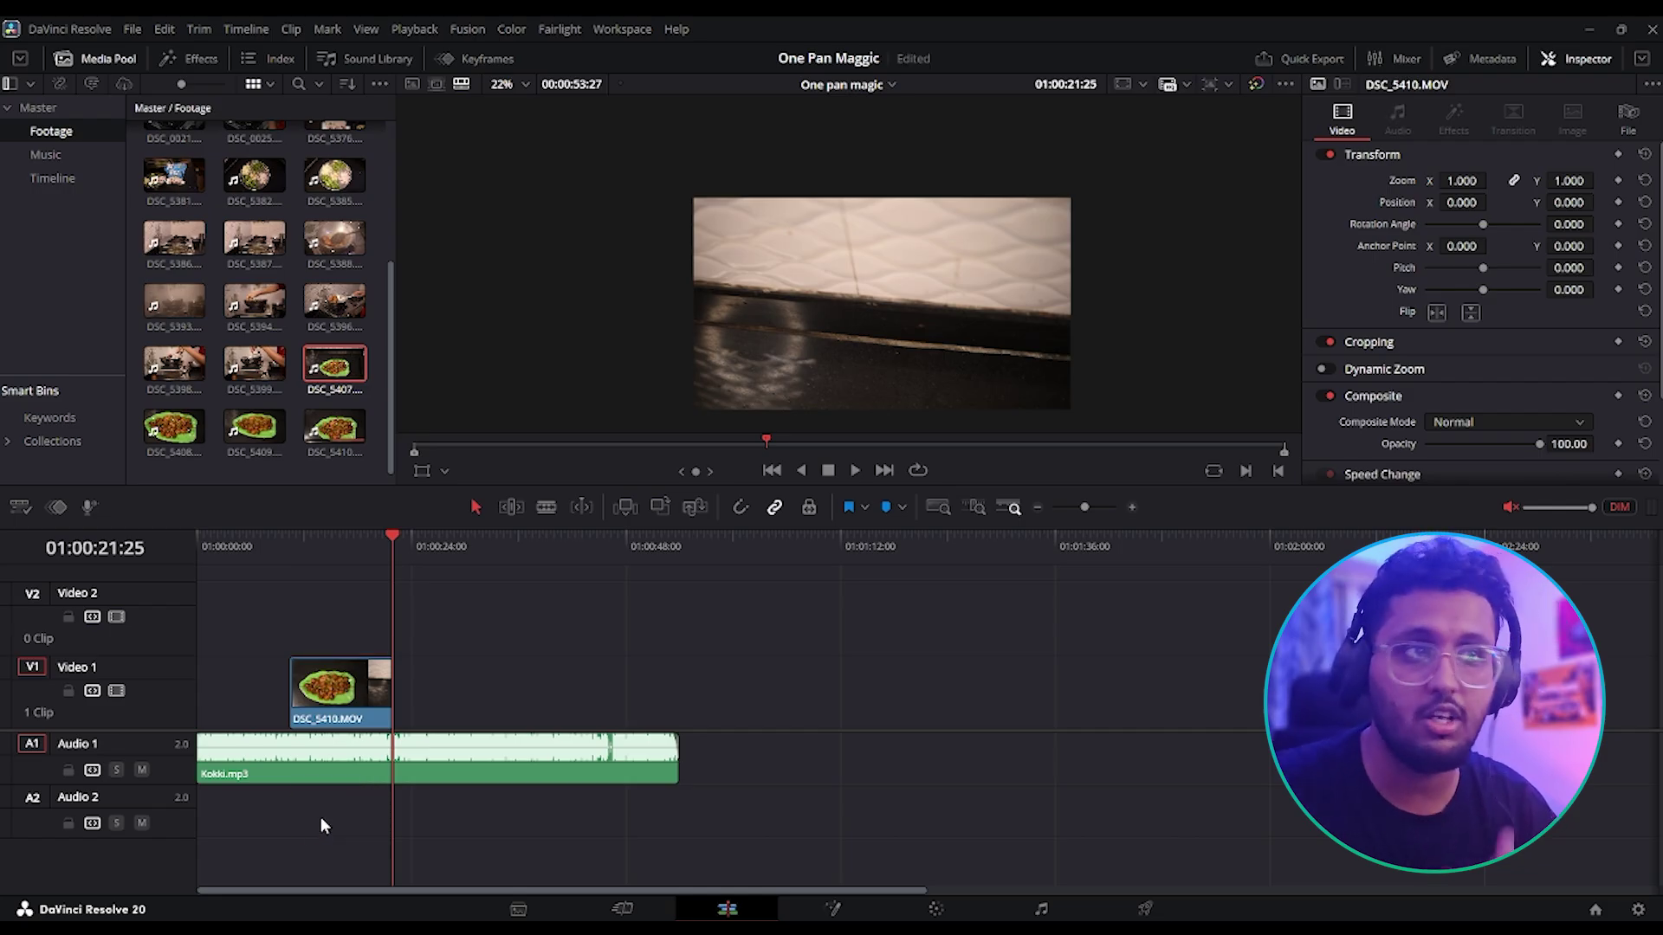
key(ctrl+z)
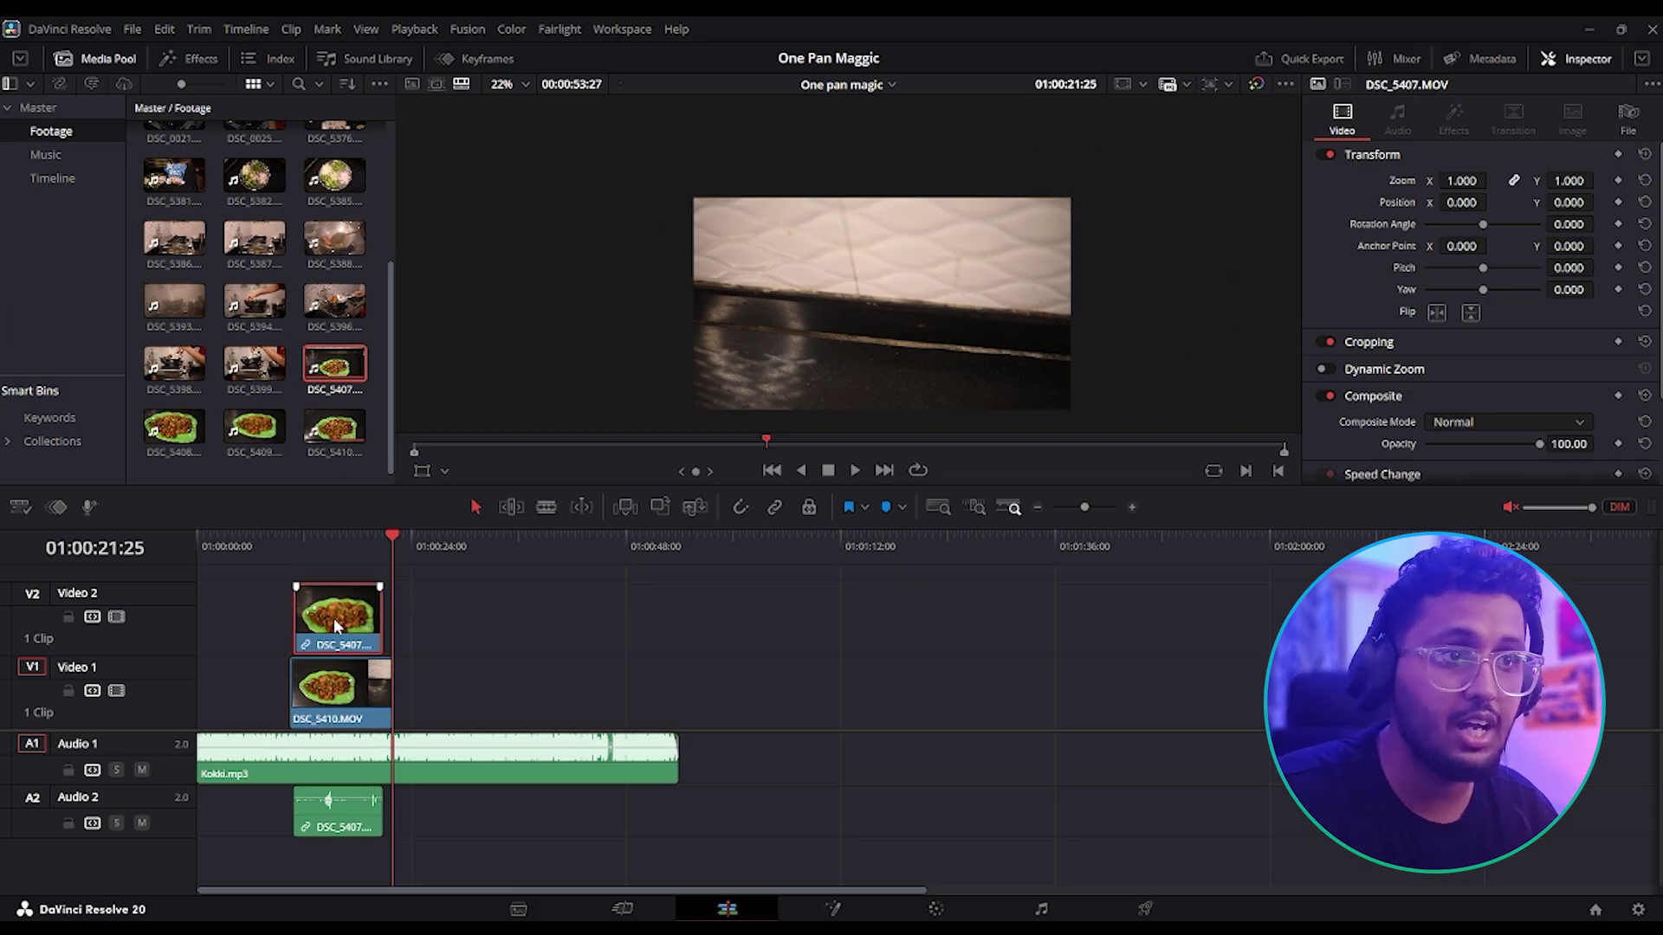
- Delete the DSC_5407.MOV clip and its linked audio from Video 2 and Audio 2
click(355, 827)
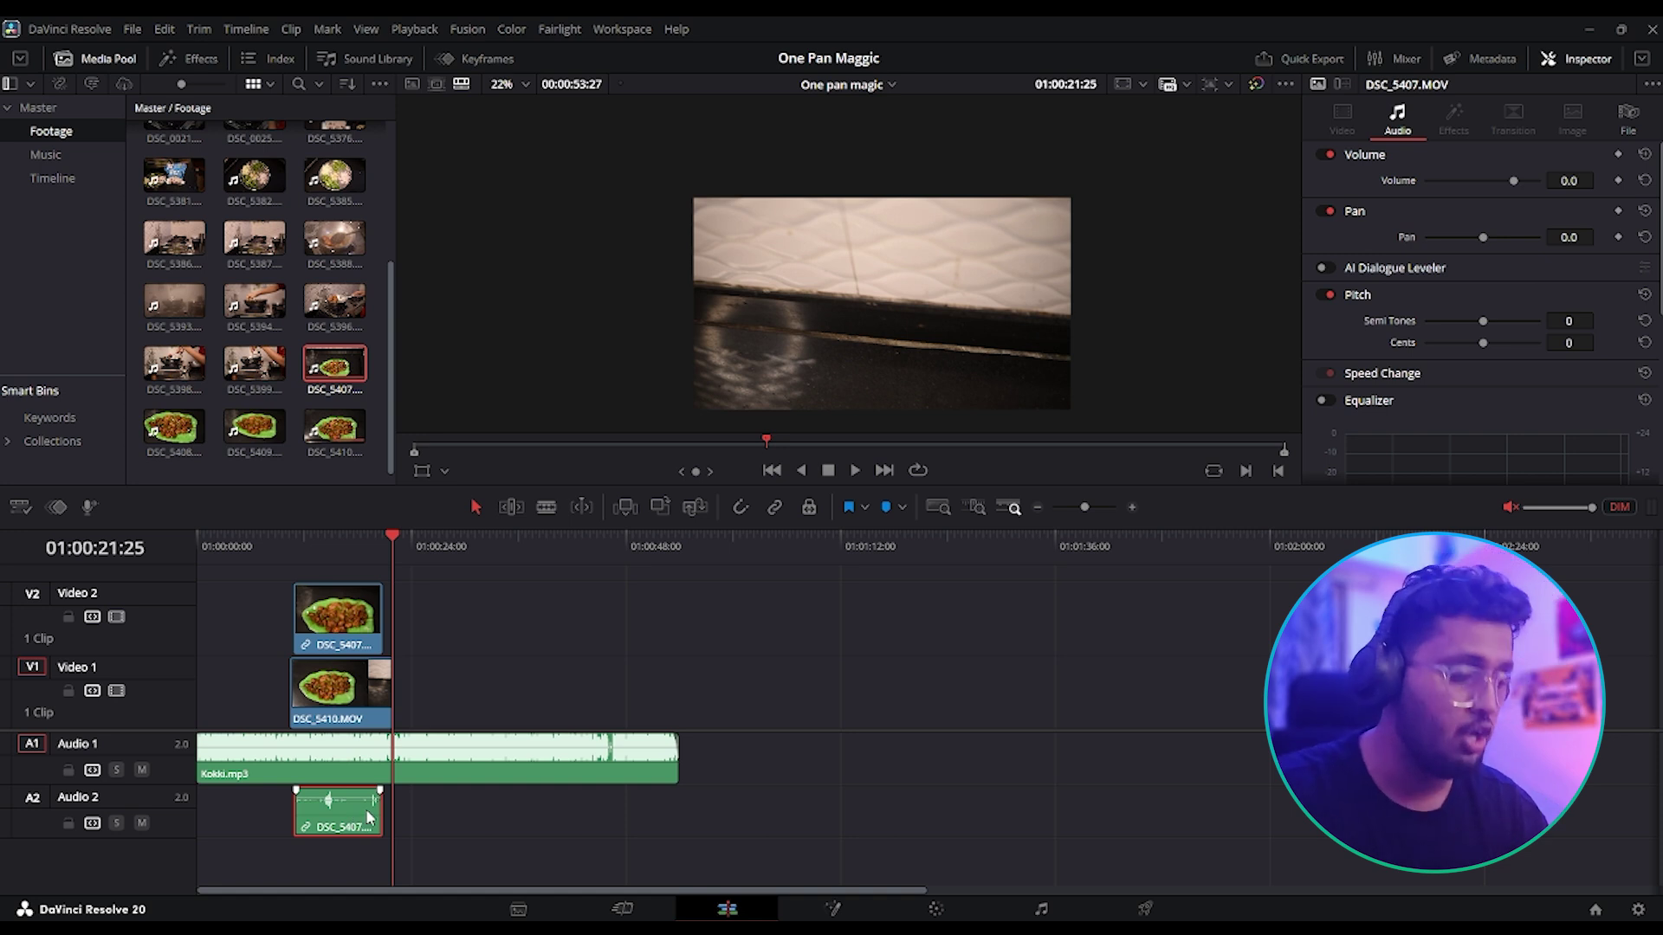
key(Delete)
click(295, 543)
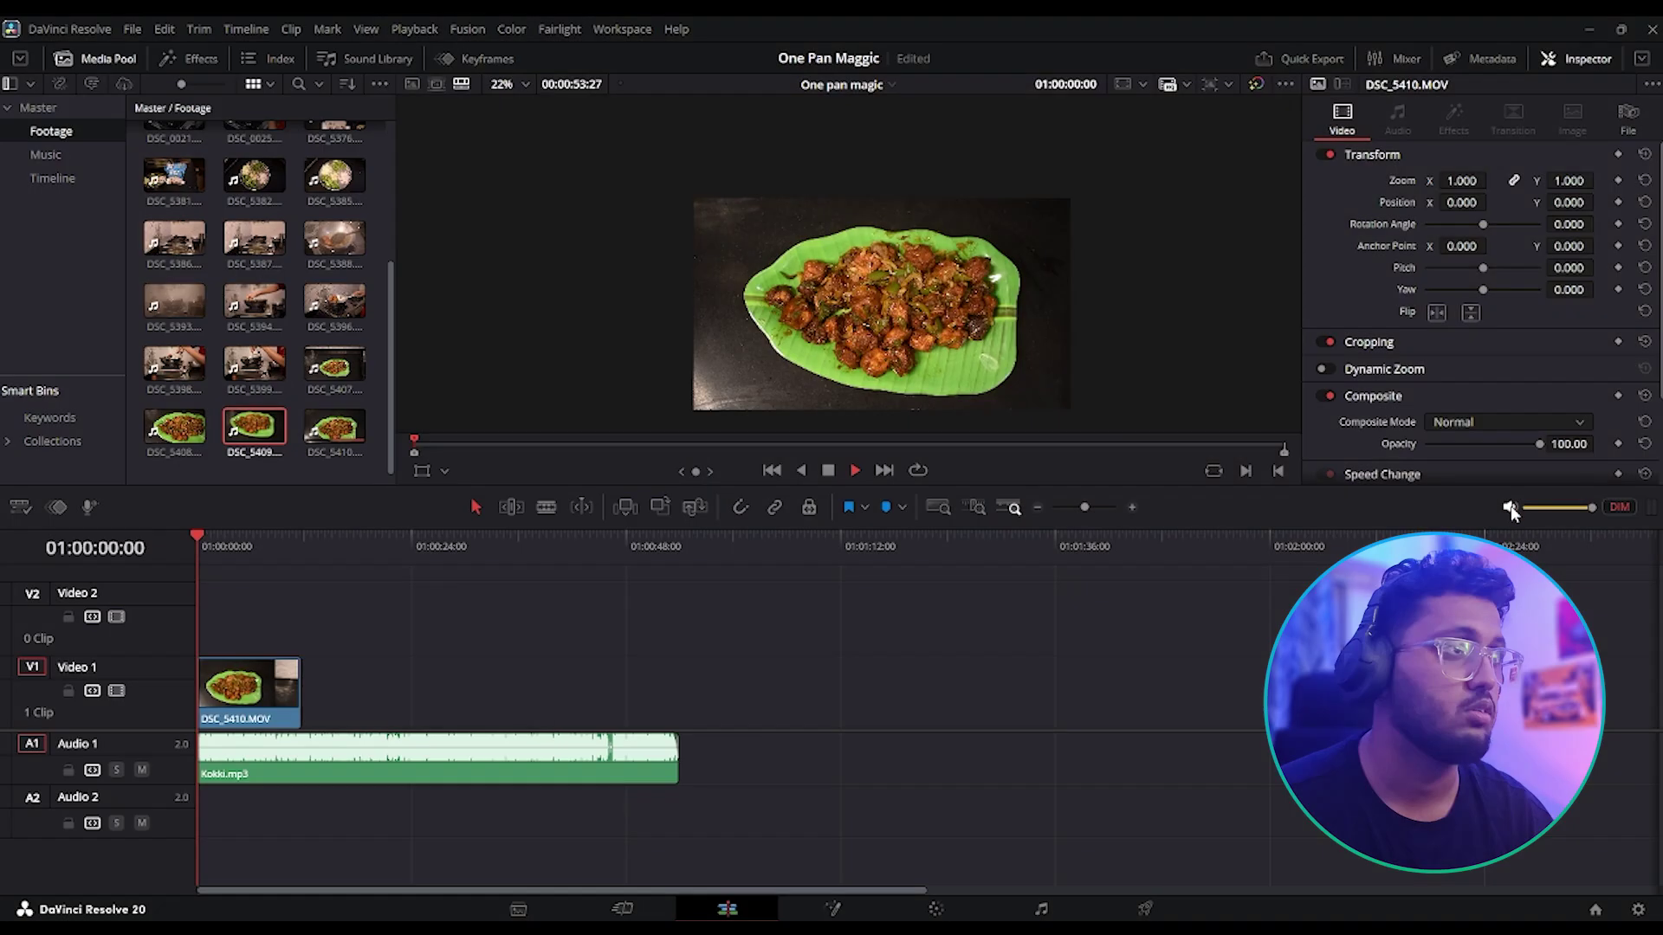
- Unmute the monitoring audio, play the timeline, shorten the DSC_5410.MOV clip to about 3 seconds, and save the project
click(1510, 506)
key(space)
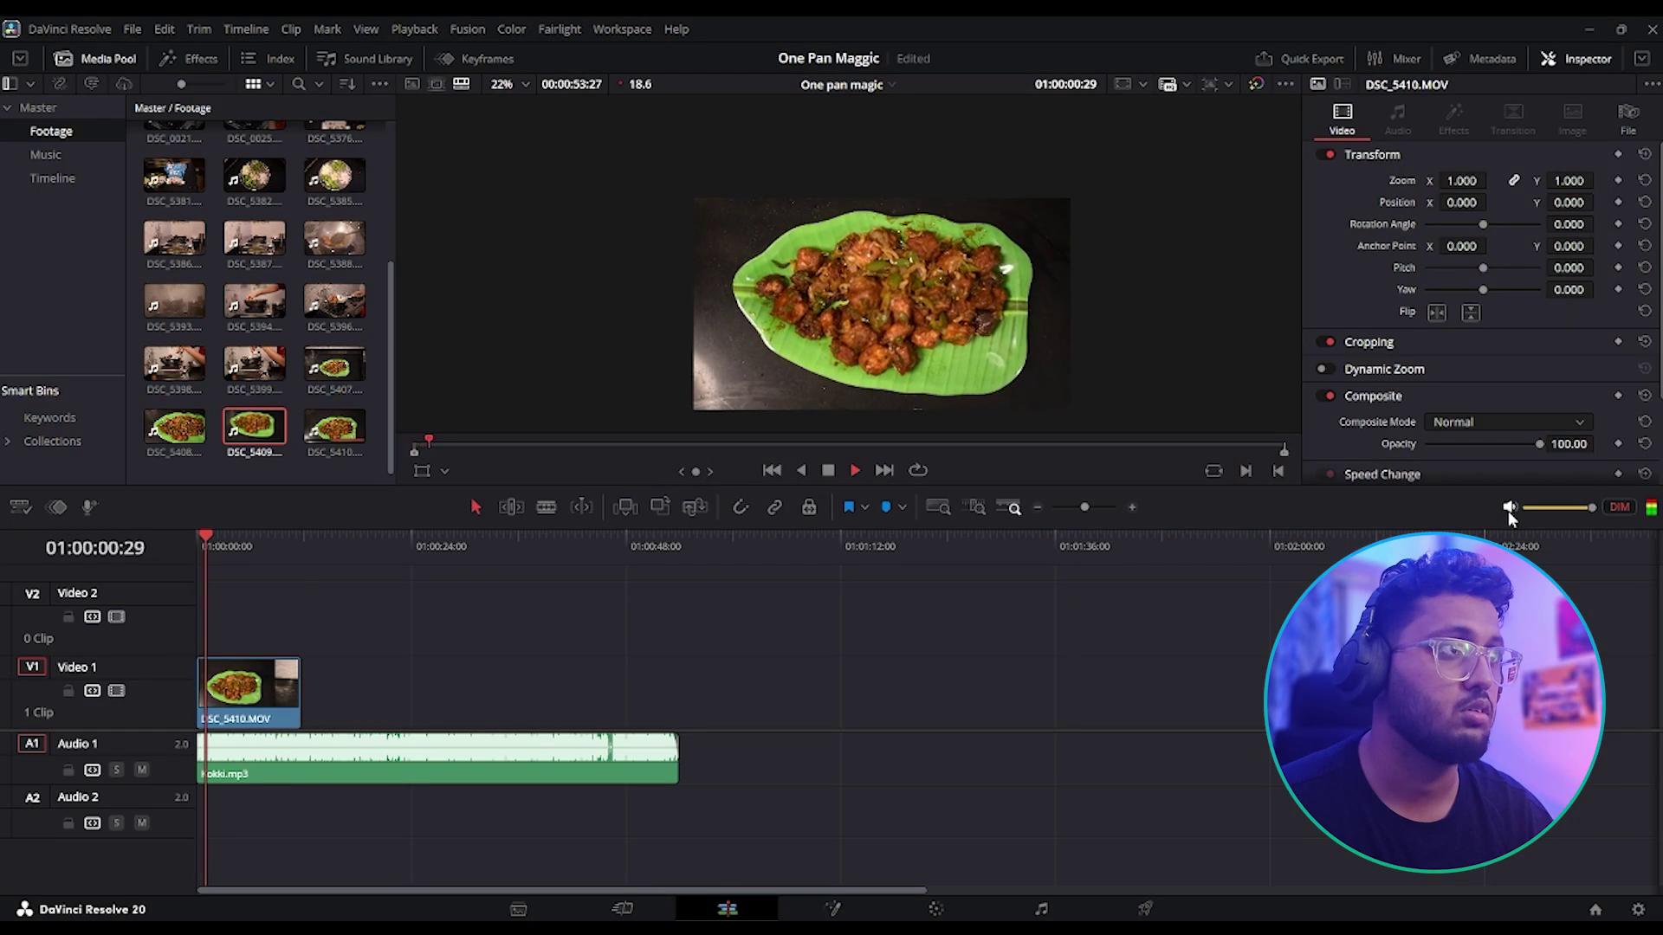
drag(299, 706, 227, 706)
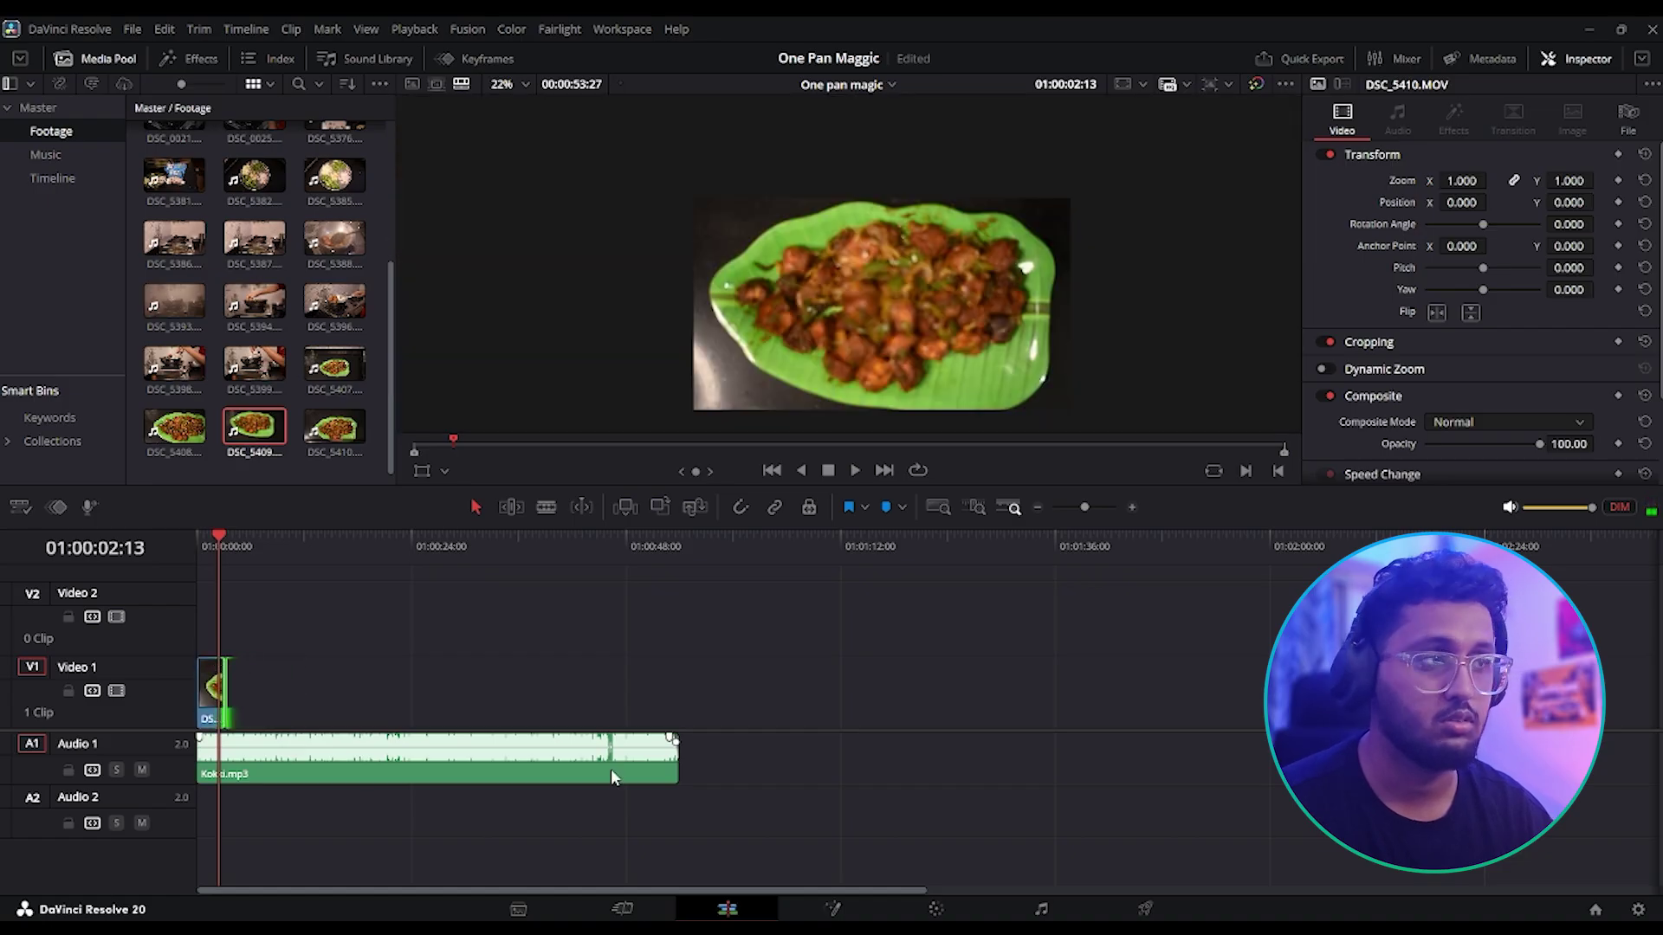
key(ctrl+s)
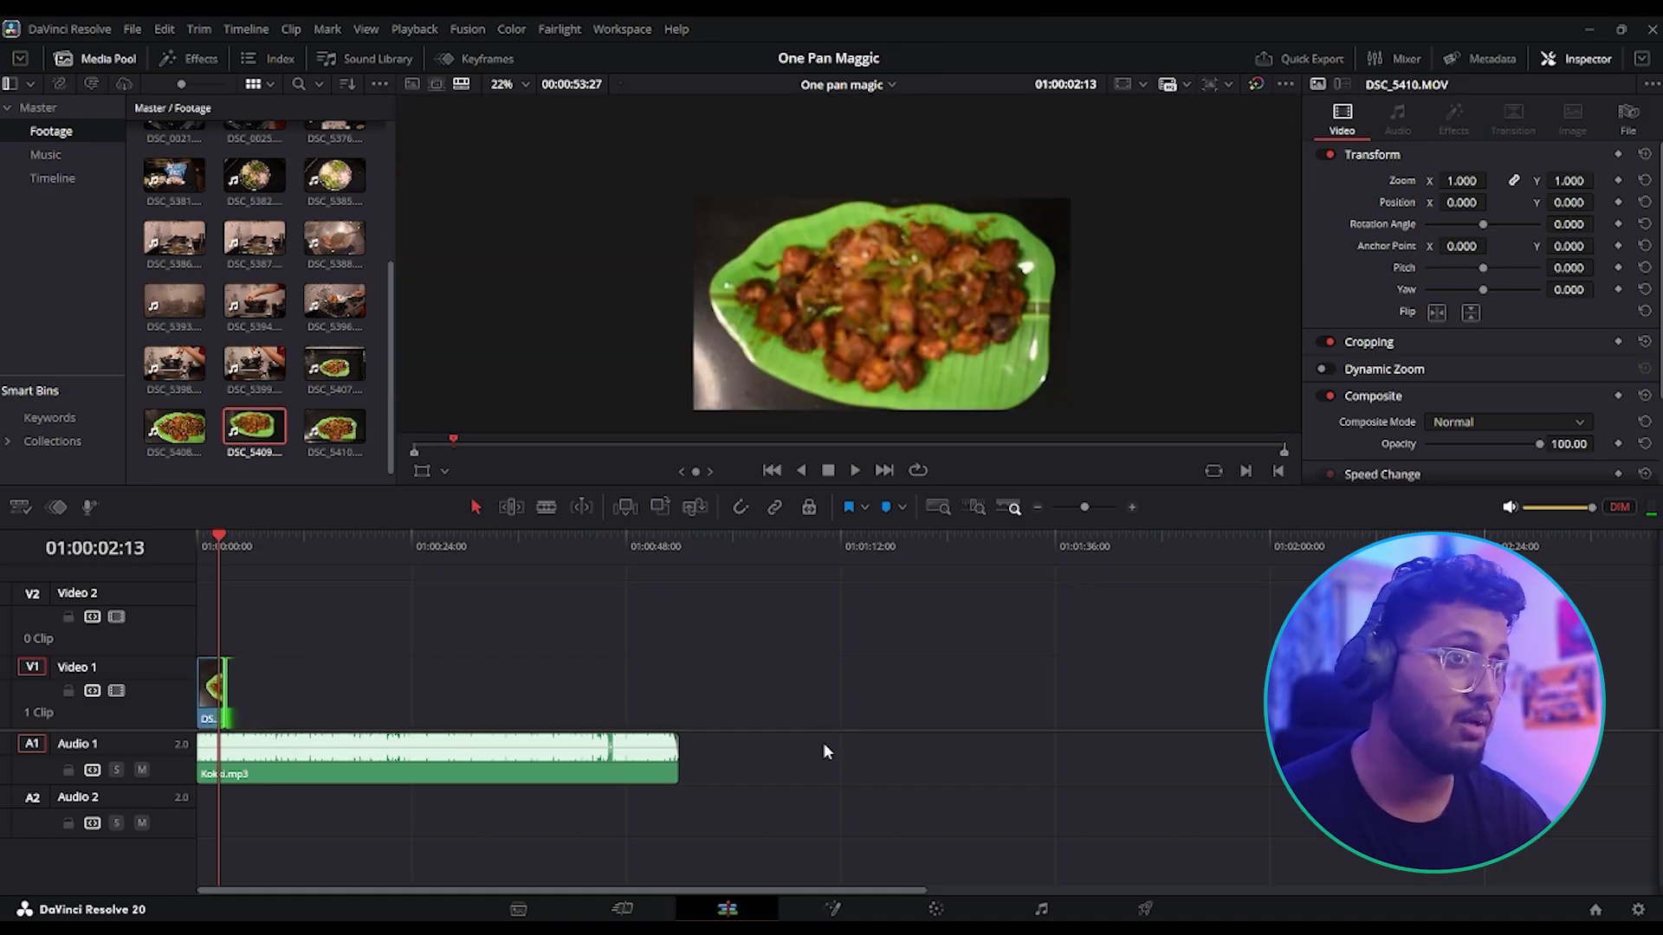
- Play the opening to find the cut point, trim the end of DSC_5410.MOV to 01:00:02:14, and play past the cut
key(ctrl+equal)
key(ctrl+equal)
key(ctrl+equal)
key(ctrl+equal)
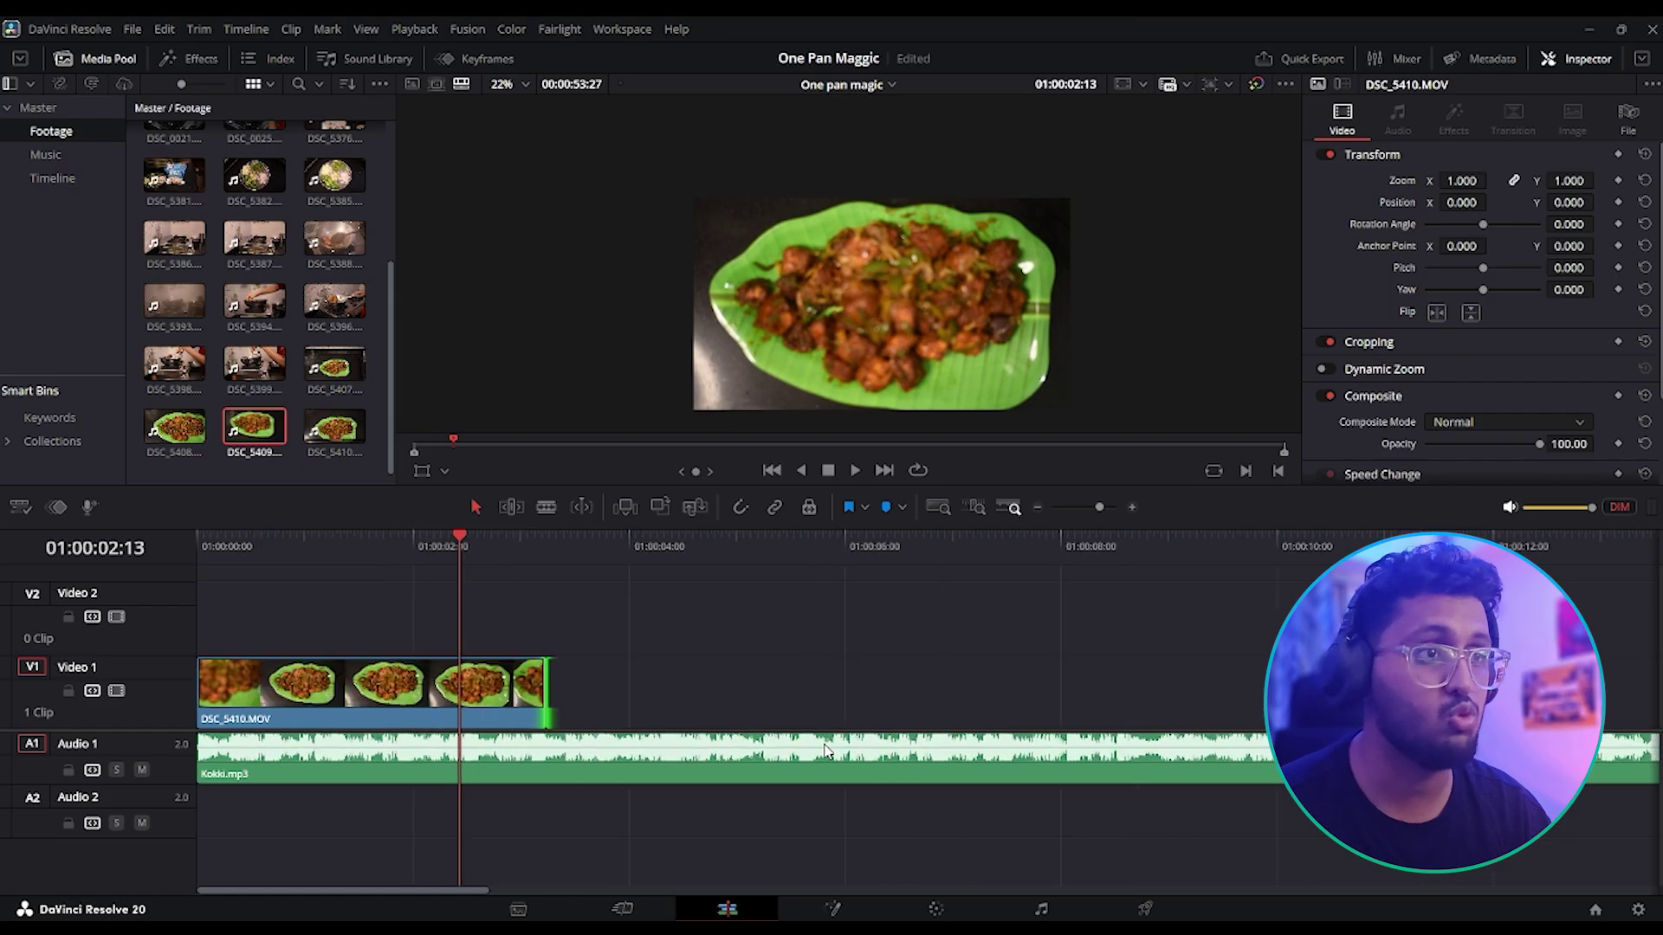
drag(236, 548, 164, 548)
key(space)
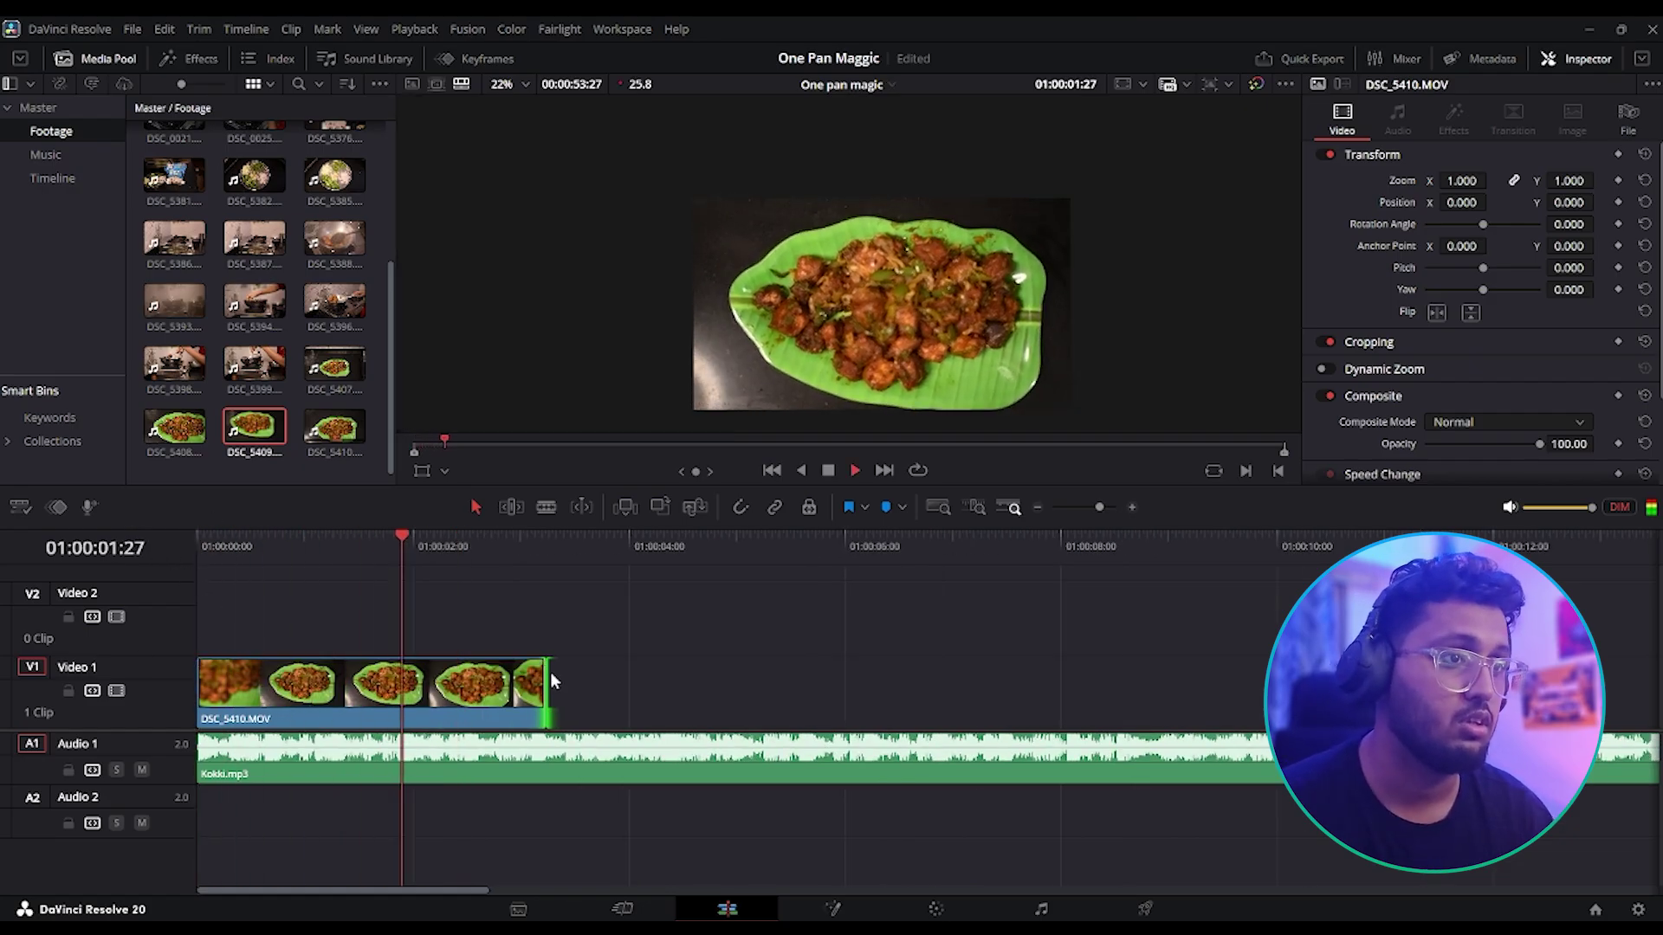
key(space)
drag(430, 561, 465, 563)
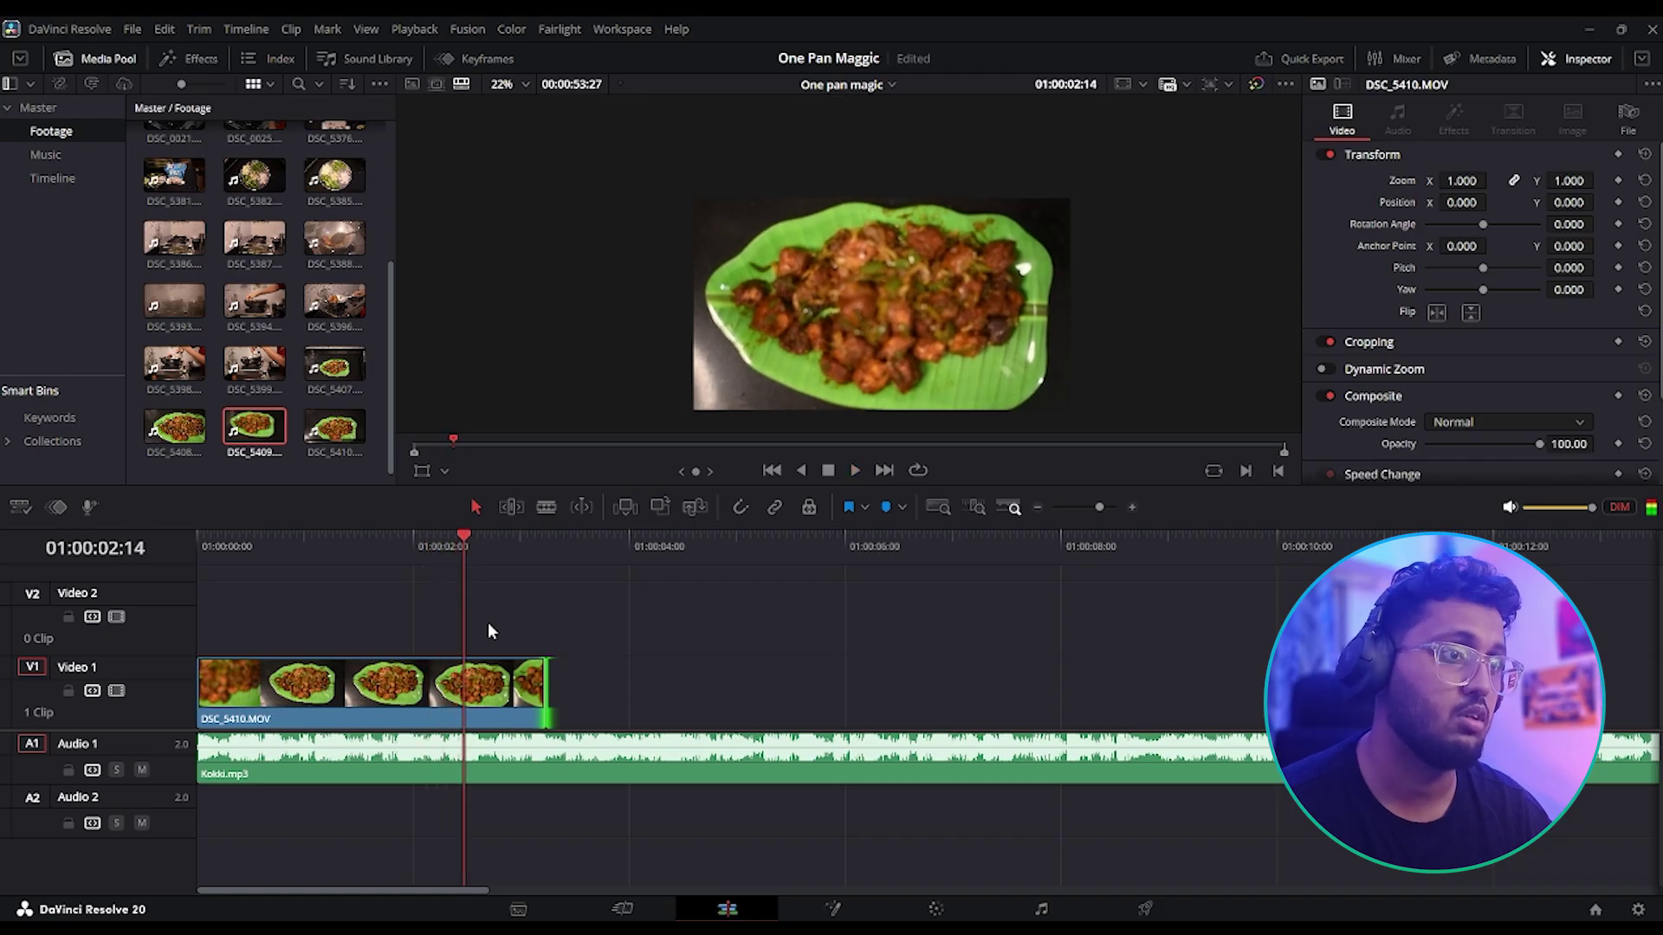
drag(545, 705, 464, 705)
key(space)
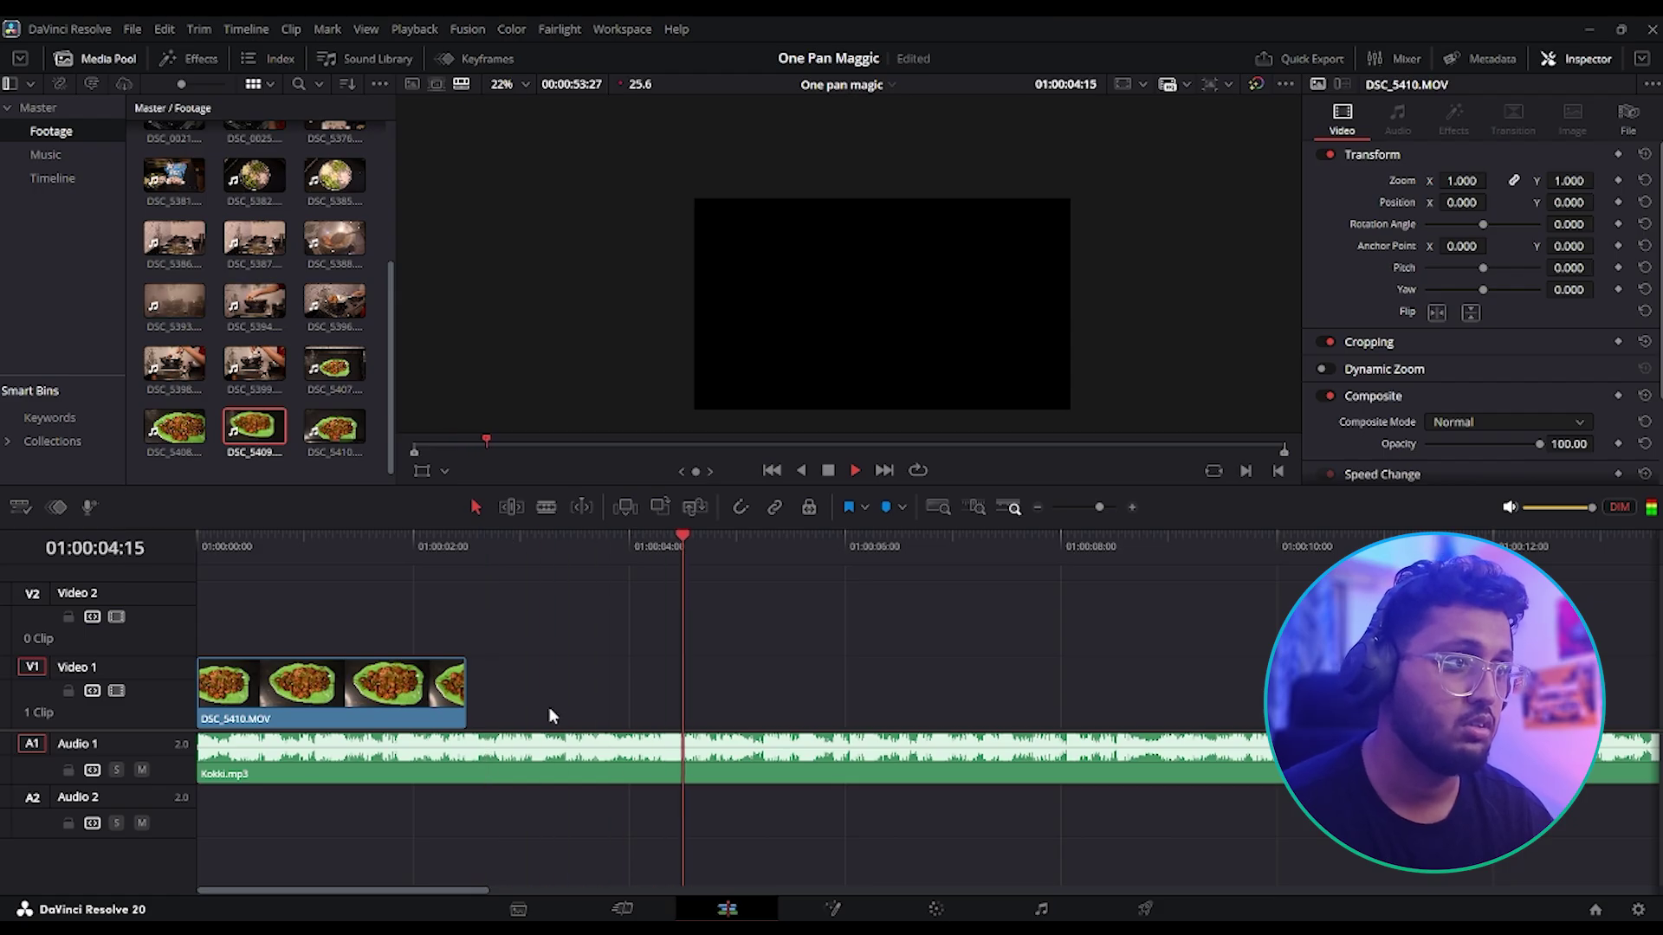
key(space)
- Slow the DSC_5410.MOV clip to 49% with the retime controls, stretching it to end at 01:00:05:02
click(390, 703)
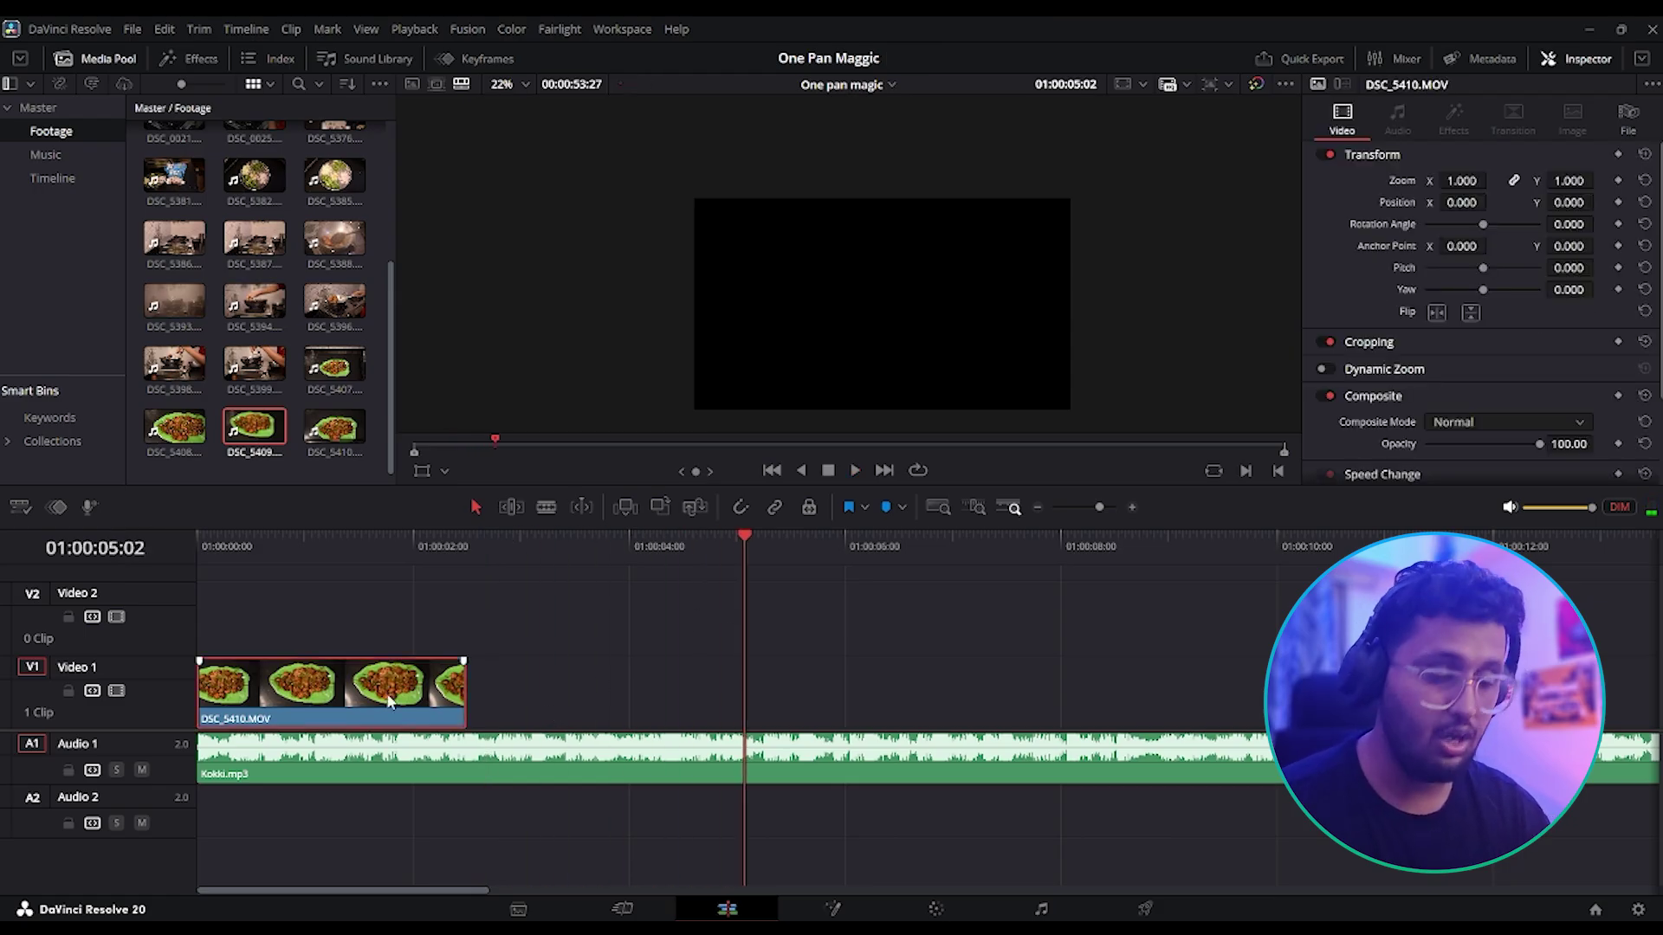
key(ctrl+r)
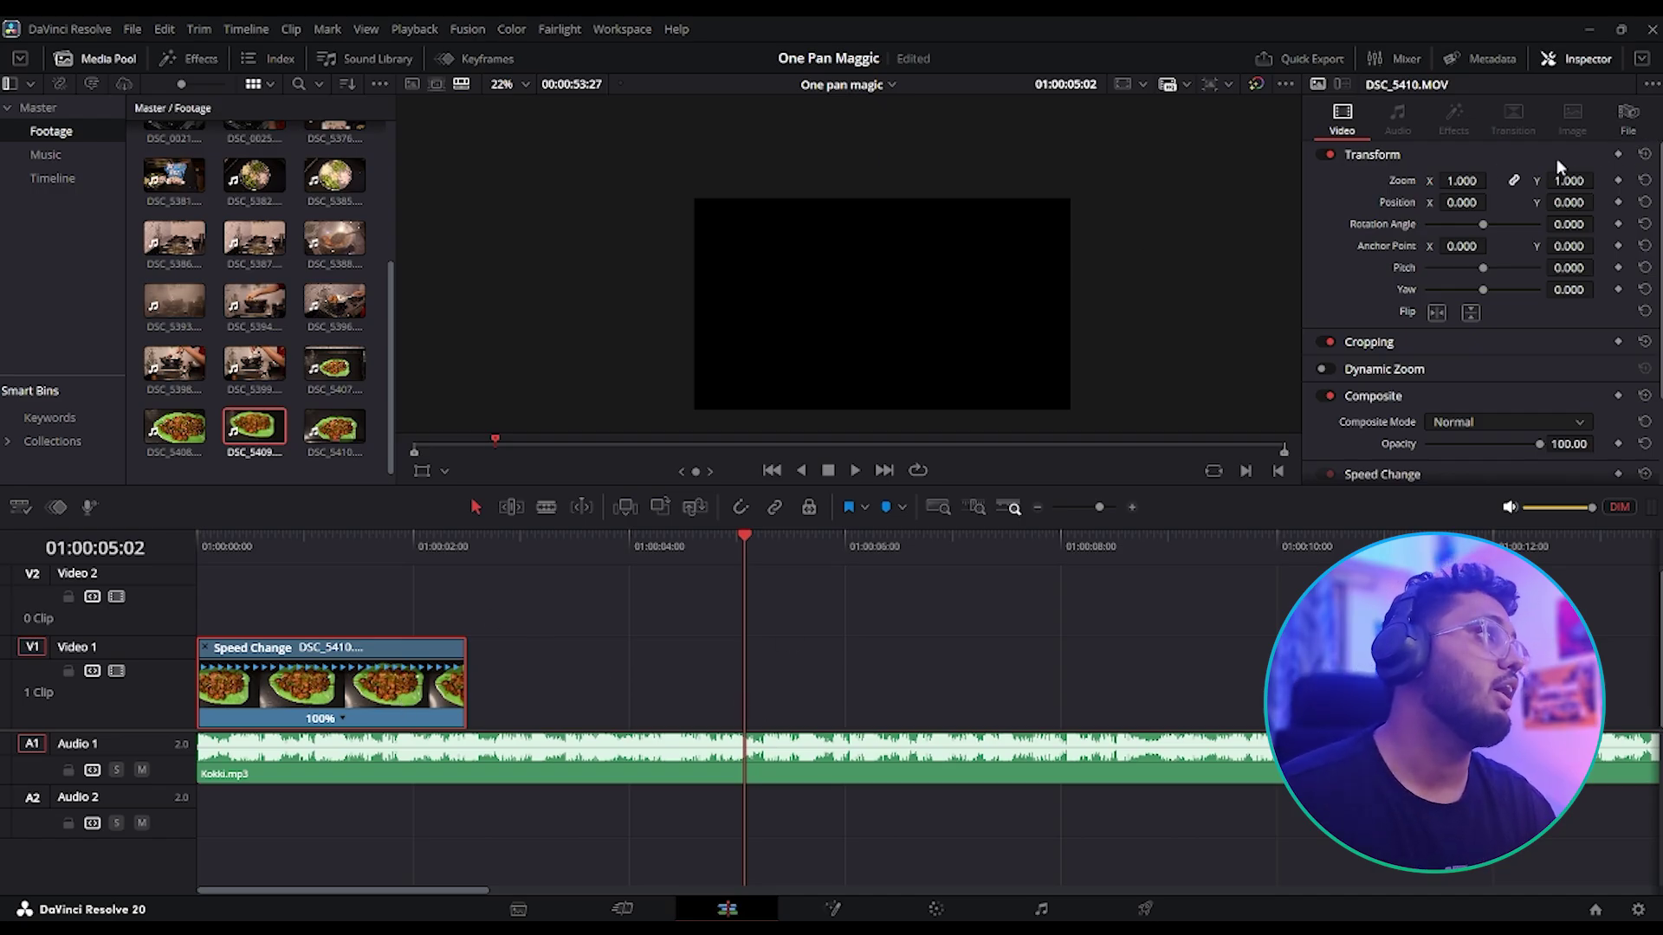
click(1629, 121)
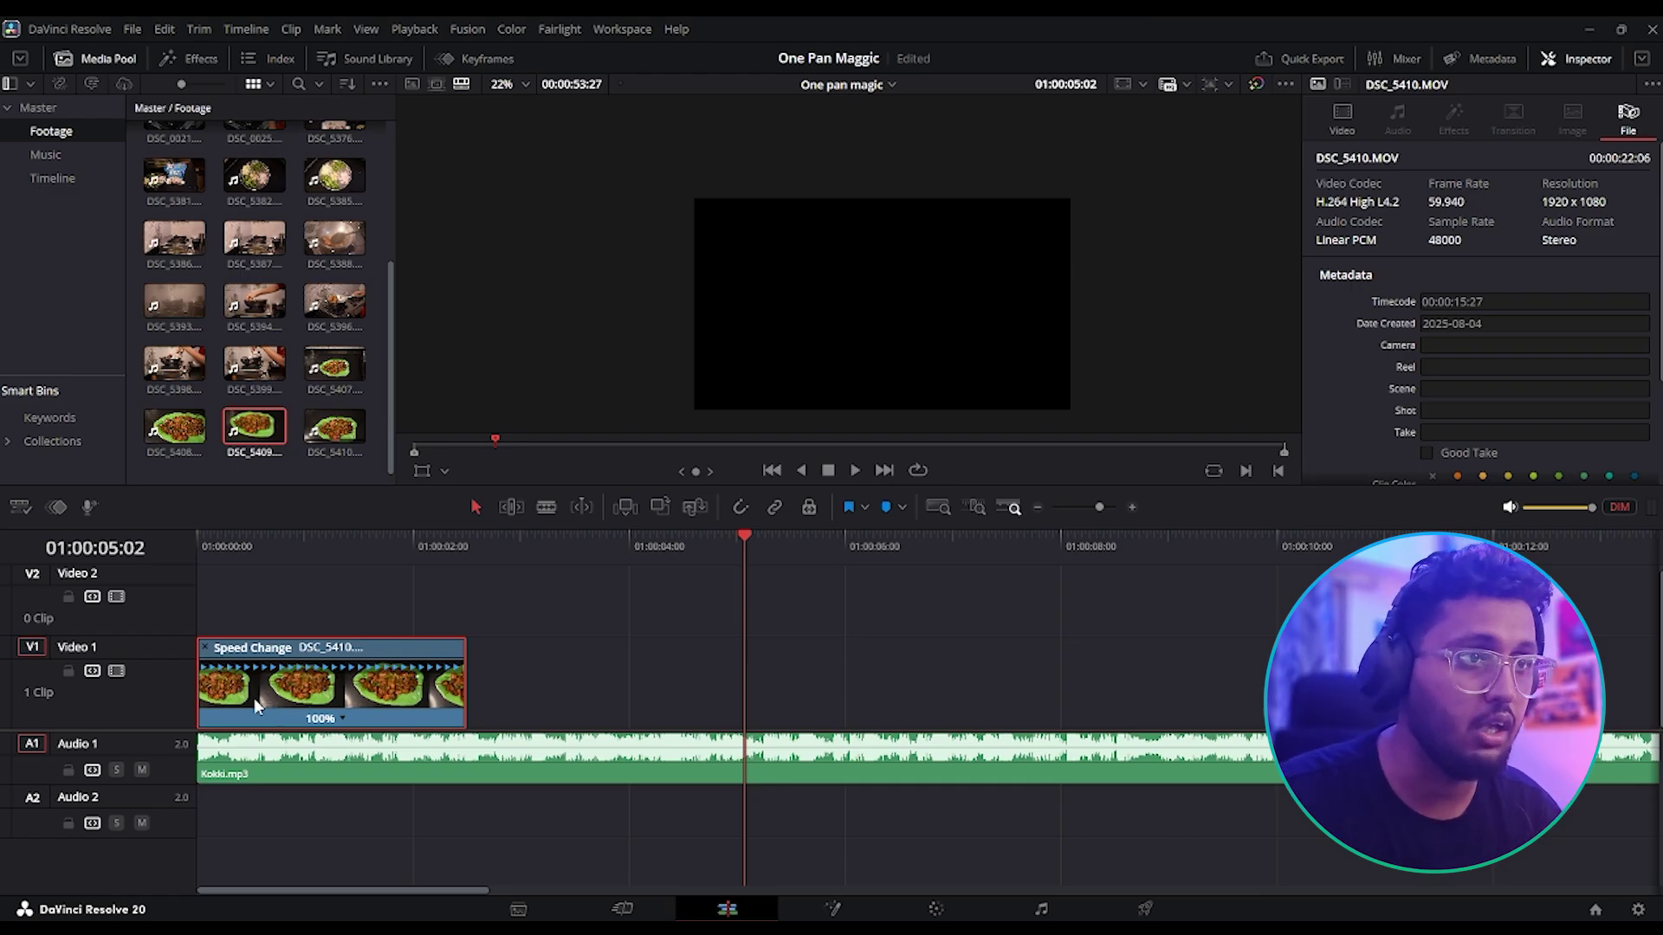
drag(465, 656, 734, 658)
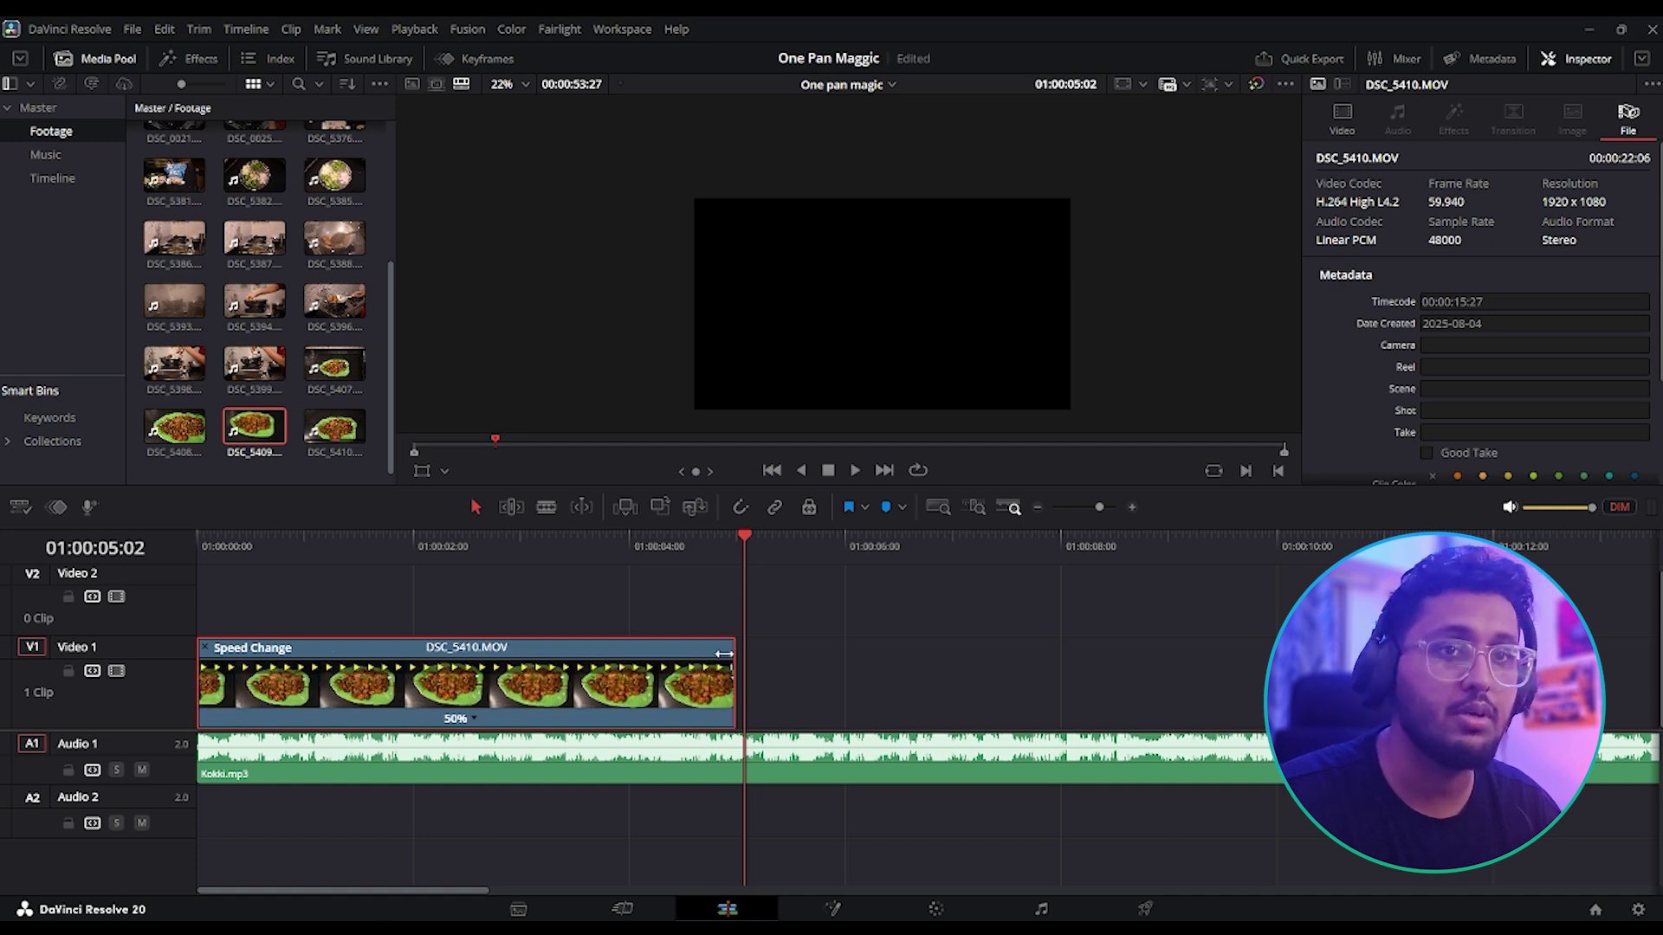
drag(723, 652, 736, 647)
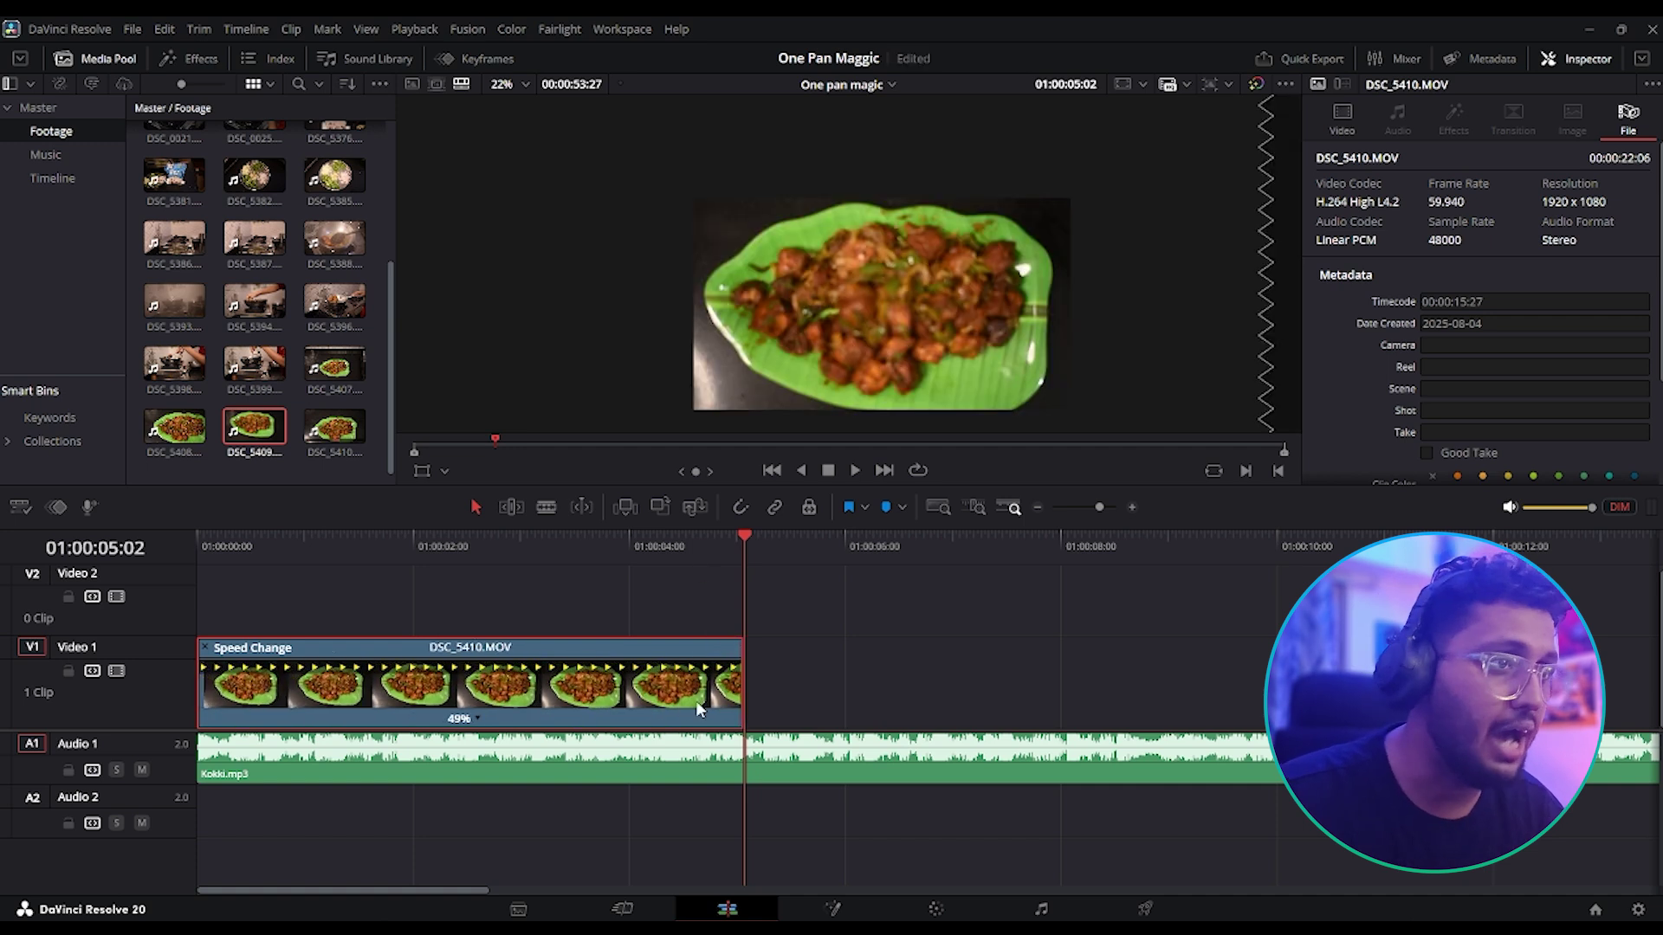
key(ctrl+r)
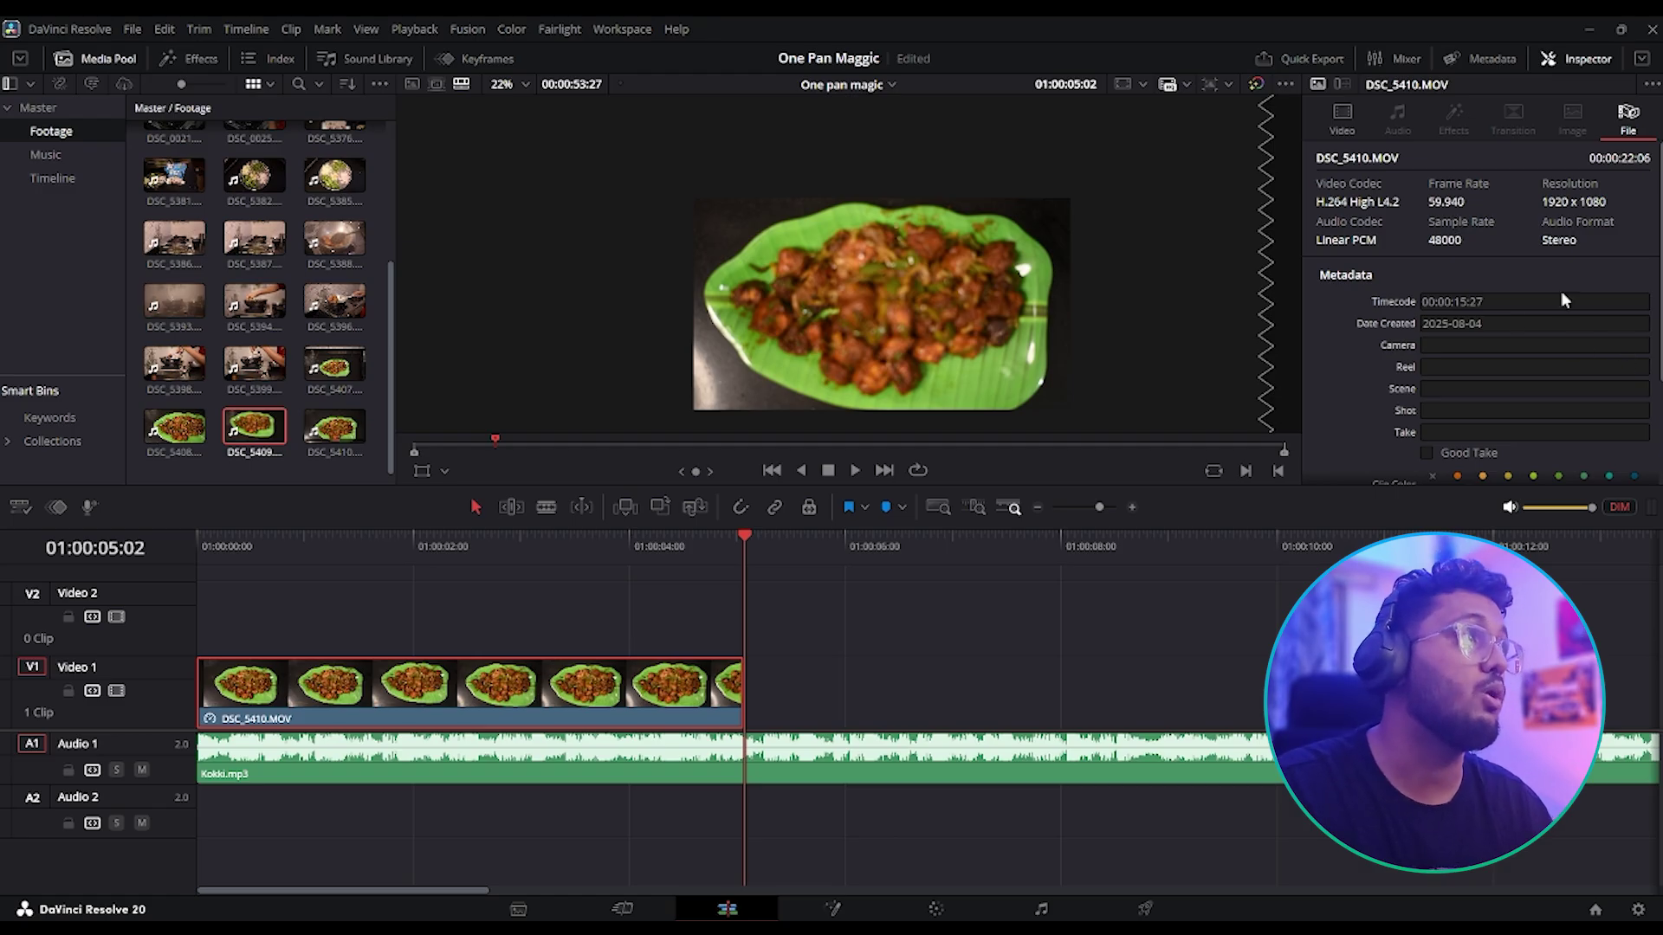
- Try Zoom 0.700, Position X -115 and Rotation Angle -0.100 on the DSC_5410.MOV clip, and reset the transform
click(259, 549)
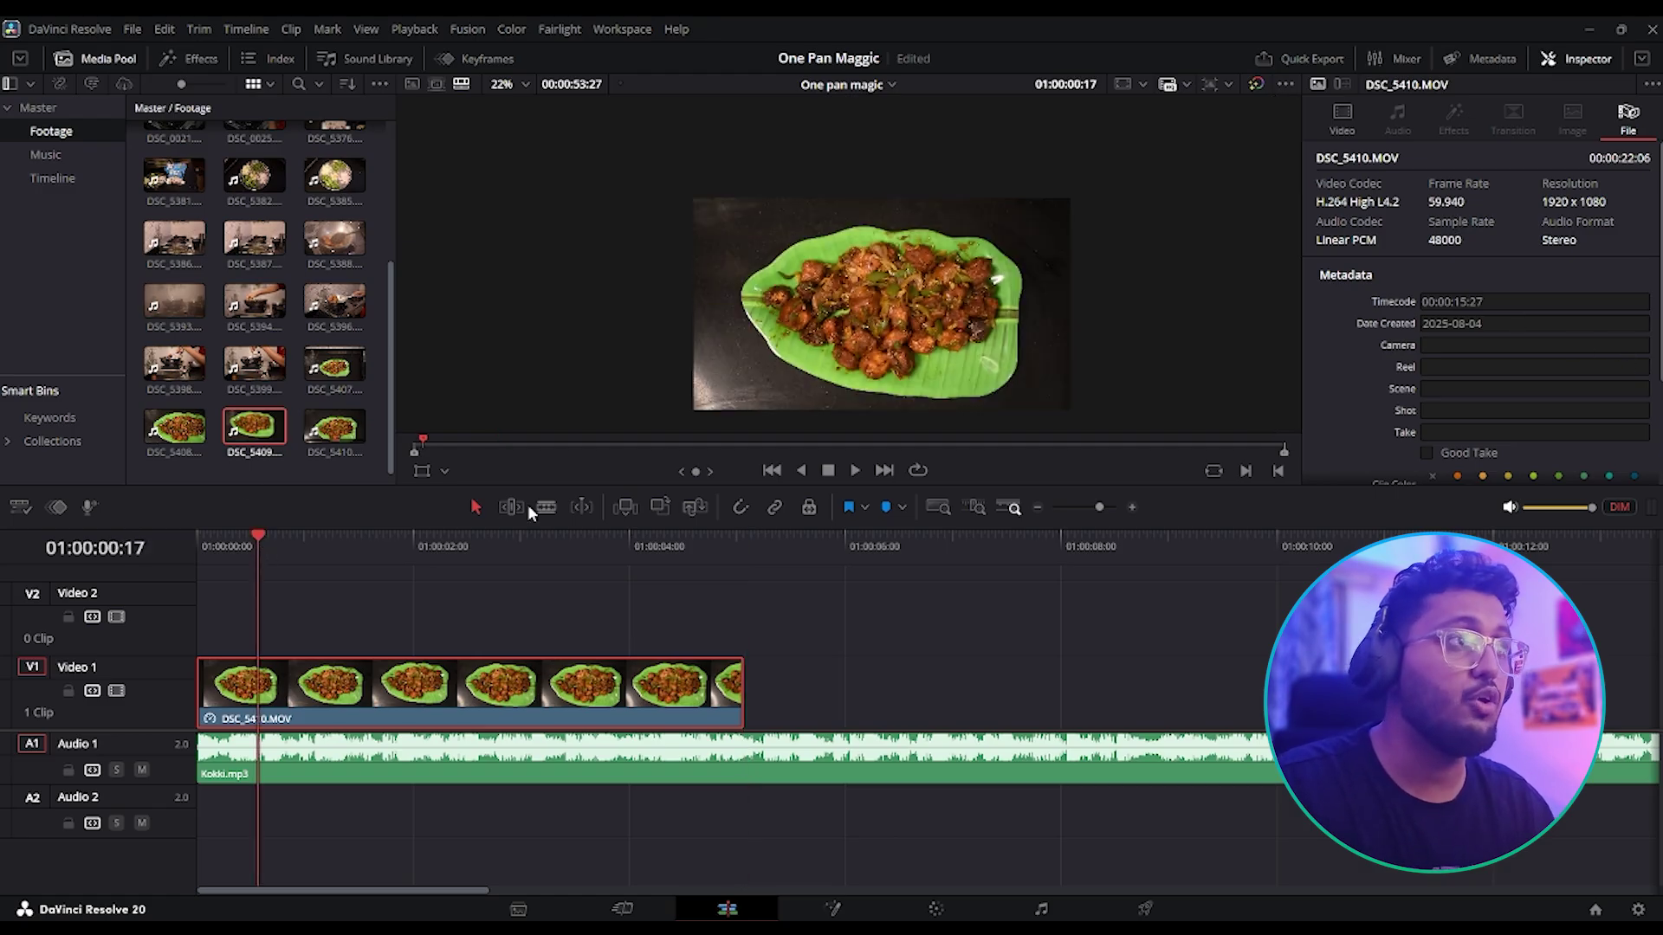
click(1343, 121)
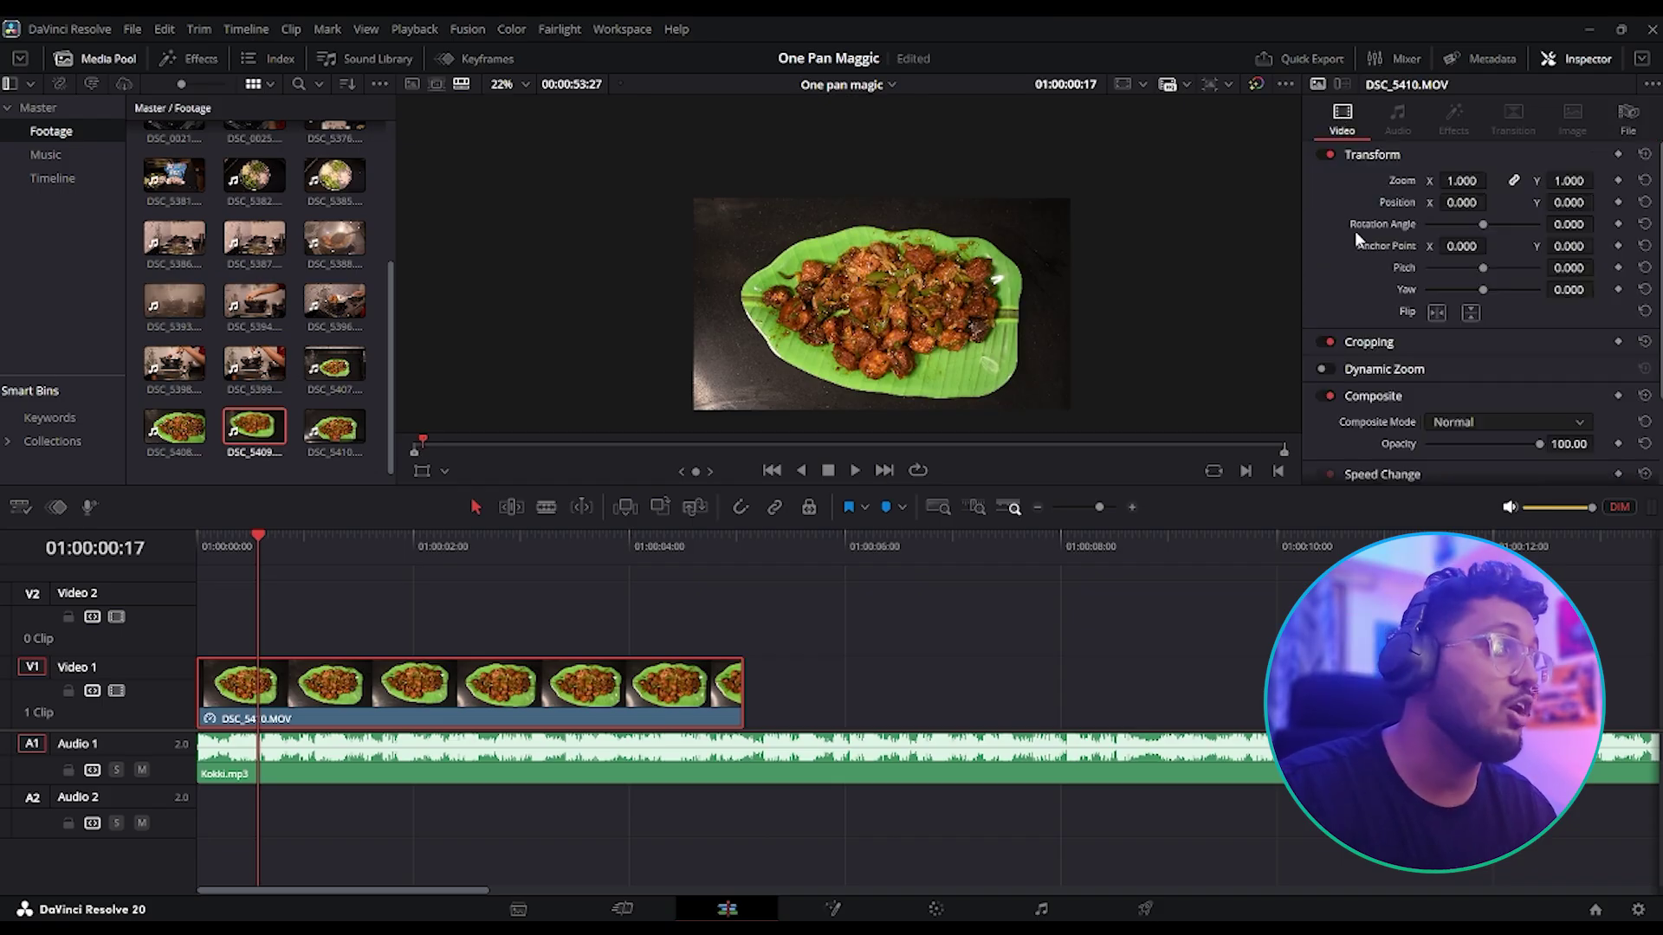
scroll(1354, 231, down, 1)
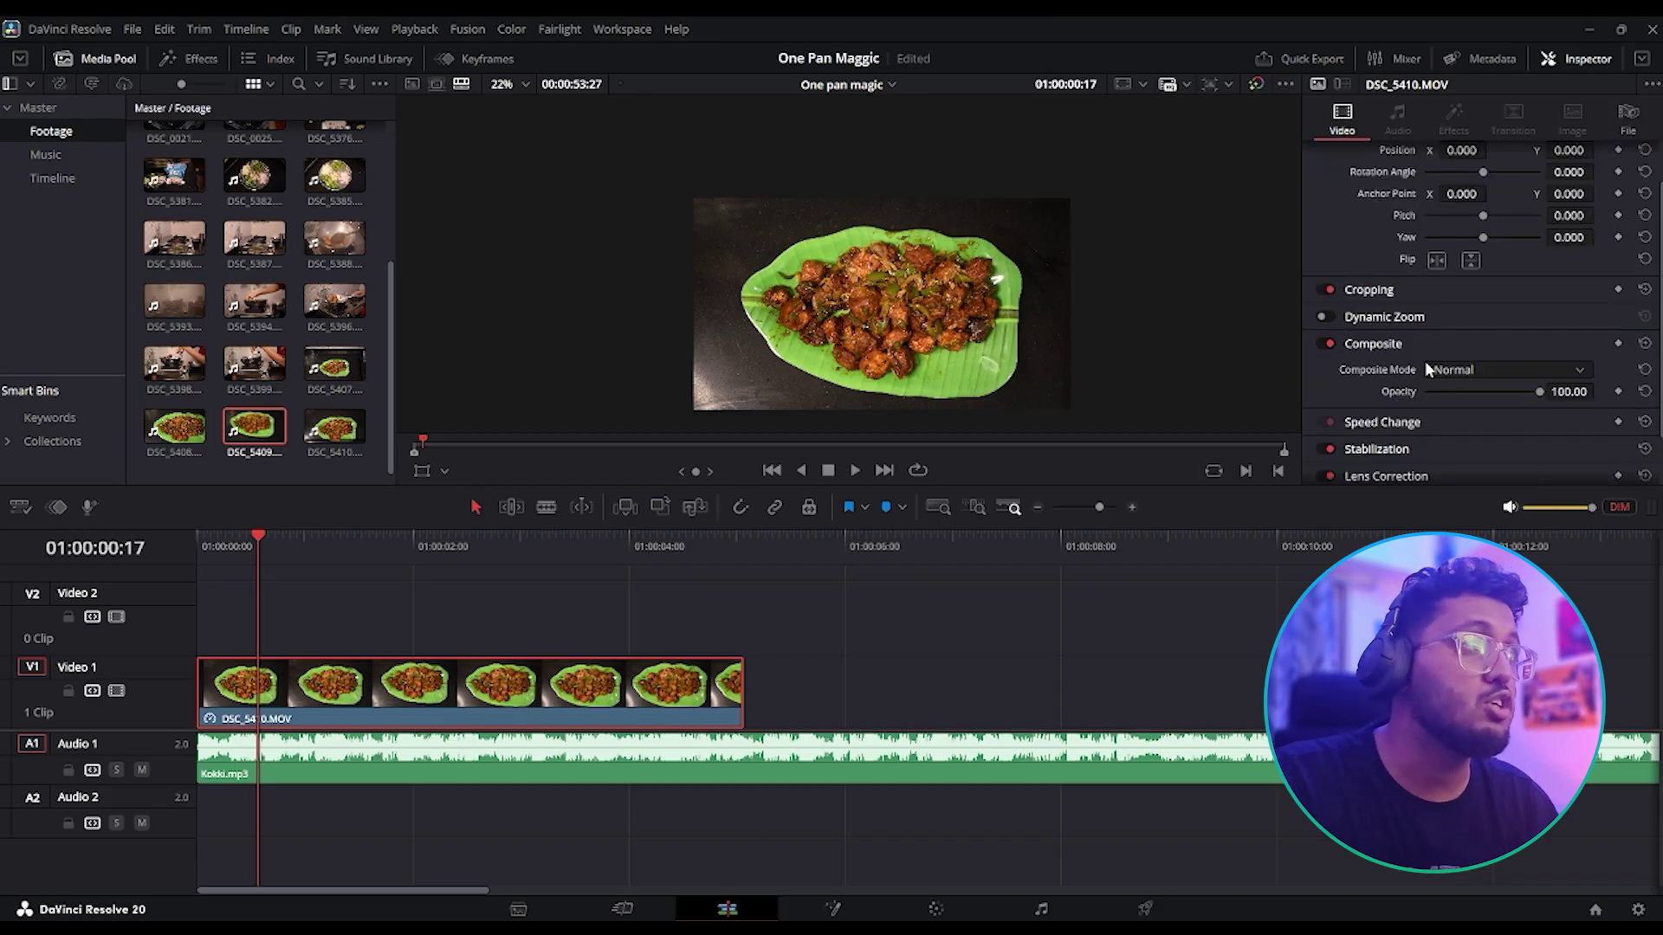
scroll(1405, 422, down, 1)
scroll(1420, 437, up, 2)
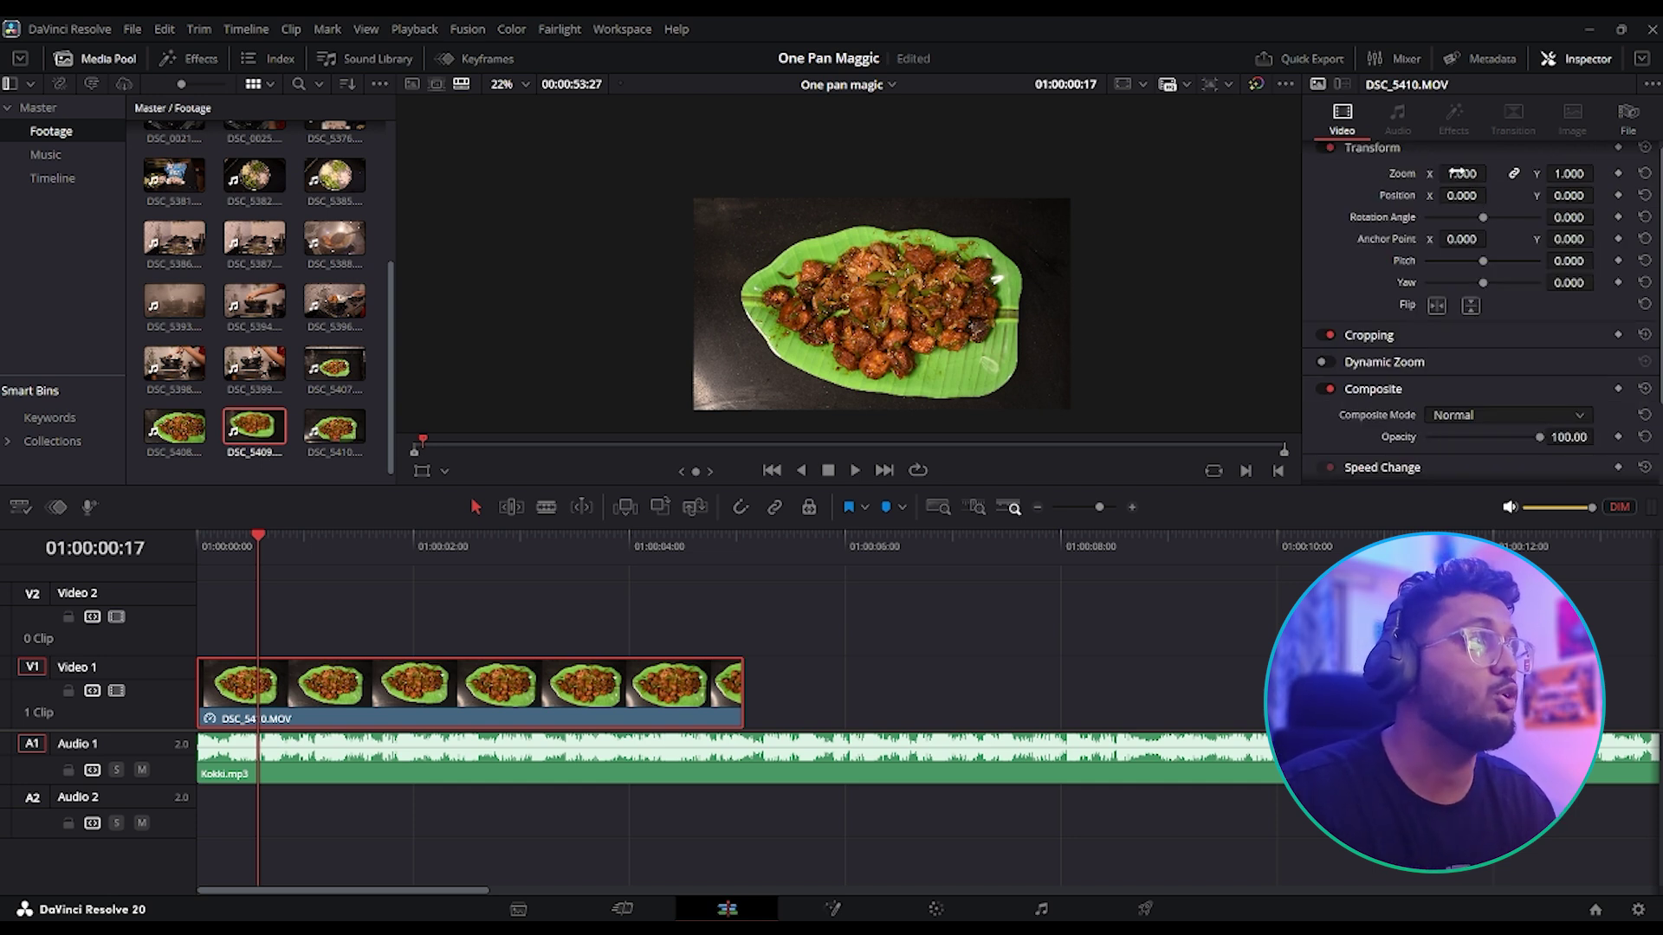
drag(1462, 173, 1459, 217)
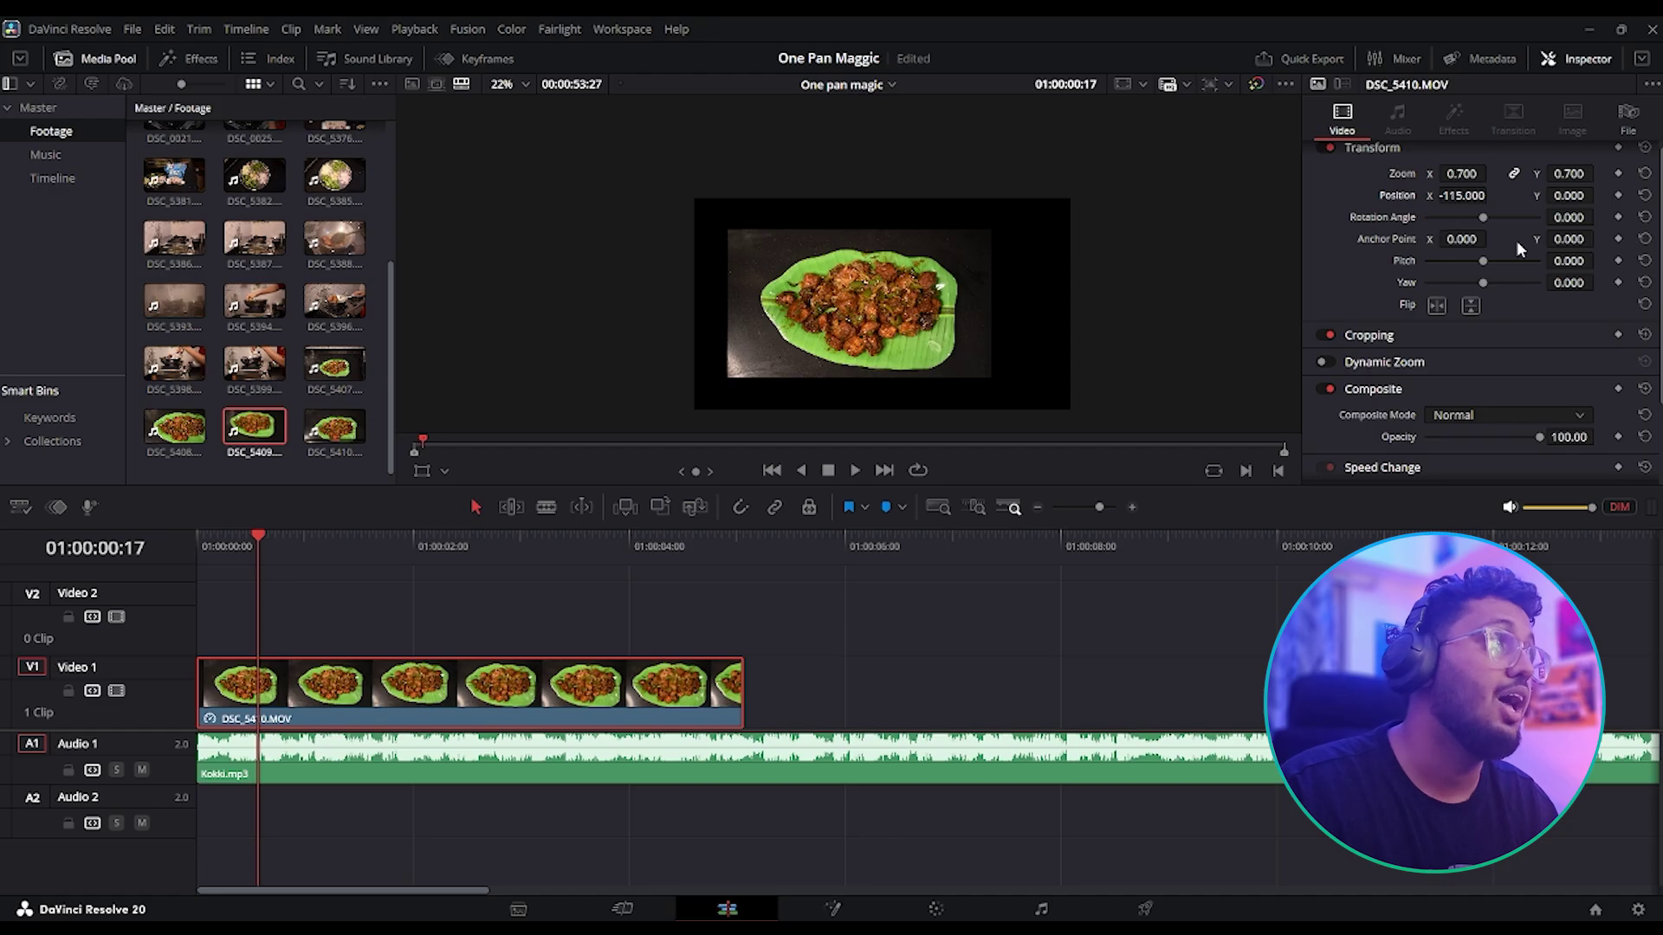
drag(1569, 217, 1503, 221)
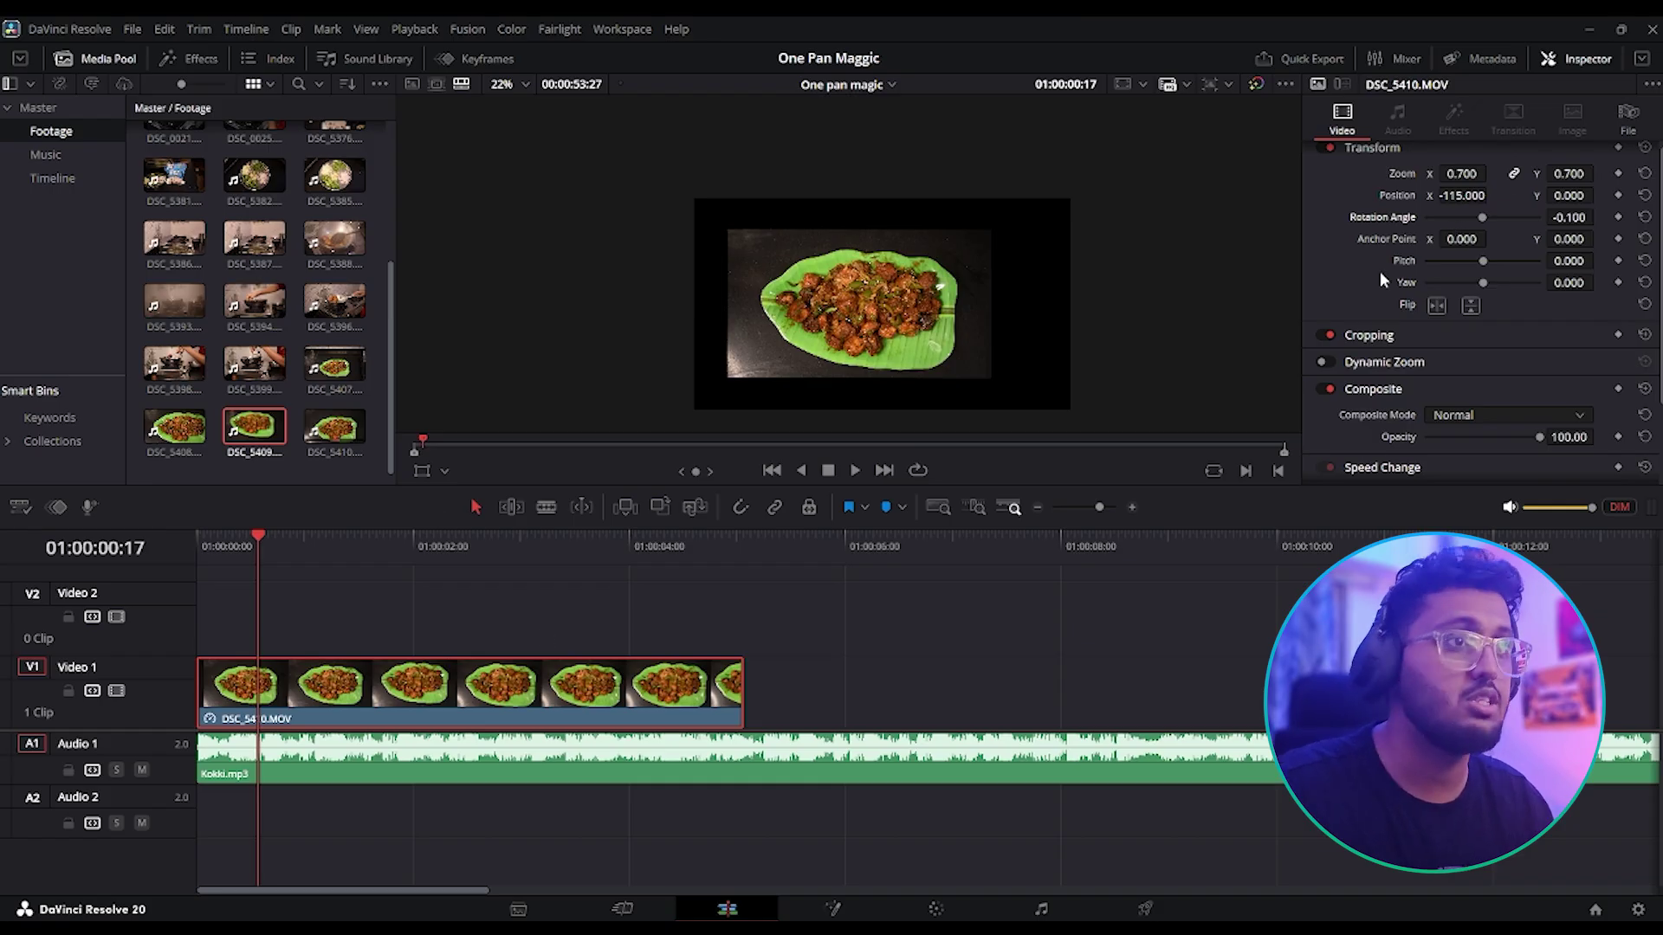
click(1644, 149)
- Show the transform handles in the viewer, try scaling the clip to a Zoom of 0.787, and undo the scaling
click(421, 469)
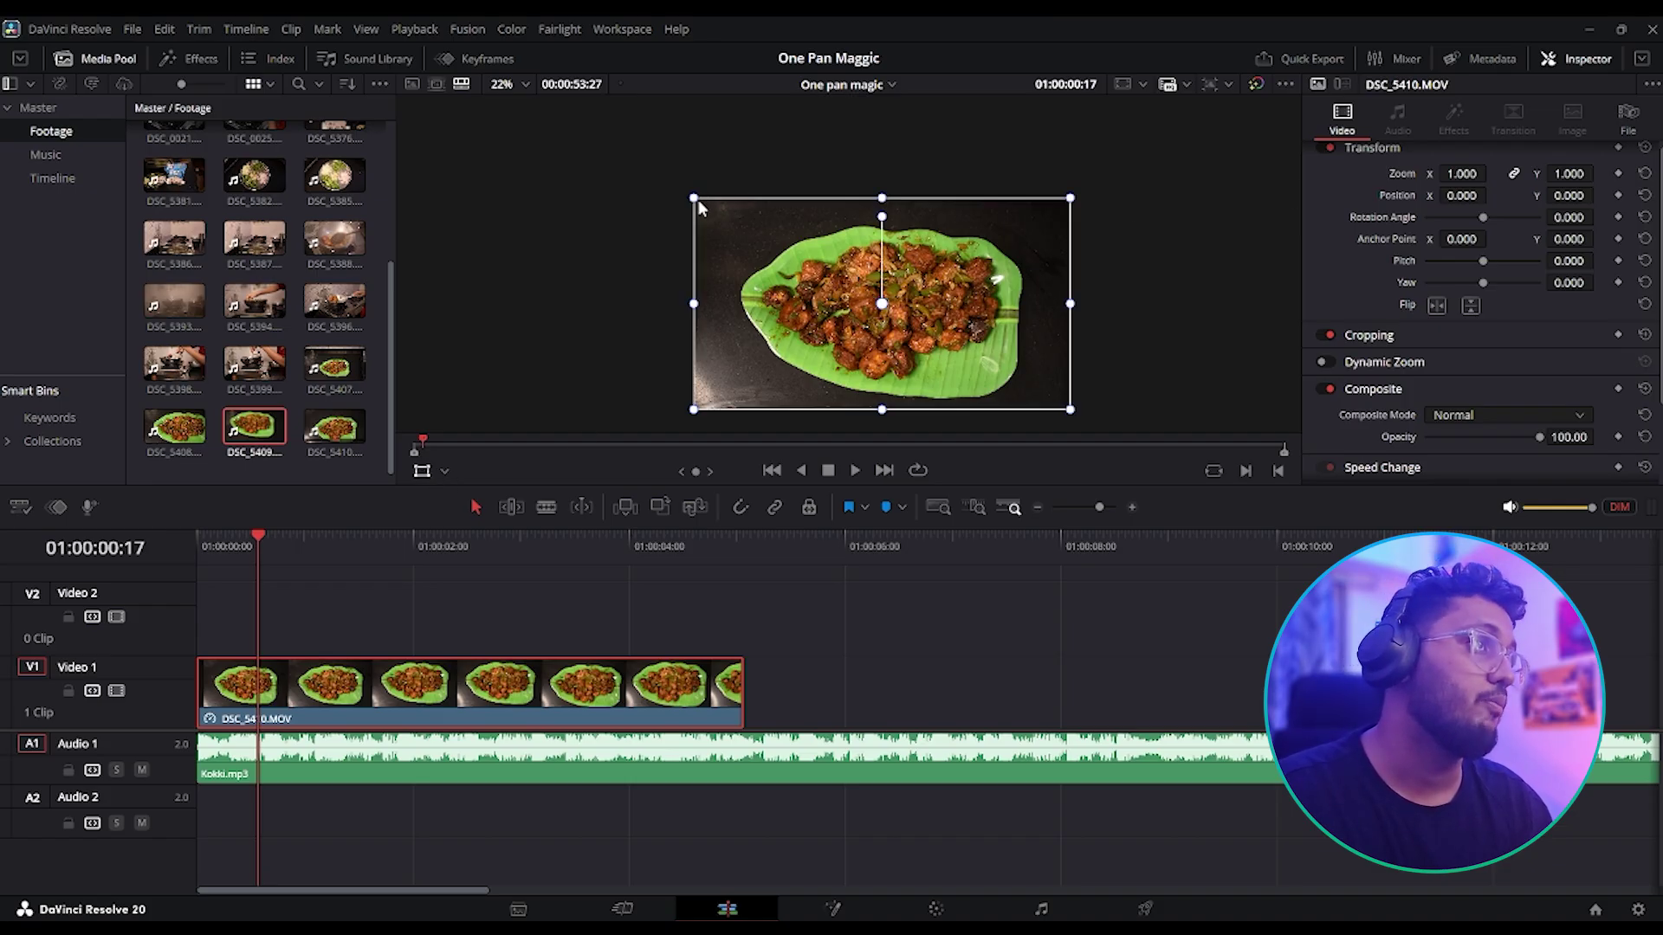
drag(694, 198, 734, 221)
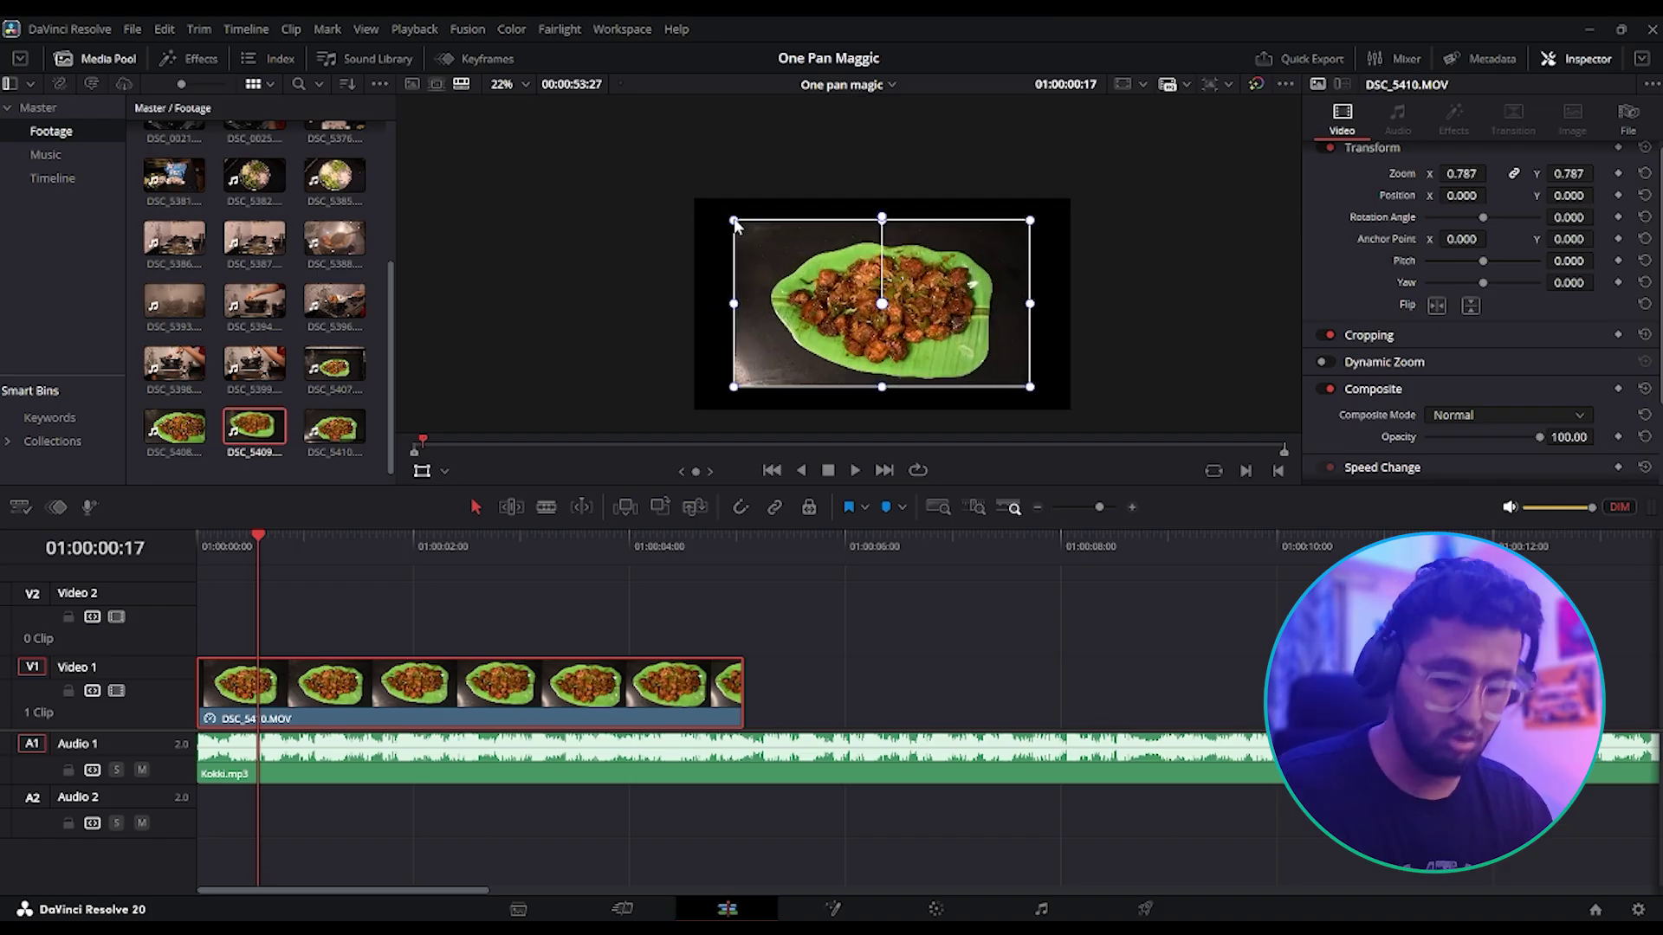
key(ctrl+z)
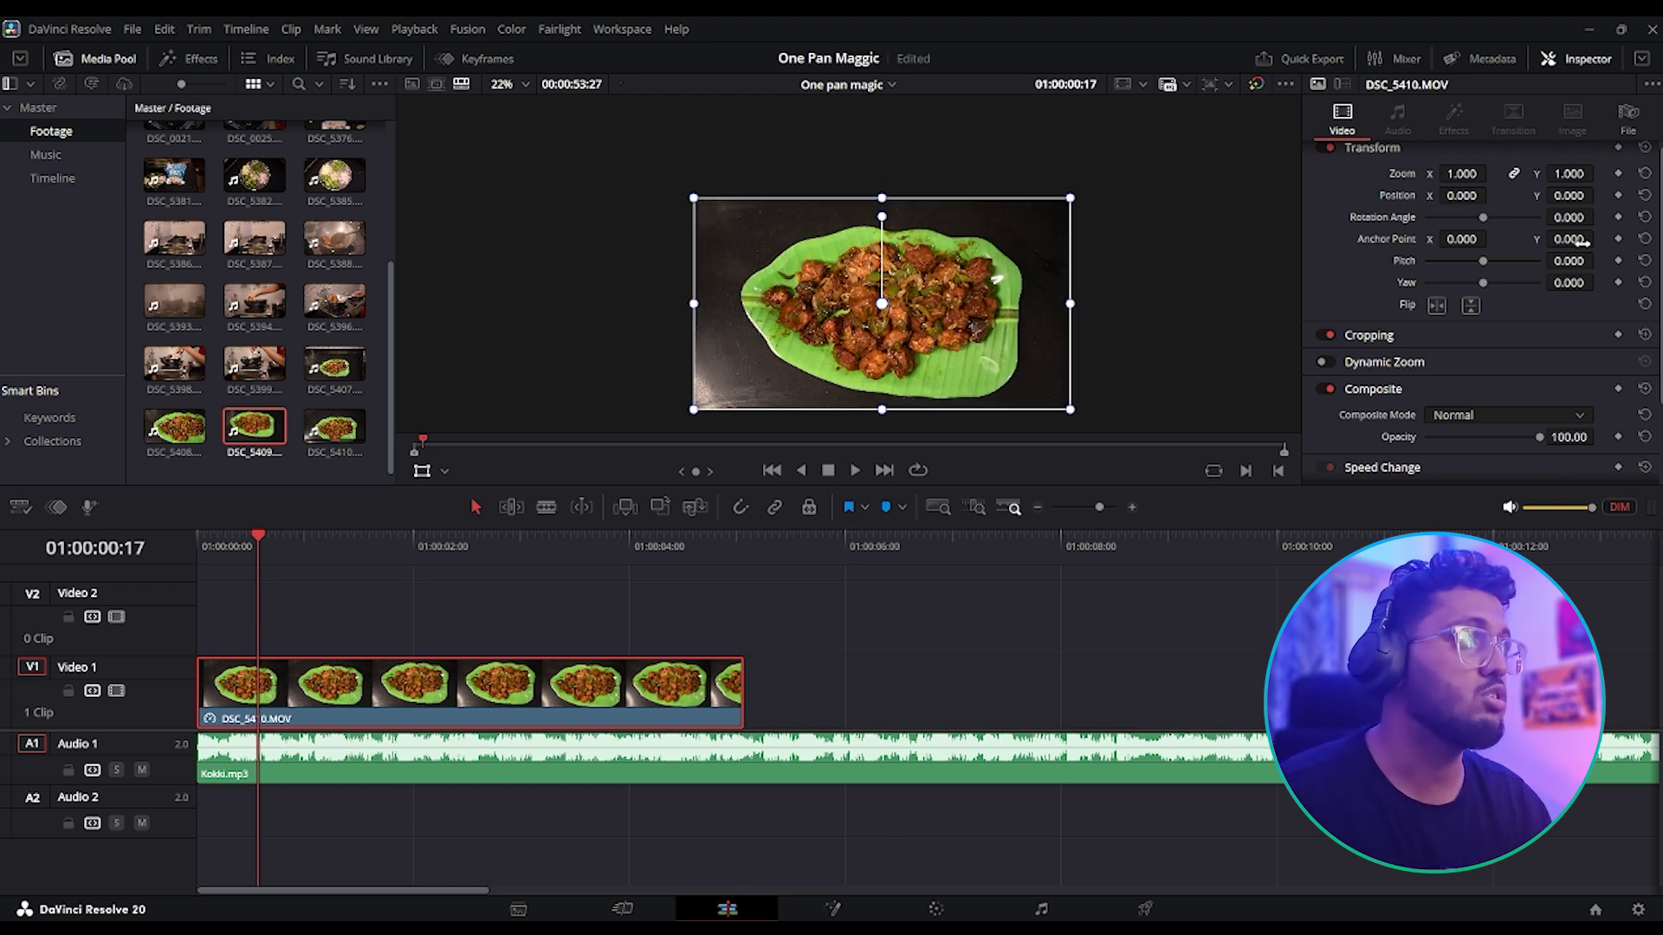
key(ctrl+s)
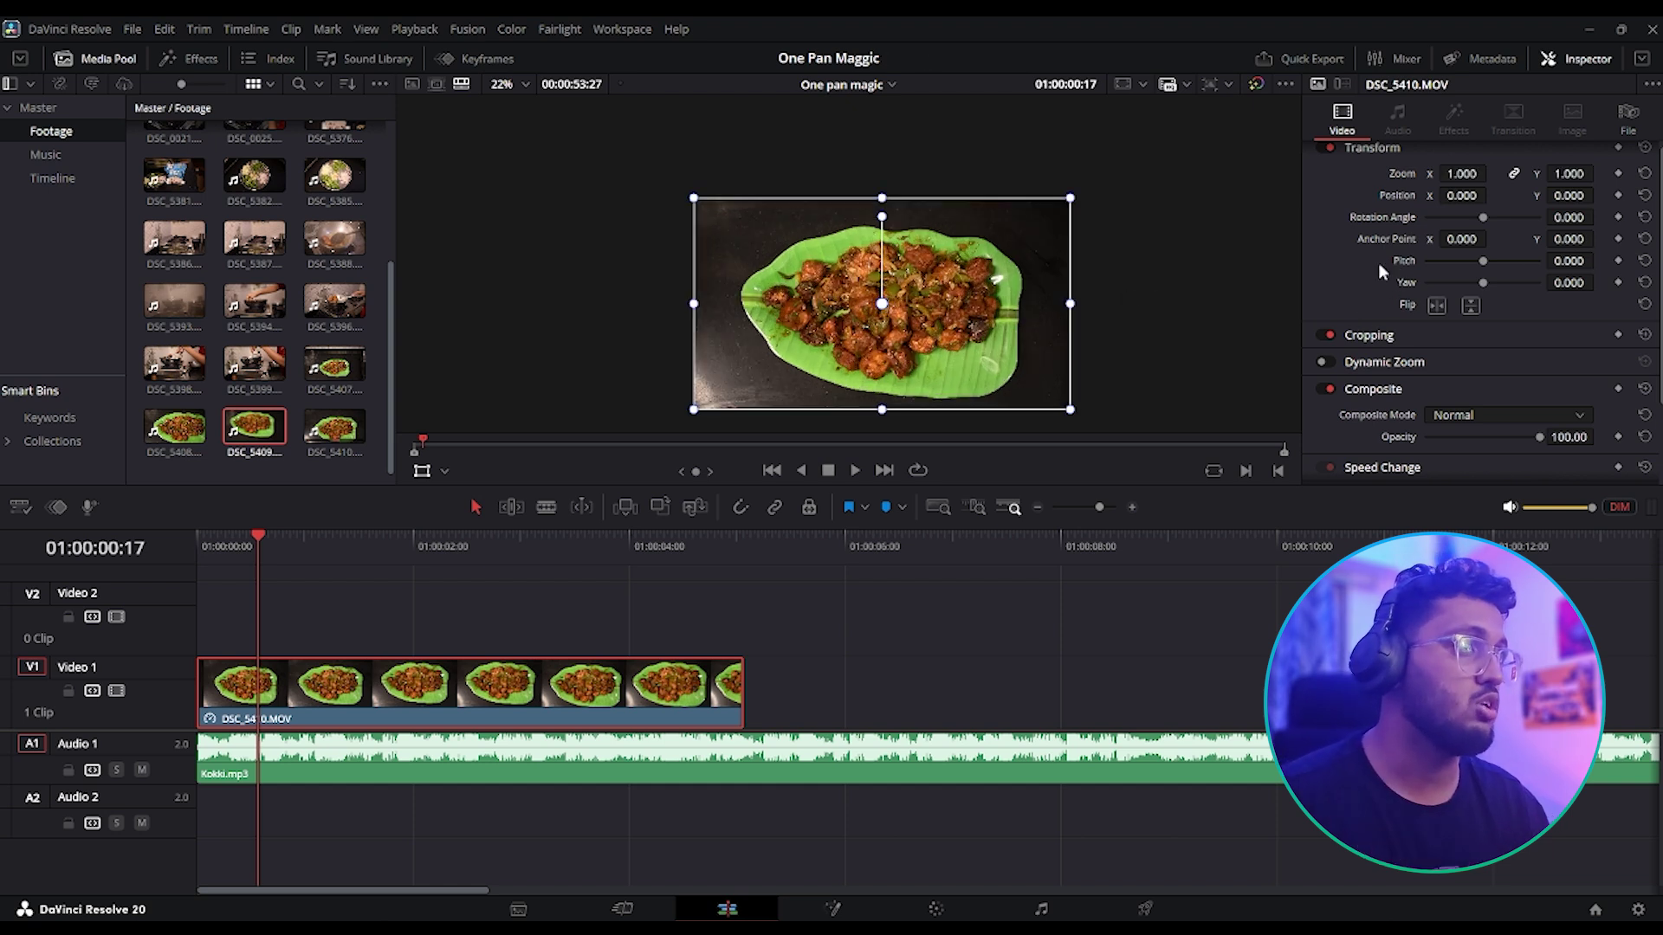
- Try Anchor Point X -876, Y 334 with a Zoom keyframe, reset the transform, and try Anchor Point X 881
drag(1572, 239, 1498, 238)
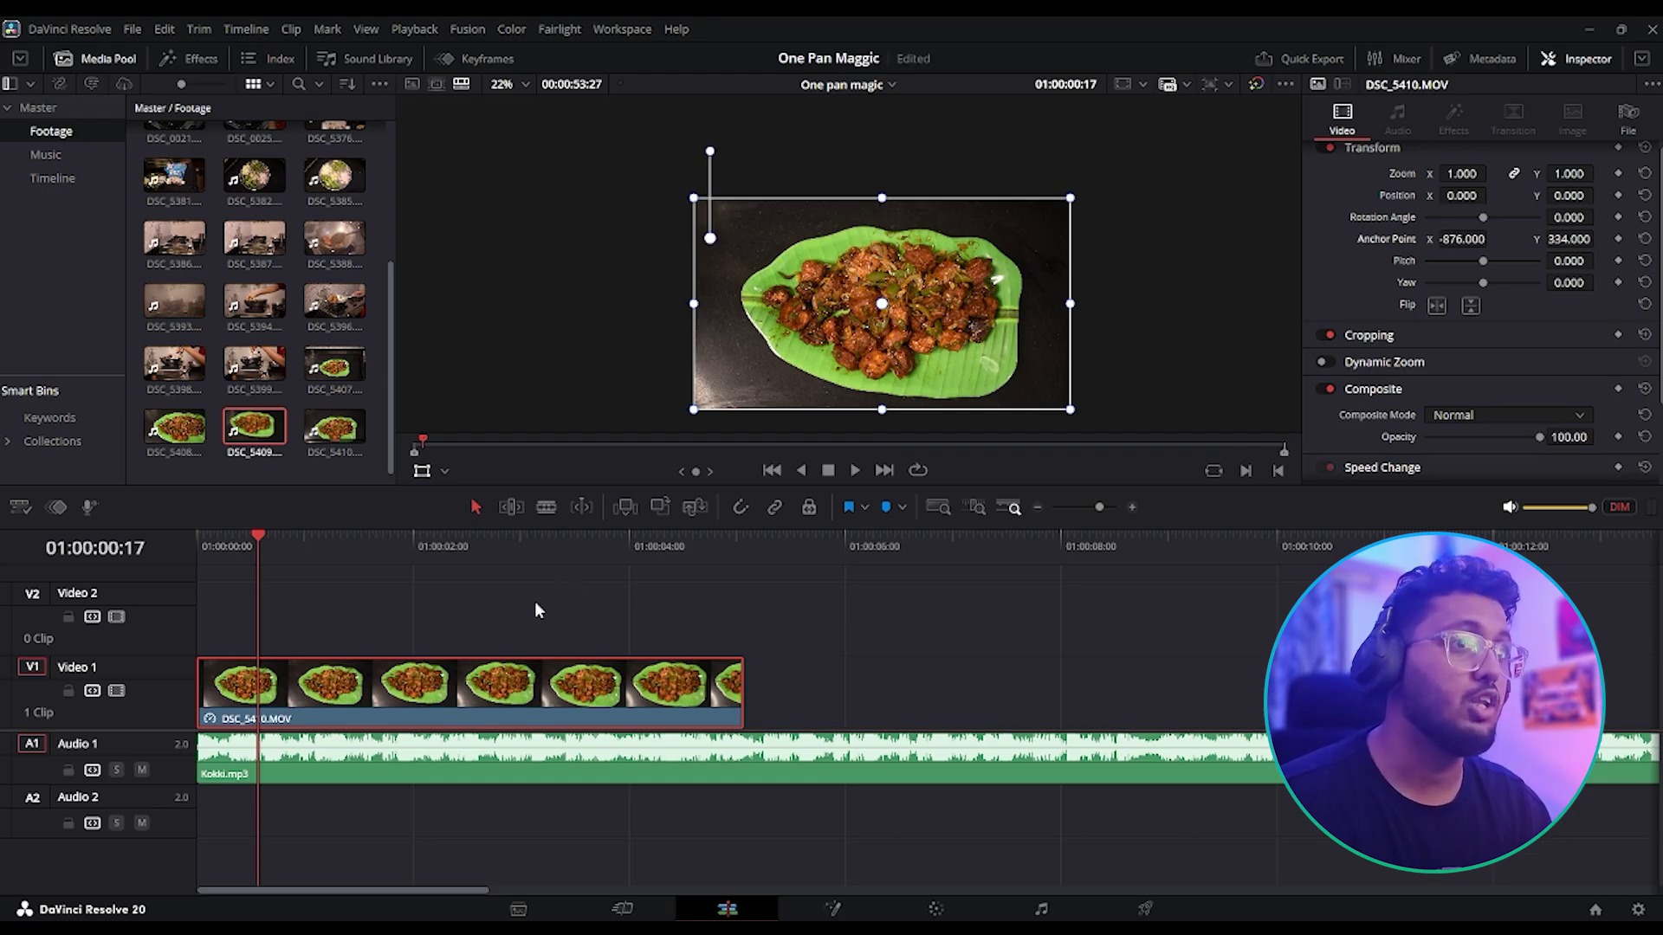
click(1618, 174)
click(271, 553)
drag(270, 552, 313, 553)
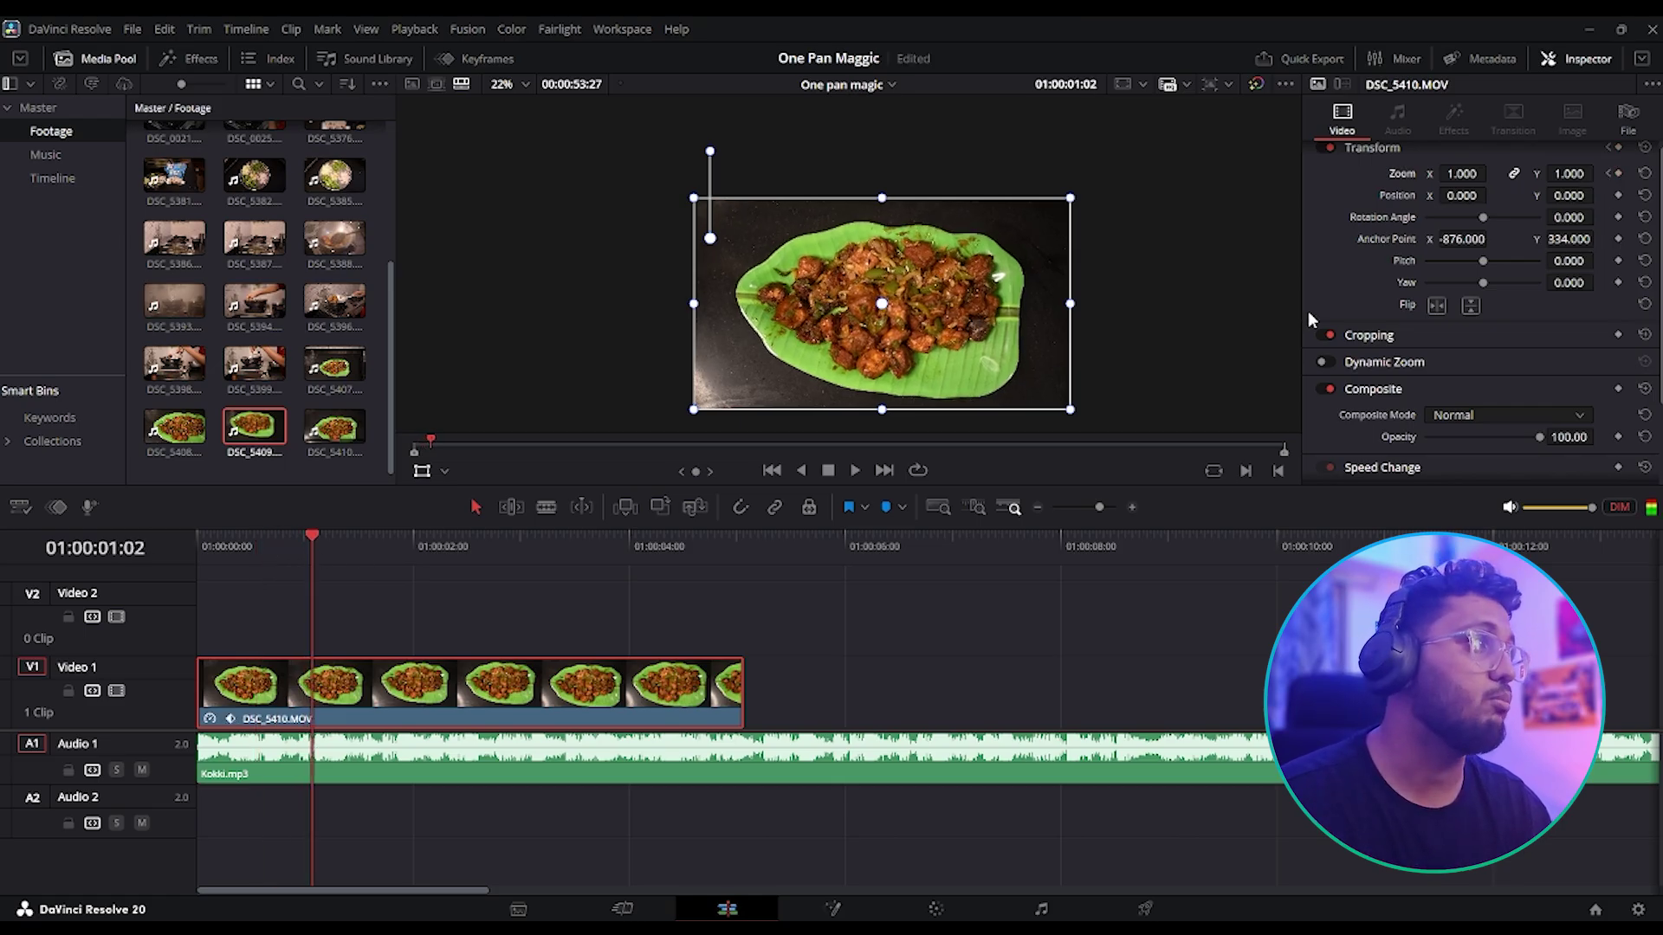
drag(1568, 174, 1658, 173)
click(1644, 147)
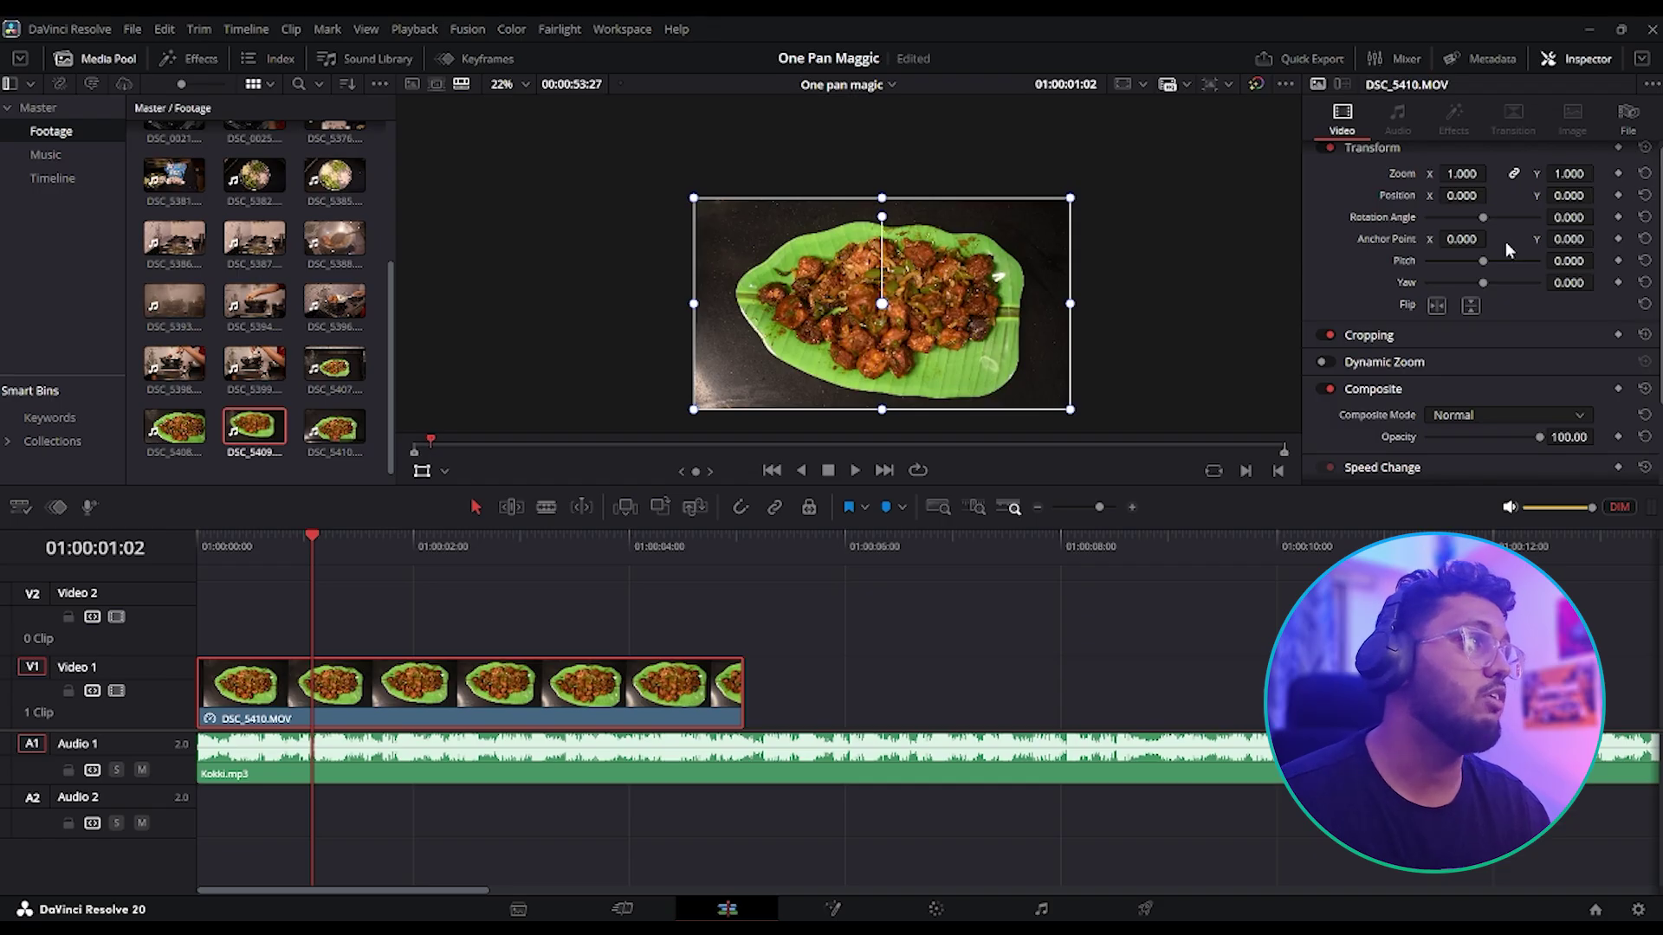
drag(1453, 242, 1568, 242)
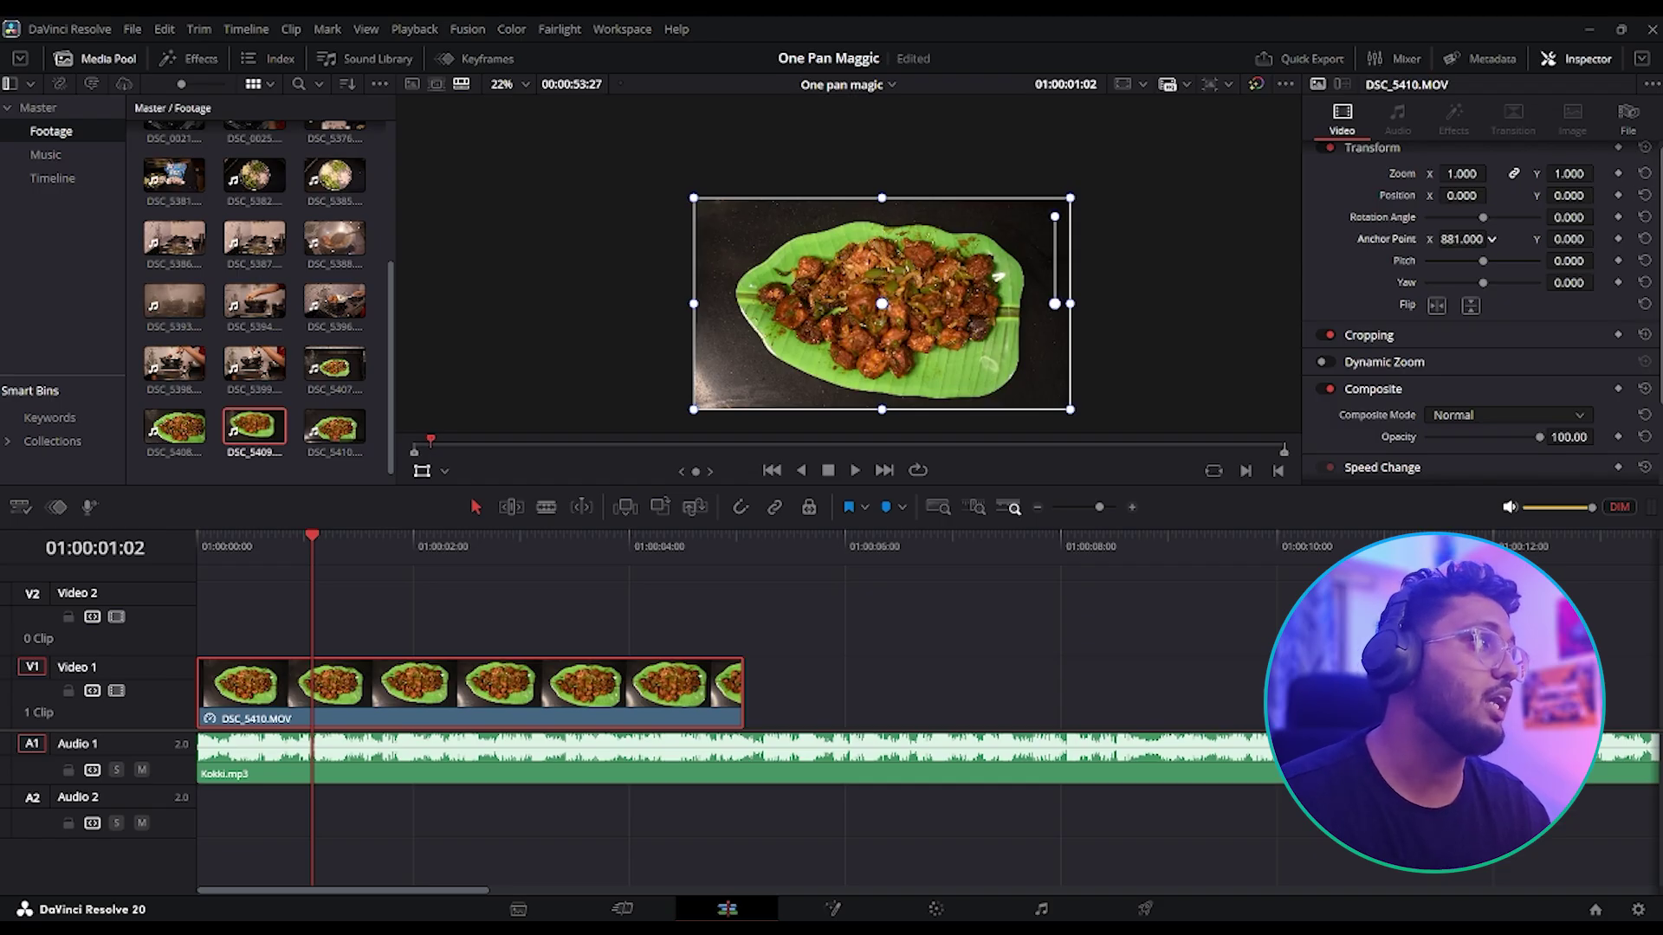
mouse_move(1598, 174)
mouse_down()
mouse_move(1585, 173)
mouse_move(1598, 173)
mouse_up()
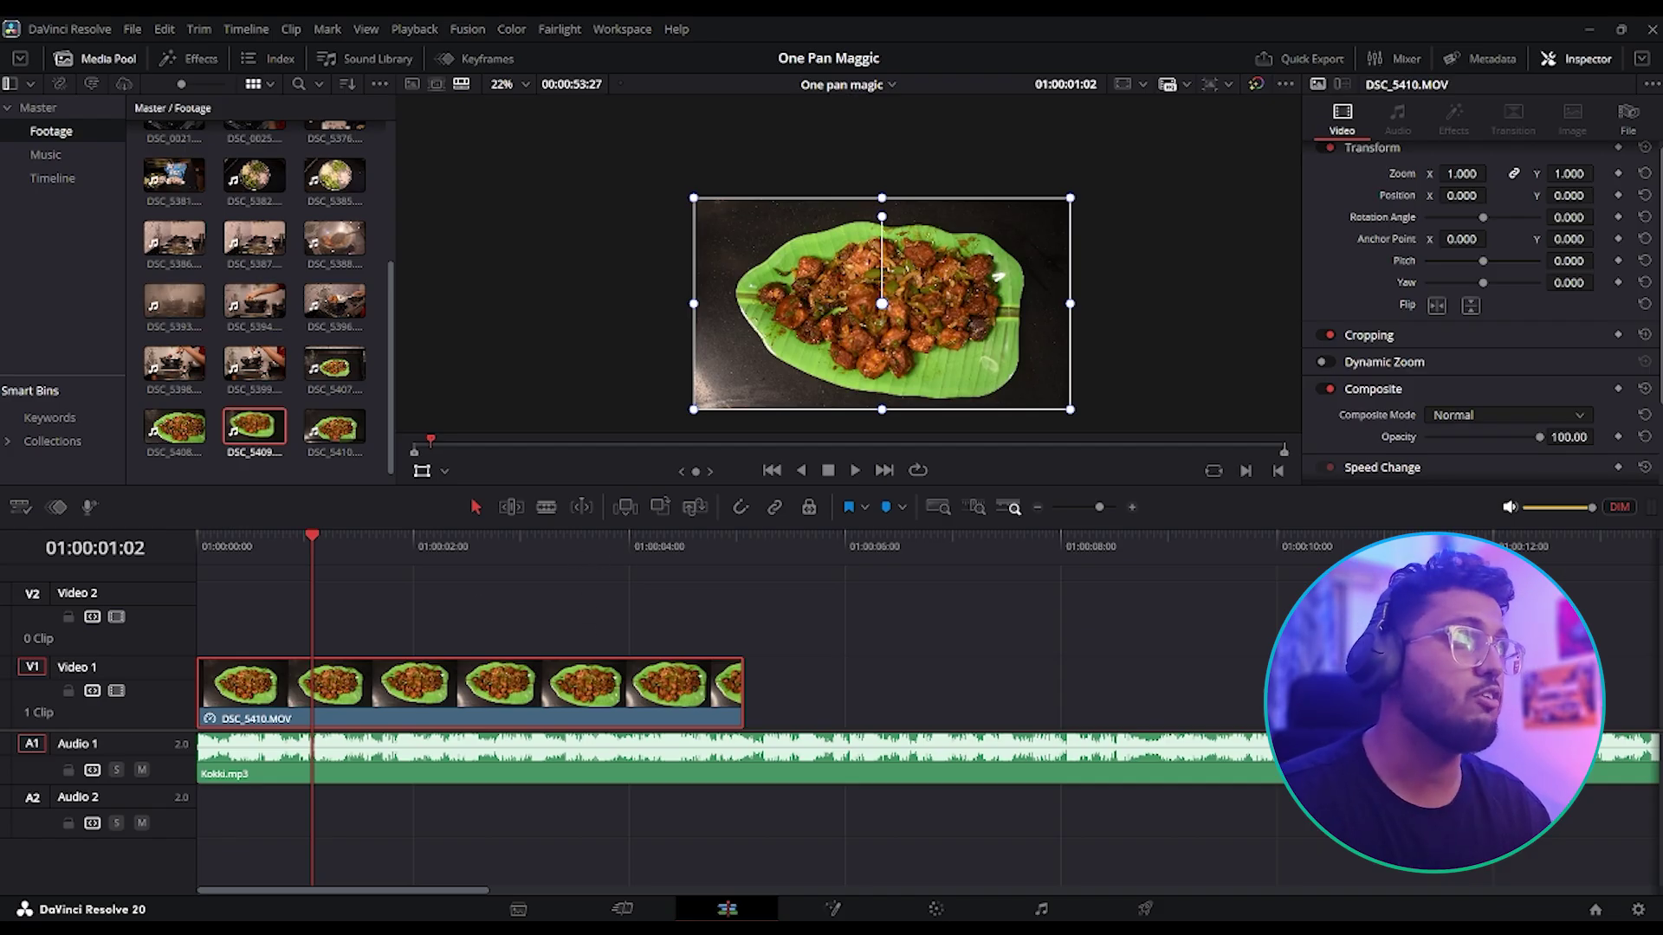
- Set the linked X and Y Zoom of the DSC_5410.MOV clip to 0.680
double_click(1462, 173)
text(0.84)
key(Return)
drag(1462, 173, 1145, 424)
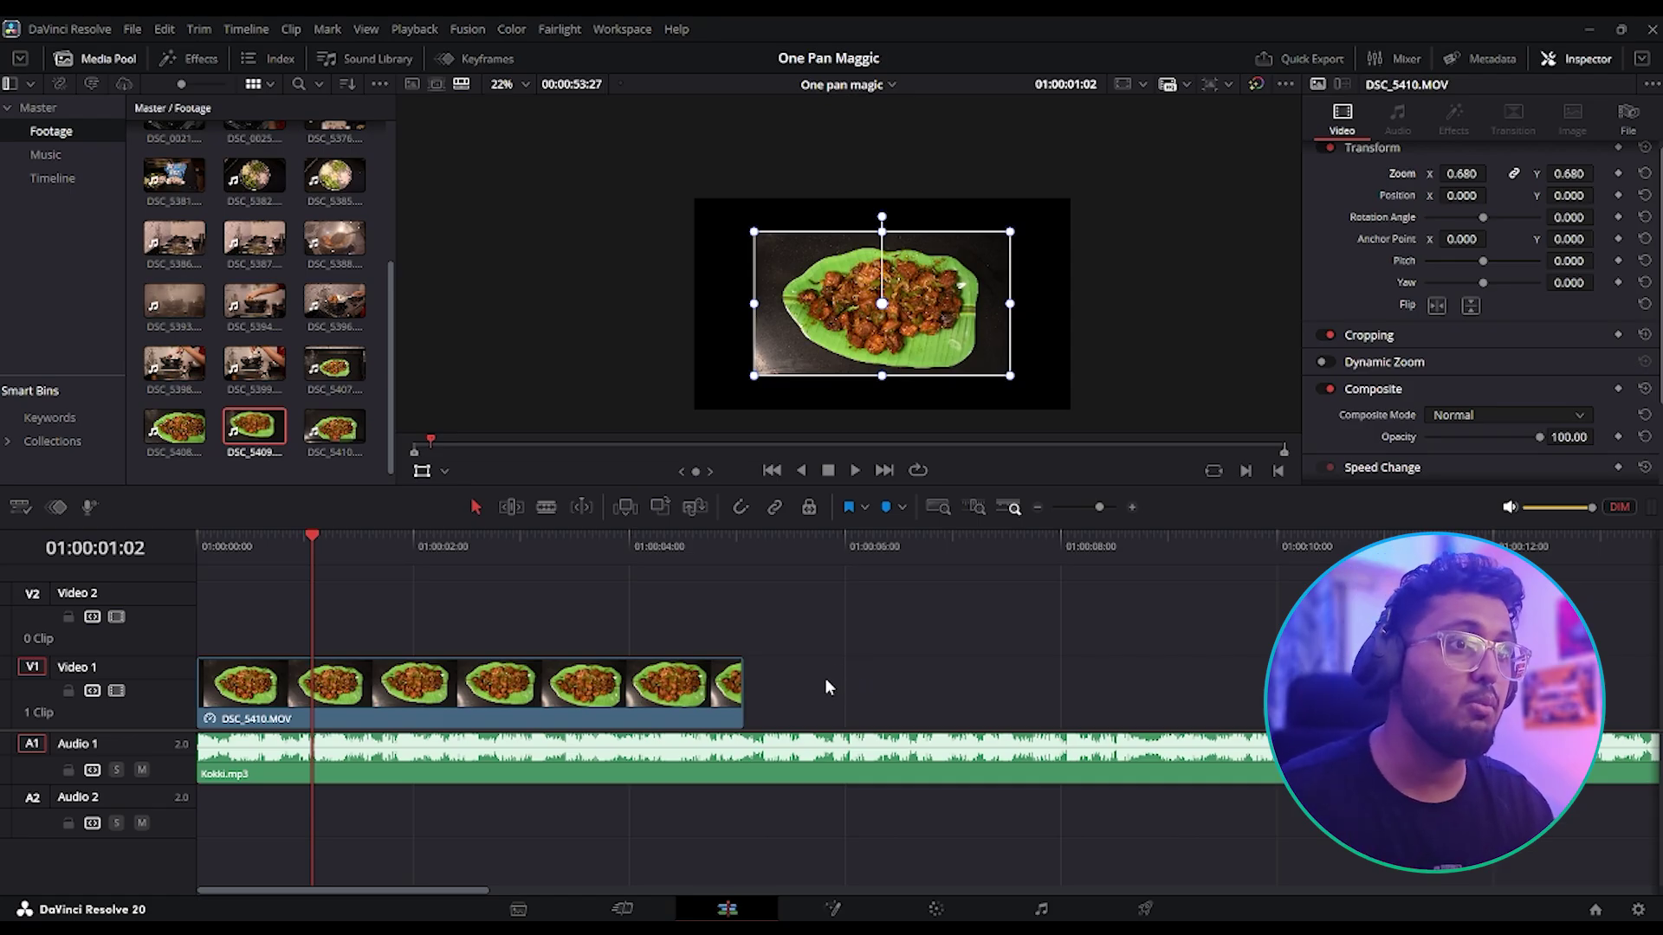
- Mute the monitoring audio and play the scaled-down clip briefly
click(1509, 507)
key(space)
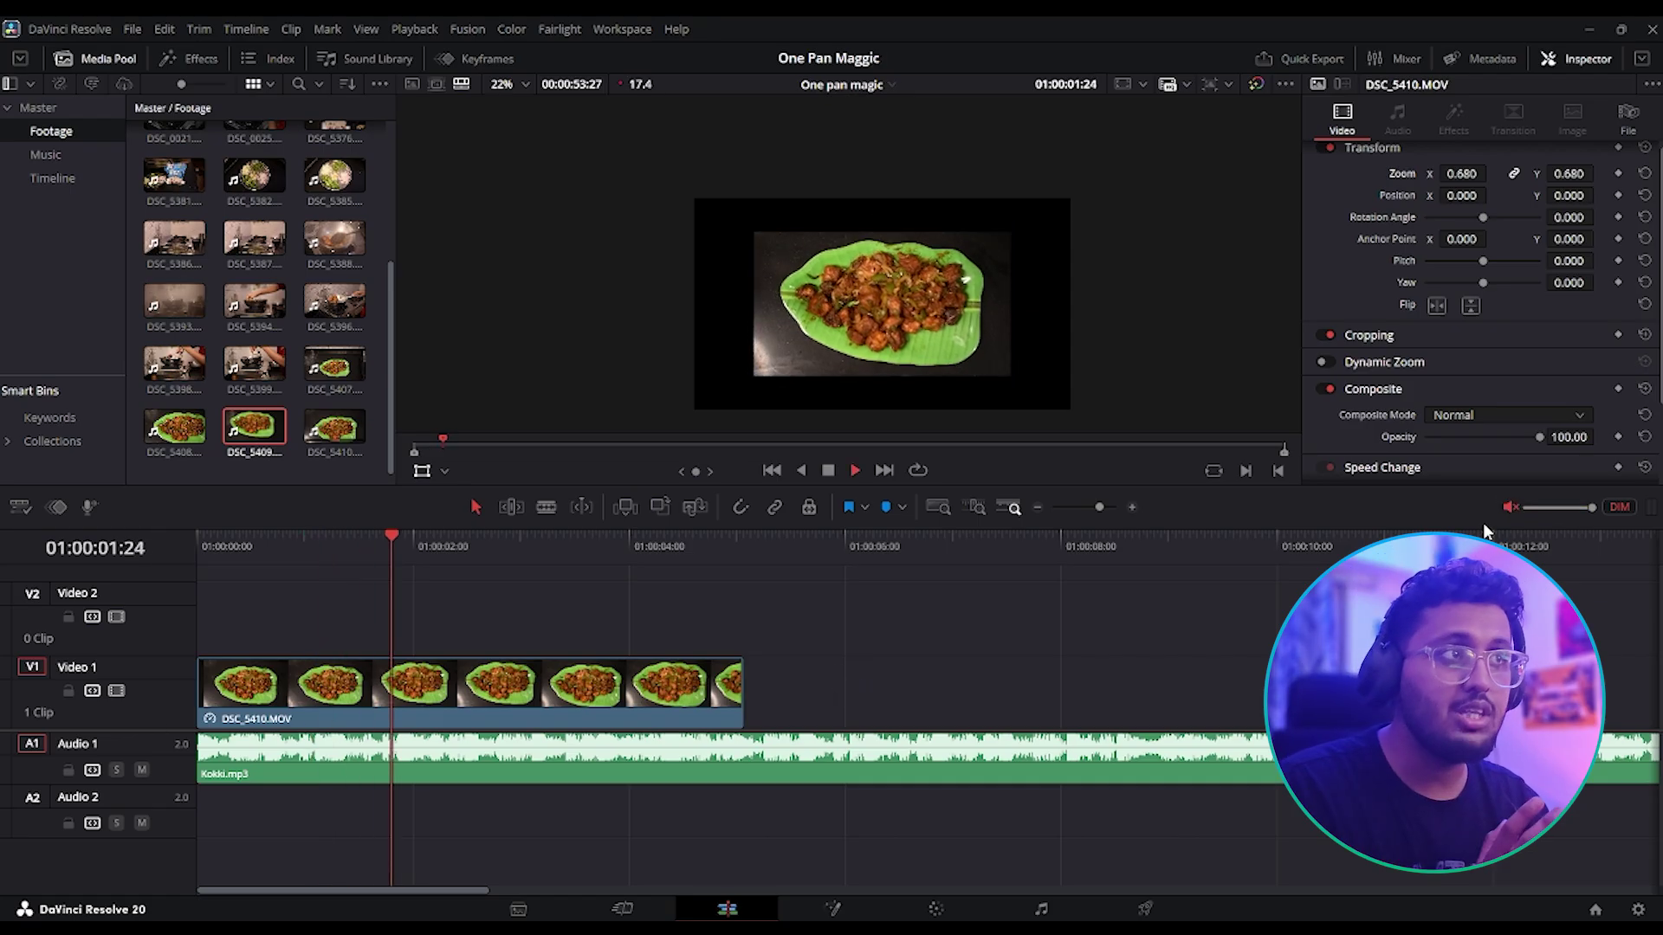
key(space)
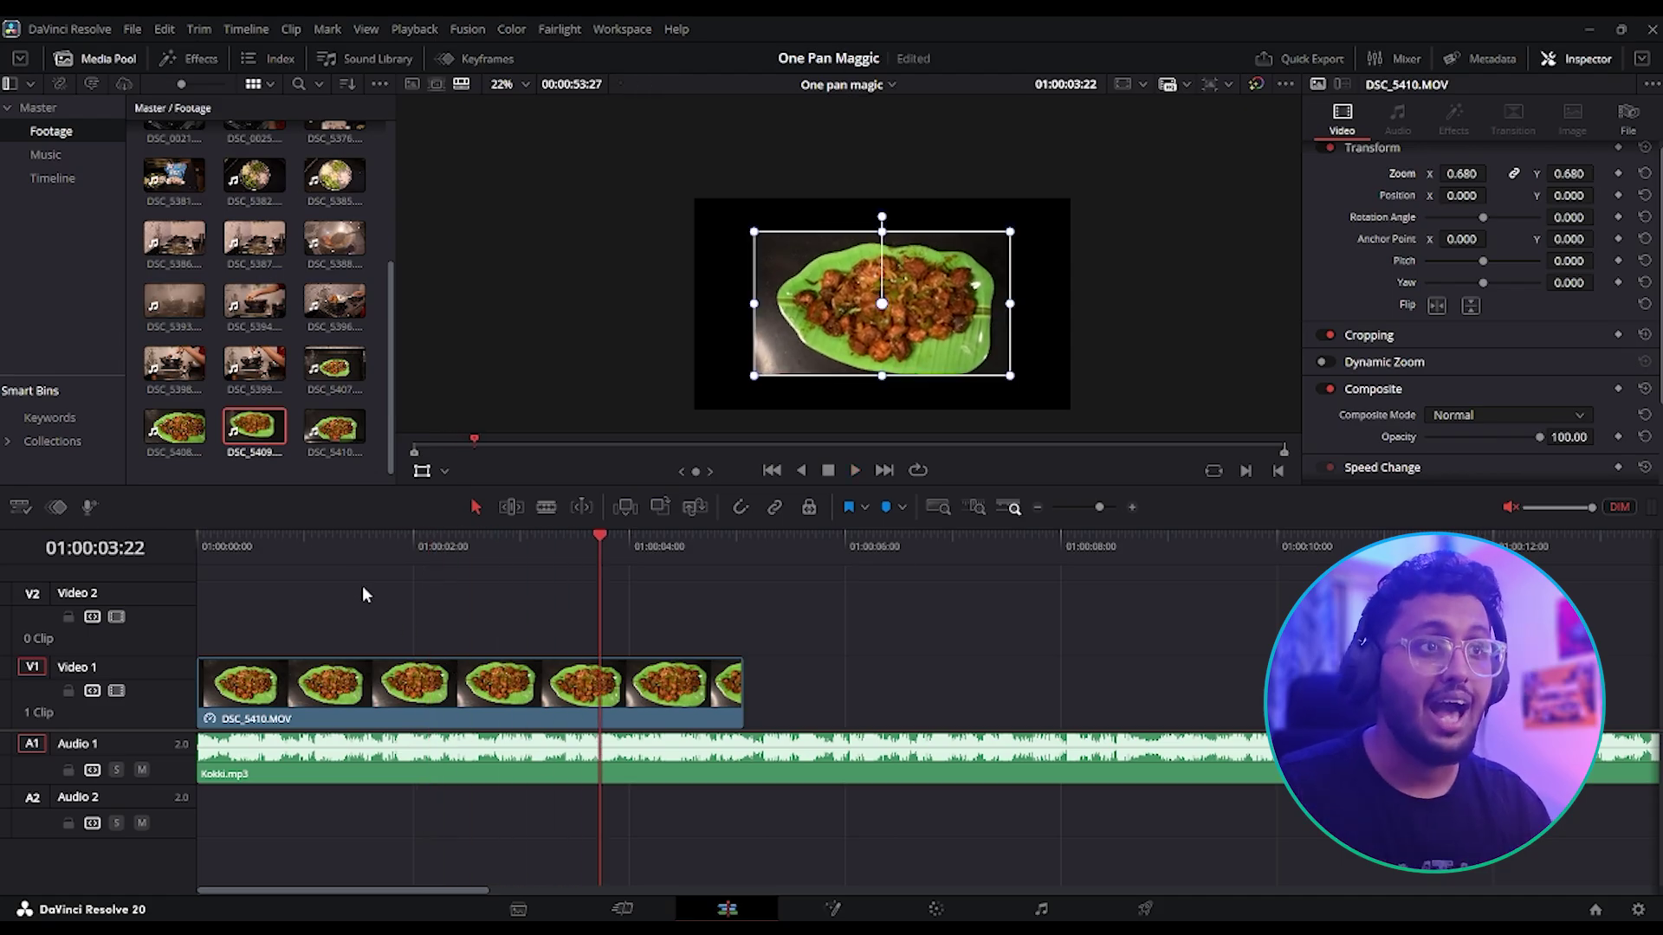
- Add Zoom keyframes on the DSC_5410.MOV clip, holding 0.680 at 01:00:01:14 and jumping to 1.790 at 01:00:01:15
click(337, 554)
click(1617, 174)
drag(342, 543, 353, 544)
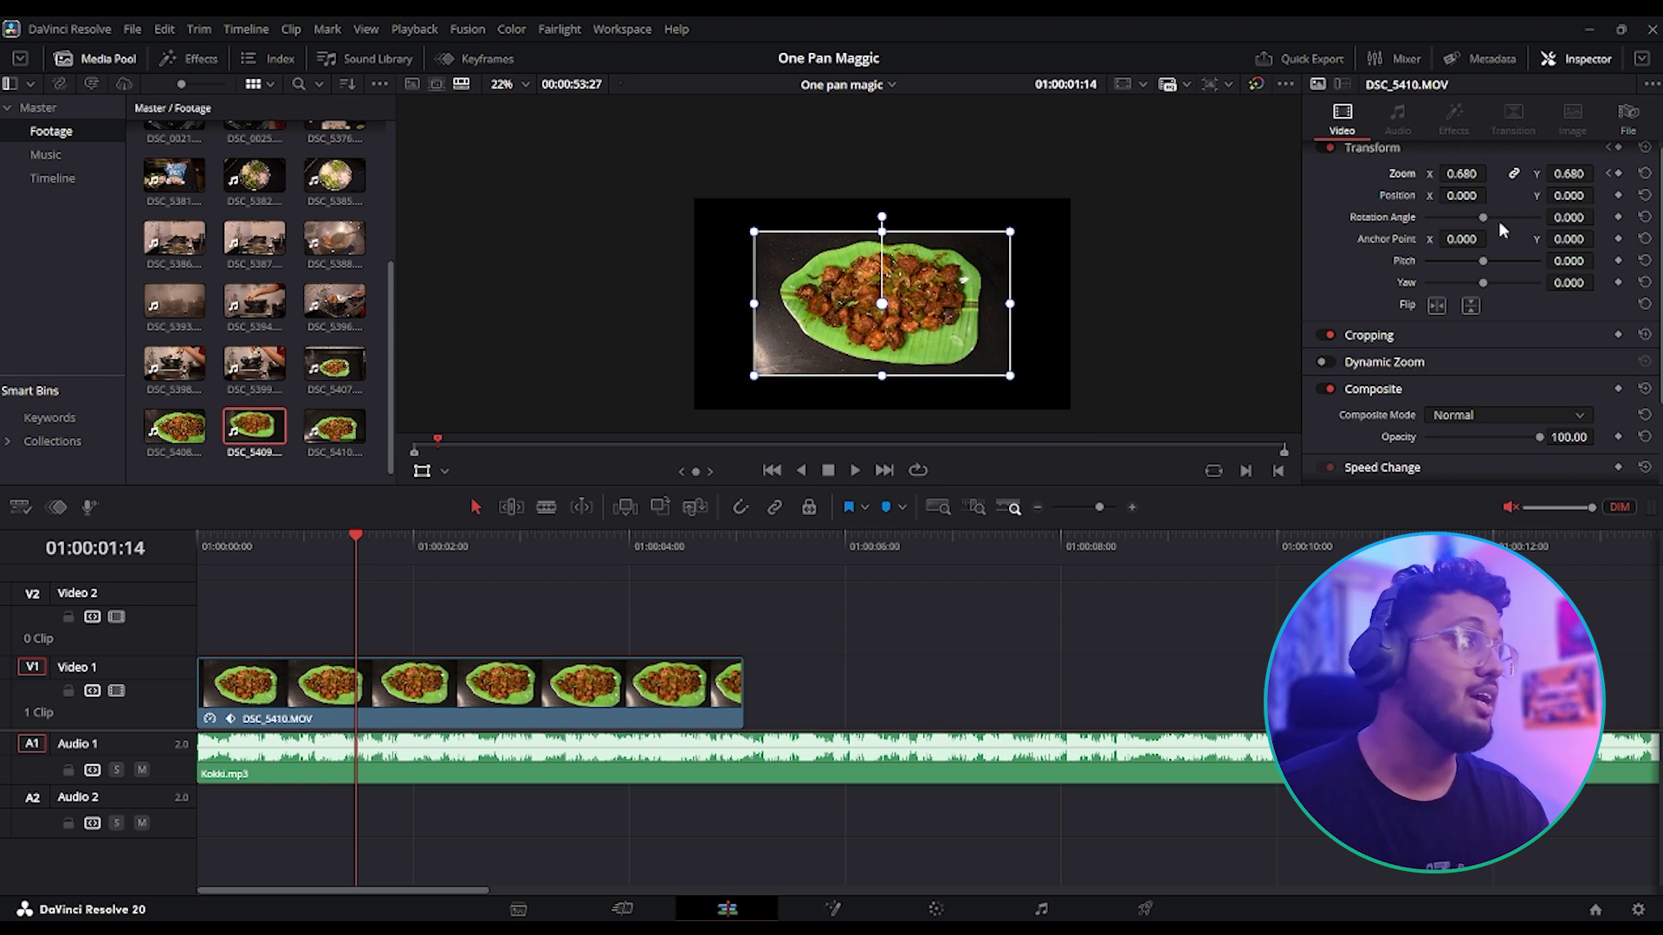
click(1617, 173)
key(Left)
key(Left)
key(Left)
key(Left)
key(Left)
drag(340, 554, 359, 558)
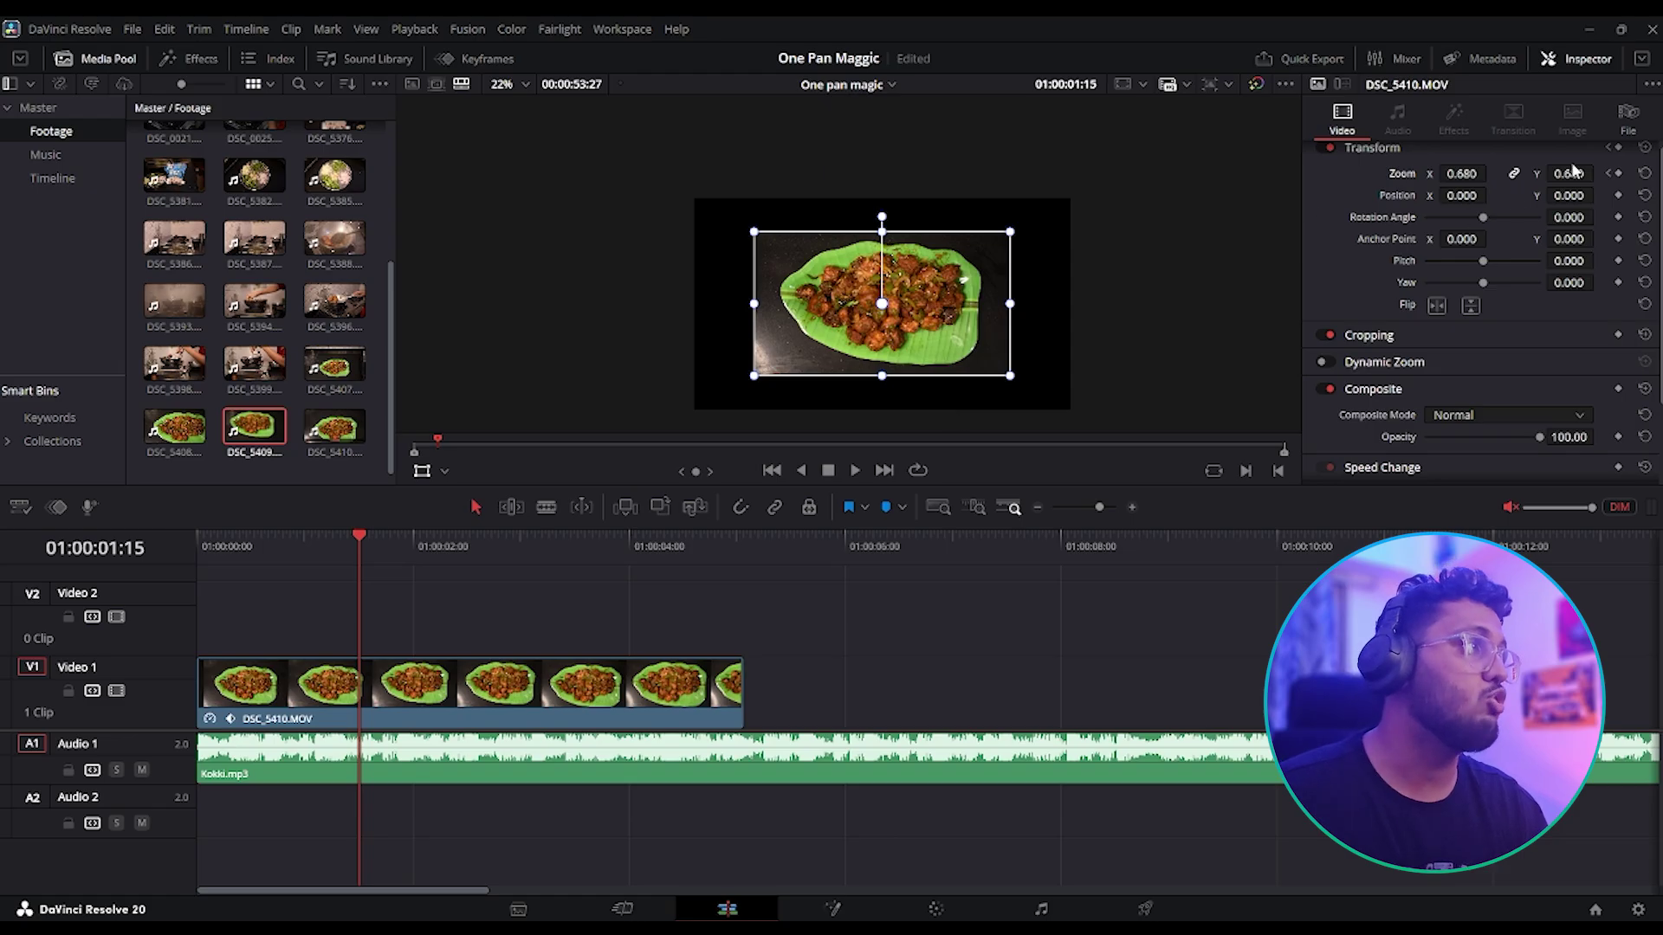
drag(1574, 173, 1597, 174)
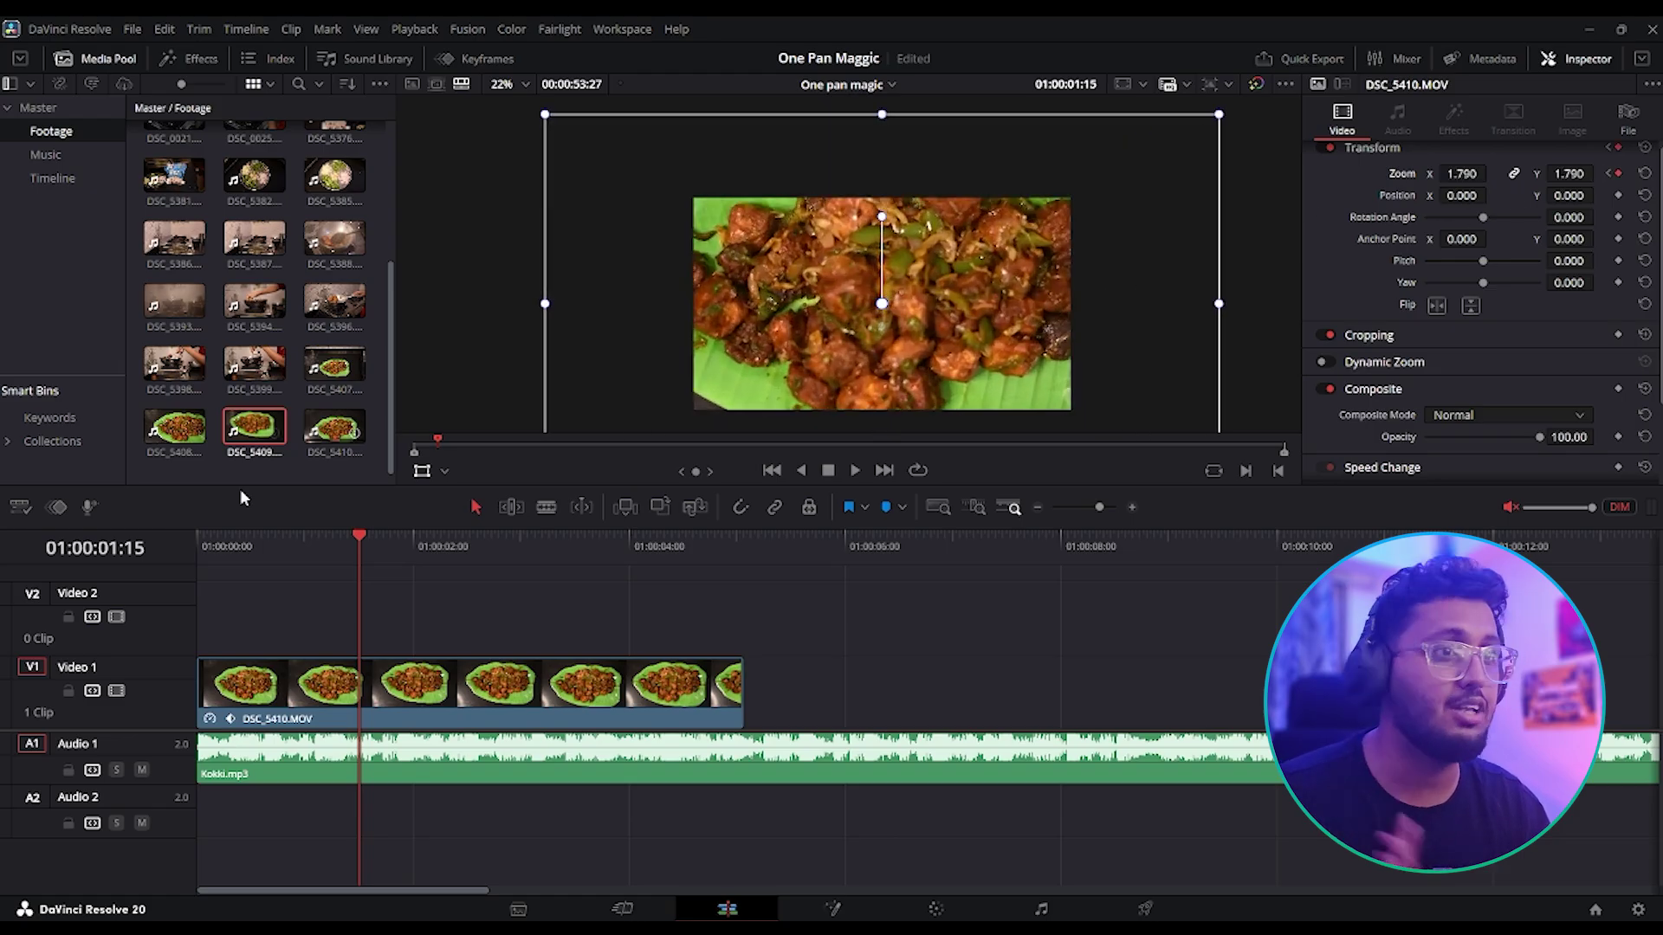
- Play back the clip across the keyframes to check the sudden zoom jump
click(310, 549)
key(space)
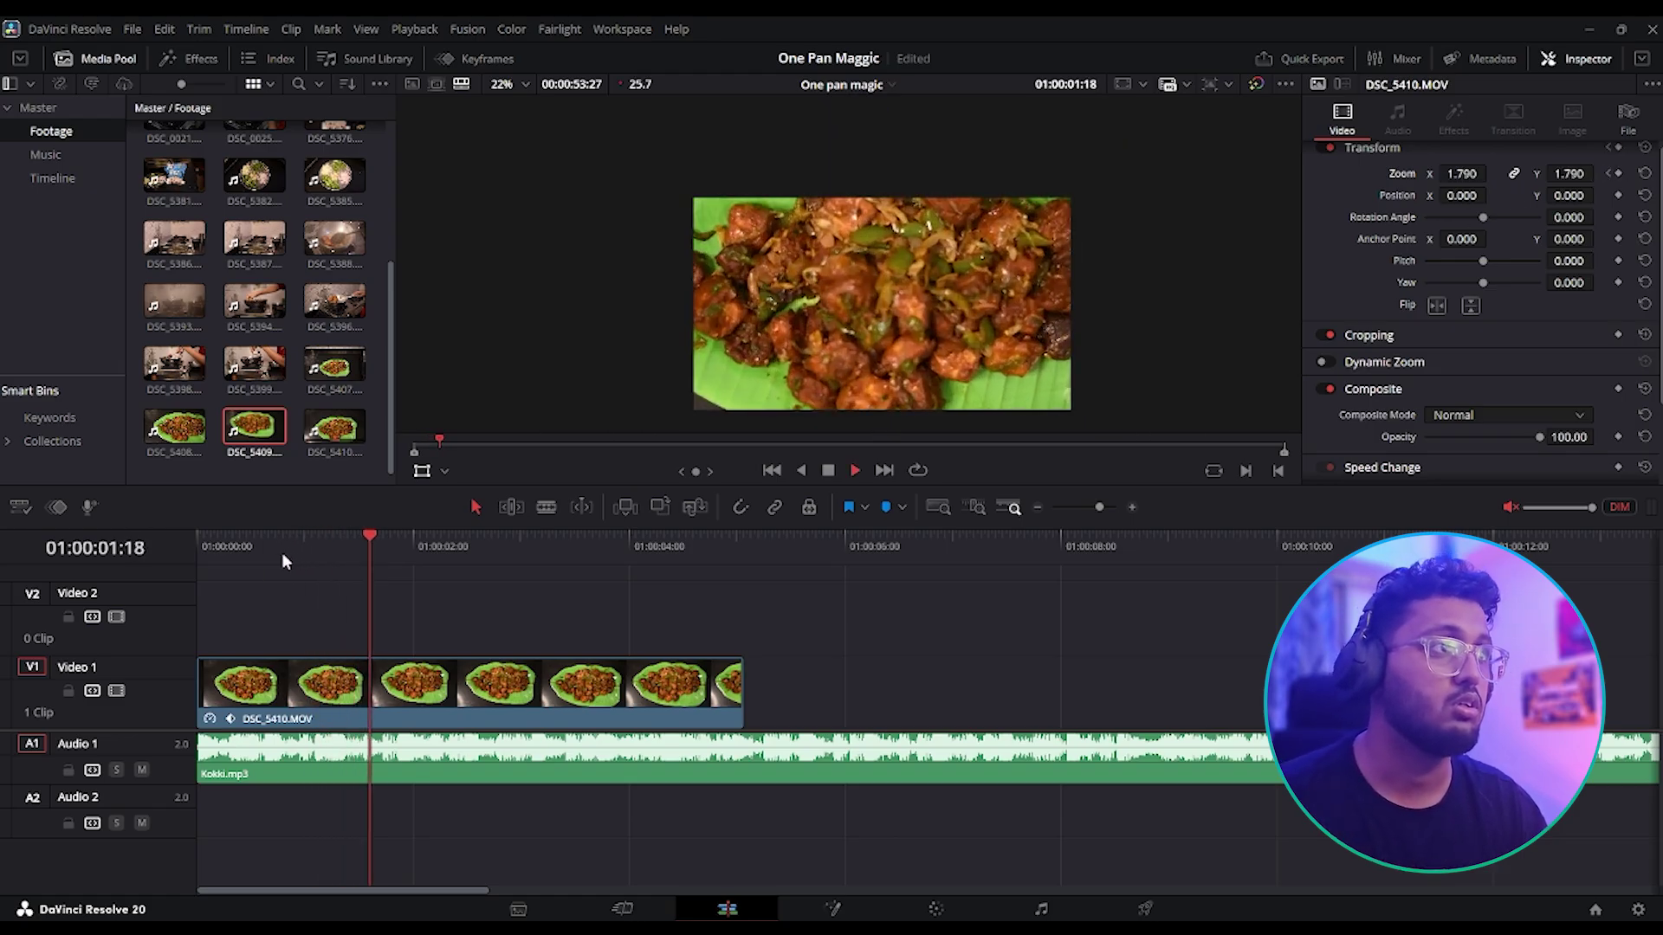
click(276, 553)
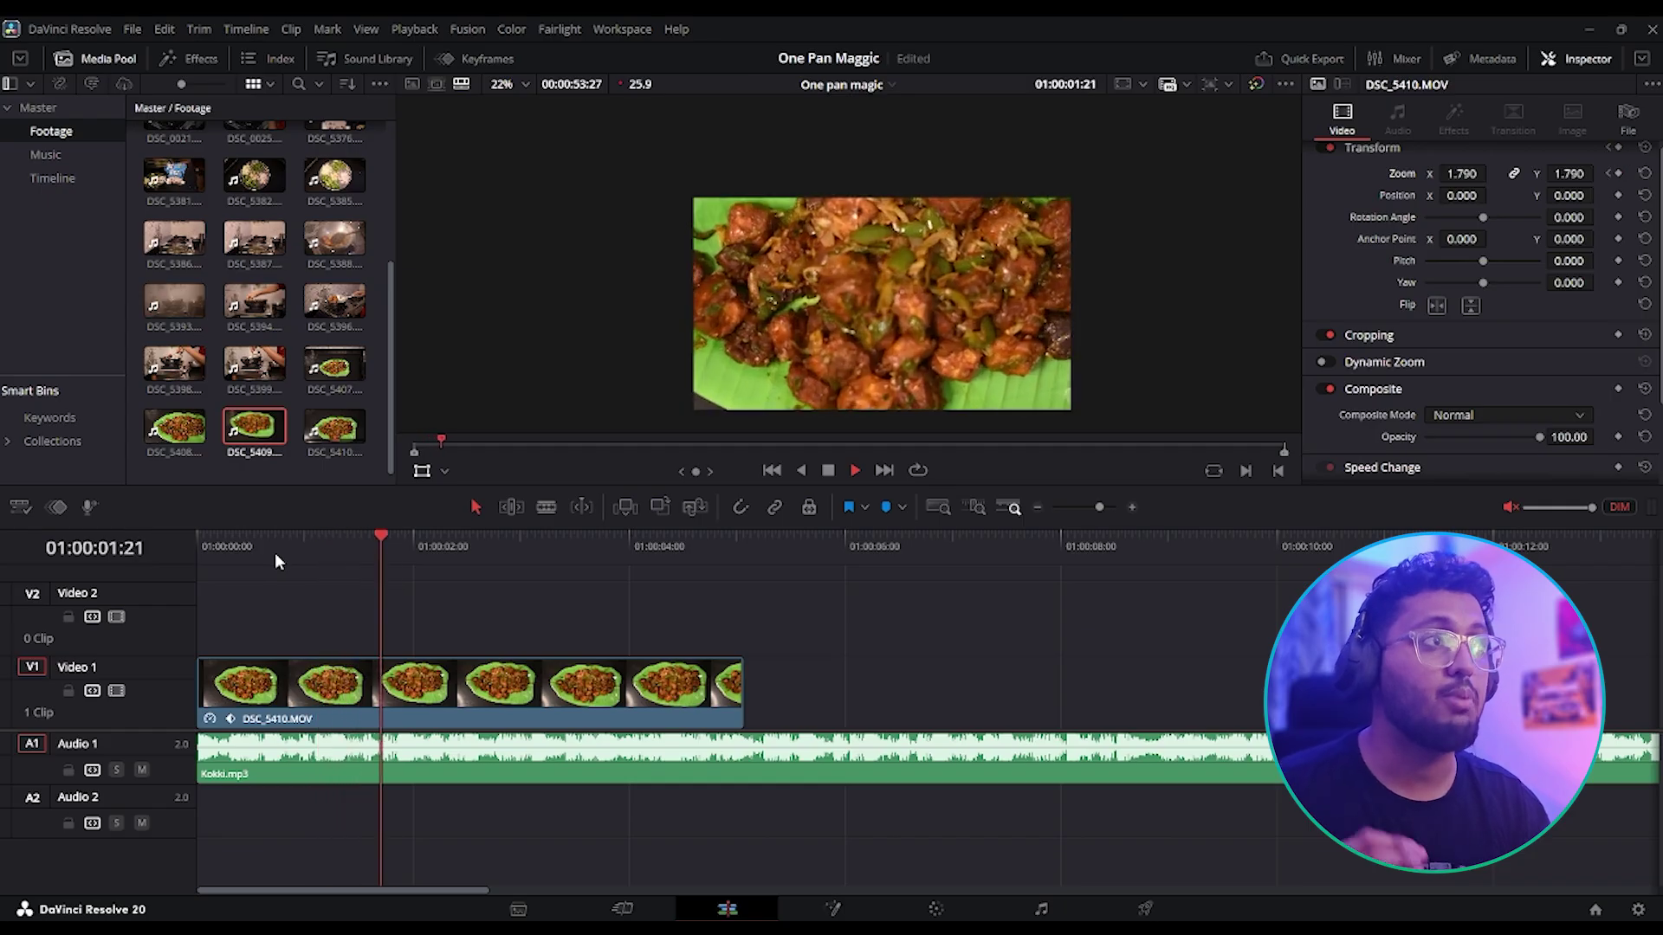
key(space)
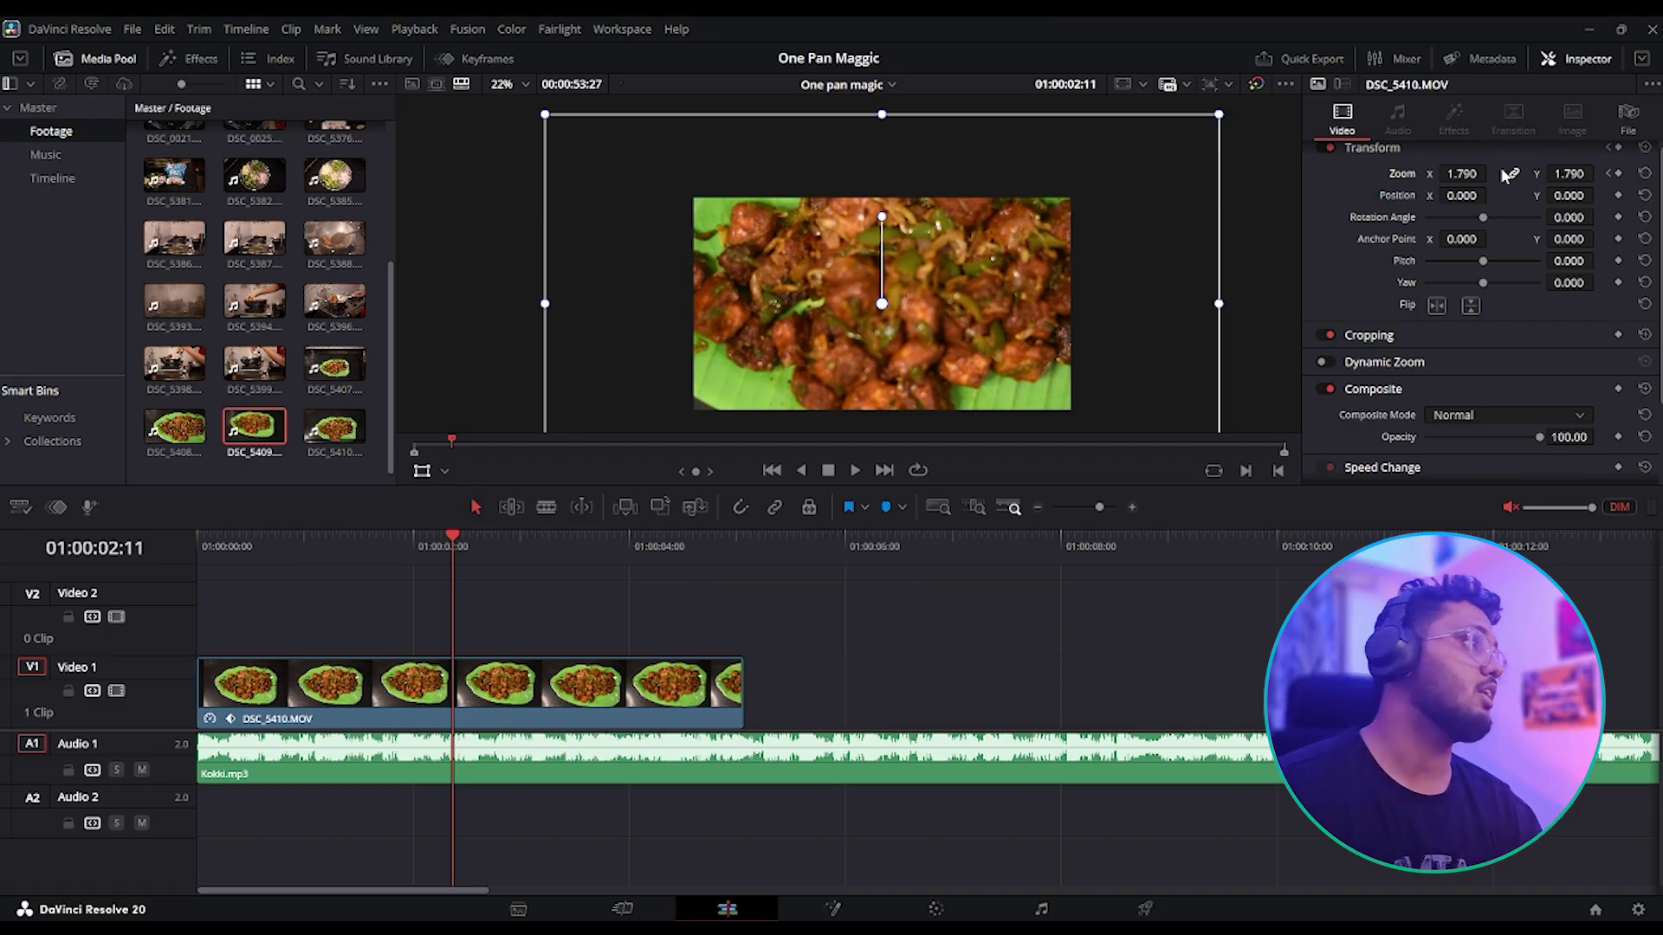
- Reset all Transform settings of the DSC_5410.MOV clip to their defaults
click(1645, 148)
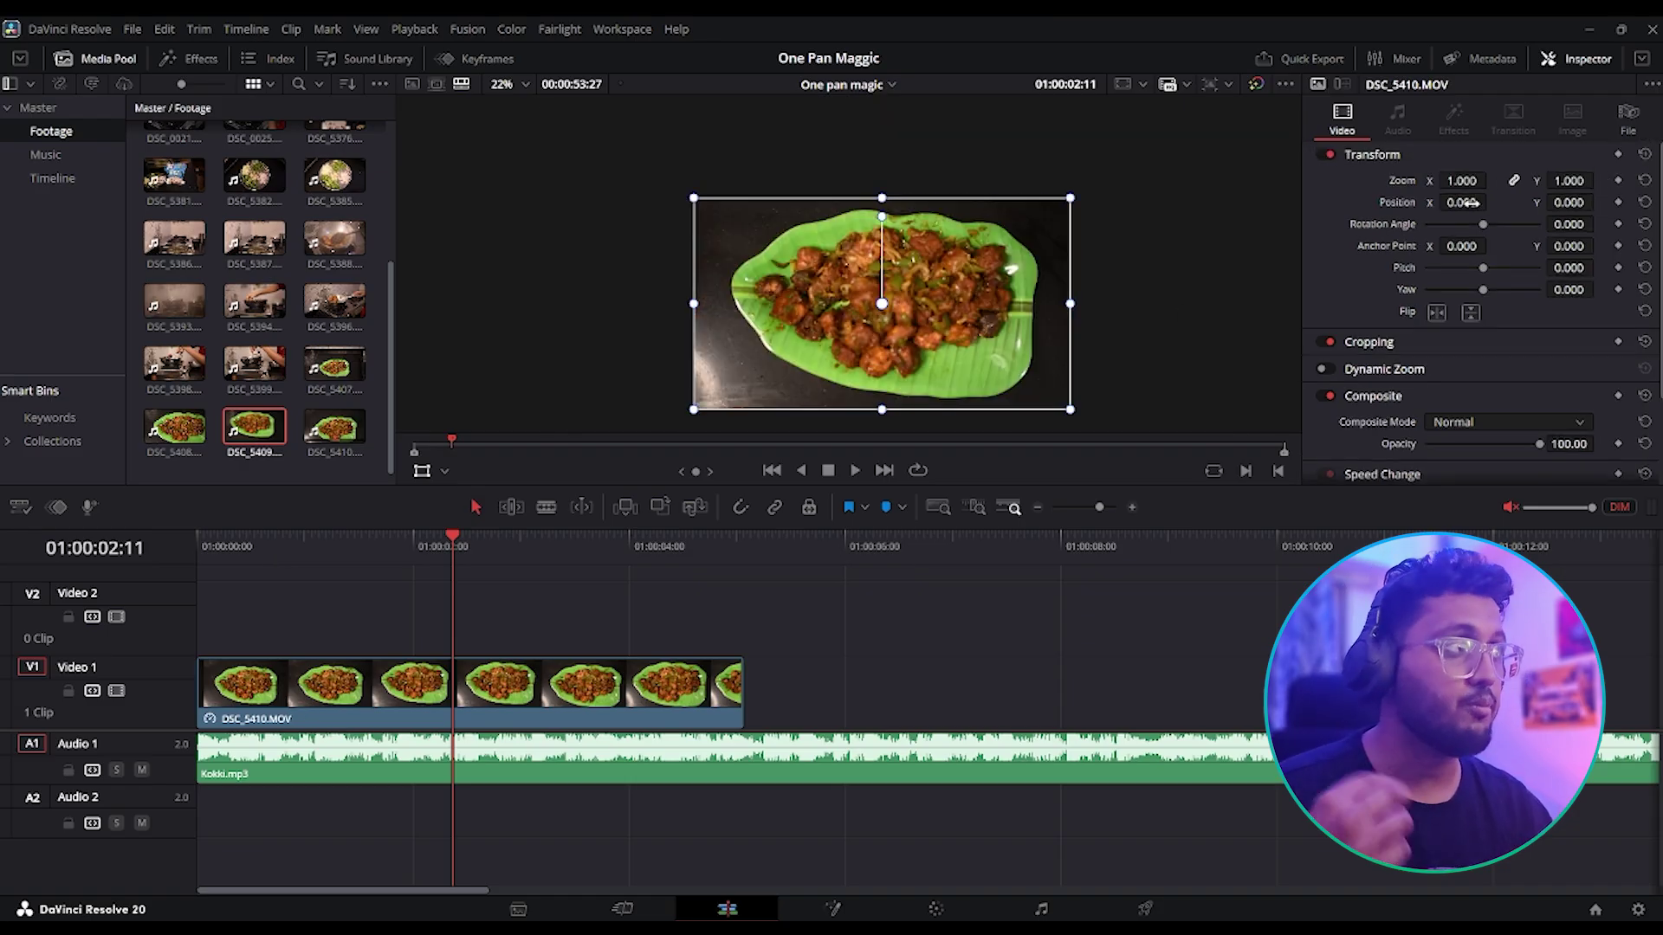
click(1645, 154)
click(1436, 164)
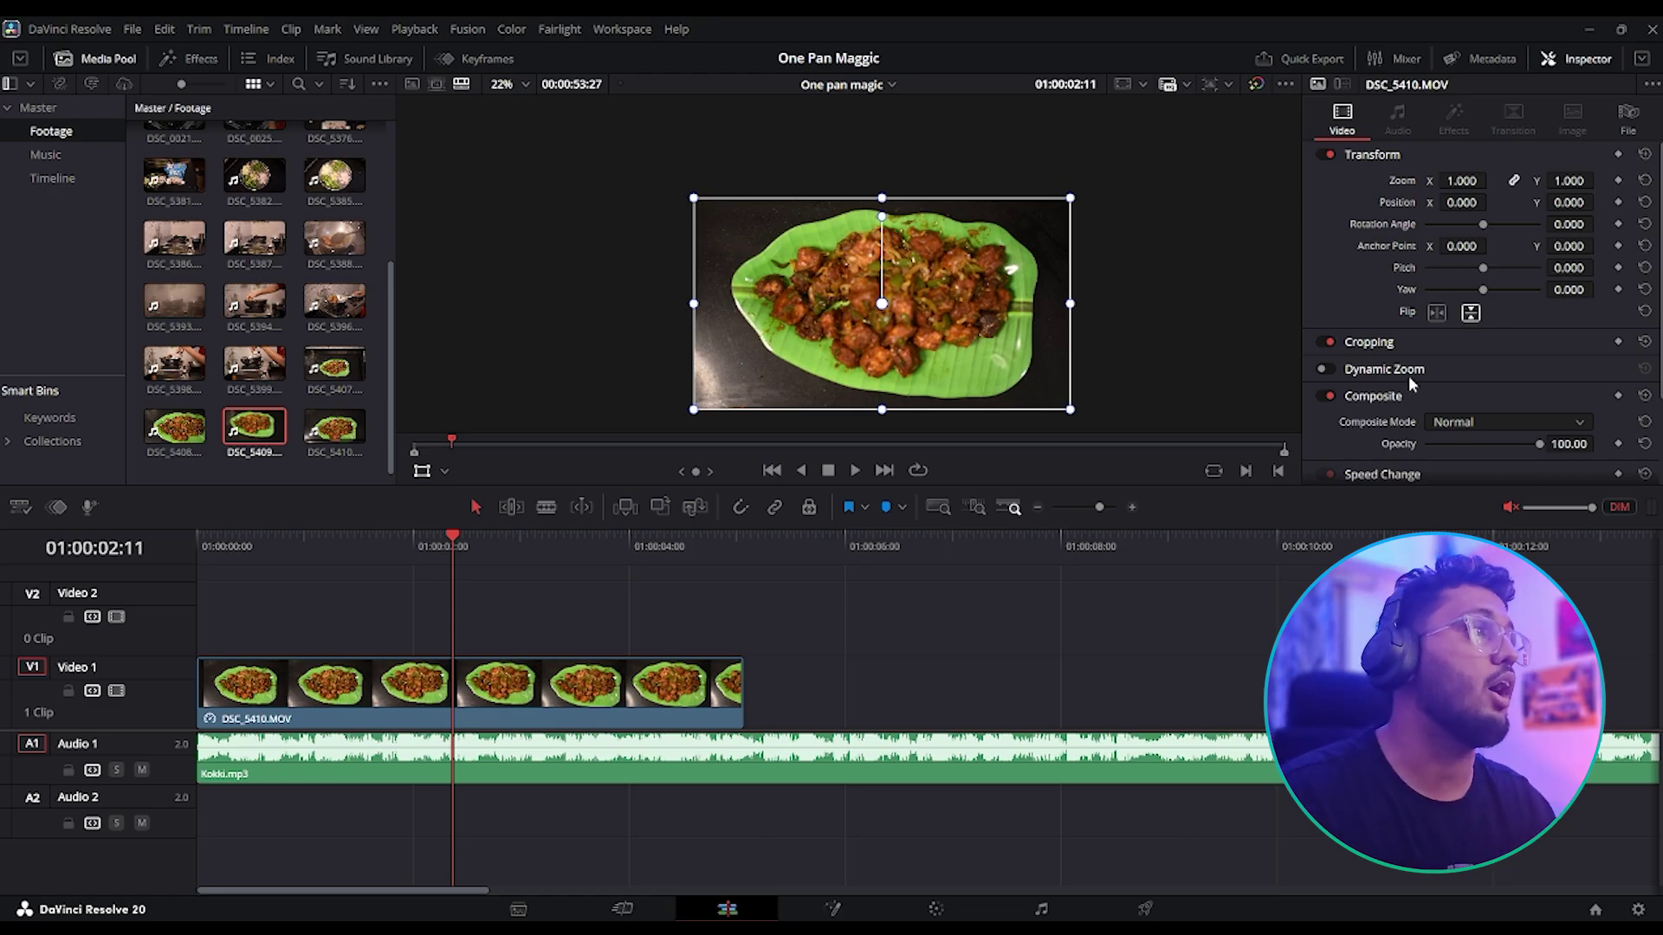
- Try Cropping with Crop Bottom 468 and Softness 100 on the clip, and reset both values
click(1377, 344)
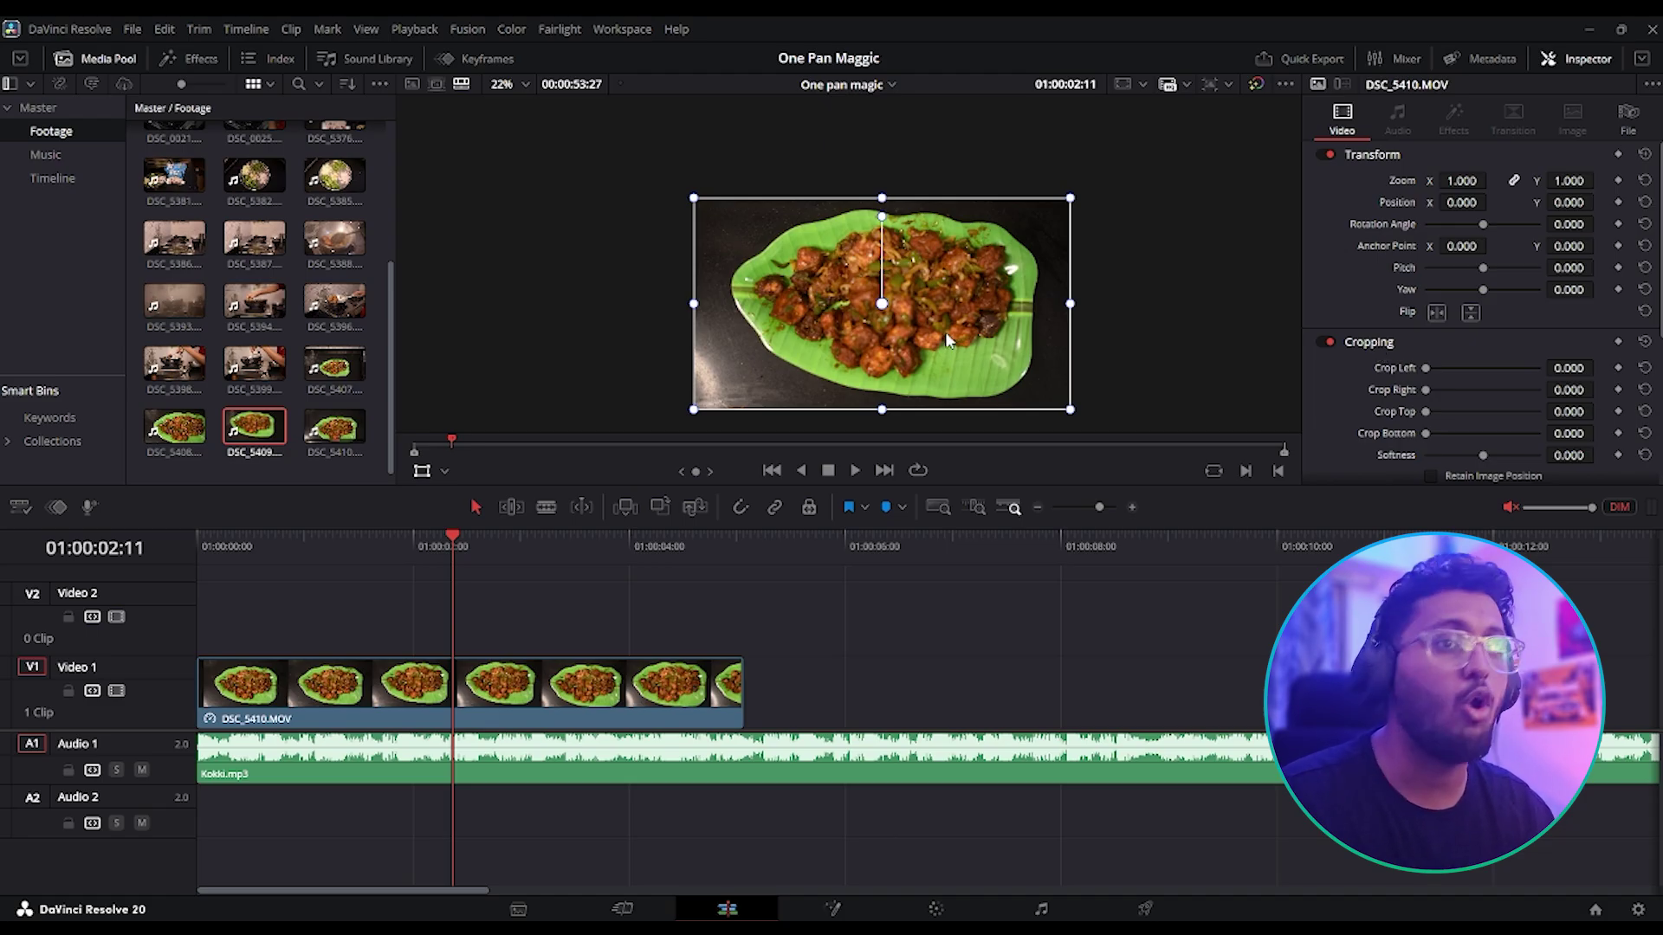
mouse_move(1567, 367)
mouse_down()
mouse_move(1628, 367)
mouse_move(1567, 367)
mouse_move(1602, 391)
mouse_move(1559, 394)
mouse_up()
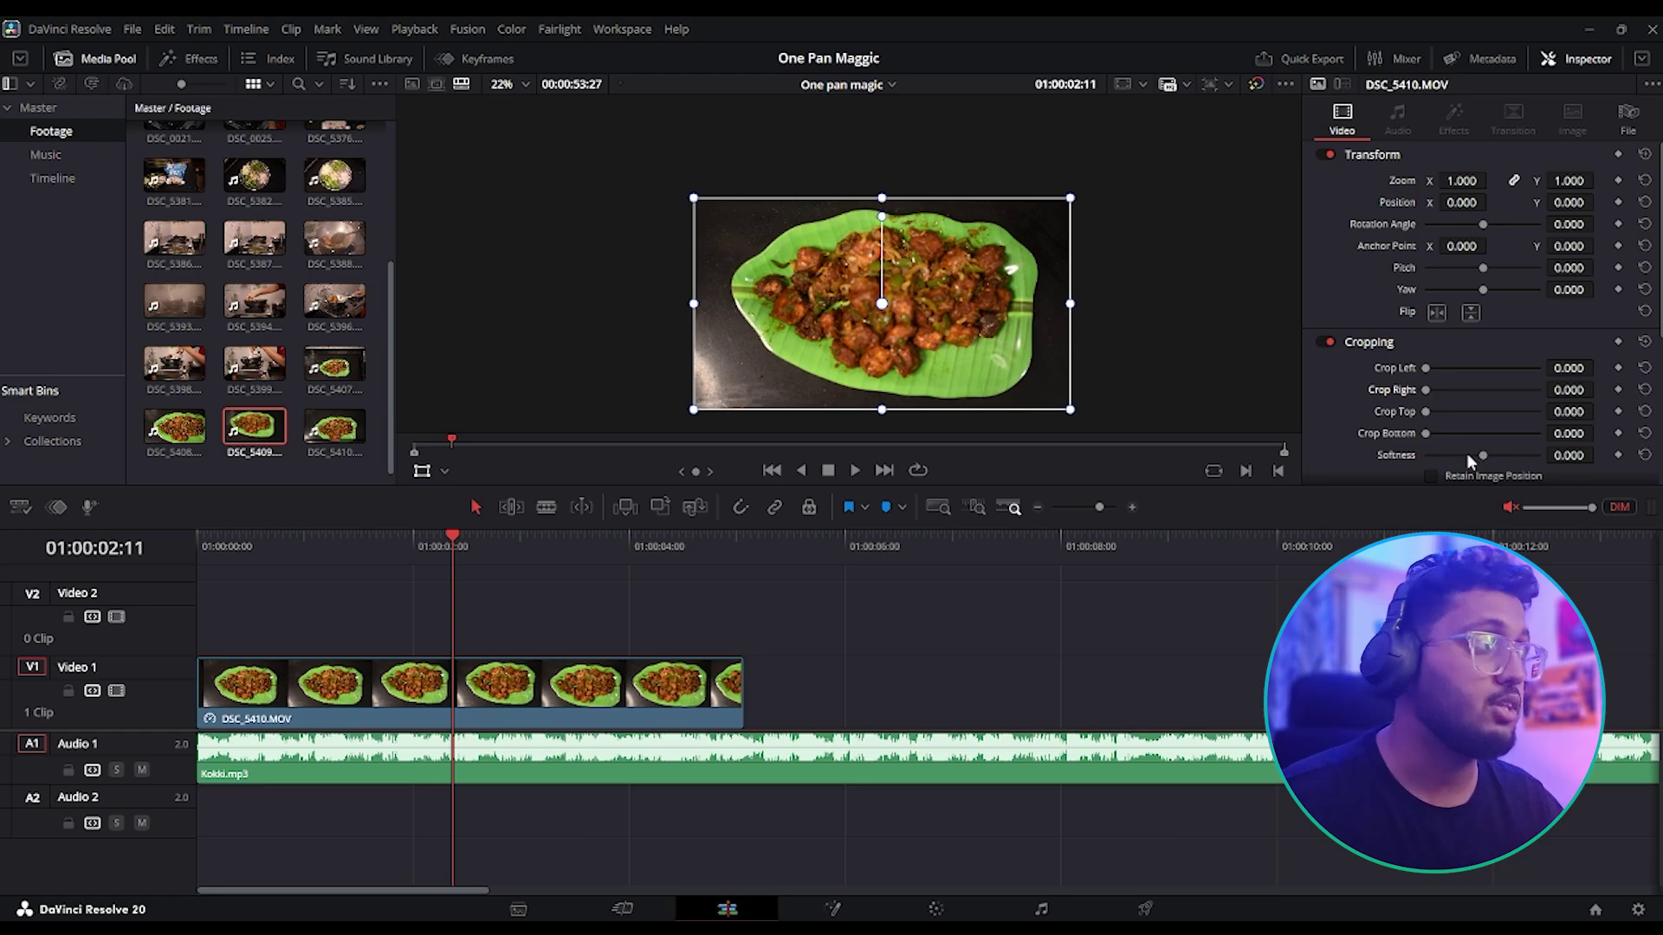
drag(1482, 454, 1599, 433)
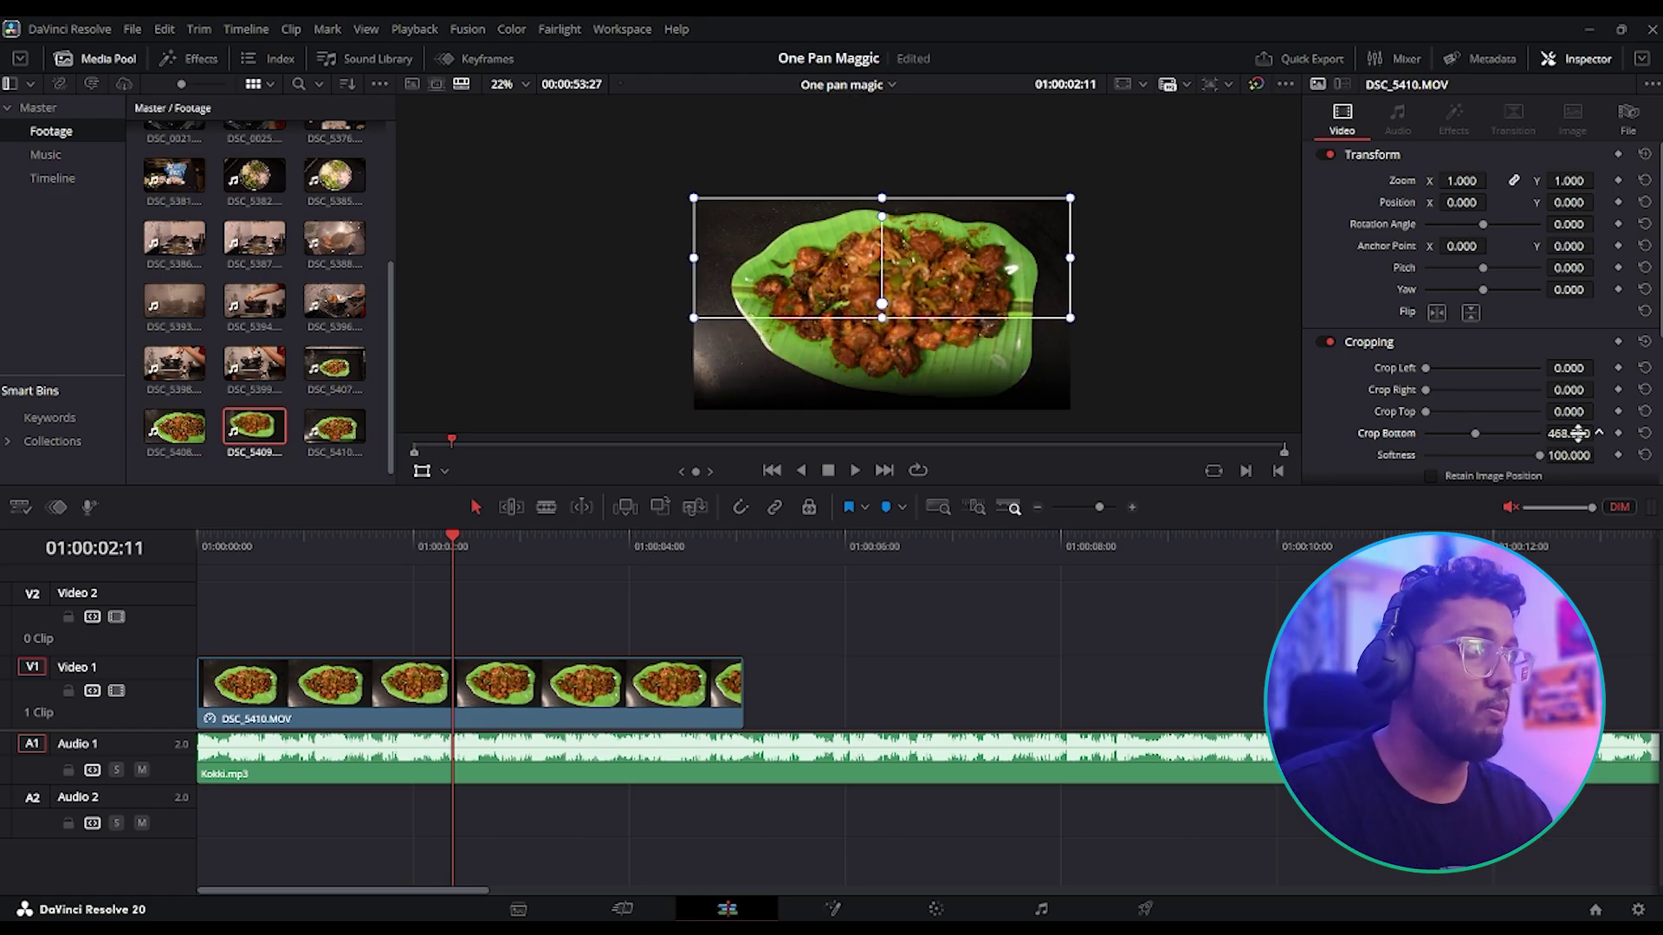
click(1643, 456)
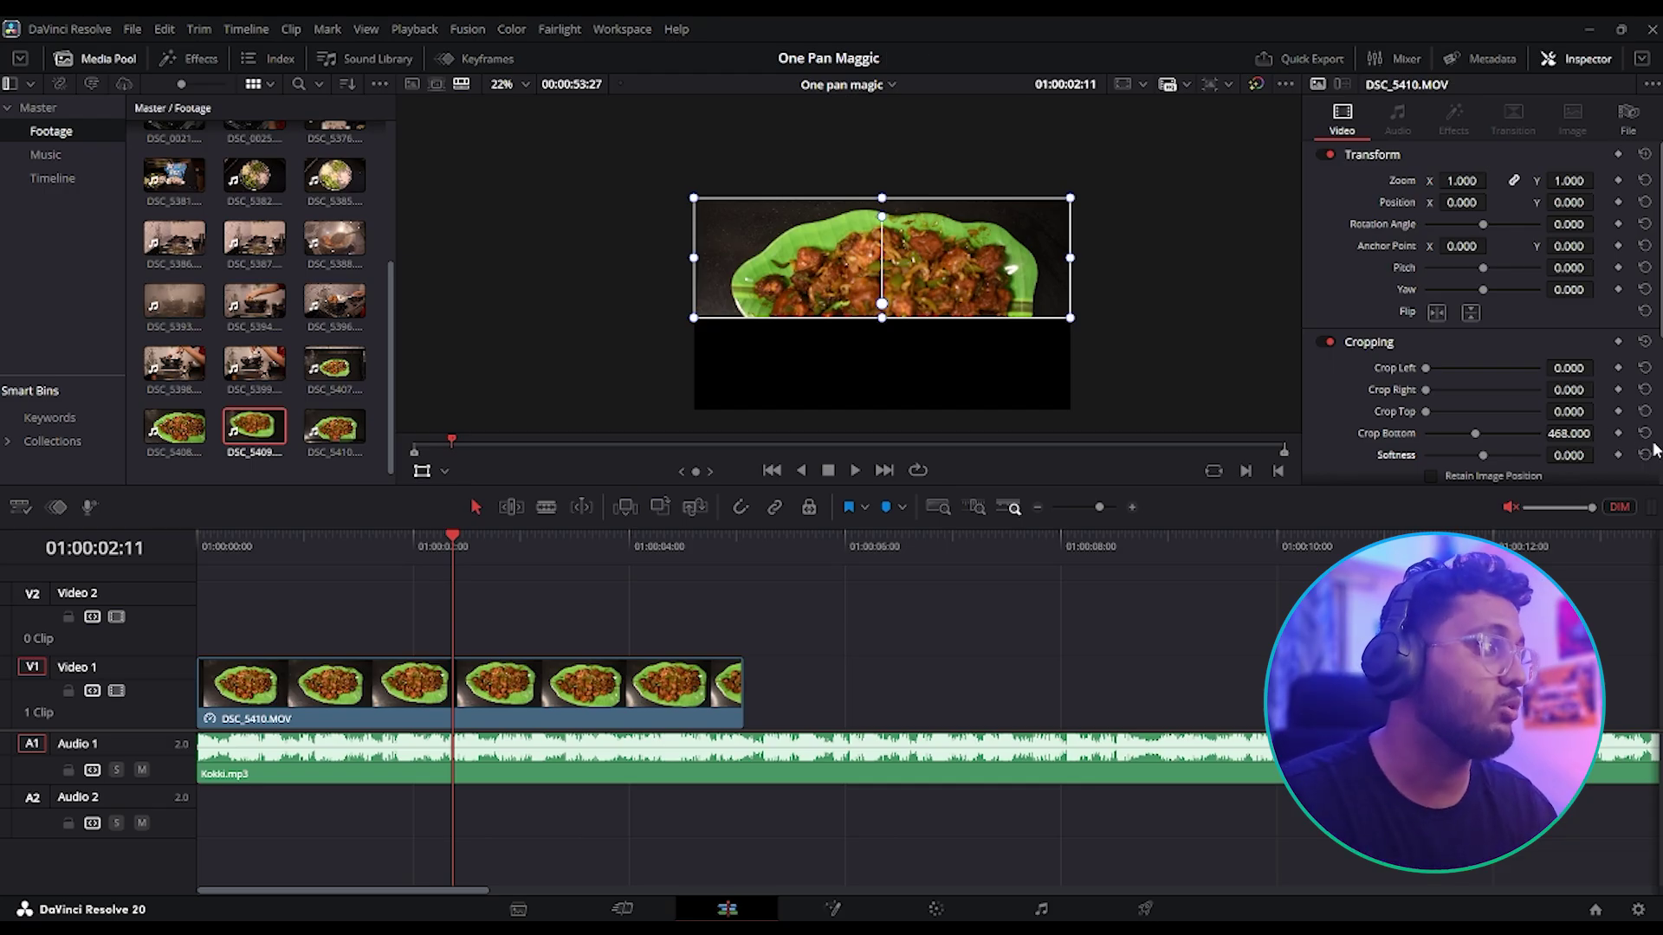
click(1644, 433)
scroll(1224, 379, down, 1)
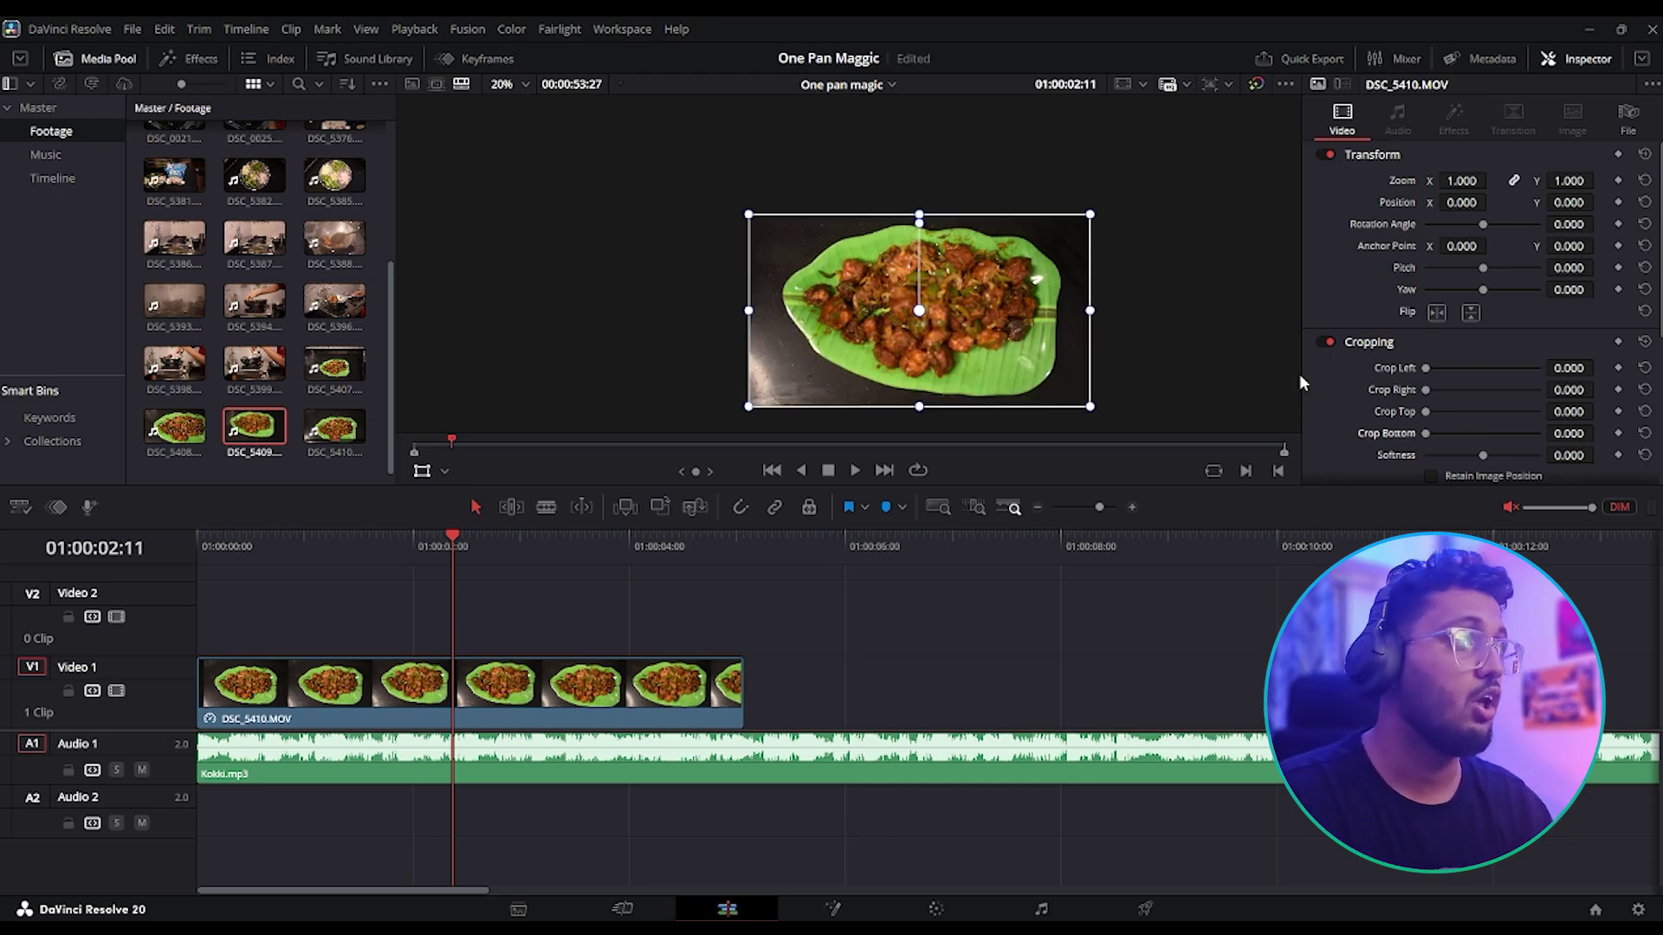
scroll(1356, 391, down, 2)
scroll(1356, 391, up, 2)
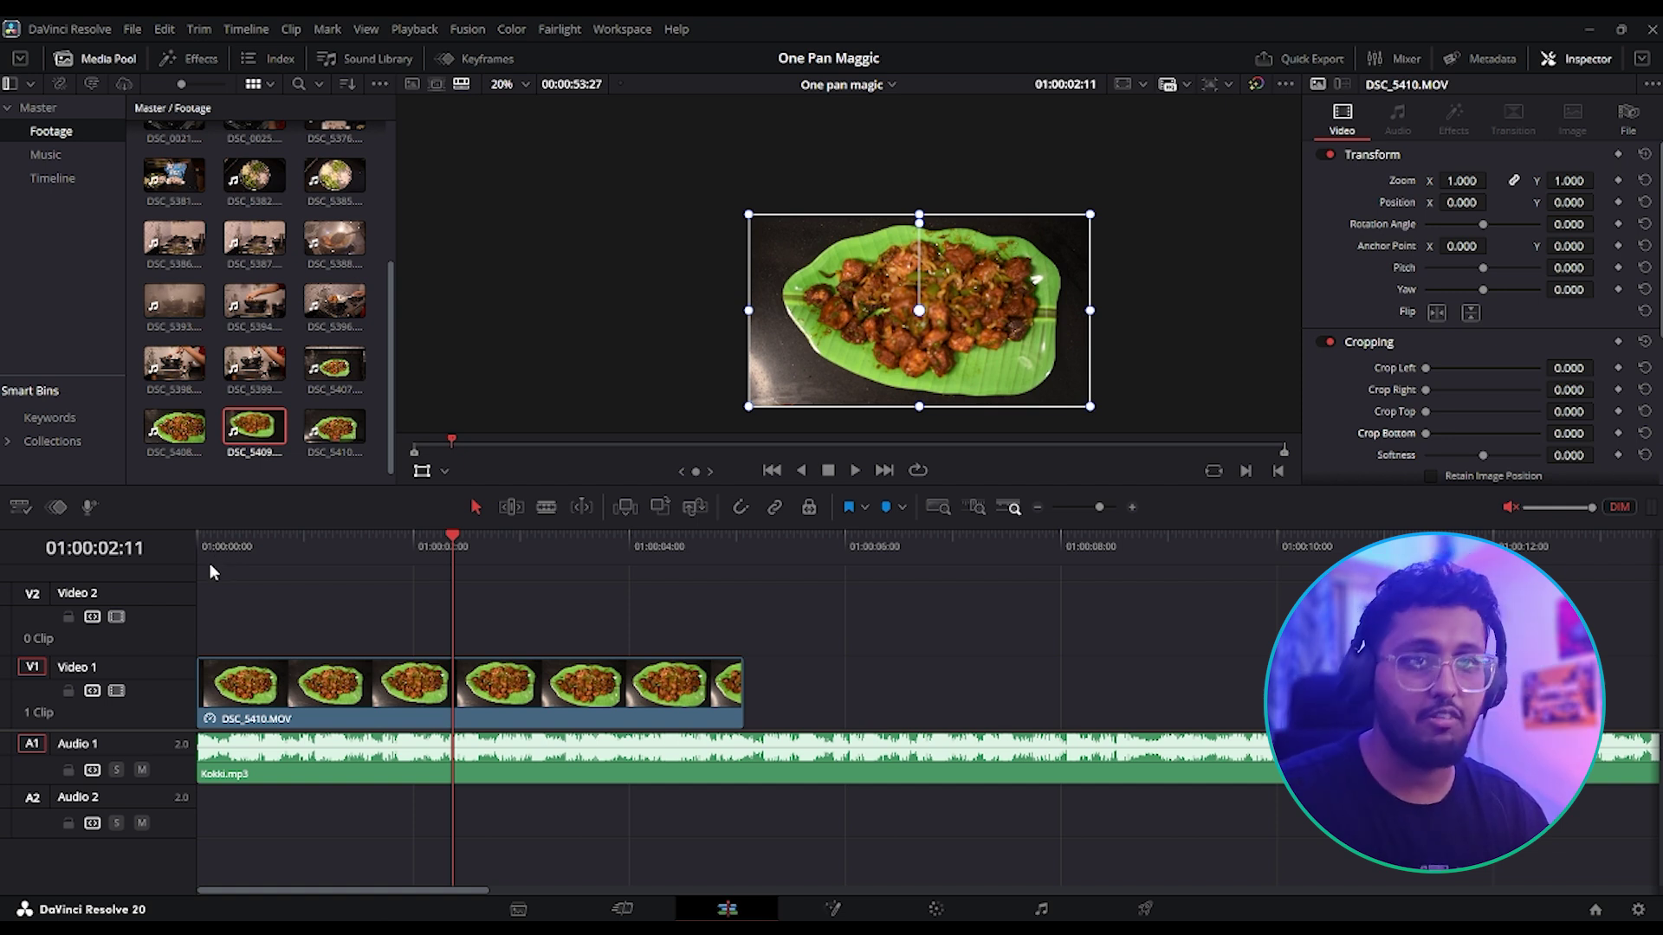
- Unmute the monitoring audio, play the first clip, and park the playhead at its end at 01:00:05:02
click(1510, 507)
key(Up)
key(space)
click(468, 720)
key(space)
key(Up)
- Try placing DSC_0006.MOV with its audio after the first clip on Video 1, and undo each placement
scroll(319, 297, up, 5)
drag(174, 152, 762, 621)
key(ctrl+z)
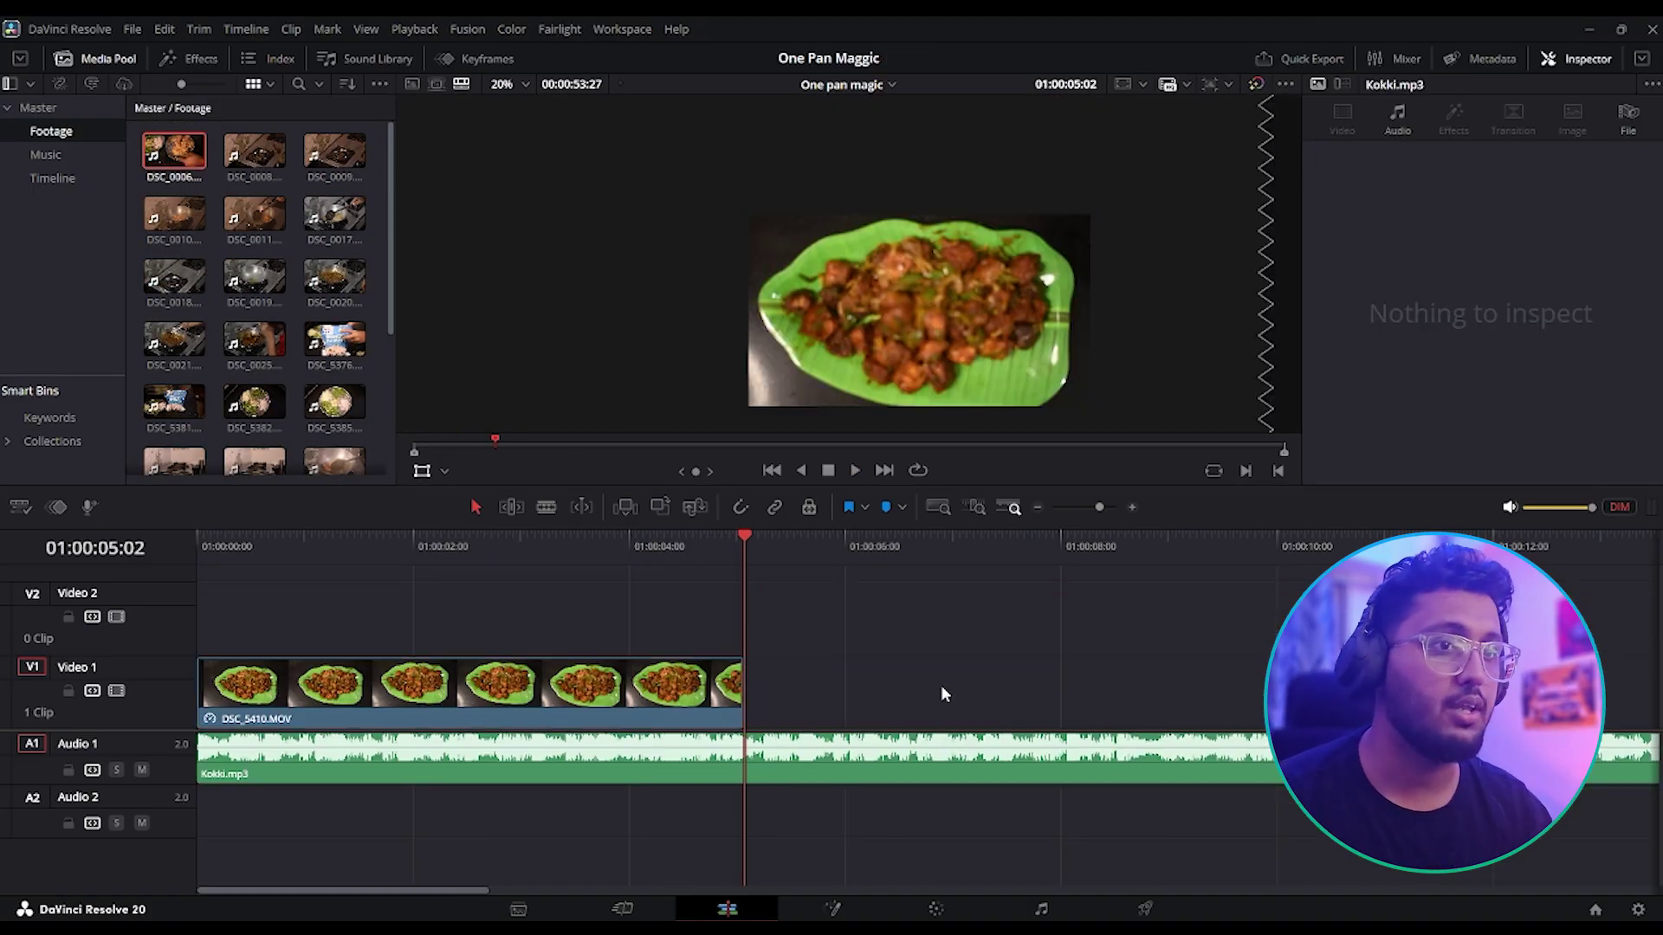
drag(149, 149, 752, 650)
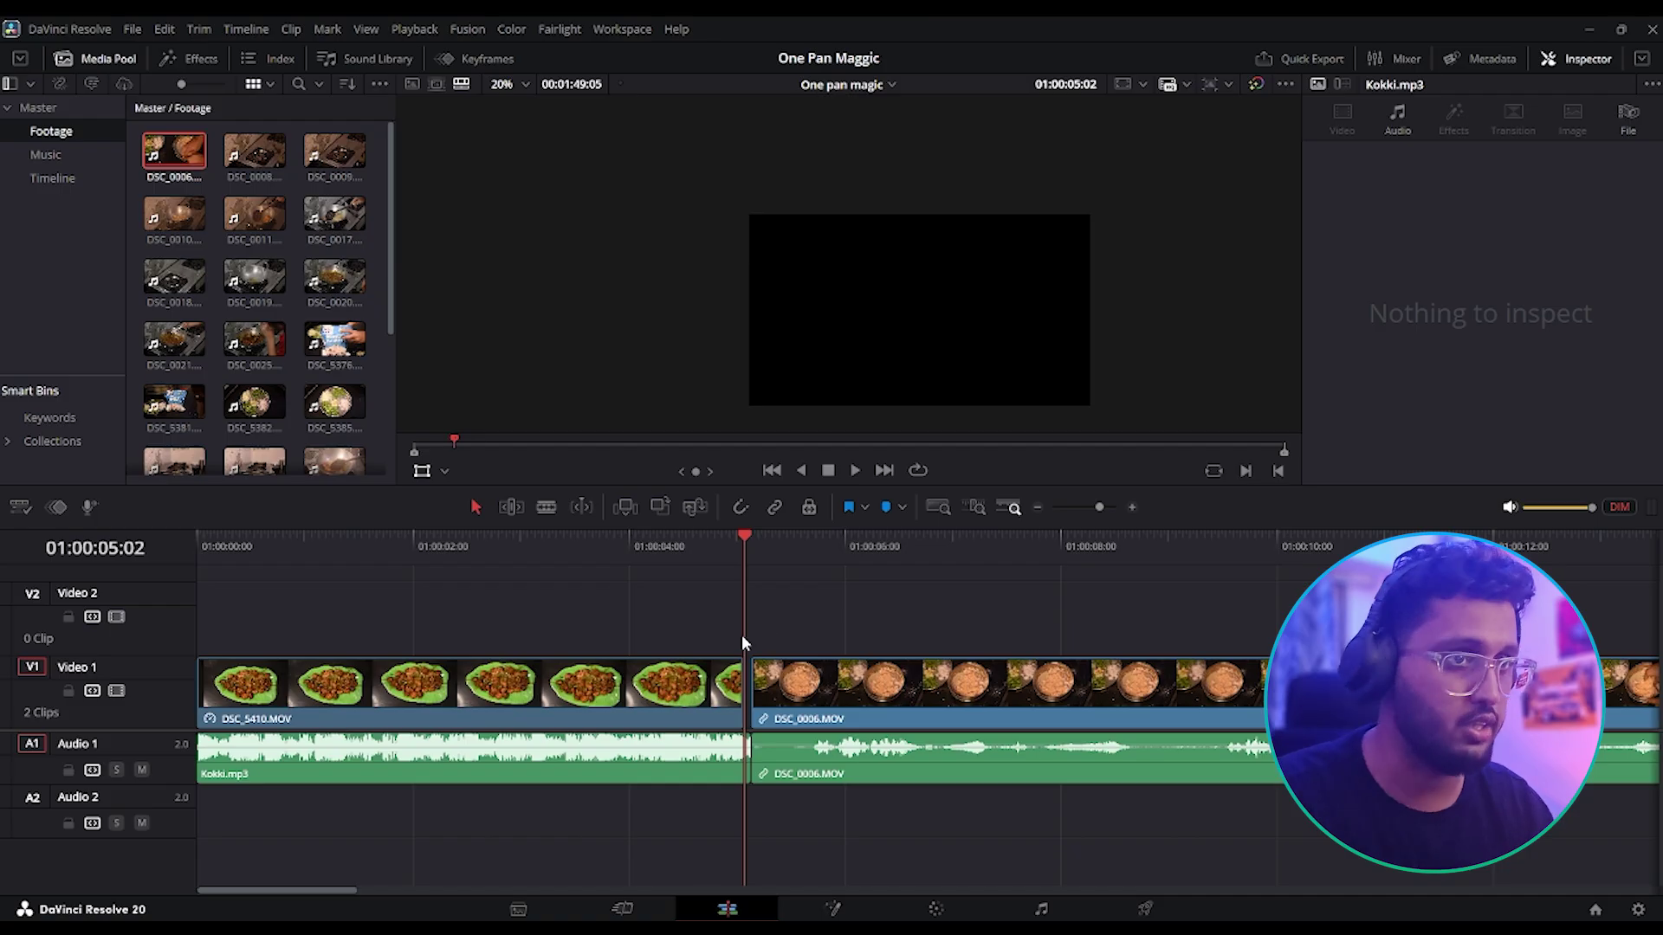
key(ctrl+z)
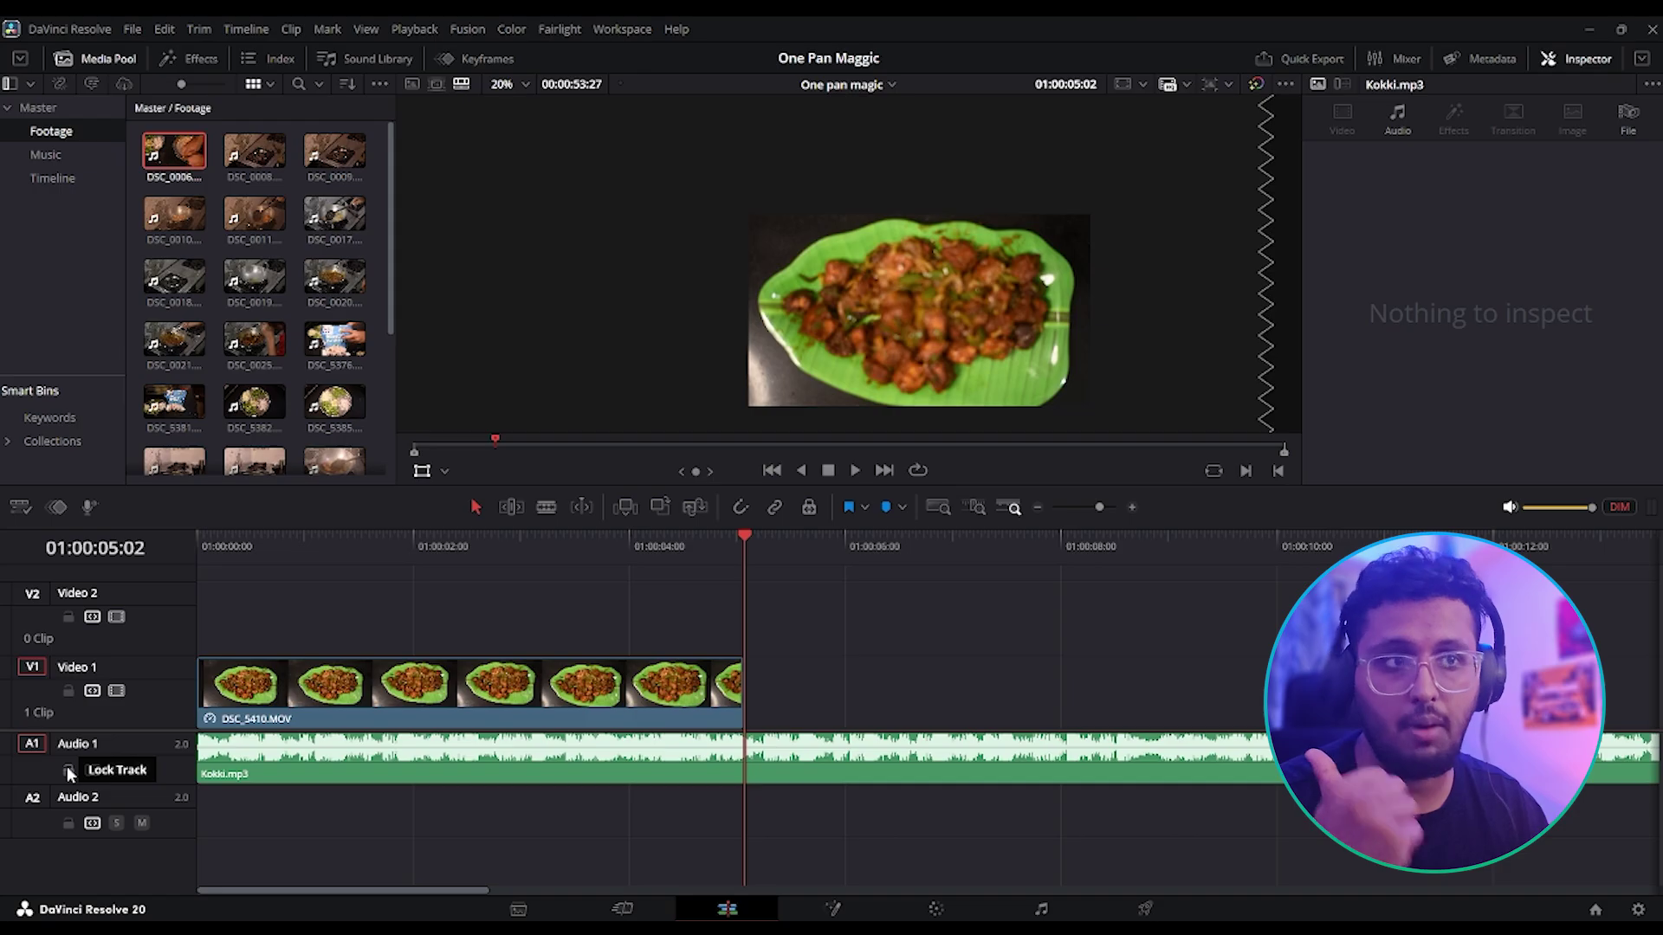
drag(174, 154, 900, 692)
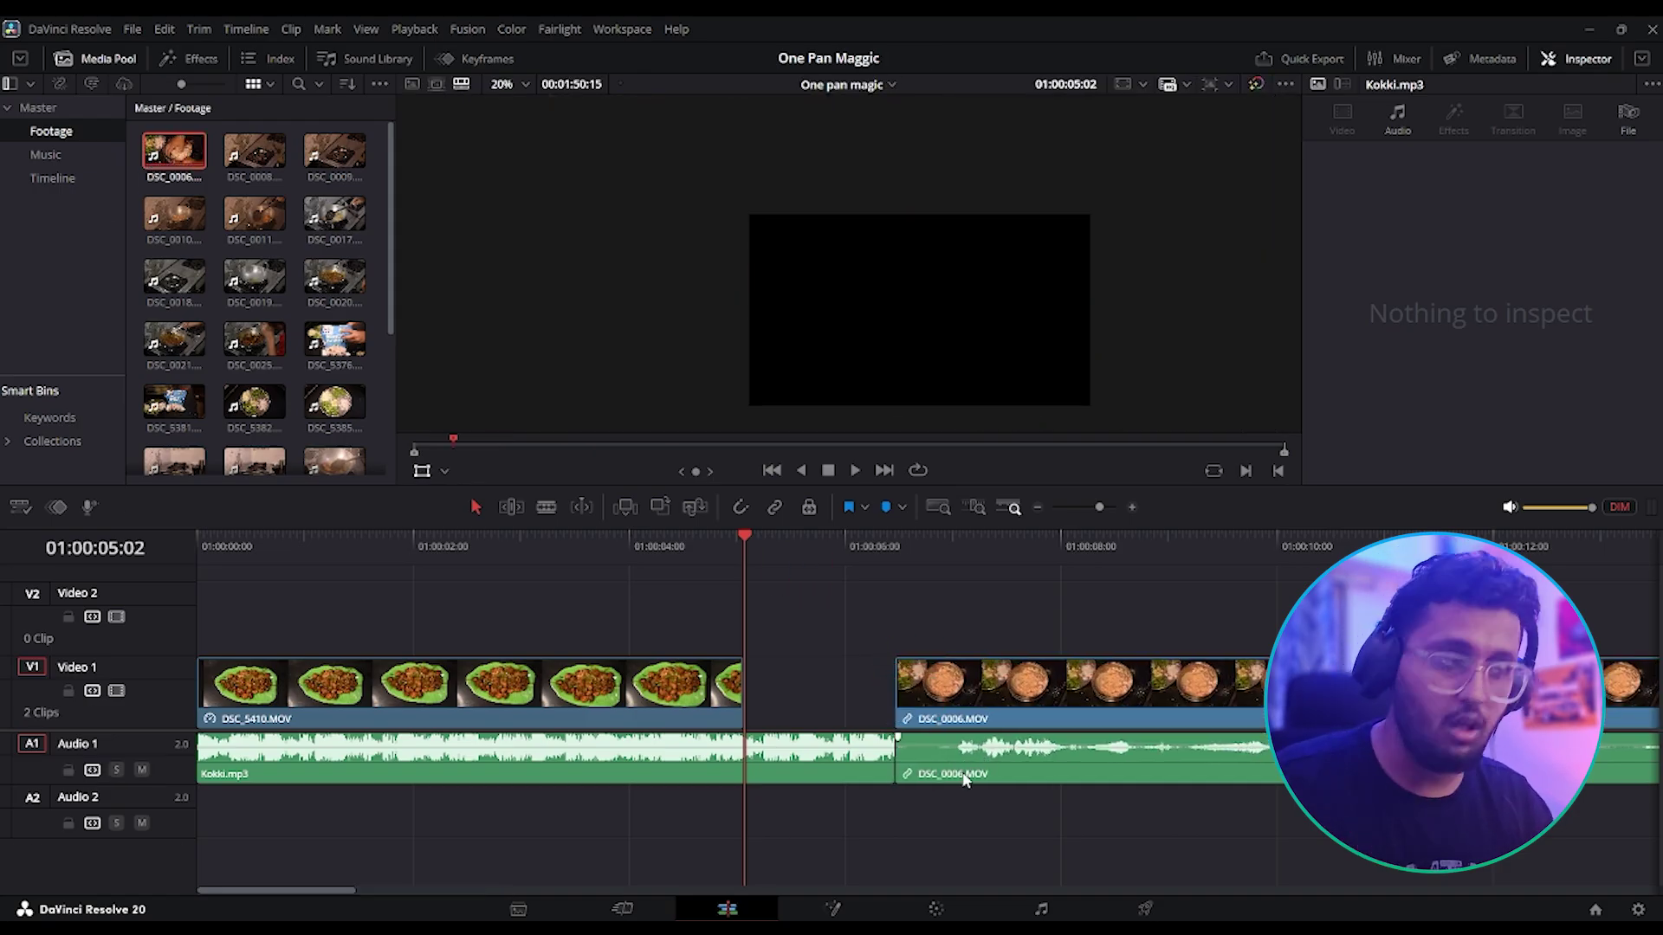
key(ctrl+z)
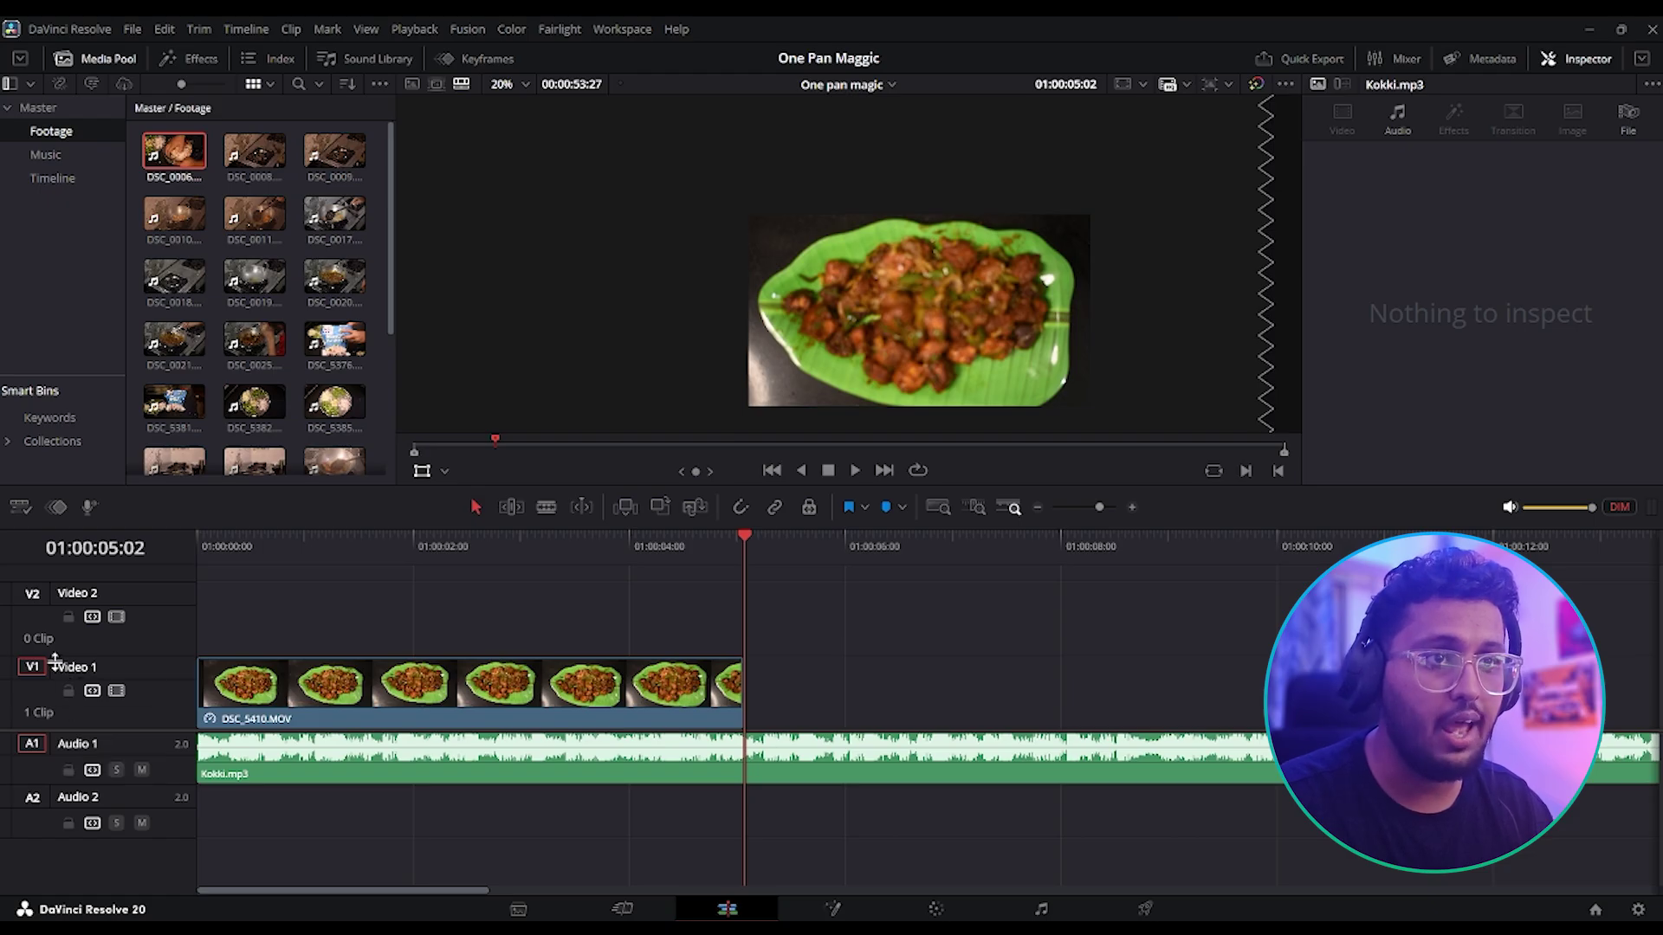
- Lock the Audio 1 music track and place DSC_0006.MOV on Video 1 after DSC_5410.MOV, with its sound on Audio 2
click(67, 769)
drag(185, 134, 857, 714)
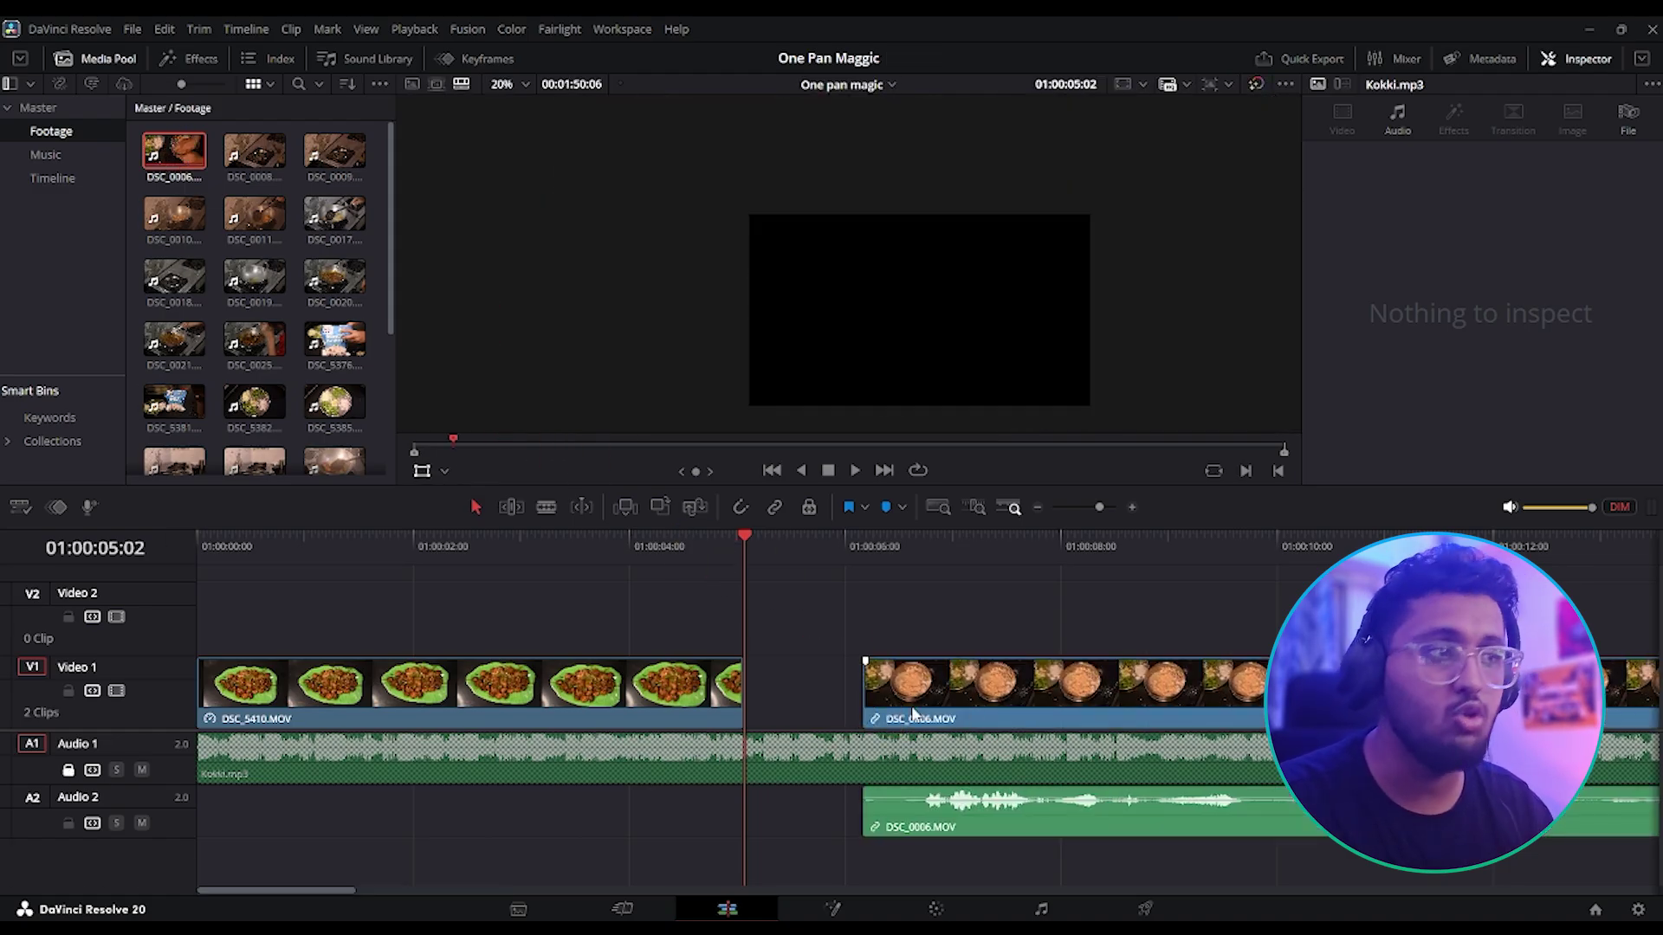
click(361, 754)
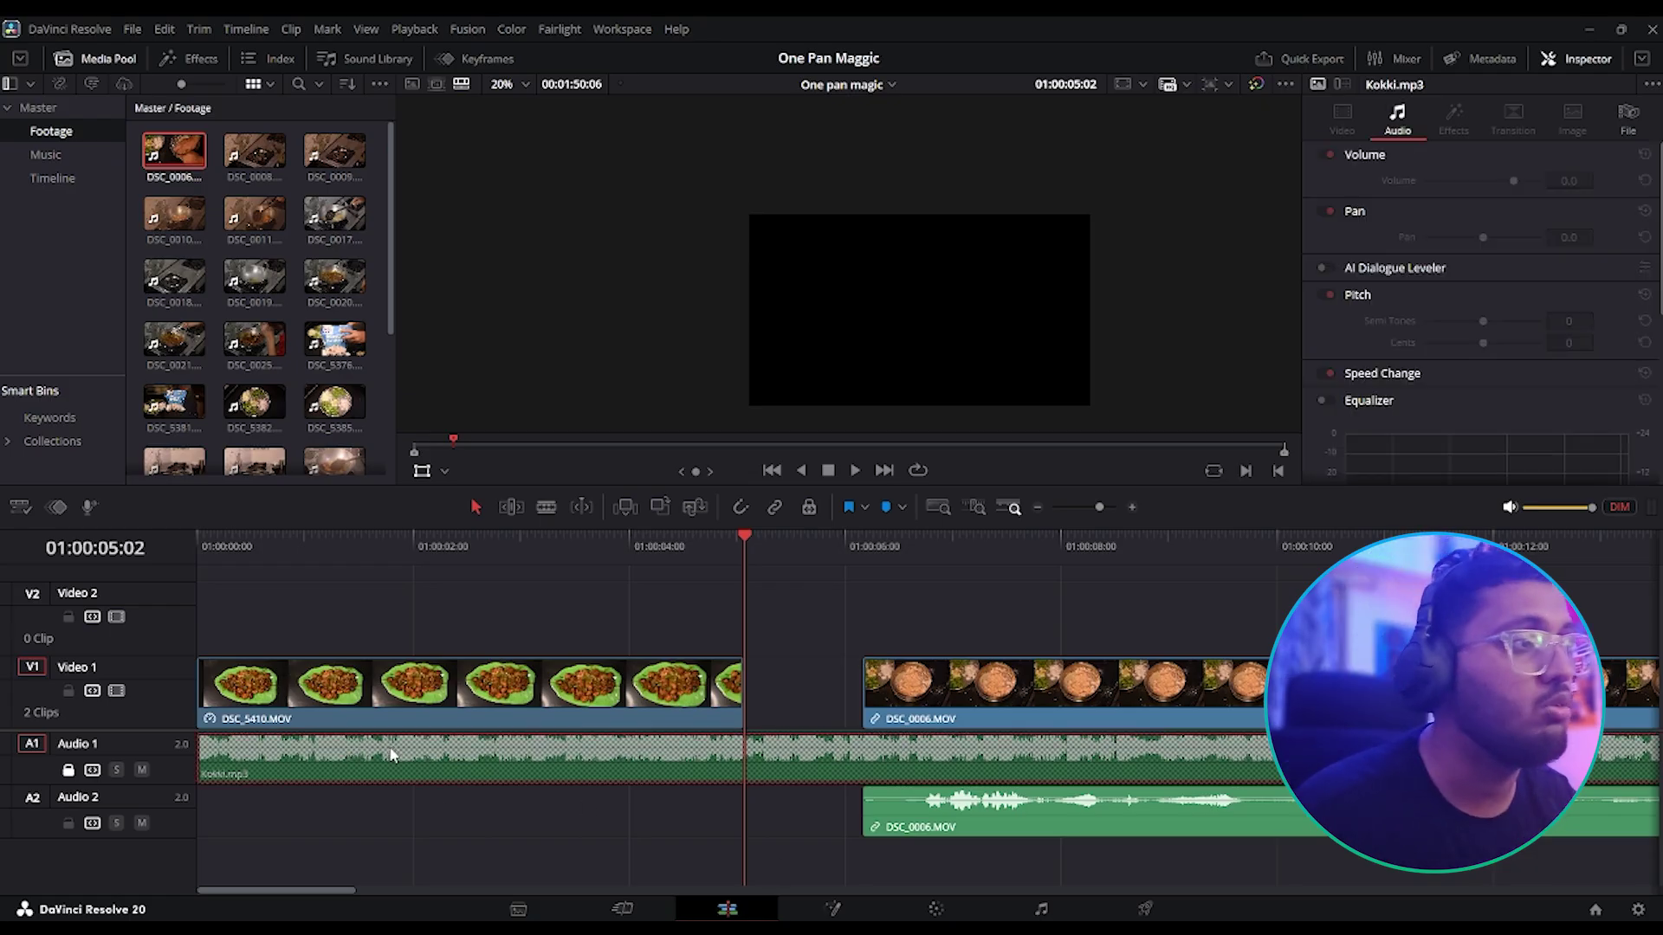
- Remove the DSC_0006.MOV sound from Audio 2 and close the gap before the clip on Video 1
click(803, 726)
key(Delete)
scroll(947, 636, down, 3)
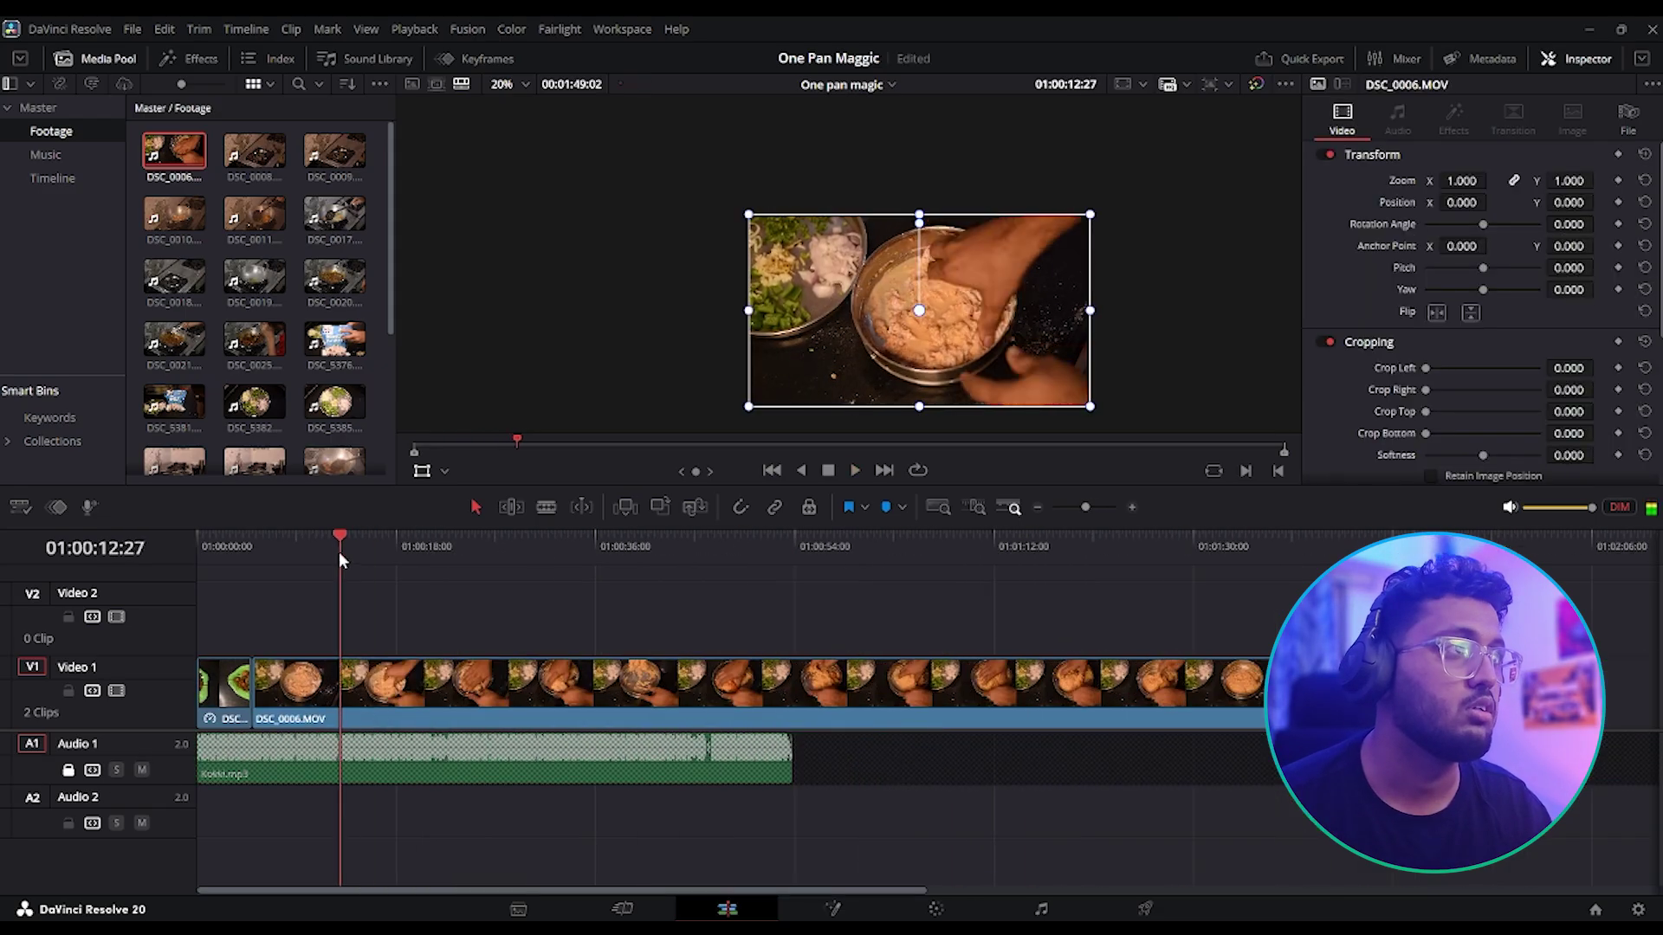
- Turn on snapping and try DSC_0006.MOV on Video 2 with its start trimmed to the playhead at 01:00:12:08
click(346, 713)
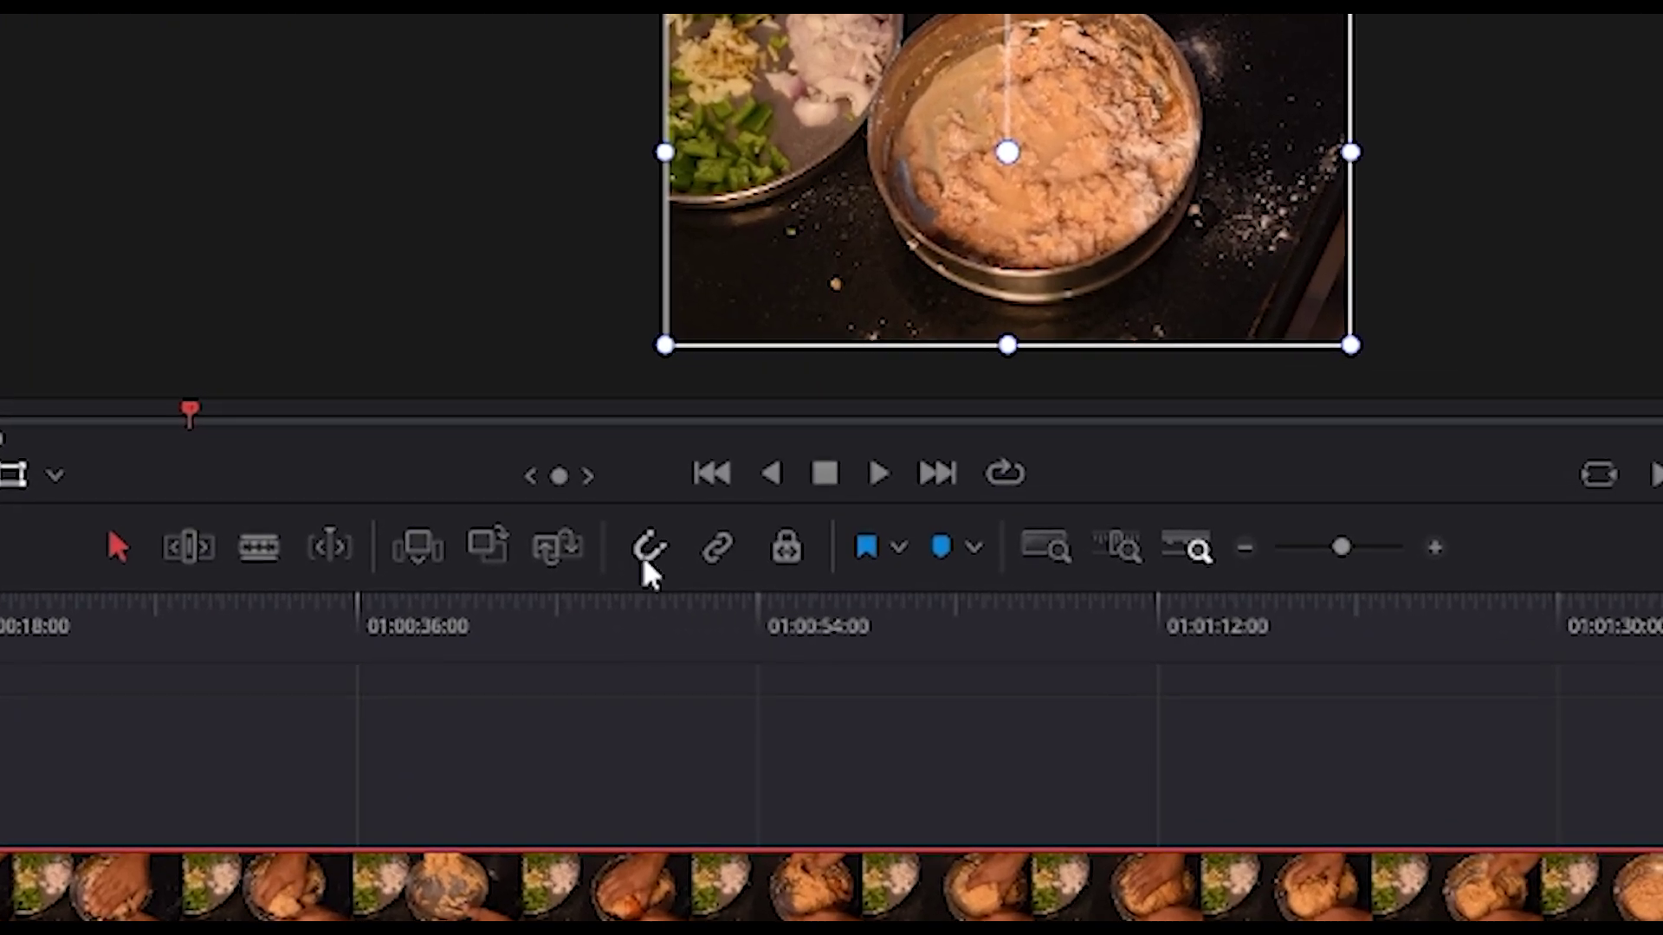
click(644, 562)
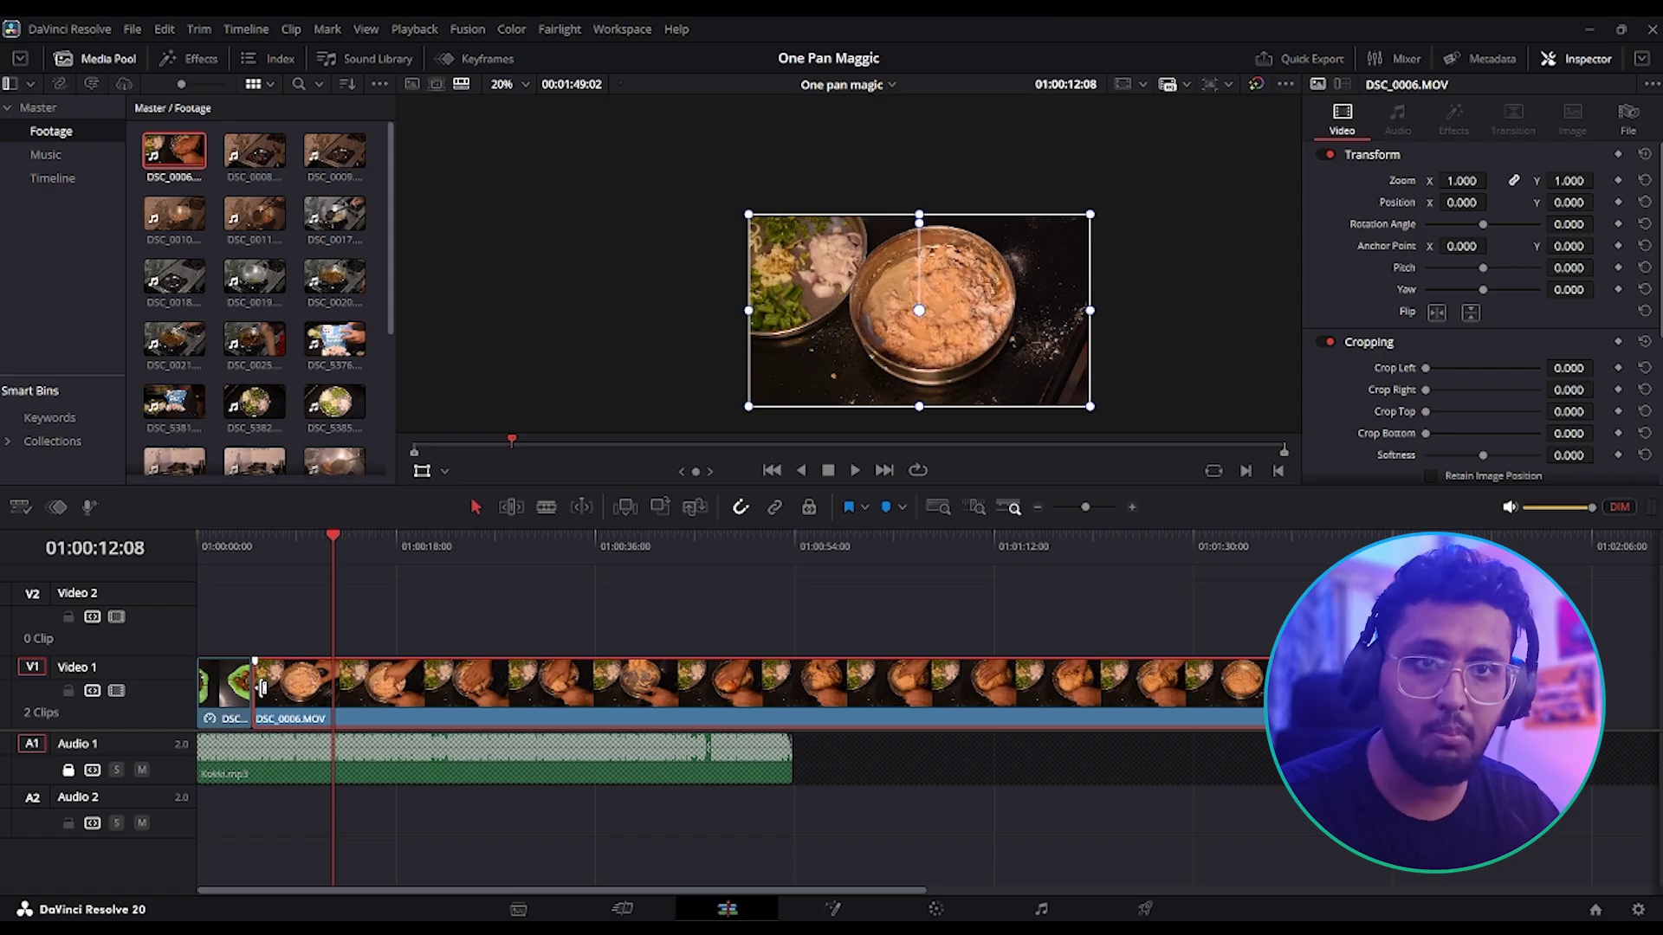
drag(263, 686, 253, 627)
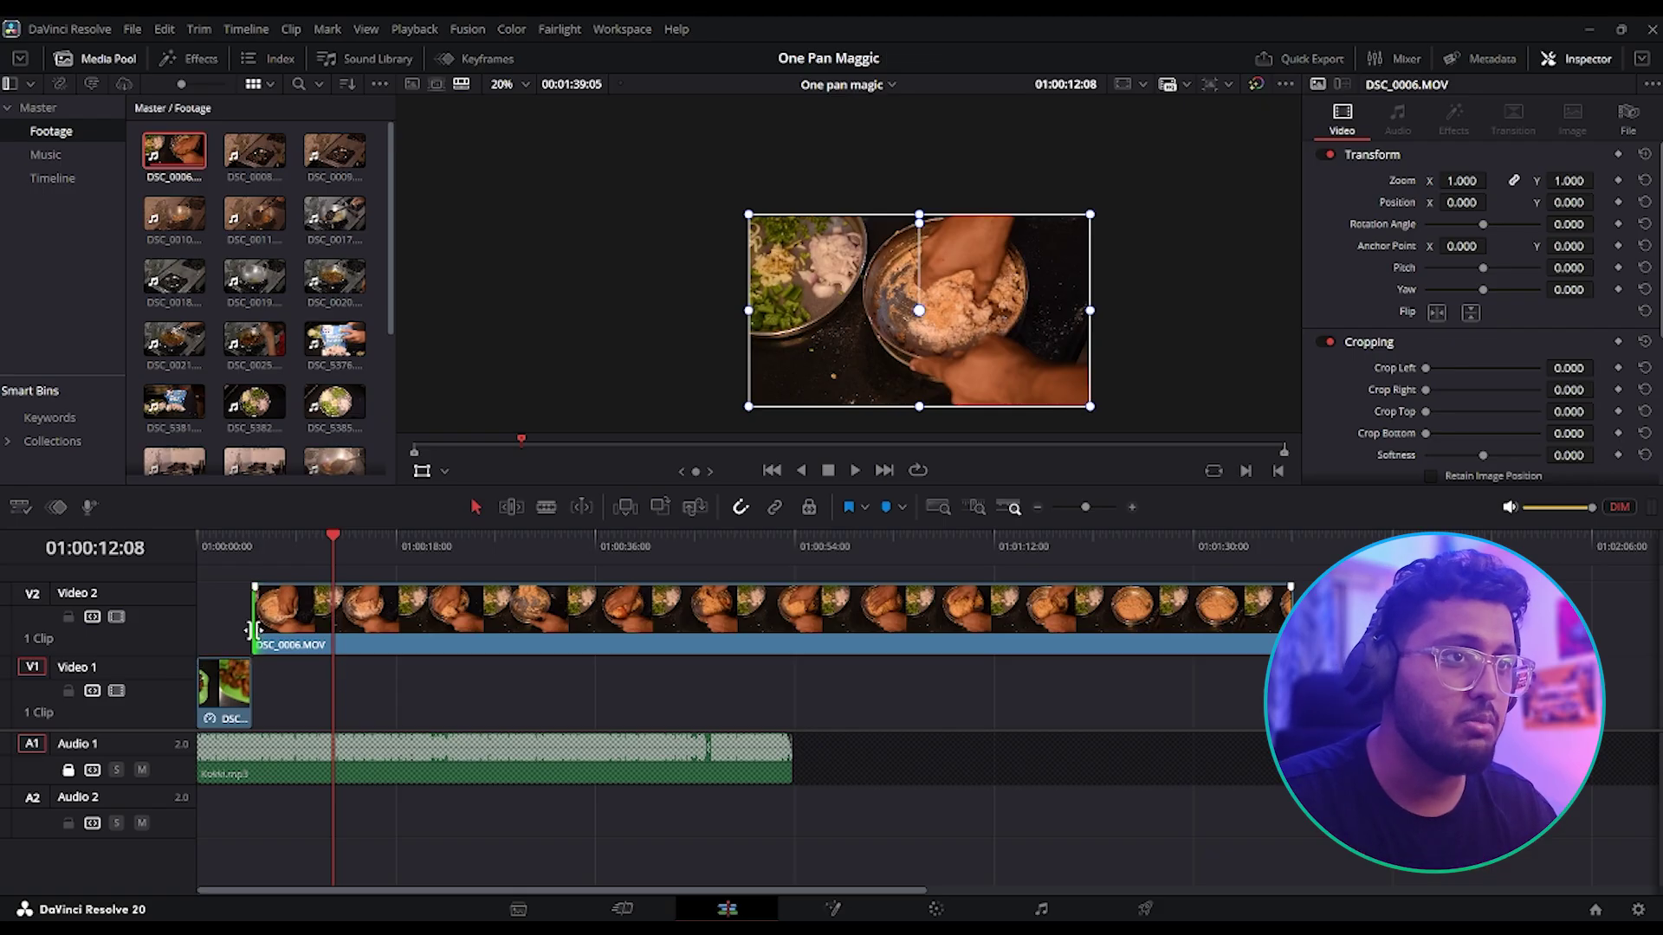
drag(252, 630, 330, 638)
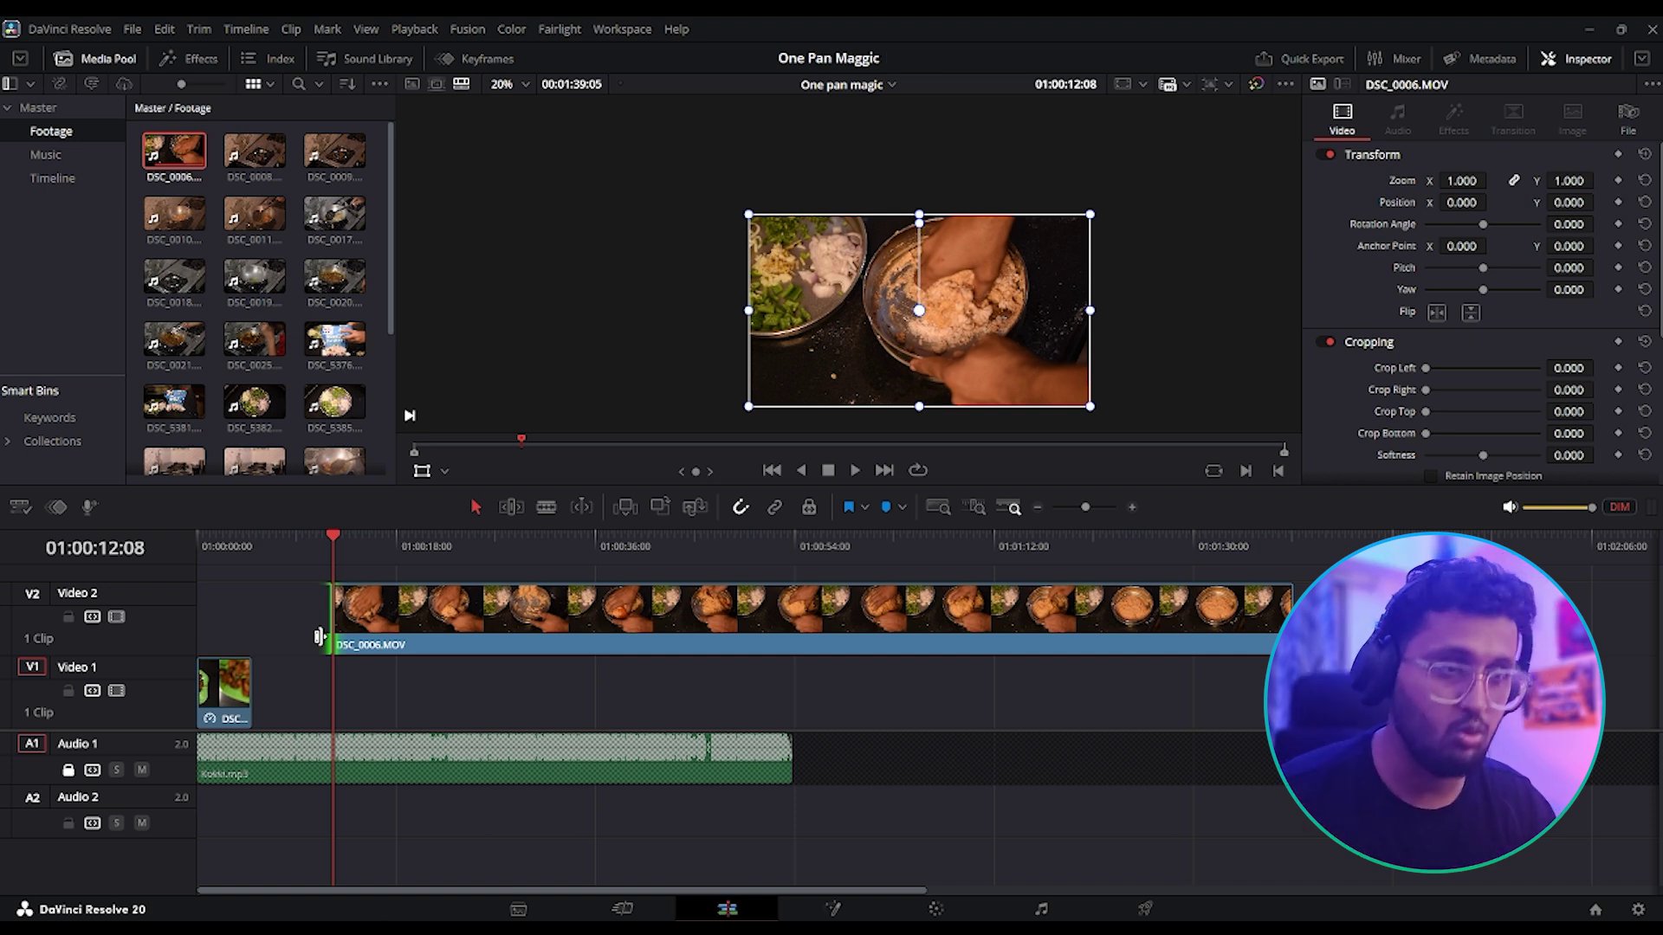
- Undo the trims and the track move of DSC_0006.MOV so it sits against DSC_5410.MOV on Video 1
key(ctrl+z)
key(ctrl+z)
key(ctrl+z)
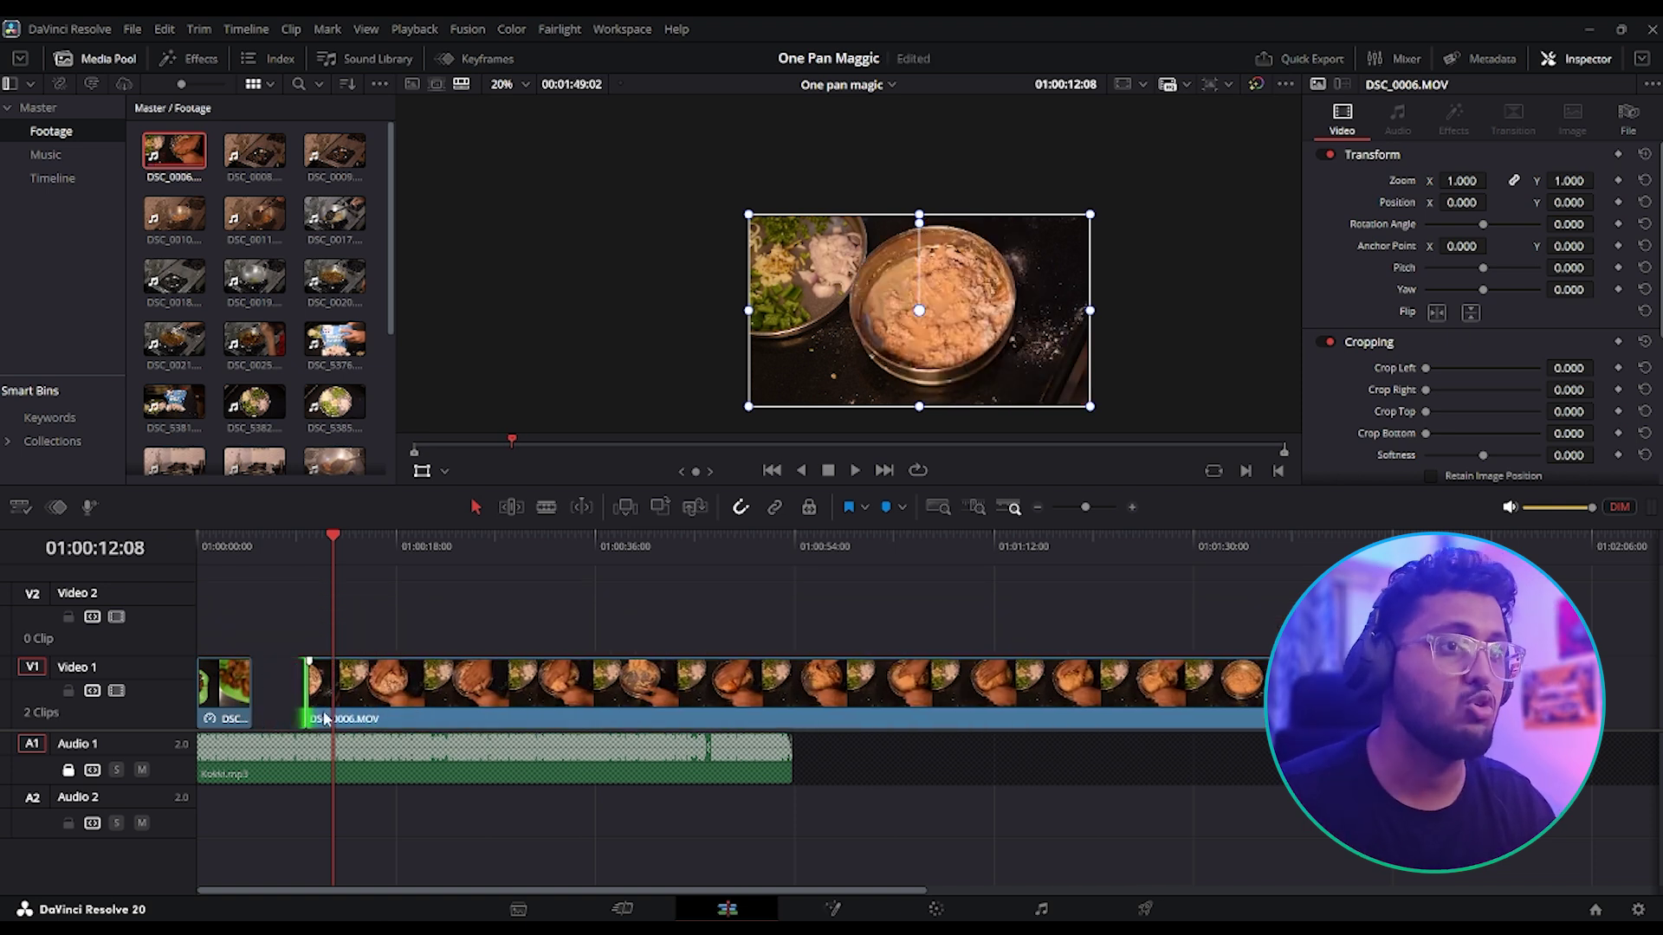
key(ctrl+z)
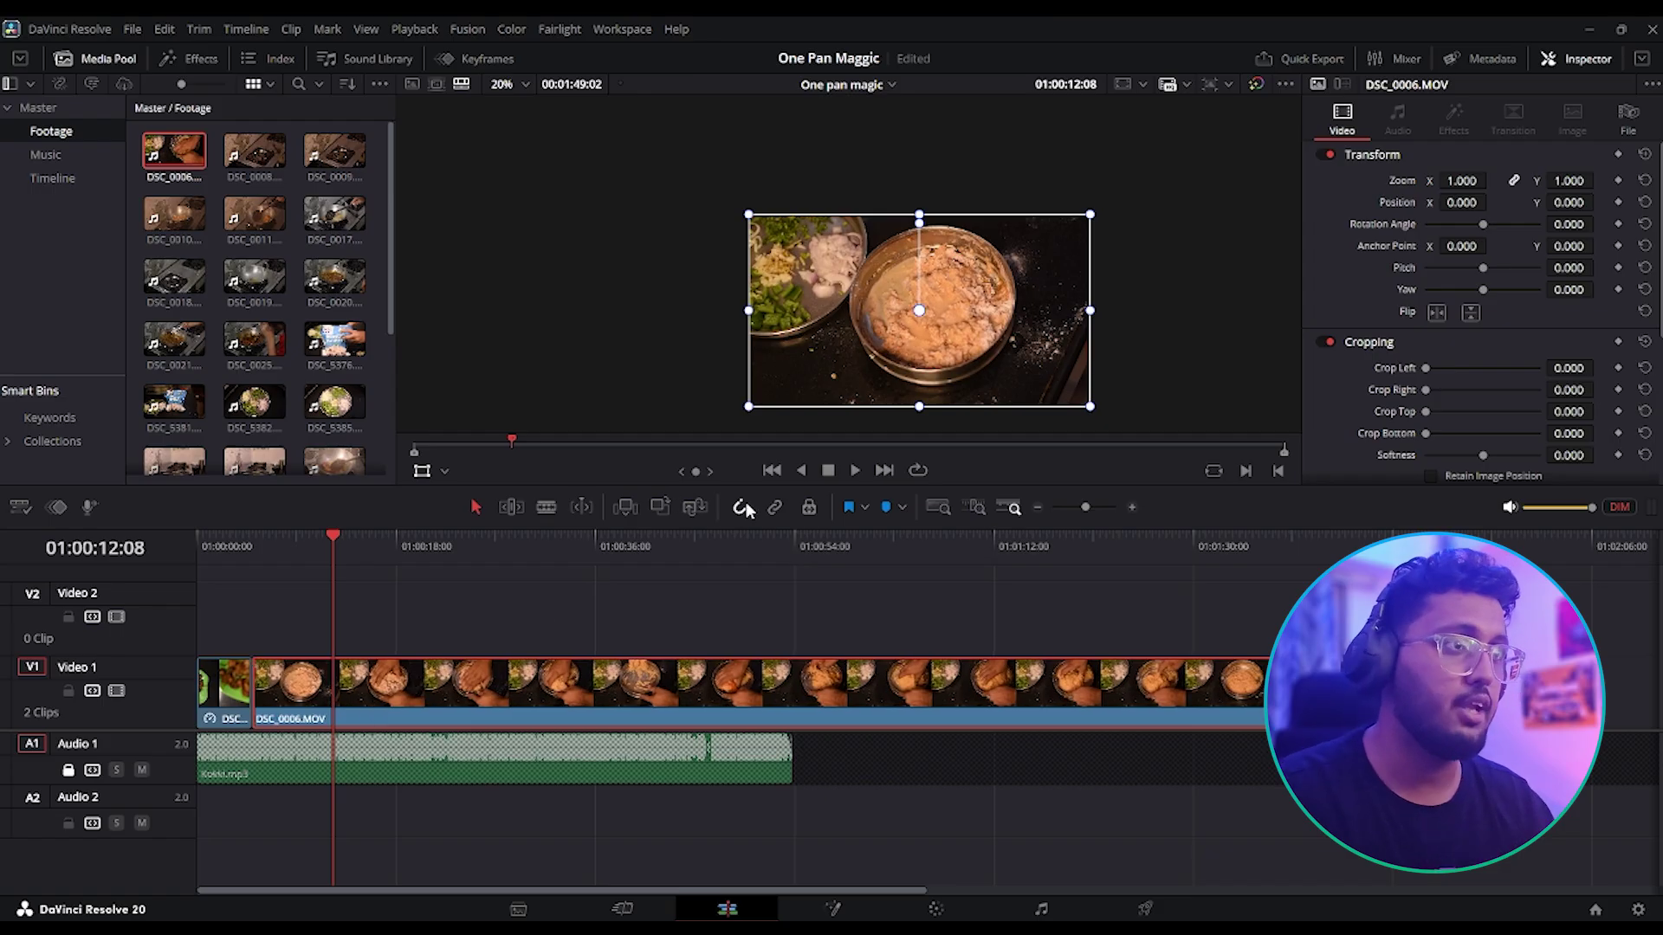
- Trim the start of DSC_0006.MOV without snapping, extend it back, and snap it to the playhead at 01:00:12:08
drag(252, 690, 339, 726)
scroll(416, 700, up, 2)
scroll(415, 706, up, 5)
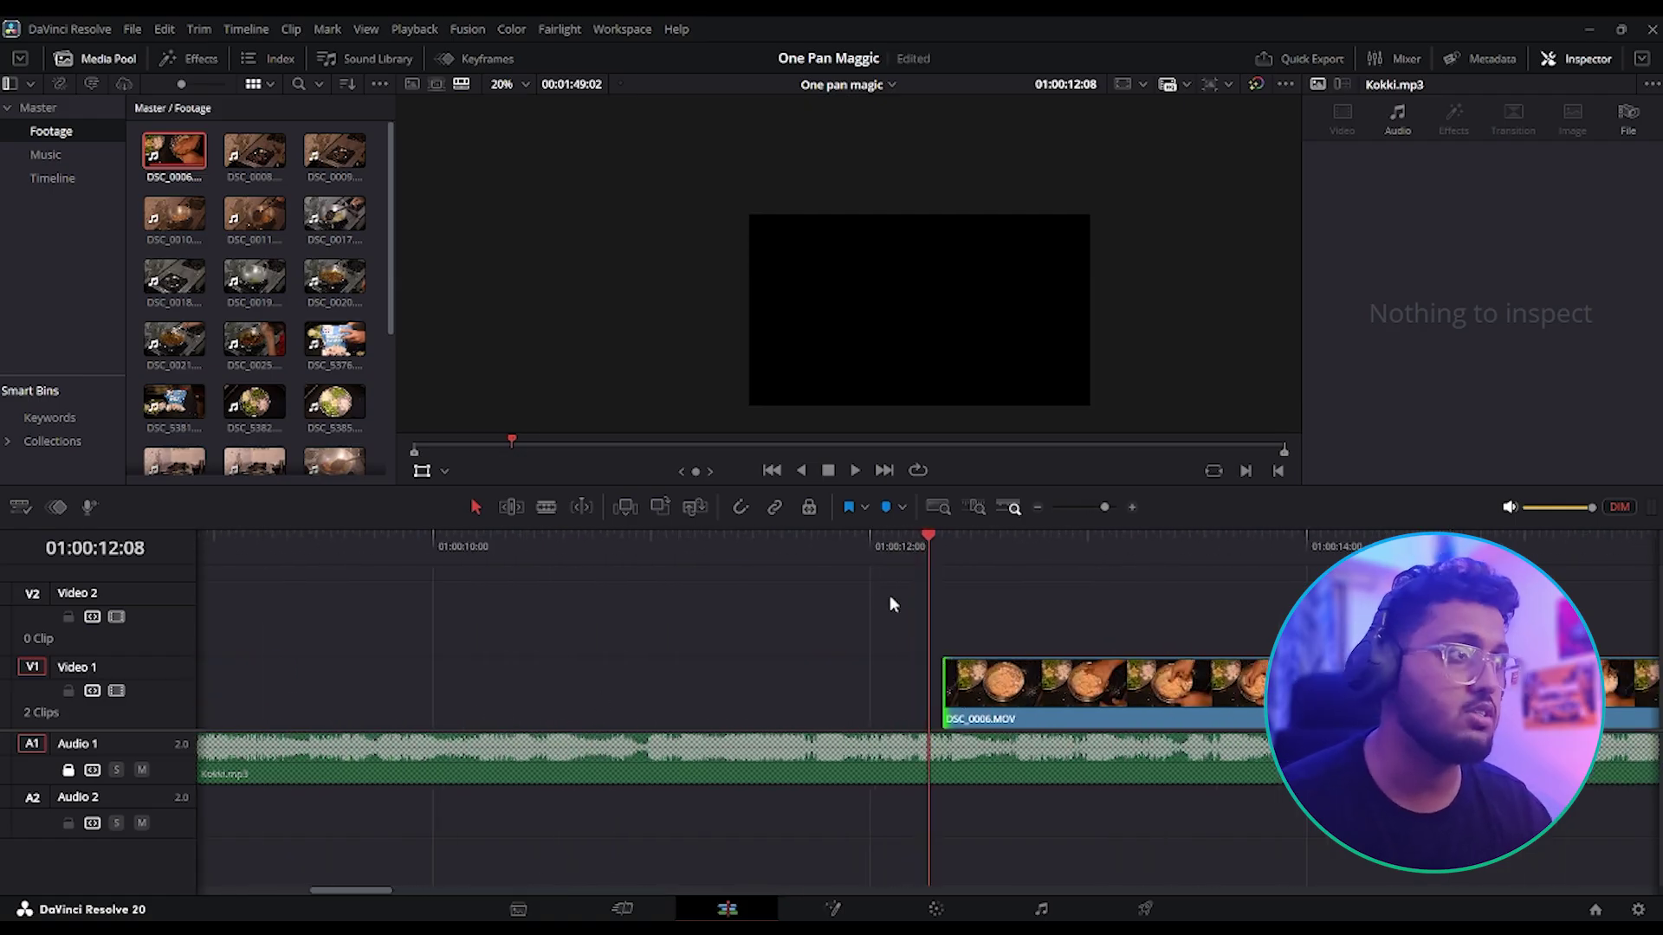
drag(945, 693, 574, 681)
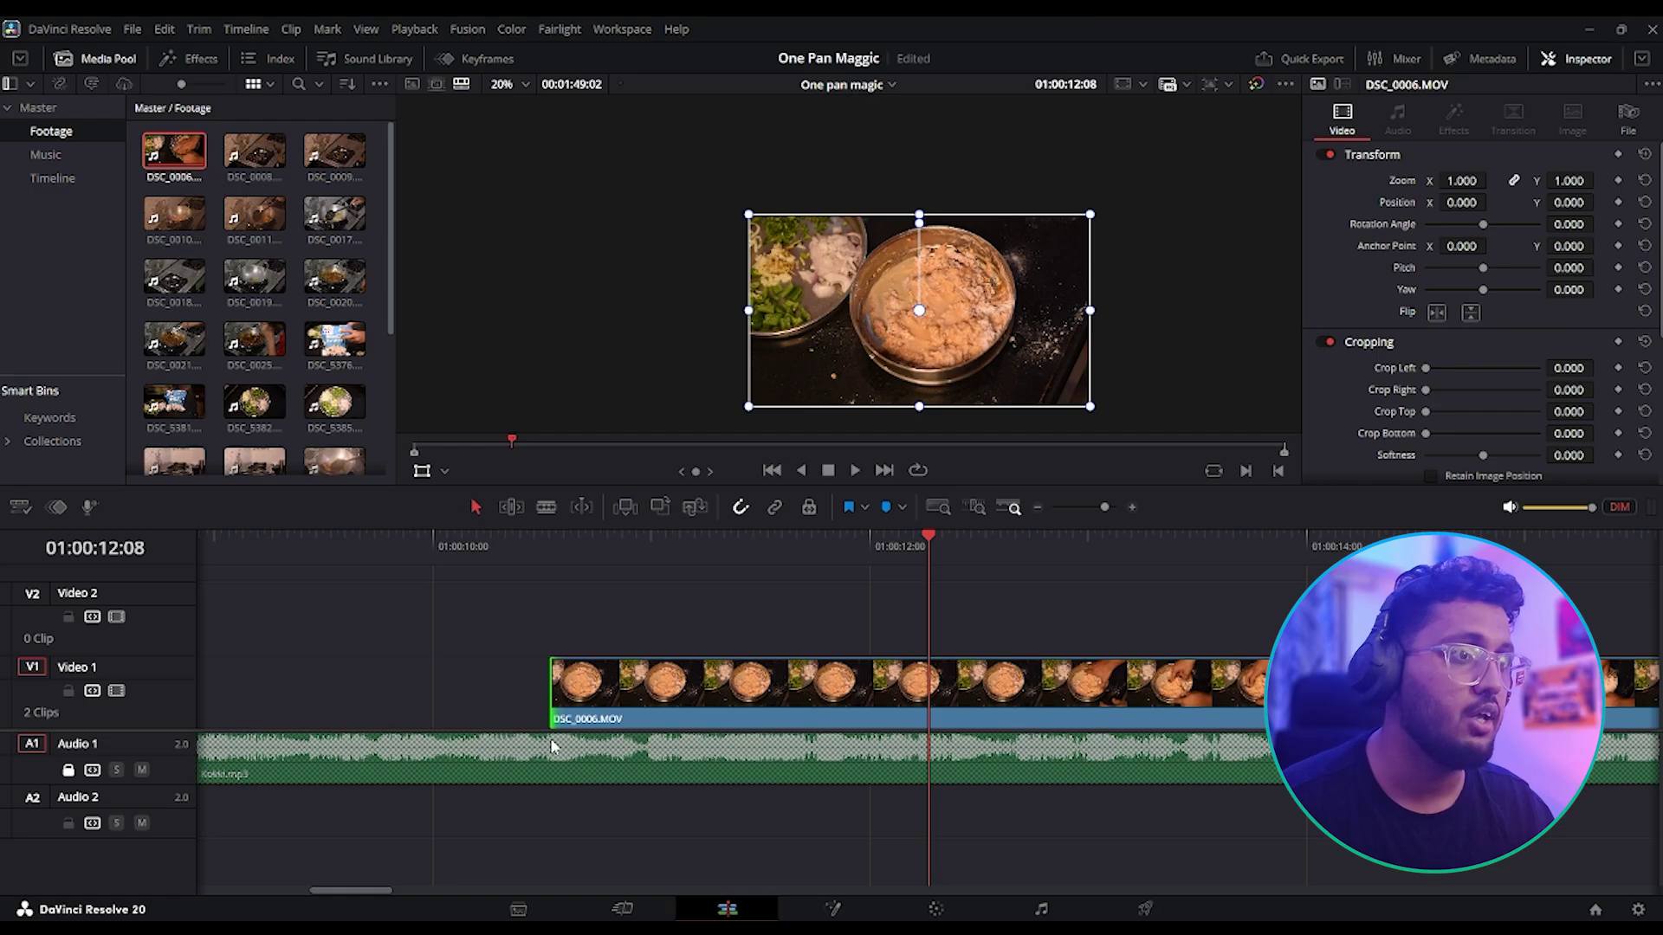
drag(561, 697, 945, 760)
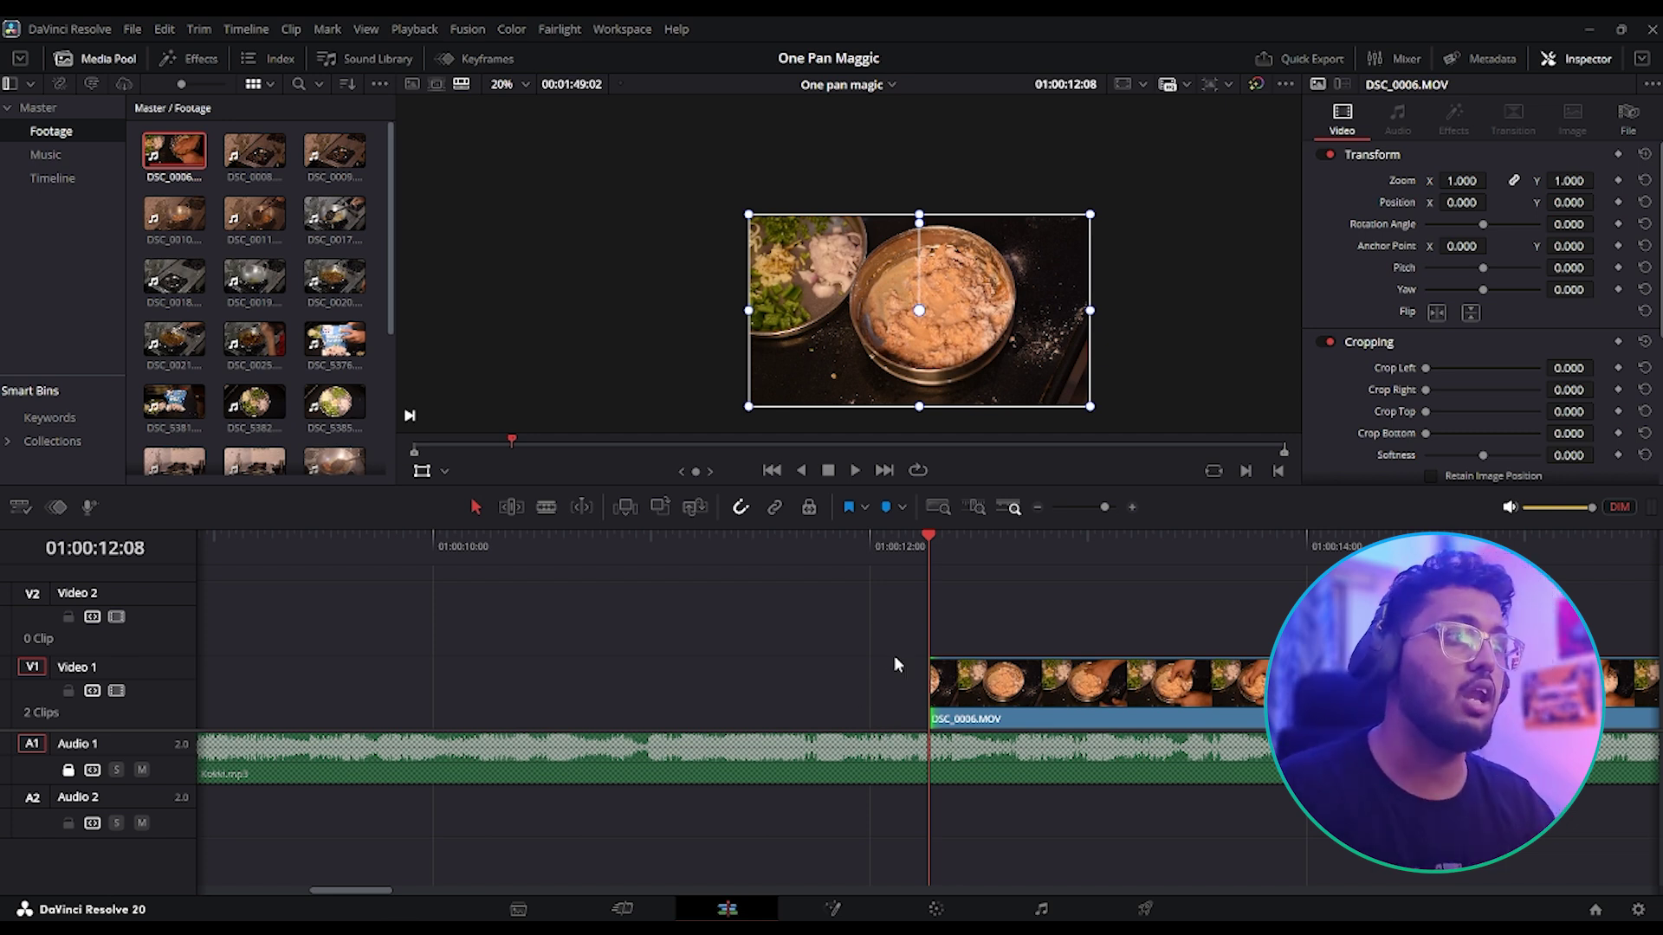
- Move the trimmed DSC_0006.MOV clip against the end of DSC_5410.MOV and split it at 01:00:07:09
scroll(893, 658, down, 5)
drag(866, 692, 574, 707)
key(space)
click(678, 699)
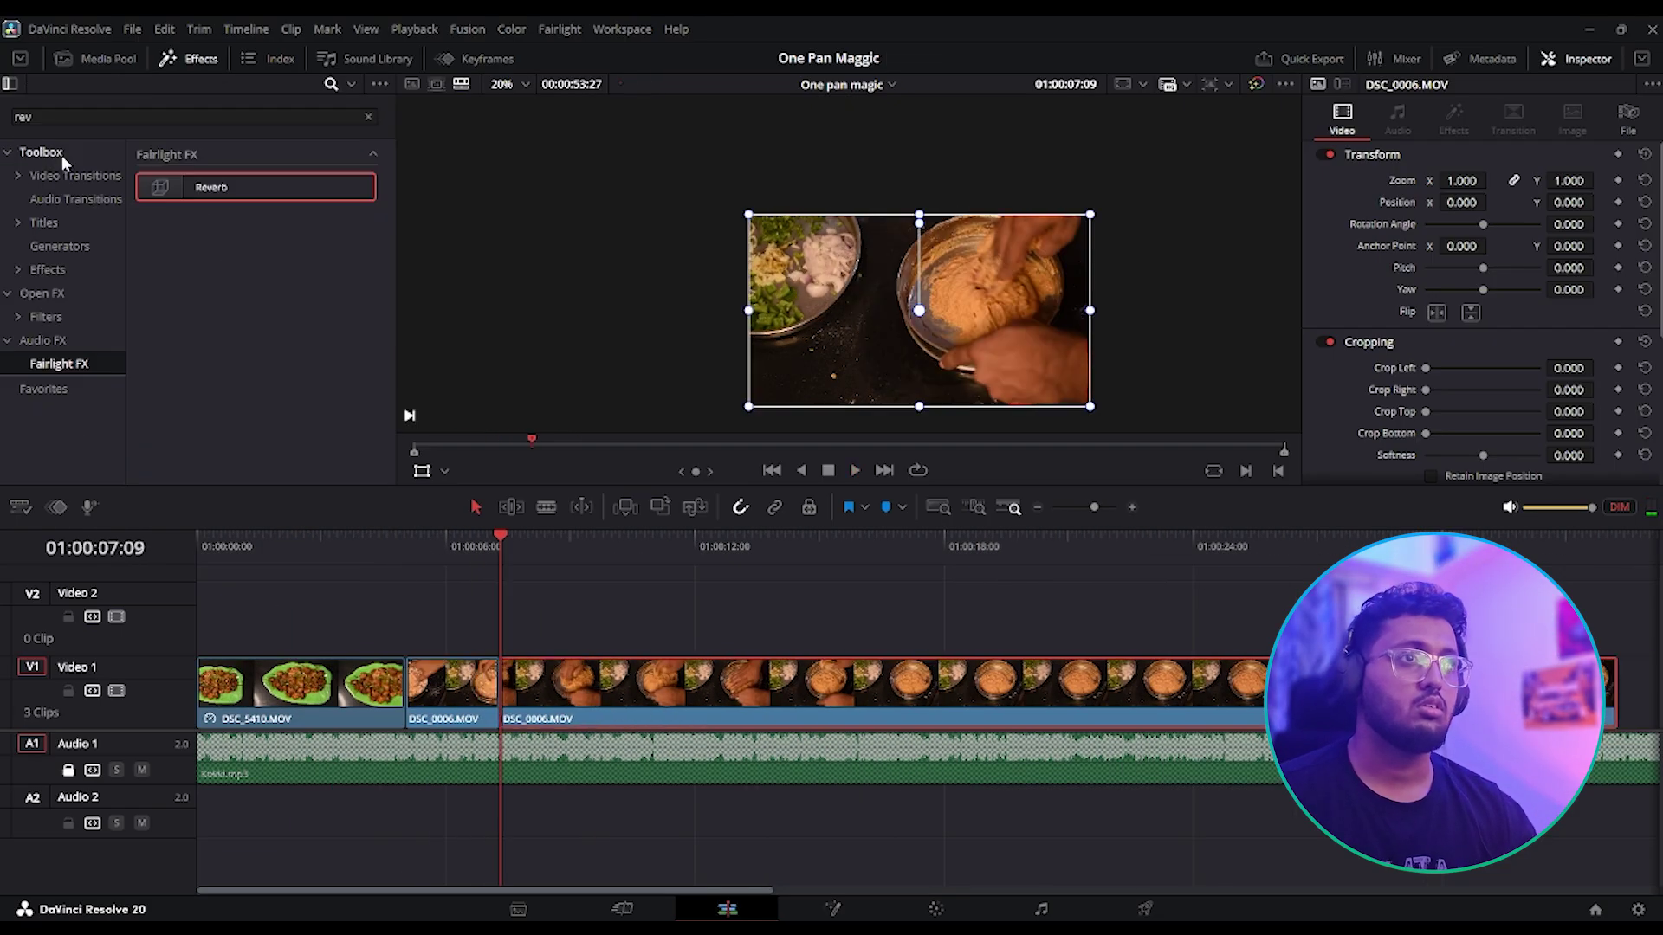
- Try adding a Smooth Cut video transition at the cut between the two DSC_0006.MOV pieces
click(76, 175)
click(222, 349)
drag(222, 348, 499, 684)
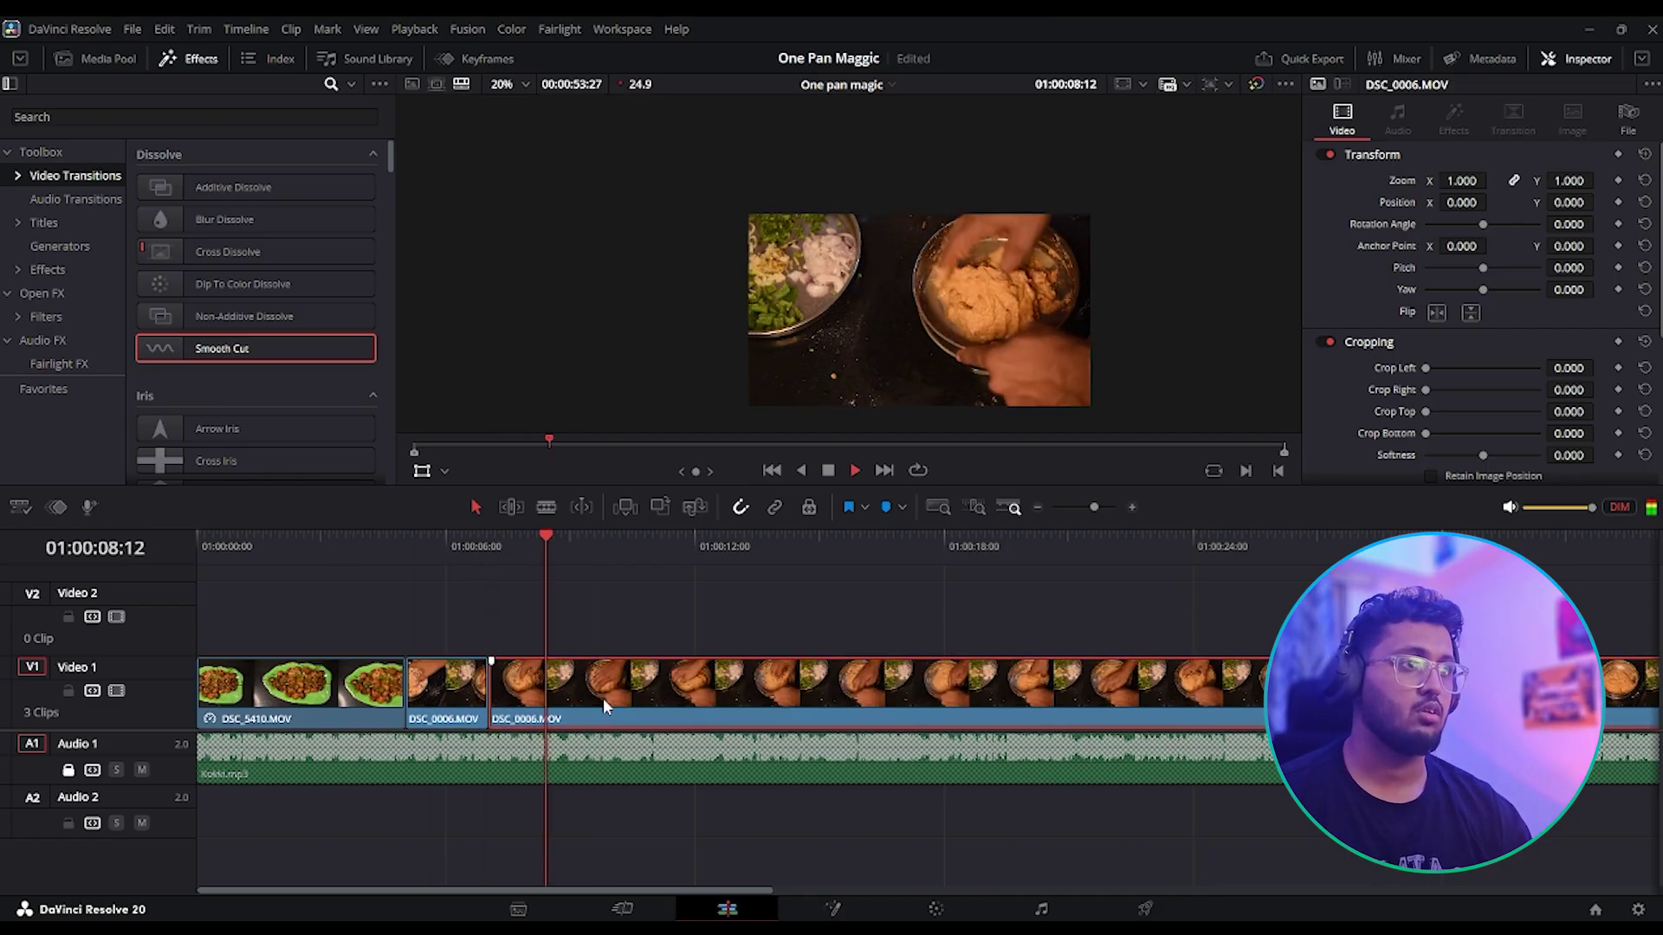
- Play the last DSC_0006.MOV piece, split it at 01:00:10:05, and delete the remainder after the cut
click(578, 689)
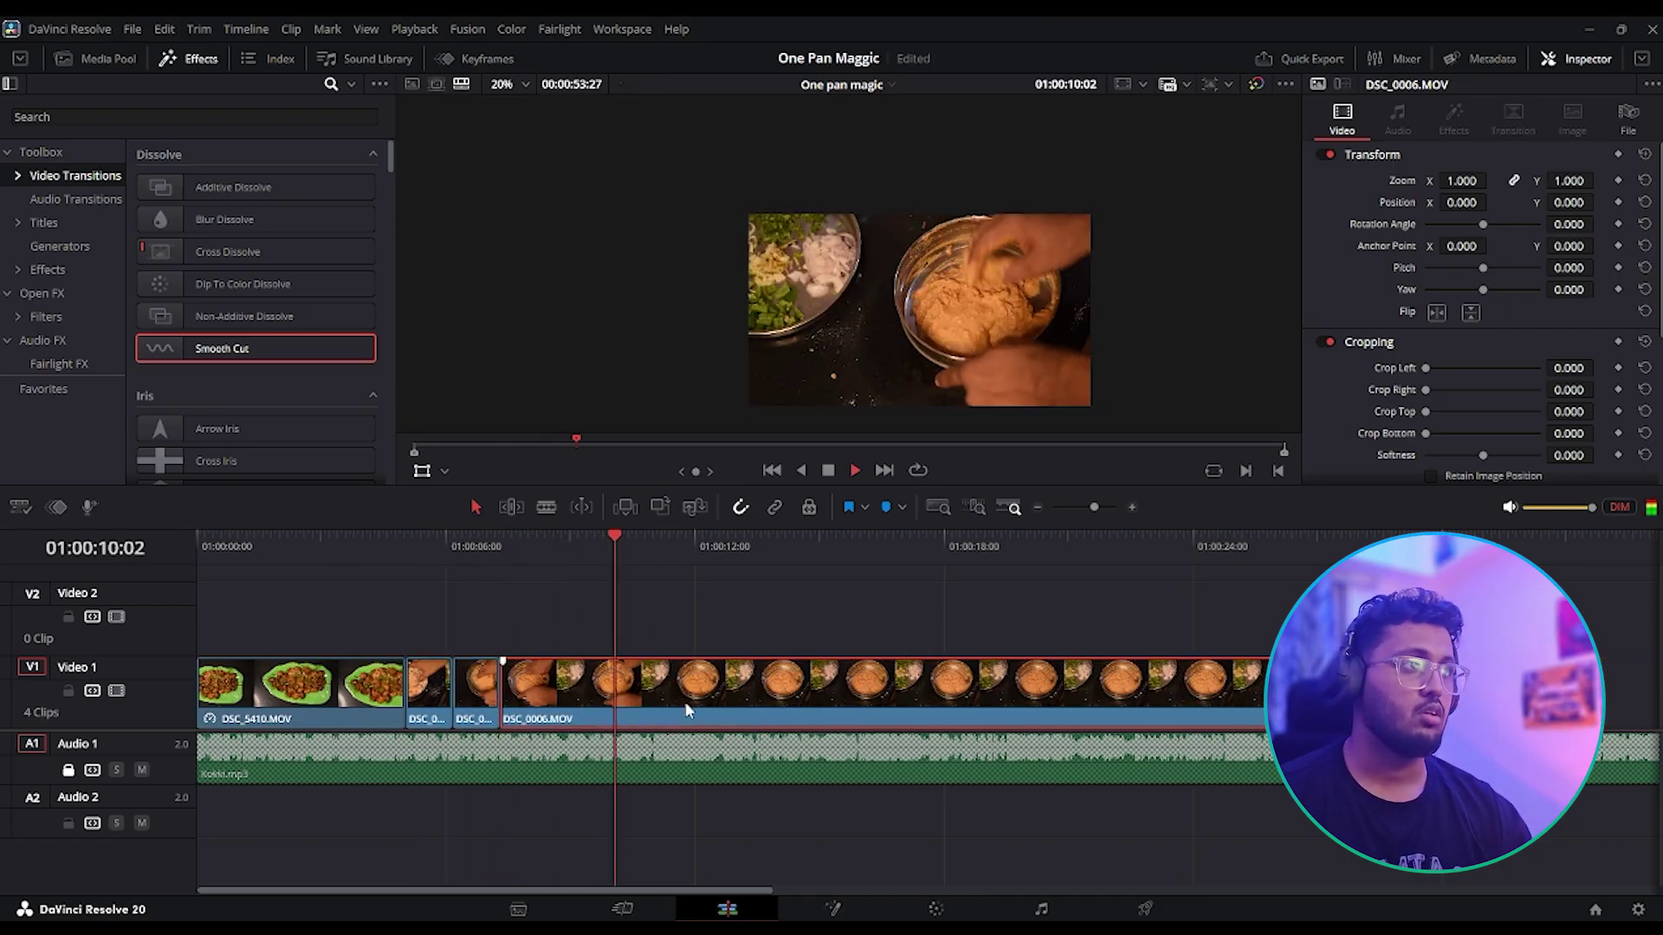
key(space)
key(ctrl+b)
key(Delete)
- Place DSC_5382.MOV from the footage bin directly after the last DSC_0006.MOV piece on Video 1 and split it at the playhead
click(95, 58)
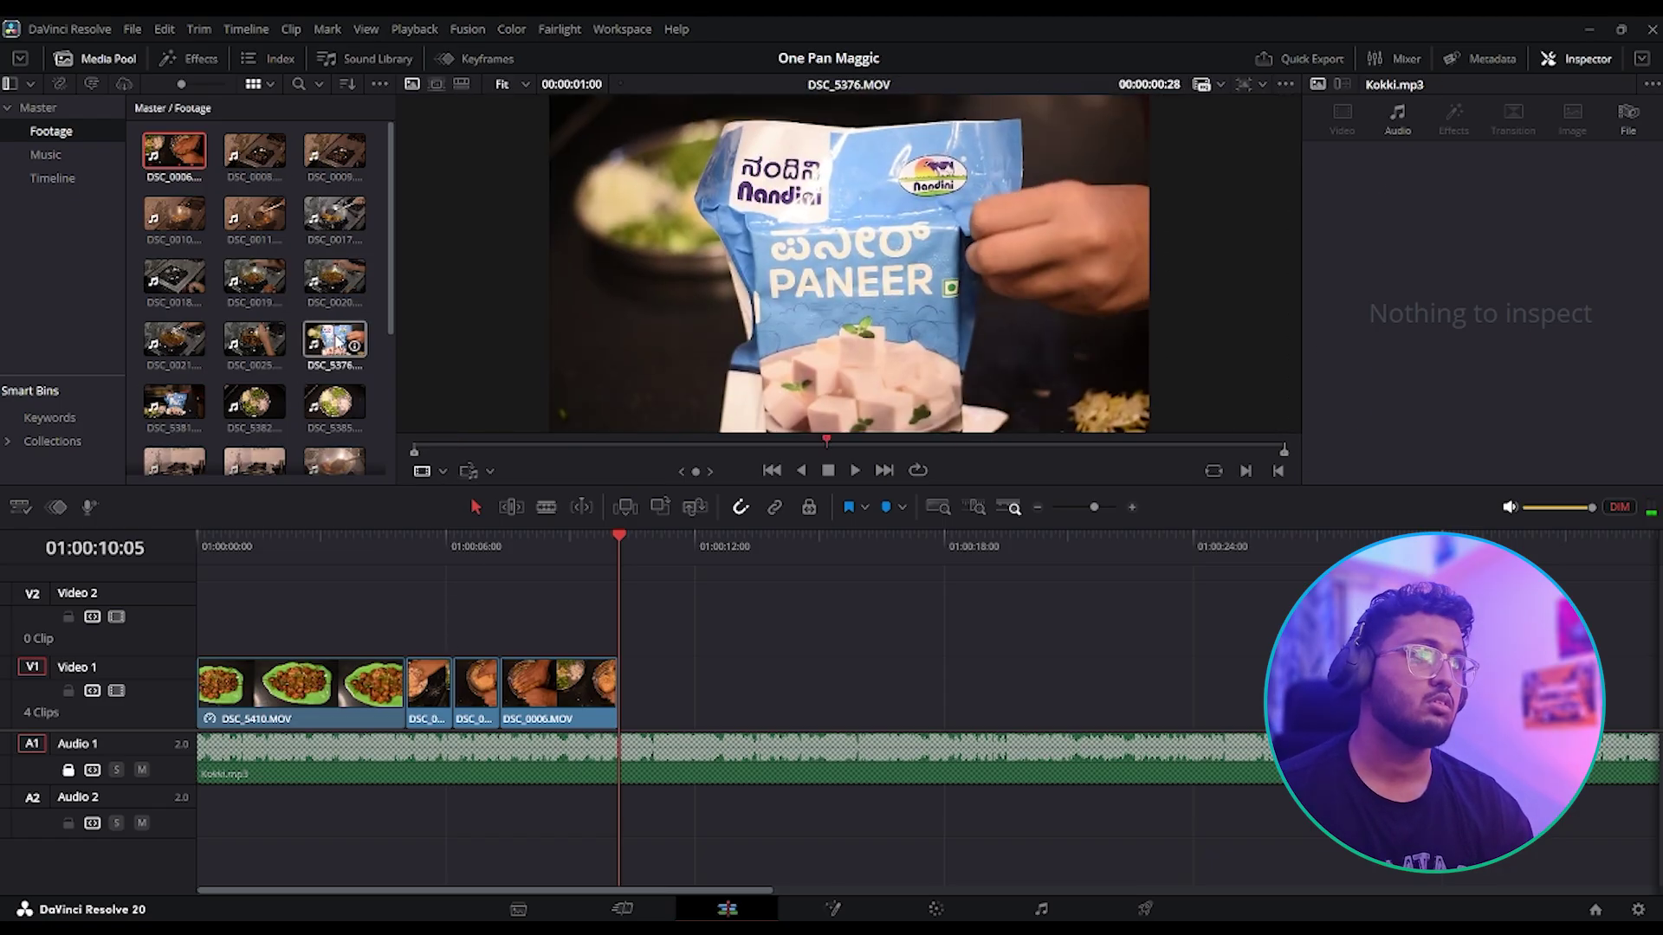
drag(254, 401, 705, 746)
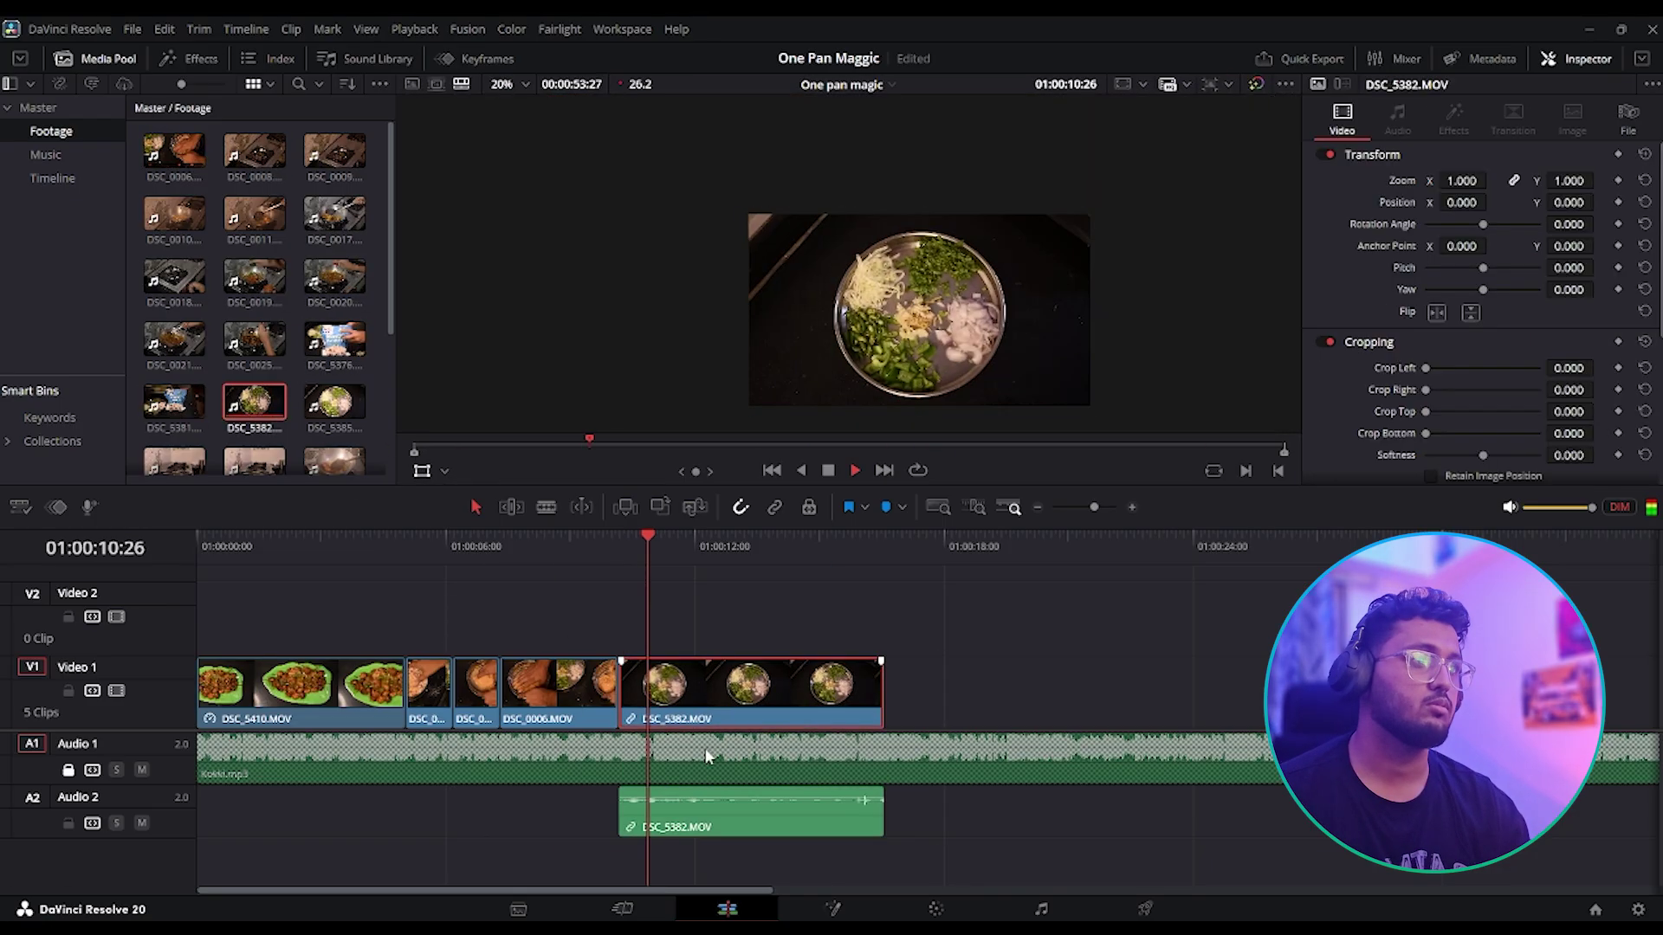
click(697, 541)
key(ctrl+b)
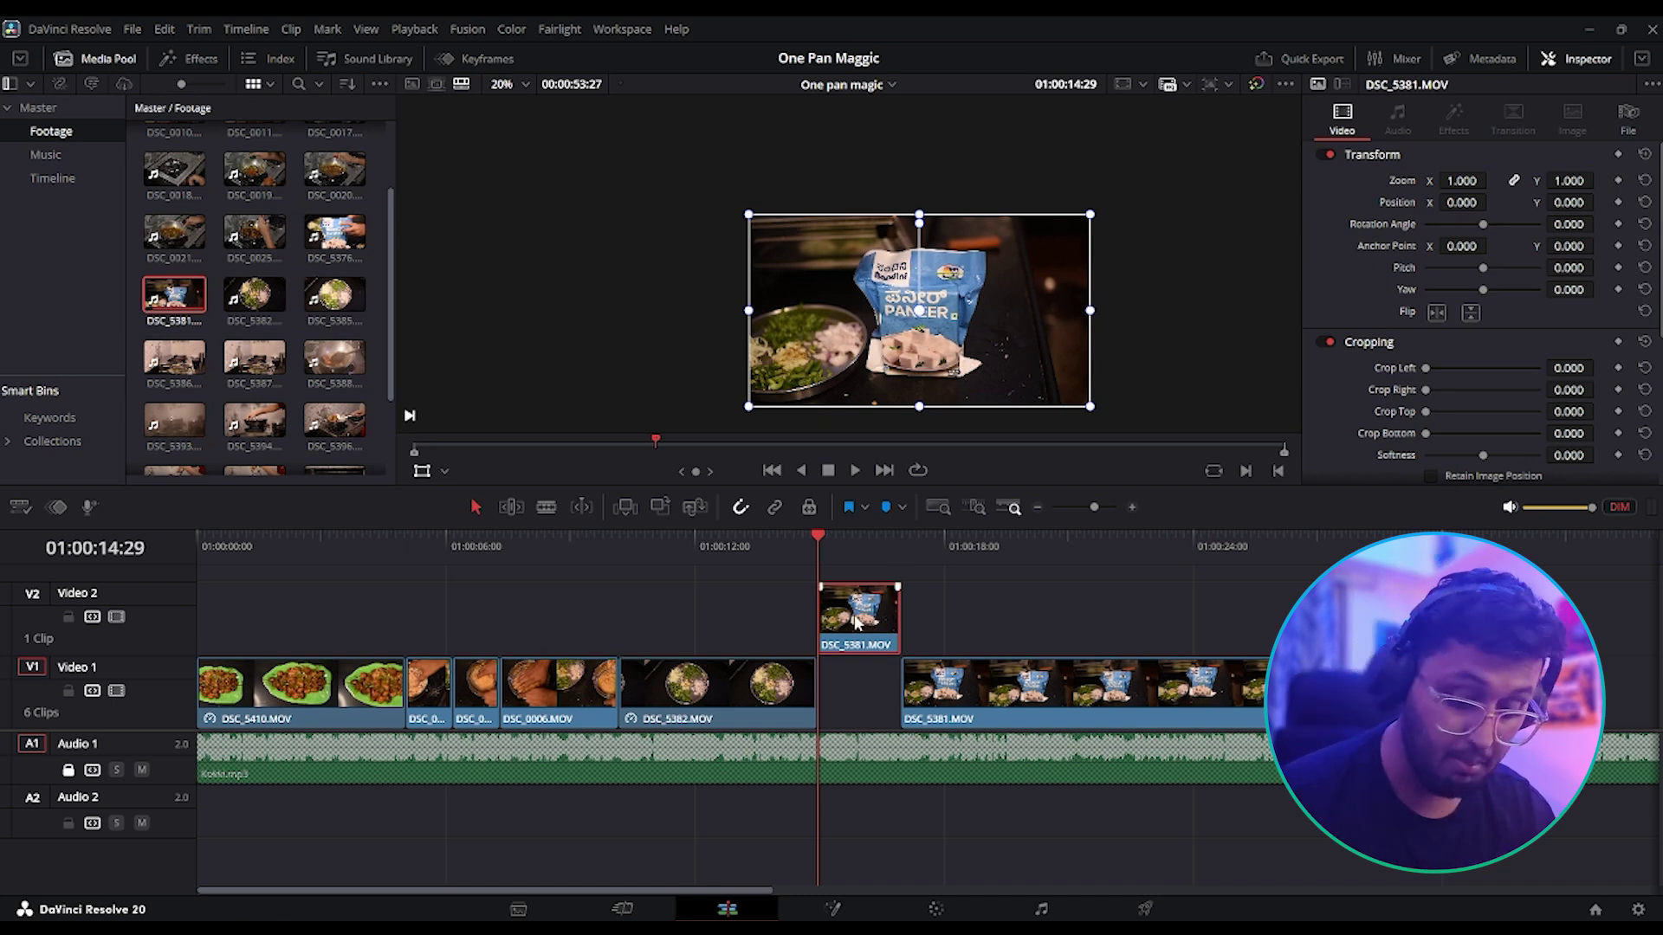
- Turn the short DSC_5381.MOV clip on Video 2 into a freeze frame through its clip speed settings
key(r)
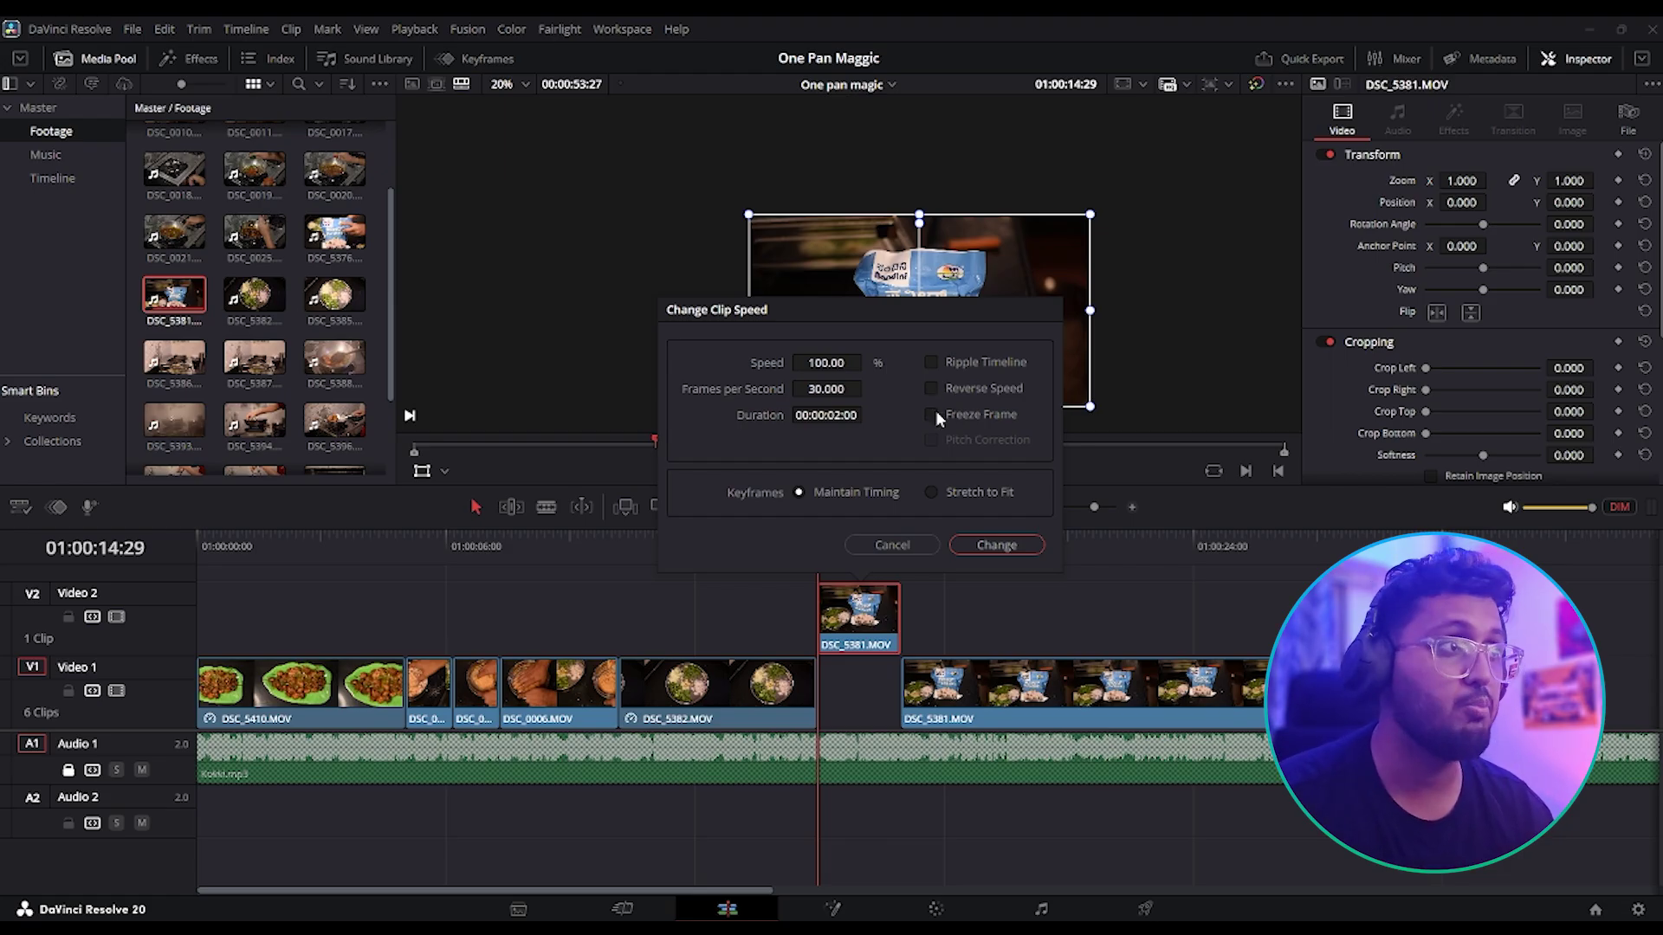
click(931, 414)
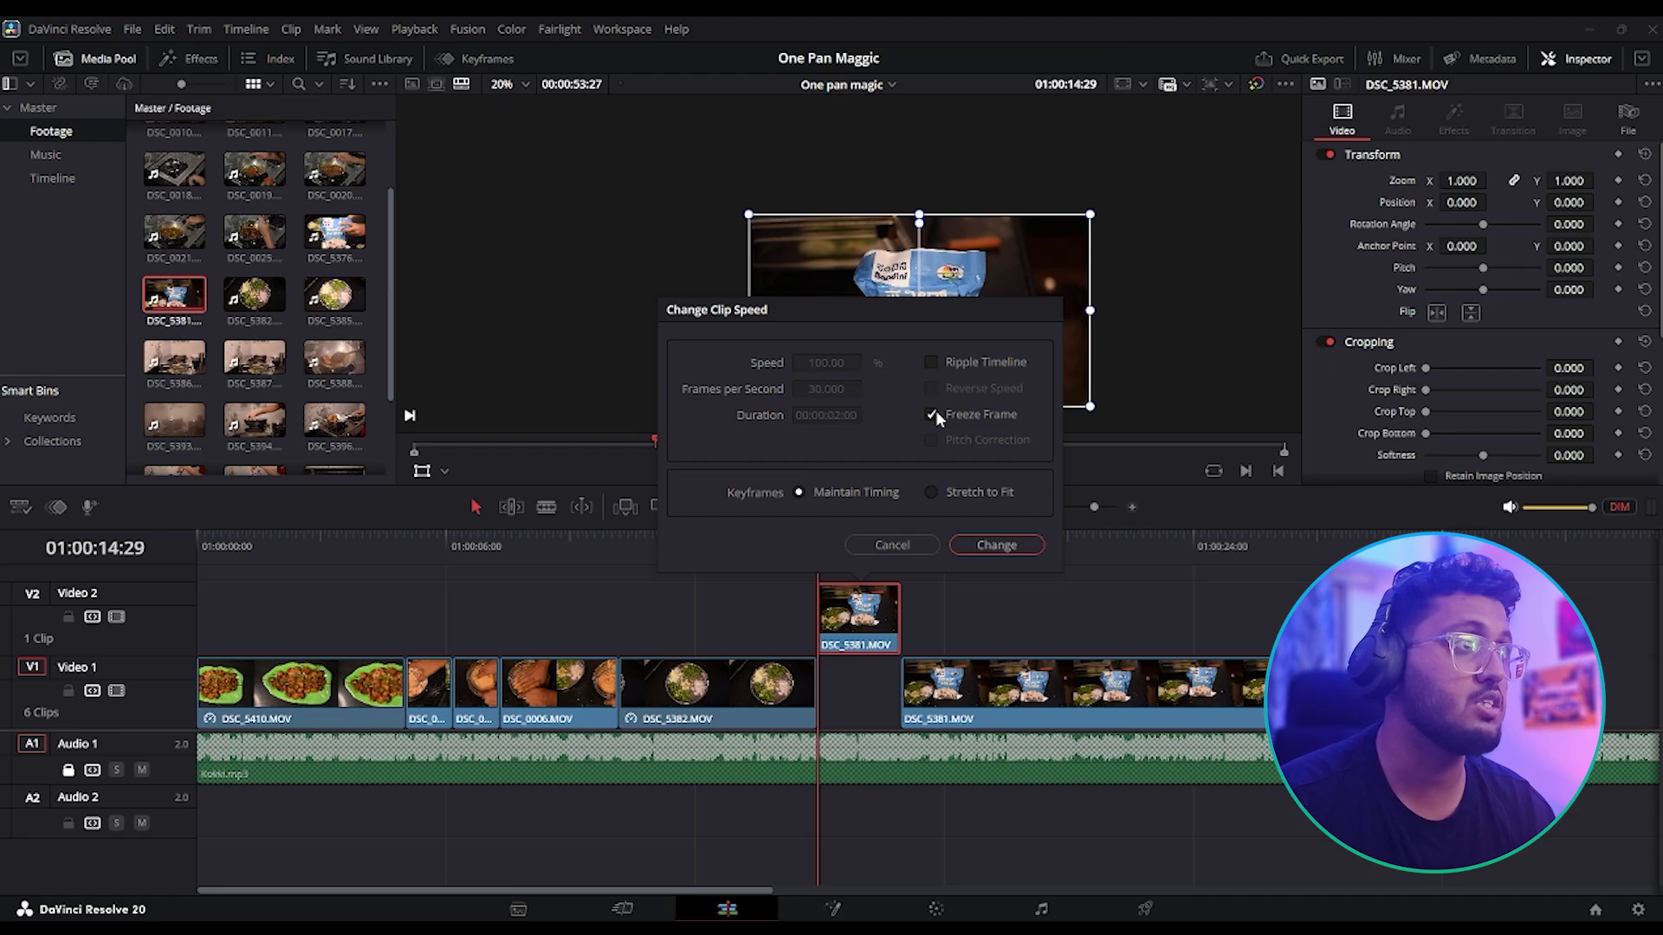
click(991, 545)
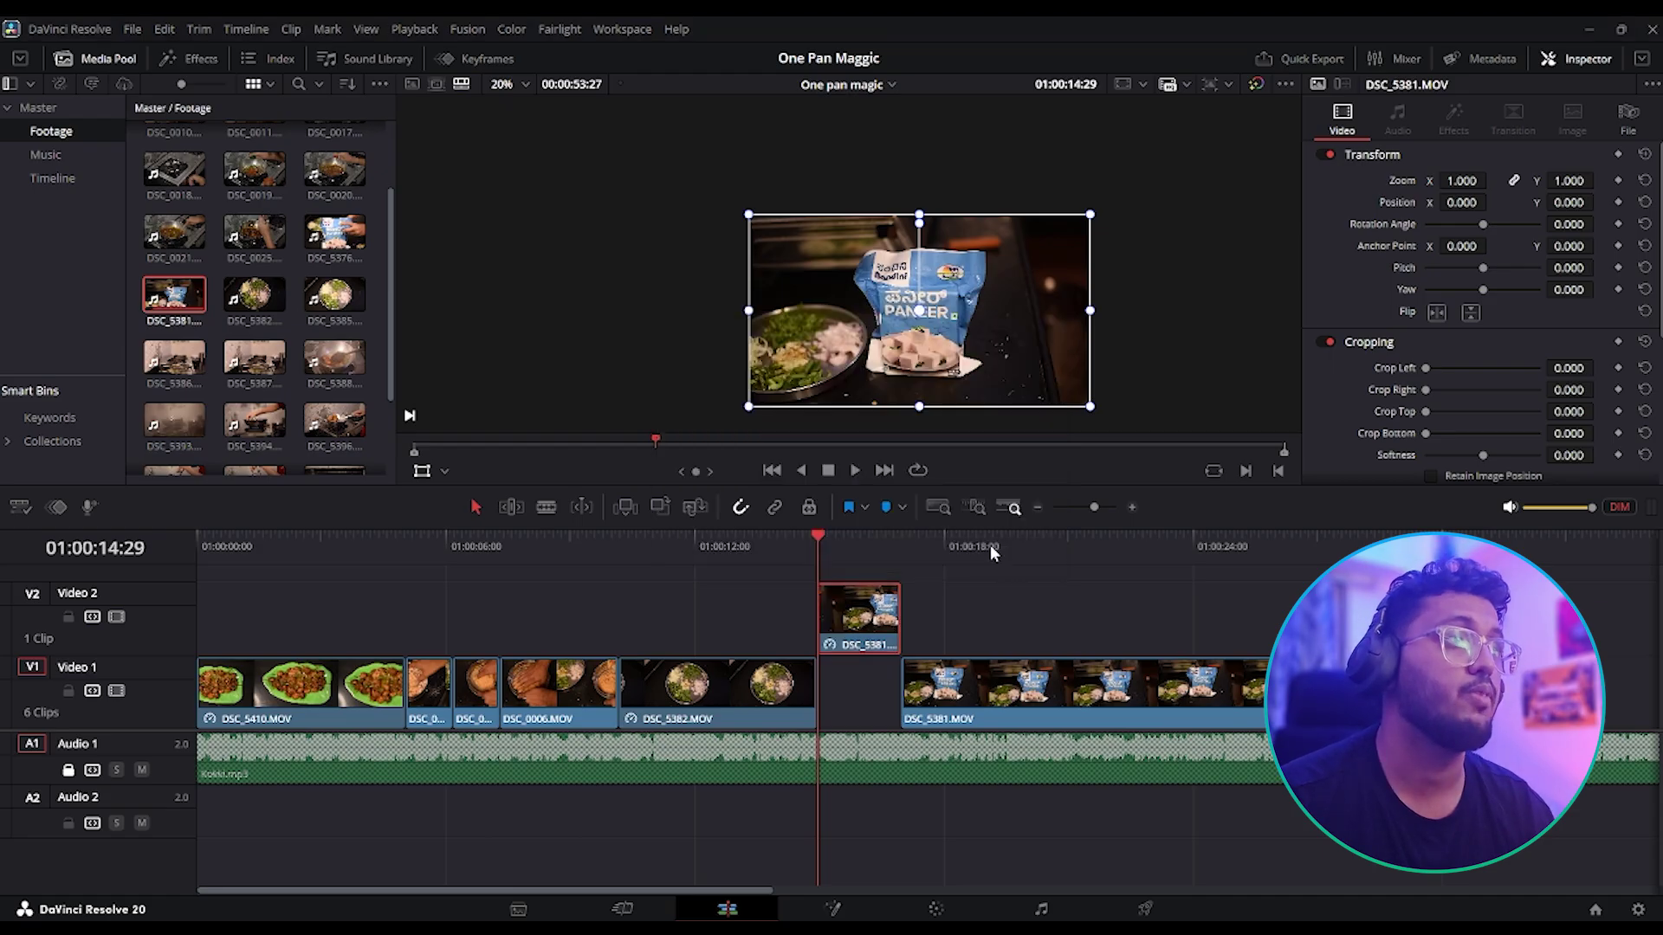
- Play the DSC_5381.MOV freeze frame into the moving clip after it, with the monitoring audio temporarily muted
click(1510, 508)
key(space)
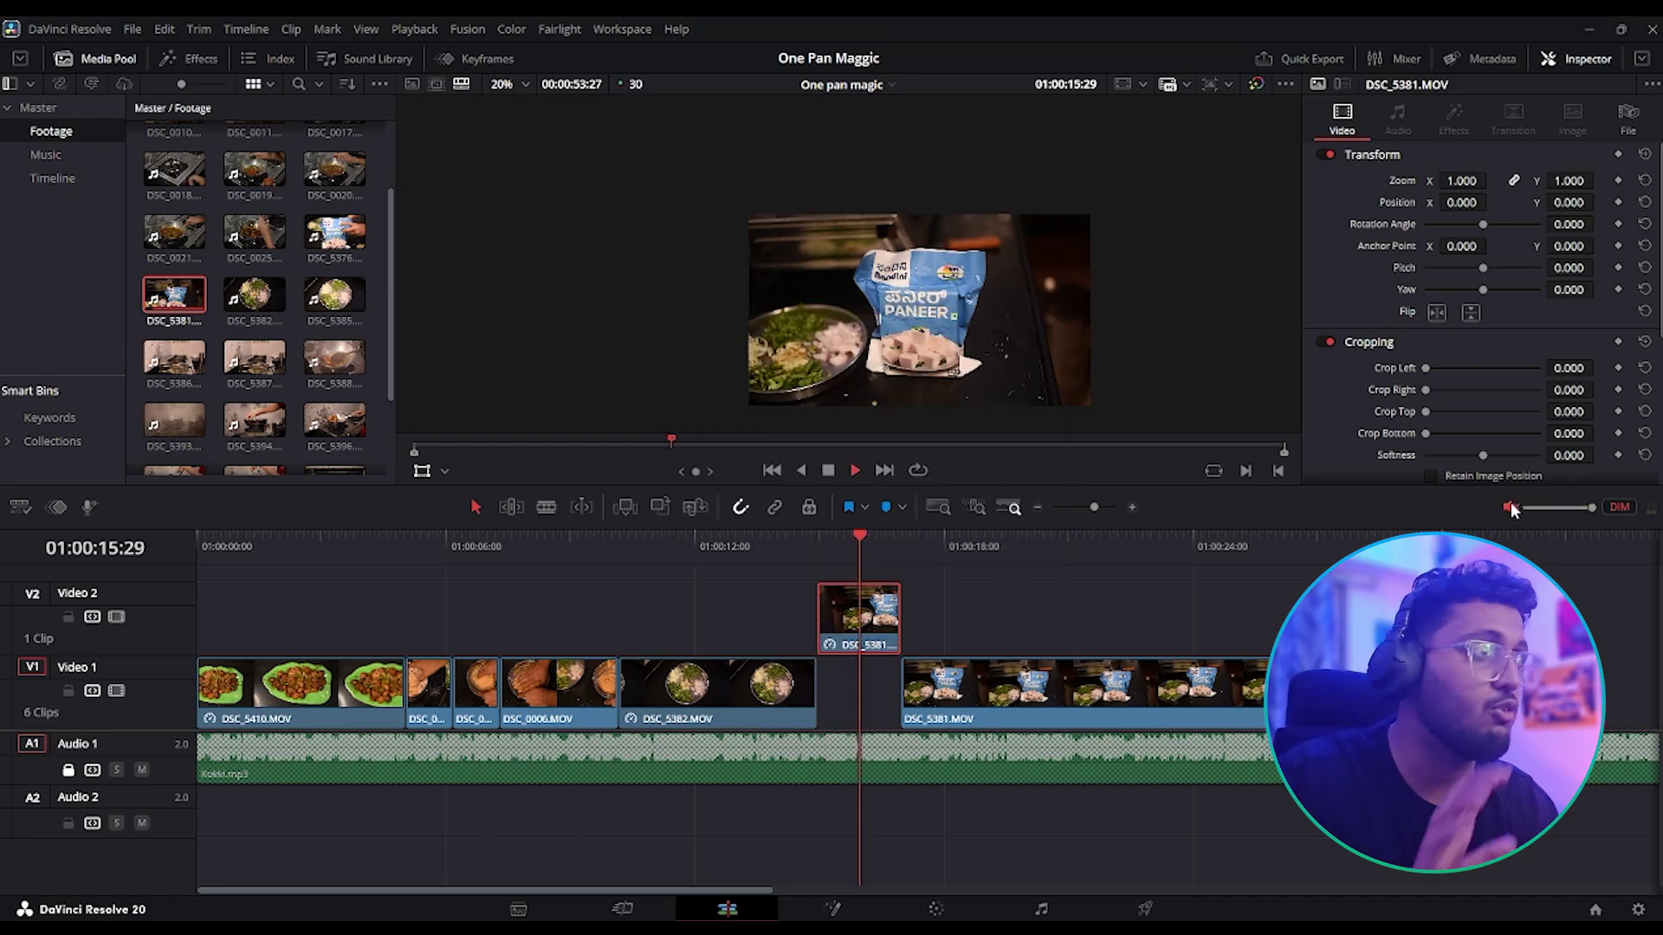
click(1510, 507)
key(space)
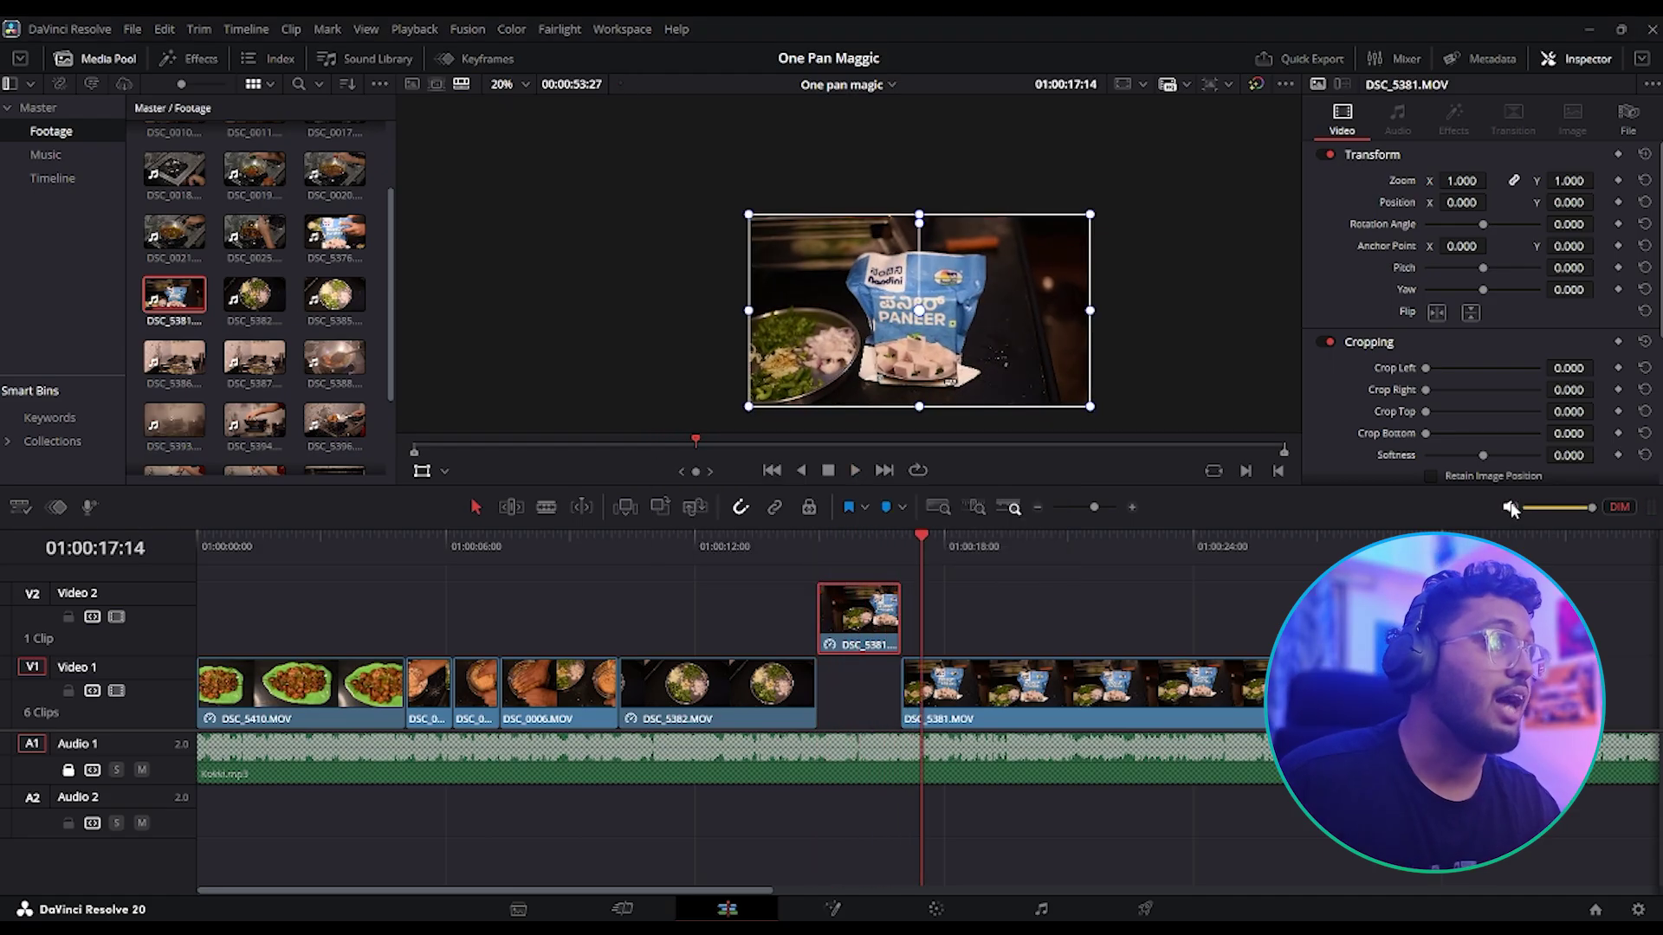
- Delete the moving DSC_5381.MOV clip on Video 1 and put the freeze frame after DSC_5382.MOV, extended to 01:00:19:26
click(1072, 695)
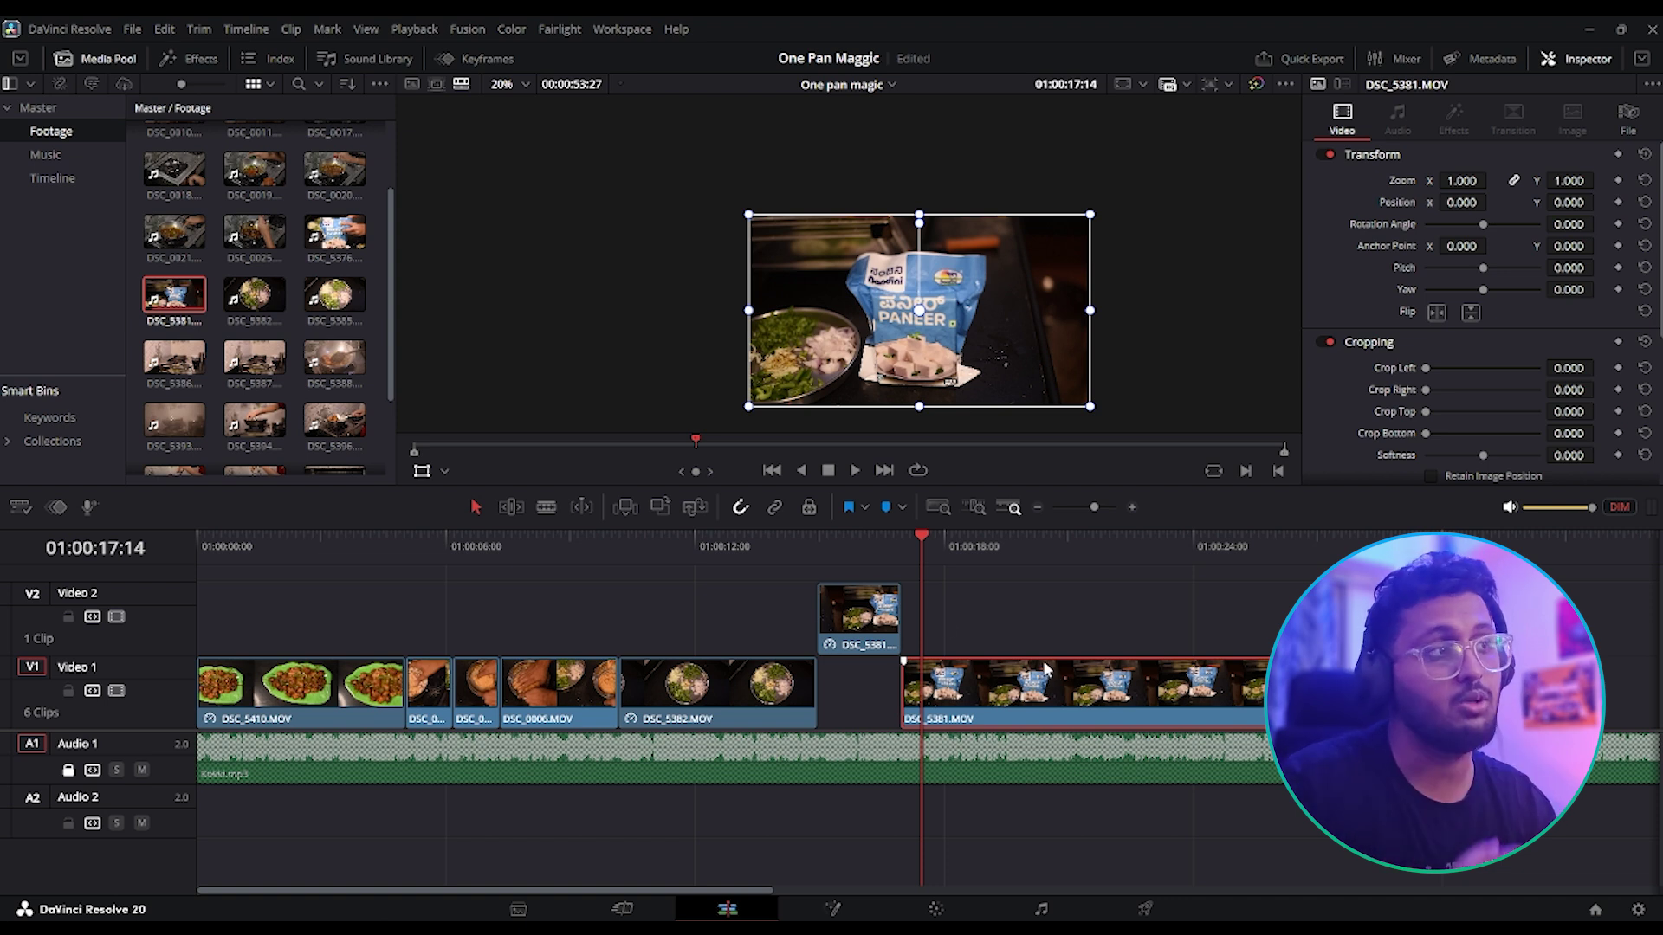
click(818, 555)
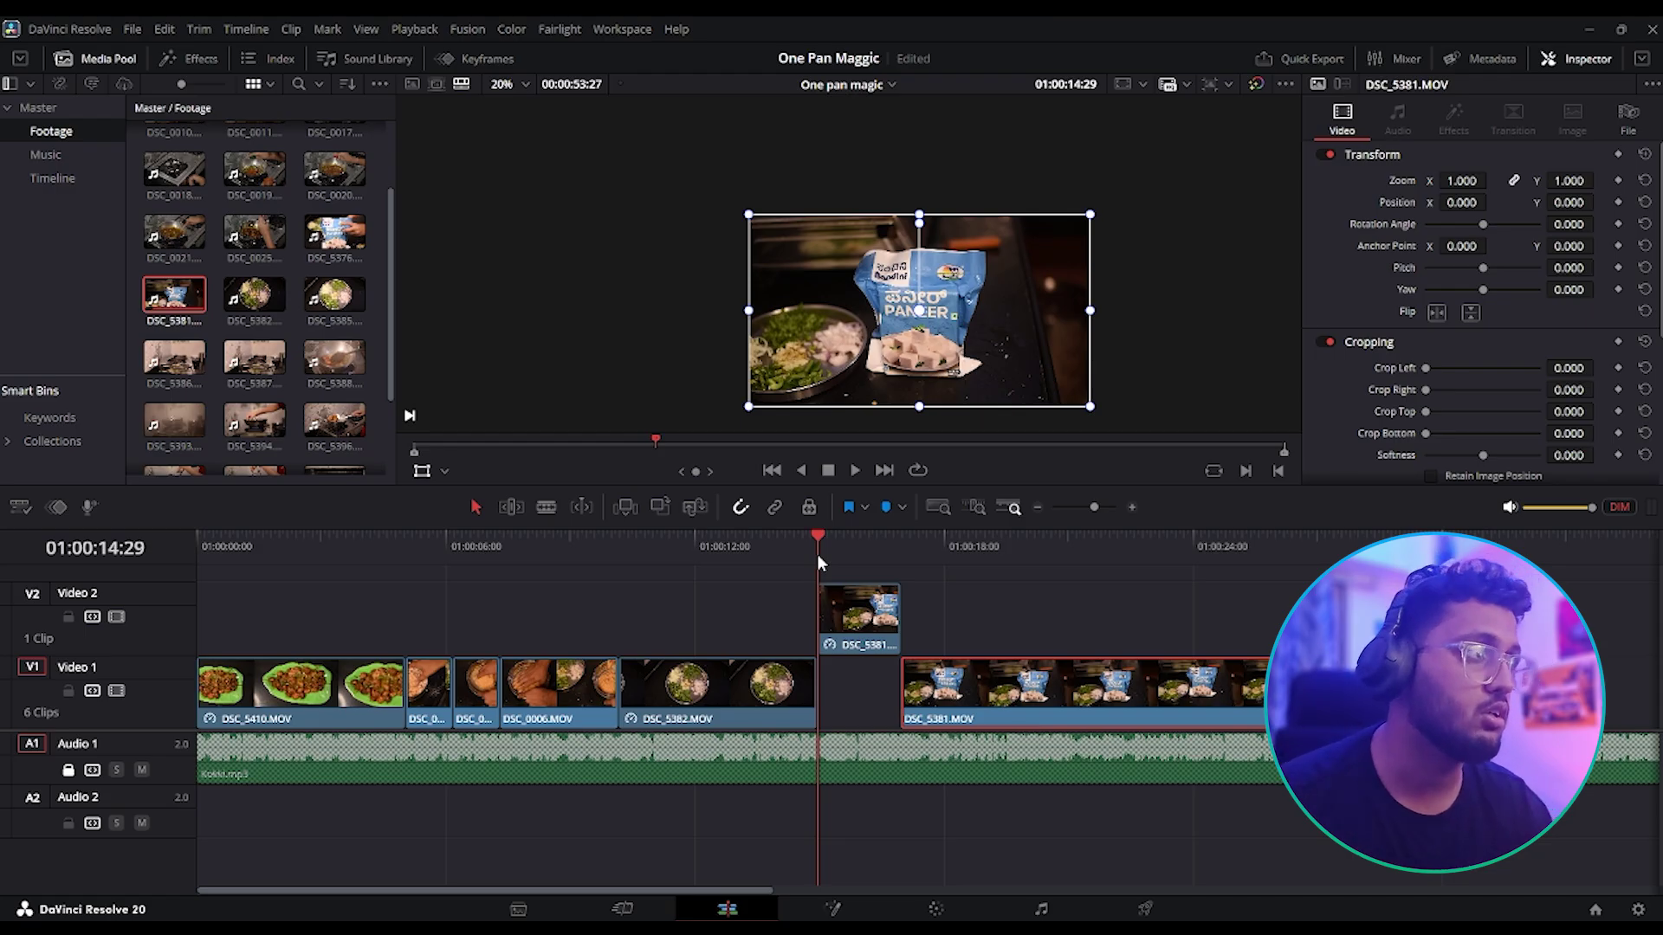
key(l)
key(l)
key(l)
key(l)
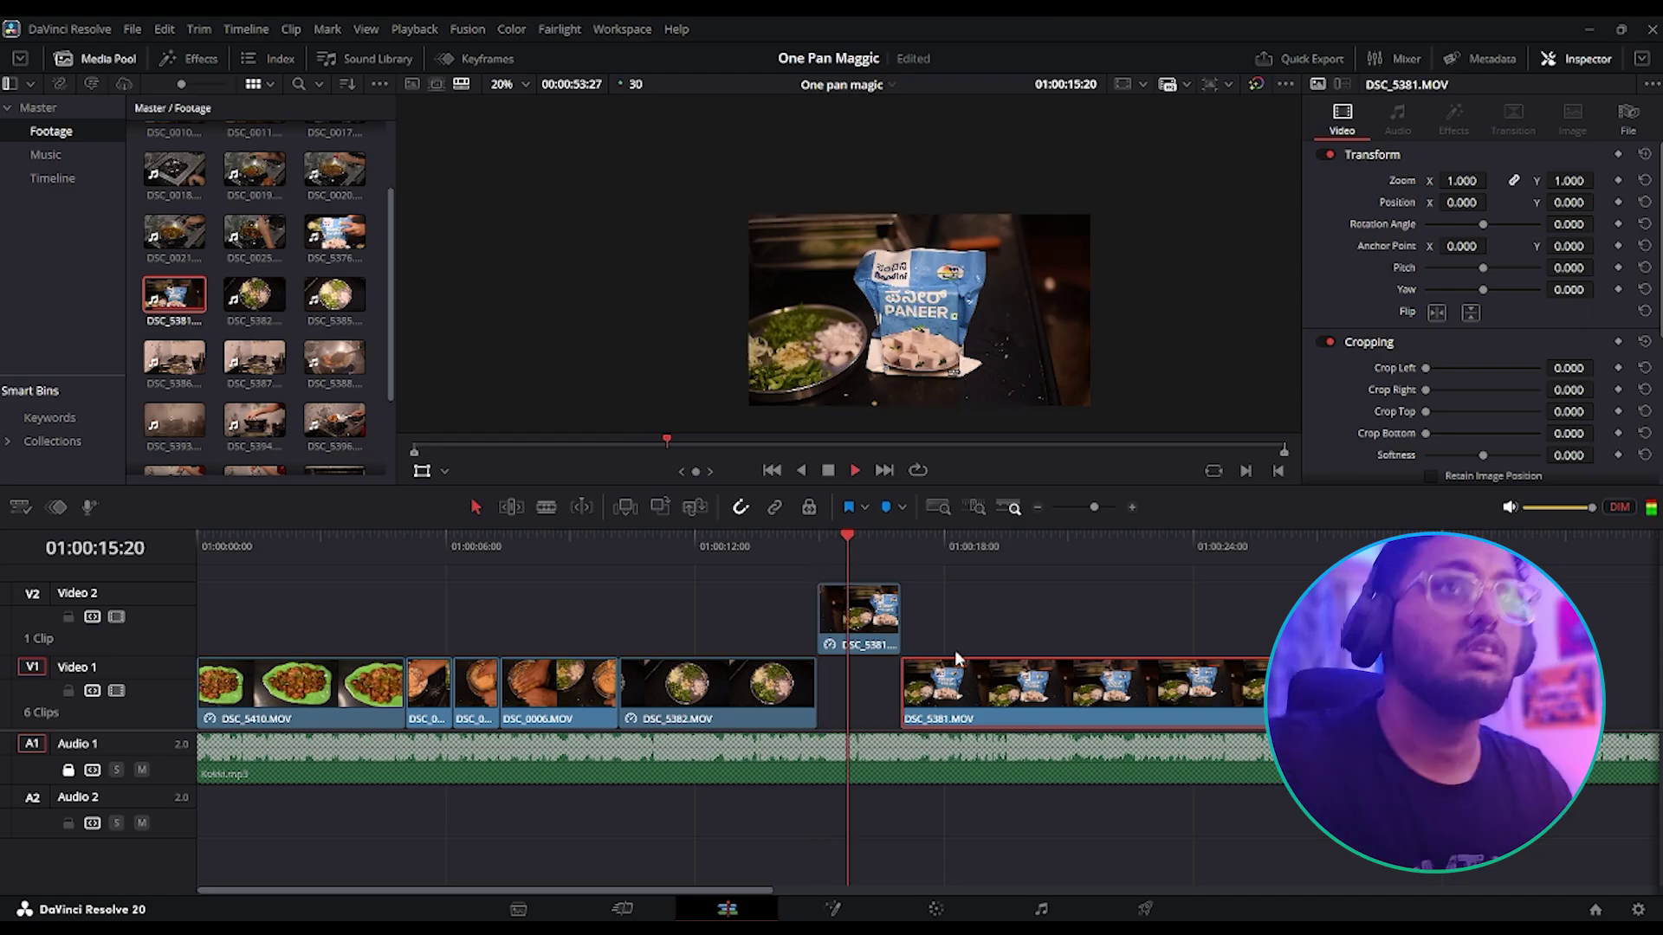
key(j)
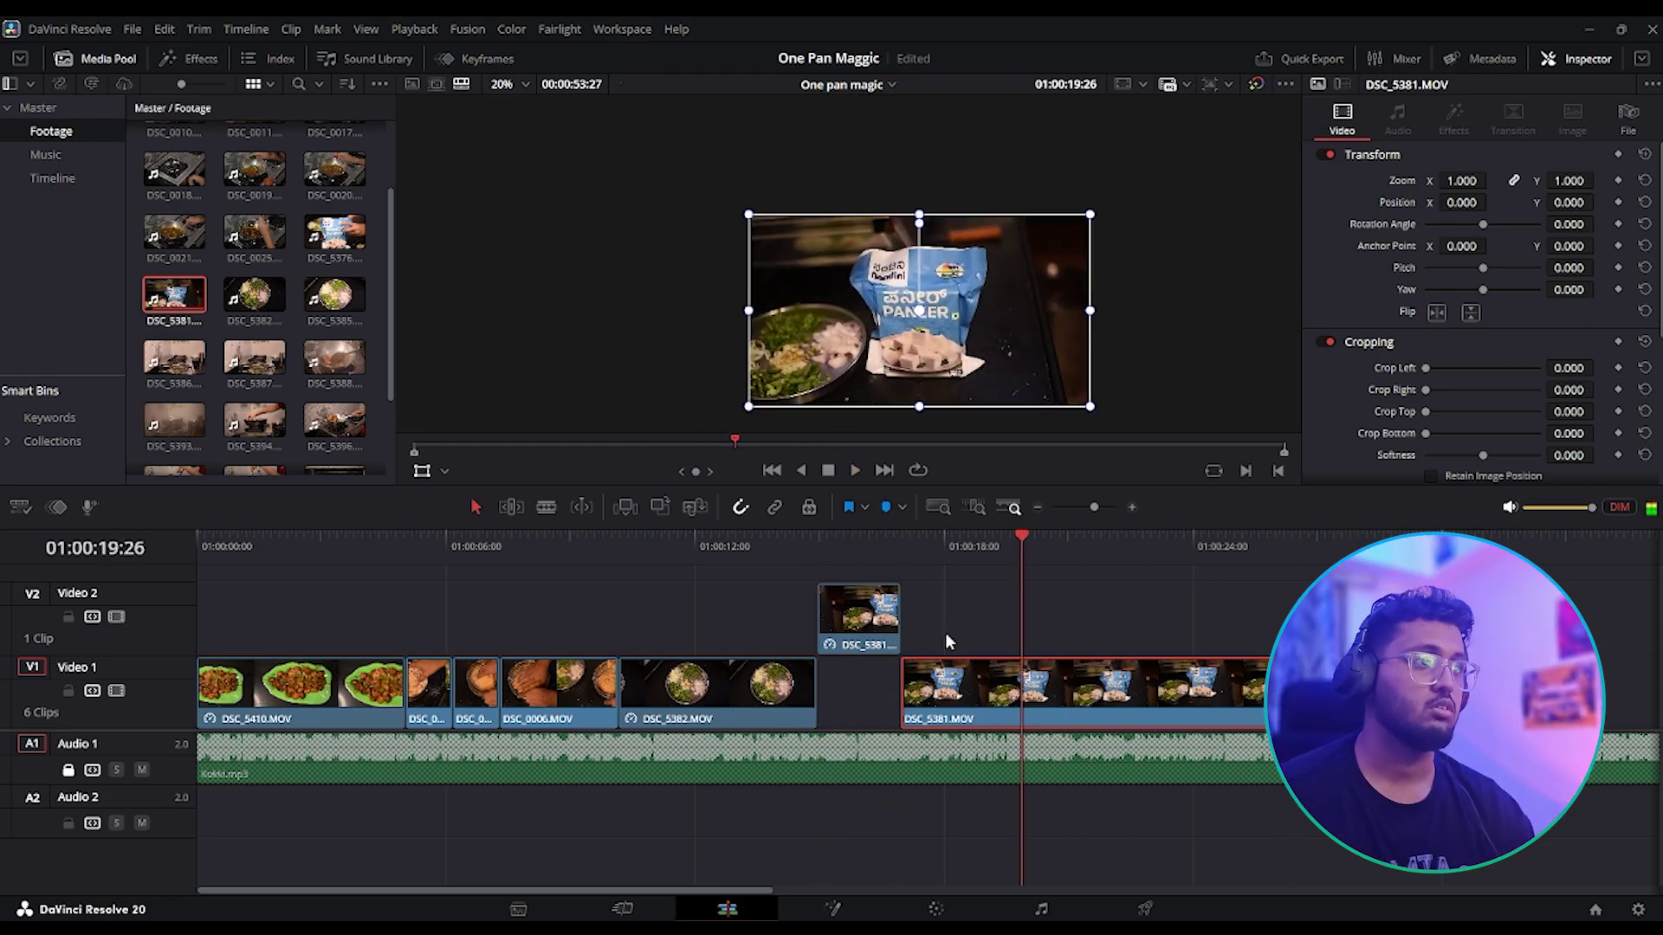
key(Delete)
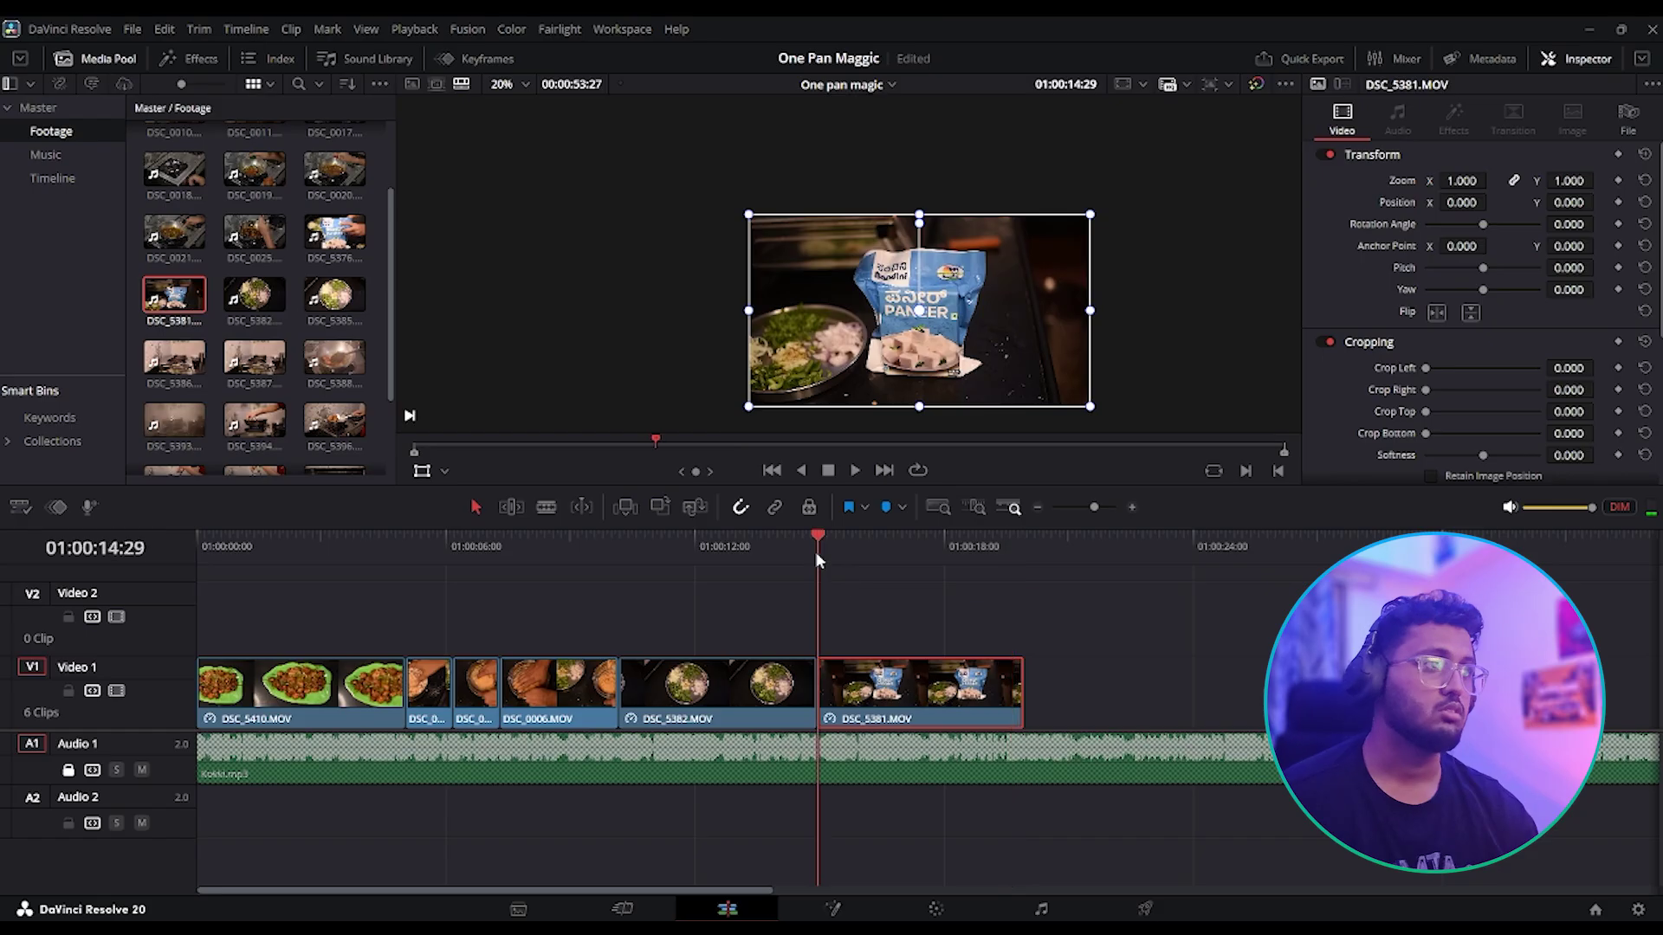
- Play the freeze frame, trim its end to 01:00:19:22, and browse the footage bin for another clip
click(942, 612)
key(l)
key(k)
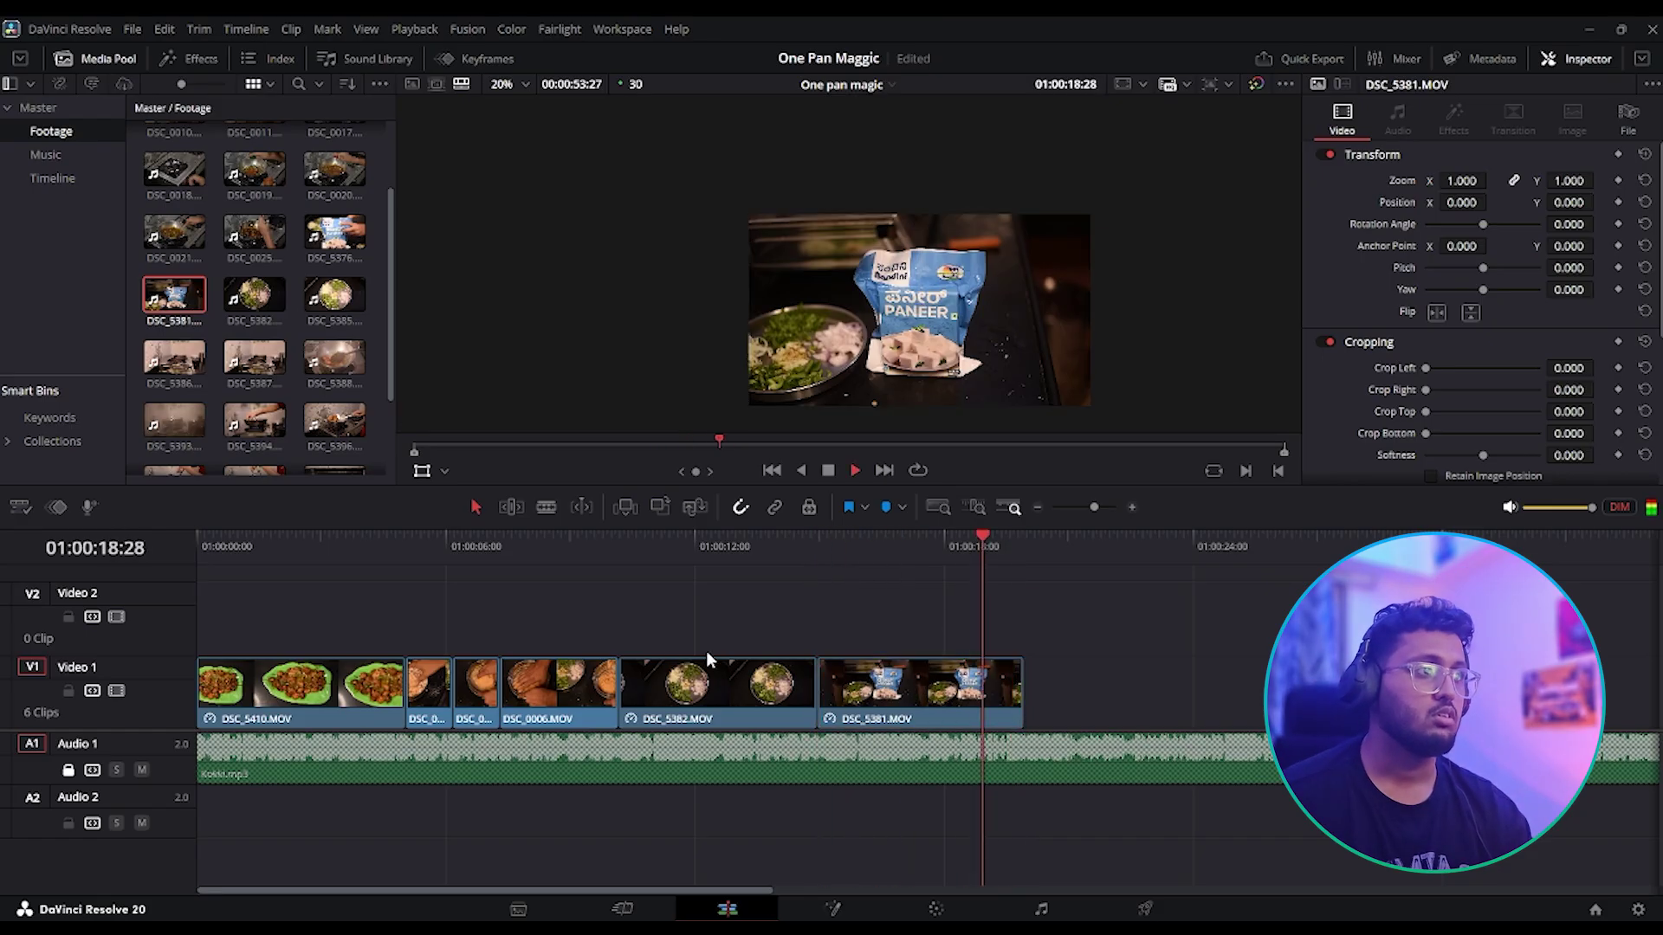
scroll(251, 260, up, 1)
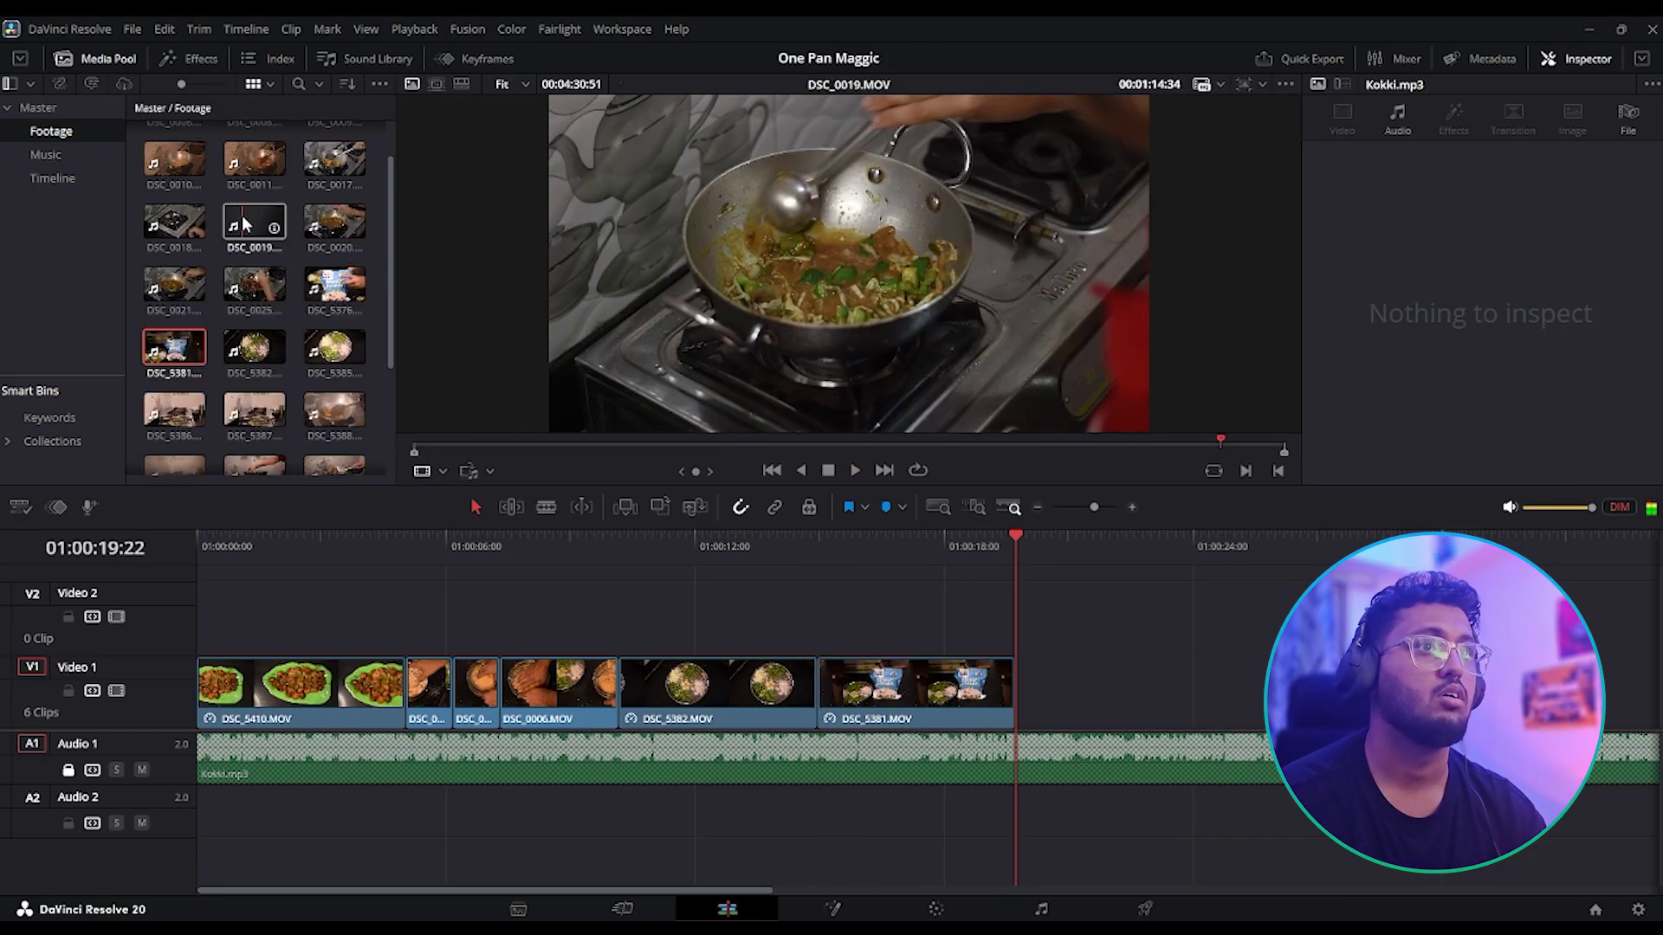
scroll(259, 303, down, 1)
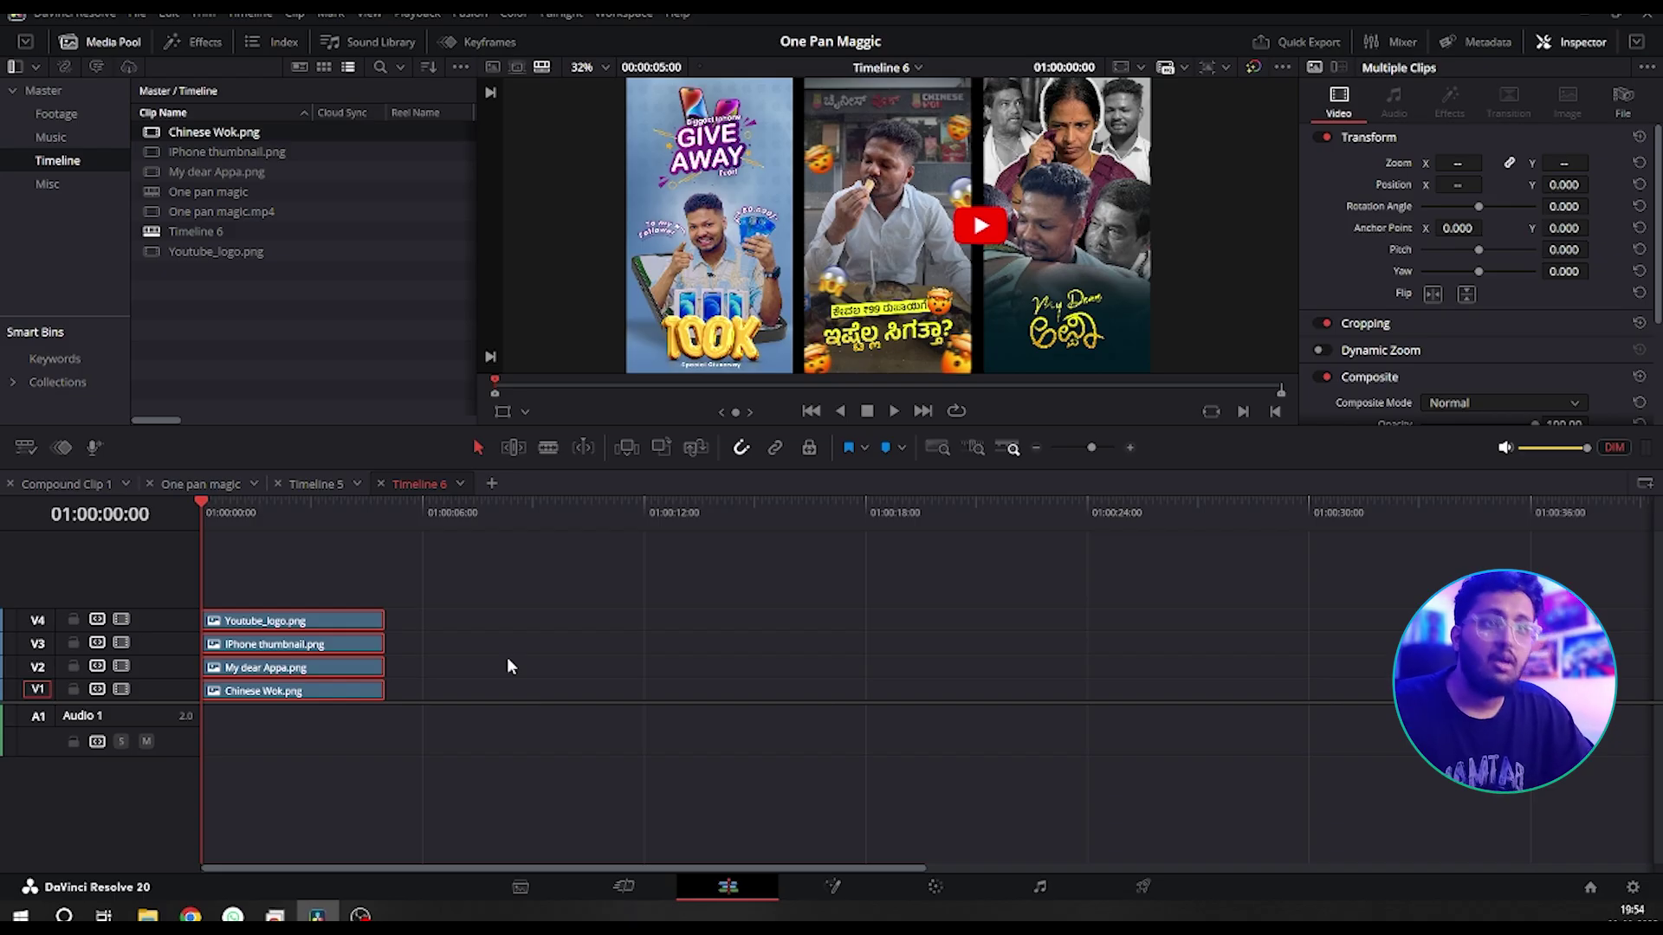
- Add an Adjustment Clip on track V5 above Youtube_logo.png at the start of Timeline 6
click(498, 662)
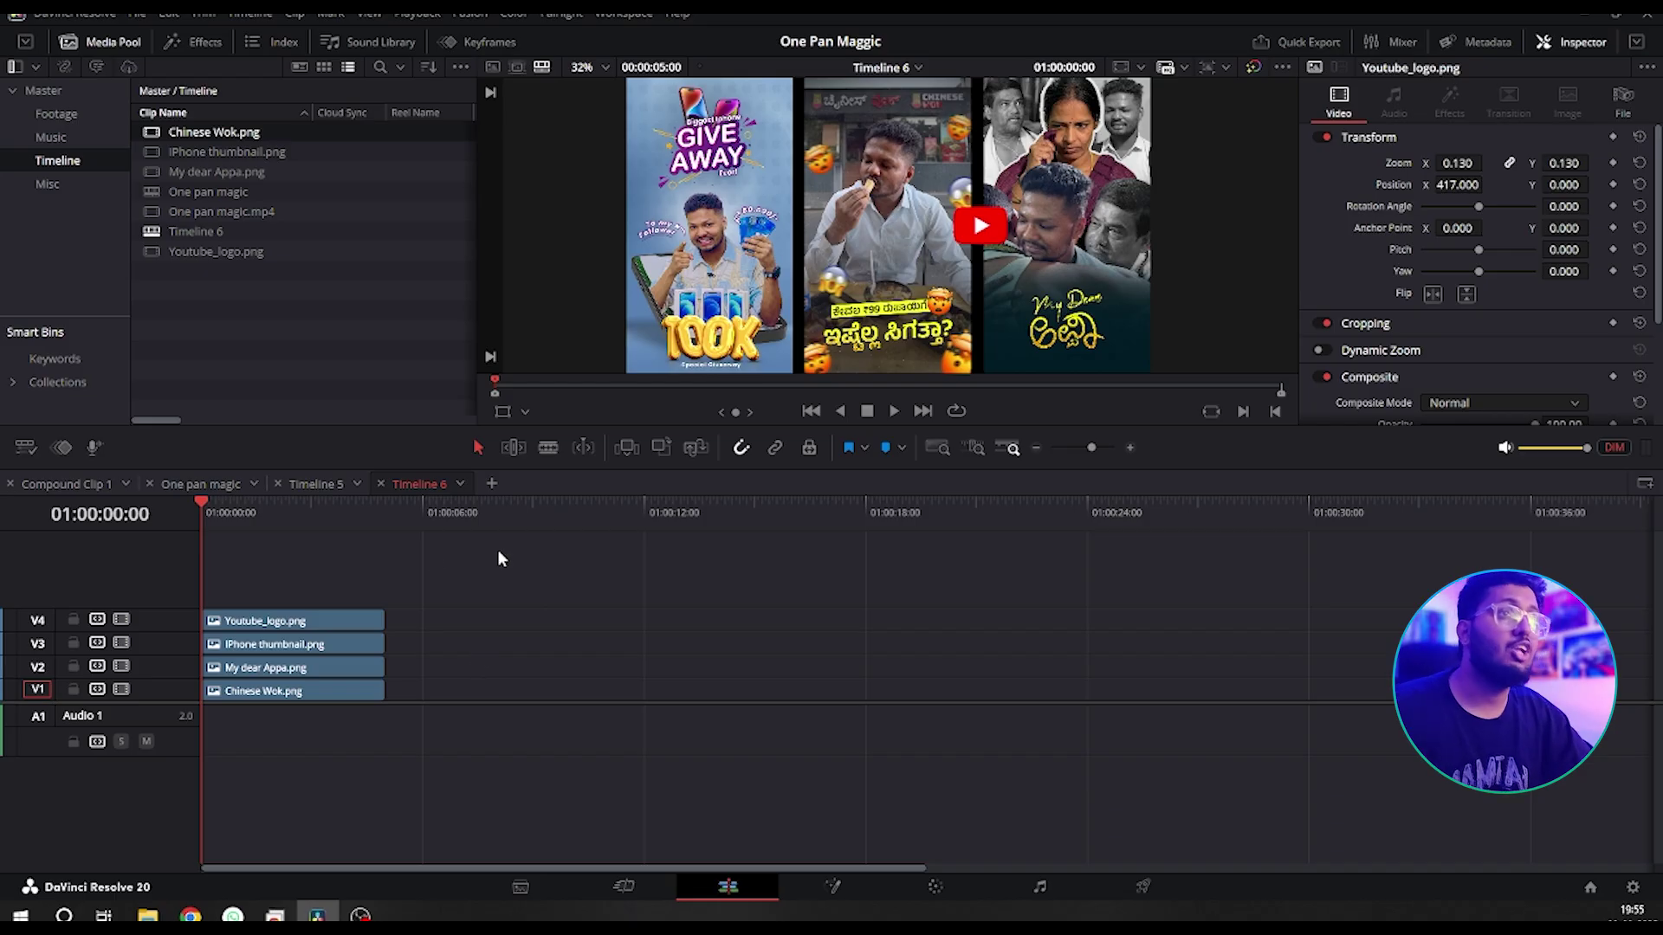
click(189, 43)
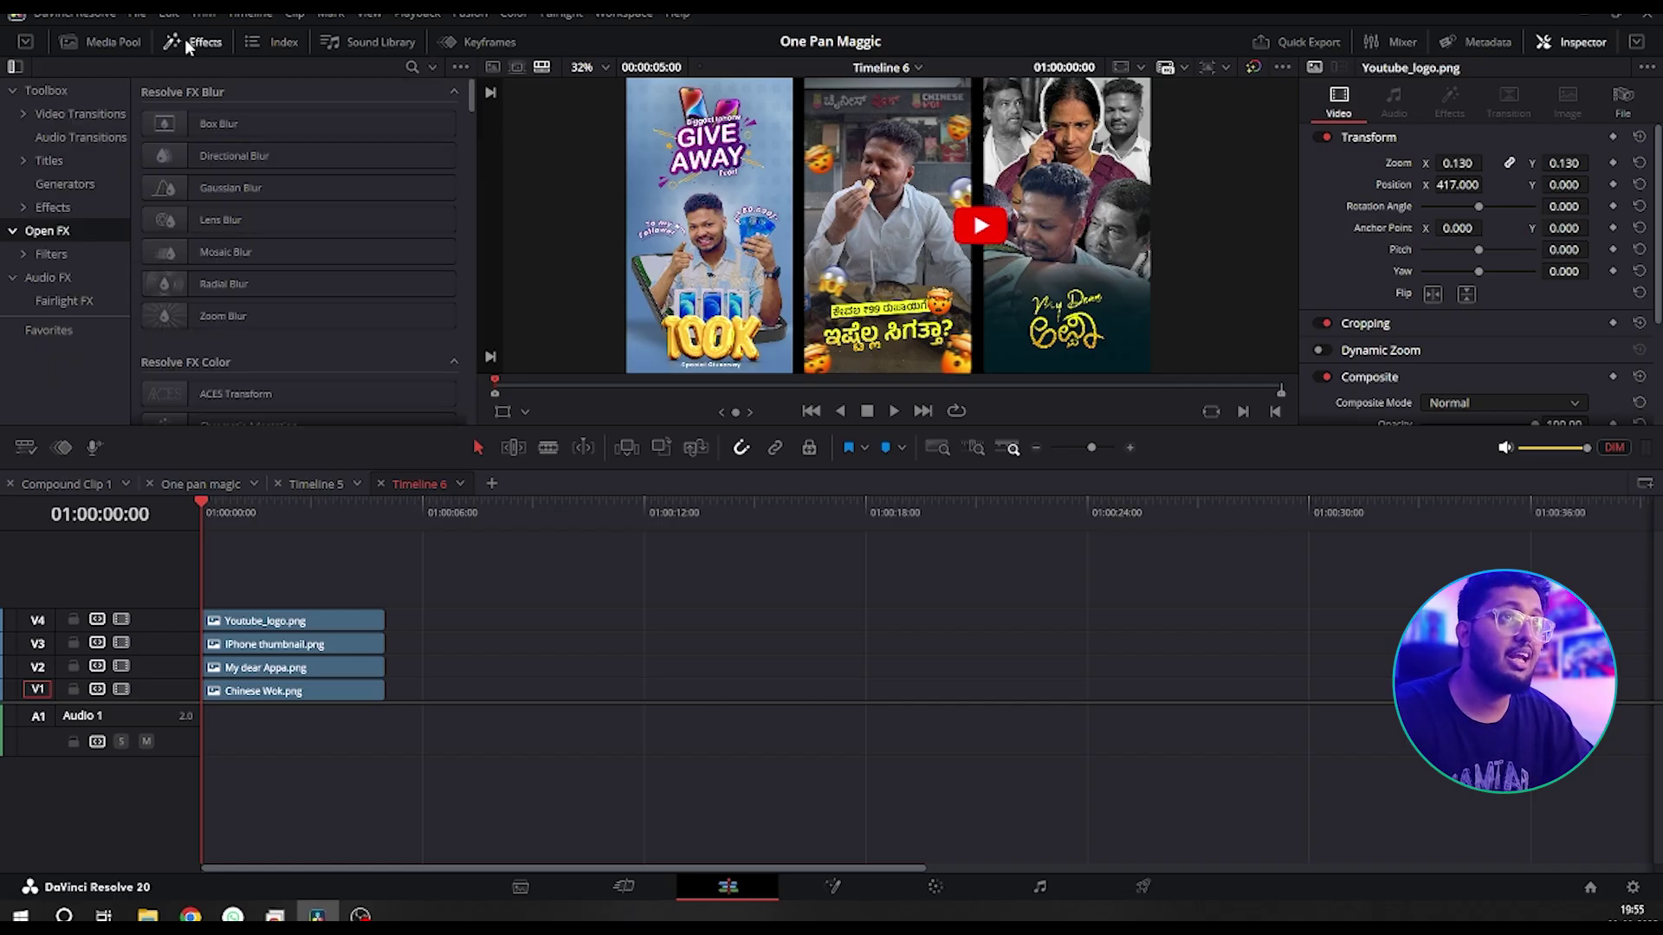
click(77, 203)
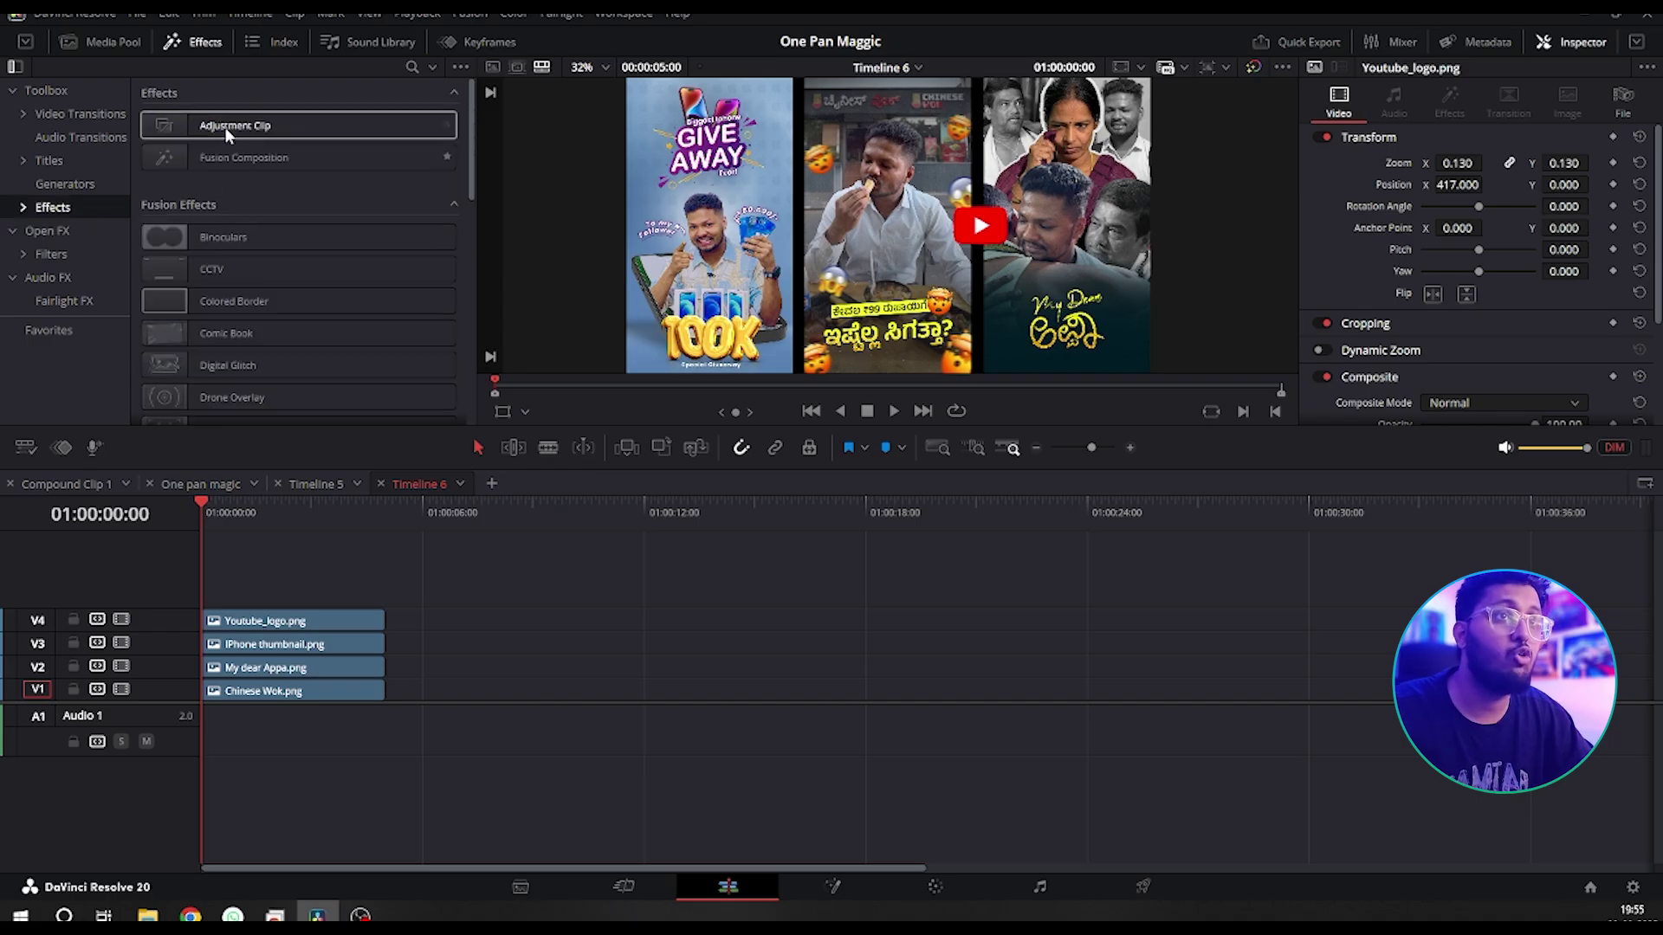
drag(223, 128, 237, 601)
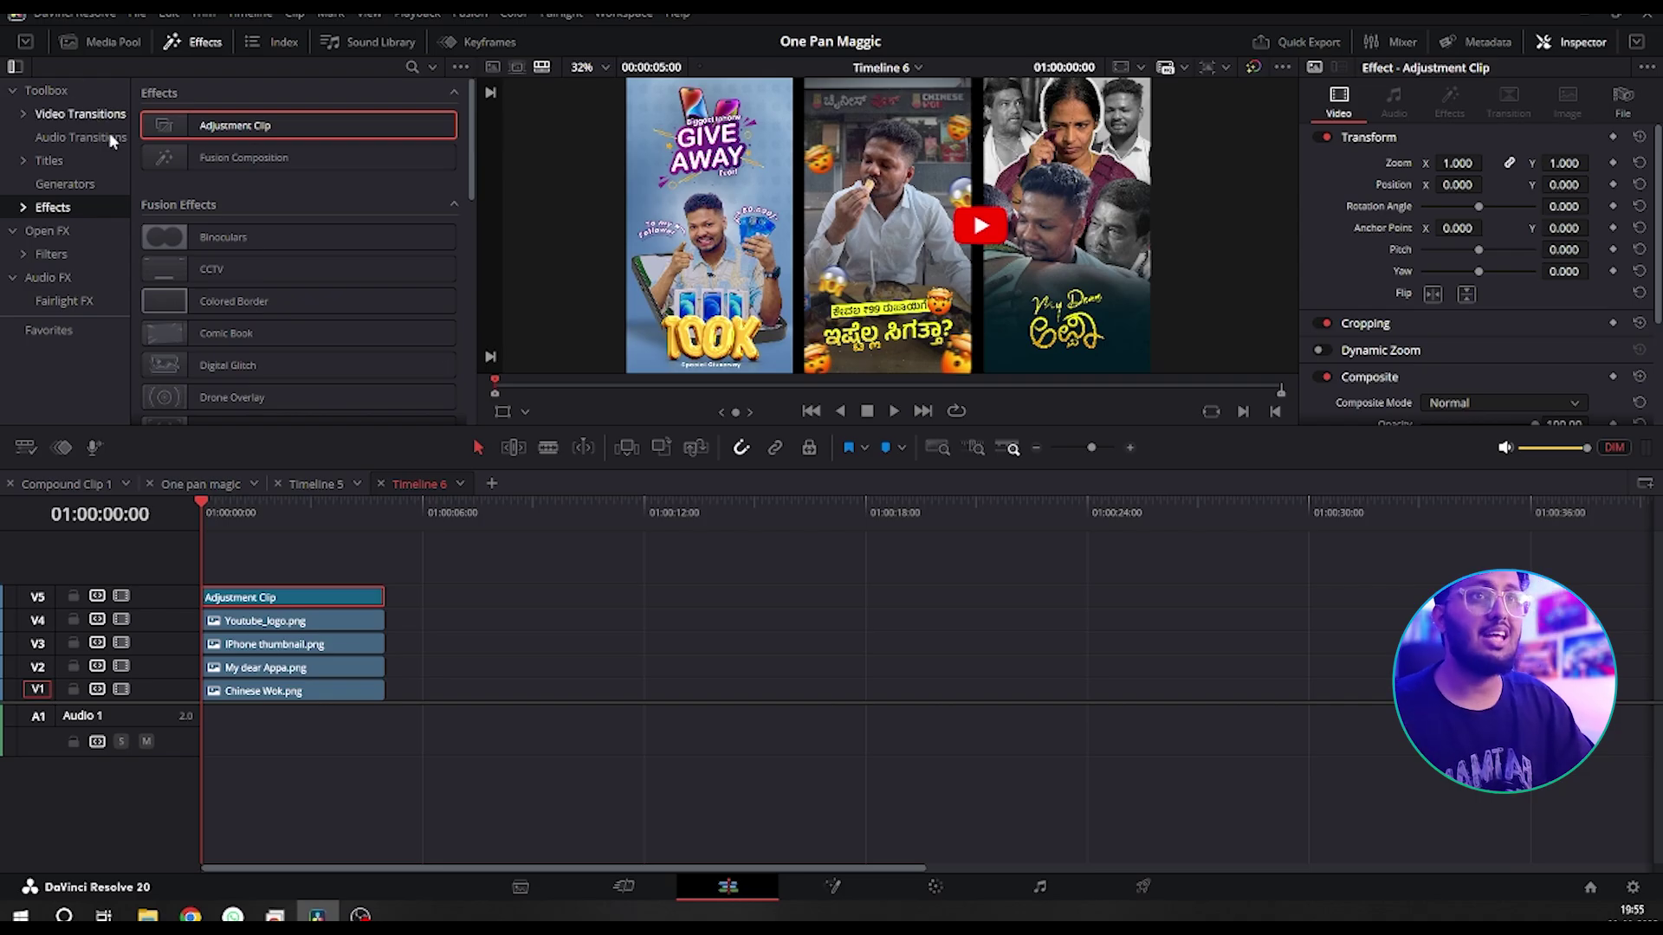
- Search Open FX for "TRANSF", apply the Transform effect to the Adjustment Clip, and shift its Position X slightly
click(47, 231)
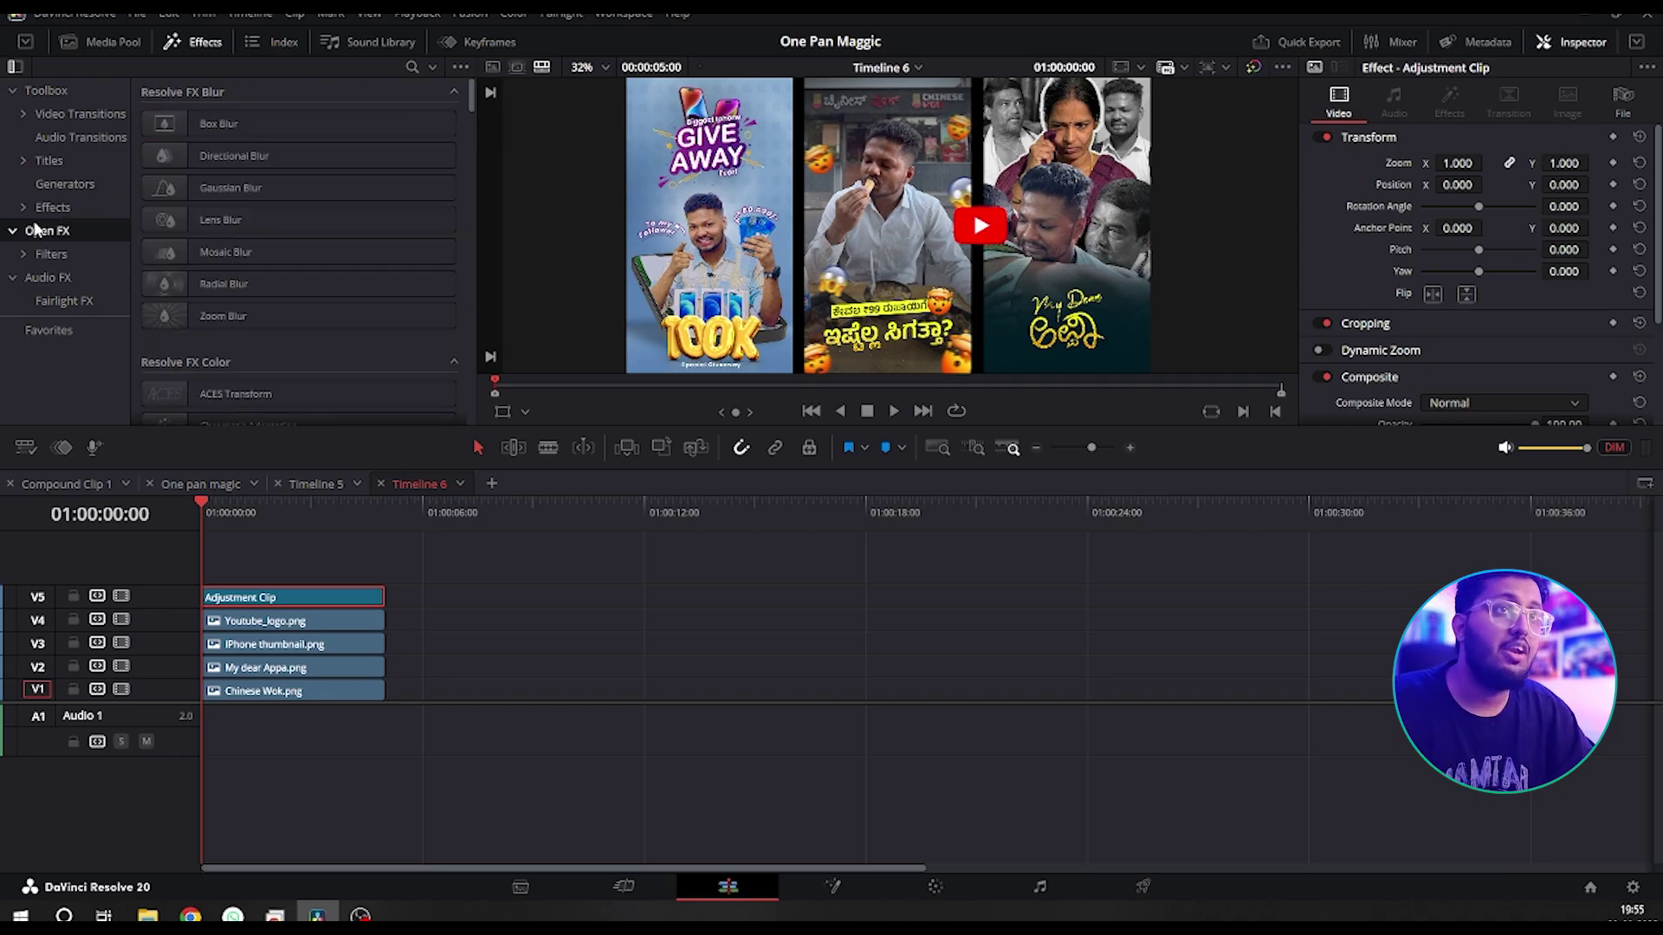
click(407, 70)
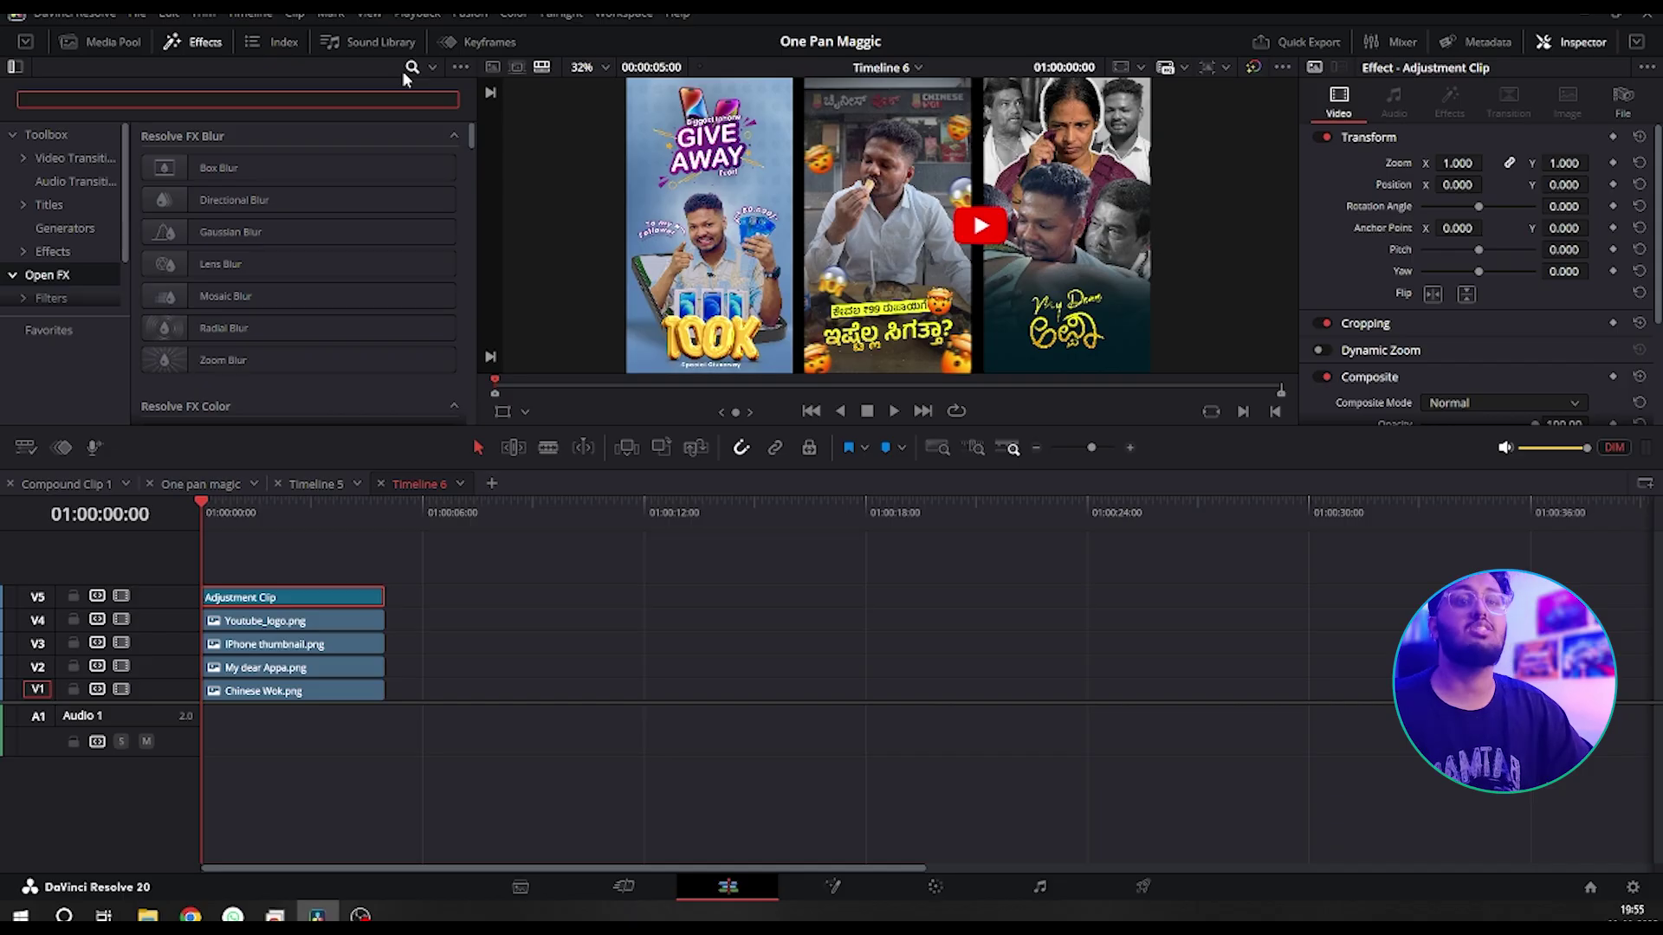
text(TRANSF)
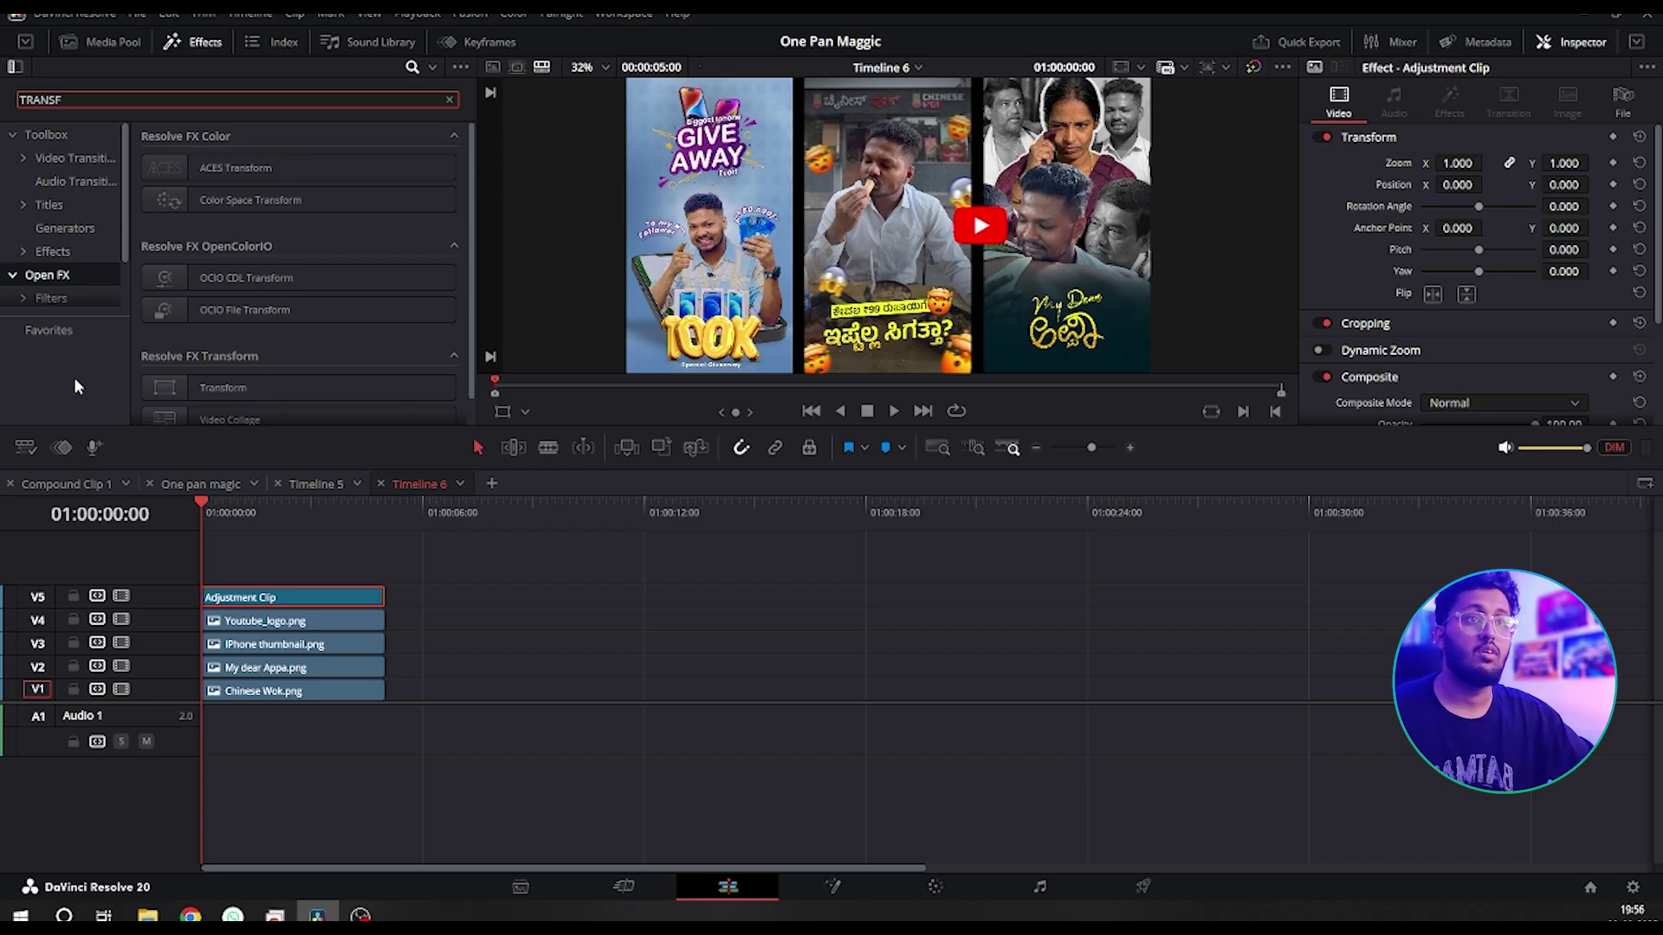
drag(164, 392, 248, 590)
mouse_move(1563, 251)
mouse_down()
mouse_move(1533, 251)
mouse_move(1572, 251)
mouse_move(1550, 251)
mouse_up()
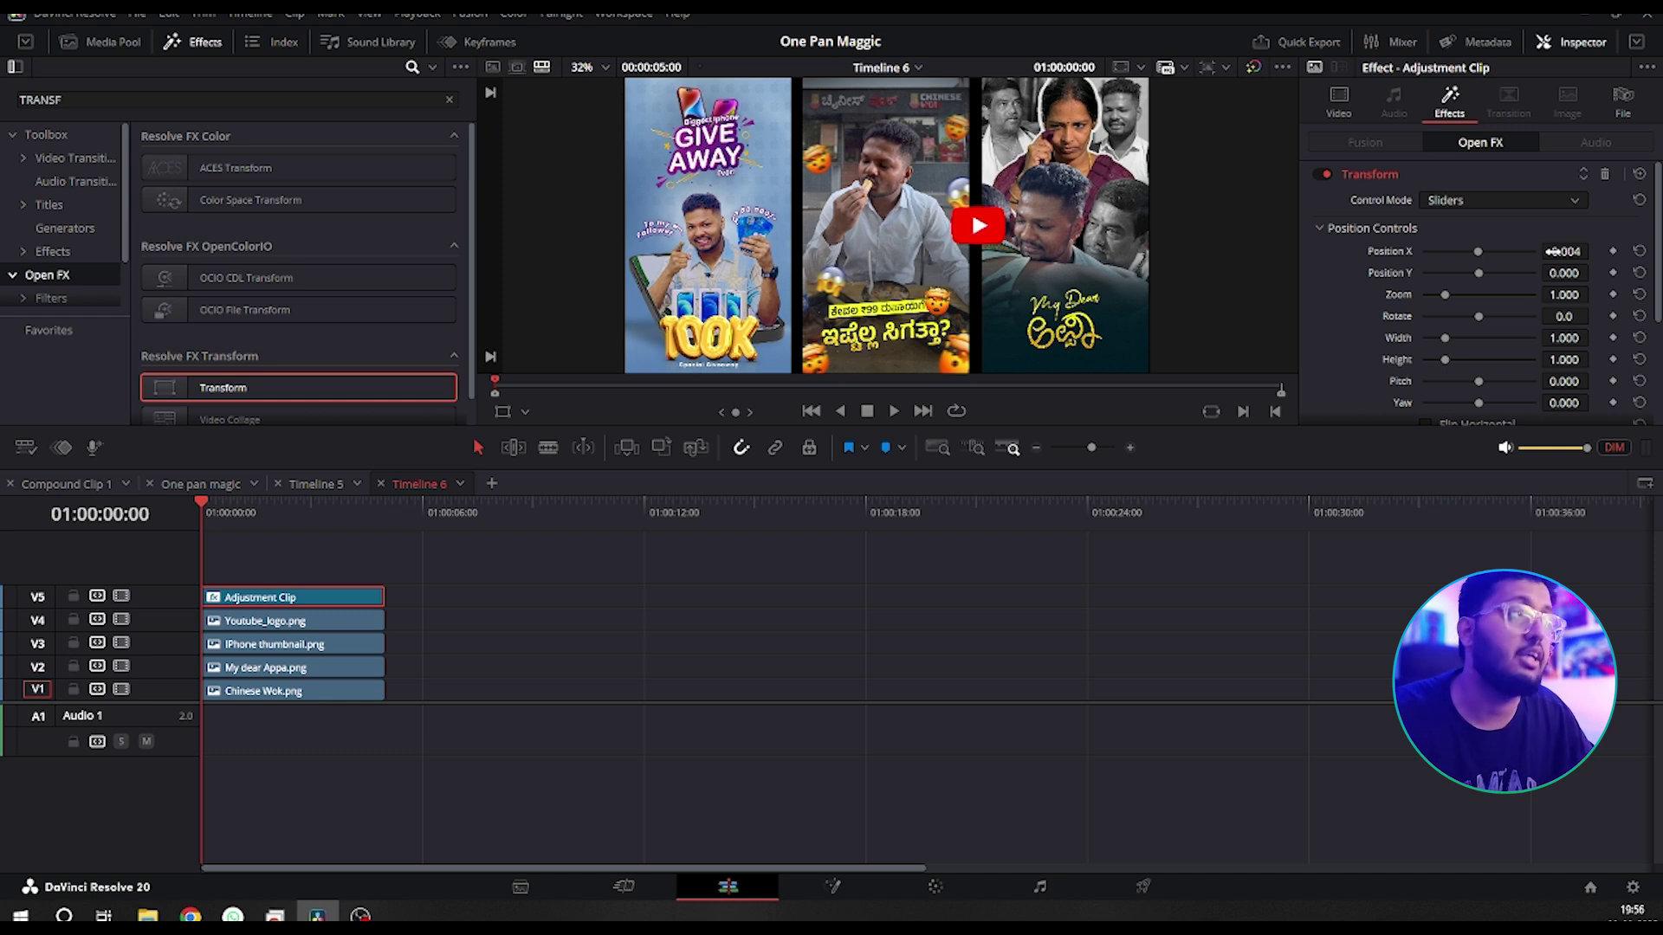
drag(1552, 251, 1558, 267)
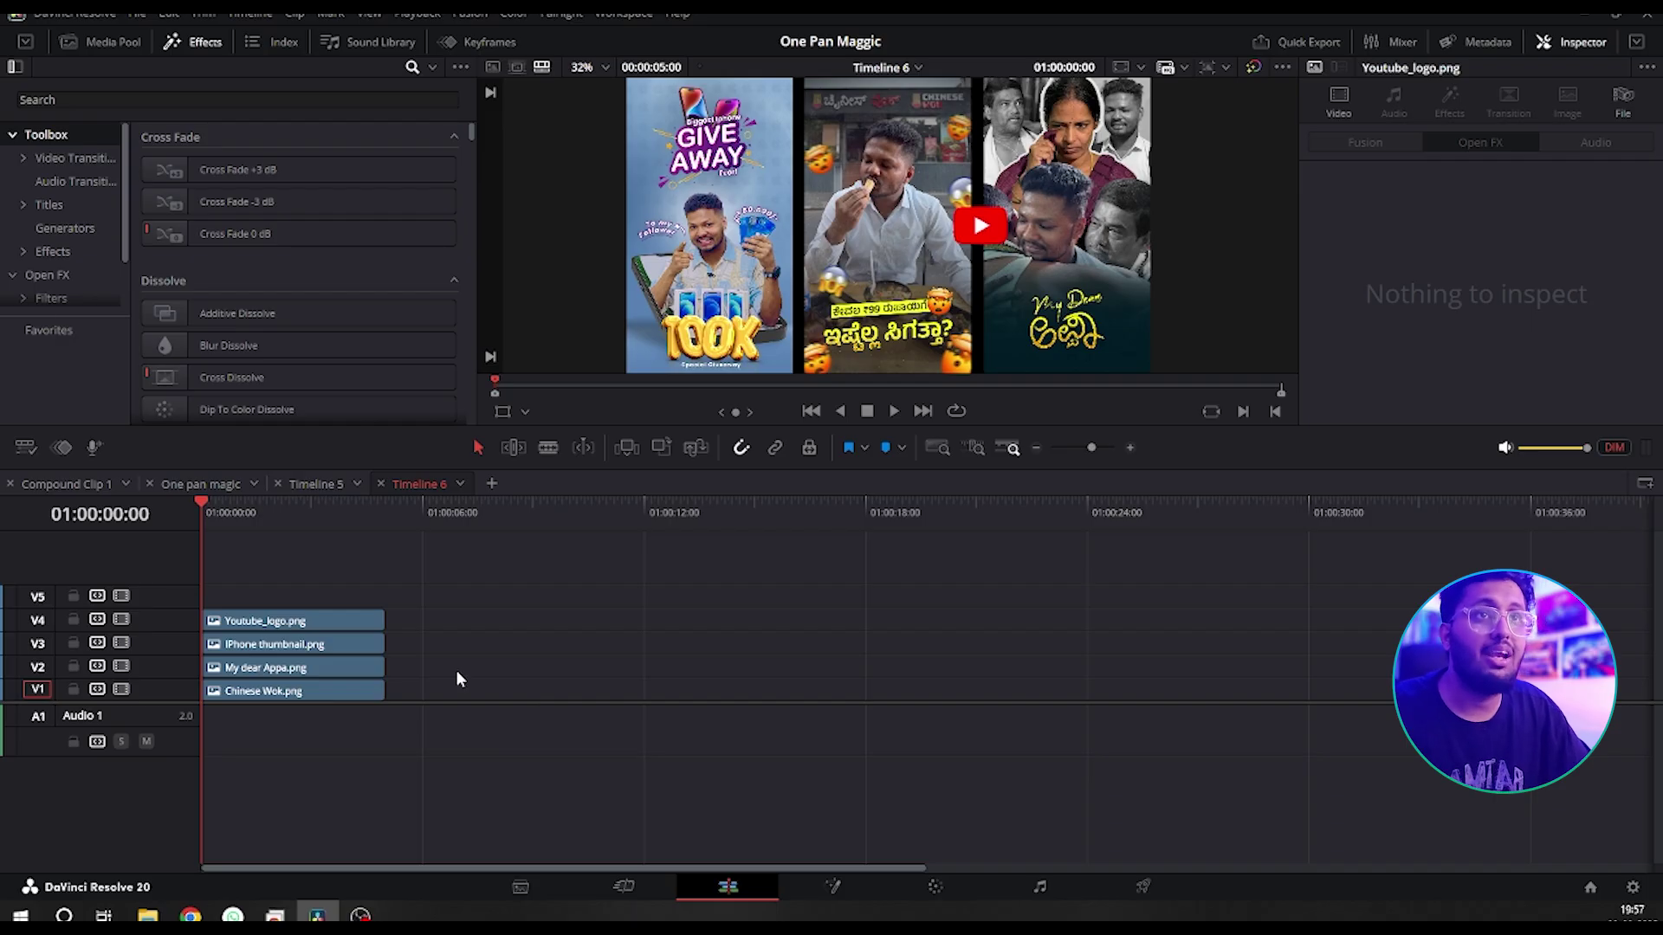
- Add a basic Text title on track V5 above Youtube_logo.png and replace its text with the person's name
click(52, 204)
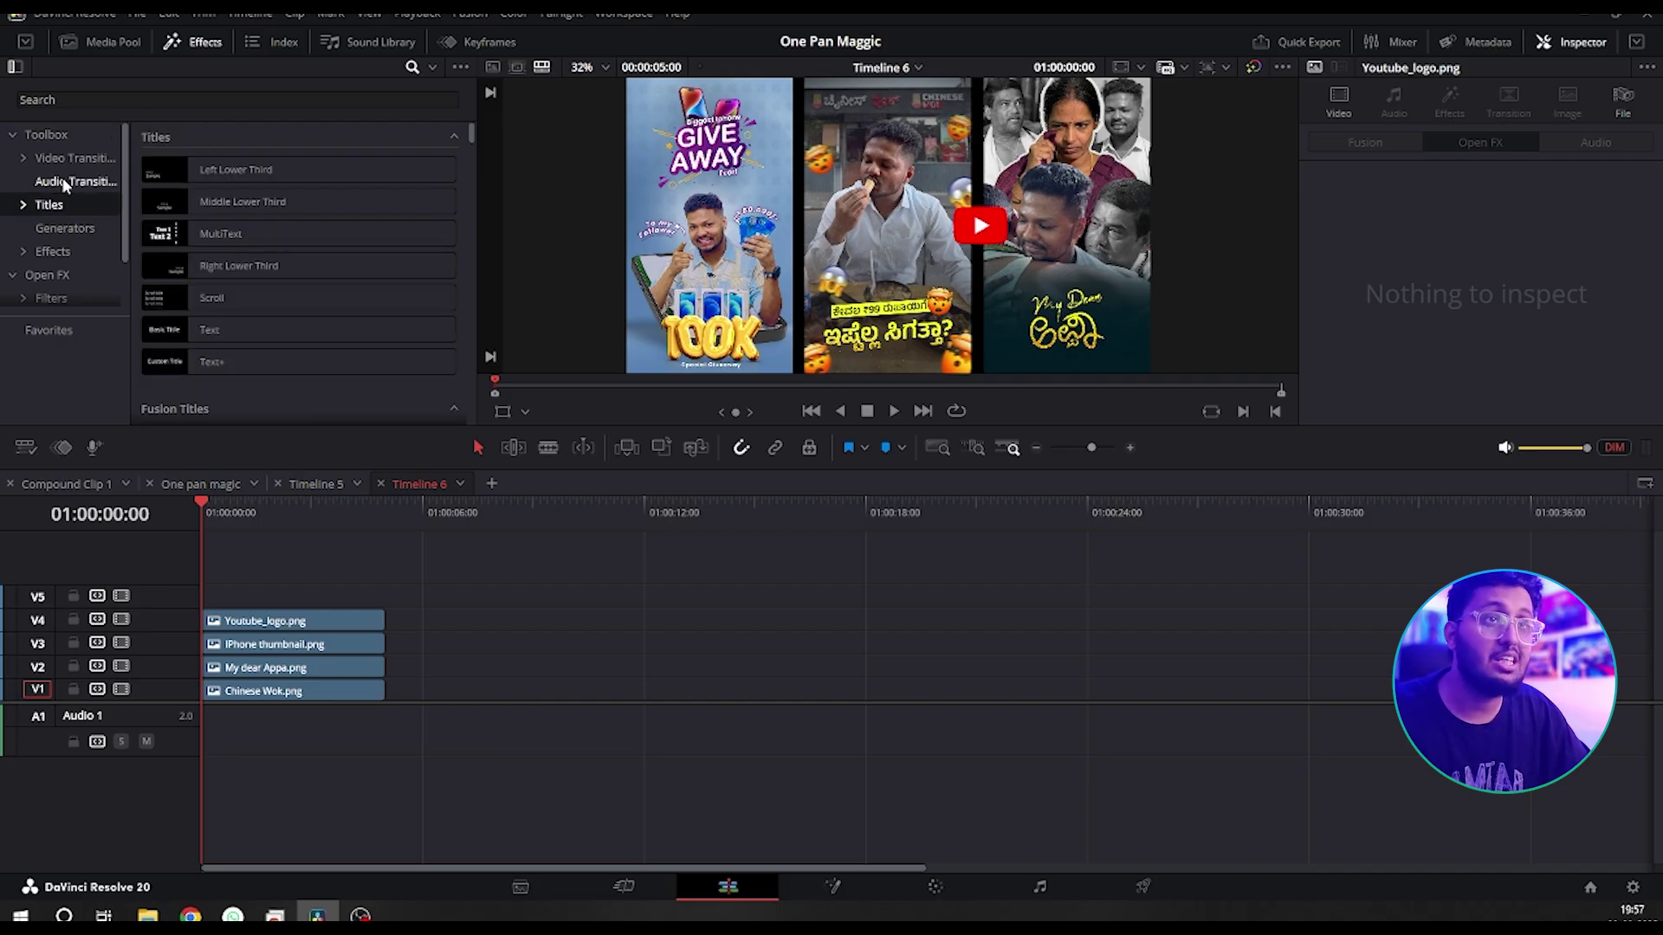
scroll(381, 277, down, 8)
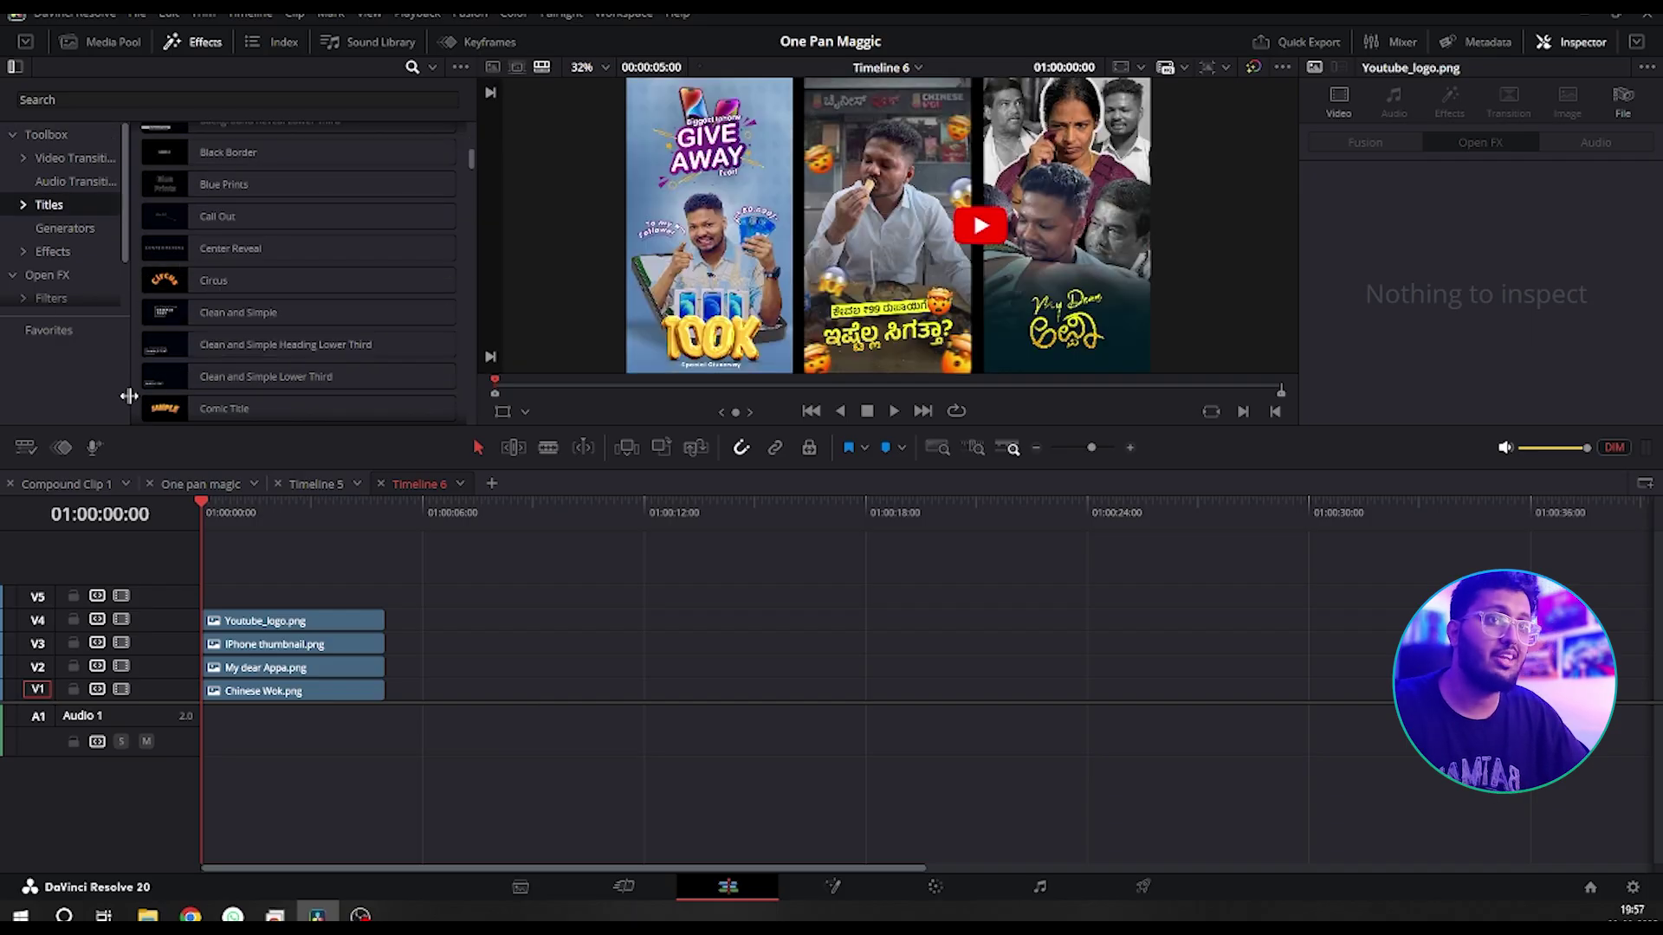
scroll(216, 403, up, 8)
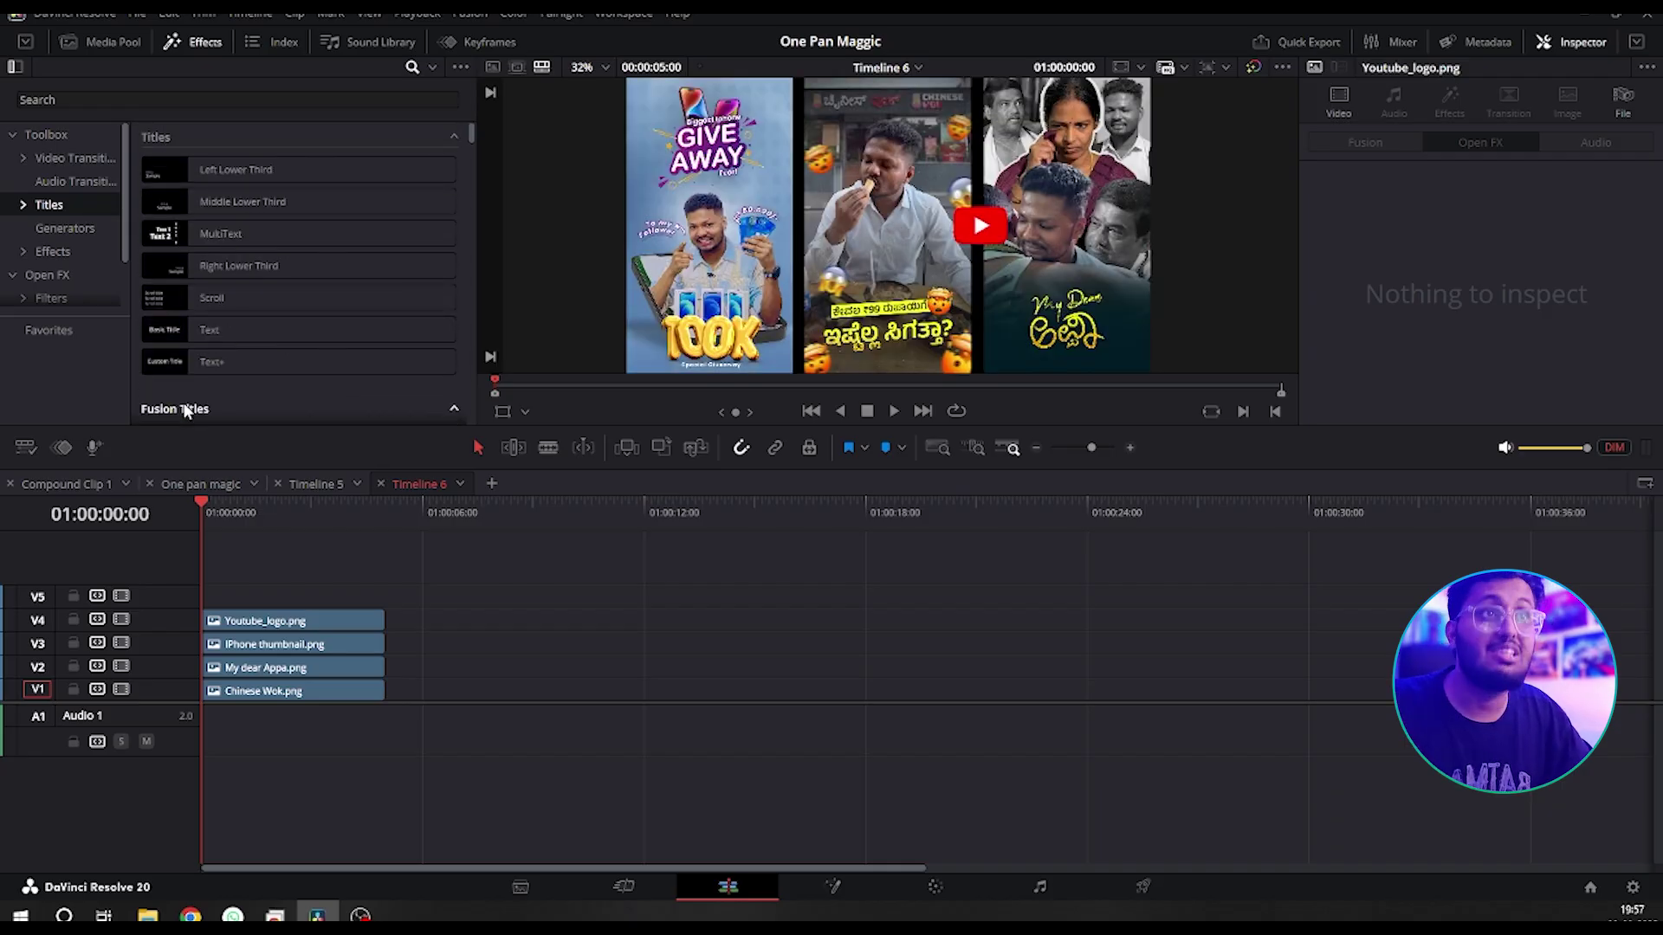
drag(209, 330, 251, 596)
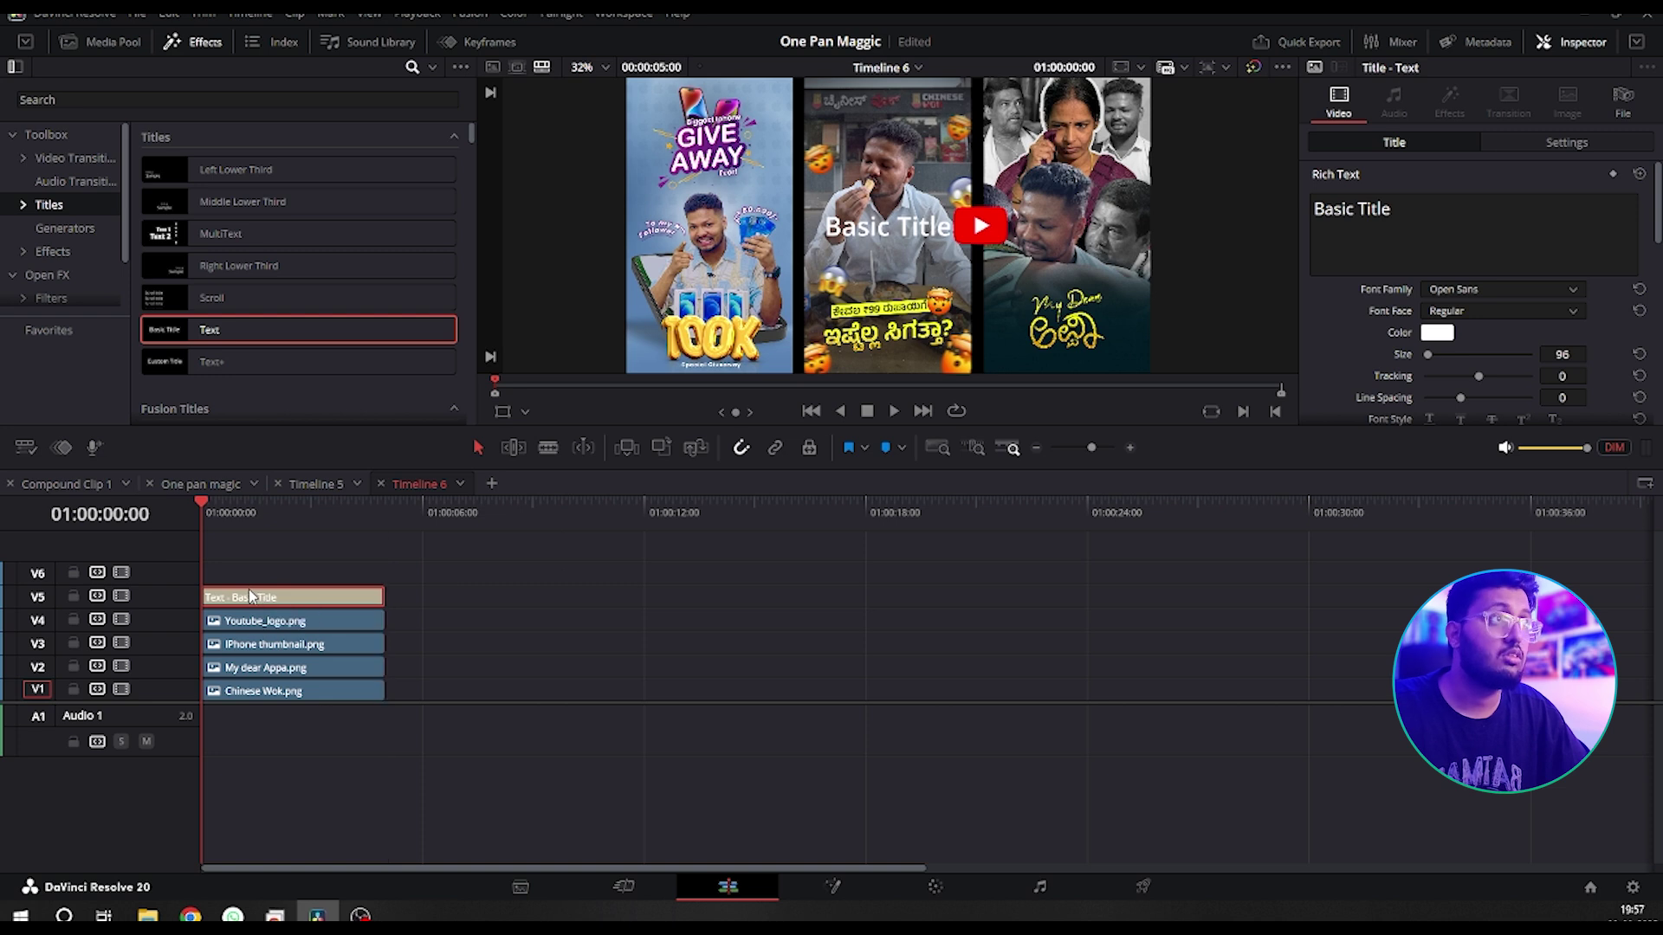
triple_click(1444, 244)
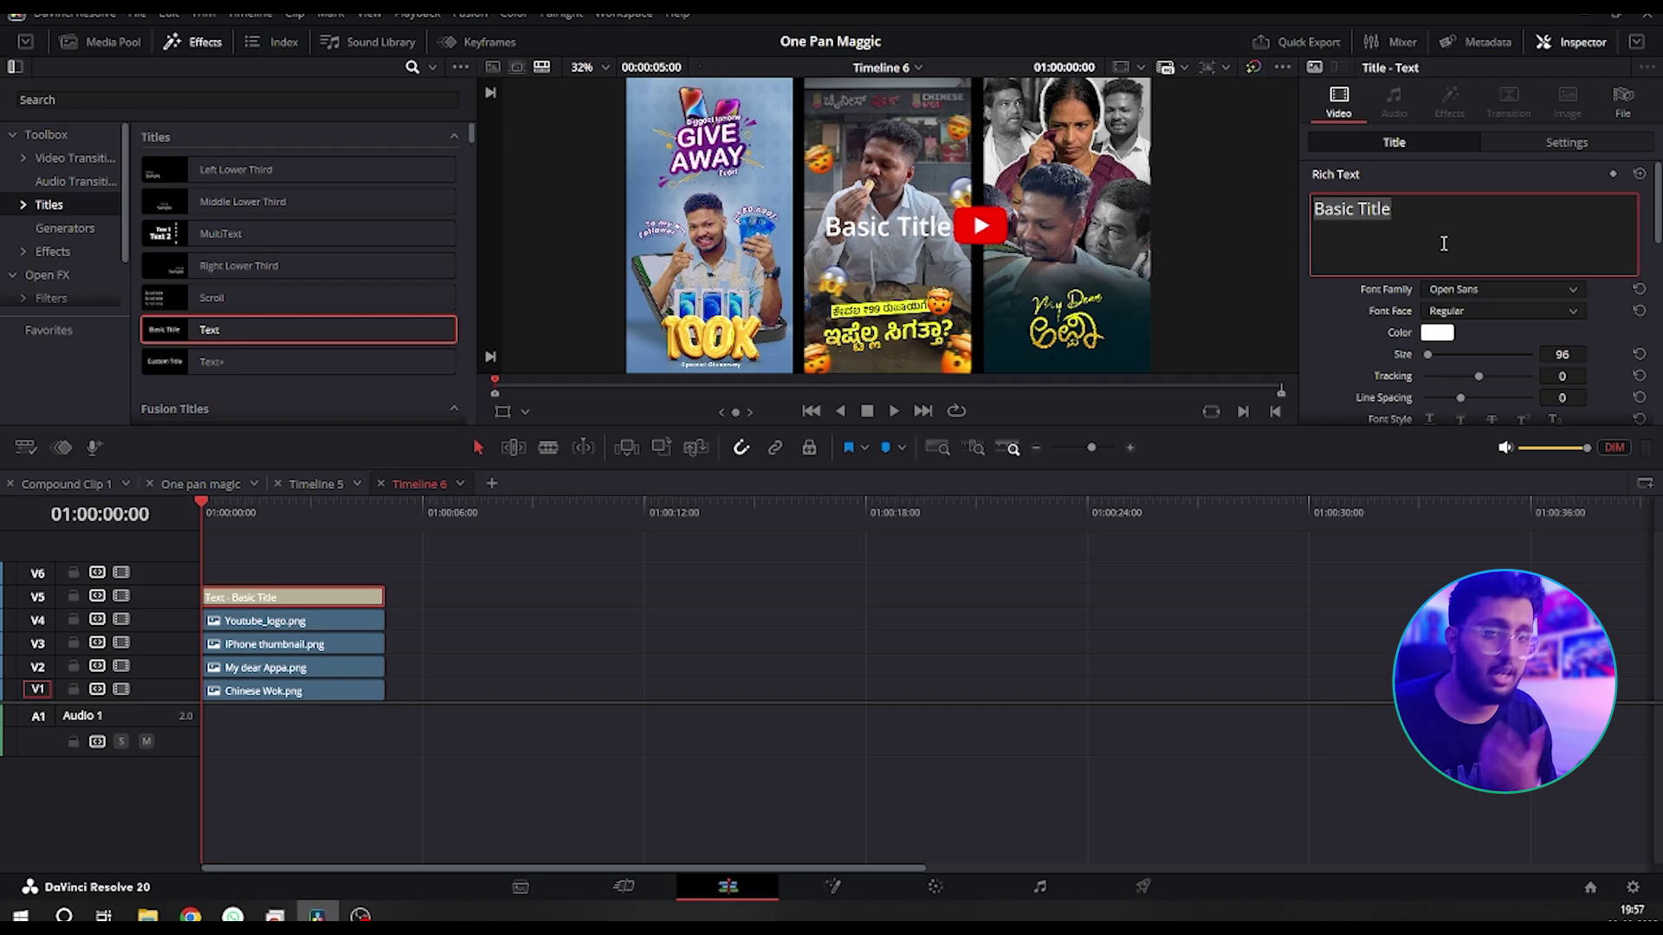
text(Sh)
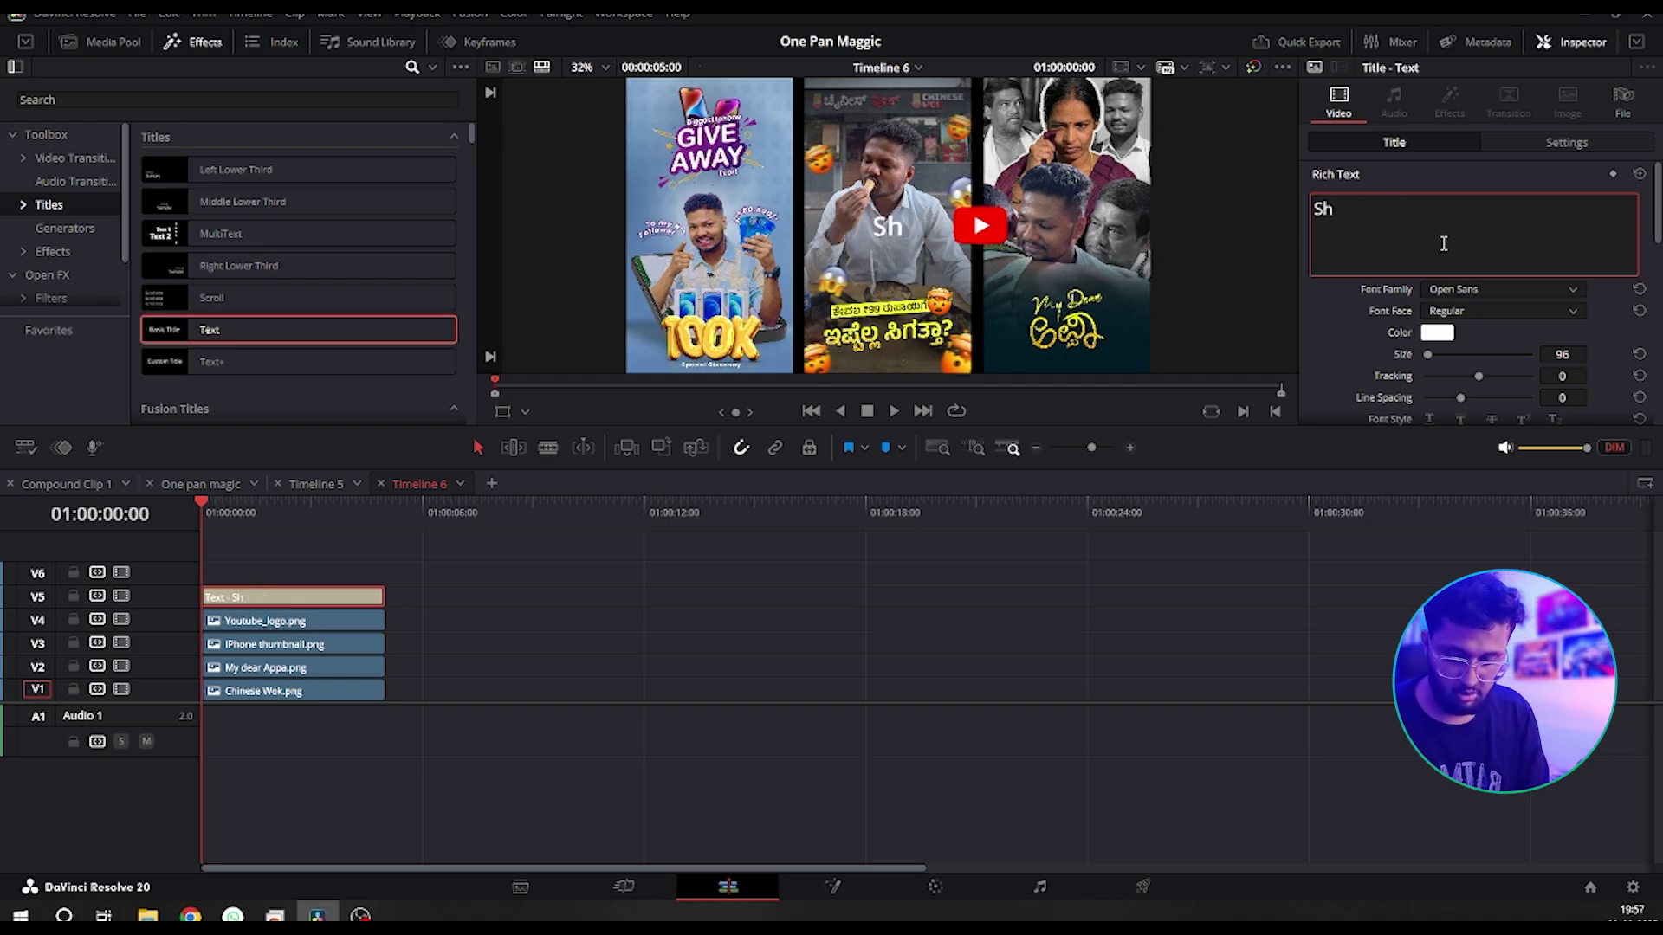
text(reesha)
click(686, 574)
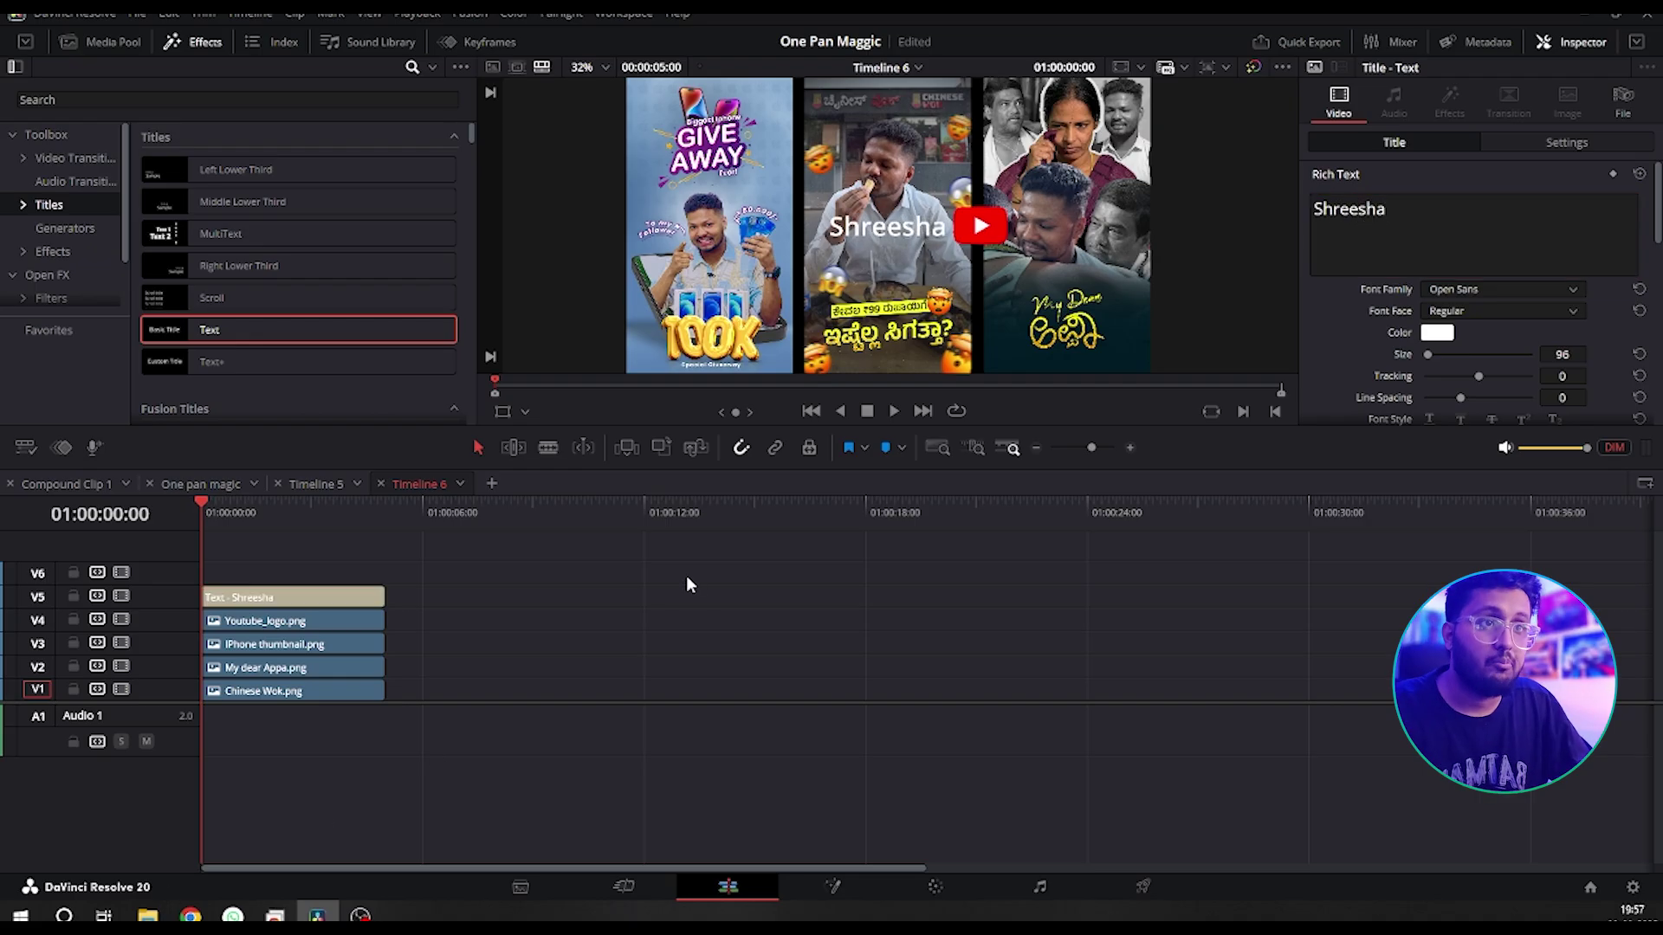
- Select the text of the title on track V5 and look through the available font families
click(241, 603)
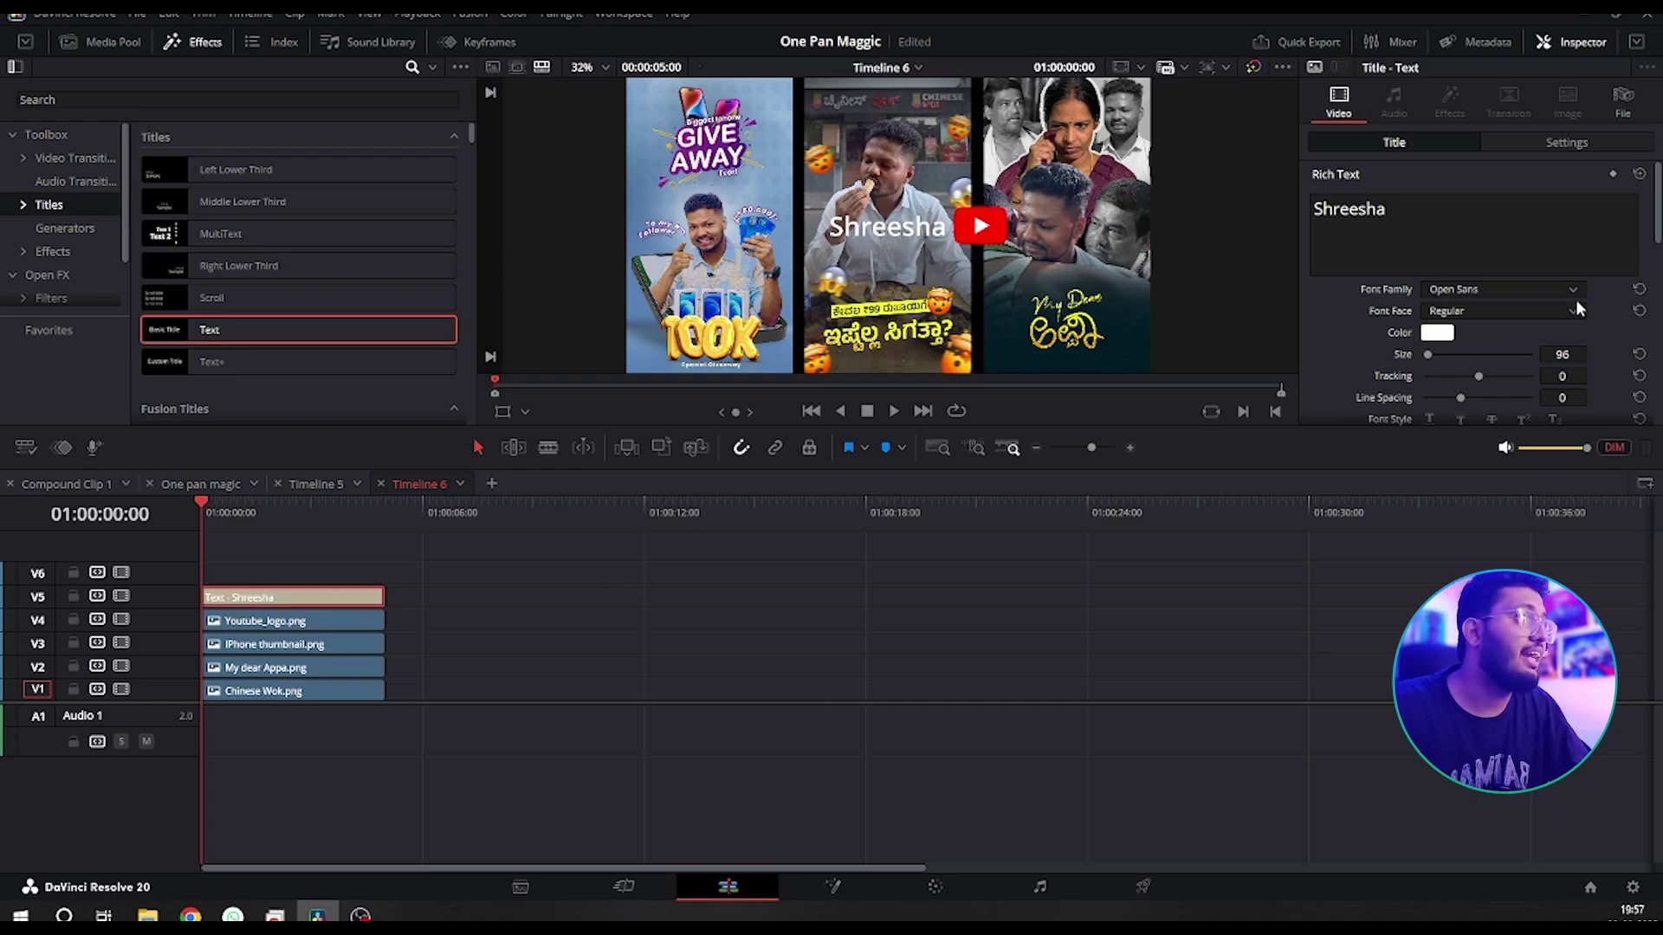
click(1389, 209)
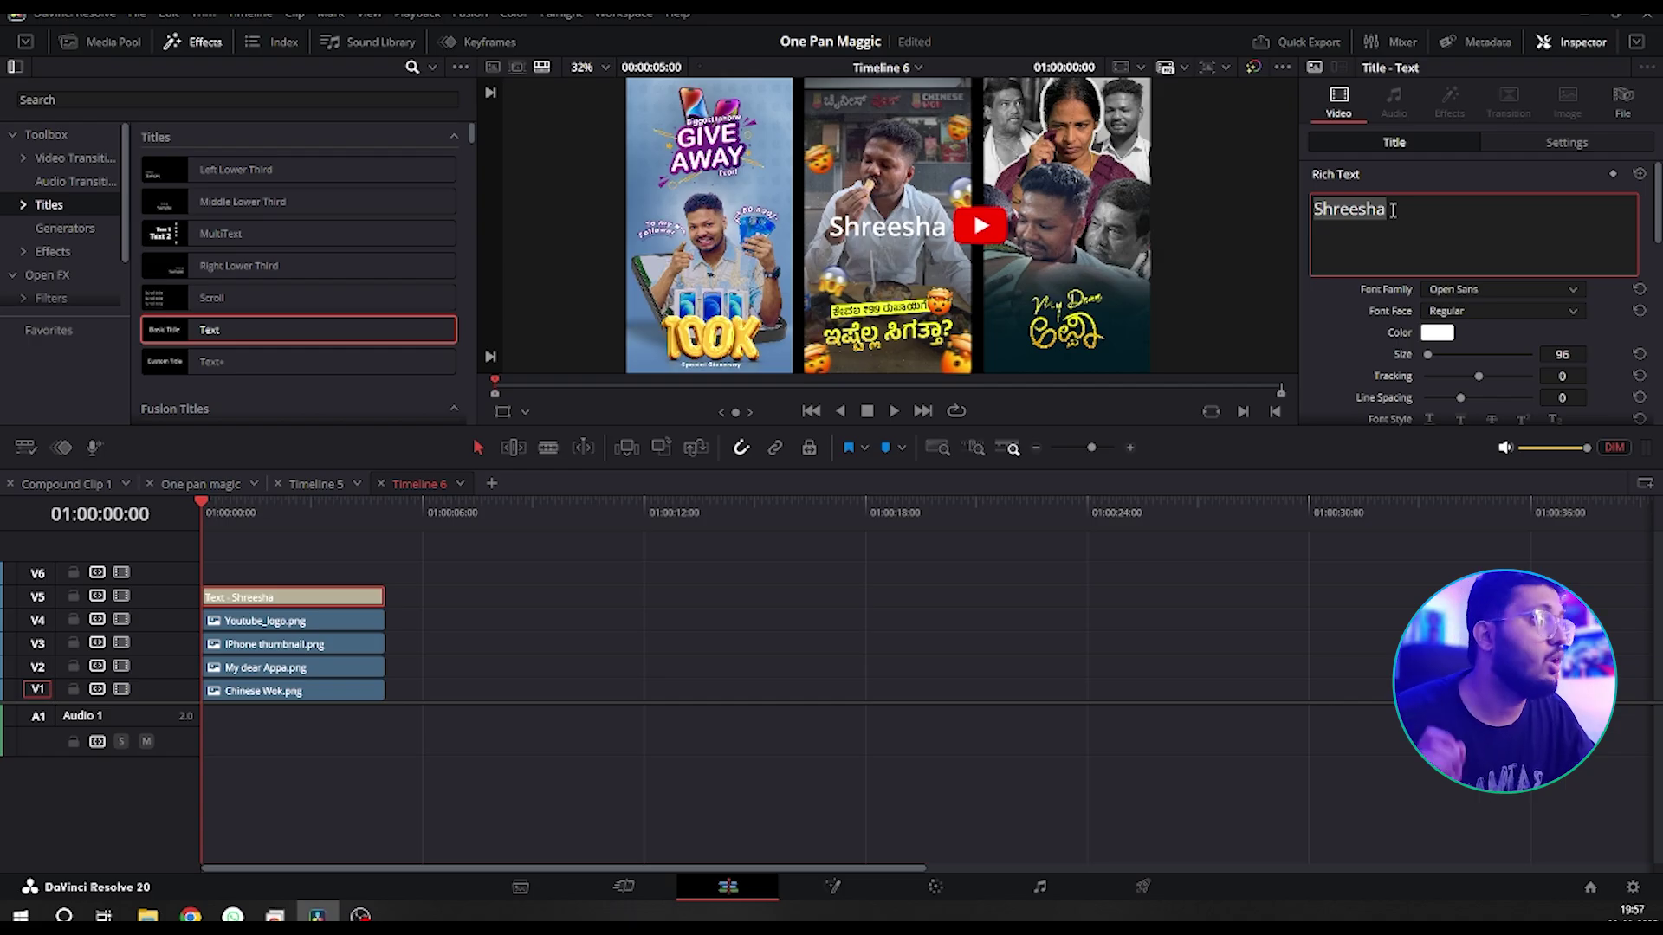
click(1467, 291)
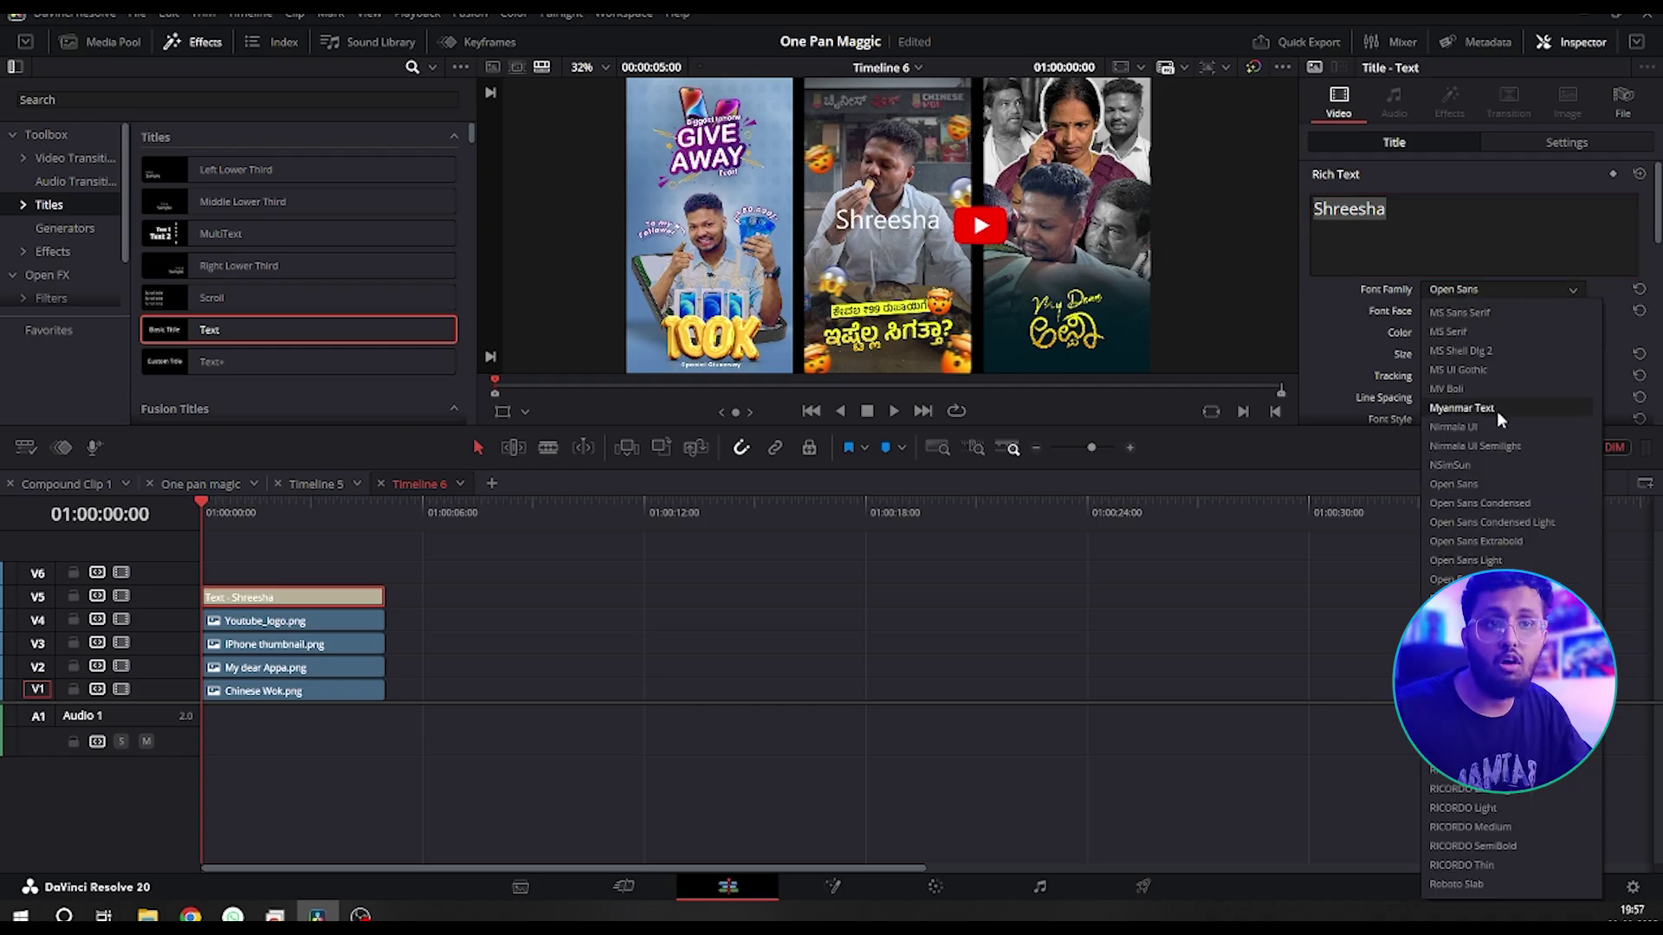
click(1368, 298)
- Set the V5 title's tracking to 54 and its line spacing to 8, and save the project
scroll(1374, 331, down, 4)
scroll(1382, 351, up, 2)
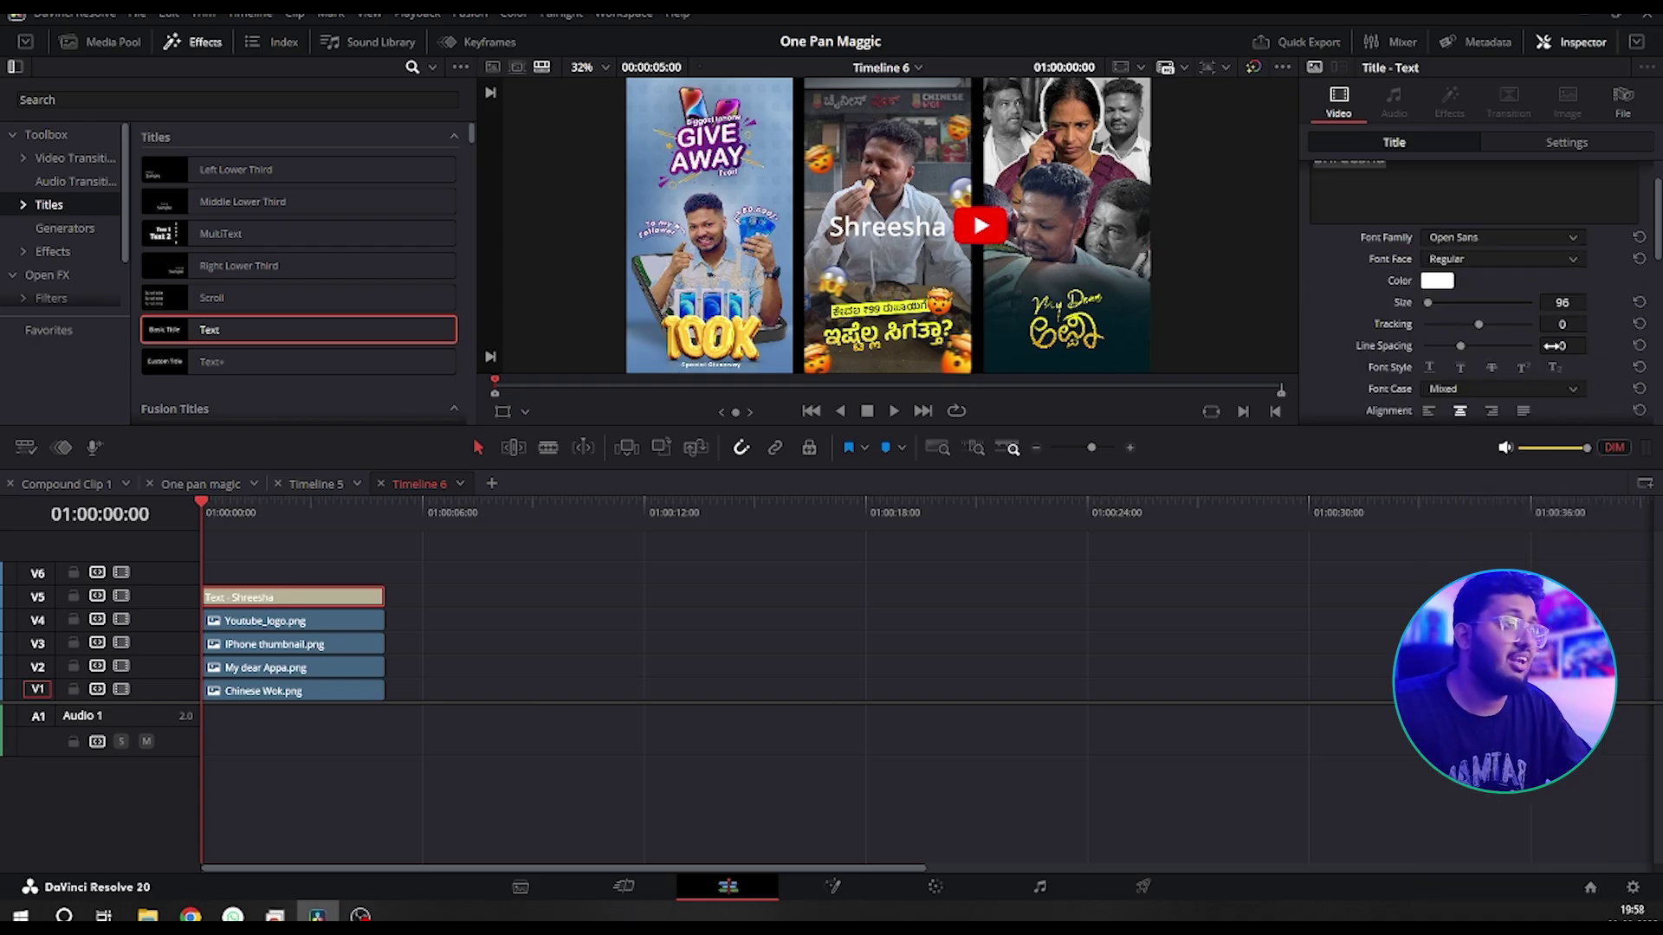
mouse_move(1562, 324)
mouse_down()
mouse_move(1619, 323)
mouse_move(1572, 346)
mouse_up()
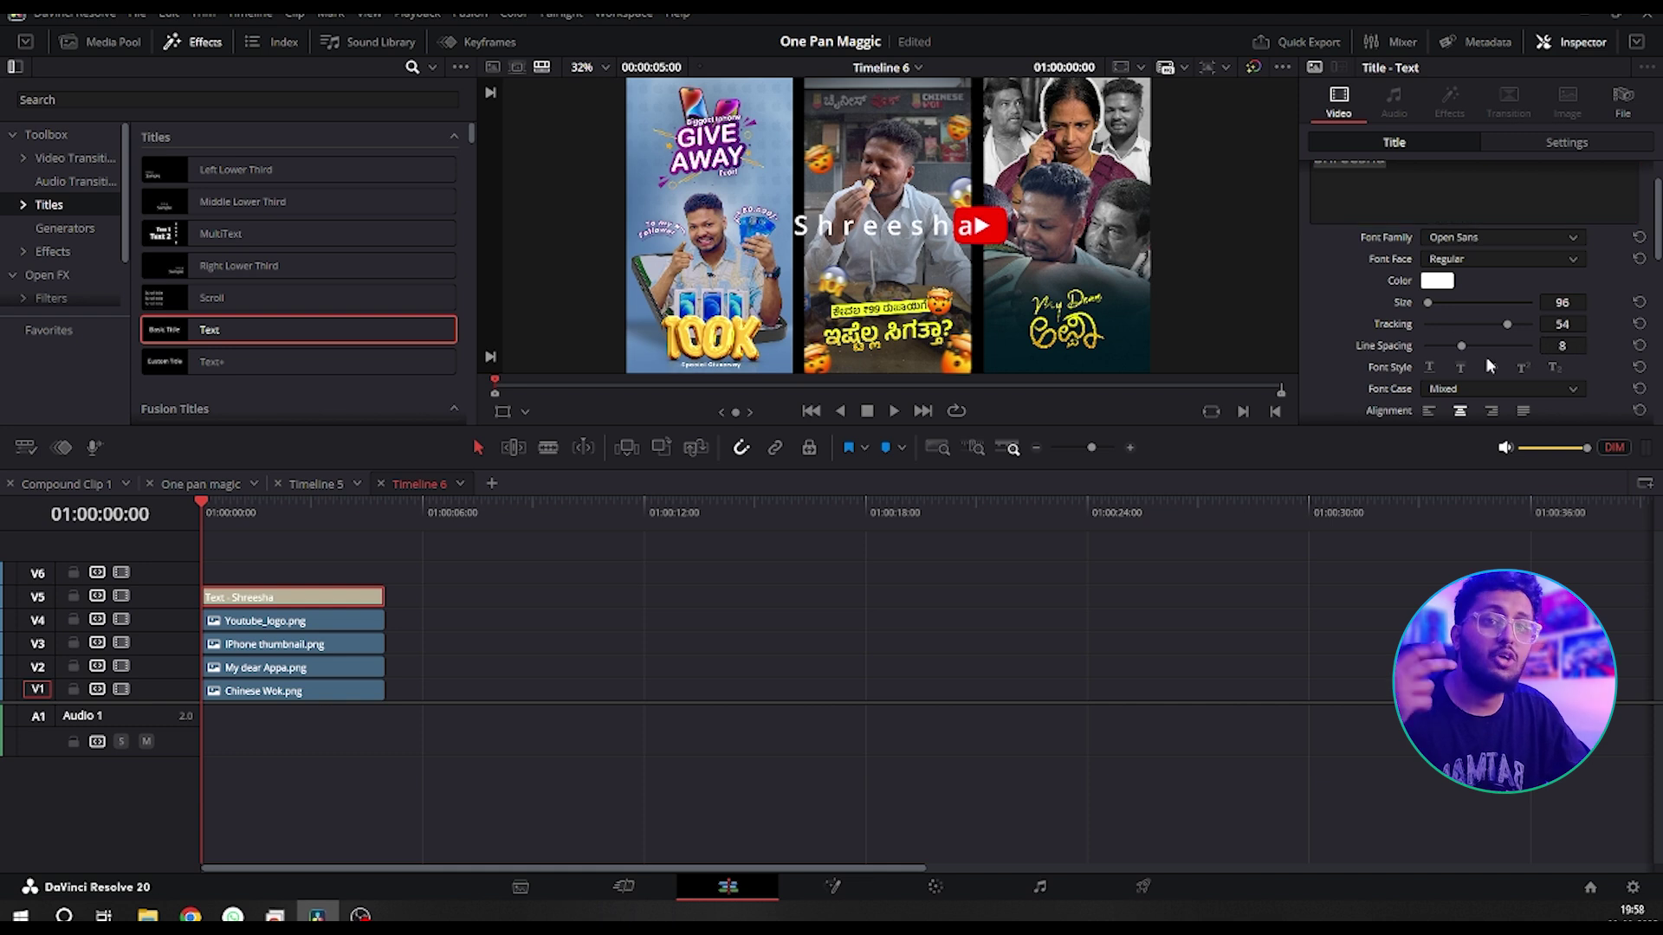
key(ctrl+s)
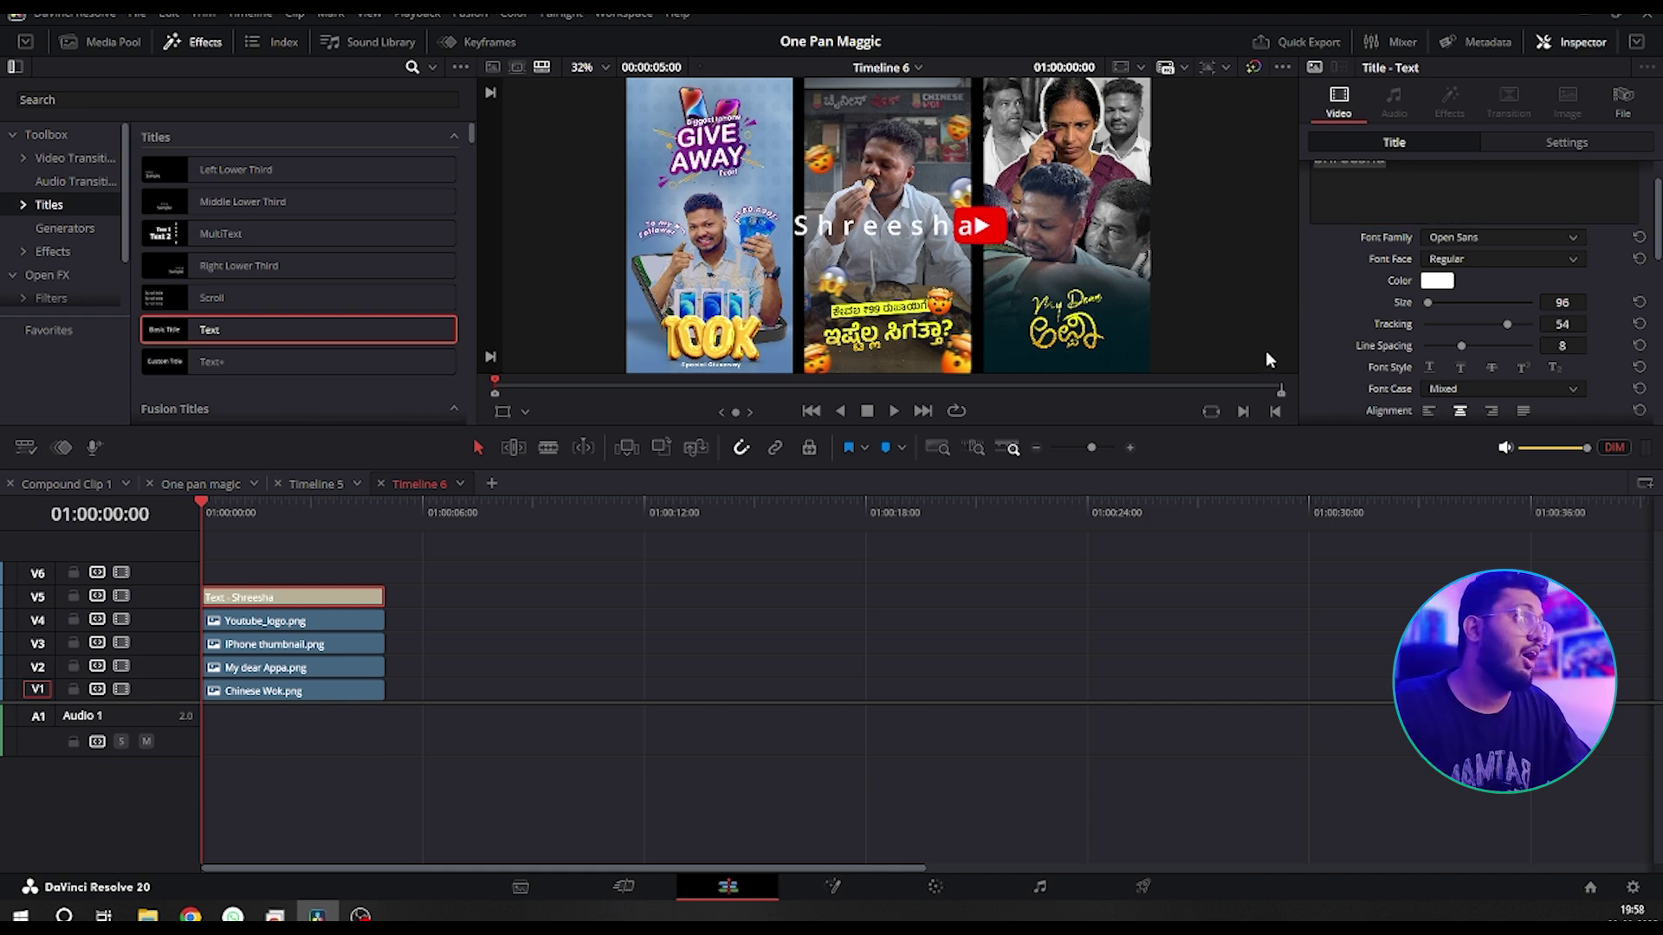
scroll(1348, 355, down, 1)
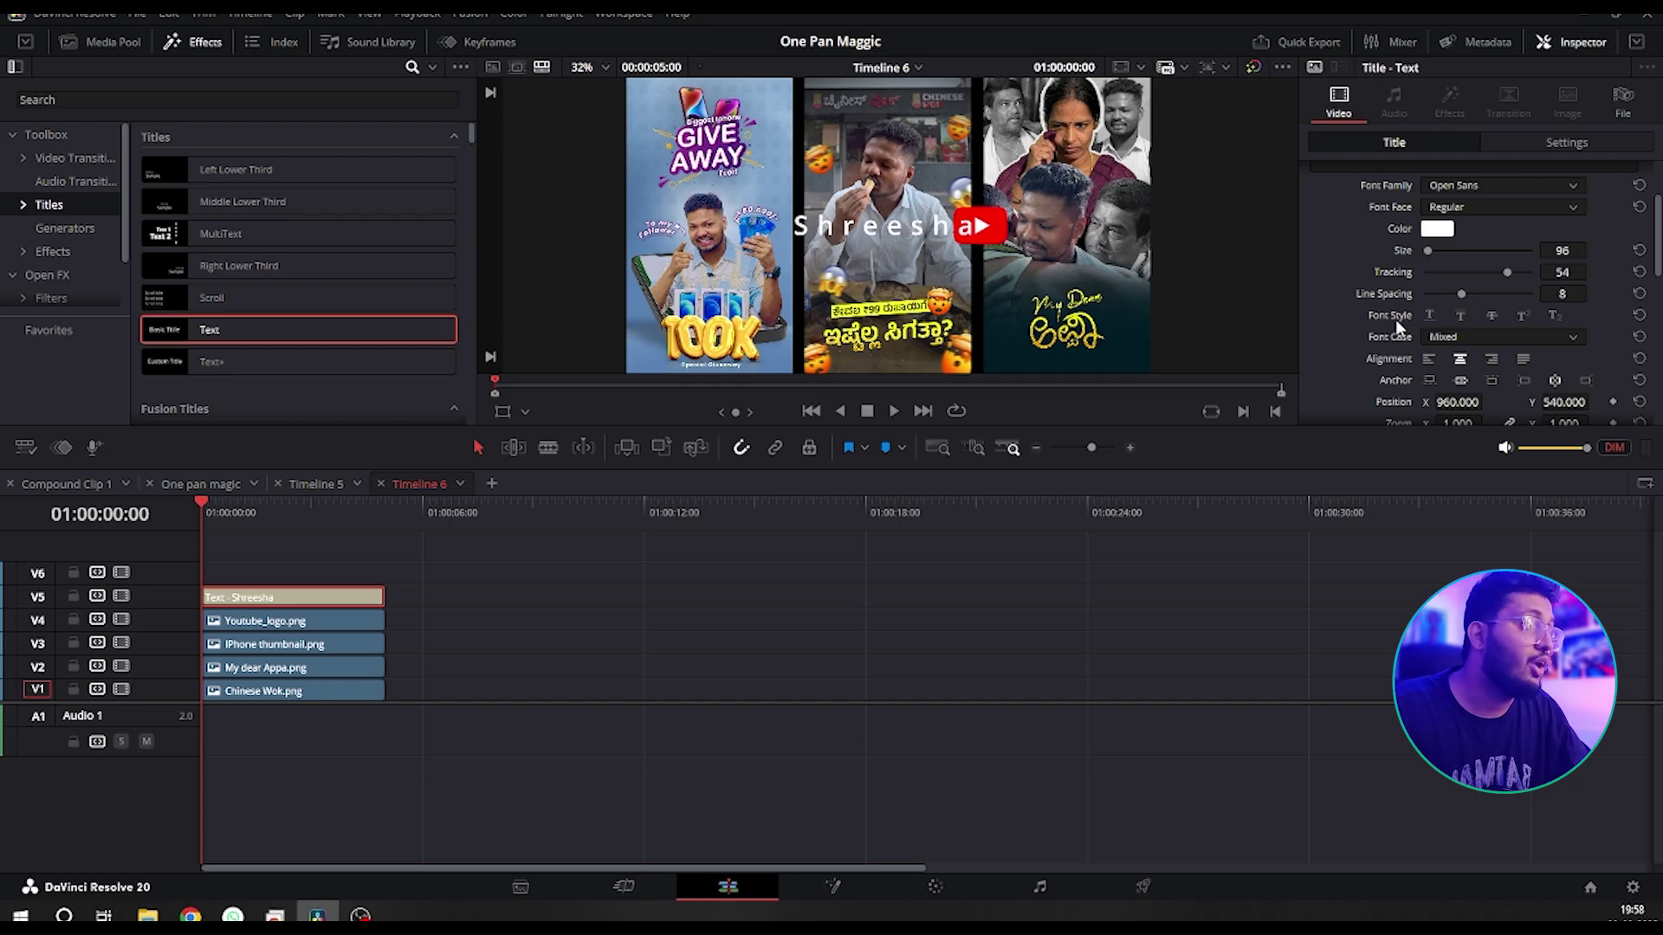
scroll(1403, 359, down, 1)
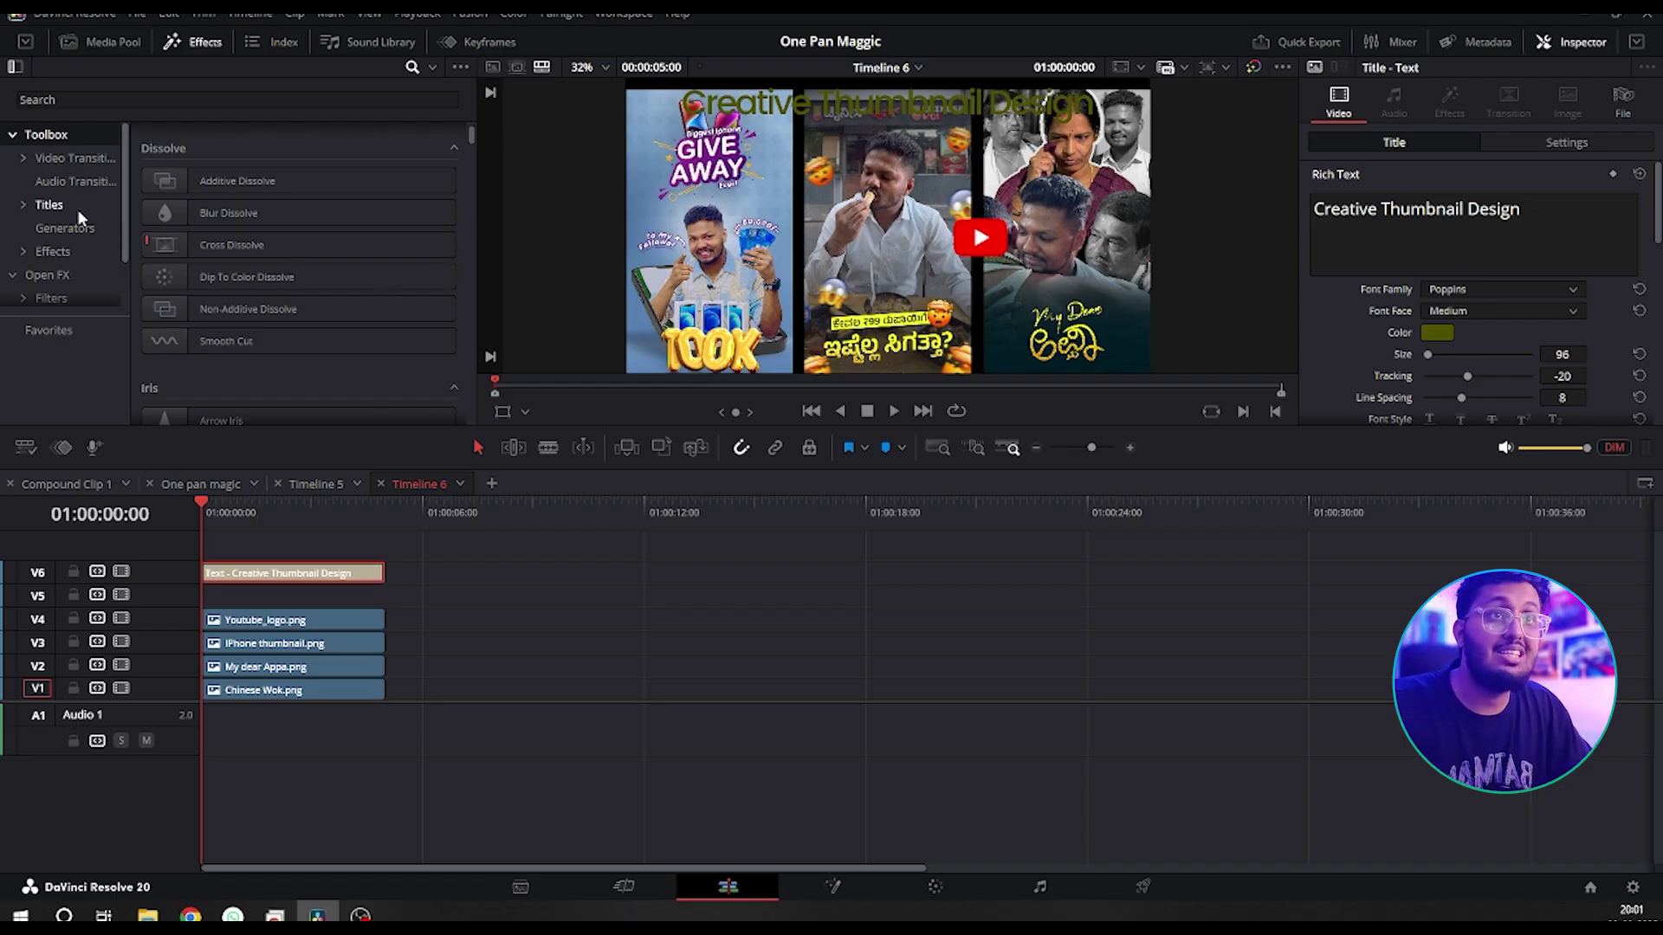
- Add a Solid Color generator on track V5, beneath the Creative Thumbnail Design title, at the start of Timeline 6
click(65, 227)
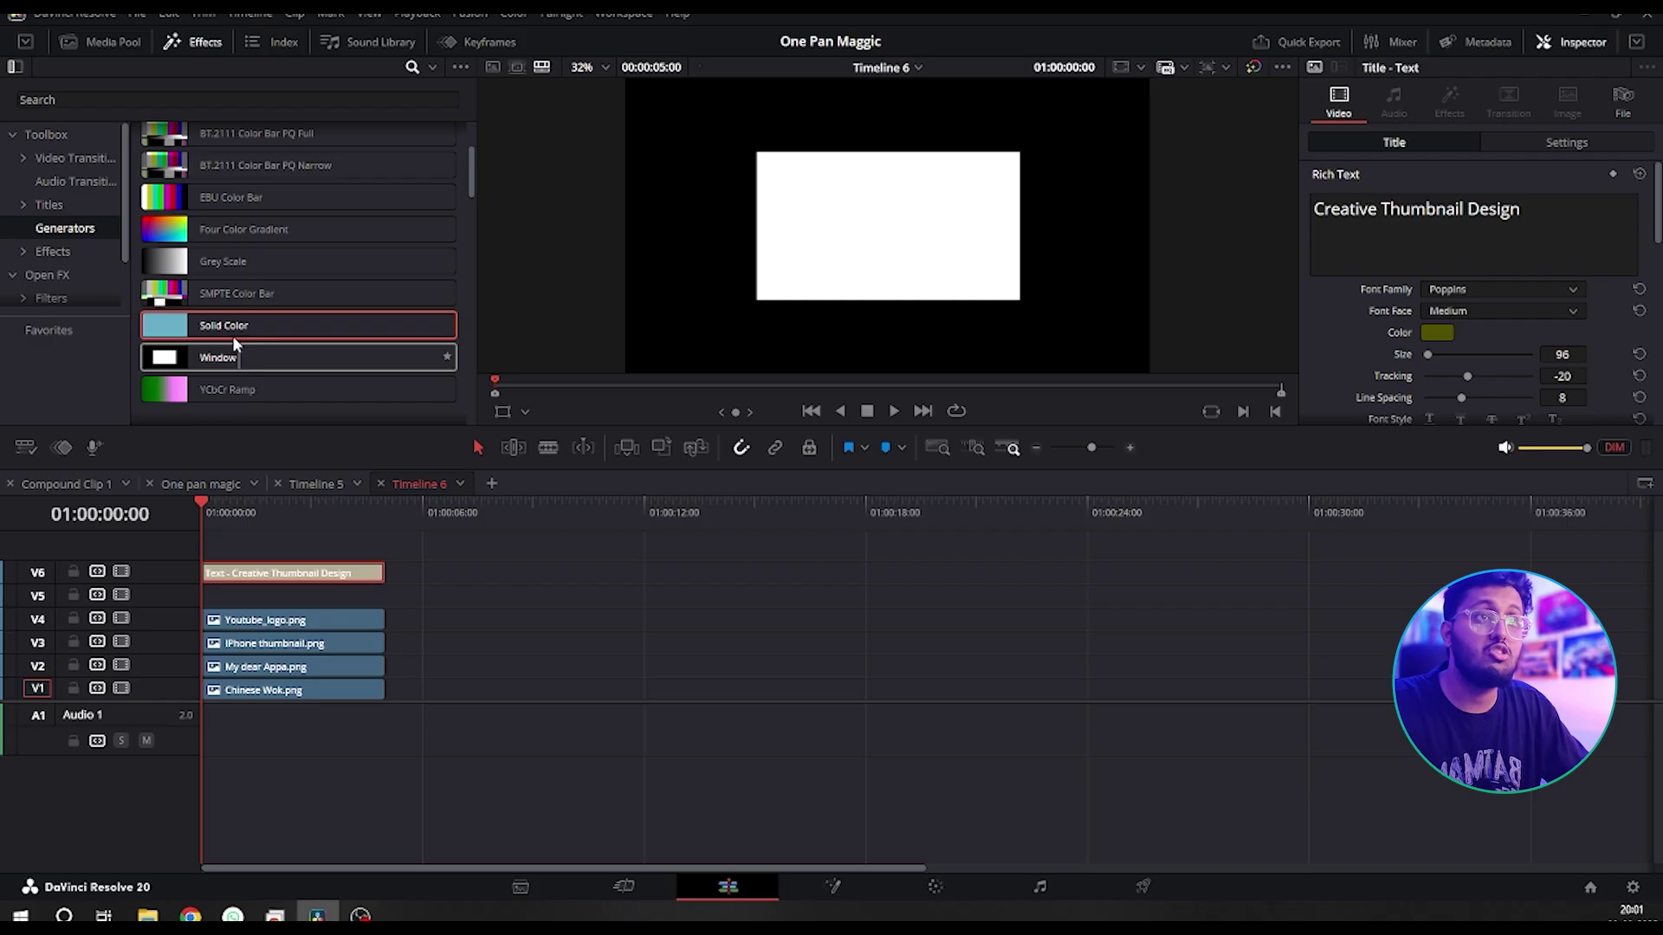
scroll(273, 274, down, 3)
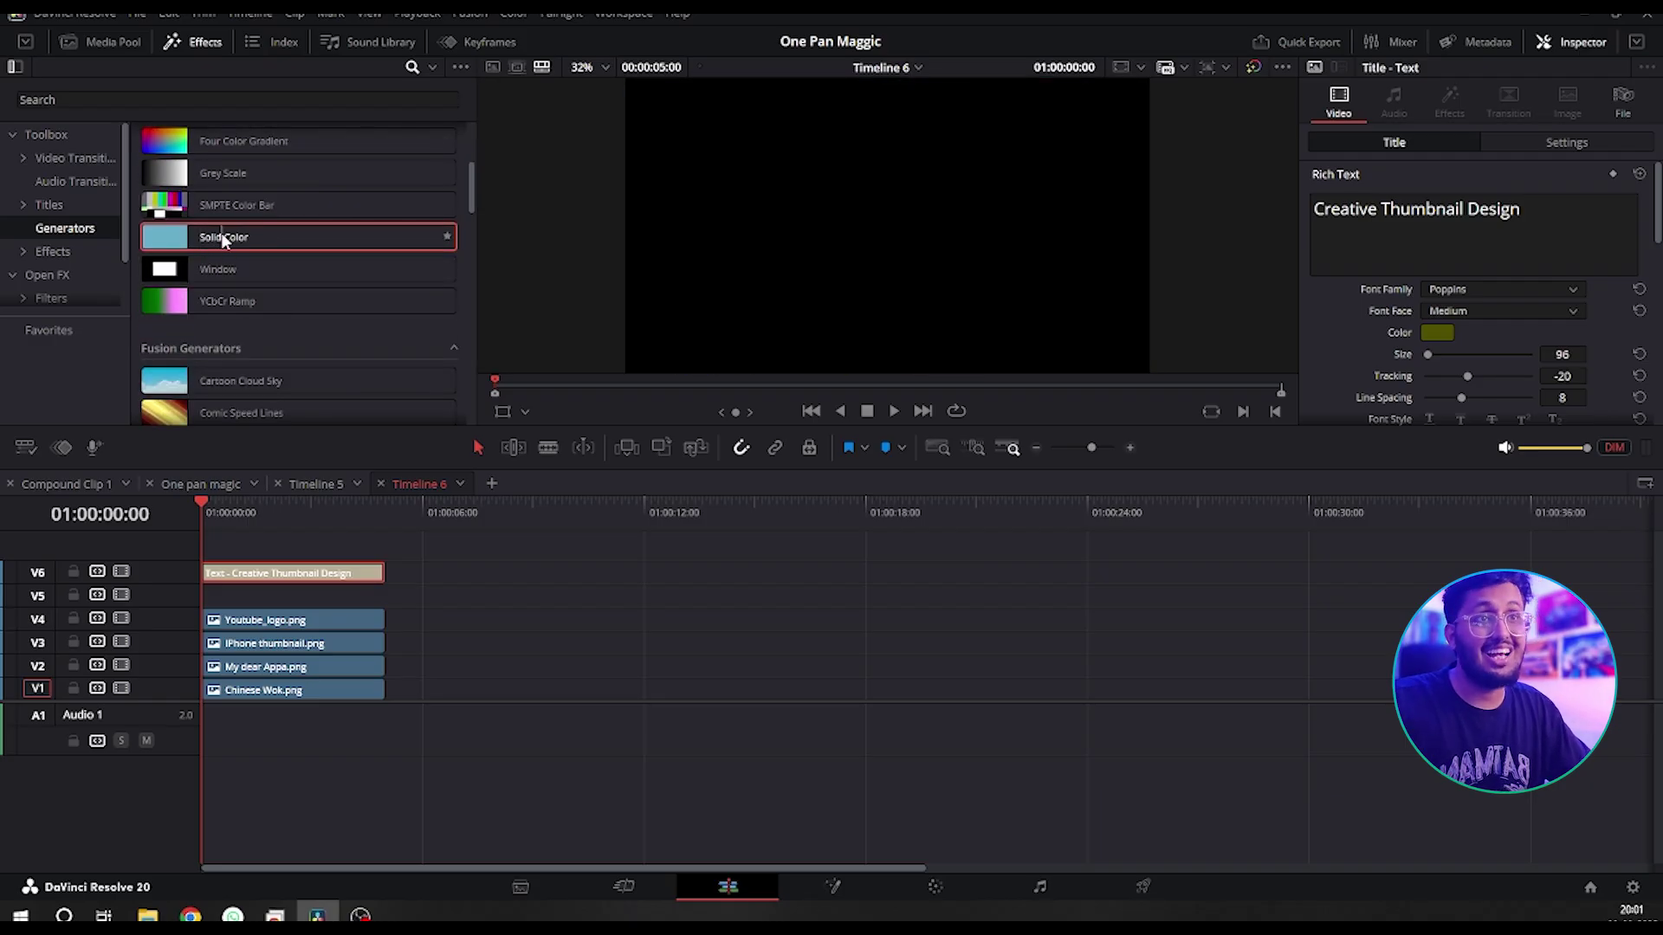
drag(223, 240, 208, 587)
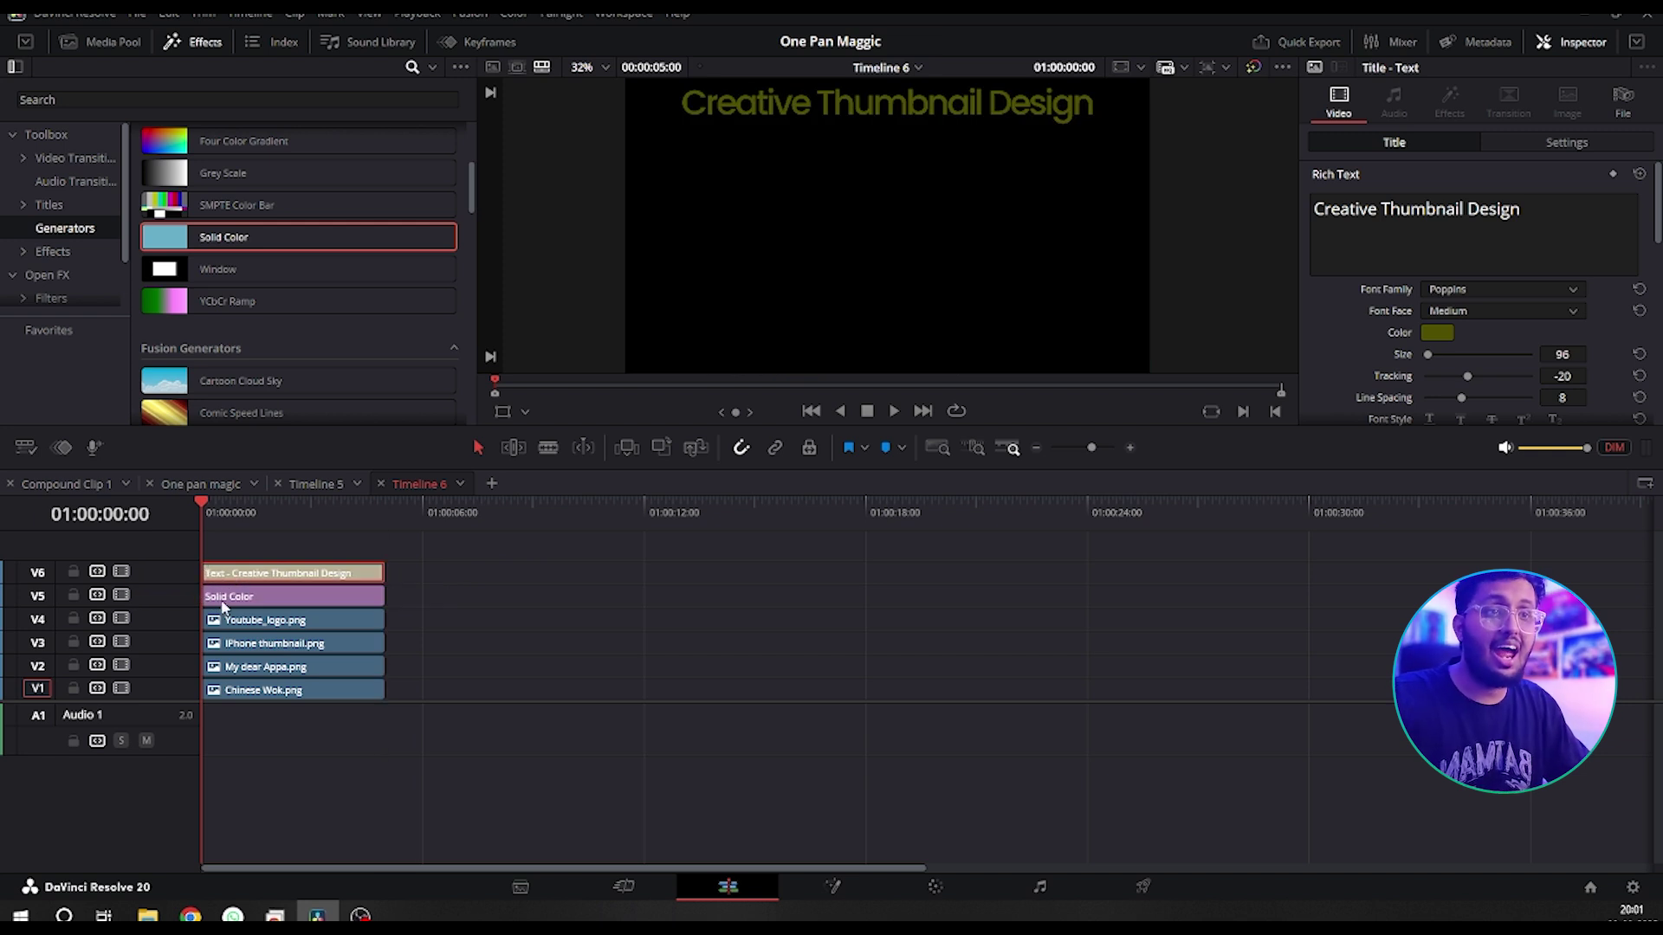
- Change the Solid Color generator's color to a fully bright yellow with hue 66 and saturation 255
click(221, 601)
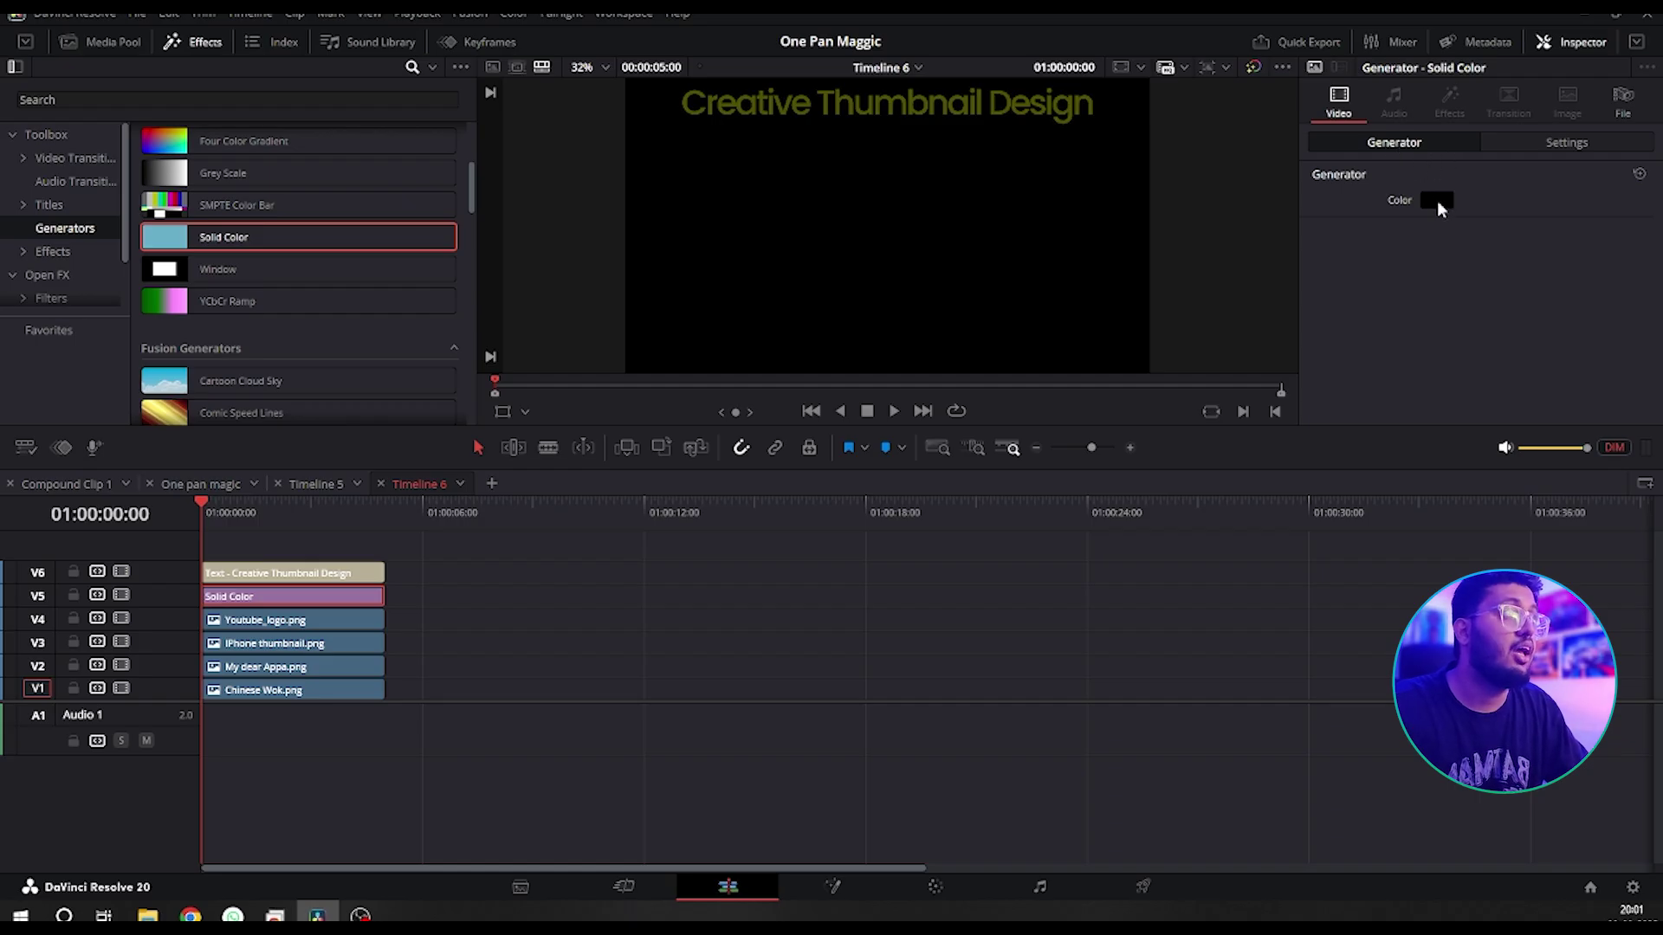
click(1435, 202)
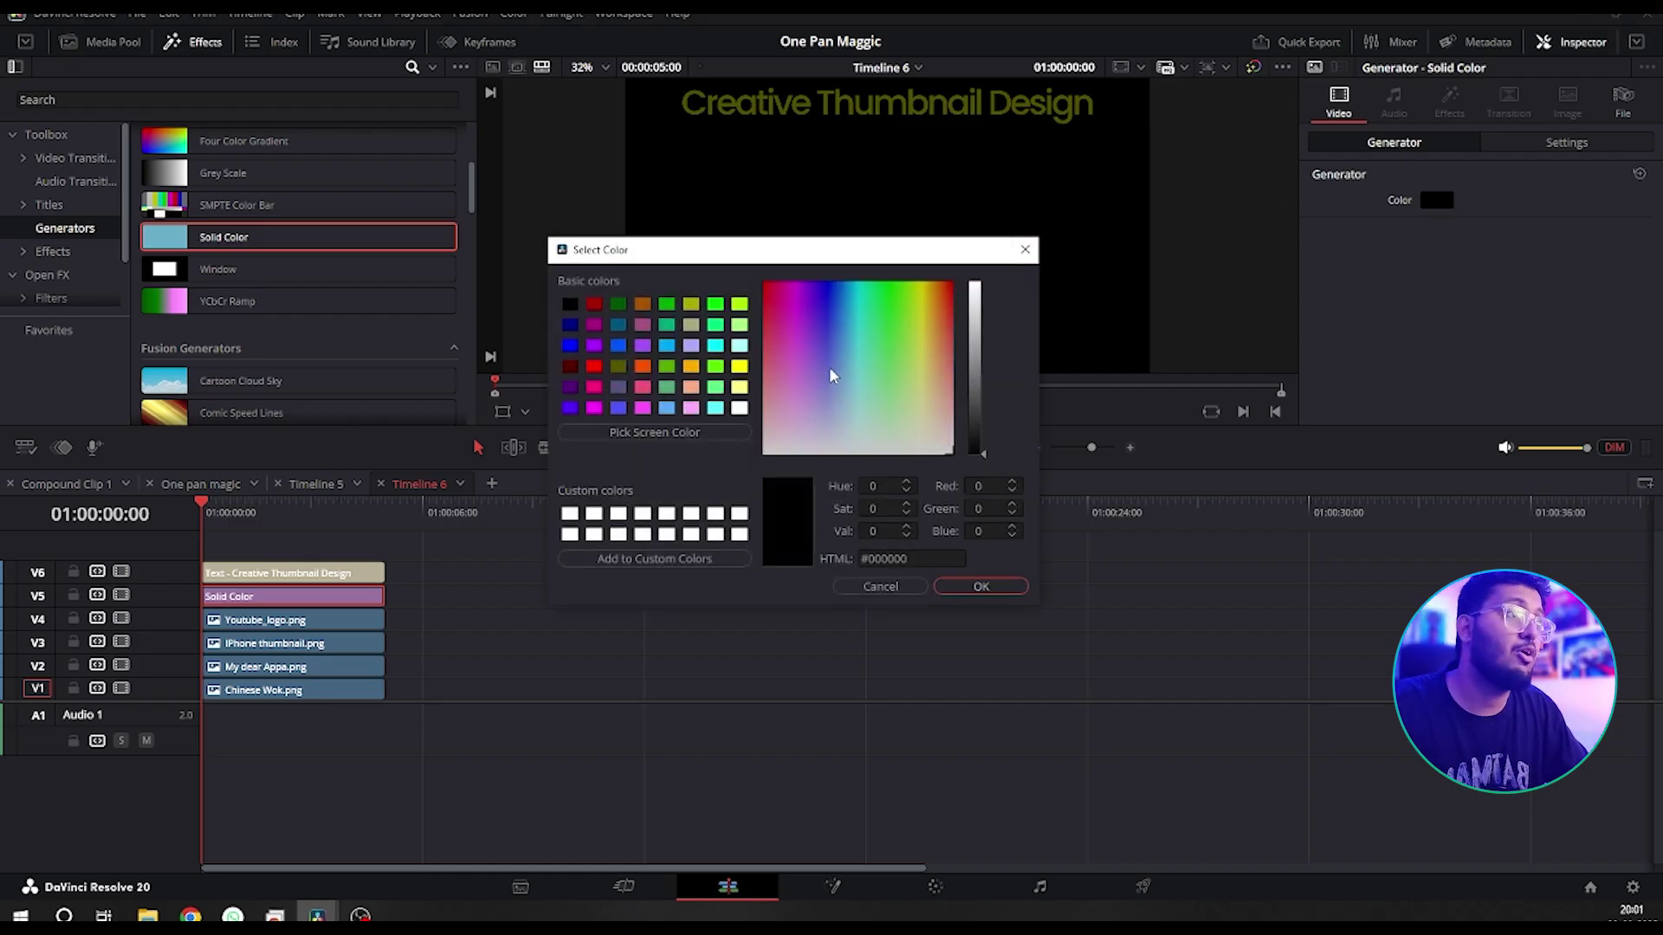
click(919, 285)
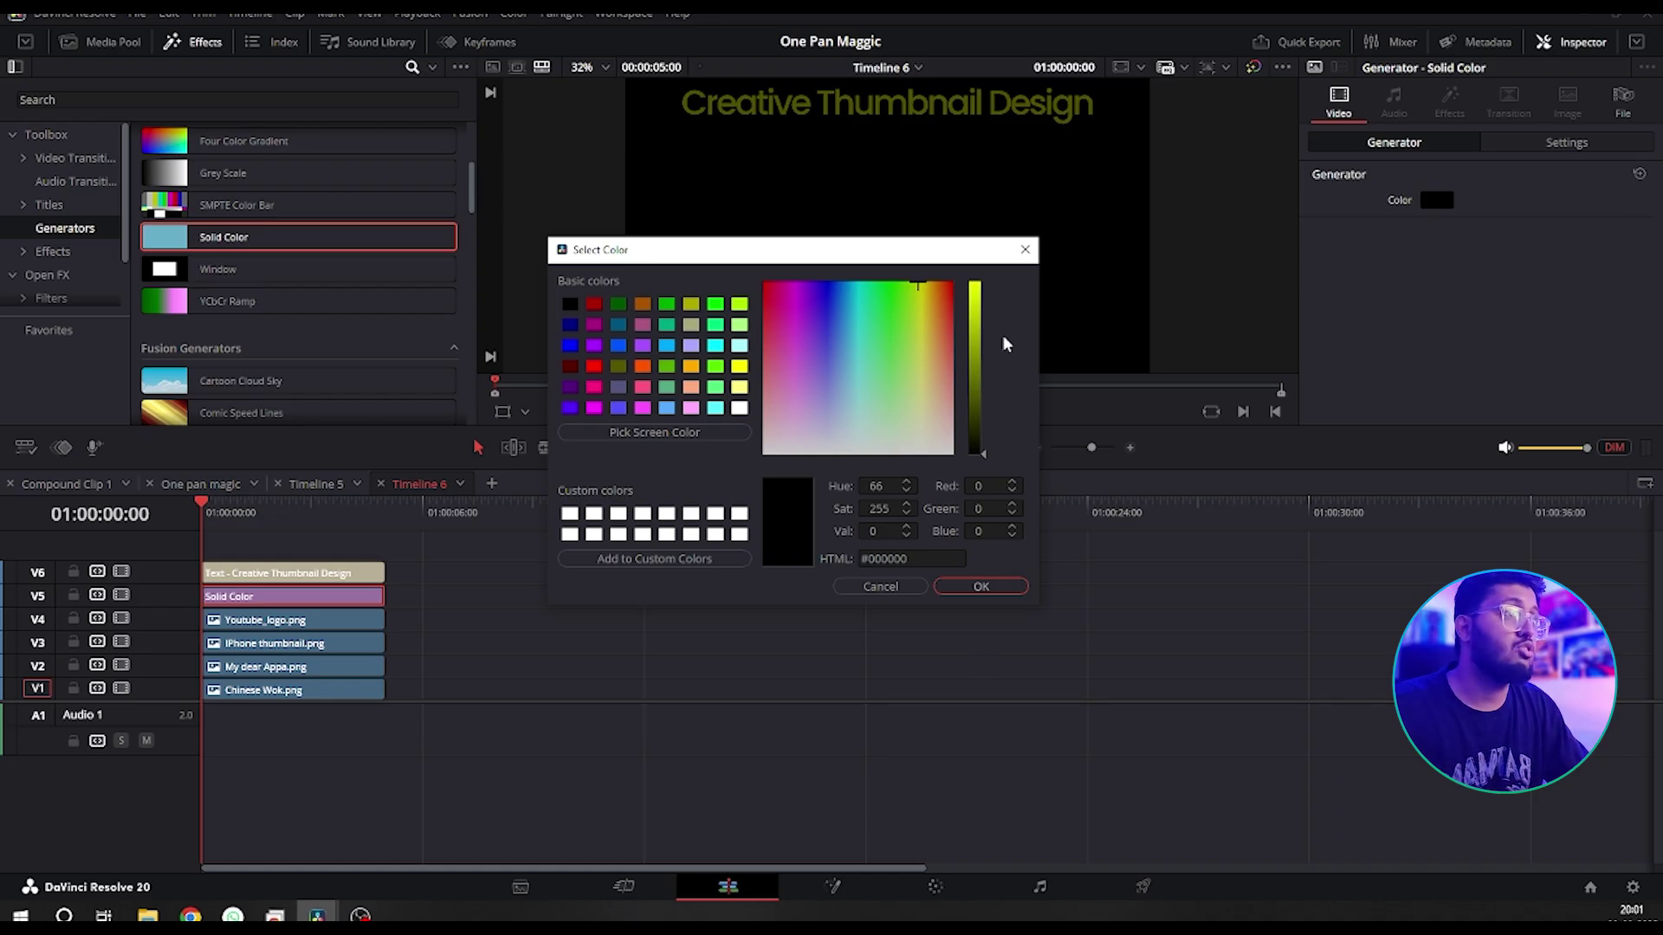
click(974, 299)
drag(975, 299, 980, 225)
click(982, 581)
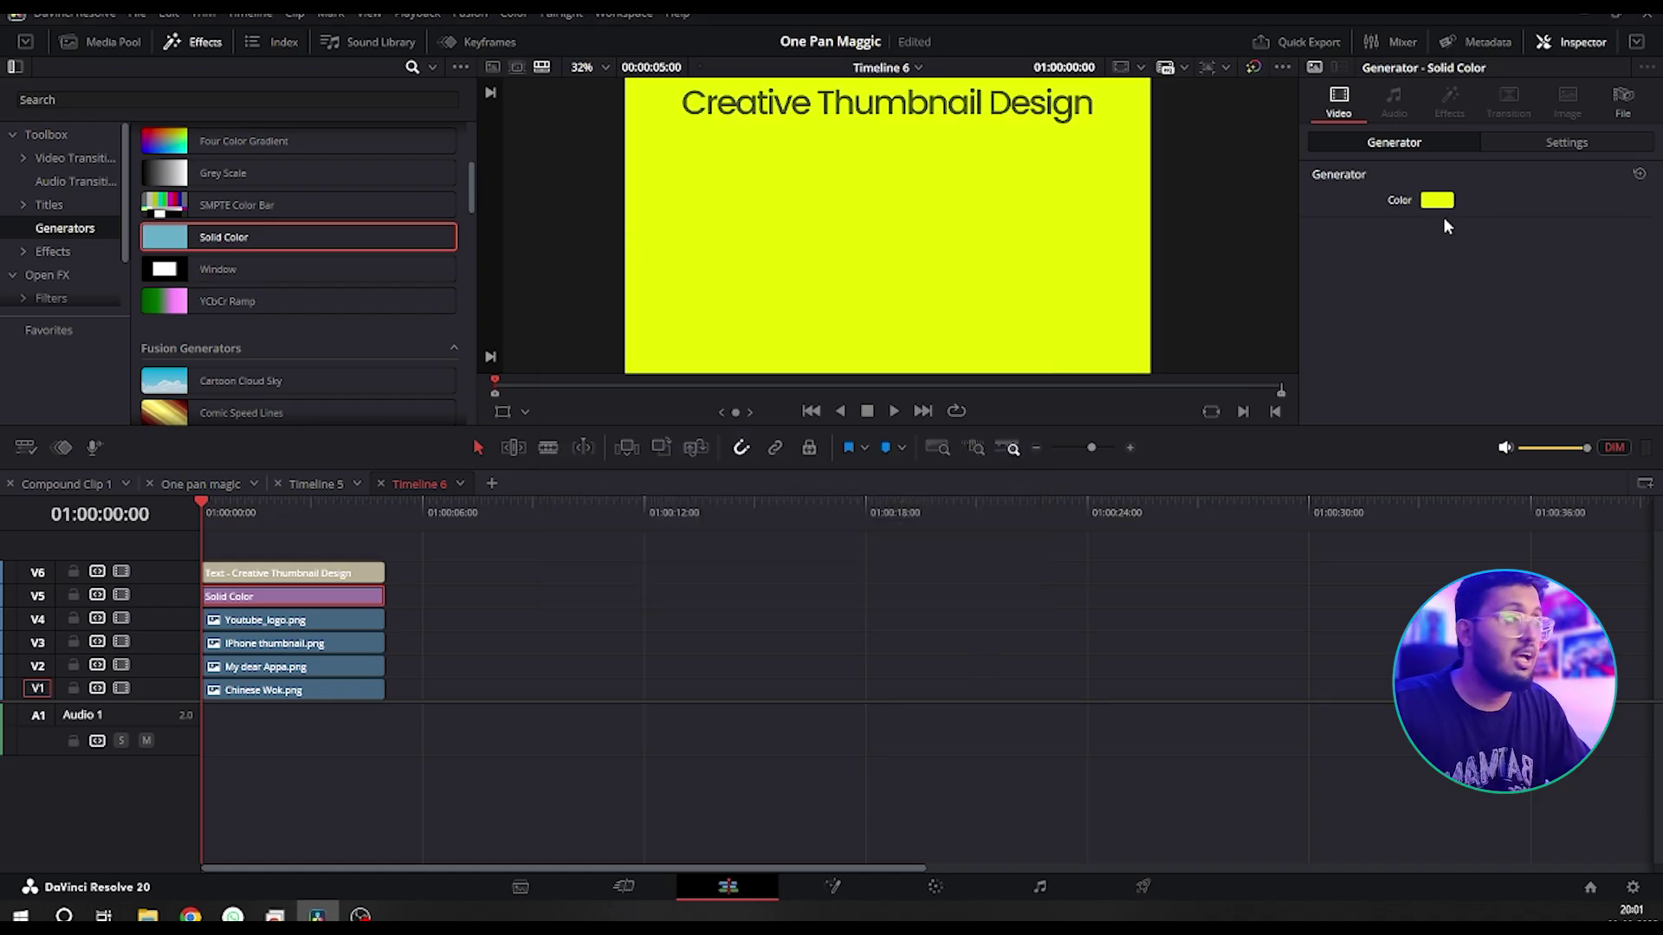
- Crop the Solid Color clip's bottom by 882 and soften the crop edge, and bring up the available video transitions
click(1539, 147)
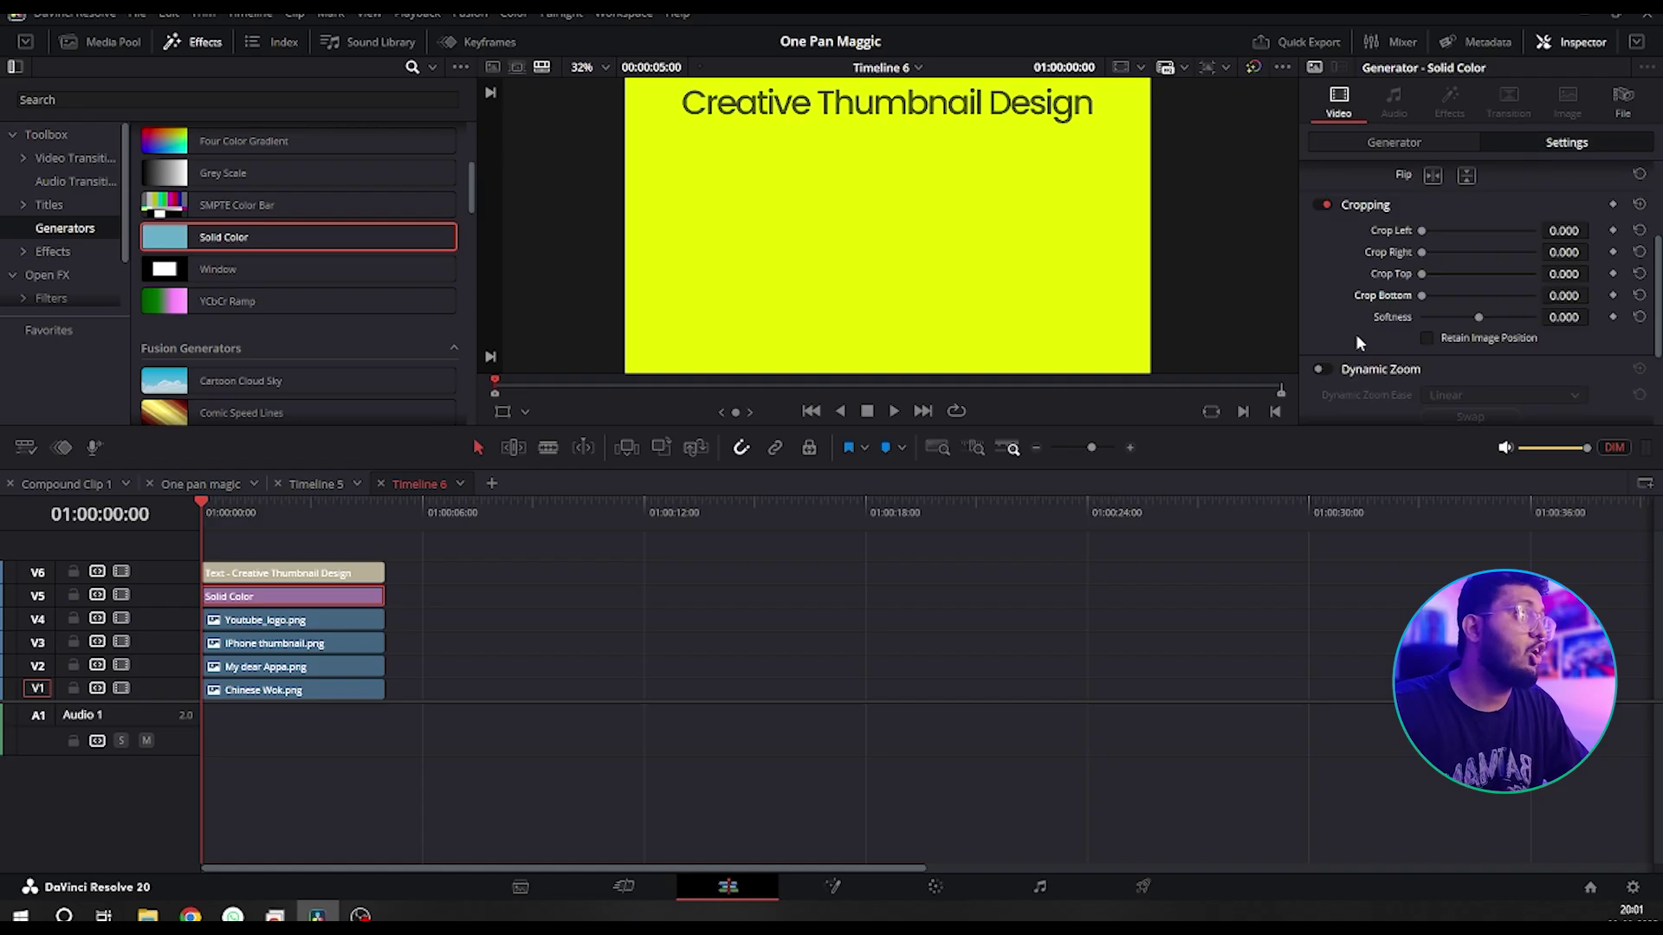
drag(1589, 289, 1593, 295)
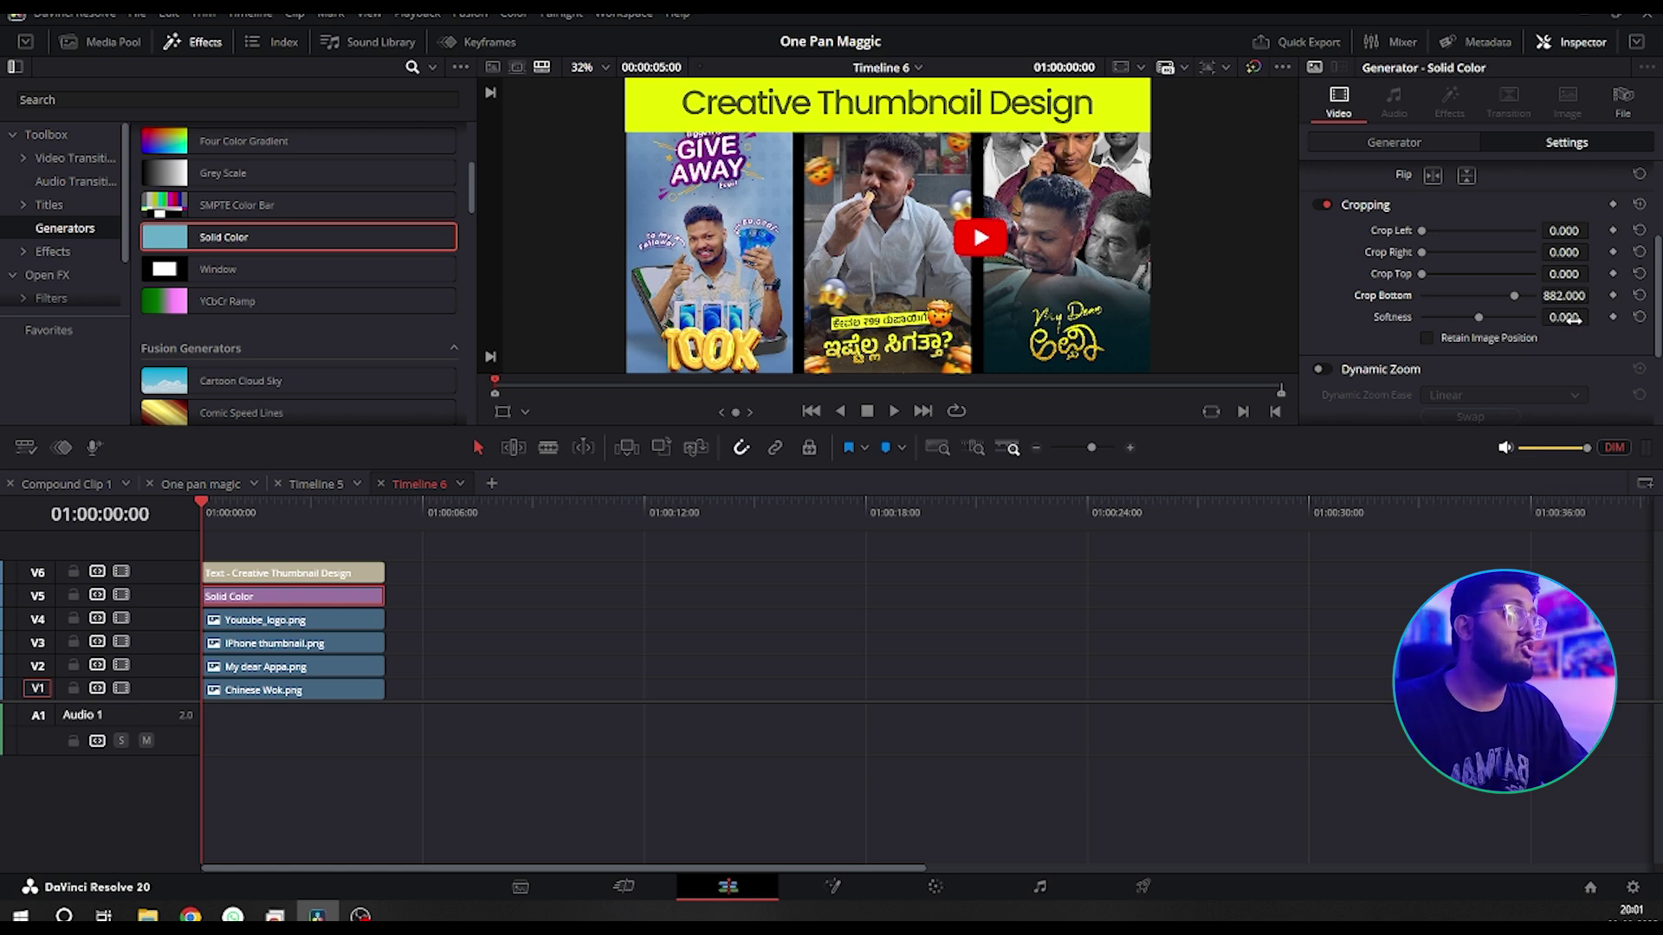
drag(1567, 317, 1593, 296)
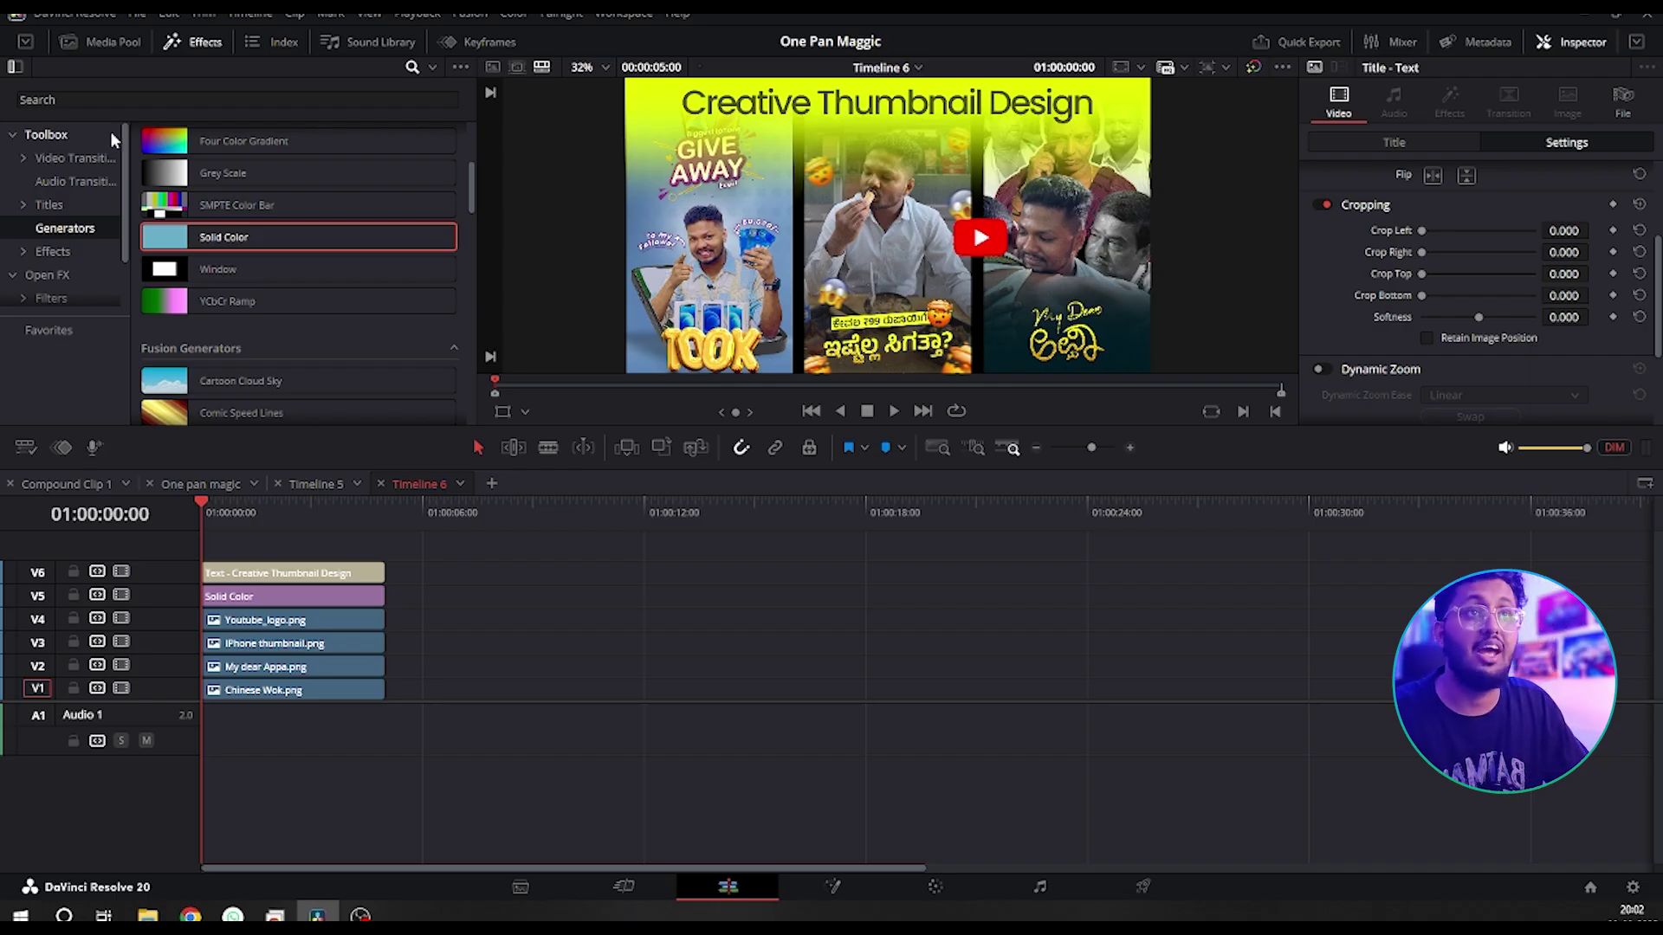
click(80, 158)
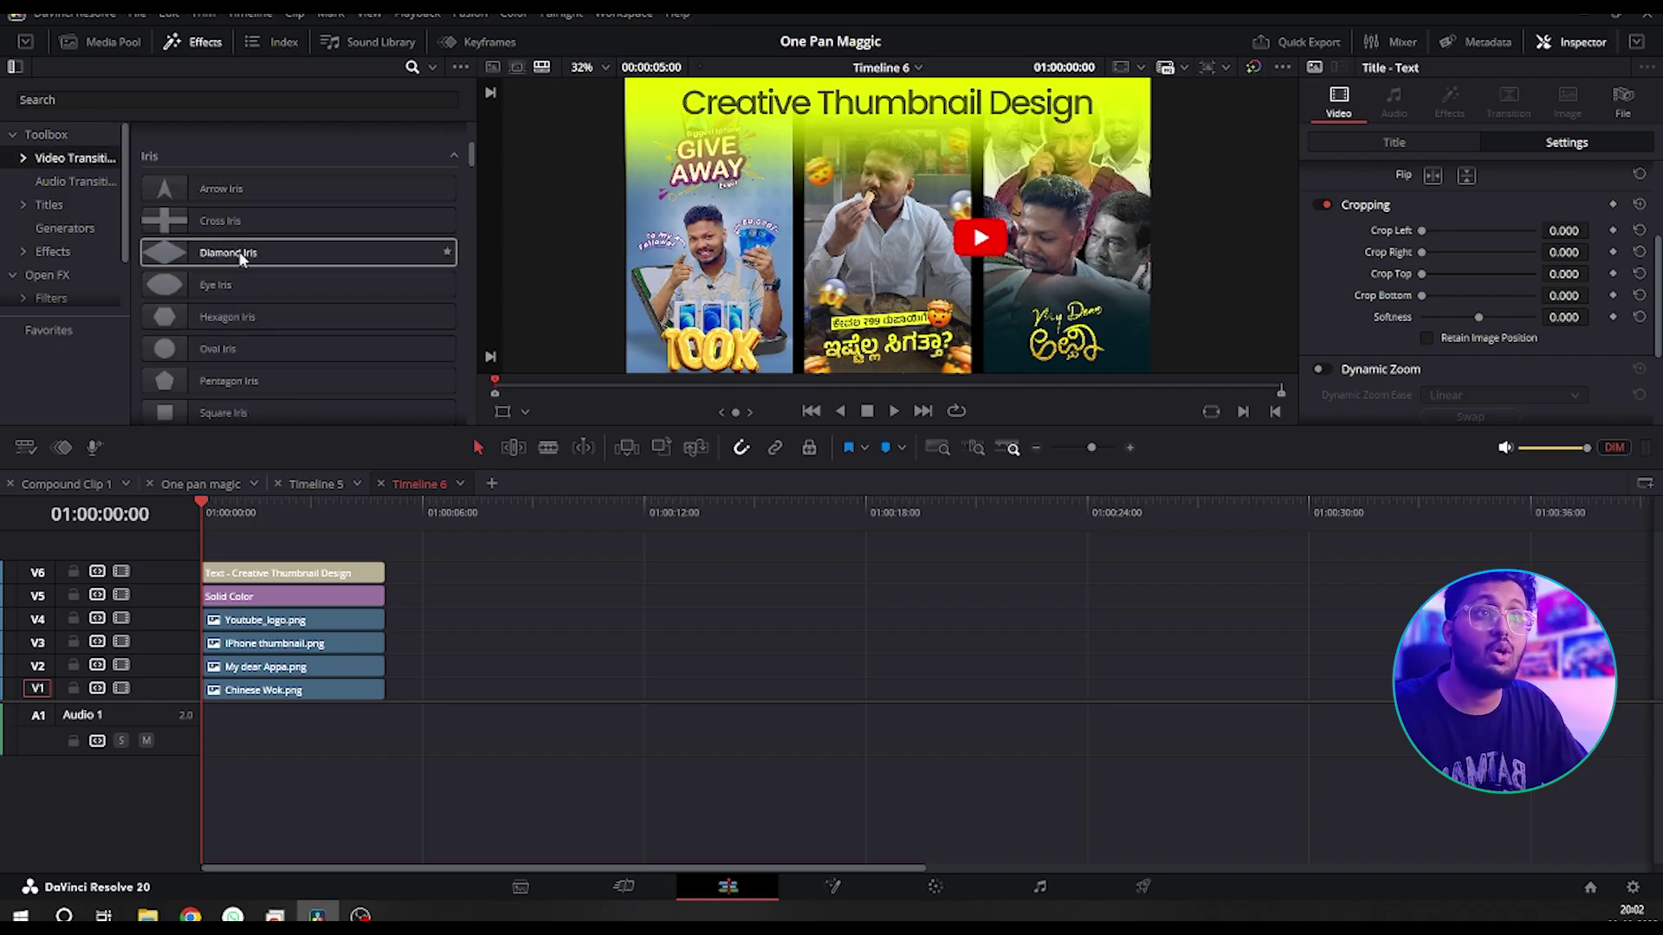
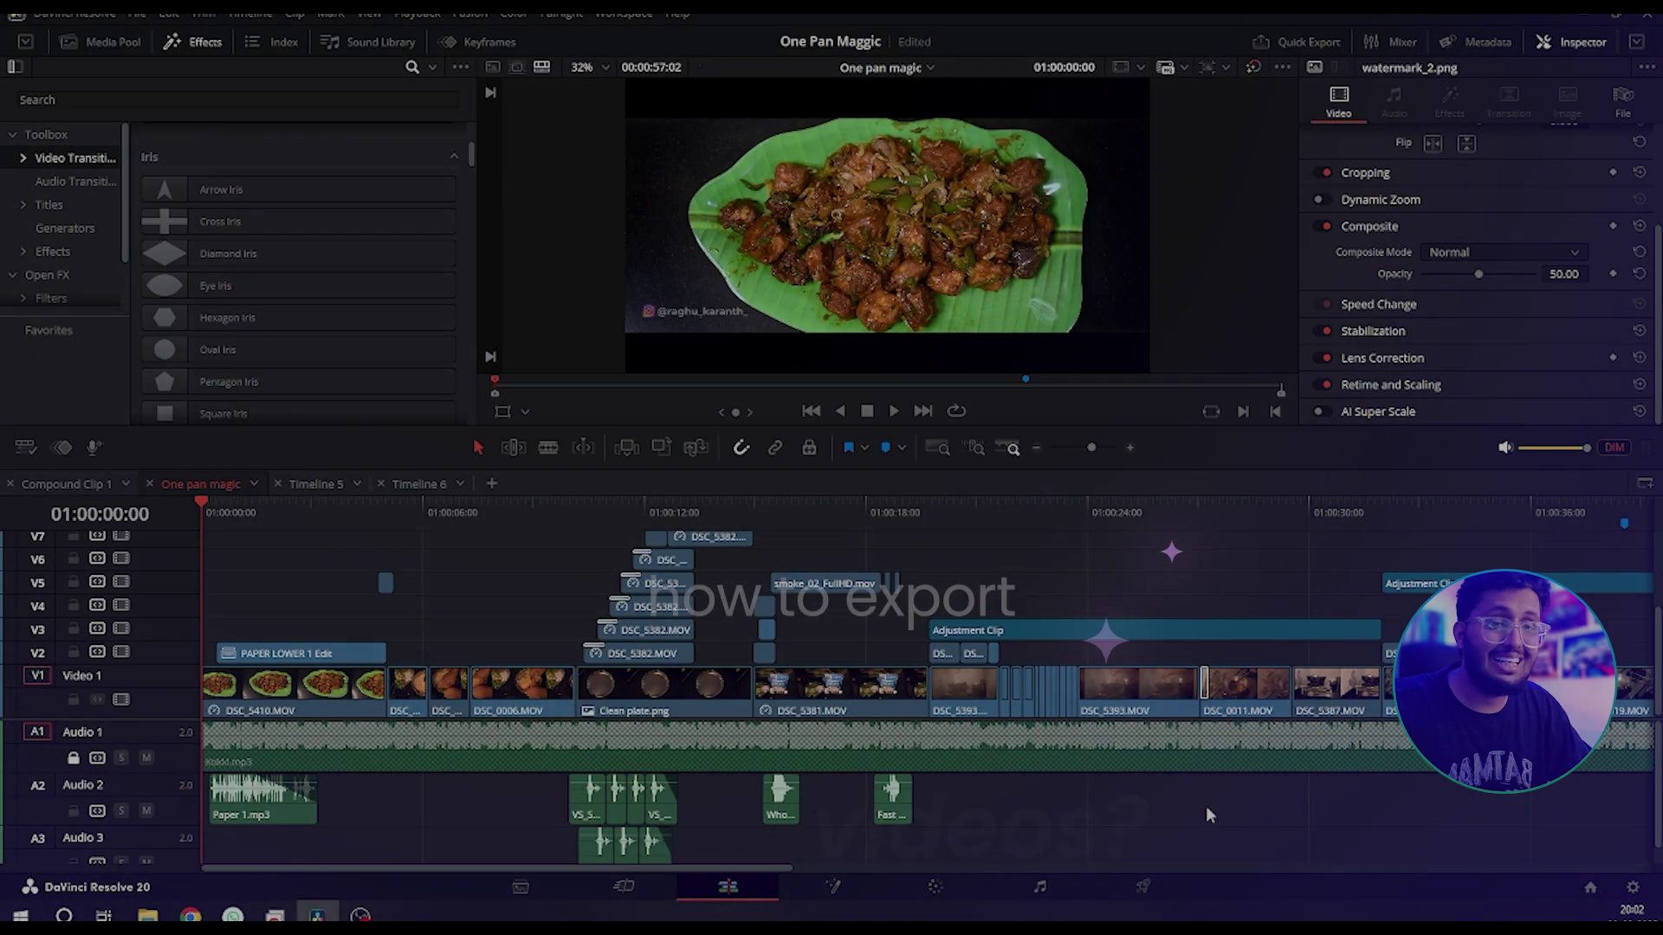
- Open the Deliver page for the One pan magic timeline and apply the YouTube 1080p render preset
click(1145, 885)
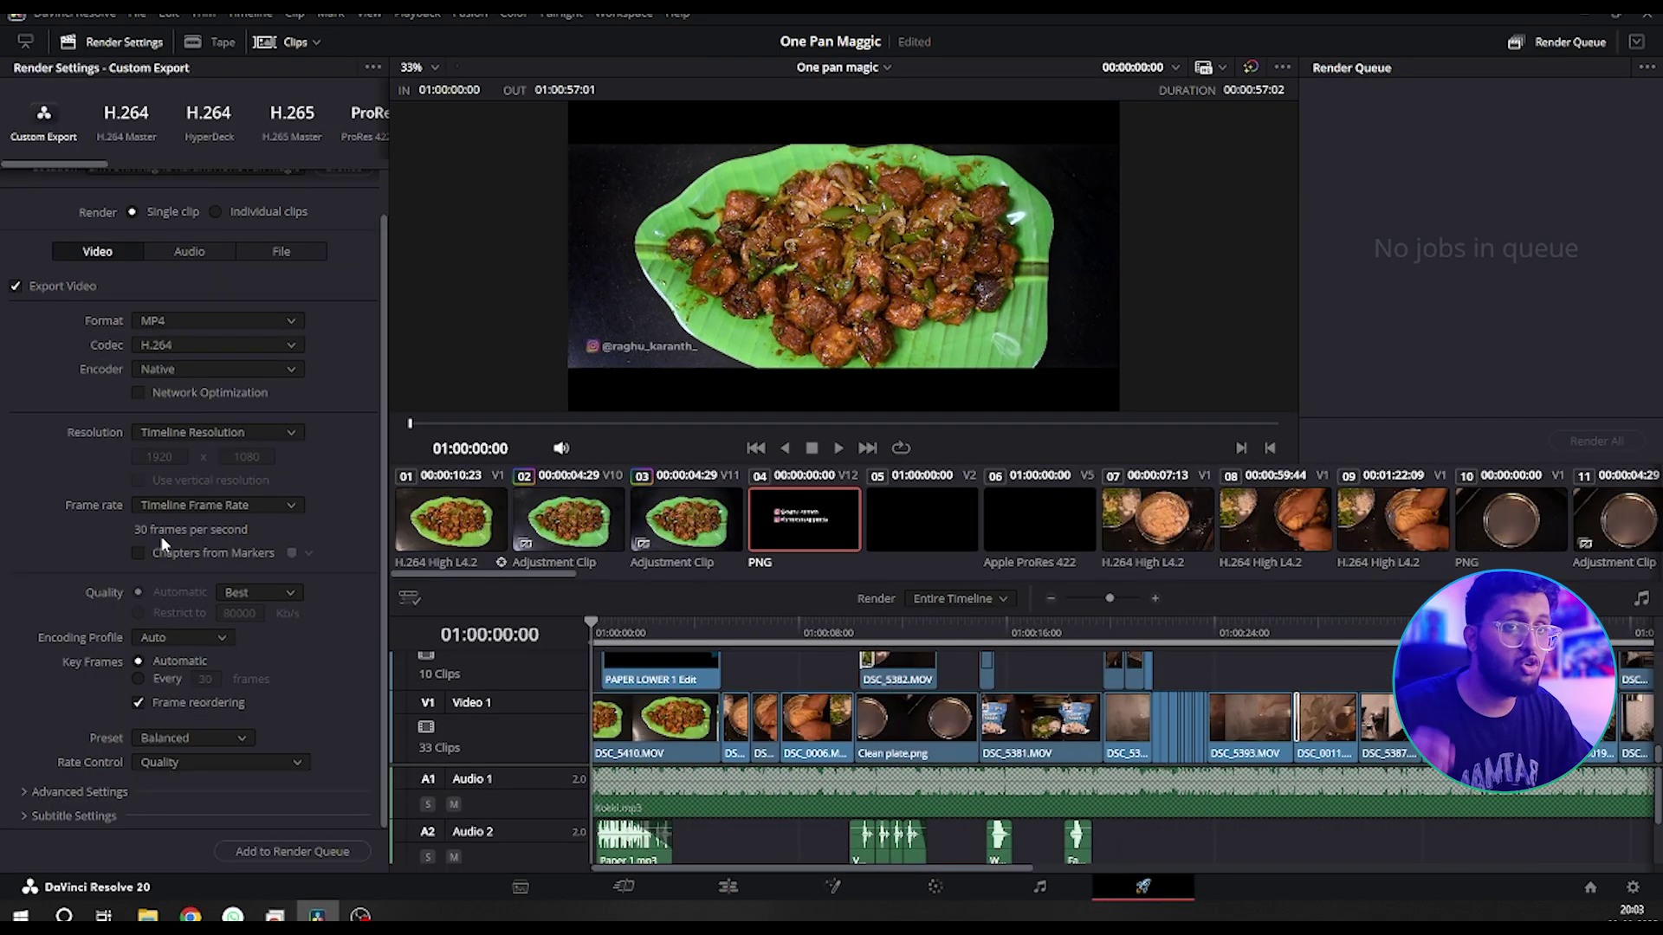
scroll(169, 511, up, 2)
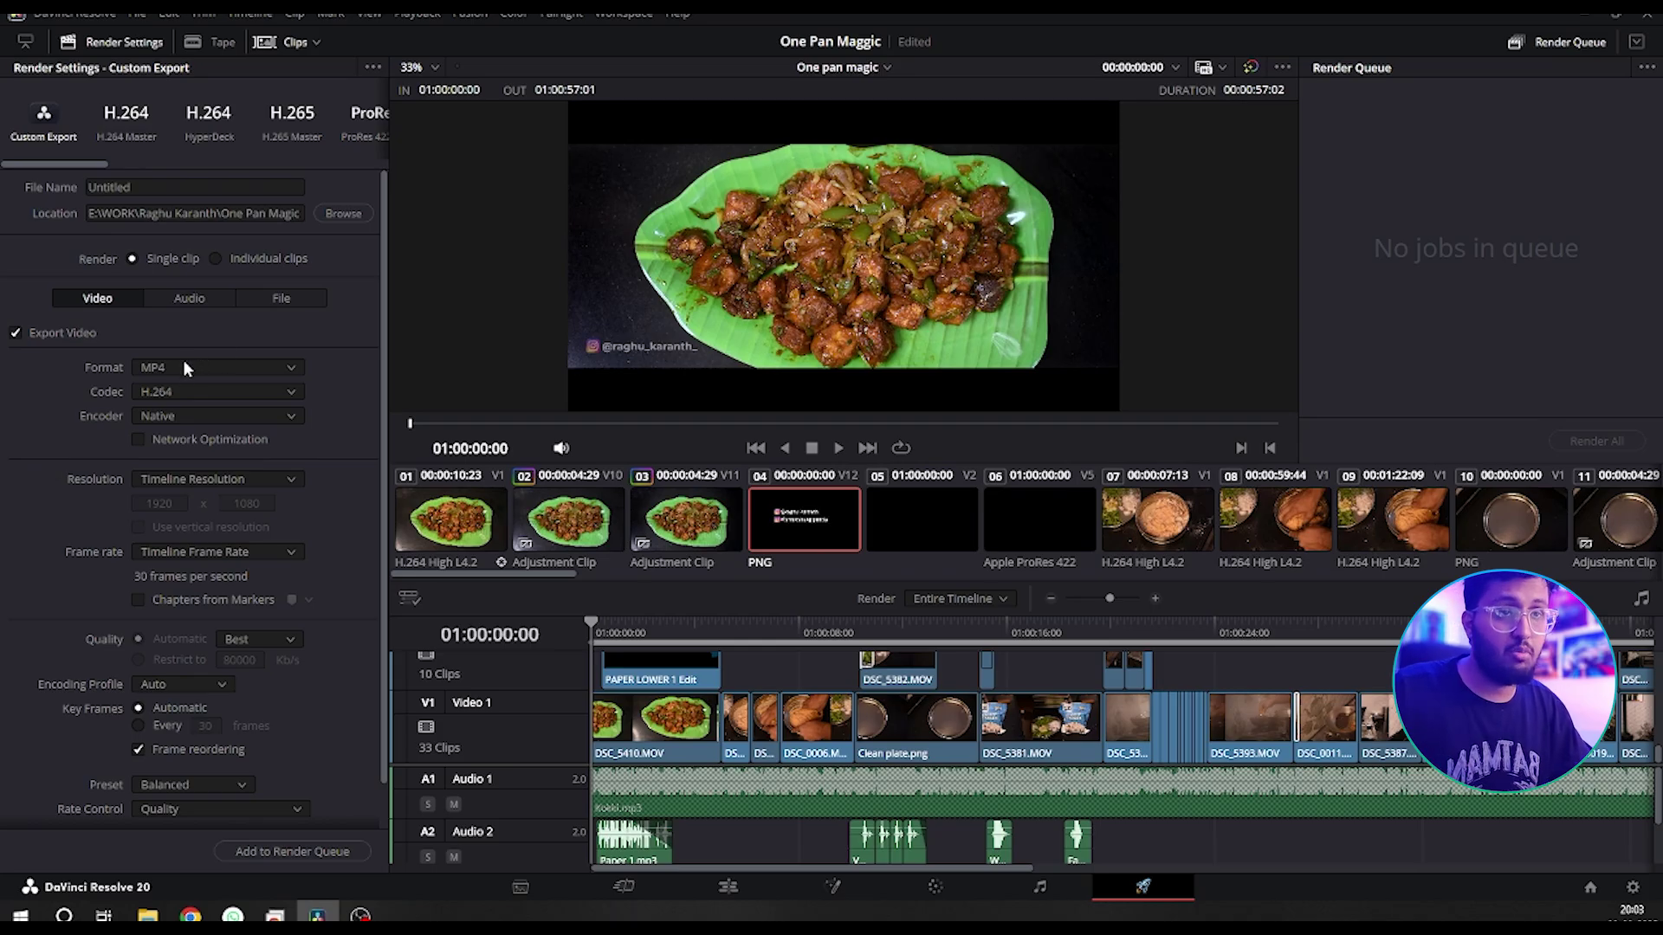
scroll(183, 394, down, 1)
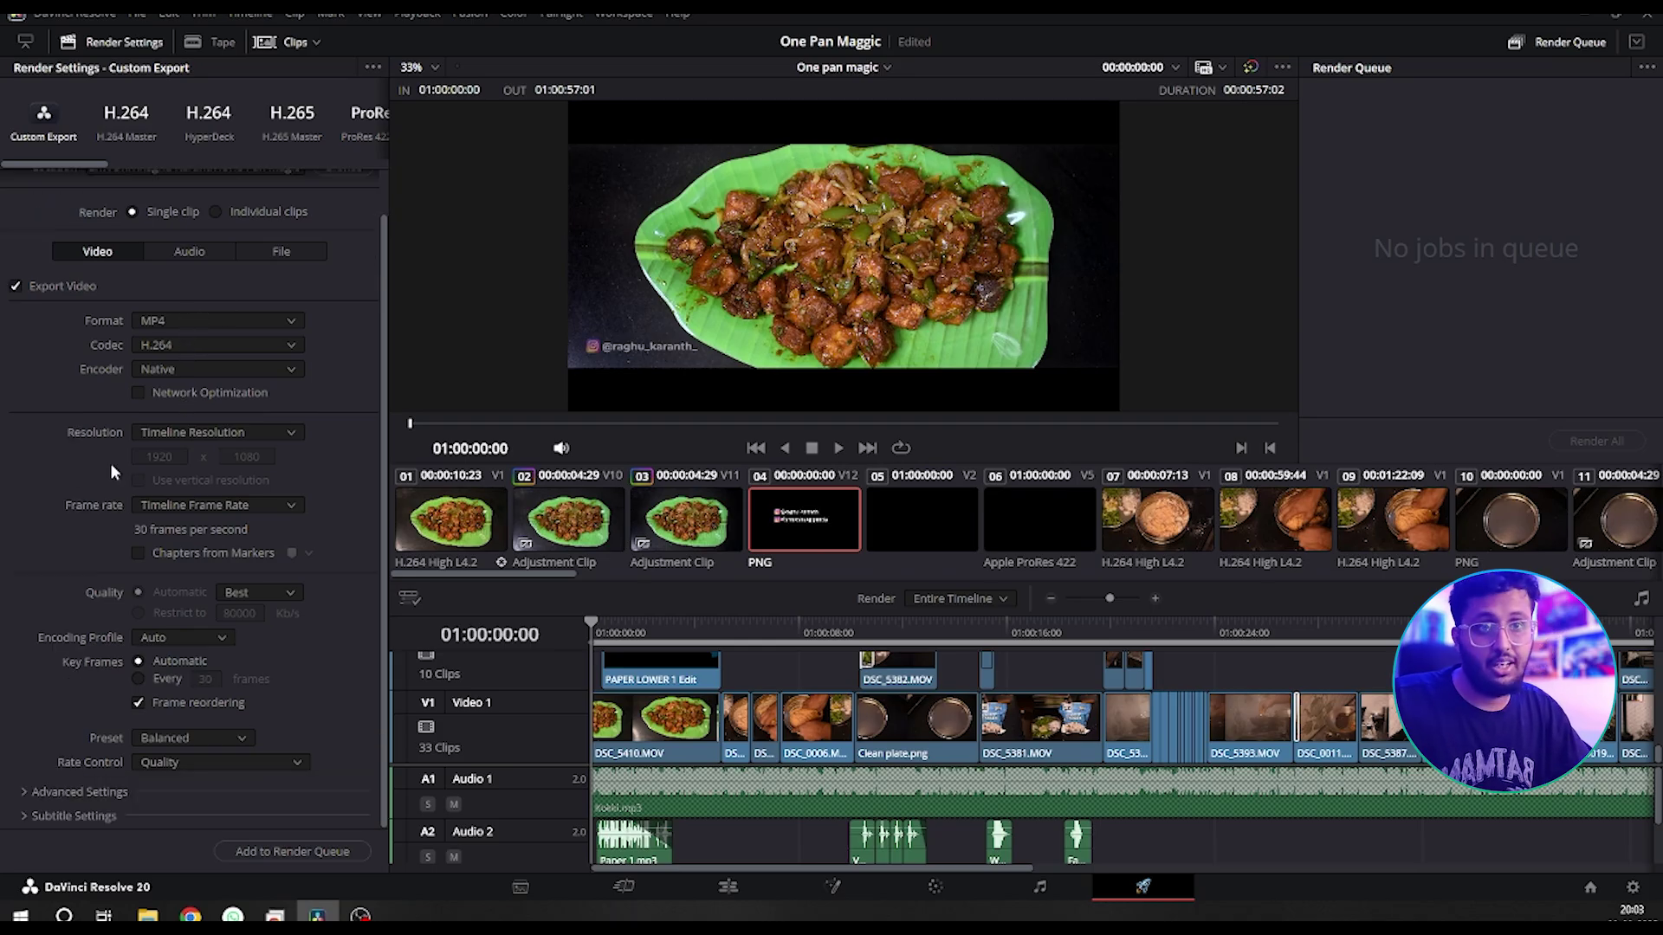
scroll(91, 495, up, 1)
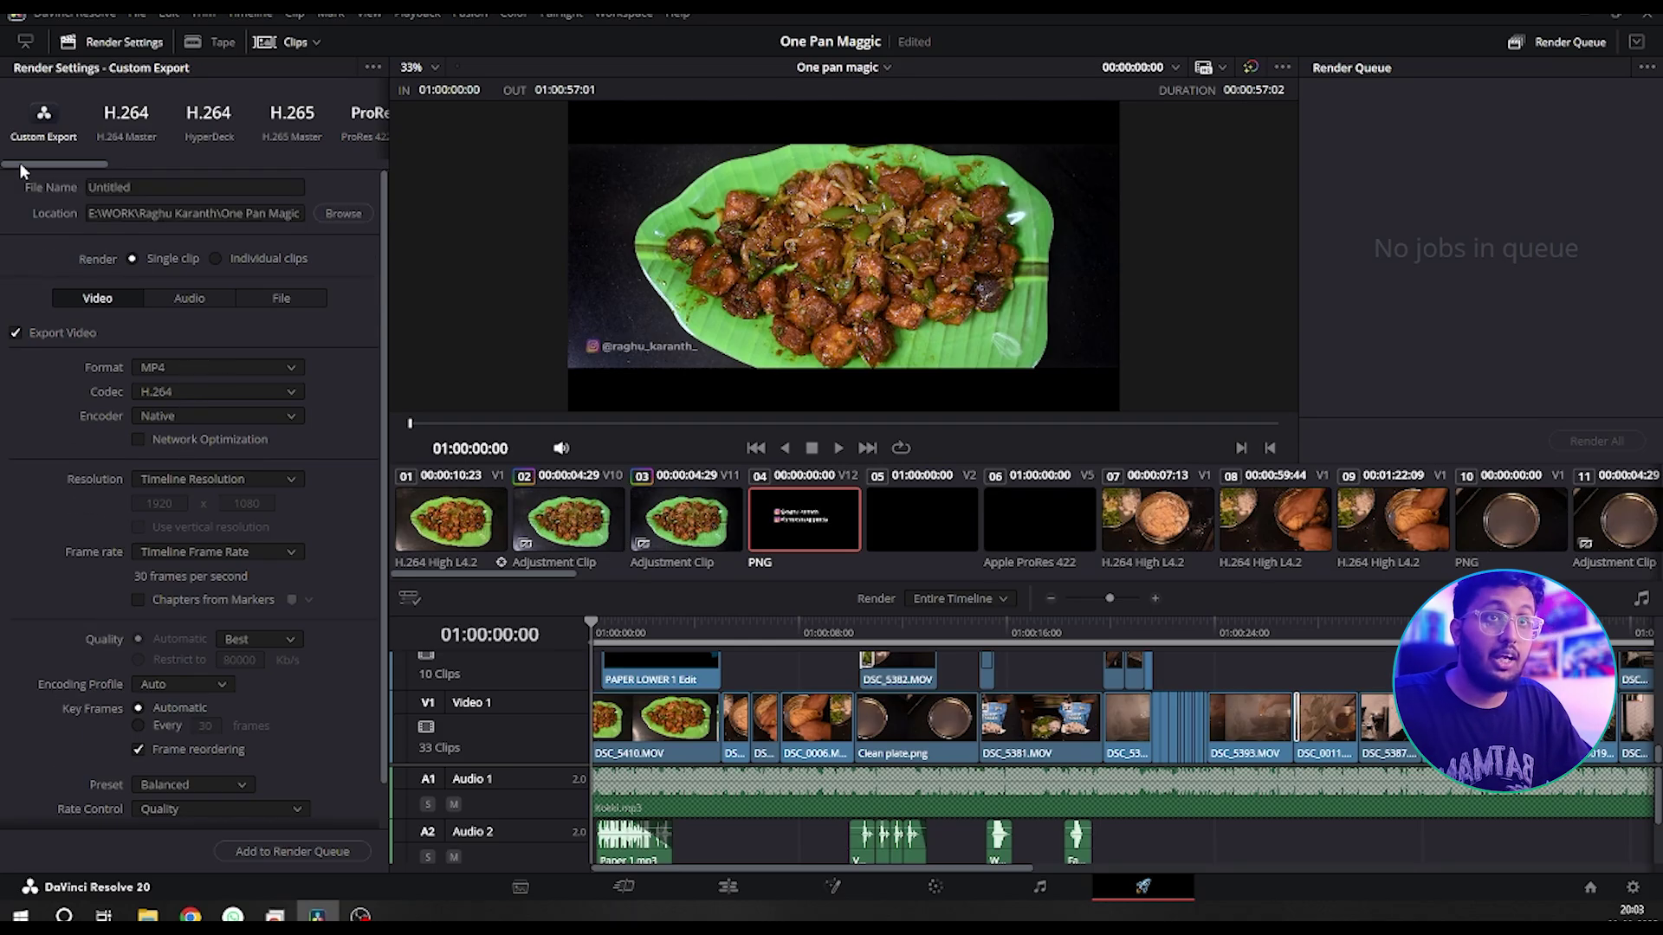
drag(28, 163, 111, 170)
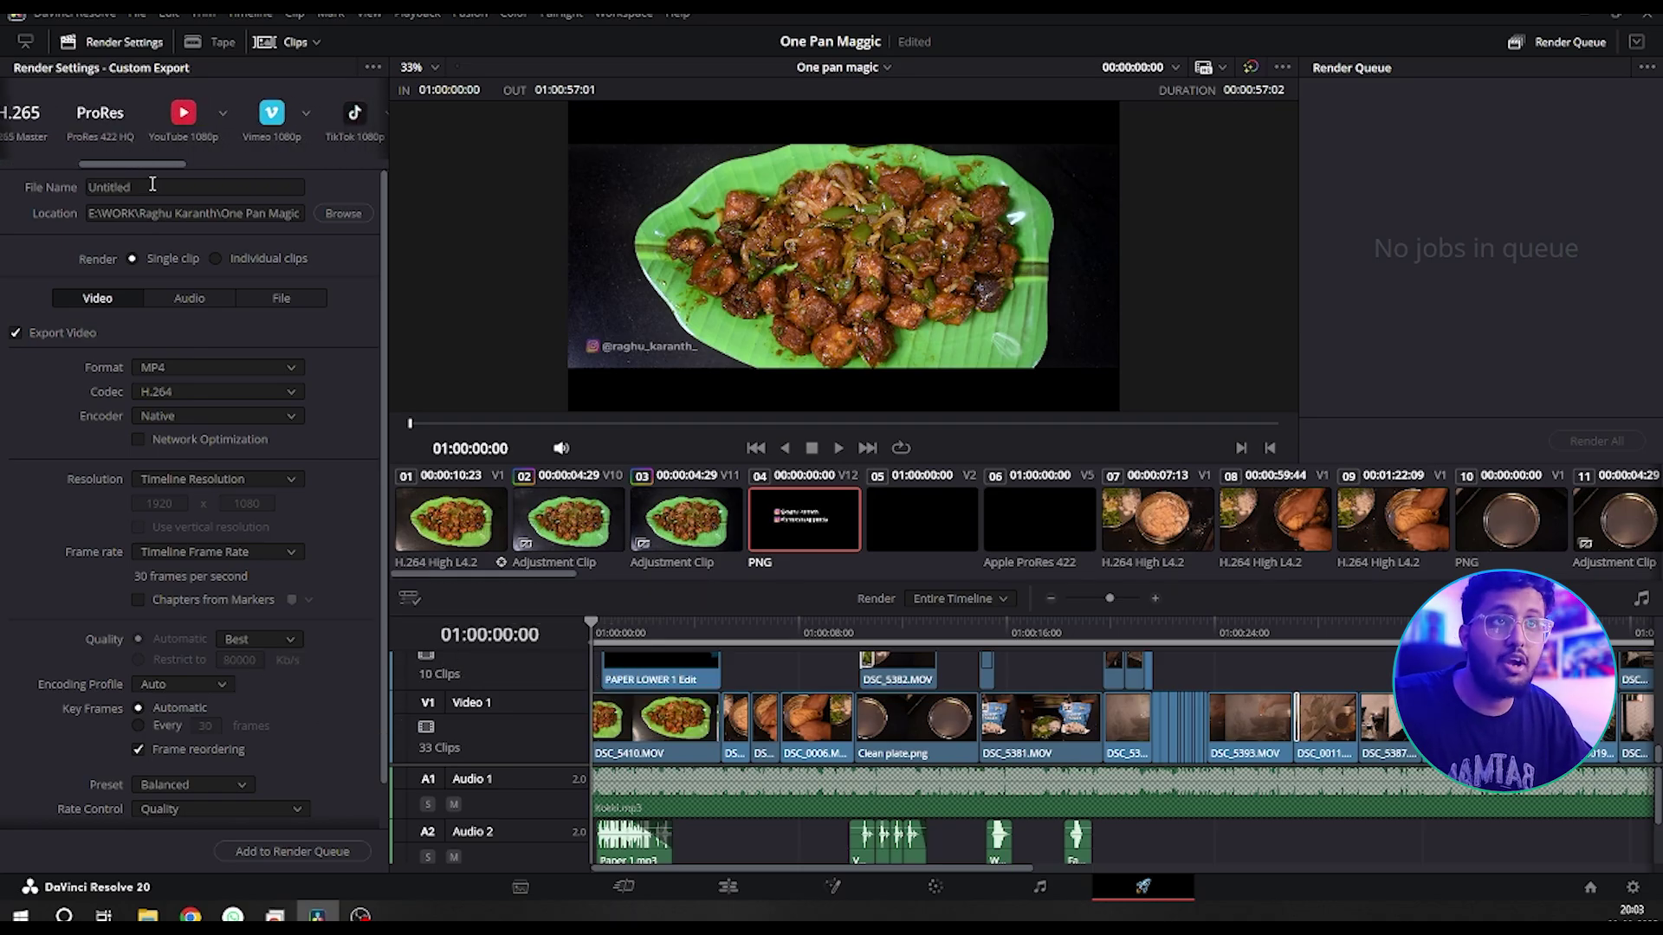
click(174, 118)
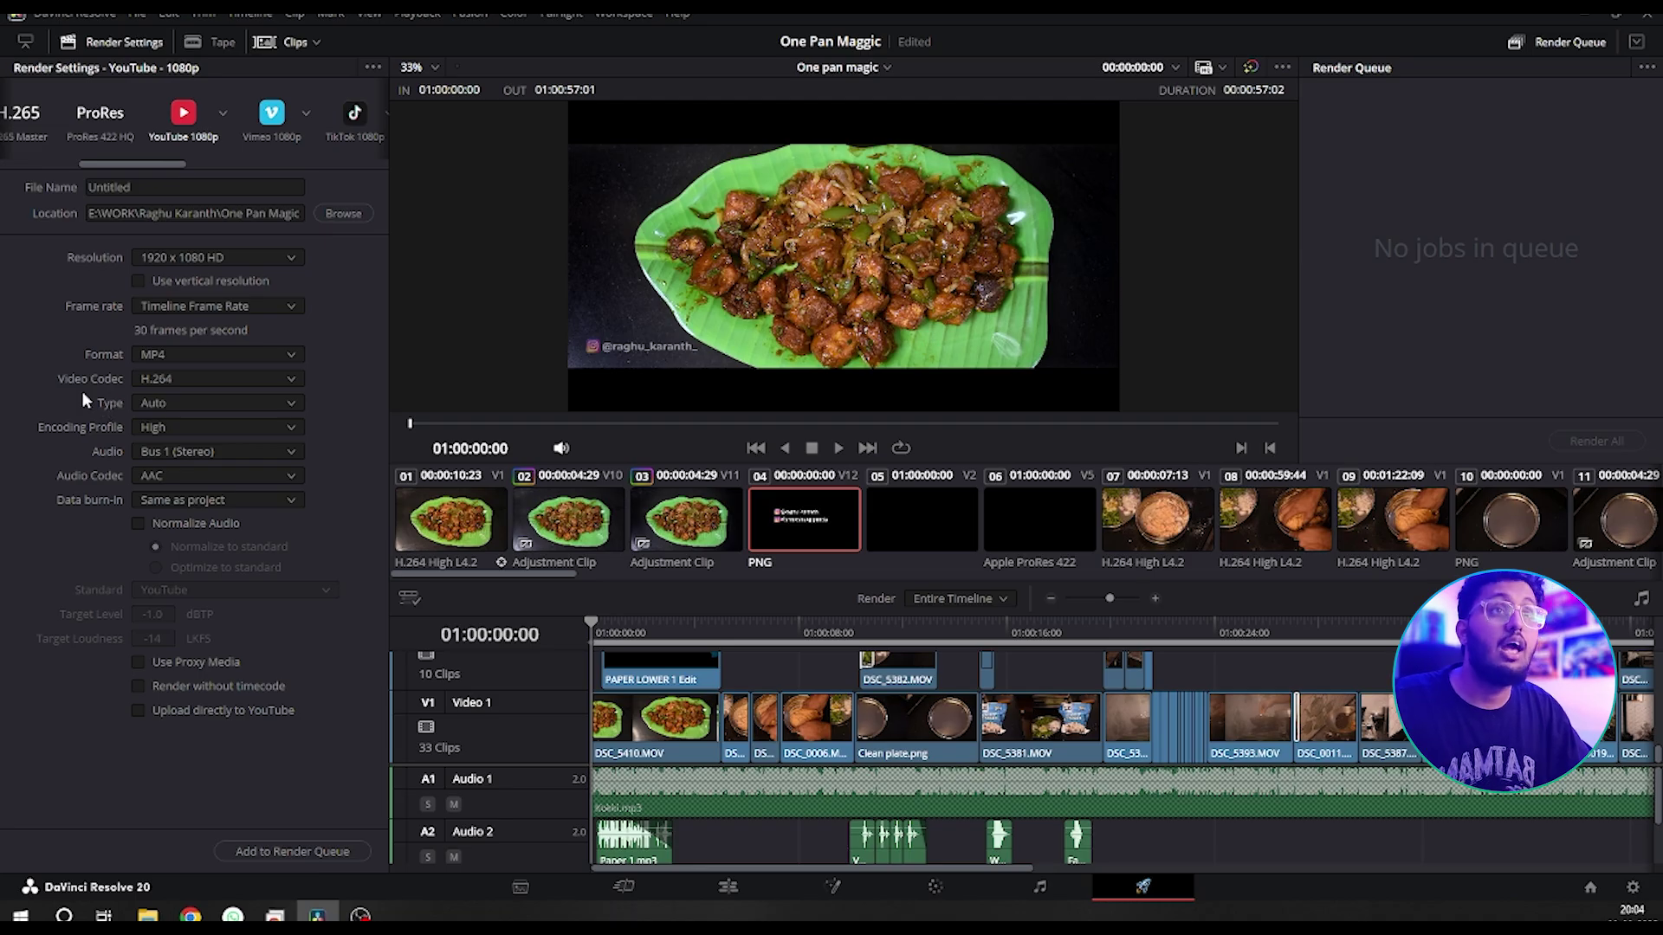
- Switch the render settings to Custom Export and look through the resolution options without changing them
drag(115, 164, 5, 177)
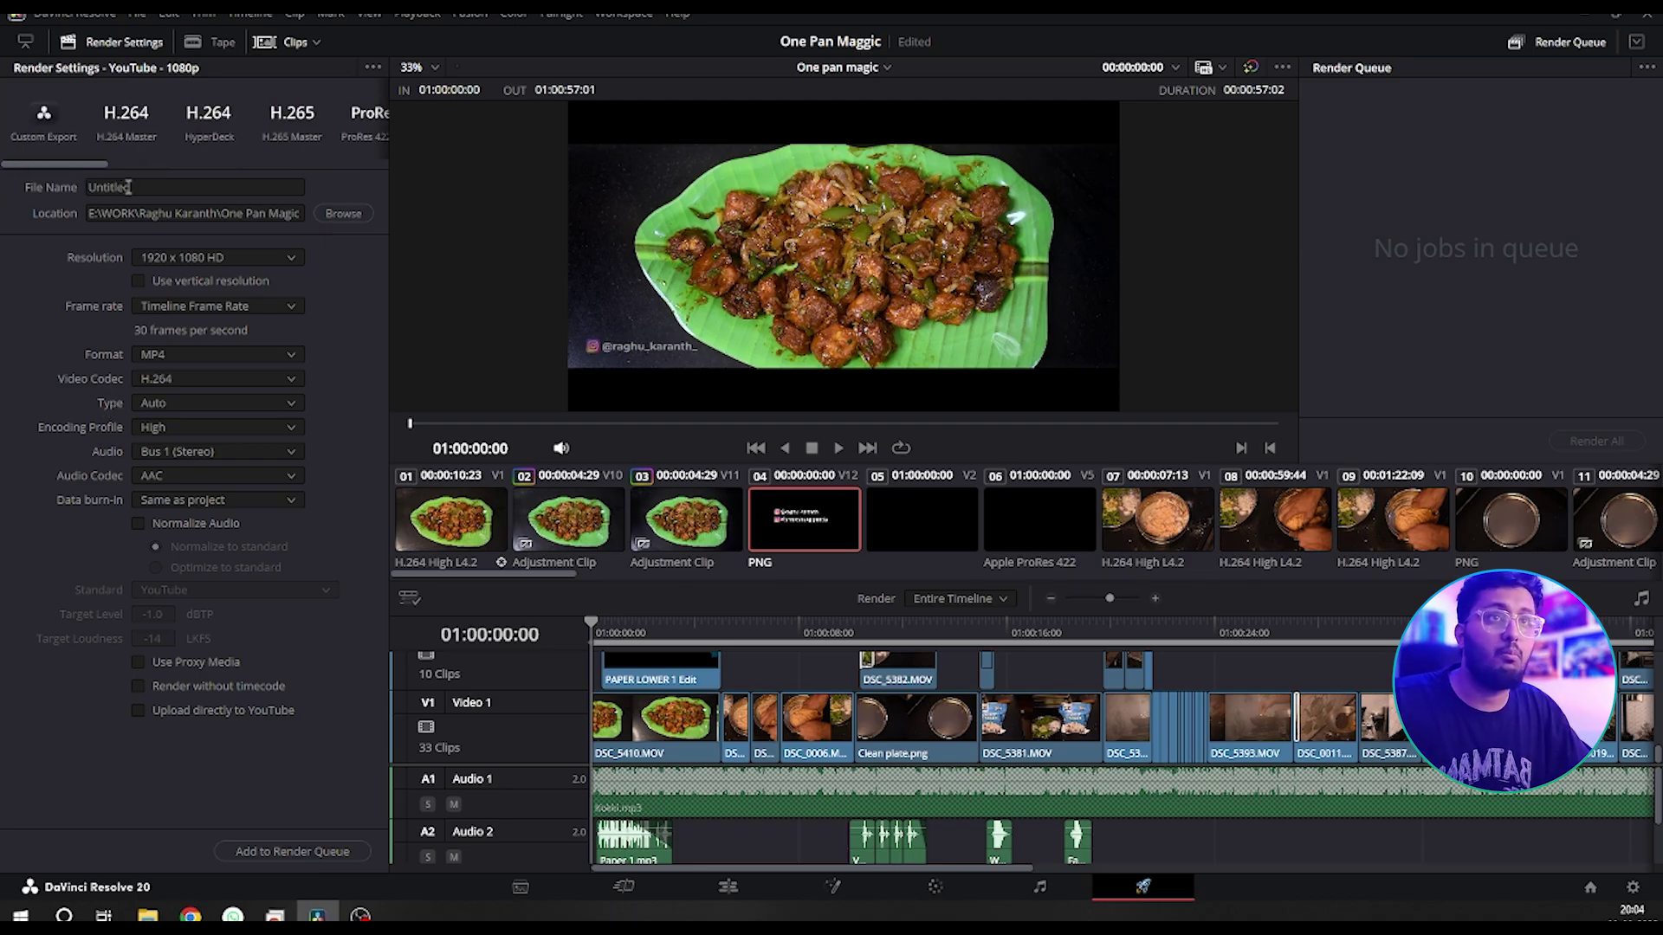
click(62, 129)
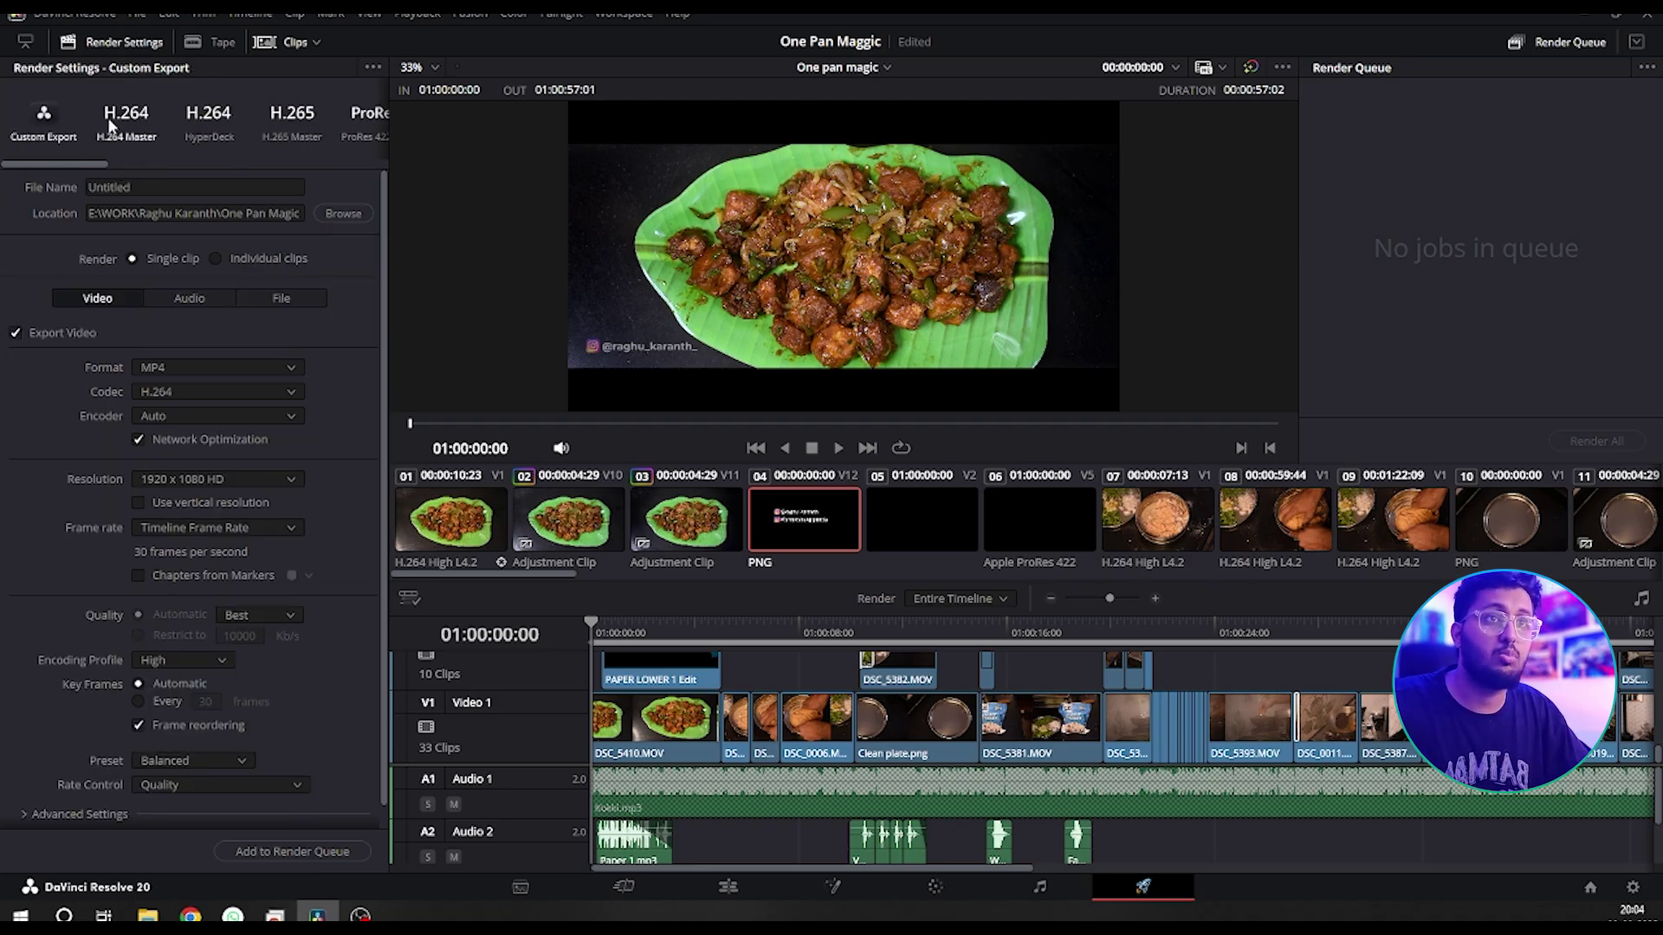
click(161, 482)
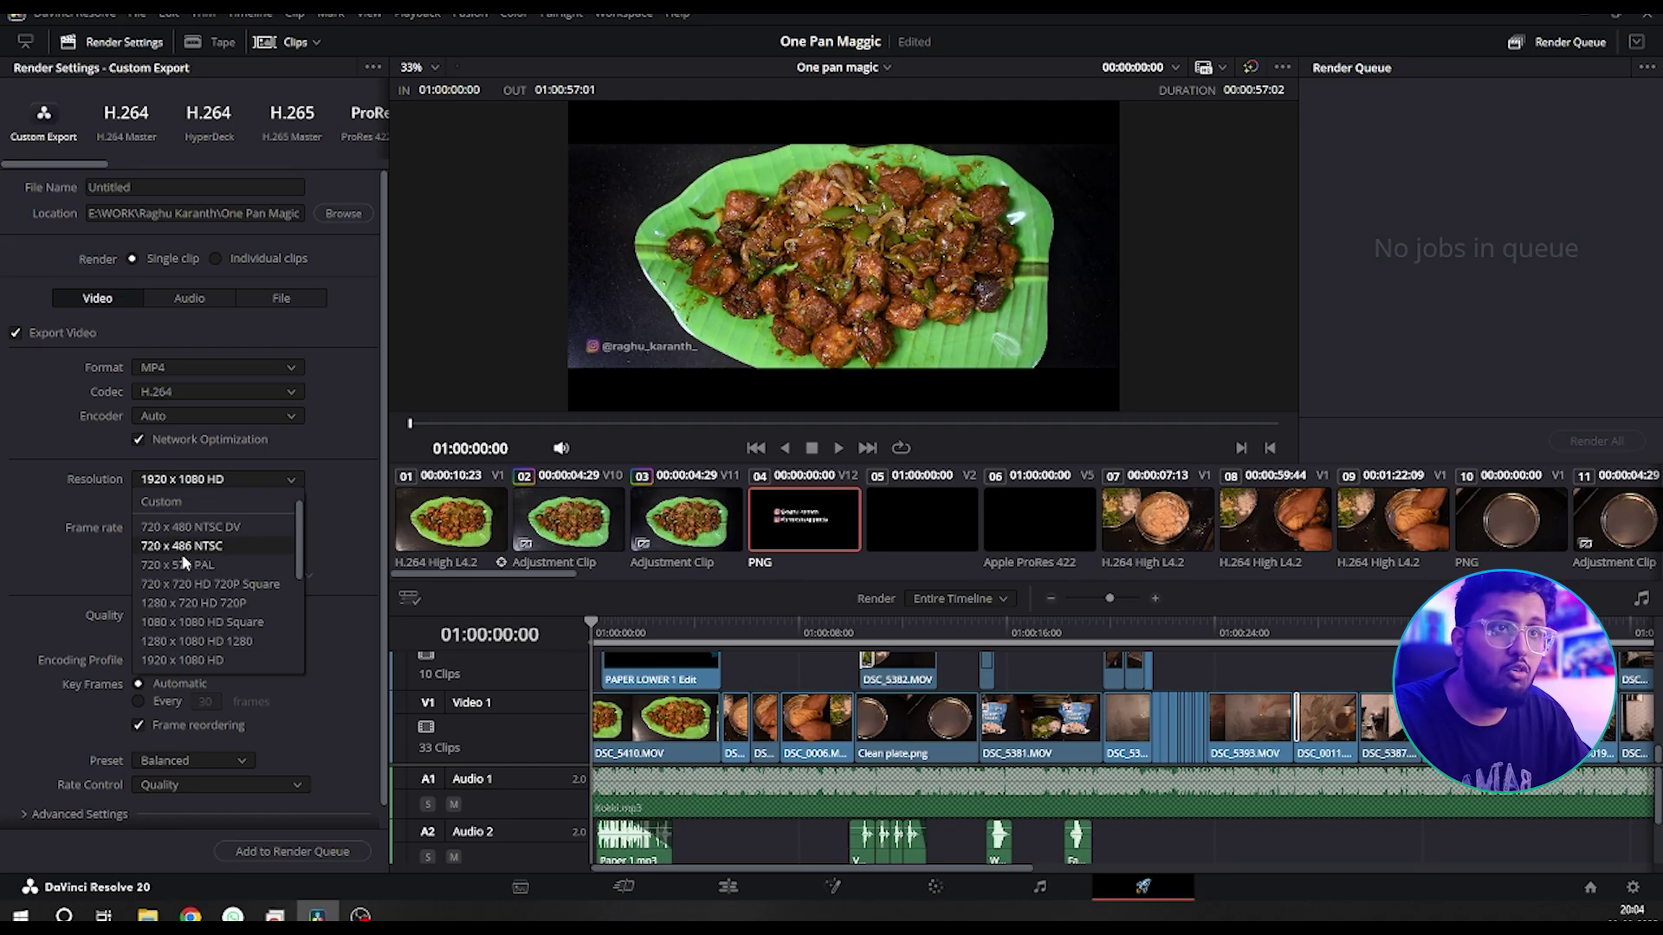
click(107, 572)
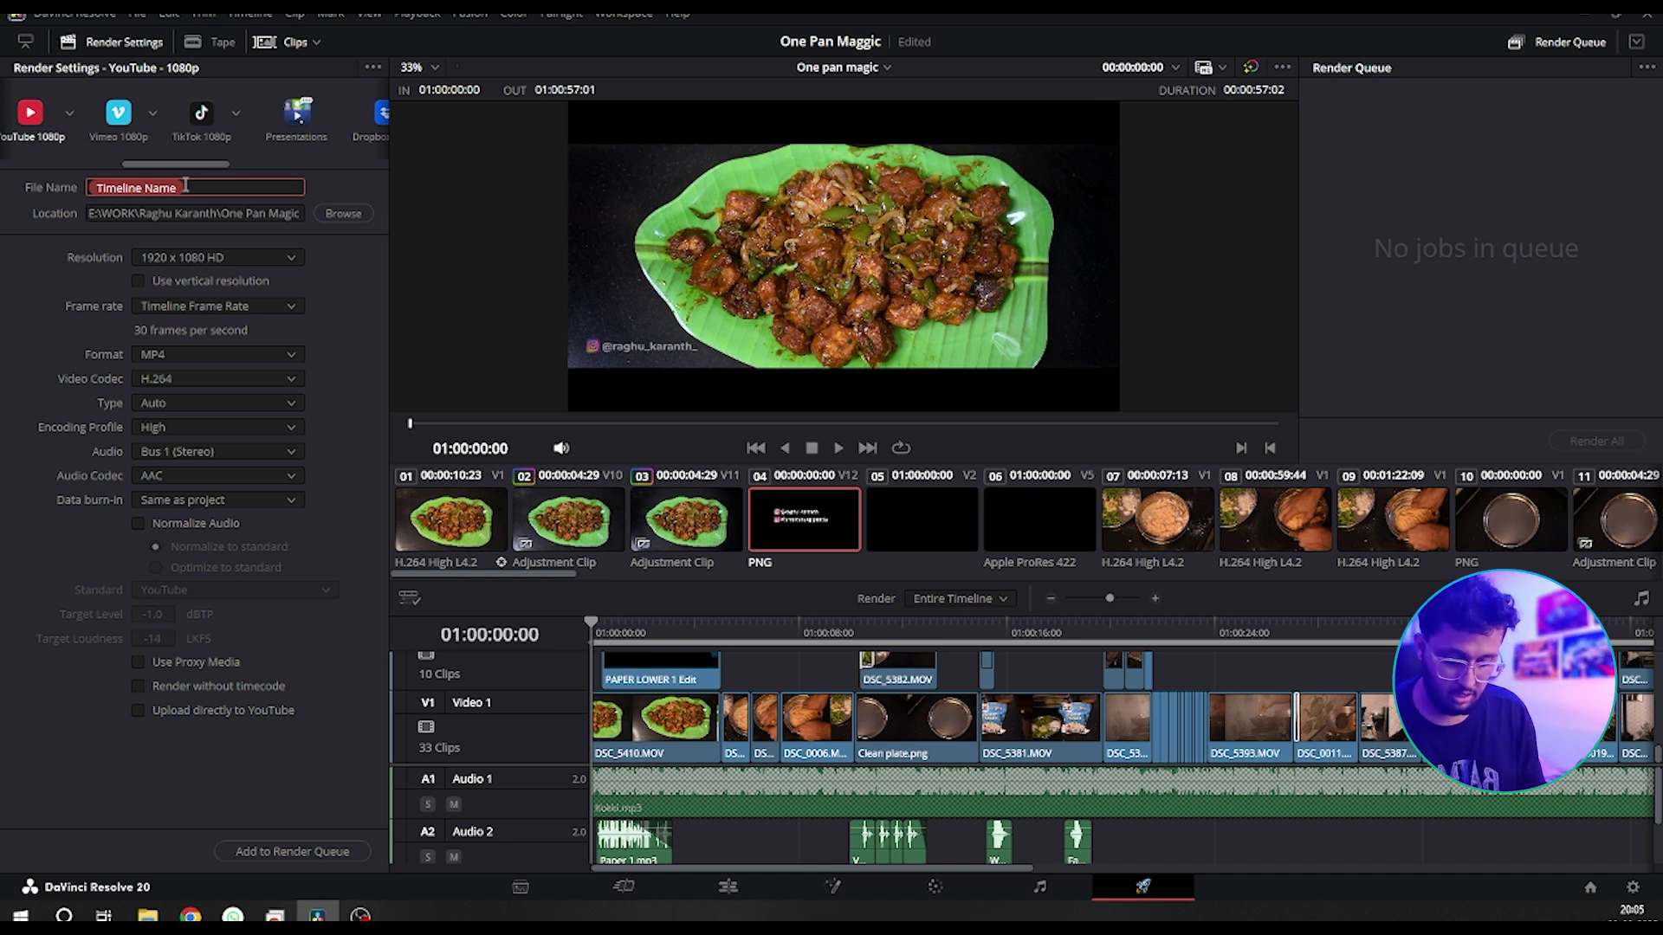
- Name the output file "One Pan magic video" and add the YouTube 1080p job to the render queue
text(oNE)
key(ctrl+a)
key(BackSpace)
text(On)
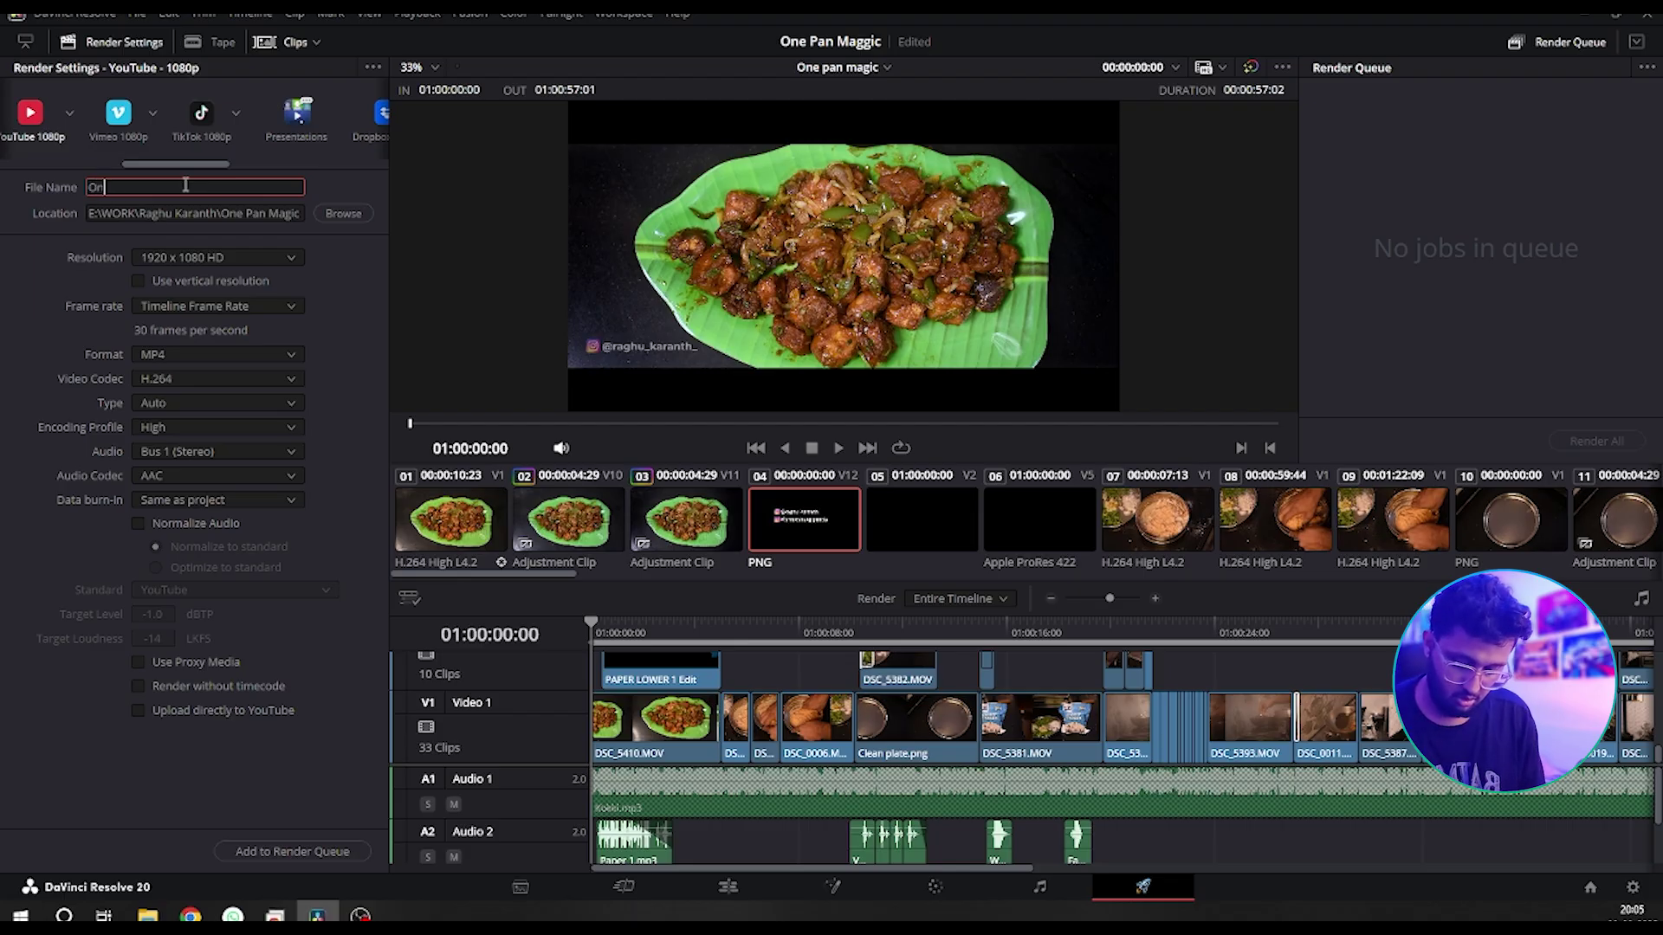
text(e Pan)
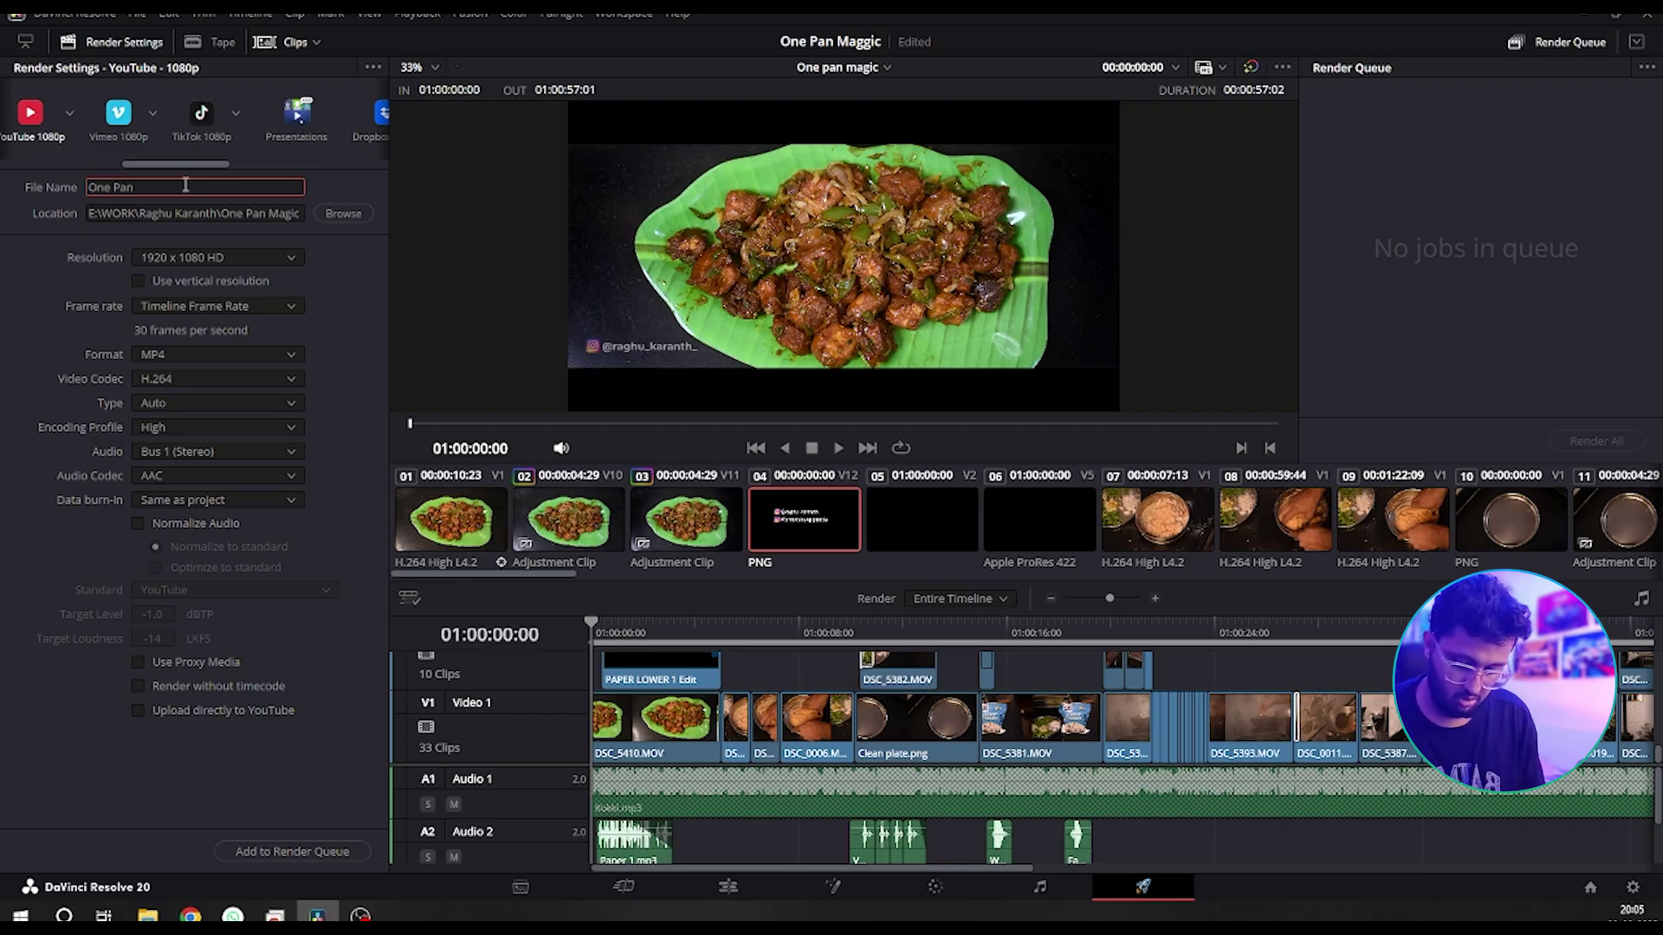
text( magic video)
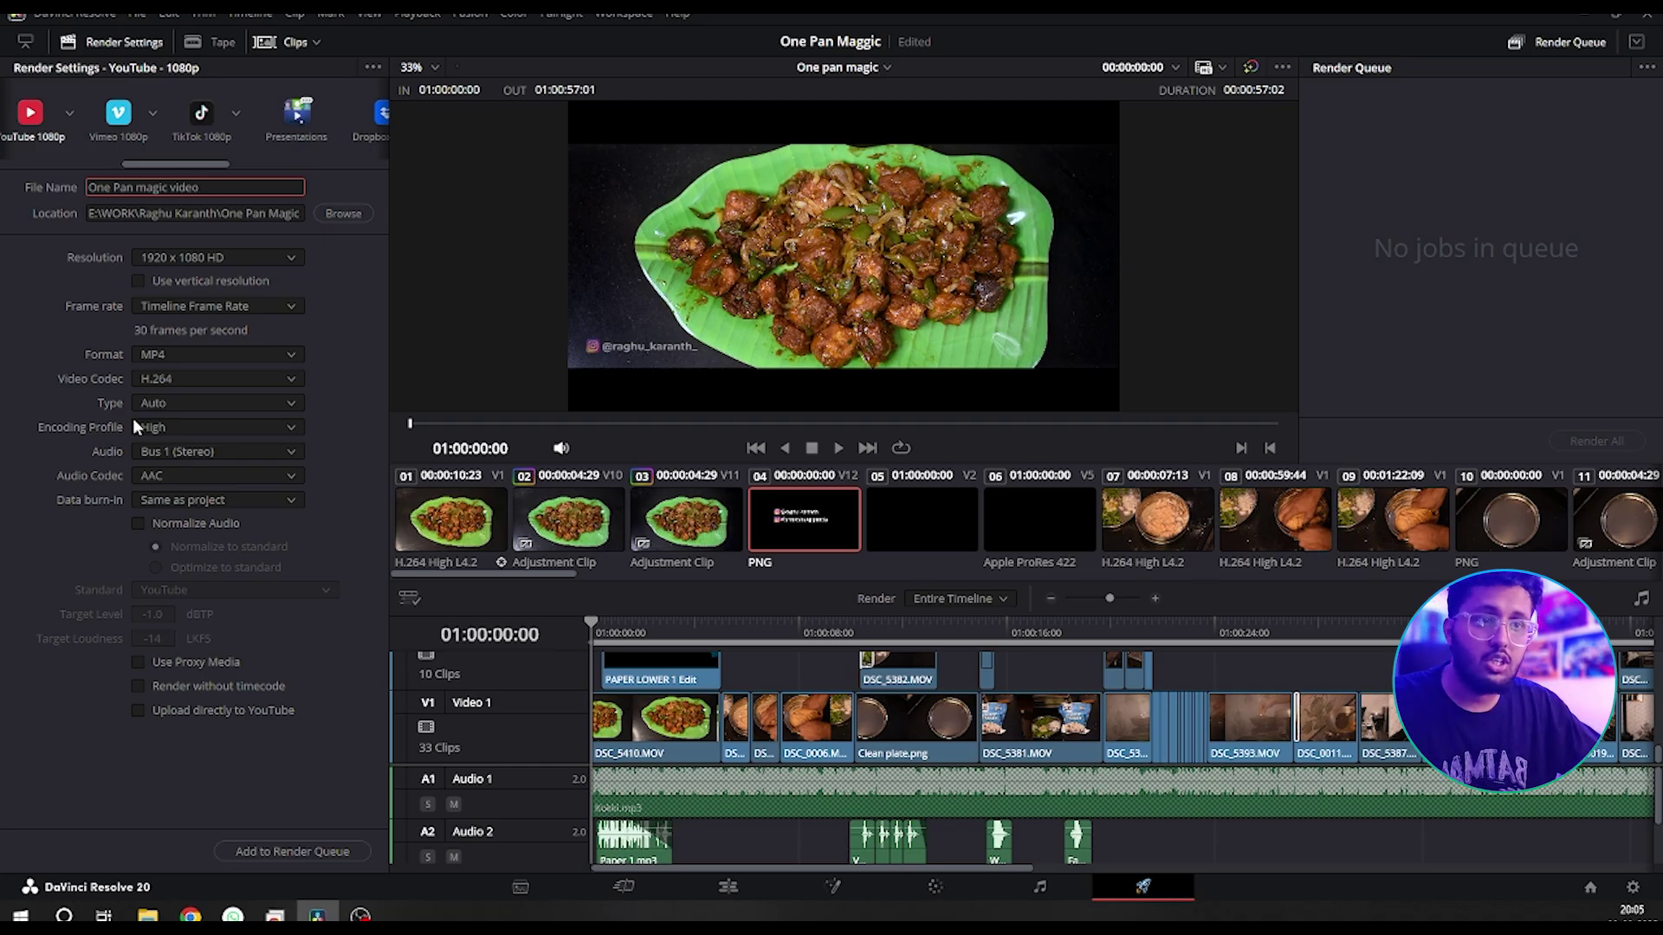
click(273, 854)
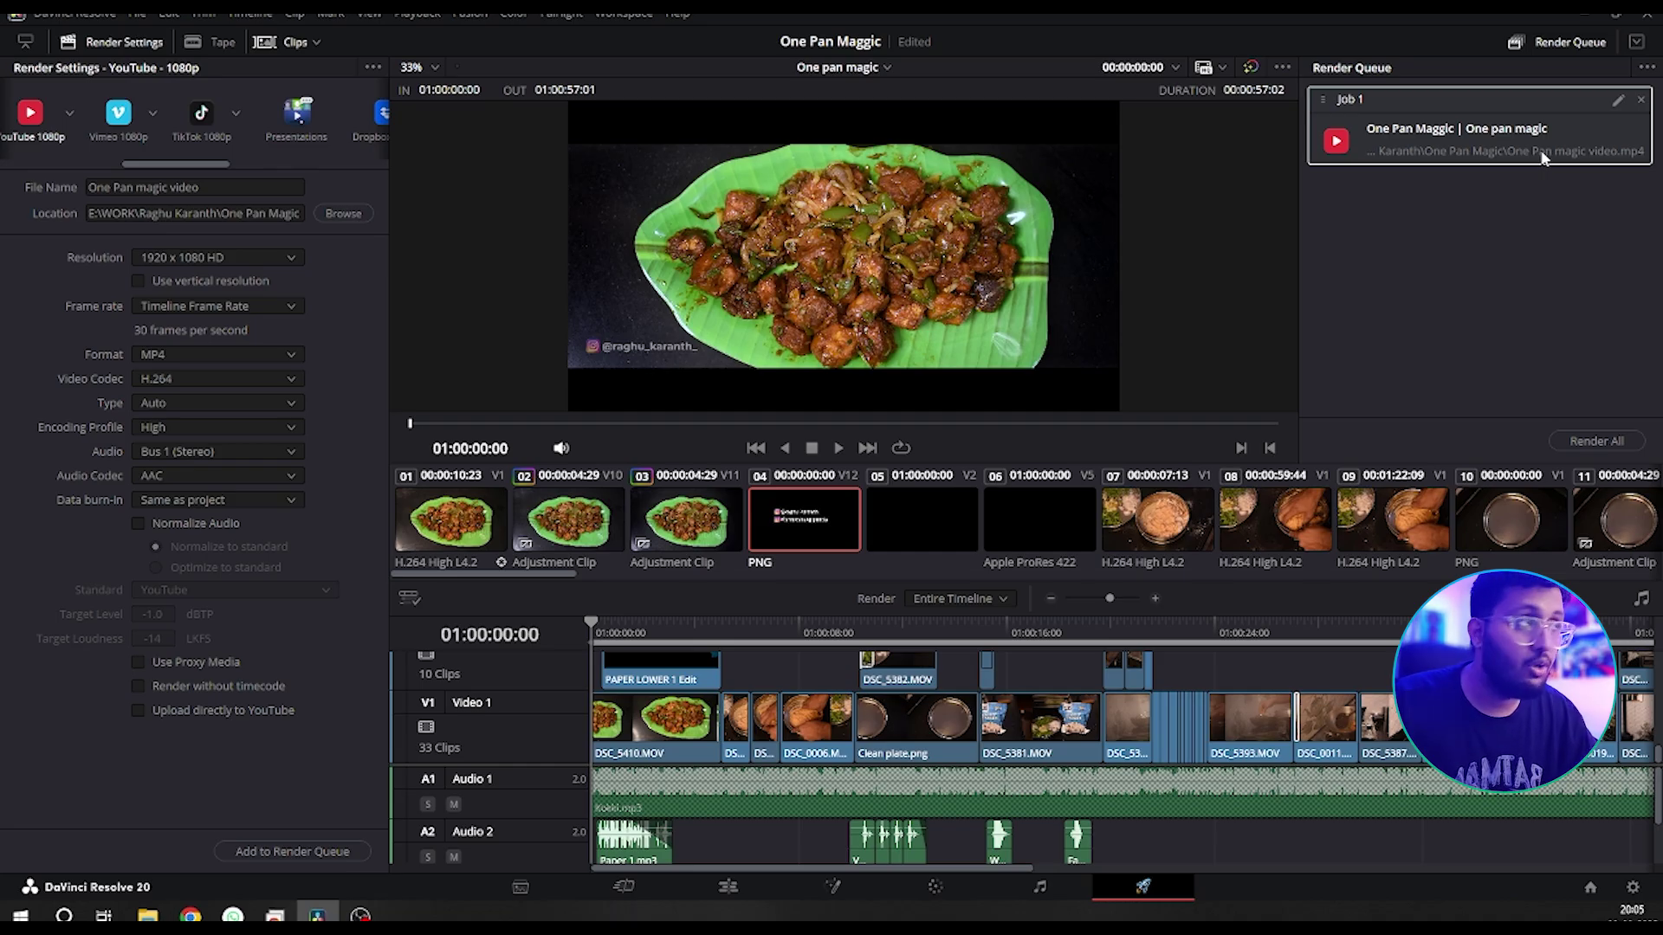
- Start rendering the queued job and stop the render while it is in progress
click(1577, 443)
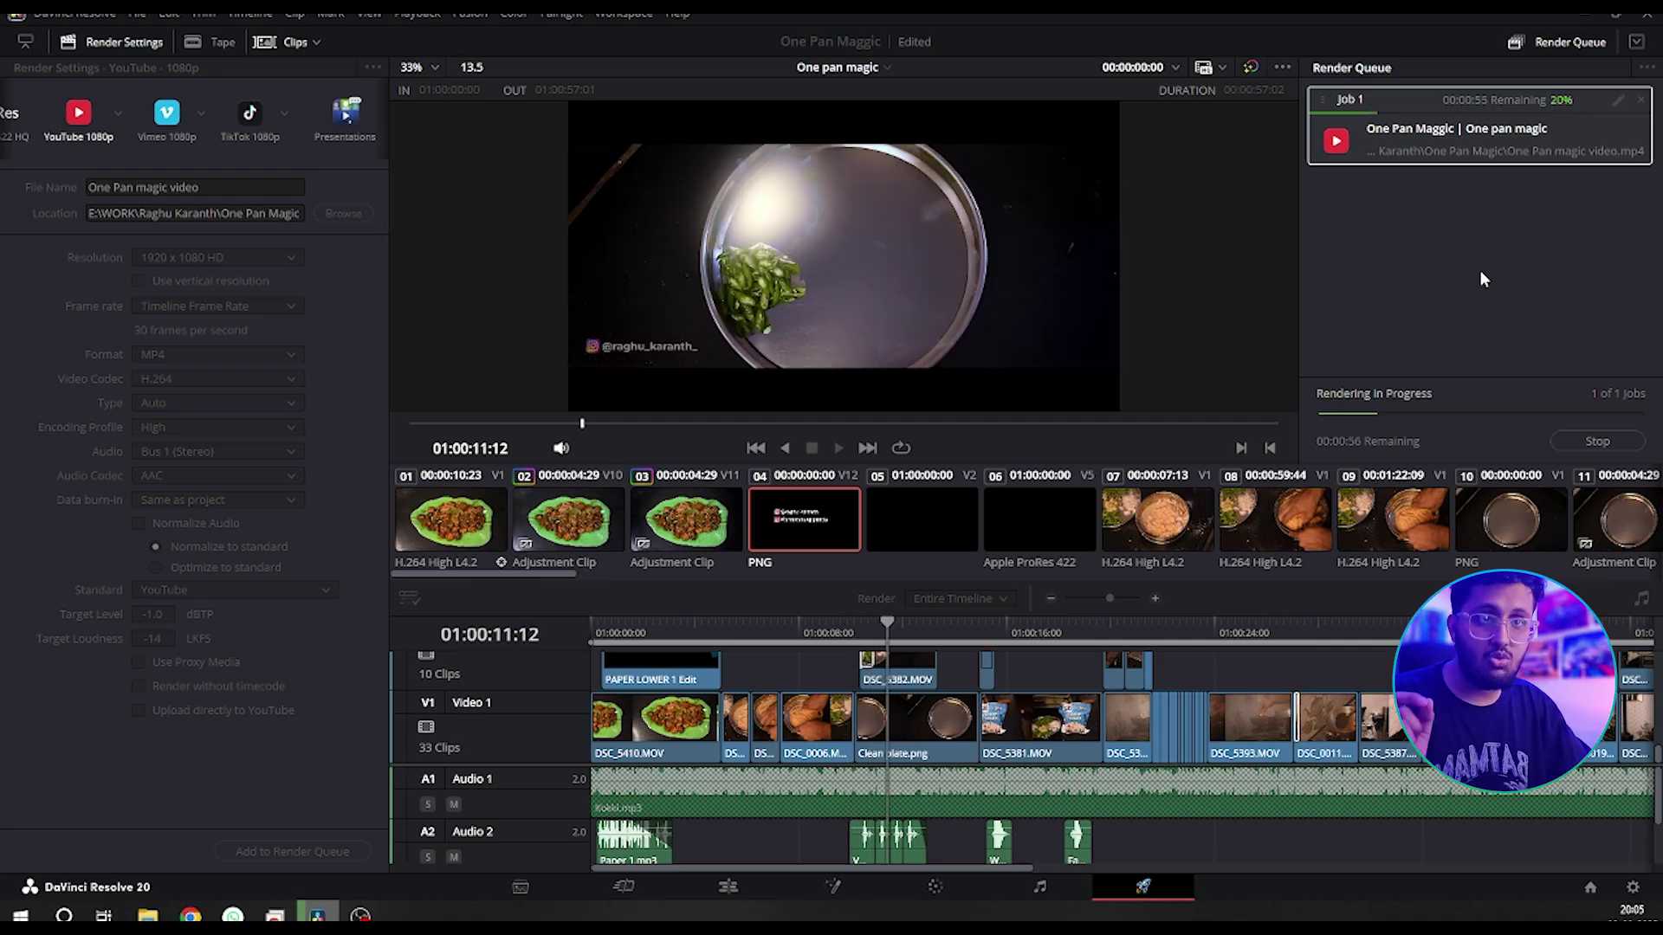
click(1596, 443)
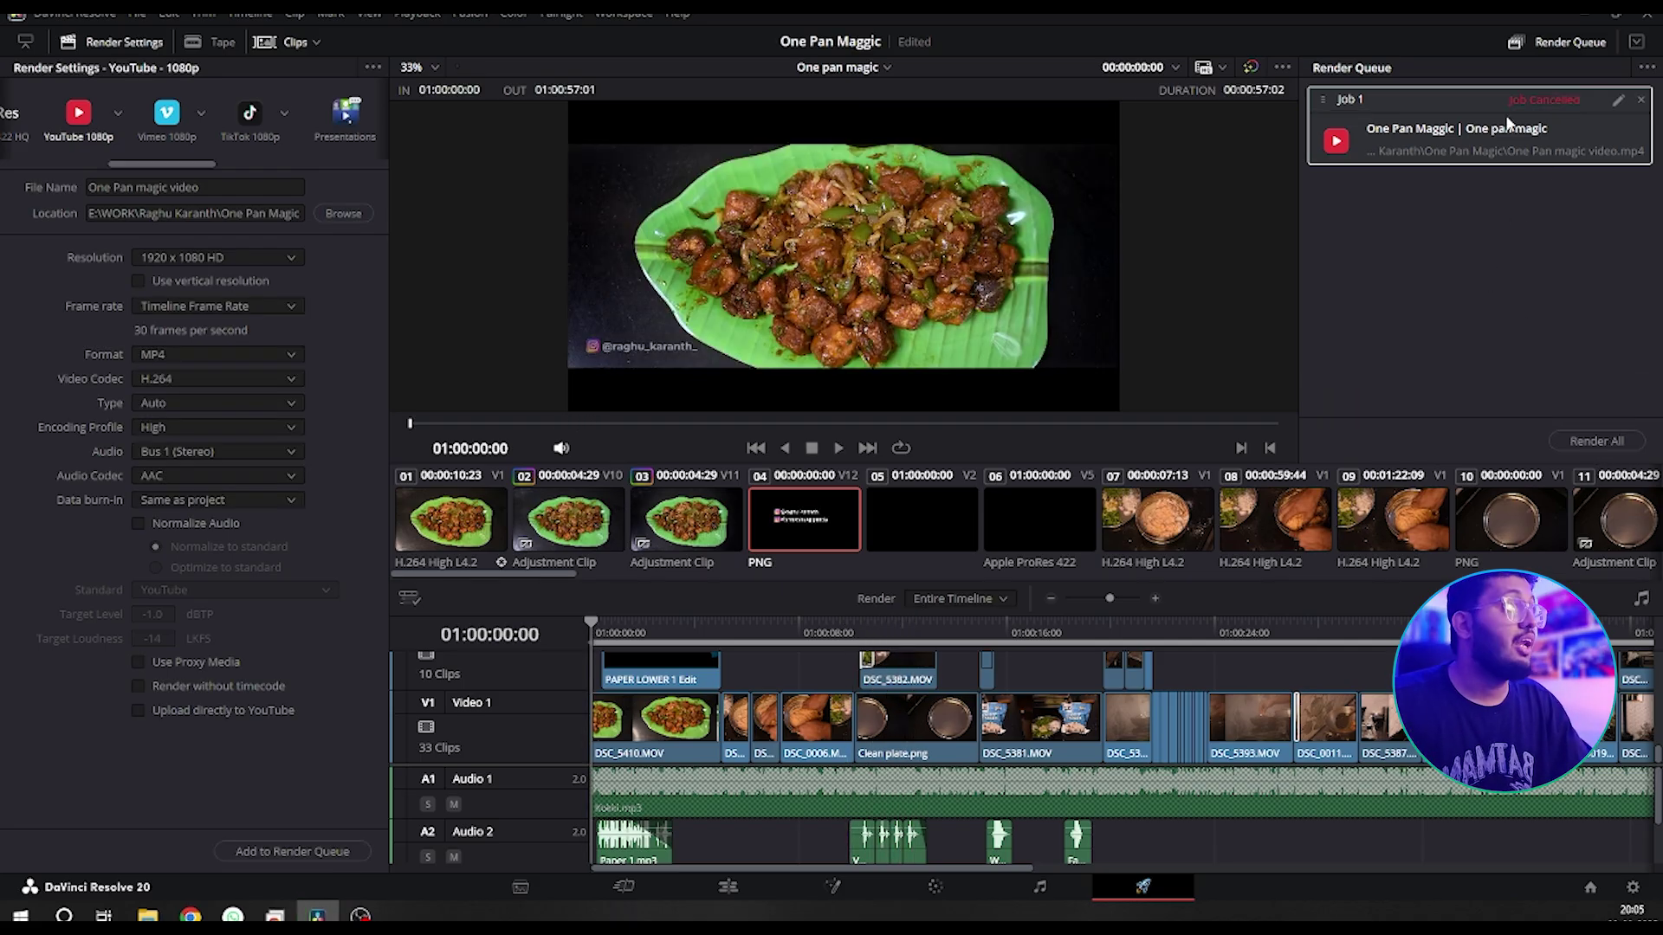
- Expand the render queue to full height and restore it, and choose to show the jobs of all projects
click(1636, 45)
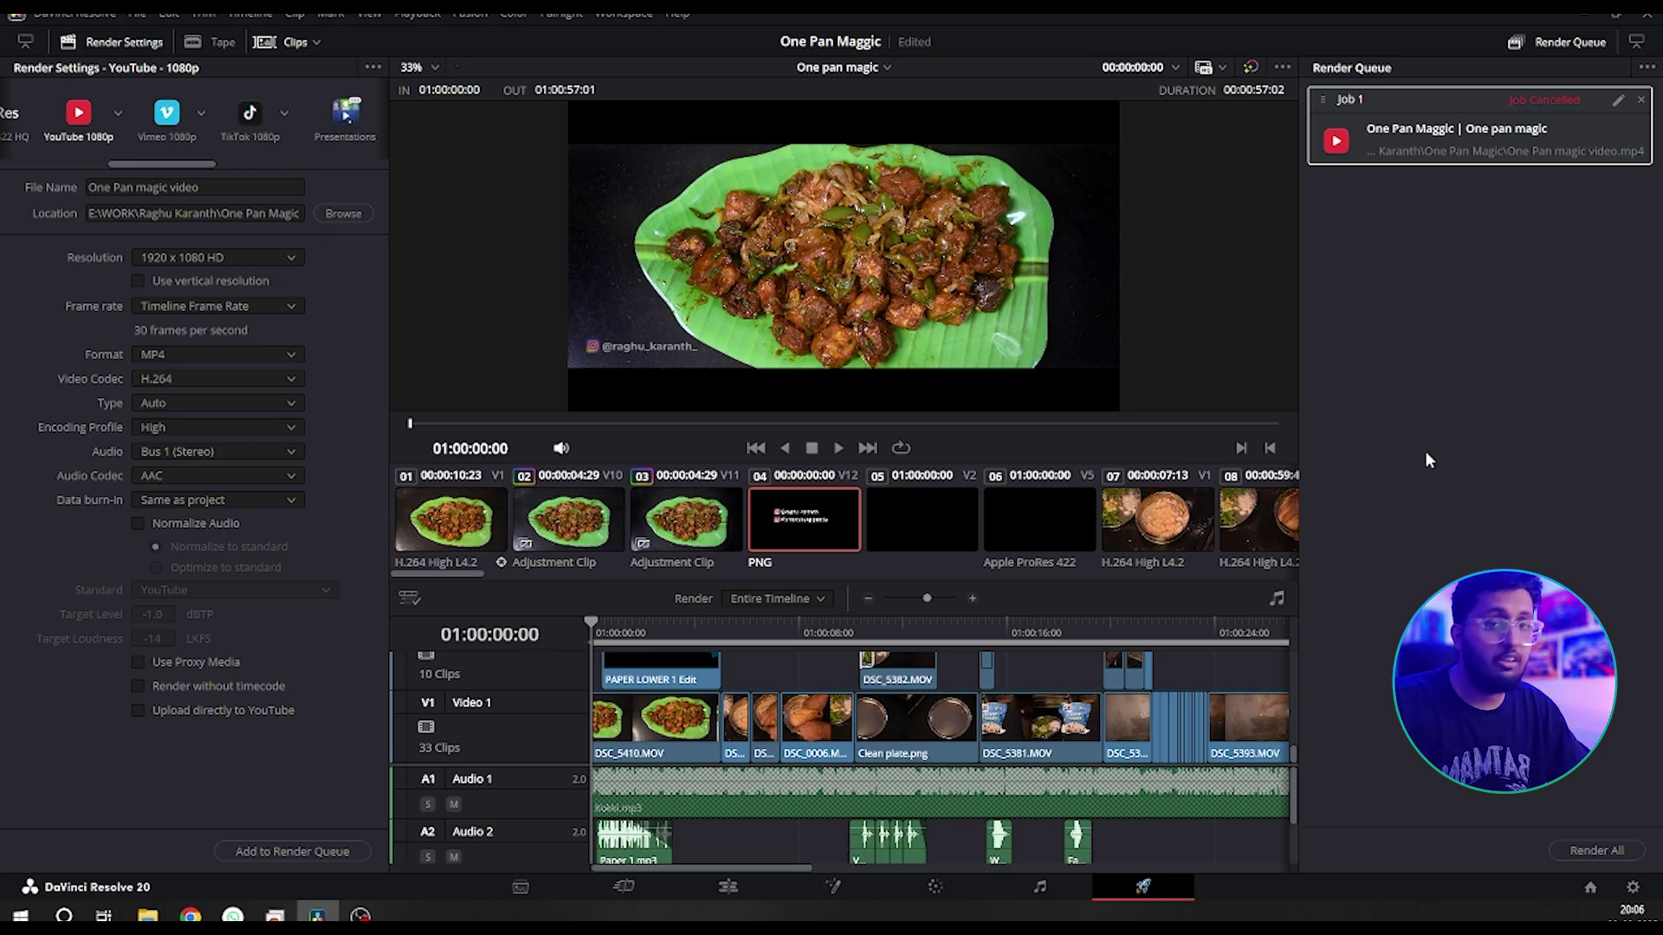
click(1628, 48)
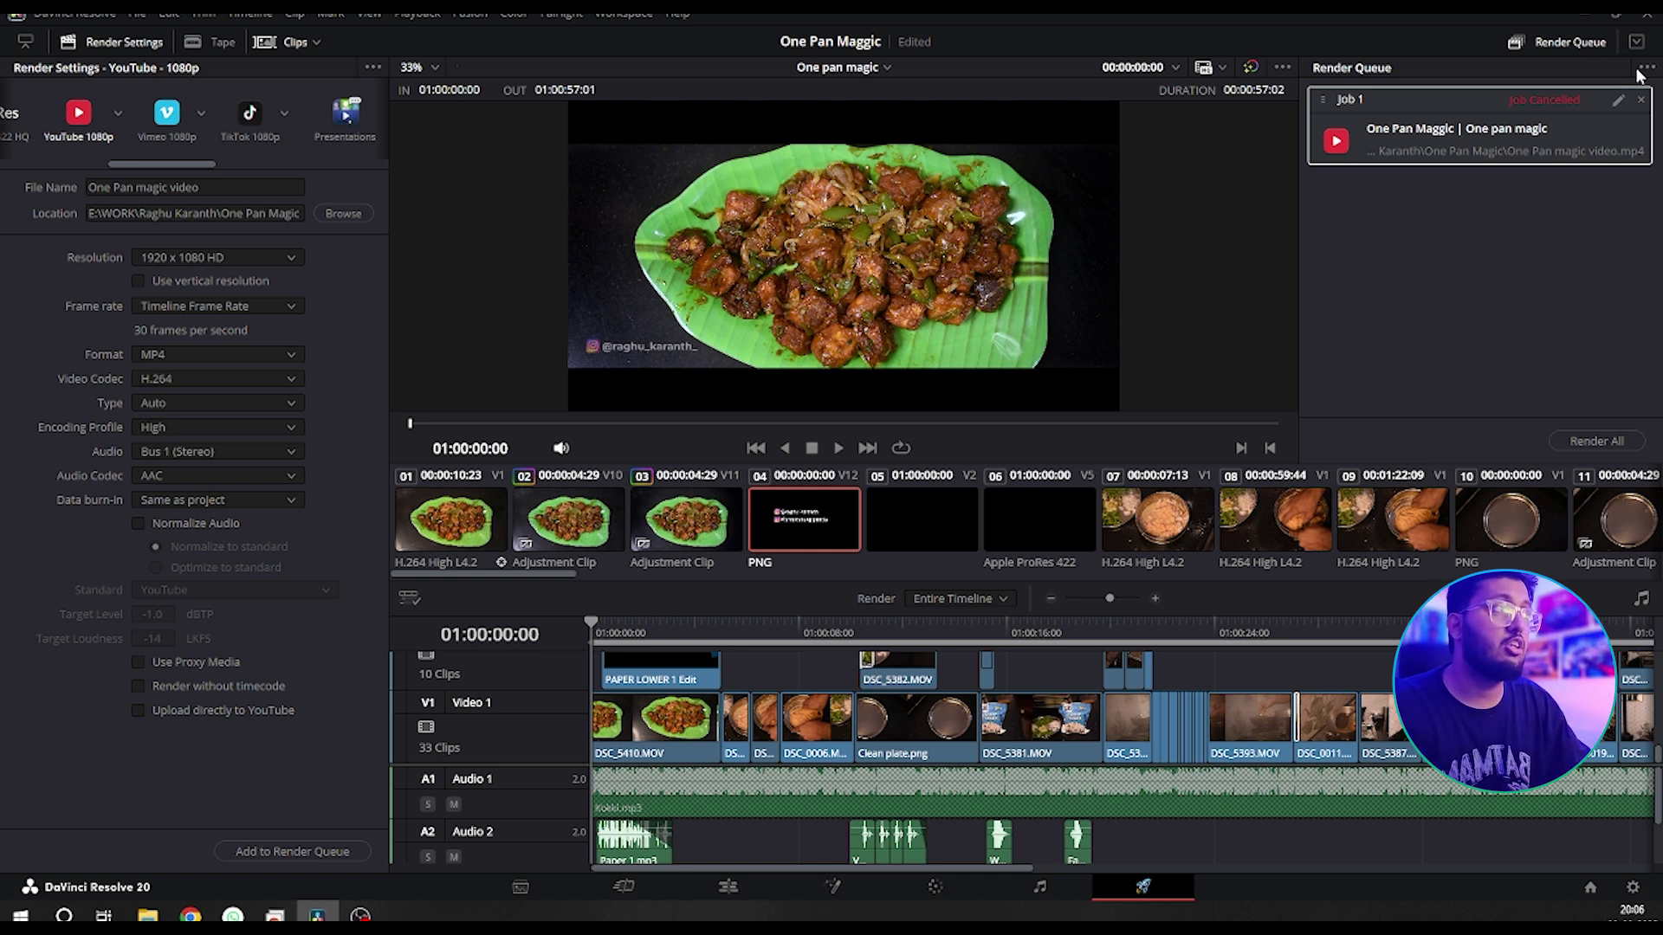
click(1641, 69)
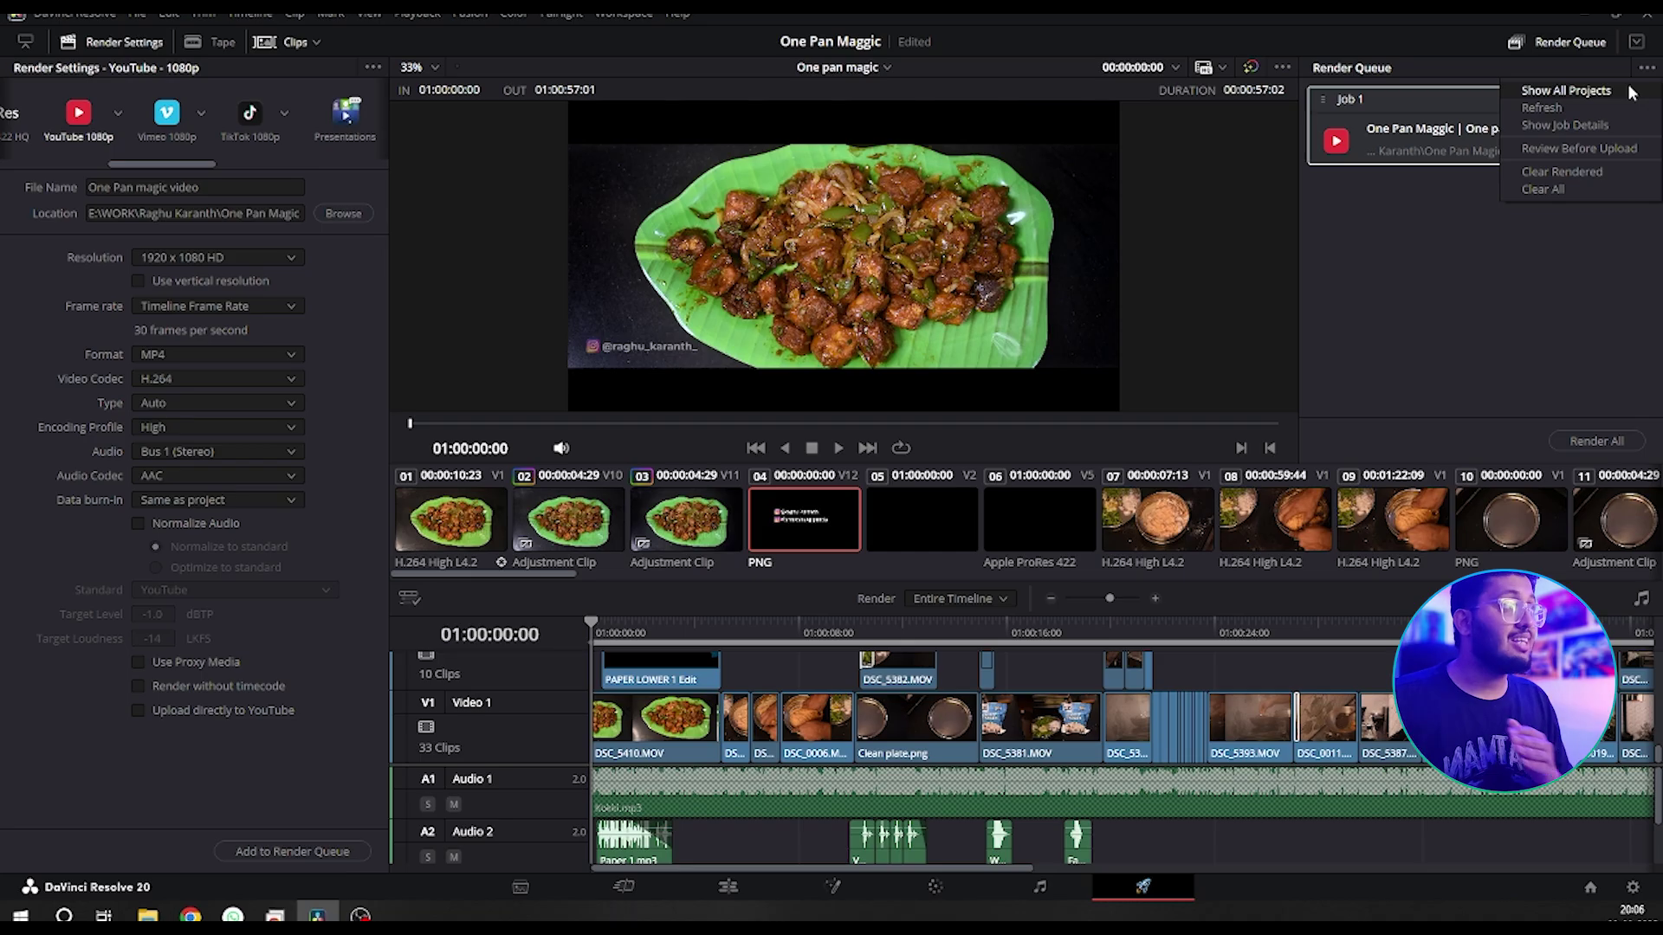
click(1632, 92)
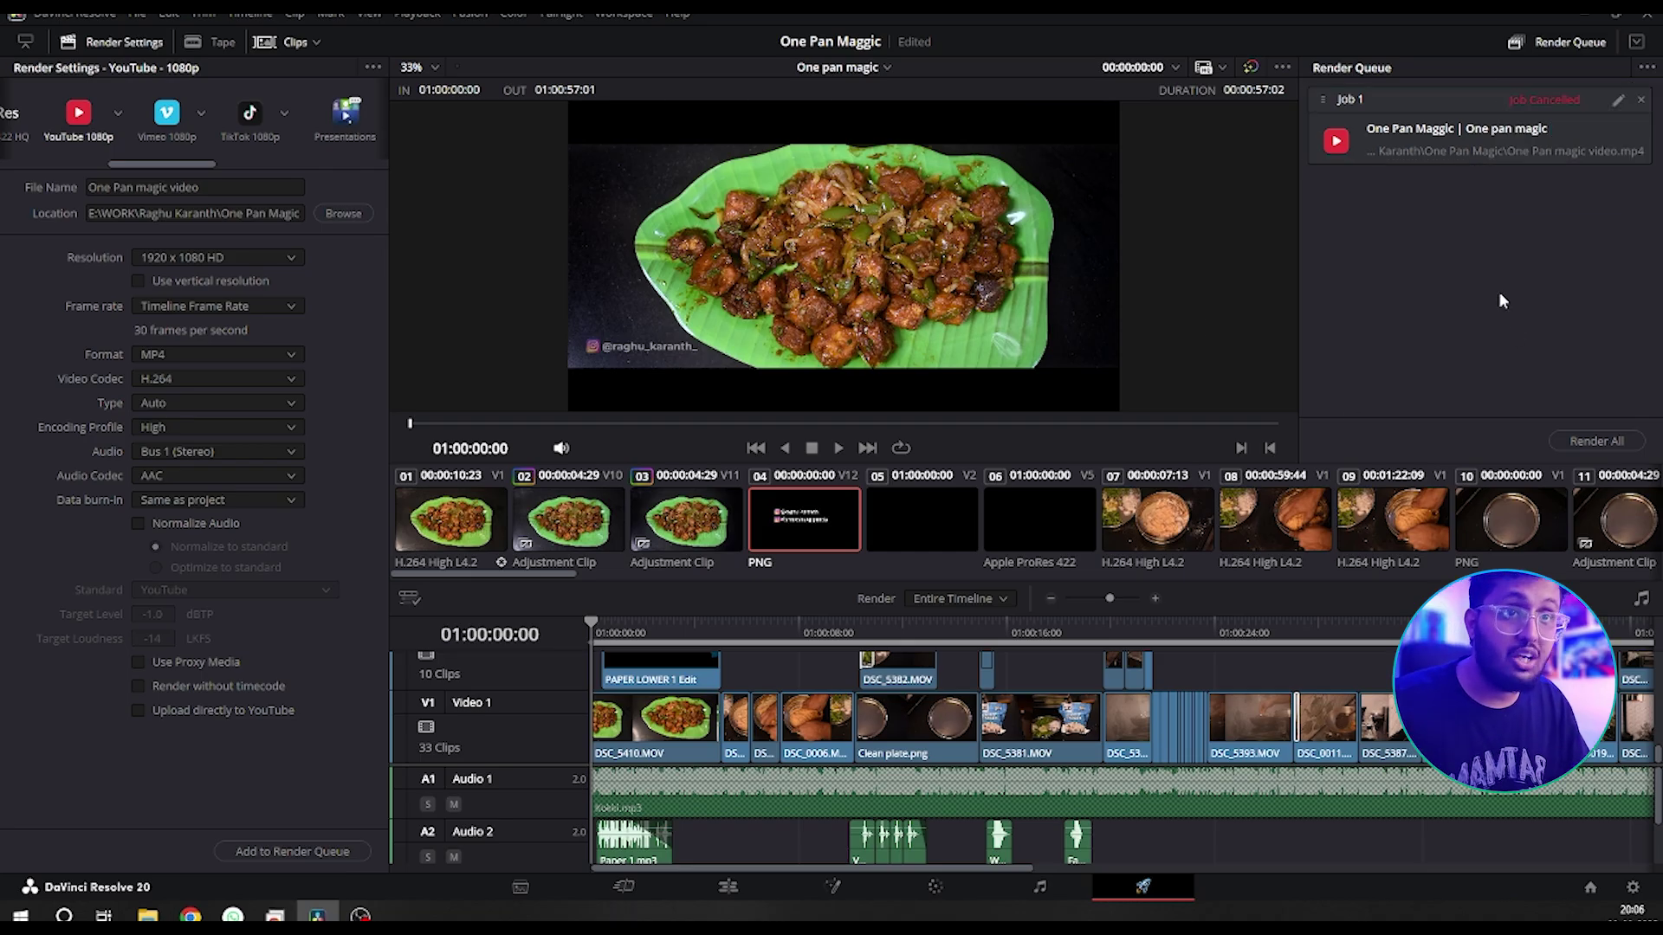